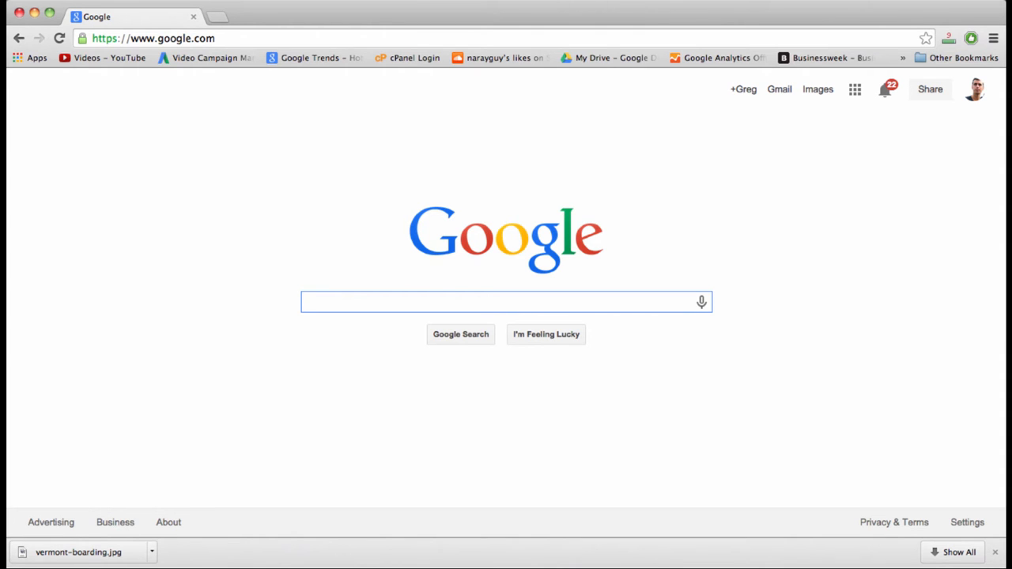
# Open twitter.com and examine its welcome page with the sign-in and sign-up forms
pyautogui.click(412, 33)
pyautogui.write('twitter')
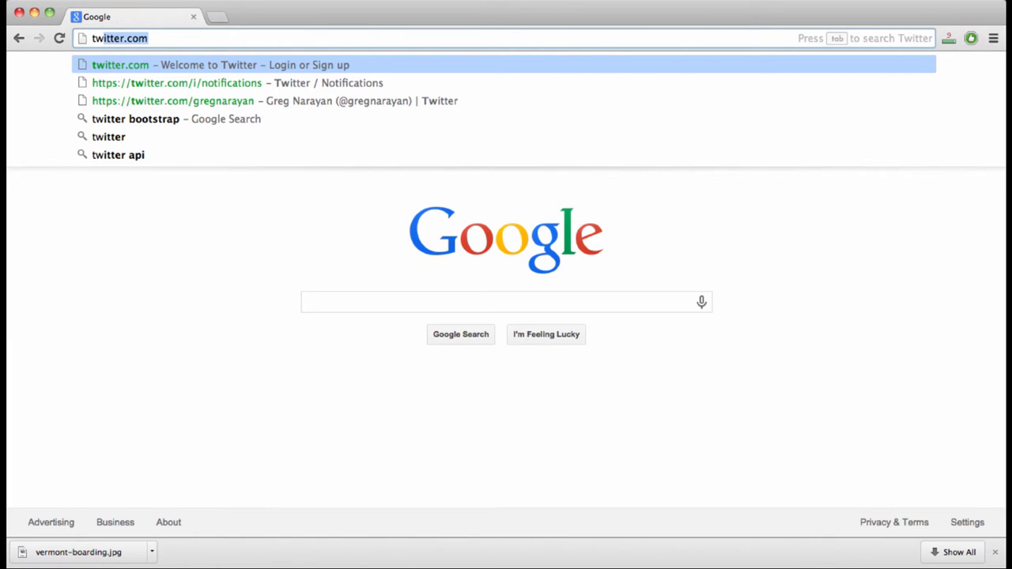
pyautogui.press('Return')
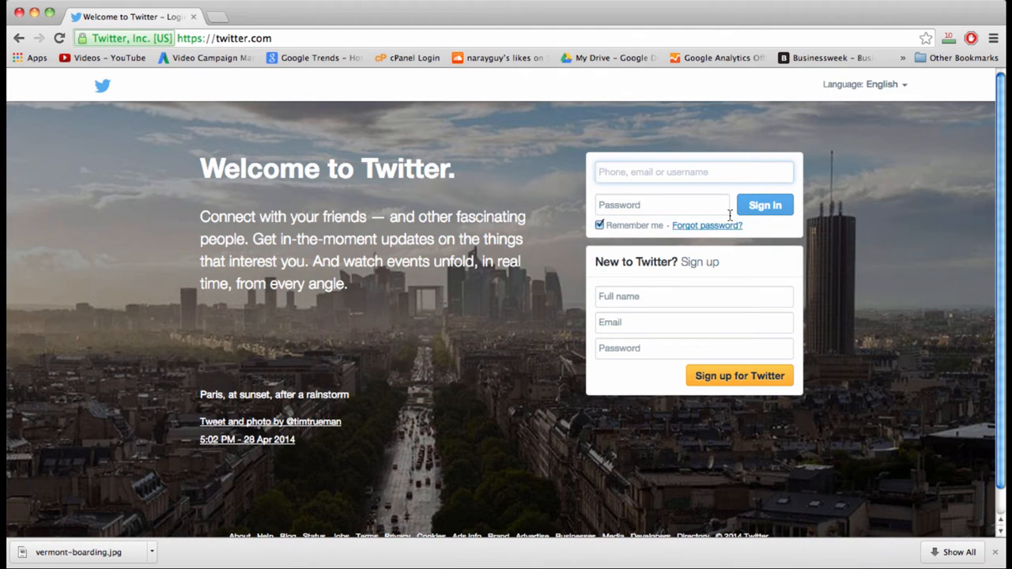
pyautogui.click(707, 207)
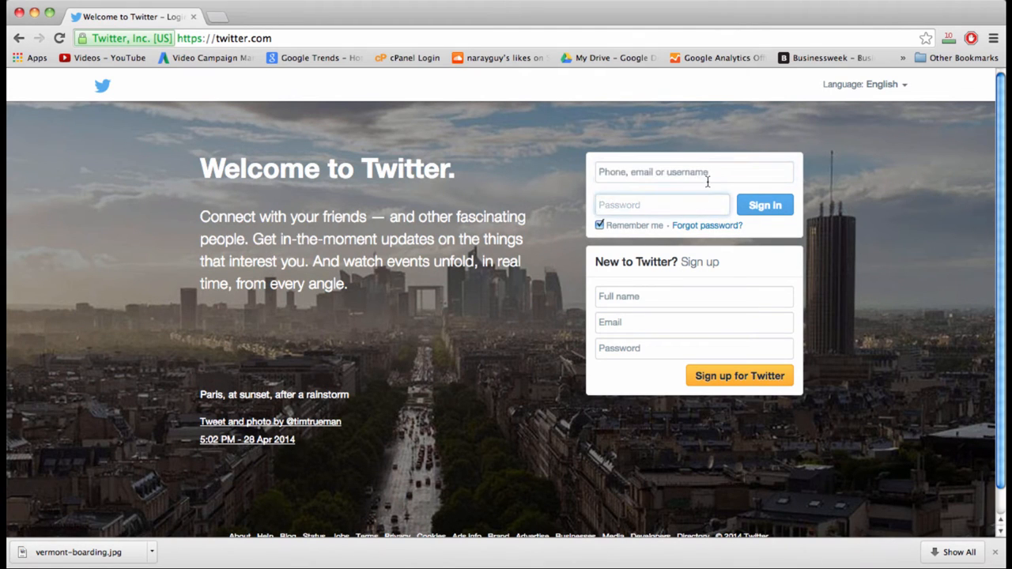
pyautogui.click(707, 180)
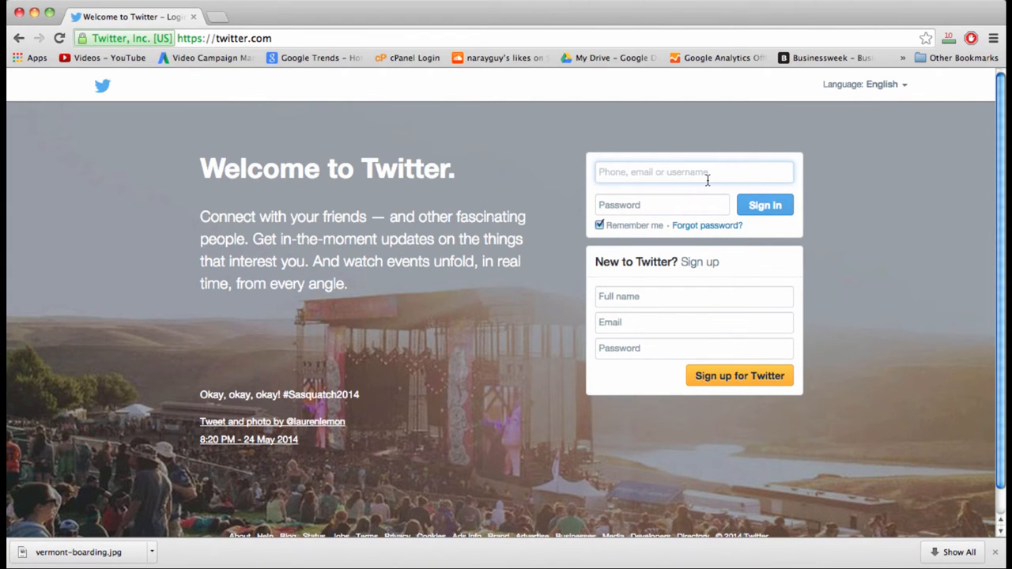
pyautogui.scroll(-1, 707, 180)
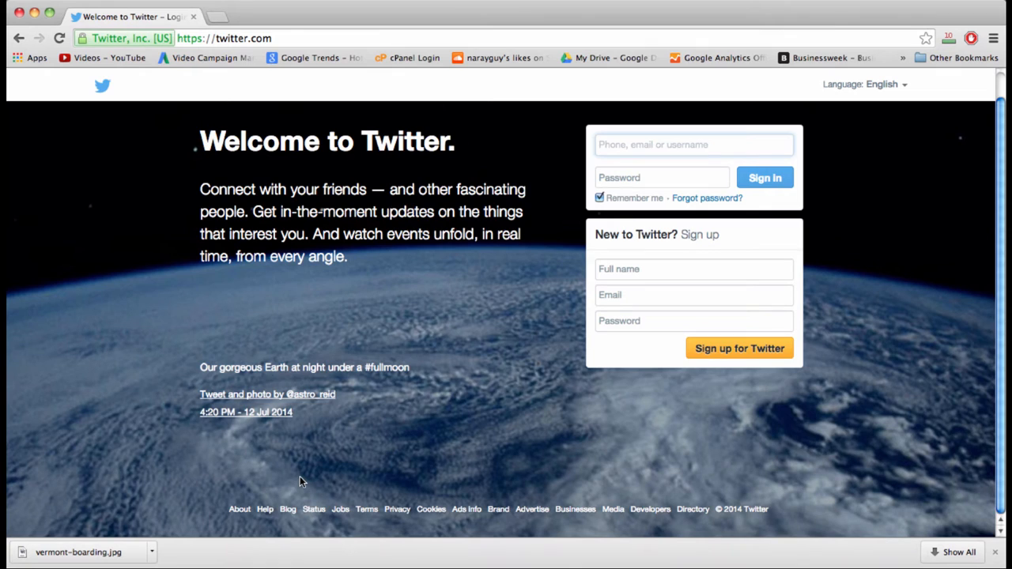
pyautogui.scroll(1, 300, 476)
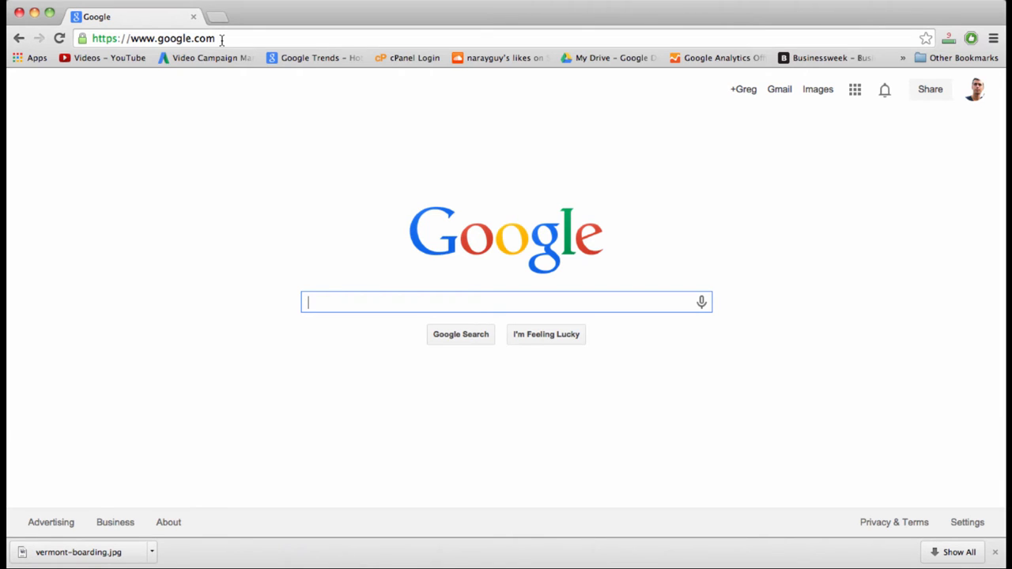
# Open the website dreamysite.com
pyautogui.click(221, 41)
pyautogui.press('Return')
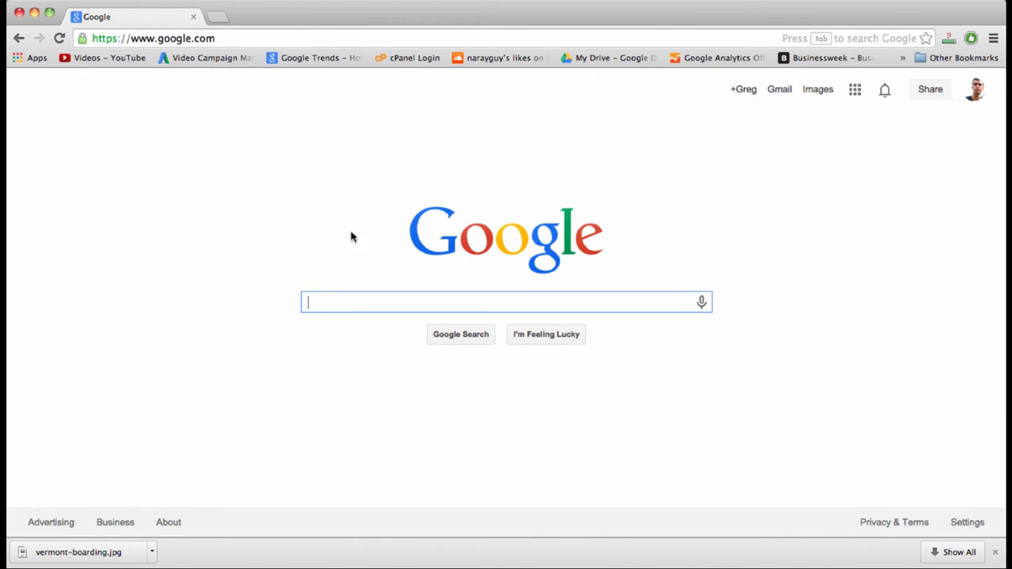
pyautogui.click(287, 36)
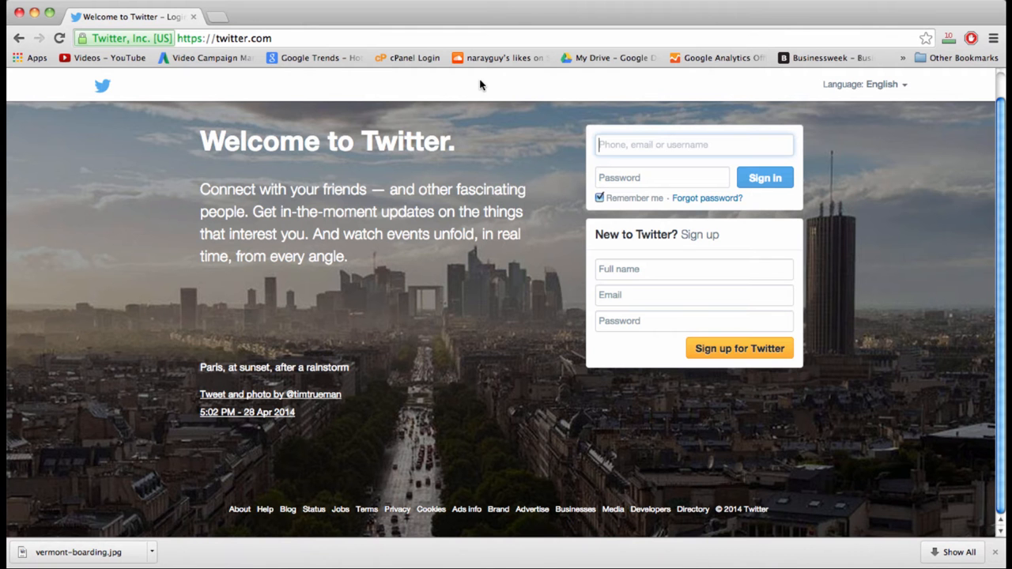
pyautogui.click(322, 39)
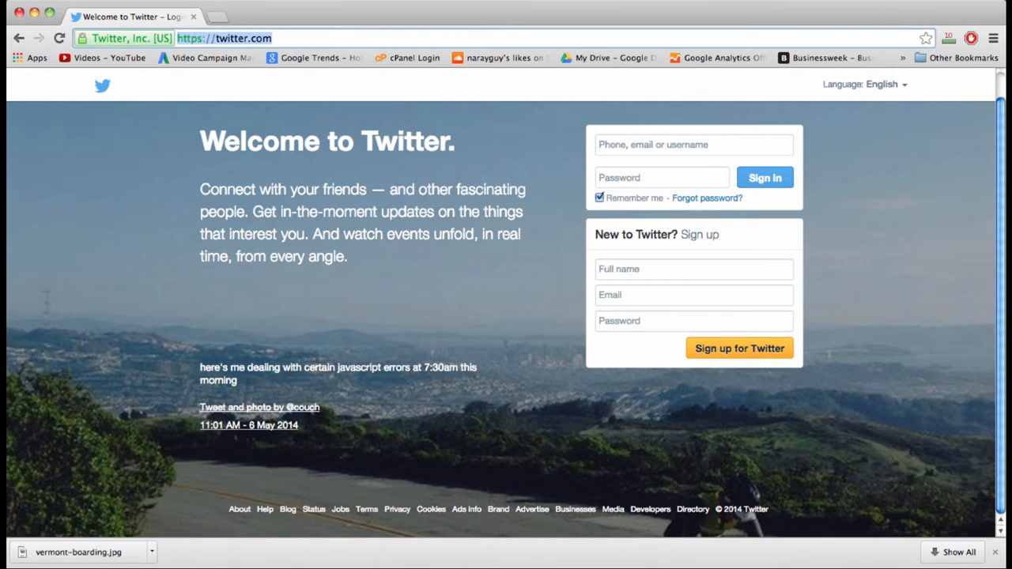
pyautogui.write('dreamysite')
pyautogui.press('Return')
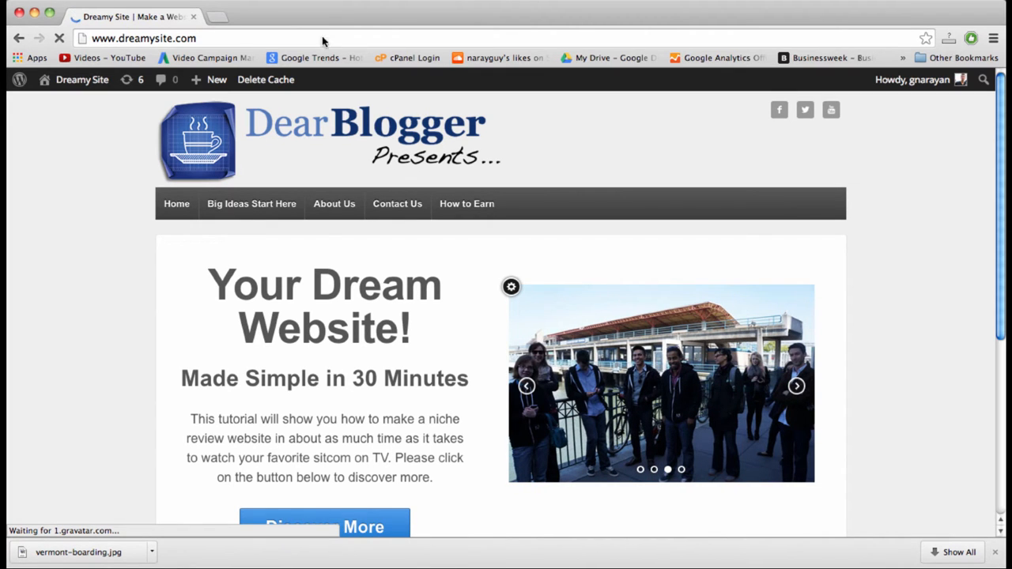
# Examine the homepage's photo slideshow, stepping through its slides forwards and backwards, and the content around it
pyautogui.scroll(-2, 324, 229)
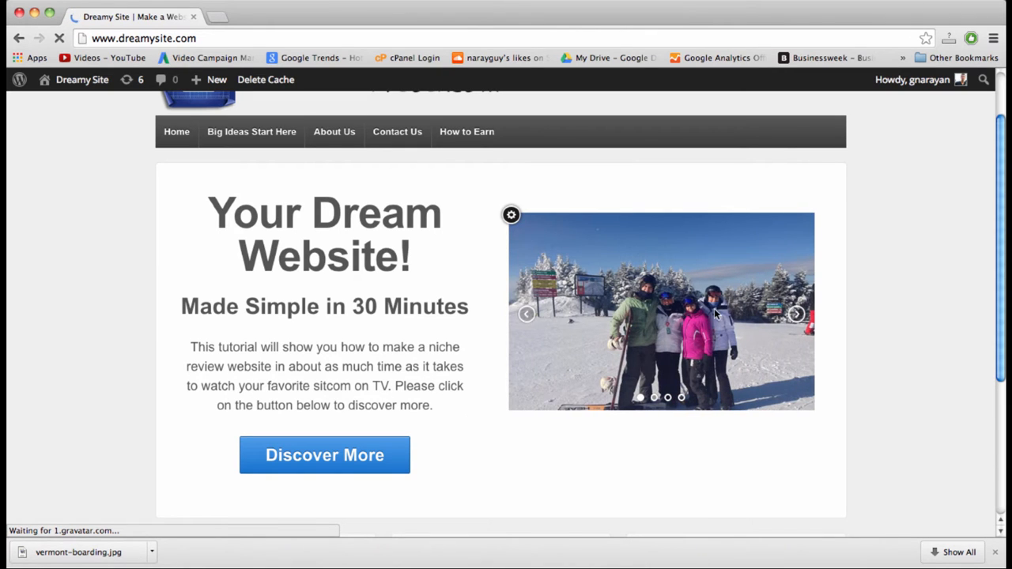
pyautogui.click(797, 315)
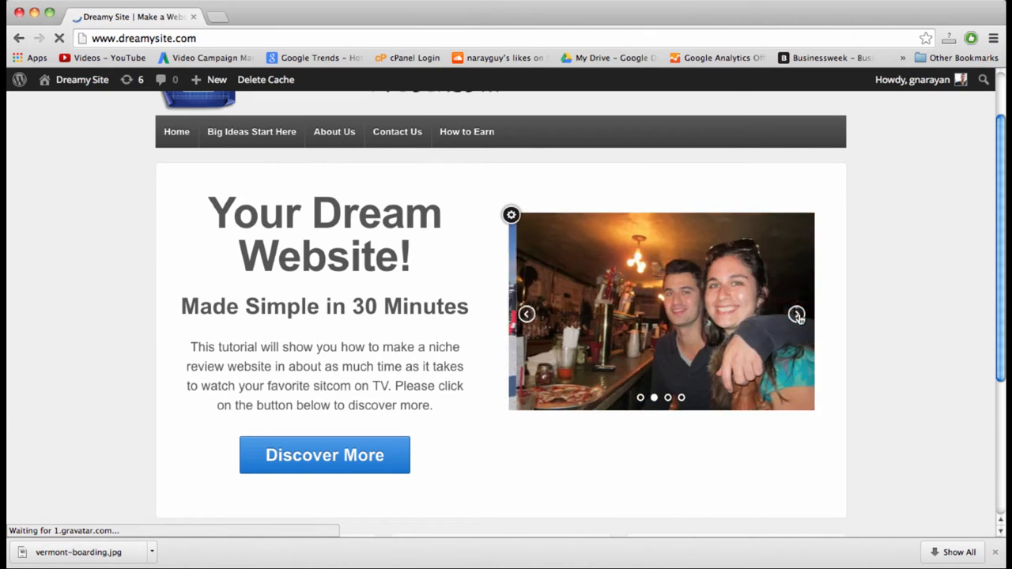
pyautogui.click(797, 316)
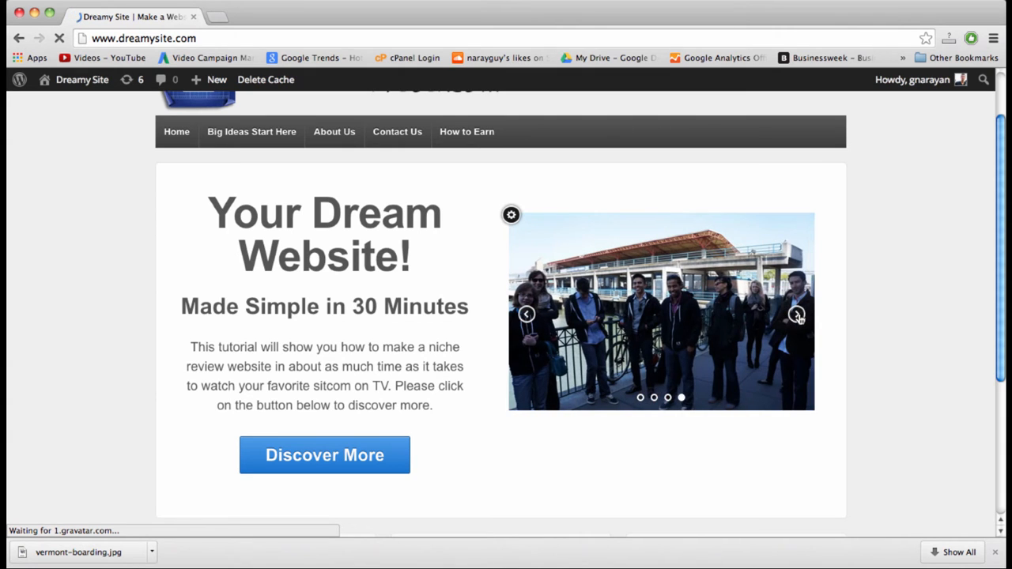
pyautogui.click(797, 316)
pyautogui.click(528, 314)
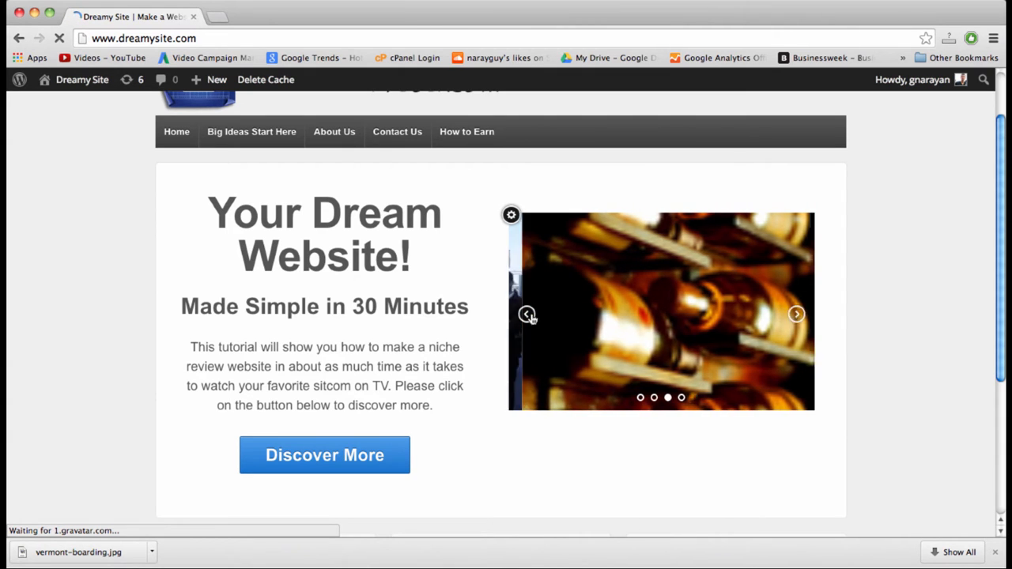
pyautogui.click(528, 315)
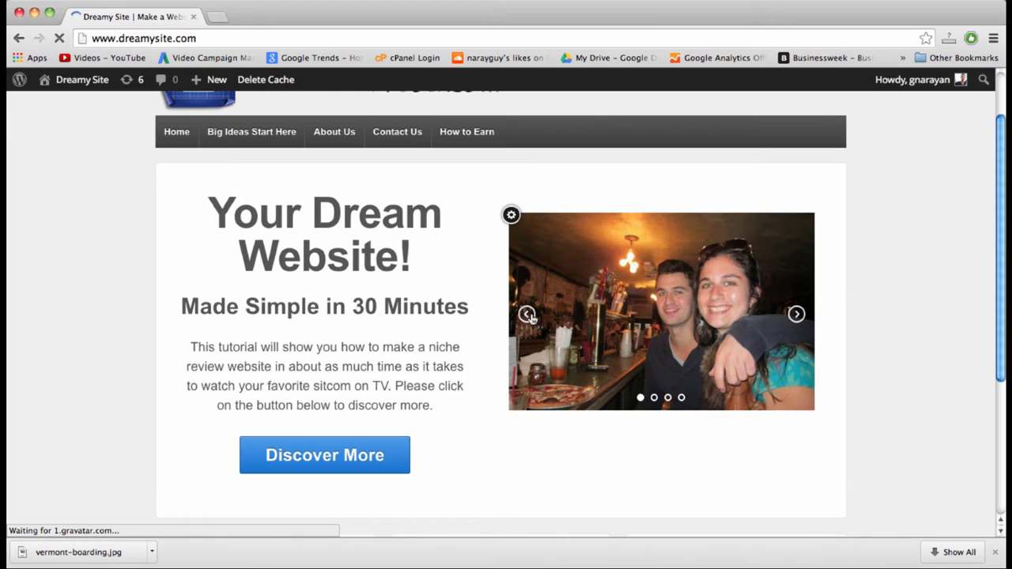
pyautogui.click(528, 314)
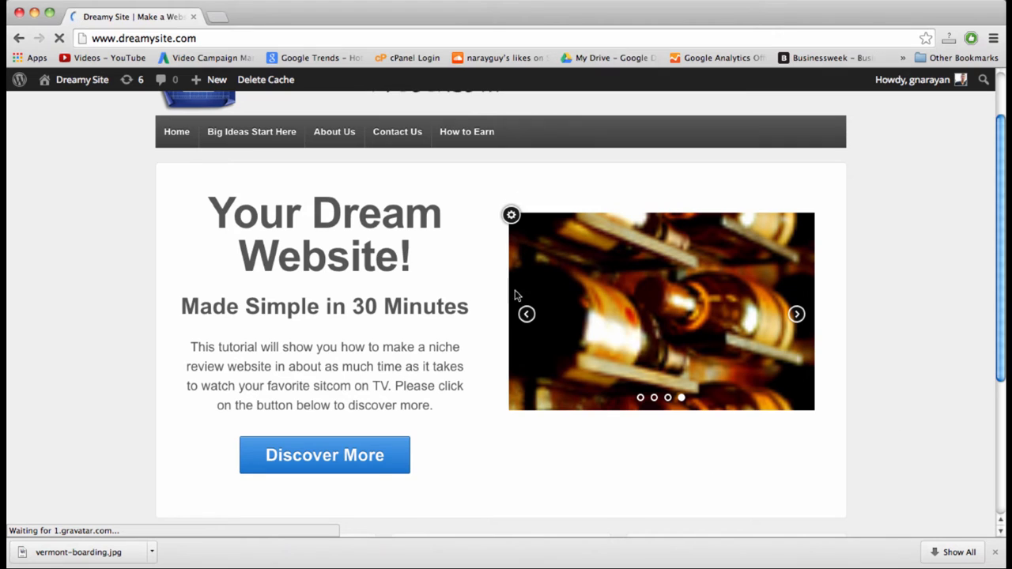
pyautogui.scroll(2, 513, 436)
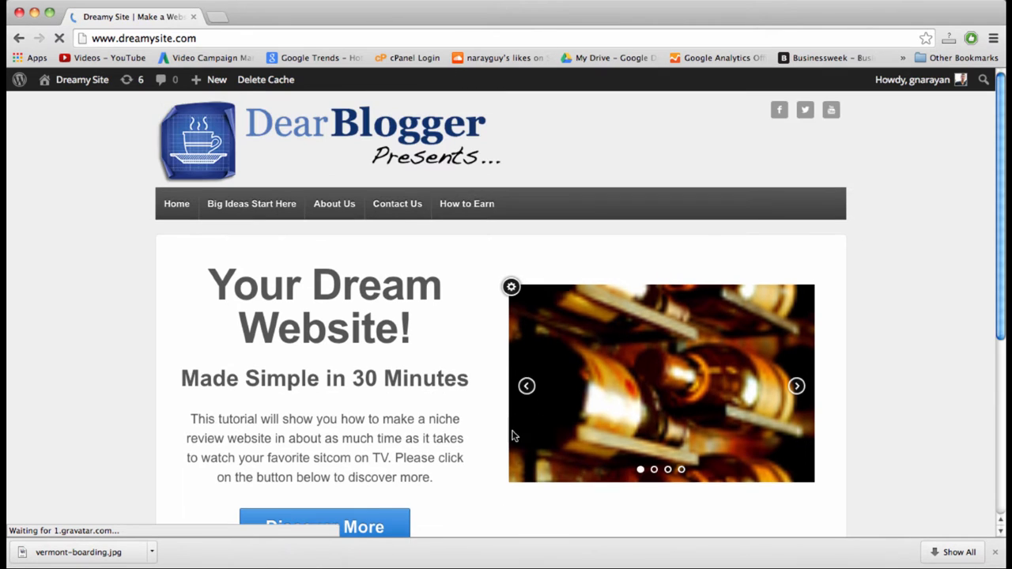
pyautogui.scroll(-5, 605, 359)
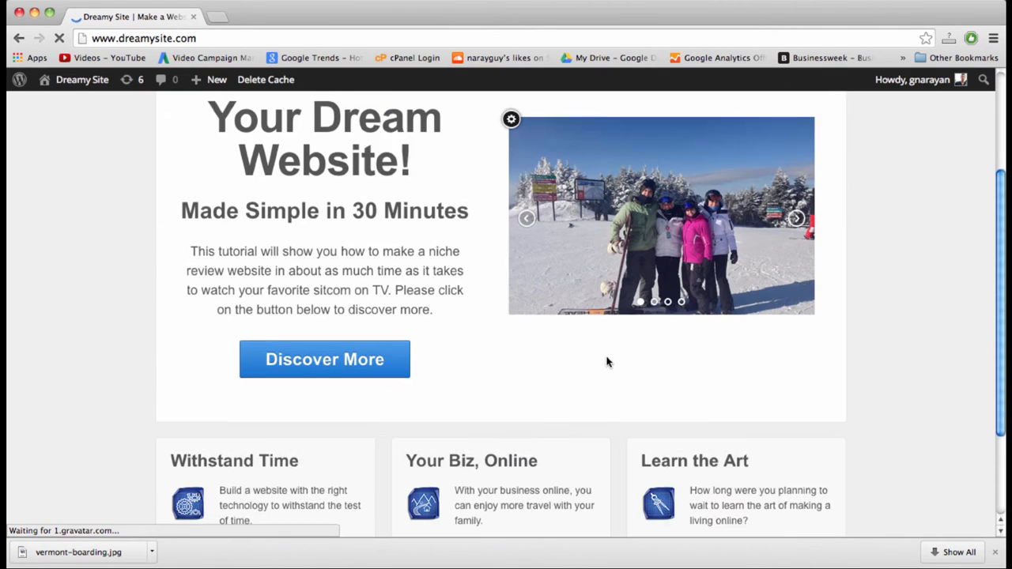
pyautogui.scroll(2, 606, 358)
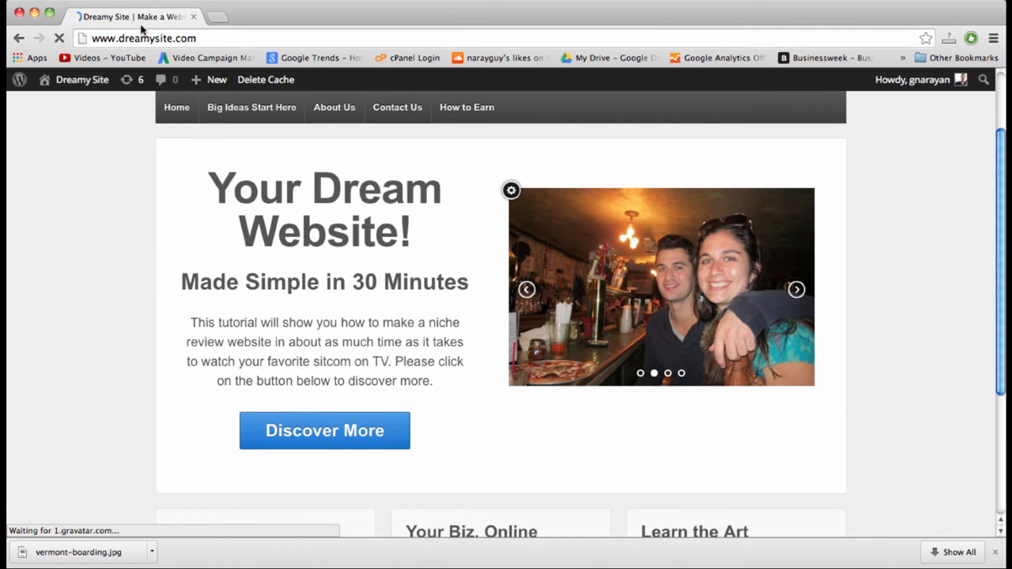
# Open the WordPress admin dashboard of Dreamy Site
pyautogui.click(90, 87)
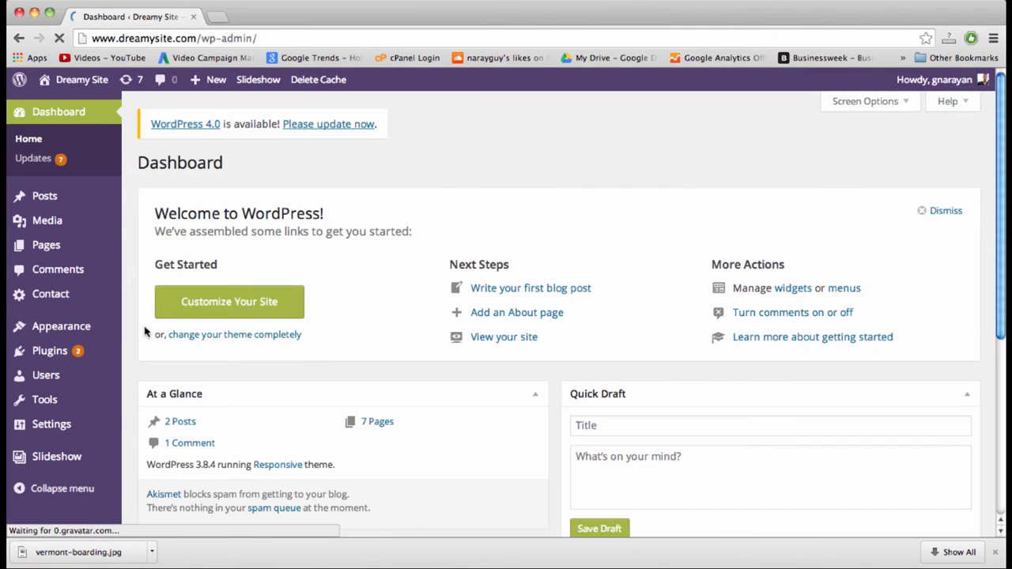
pyautogui.scroll(-3, 105, 283)
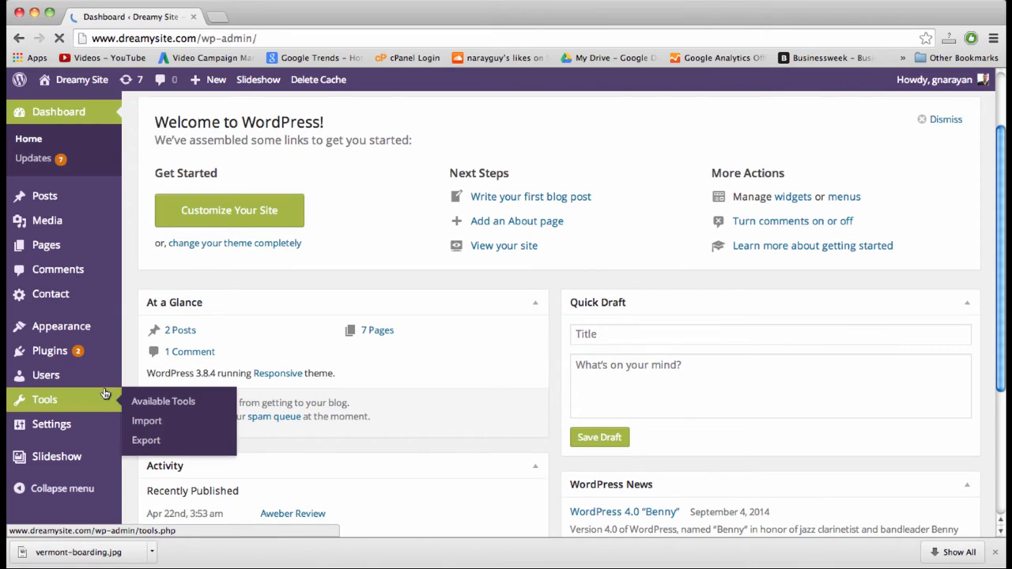
pyautogui.moveTo(76, 460)
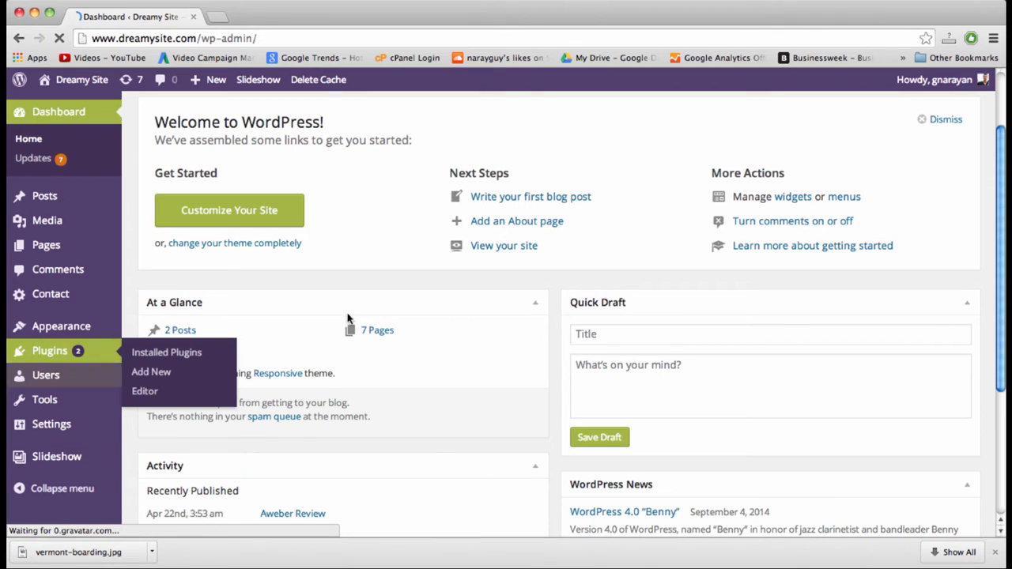
# Open the list of installed plugins and review the entries down to Easing Slider "Lite"
pyautogui.click(44, 353)
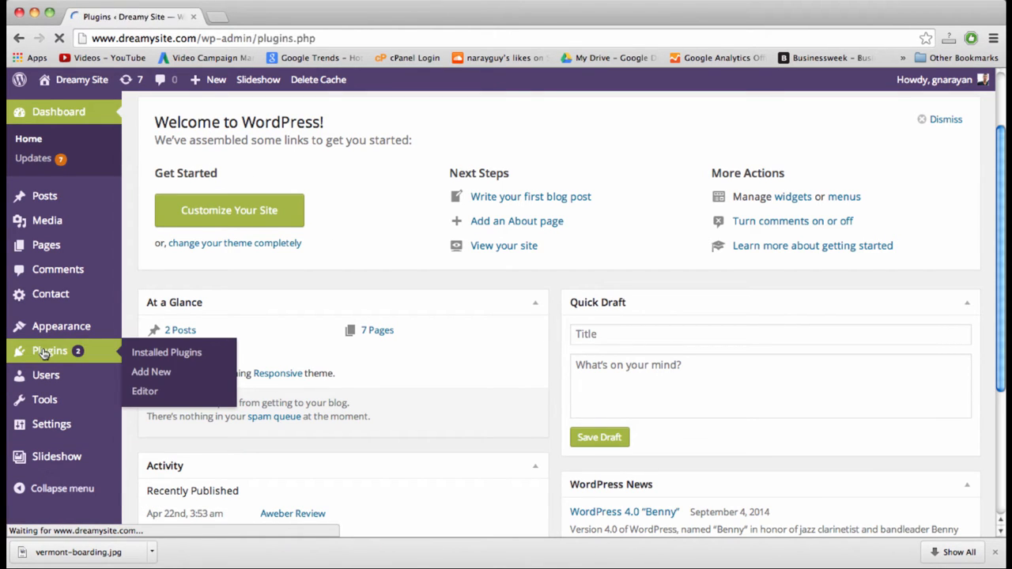
pyautogui.scroll(-2, 332, 324)
pyautogui.scroll(-1, 332, 326)
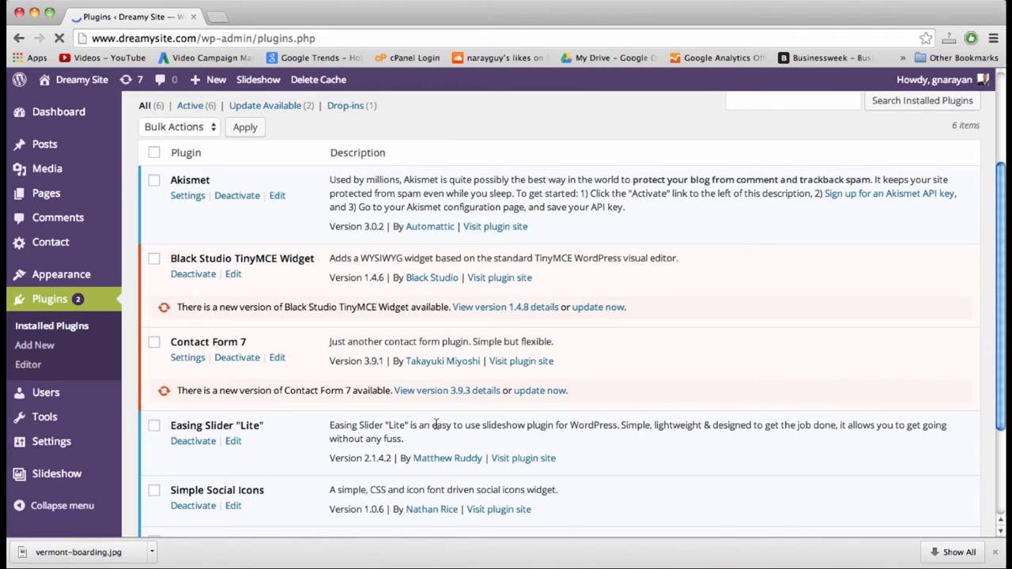
# Search the Install Plugins directory for "easing slider lite"
pyautogui.scroll(1, 436, 424)
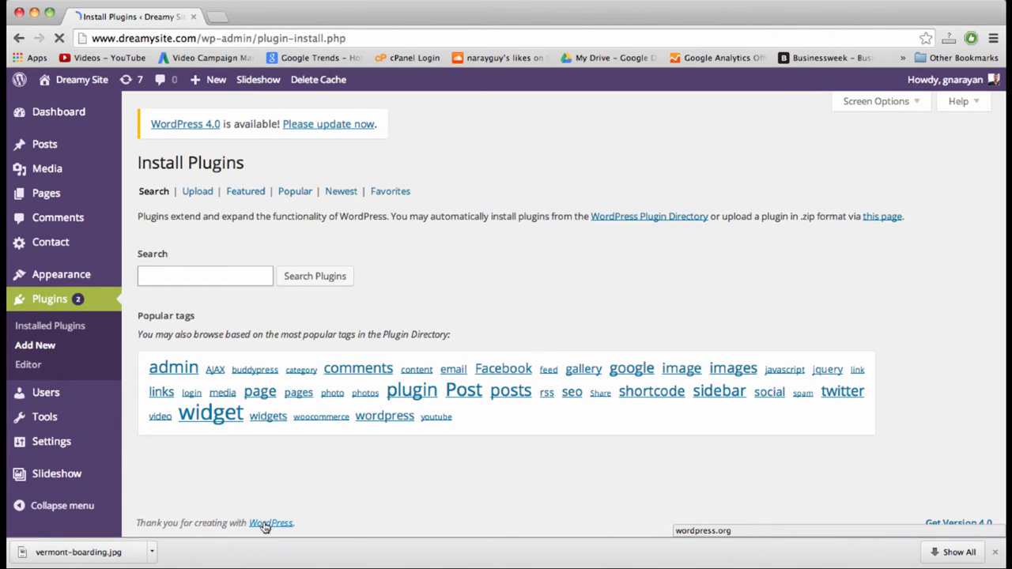
pyautogui.write('easing')
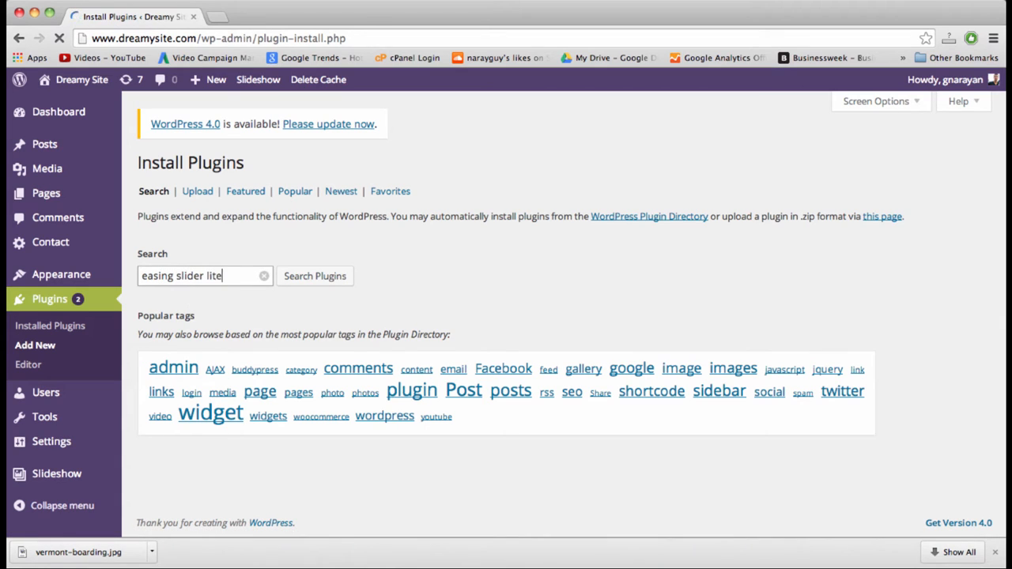
pyautogui.write(' slider lite')
pyautogui.click(339, 276)
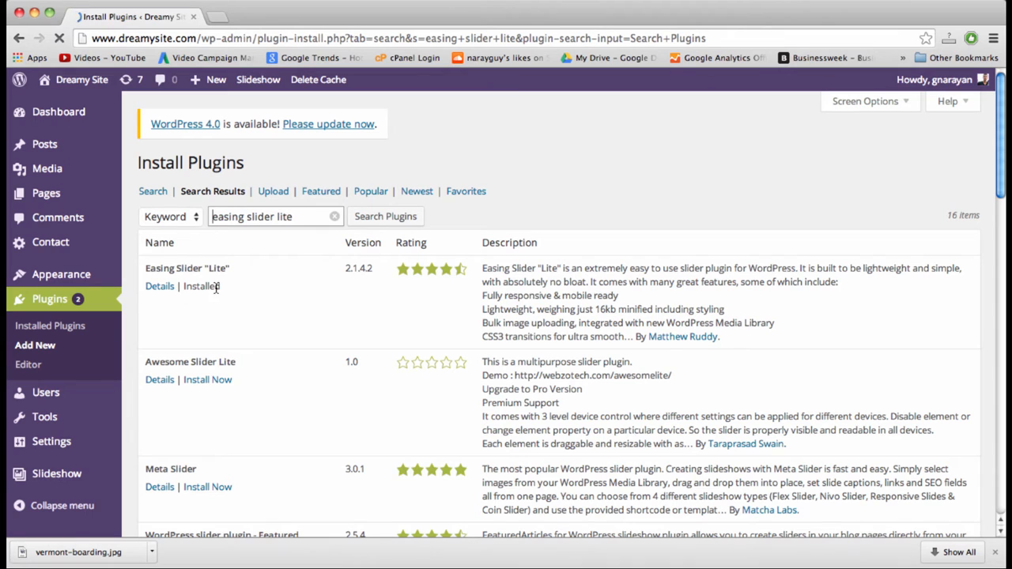
# Review the plugin search results and read the description of Easing Slider "Lite"
pyautogui.scroll(-8, 292, 308)
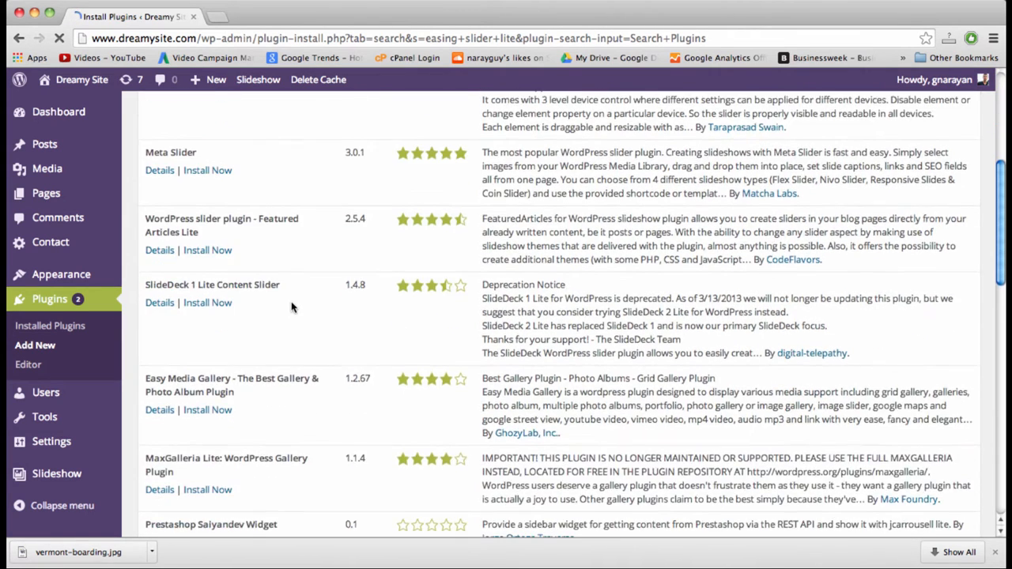
pyautogui.scroll(8, 293, 309)
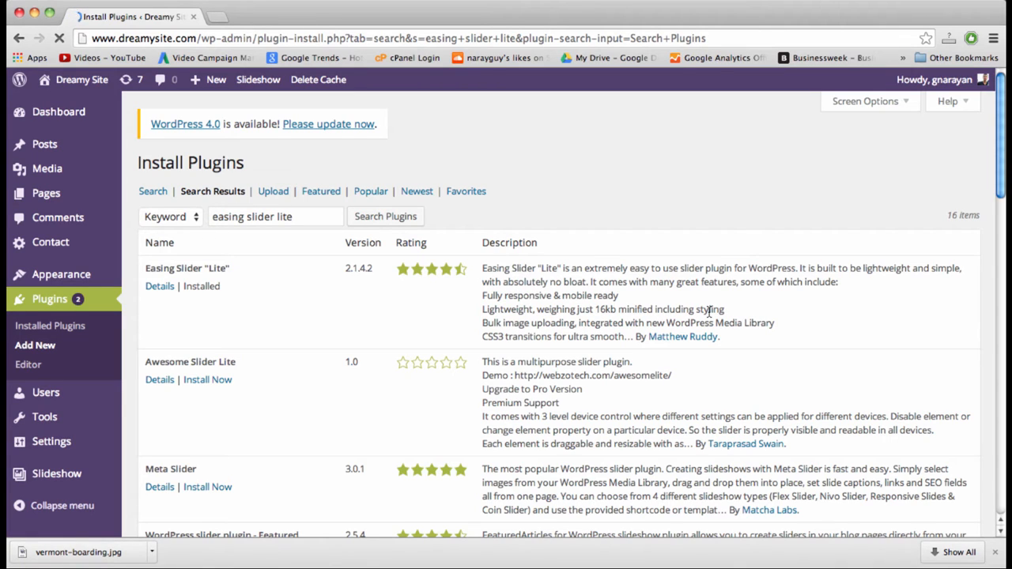
pyautogui.doubleClick(711, 306)
pyautogui.click(653, 290)
# Open the Edit Slideshow page of Easing Slider "Lite" at its slide thumbnails
pyautogui.moveTo(89, 479)
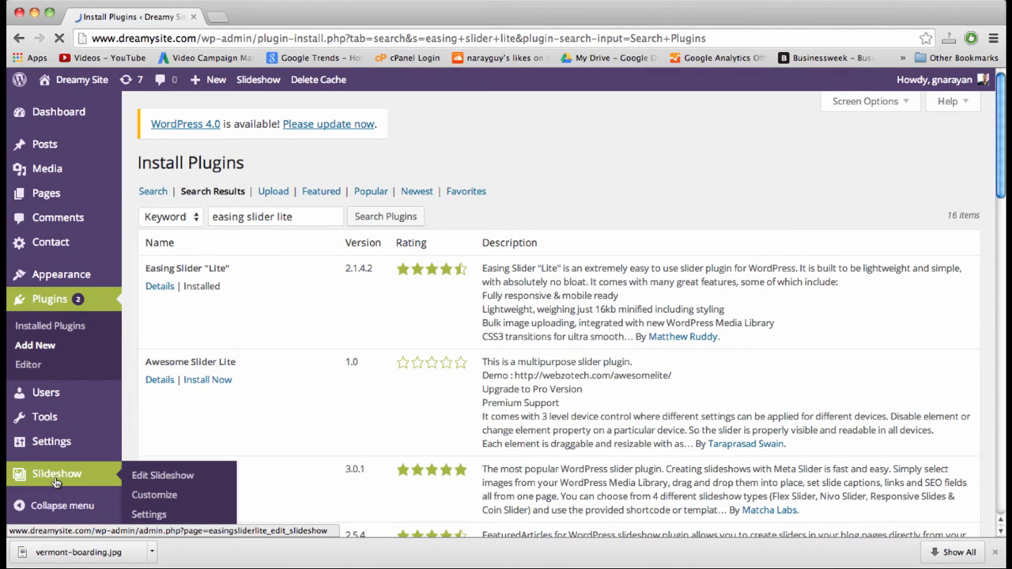
pyautogui.scroll(-2, 224, 427)
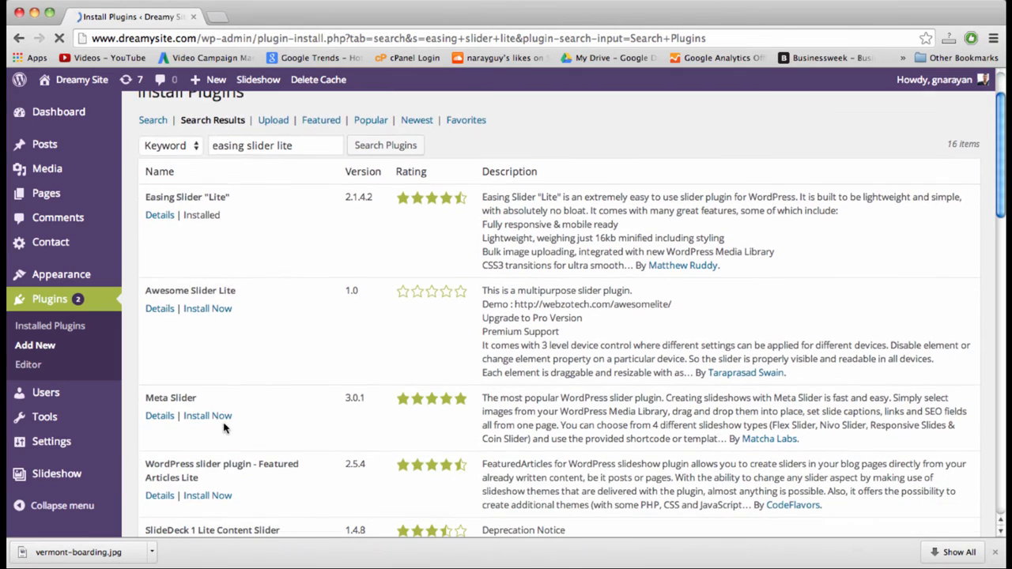
pyautogui.click(57, 475)
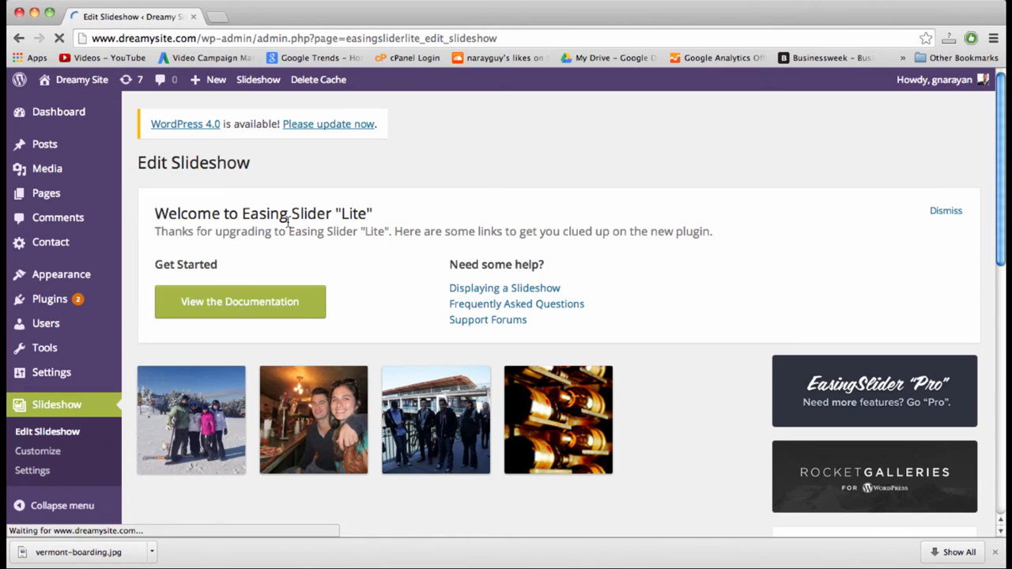
pyautogui.scroll(-4, 682, 241)
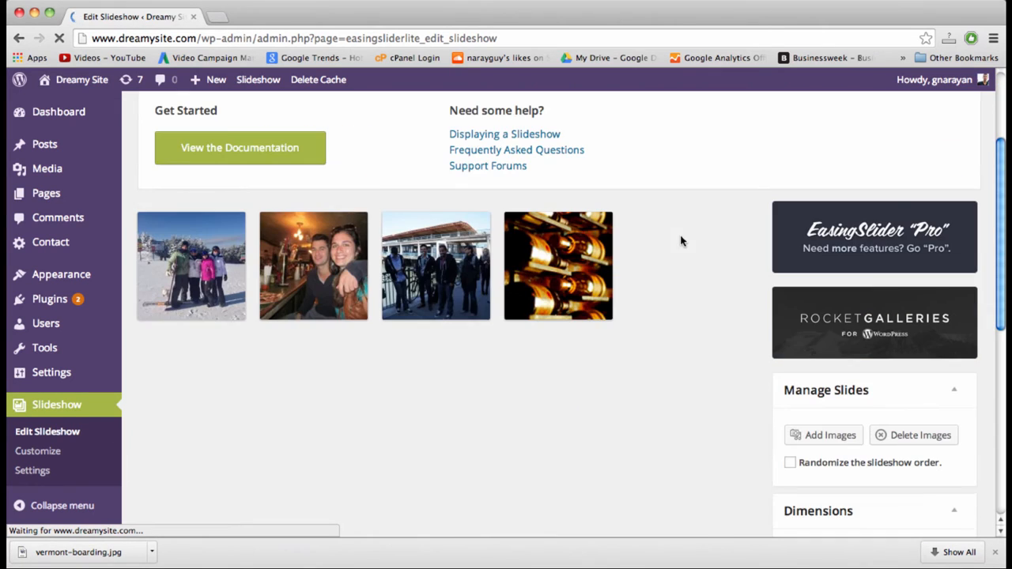
# Delete the wine bottles image from the slideshow and accept the deletion
pyautogui.moveTo(182, 264)
pyautogui.moveTo(478, 276)
pyautogui.click(610, 213)
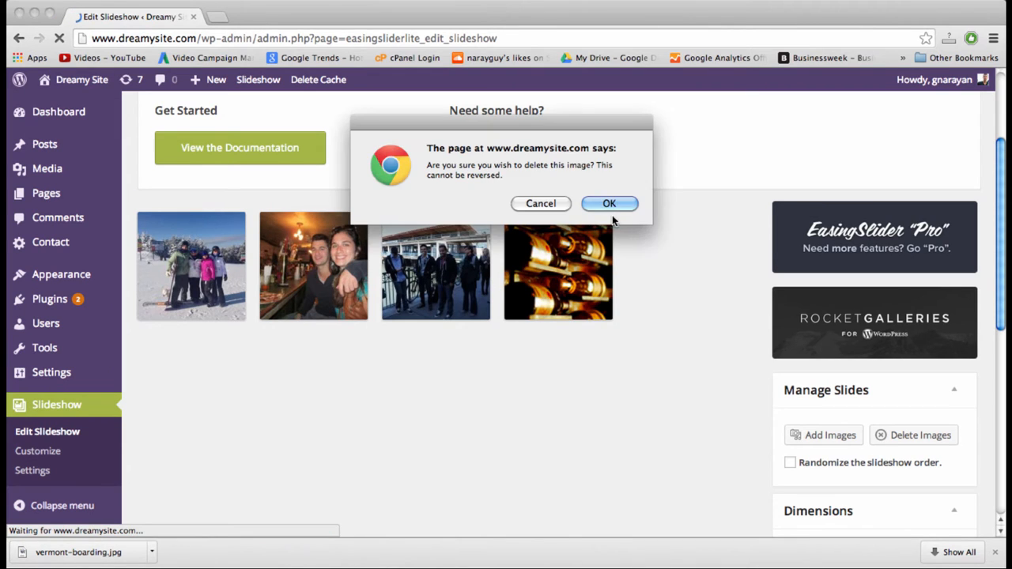
pyautogui.click(610, 203)
pyautogui.scroll(-3, 695, 312)
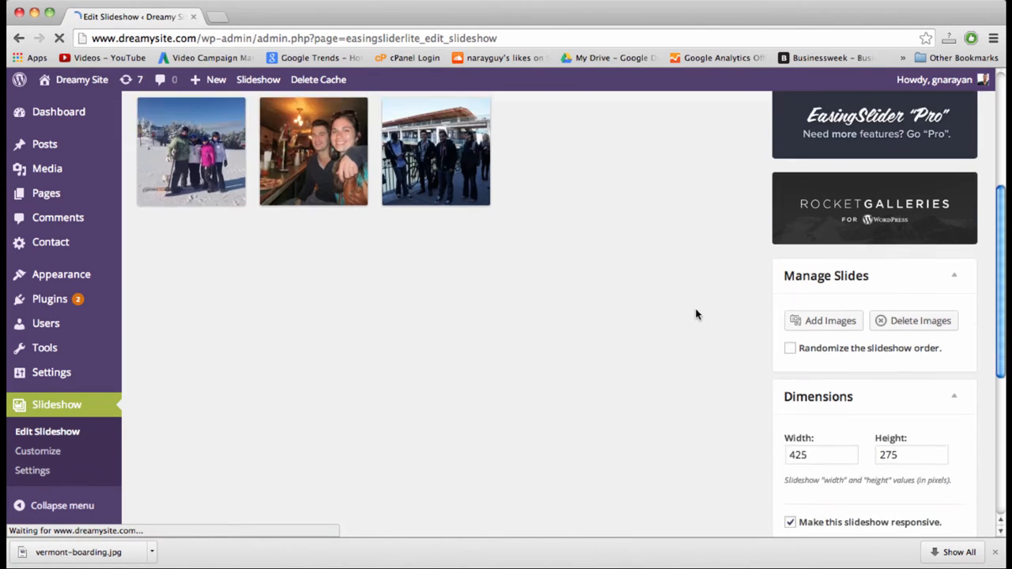
# Insert small-wine.png from the media library into the slideshow and check the slide thumbnails
pyautogui.click(818, 319)
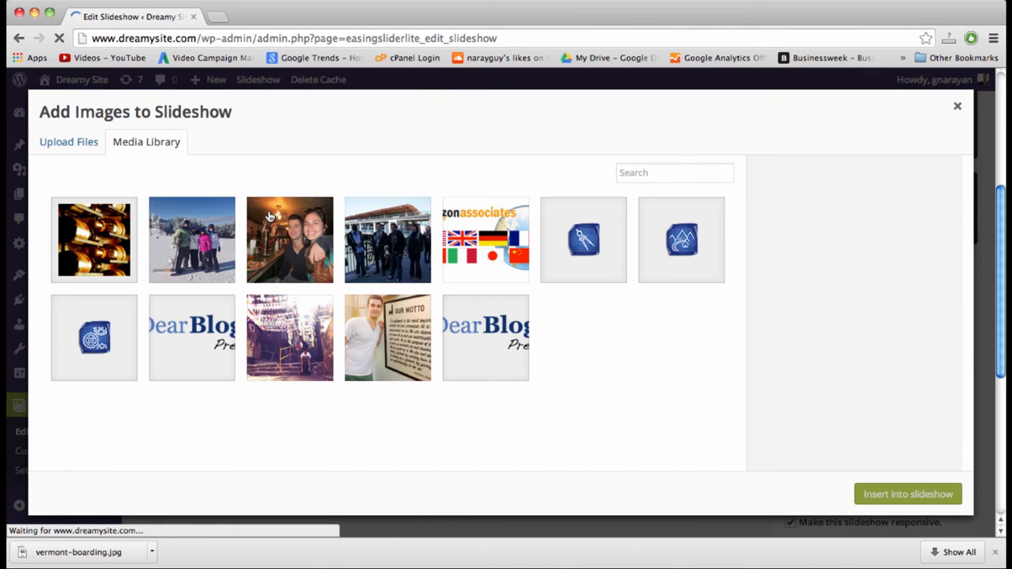
pyautogui.click(92, 246)
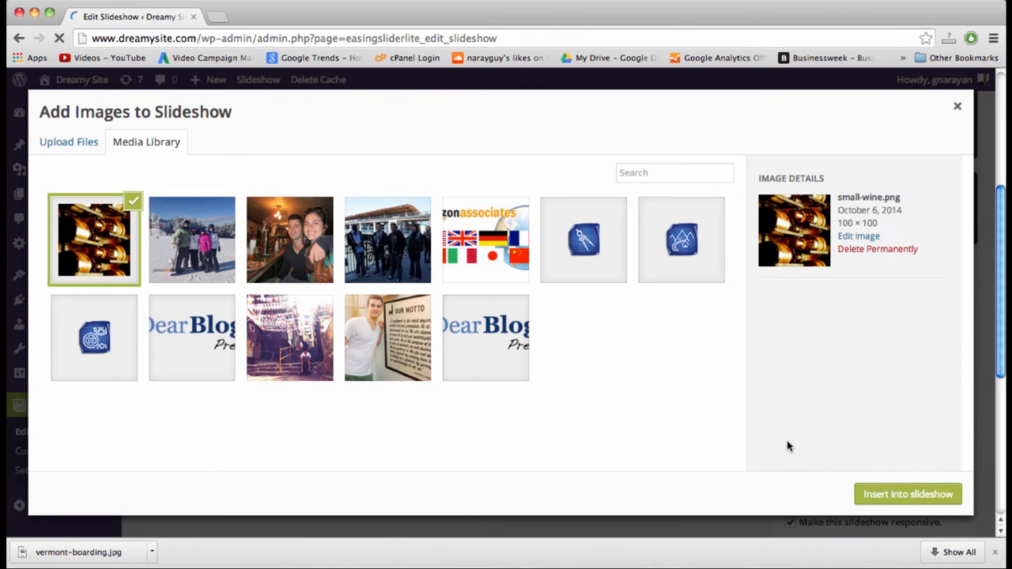
pyautogui.click(884, 497)
pyautogui.scroll(4, 549, 273)
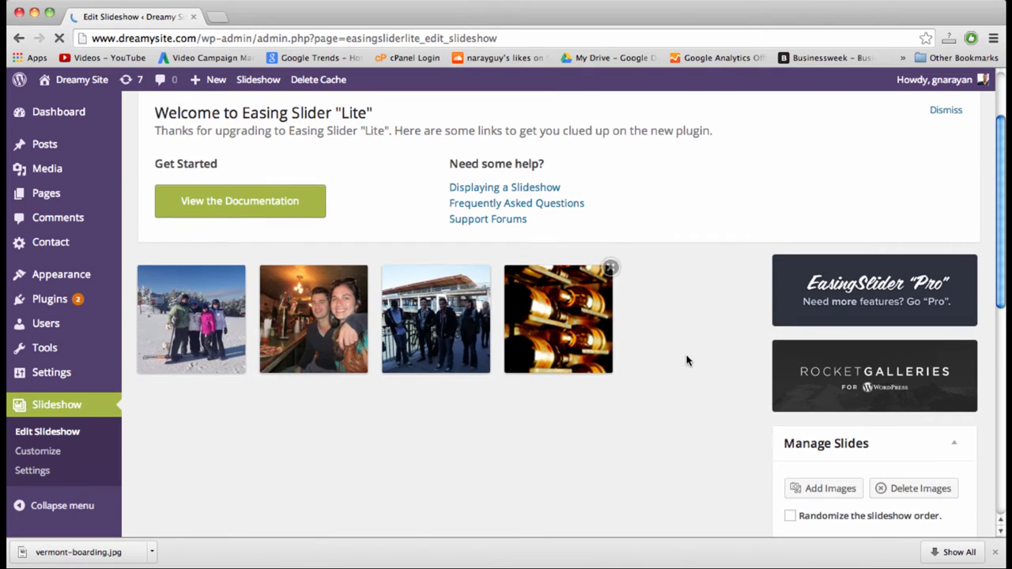
pyautogui.scroll(-4, 686, 360)
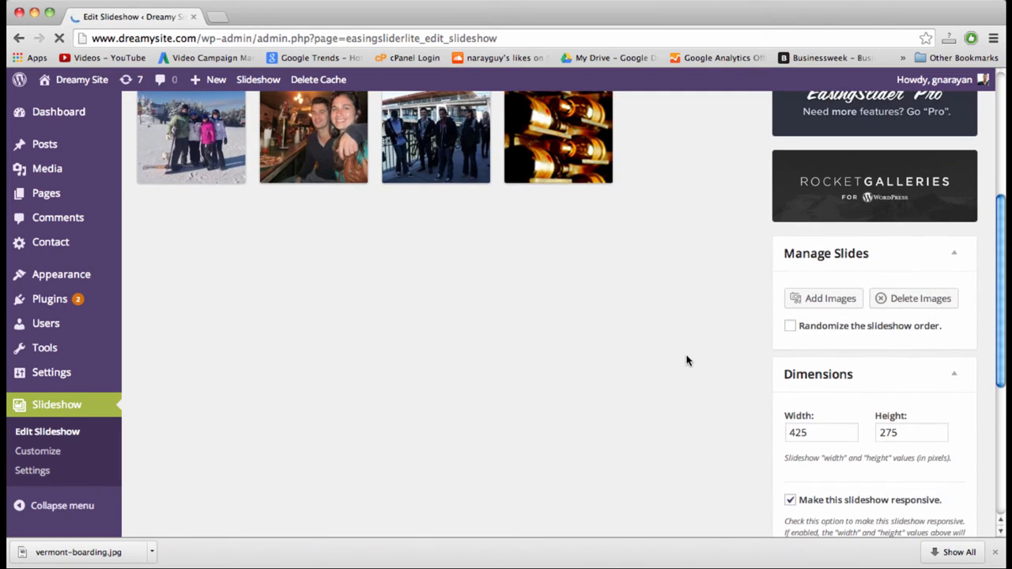
pyautogui.scroll(-2, 687, 361)
pyautogui.scroll(5, 687, 361)
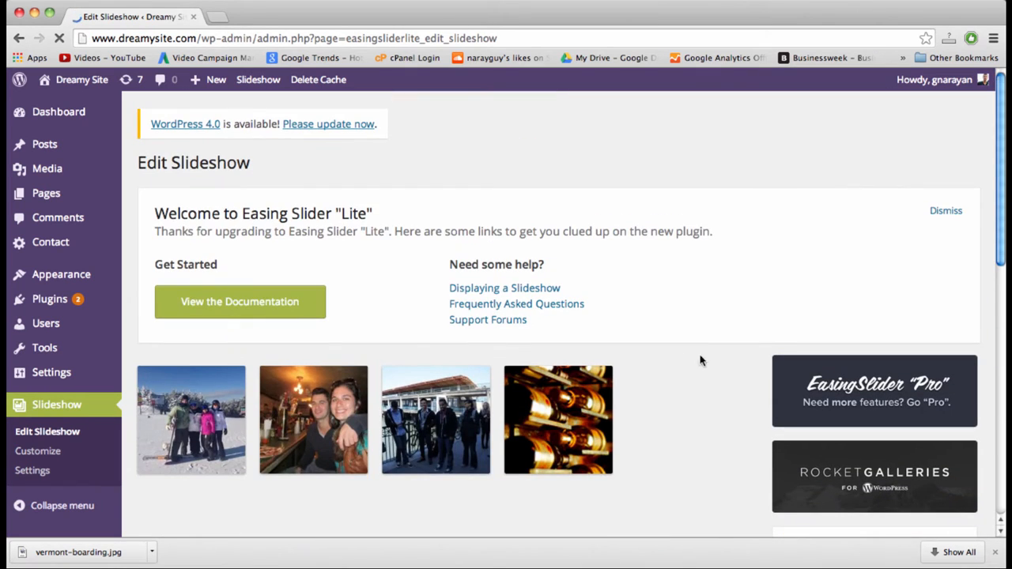
# Set the slideshow's width to 425 pixels in its dimensions
pyautogui.scroll(-9, 756, 372)
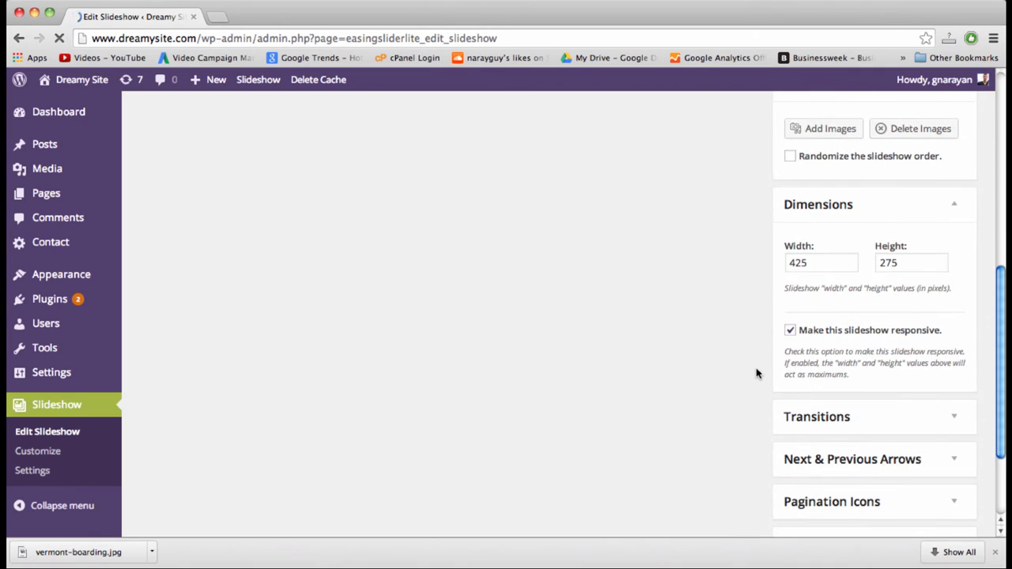
pyautogui.click(850, 261)
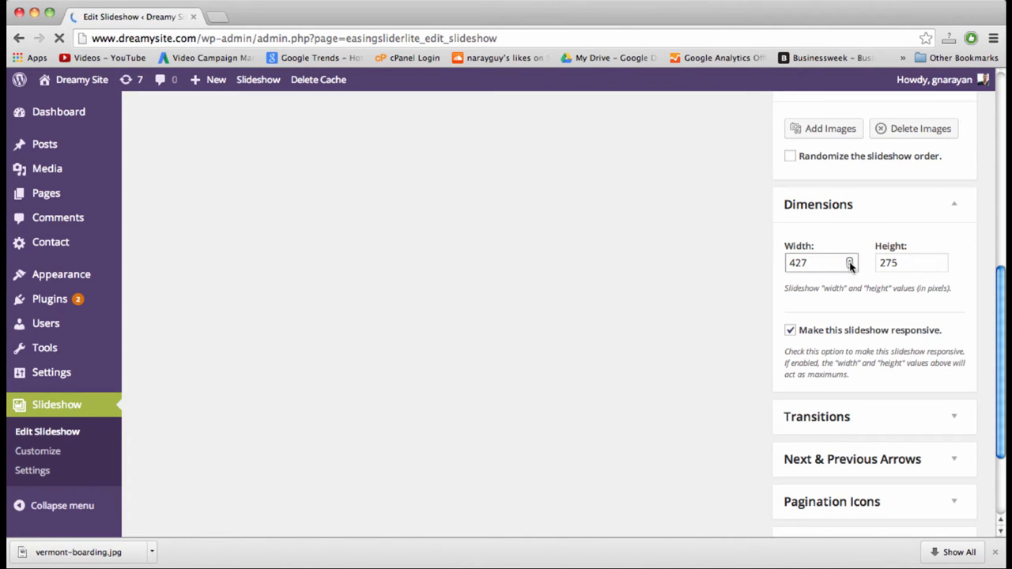
pyautogui.doubleClick(828, 261)
pyautogui.write('4')
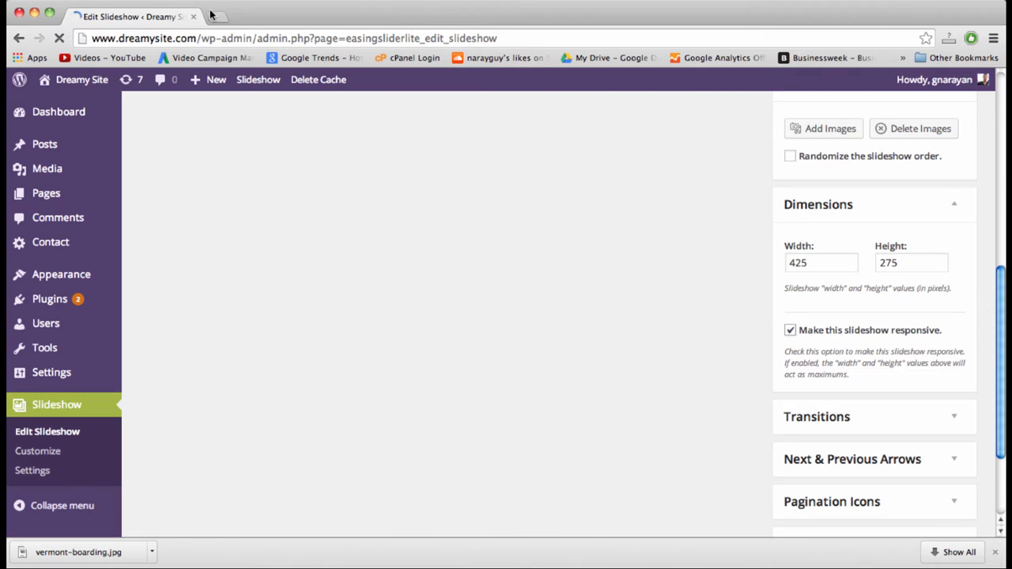
# View the slideshow on the dreamysite.com homepage in a separate tab, and return to the Edit Slideshow page
pyautogui.scroll(-1, 727, 308)
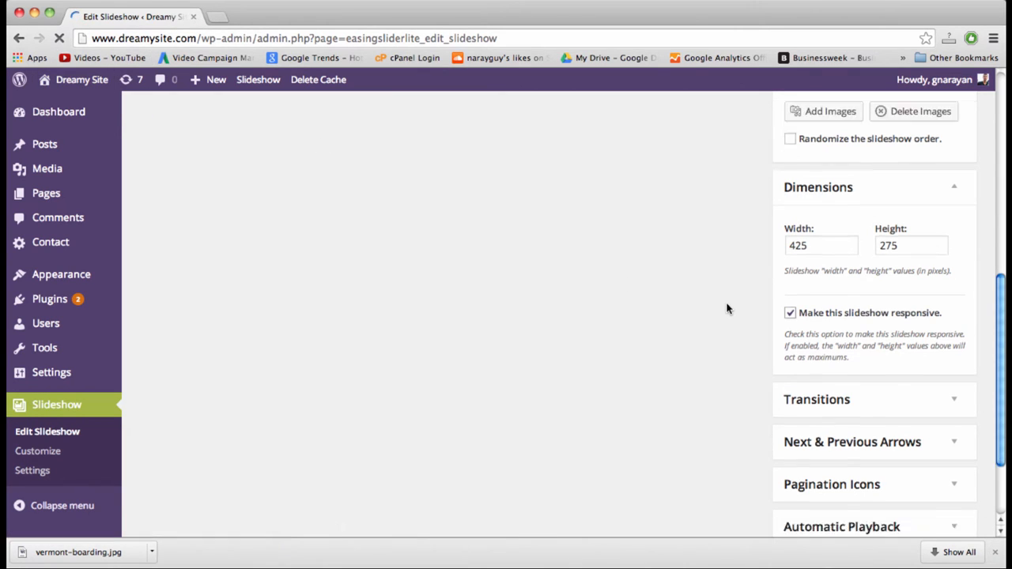
pyautogui.scroll(-3, 728, 309)
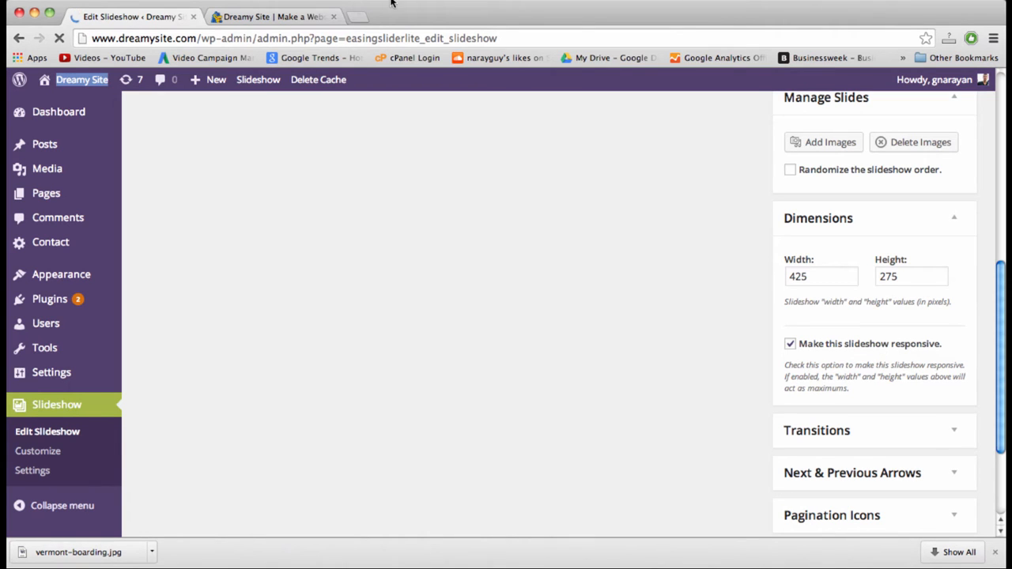
pyautogui.click(272, 25)
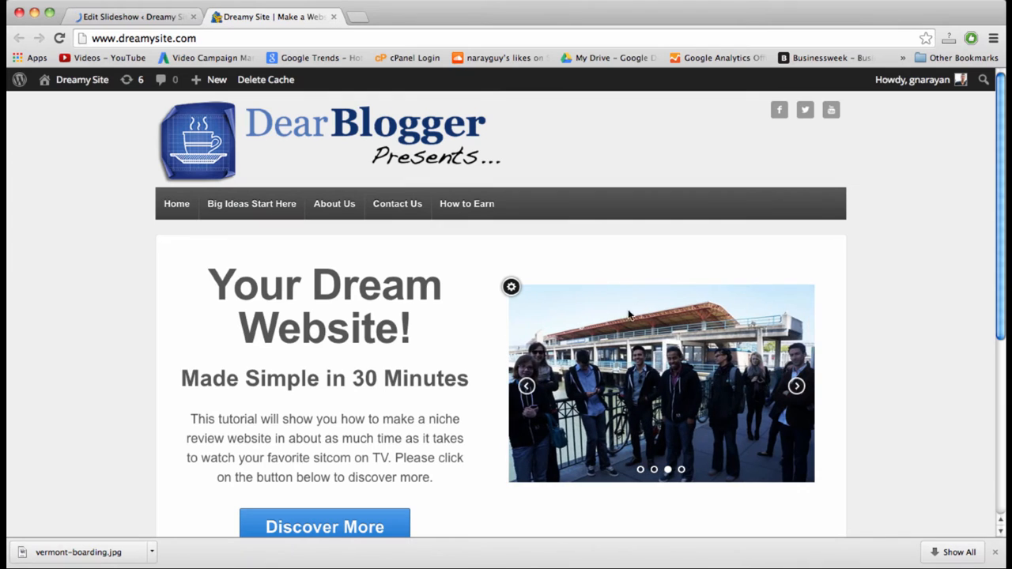
pyautogui.click(133, 15)
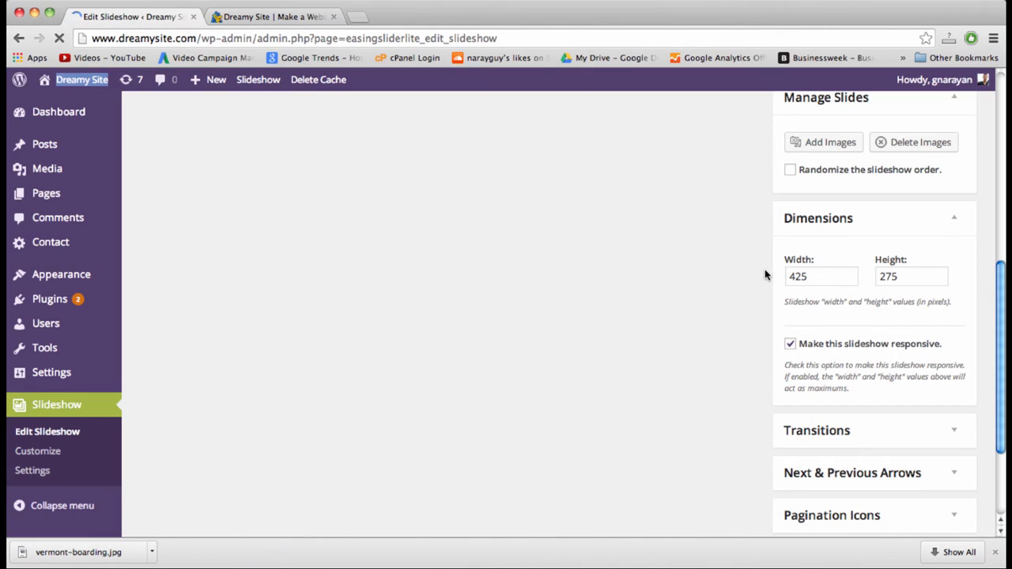
# Set the slideshow's transition effect to Fade
pyautogui.scroll(-2, 765, 274)
pyautogui.click(962, 340)
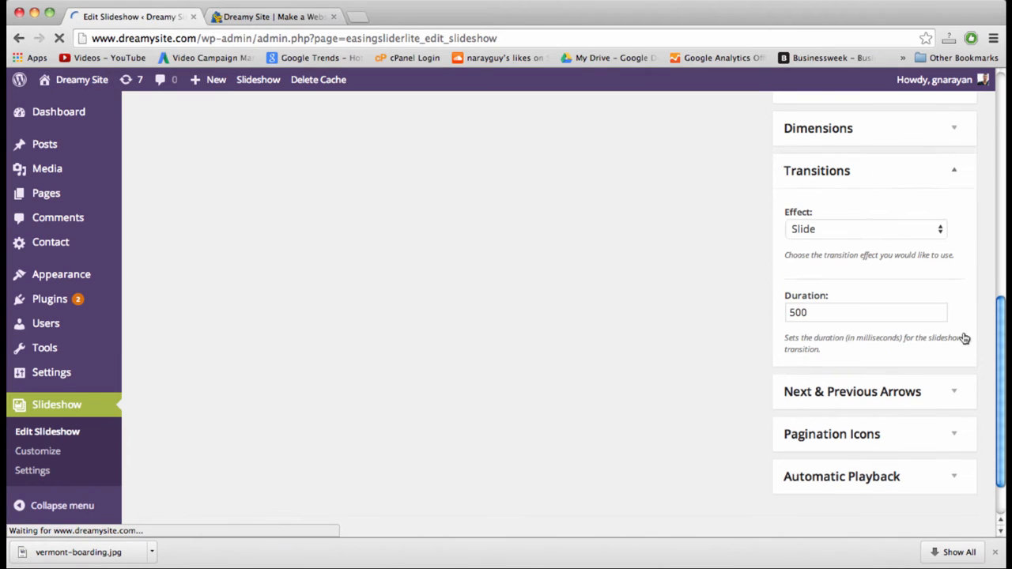
pyautogui.click(936, 228)
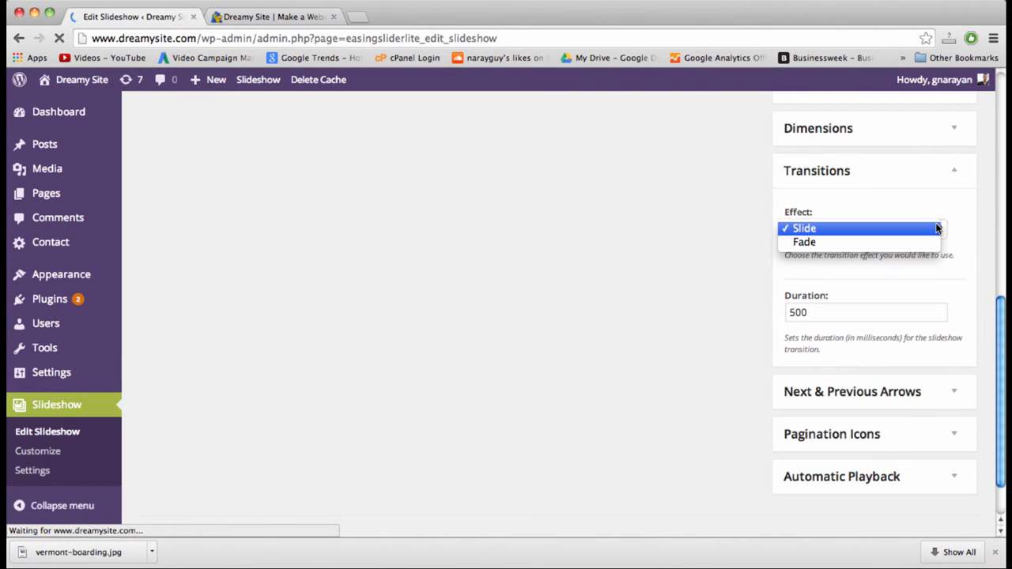
pyautogui.click(908, 239)
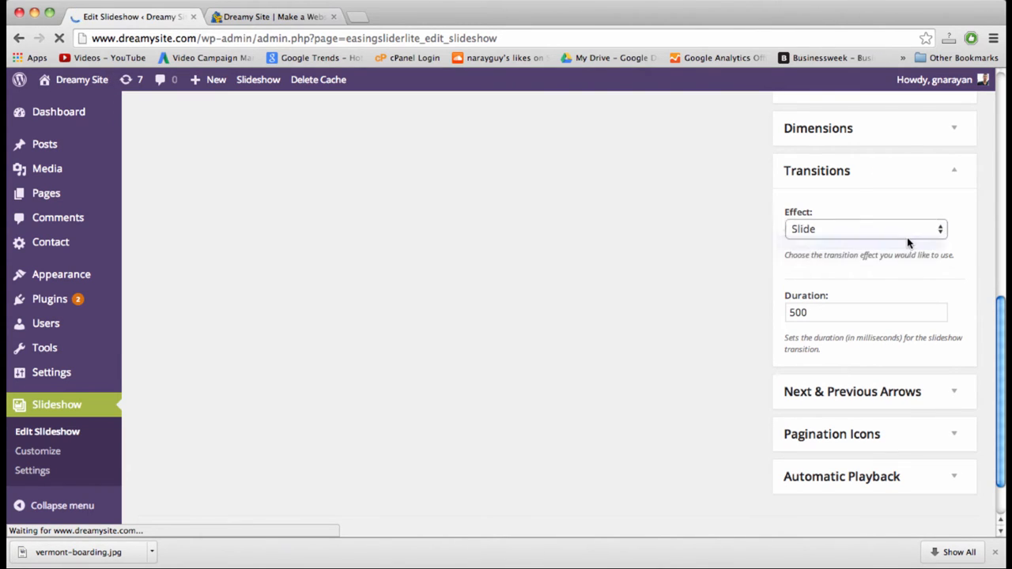
pyautogui.click(873, 229)
pyautogui.click(871, 231)
pyautogui.scroll(-1, 714, 273)
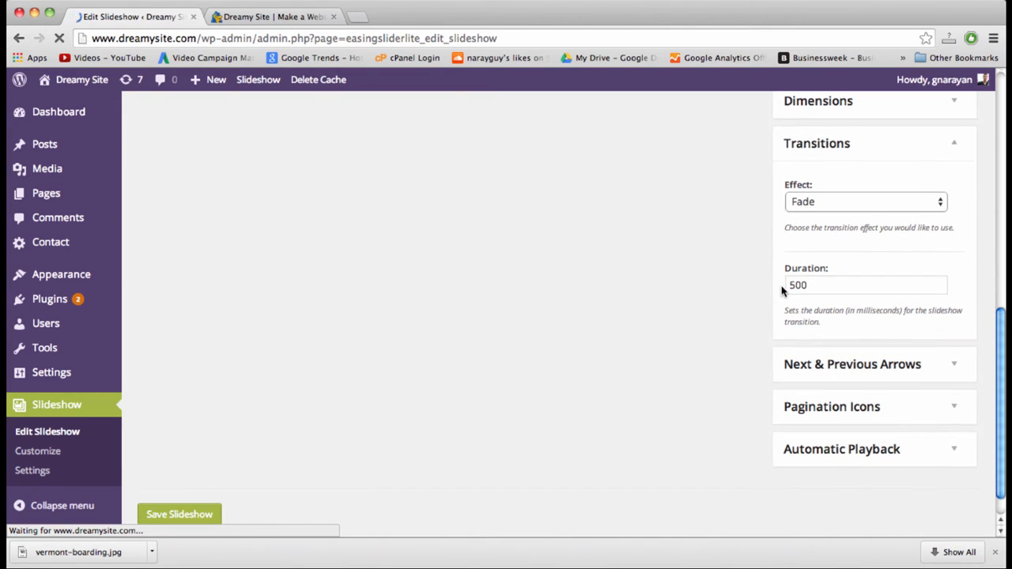
# Advance through the homepage slideshow to examine how its slides change, and return to the transition duration setting
pyautogui.doubleClick(813, 289)
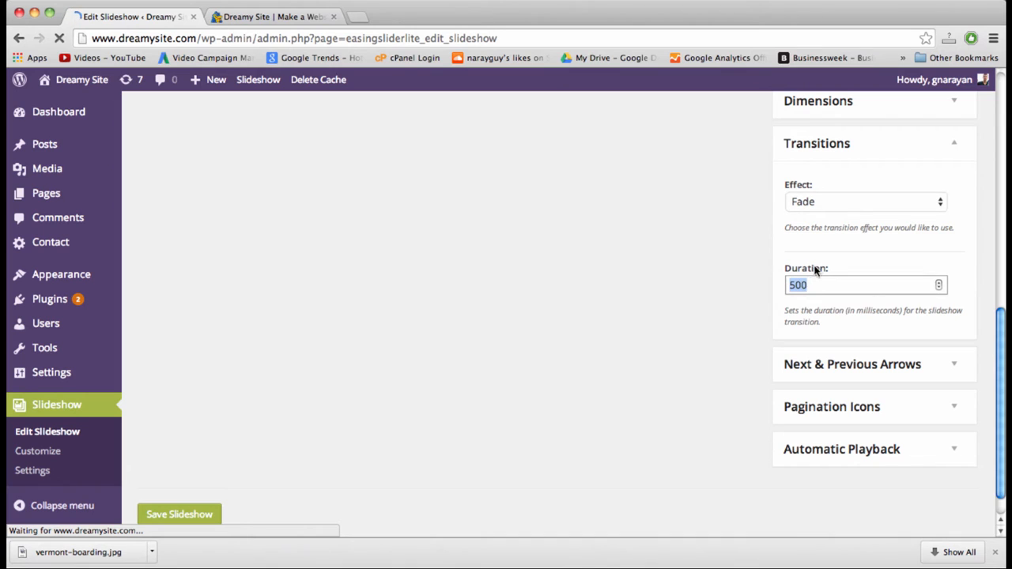
pyautogui.click(261, 16)
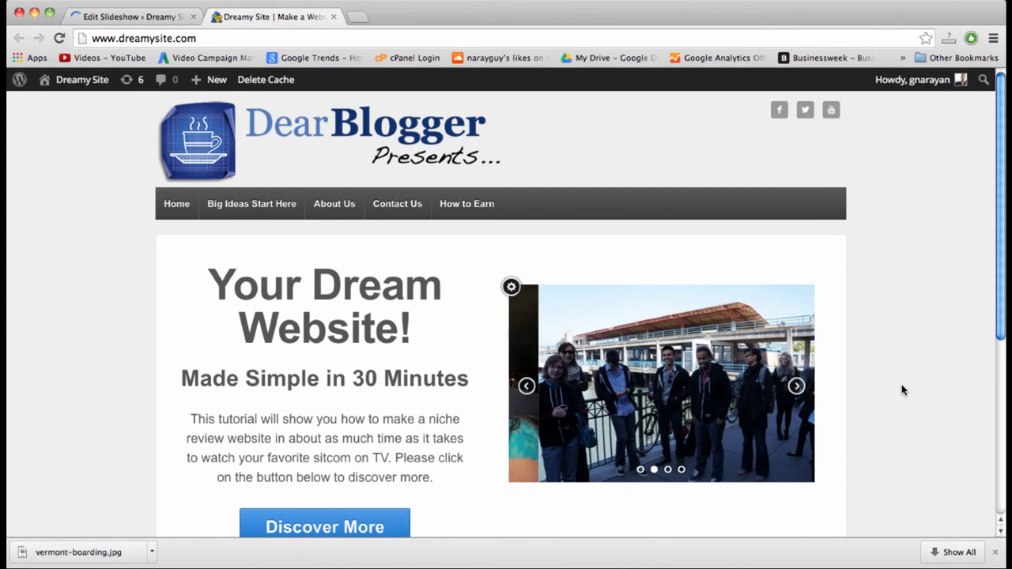
pyautogui.click(90, 12)
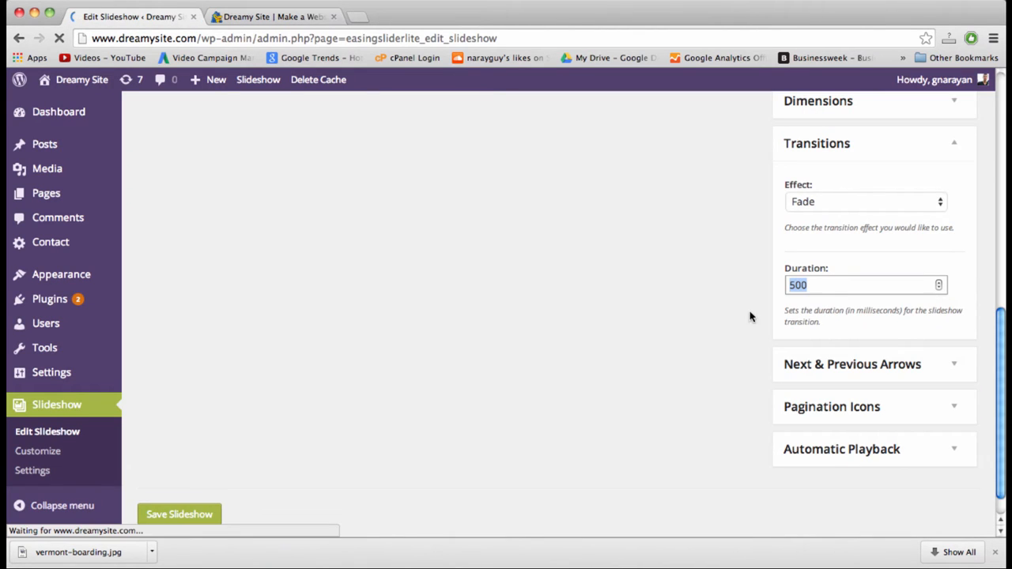
pyautogui.click(274, 17)
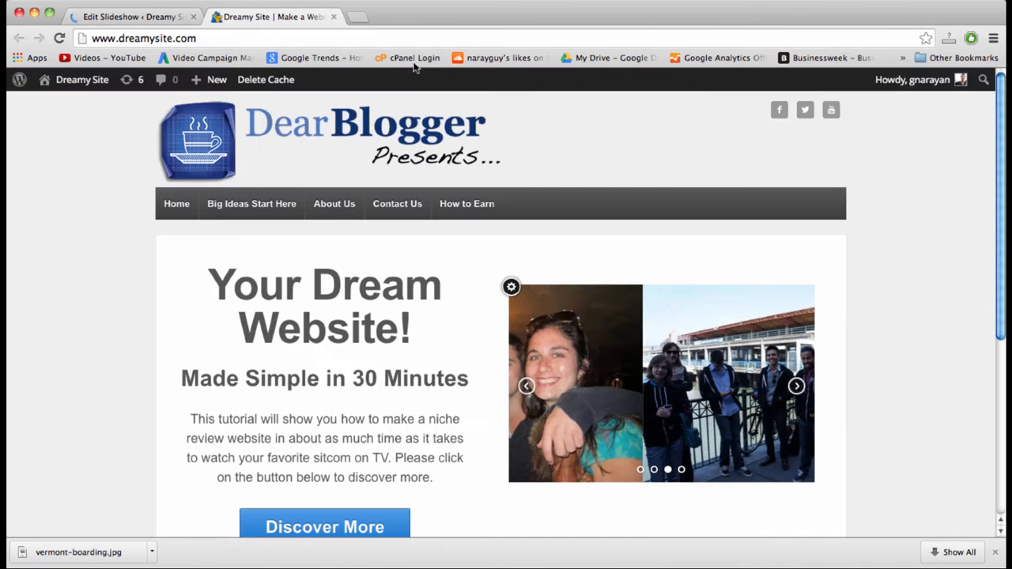
pyautogui.click(796, 385)
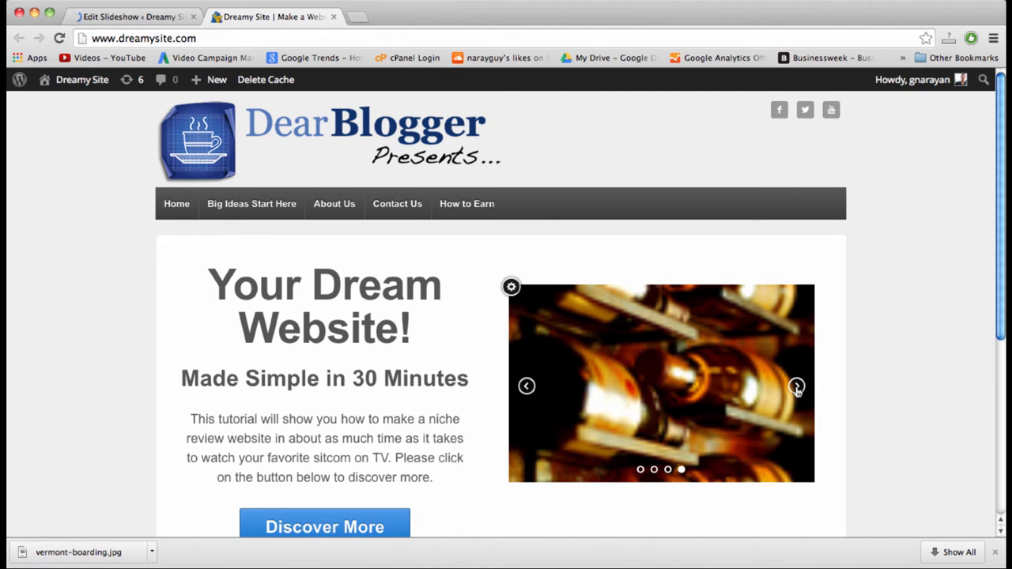
pyautogui.click(796, 387)
pyautogui.click(796, 387)
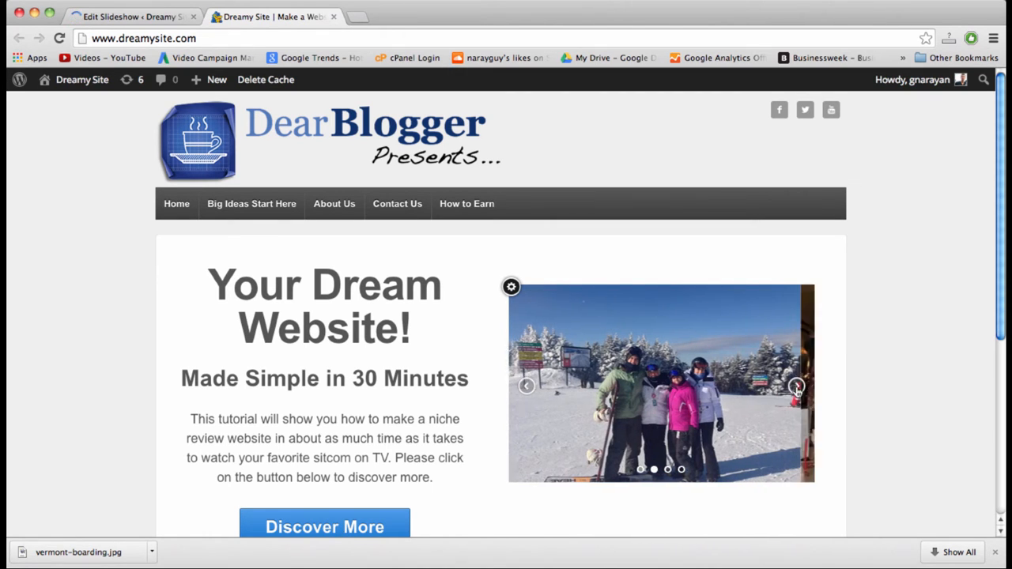
pyautogui.click(797, 387)
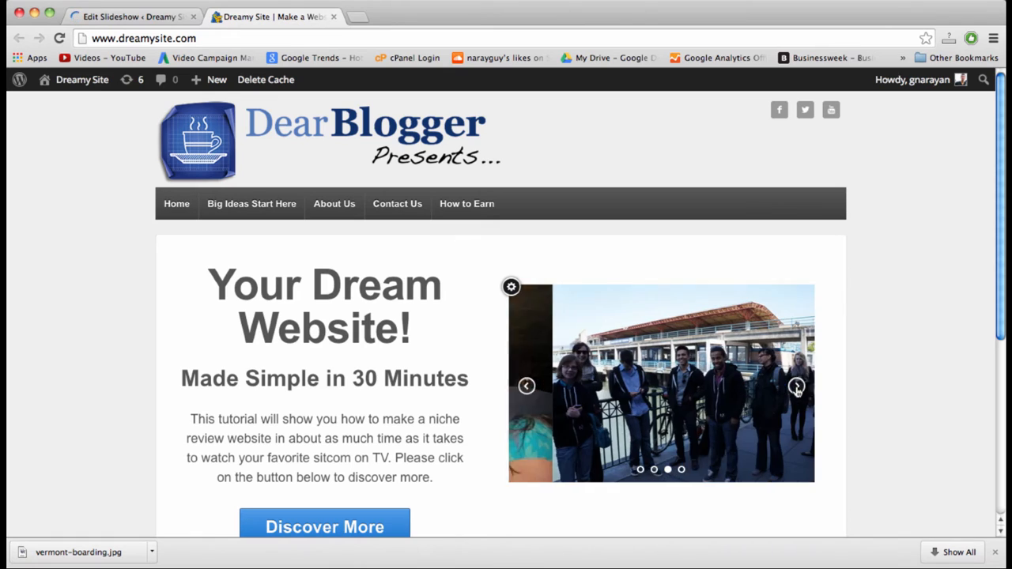
pyautogui.click(156, 17)
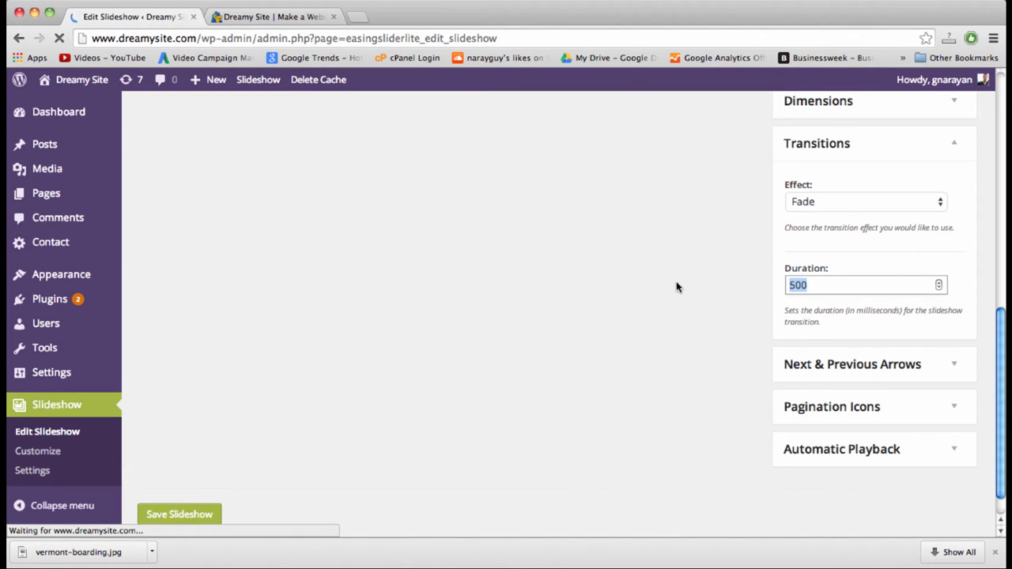
# Set the transition duration to 500 milliseconds
pyautogui.click(825, 295)
pyautogui.doubleClick(873, 309)
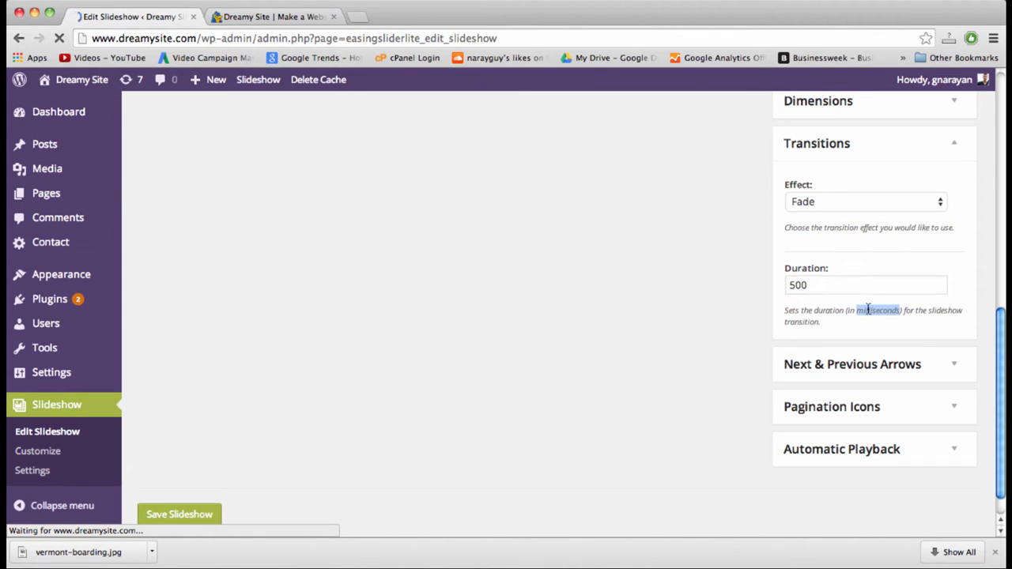
pyautogui.doubleClick(830, 310)
pyautogui.doubleClick(878, 310)
pyautogui.doubleClick(813, 285)
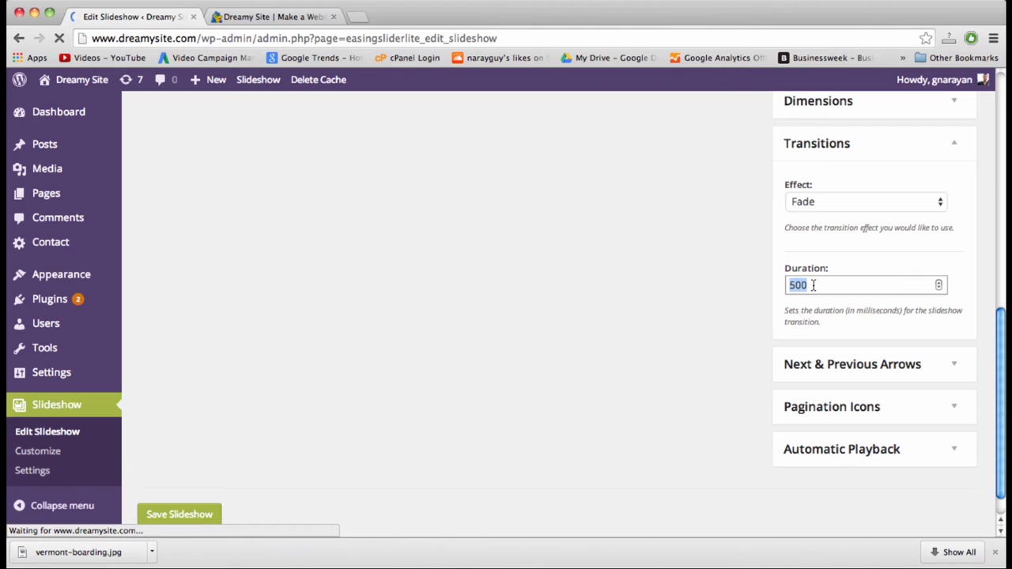
pyautogui.write('55')
pyautogui.press('BackSpace')
pyautogui.press('BackSpace')
pyautogui.write('500')
pyautogui.press('BackSpace')
pyautogui.write('0')
pyautogui.press('BackSpace')
pyautogui.click(728, 330)
pyautogui.scroll(-1, 728, 330)
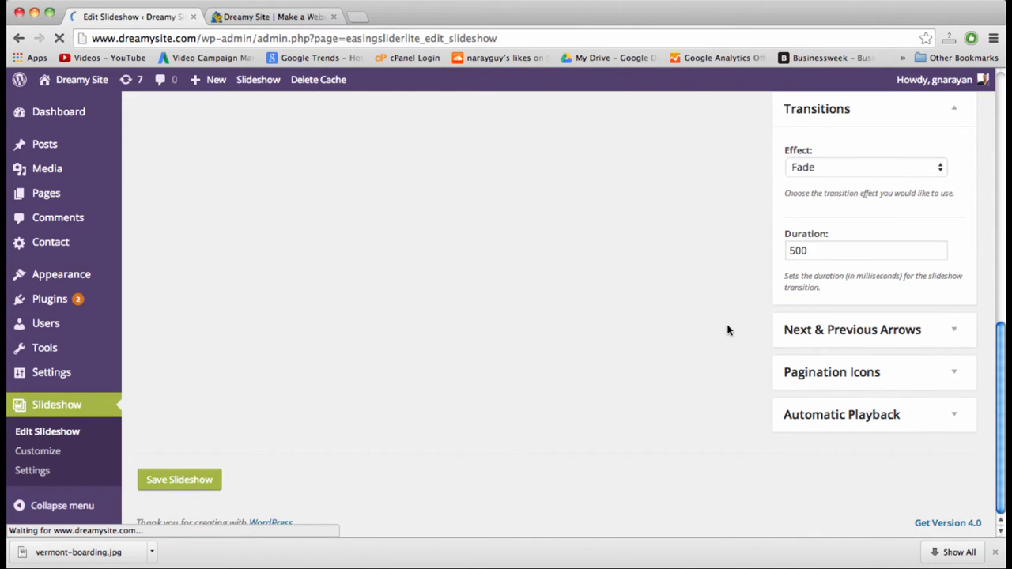
# Disable the next and previous slide arrows with On Hover at False, and compare with the arrows on the homepage slideshow
pyautogui.click(907, 334)
pyautogui.scroll(2, 907, 333)
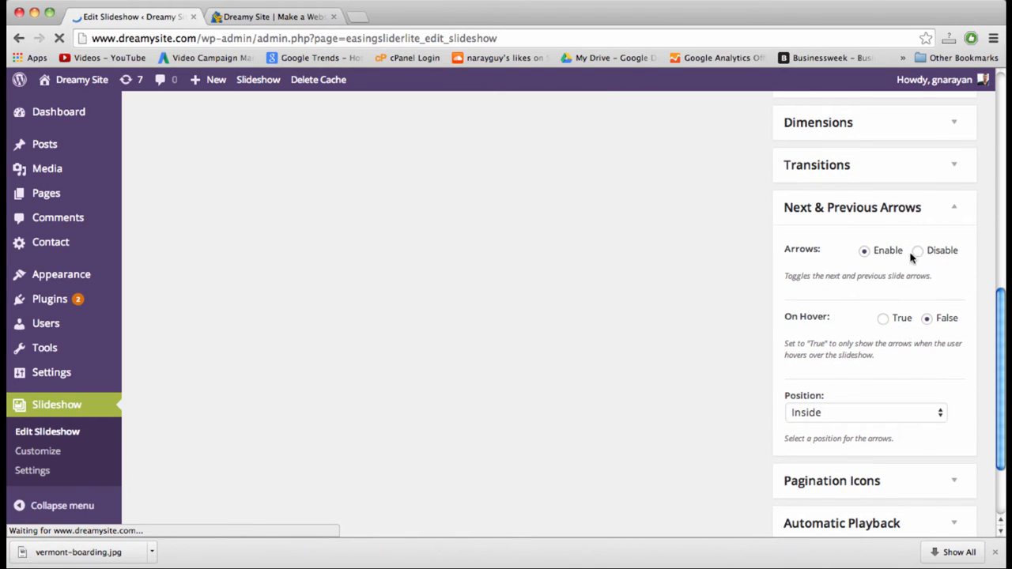
pyautogui.click(928, 317)
pyautogui.click(277, 16)
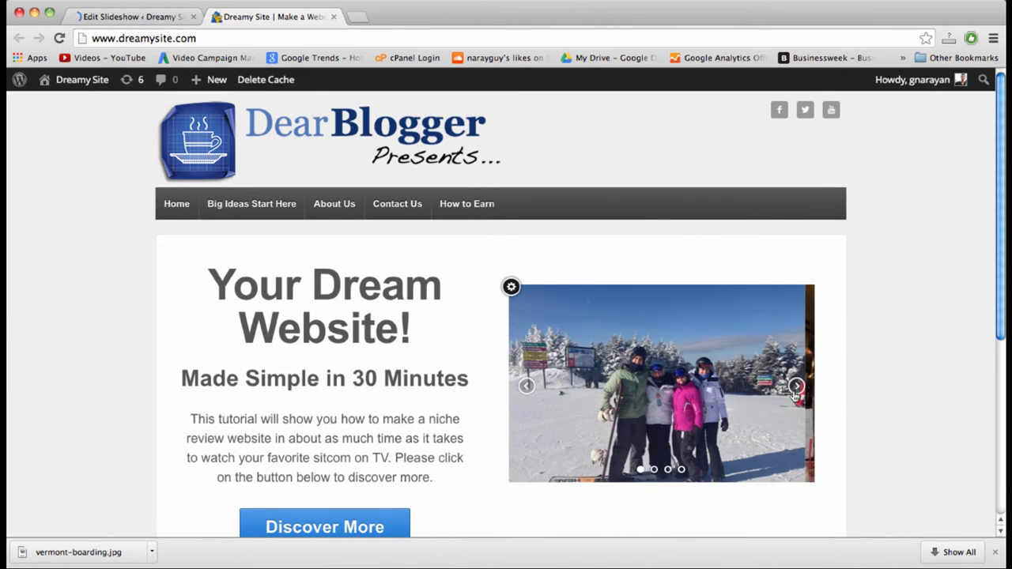
pyautogui.click(143, 15)
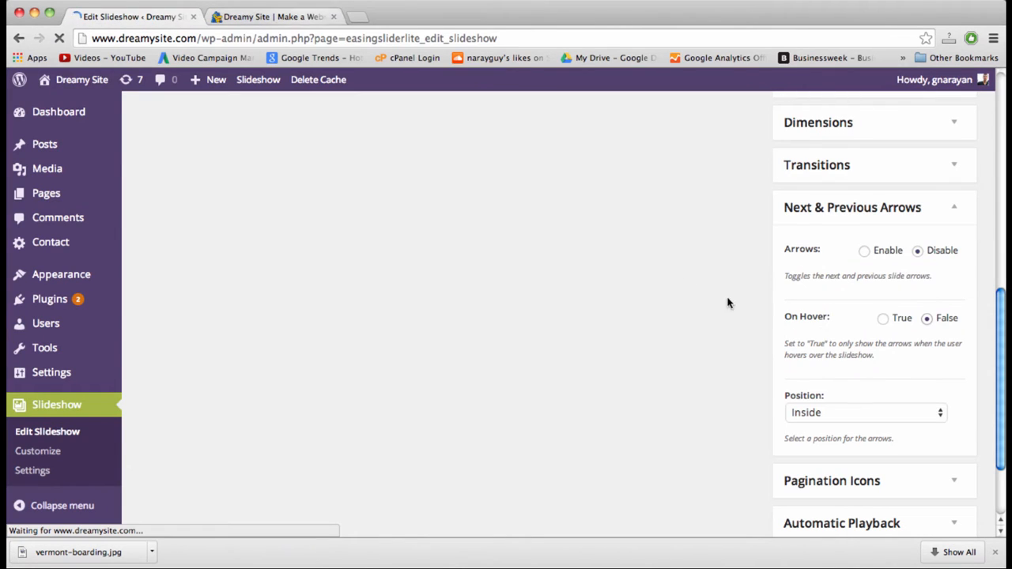
# Open the Pagination Icons settings and try the pagination dots on the homepage slideshow
pyautogui.scroll(-3, 944, 412)
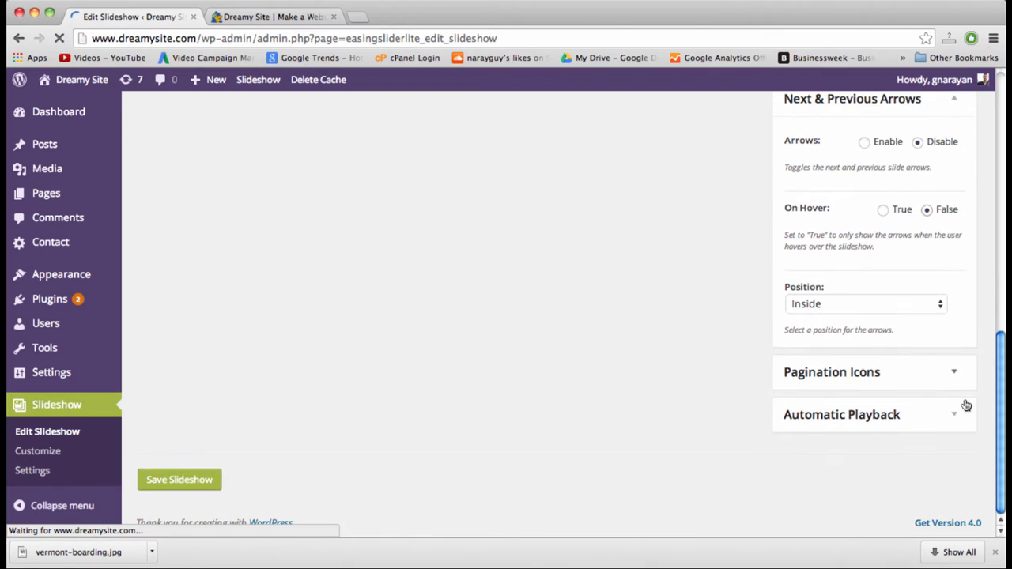
pyautogui.click(957, 375)
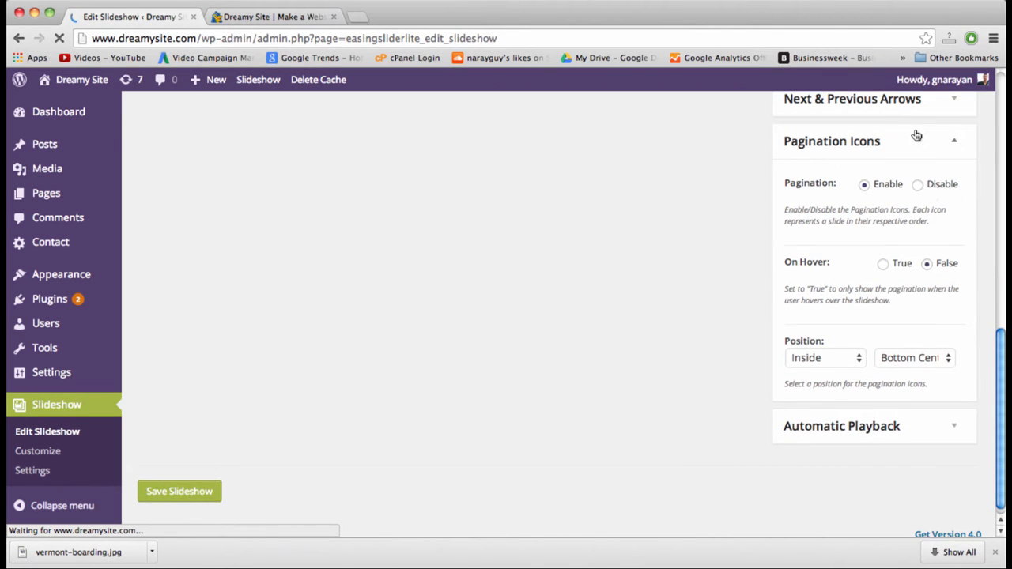
pyautogui.click(291, 19)
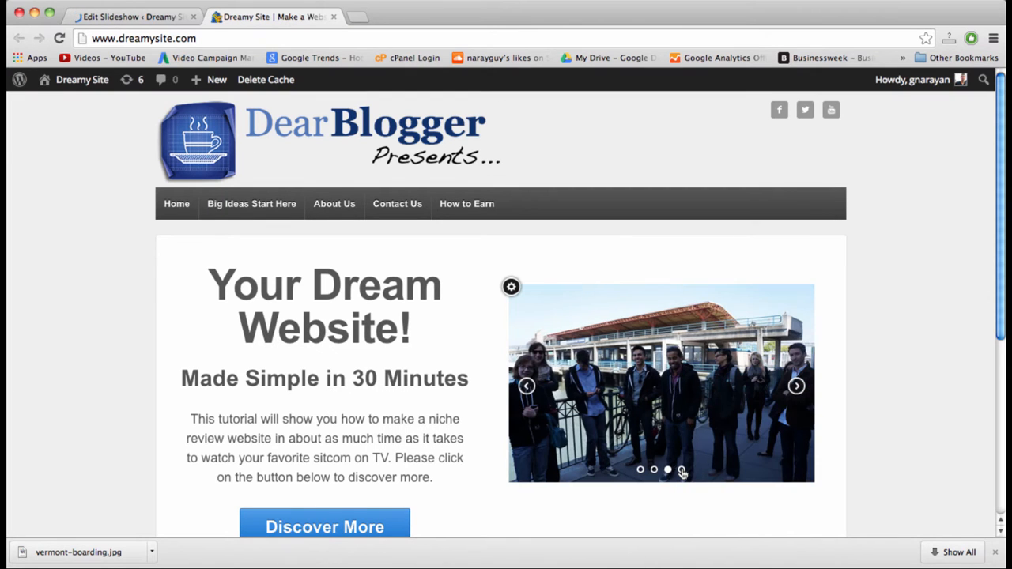
pyautogui.click(683, 470)
pyautogui.click(654, 470)
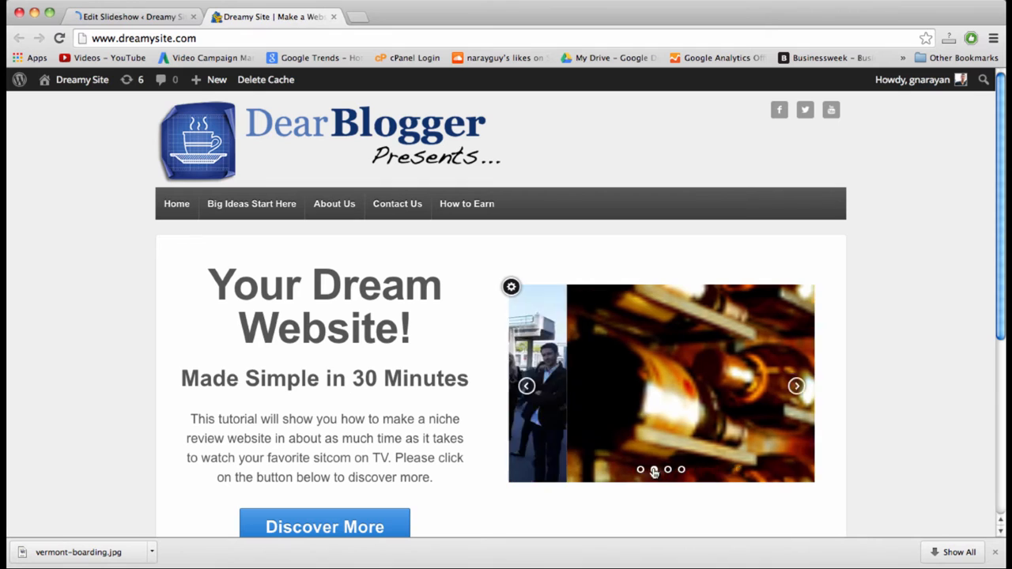
pyautogui.click(641, 470)
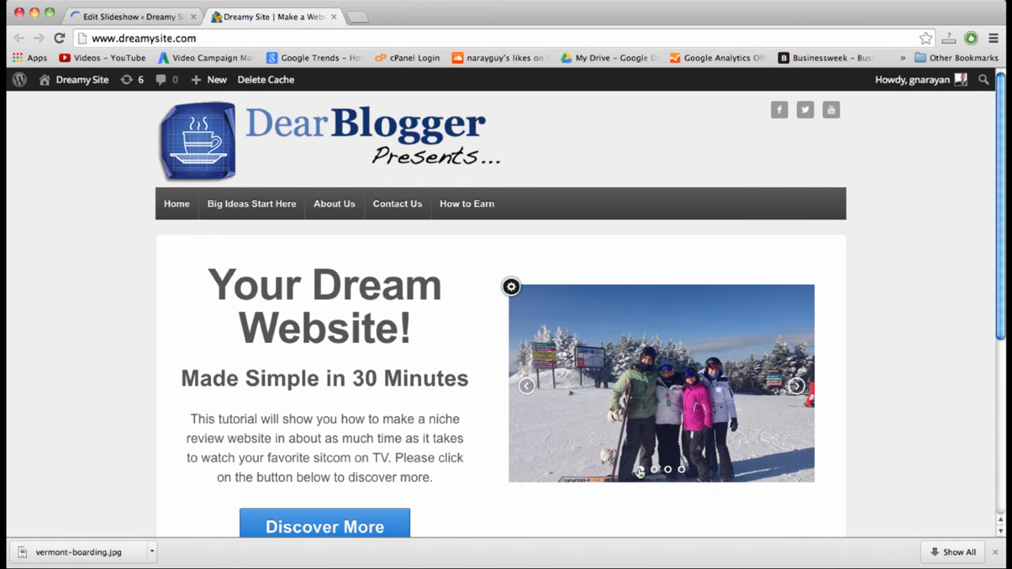
# Switch between slides of the homepage slideshow with its pagination dots, and return to the Edit Slideshow page
pyautogui.click(668, 471)
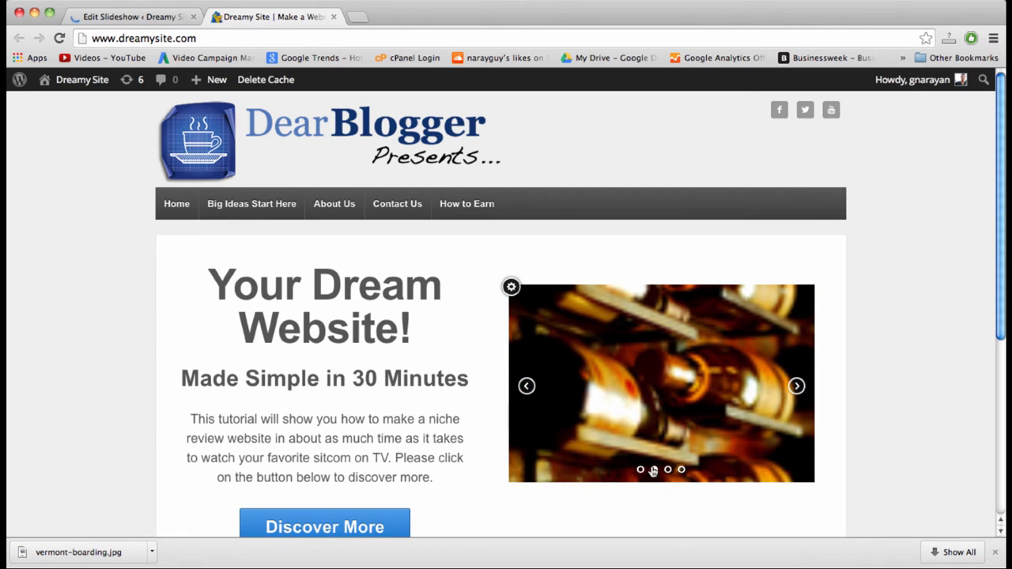
pyautogui.click(653, 470)
pyautogui.click(130, 16)
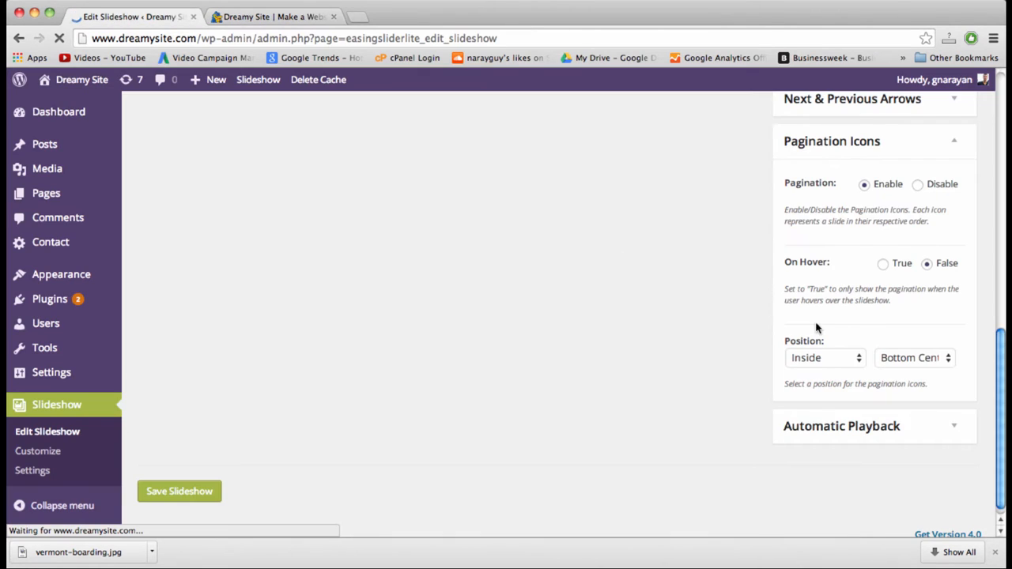
# Set the position of the slideshow's pagination icons to Outside
pyautogui.click(856, 362)
pyautogui.click(854, 358)
pyautogui.click(854, 358)
pyautogui.click(852, 373)
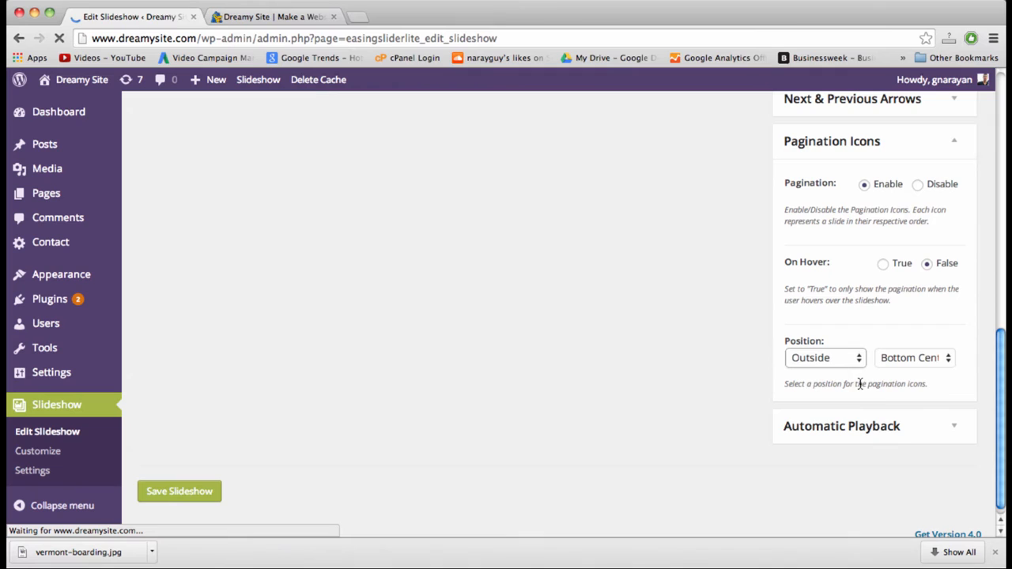
# Set the pause duration of the slideshow's automatic playback to 2000 milliseconds
pyautogui.click(951, 430)
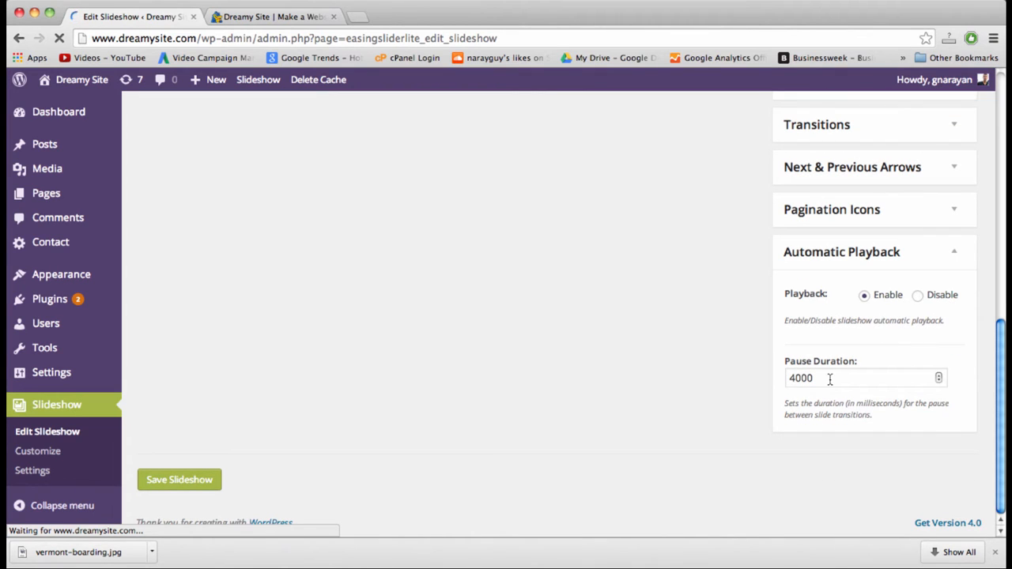
pyautogui.doubleClick(828, 380)
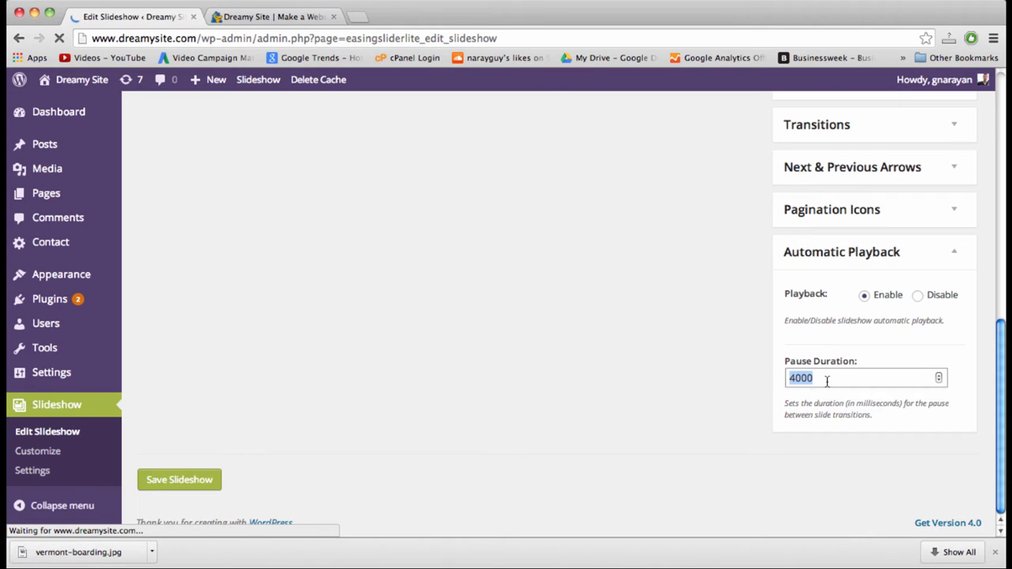
pyautogui.write('2000')
# Check the automatic playback on the homepage, and save the edited slideshow
pyautogui.click(253, 13)
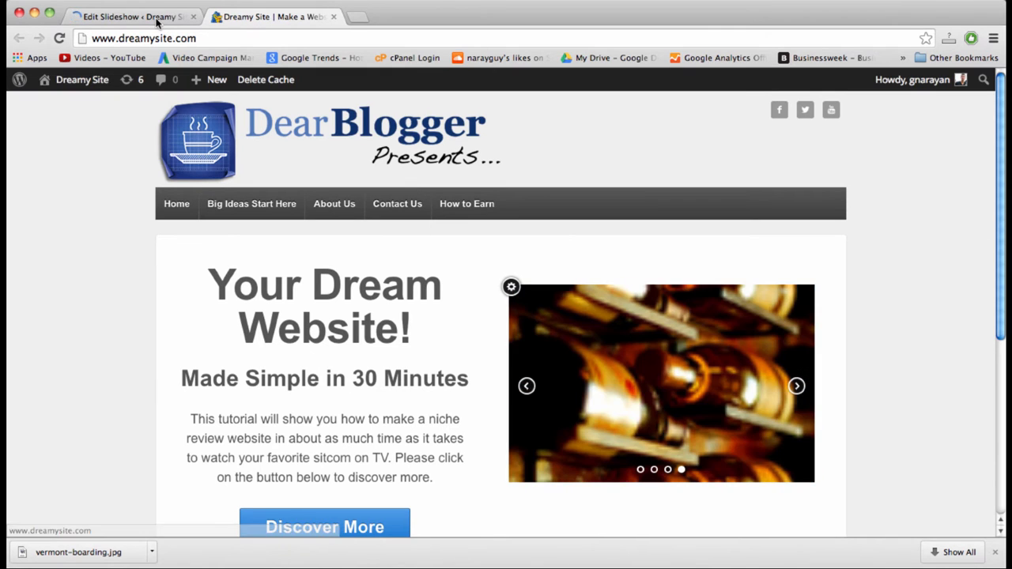
pyautogui.click(157, 19)
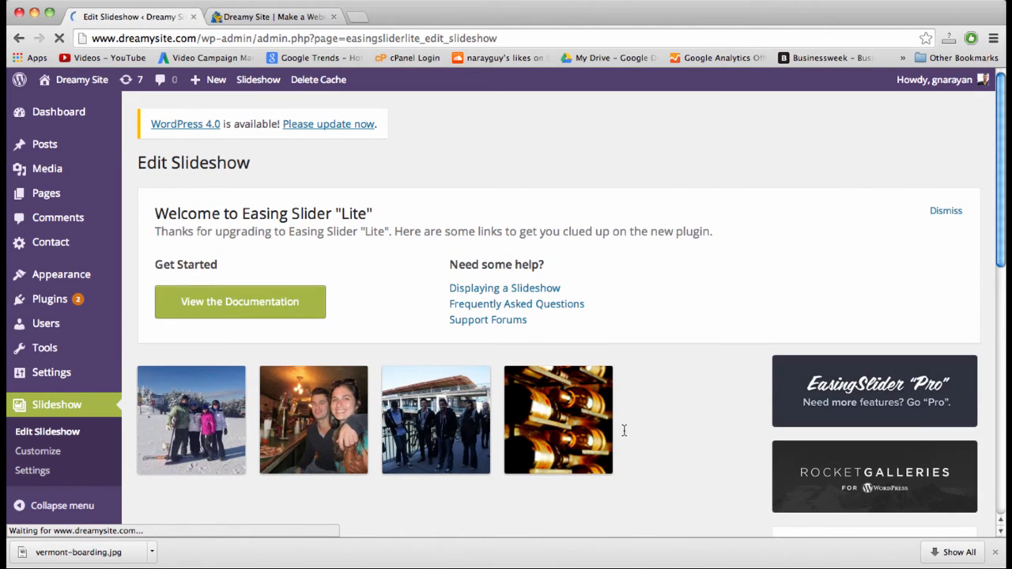
pyautogui.scroll(-10, 624, 430)
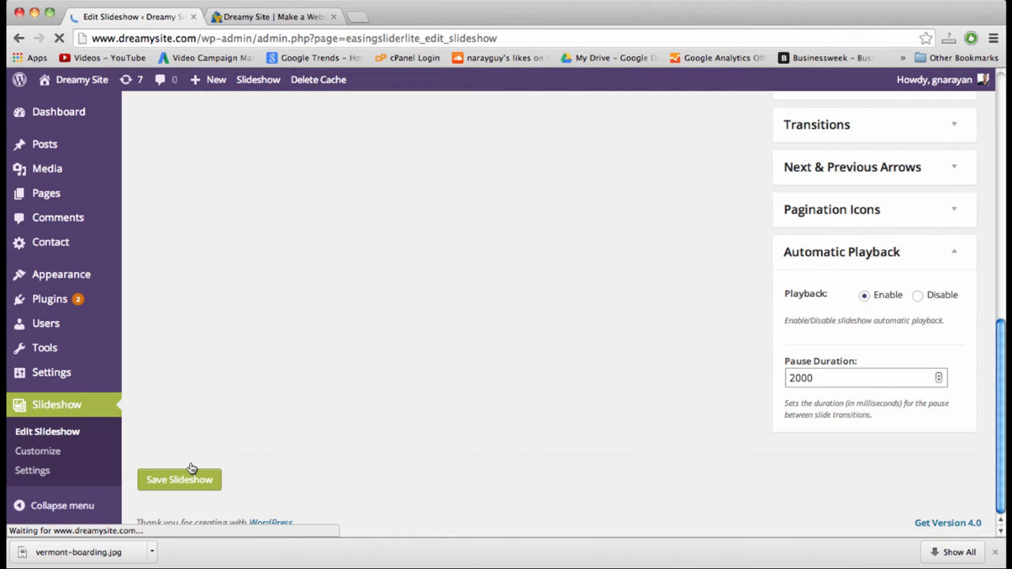
pyautogui.click(191, 471)
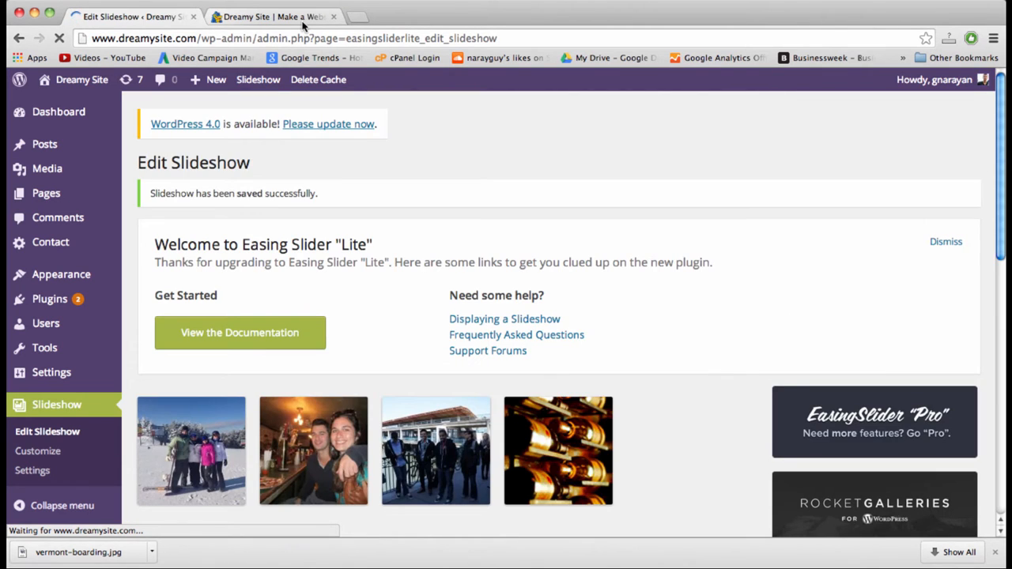
# Reload the homepage and examine the slideshow's pagination position, arrows and automatic playback
pyautogui.click(303, 22)
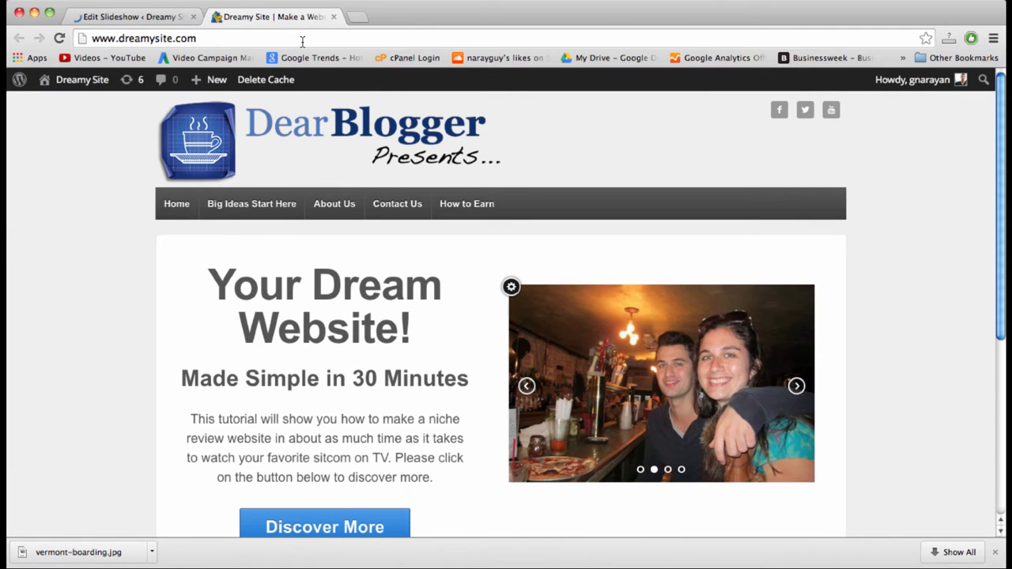
pyautogui.click(302, 41)
pyautogui.press('Return')
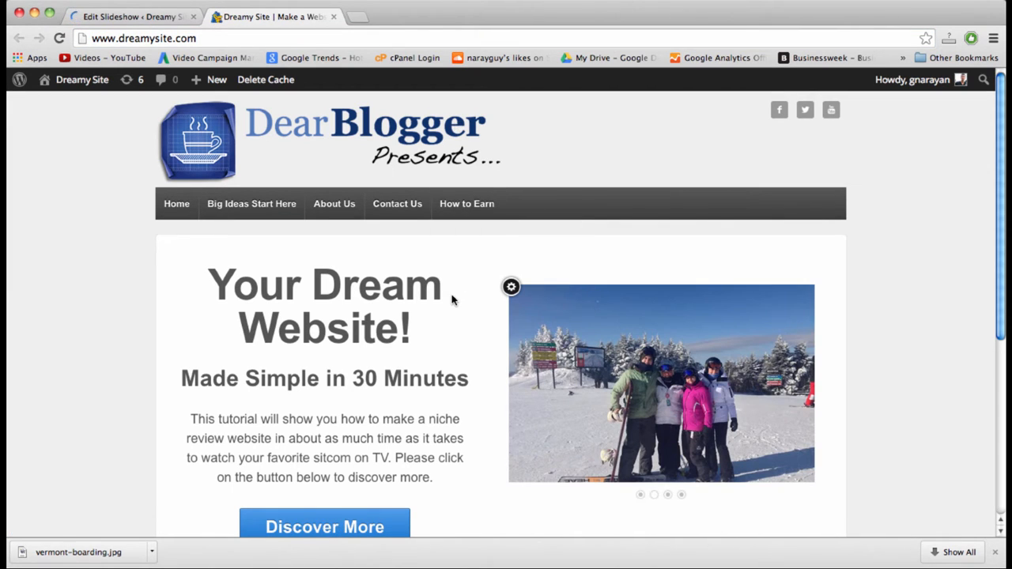
pyautogui.scroll(-3, 451, 299)
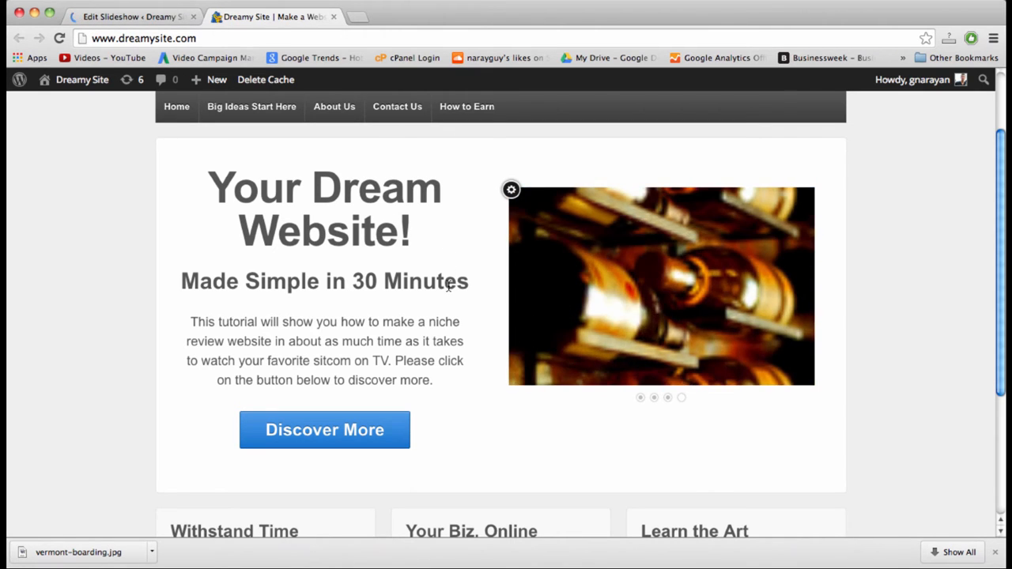
pyautogui.doubleClick(449, 285)
pyautogui.click(448, 286)
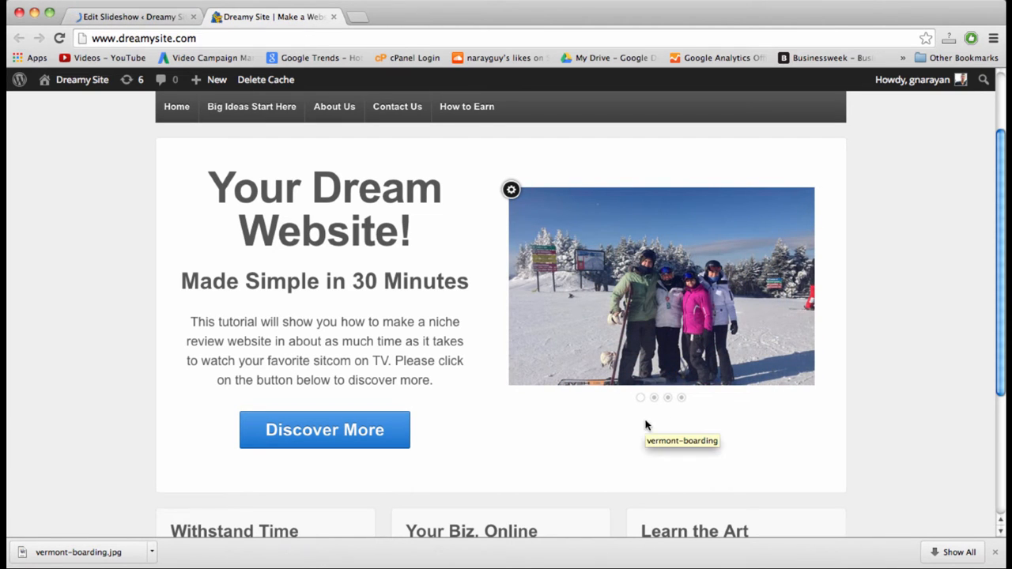
pyautogui.scroll(3, 395, 111)
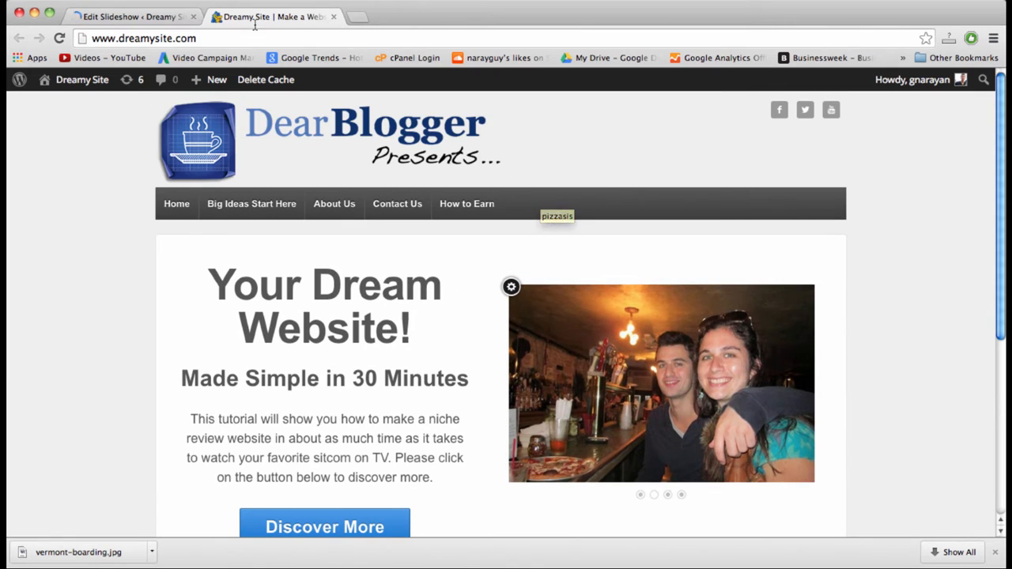
# Open the Theme Options page under Appearance in the site's admin area
pyautogui.click(151, 24)
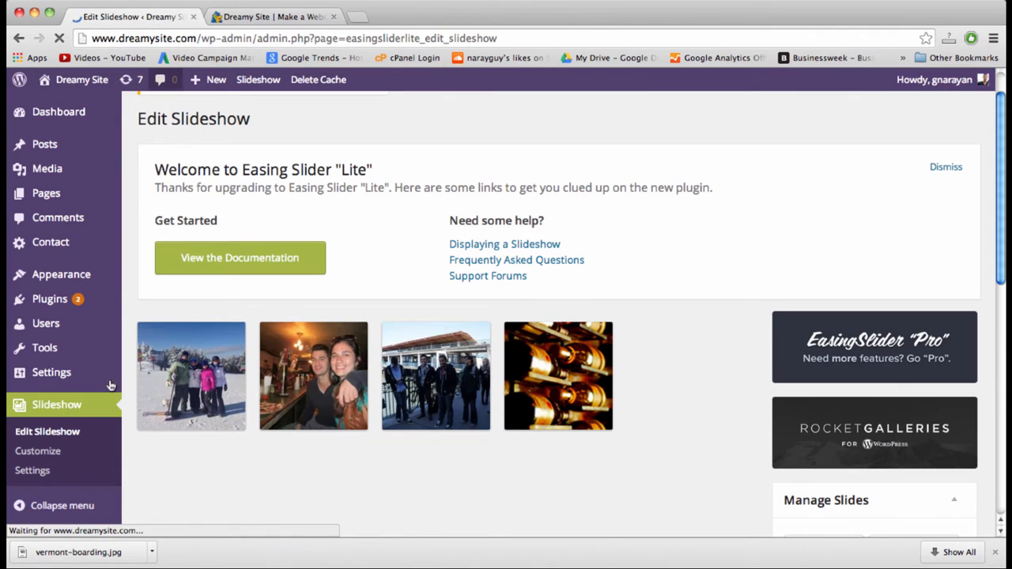
pyautogui.moveTo(73, 276)
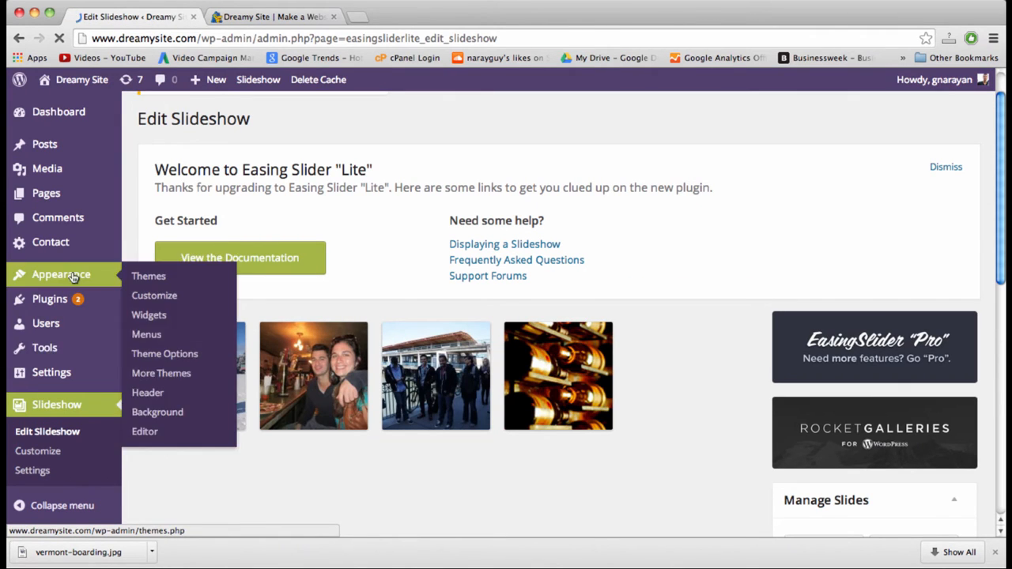
pyautogui.click(157, 358)
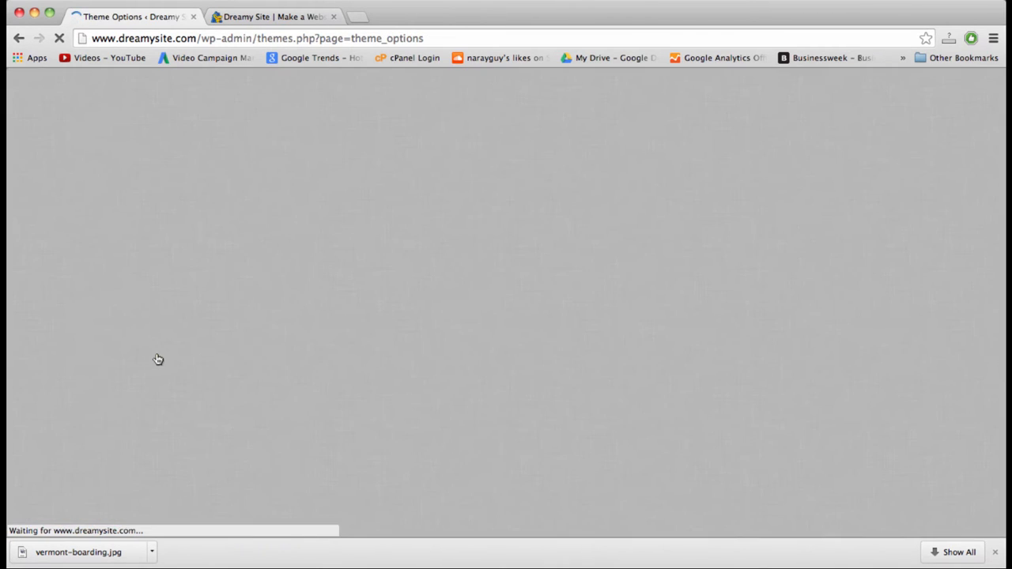
pyautogui.scroll(-3, 872, 377)
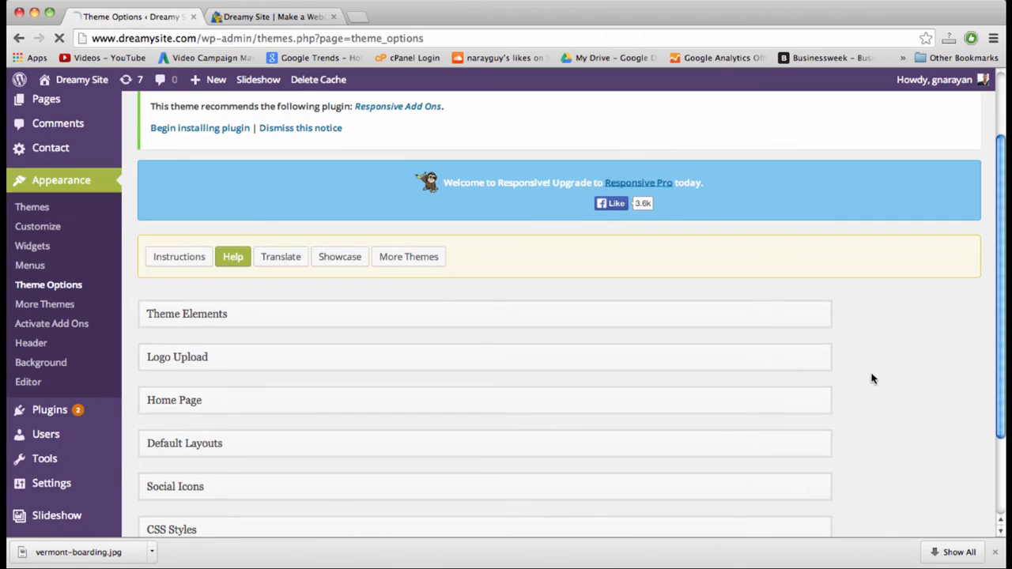
pyautogui.scroll(-3, 872, 377)
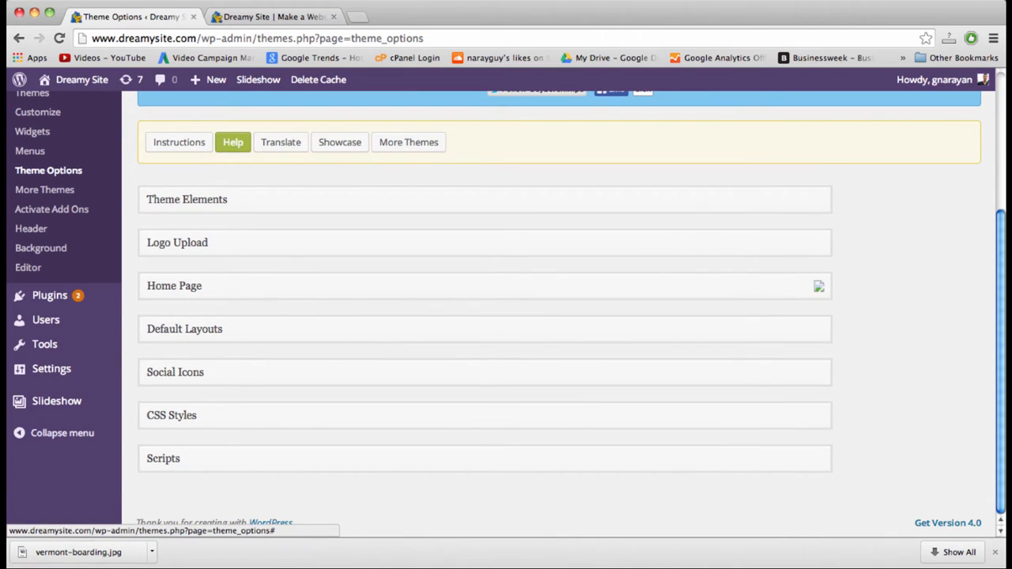
# View the homepage, expand the Home Page section of the theme options and go to its Featured Content field
pyautogui.click(278, 20)
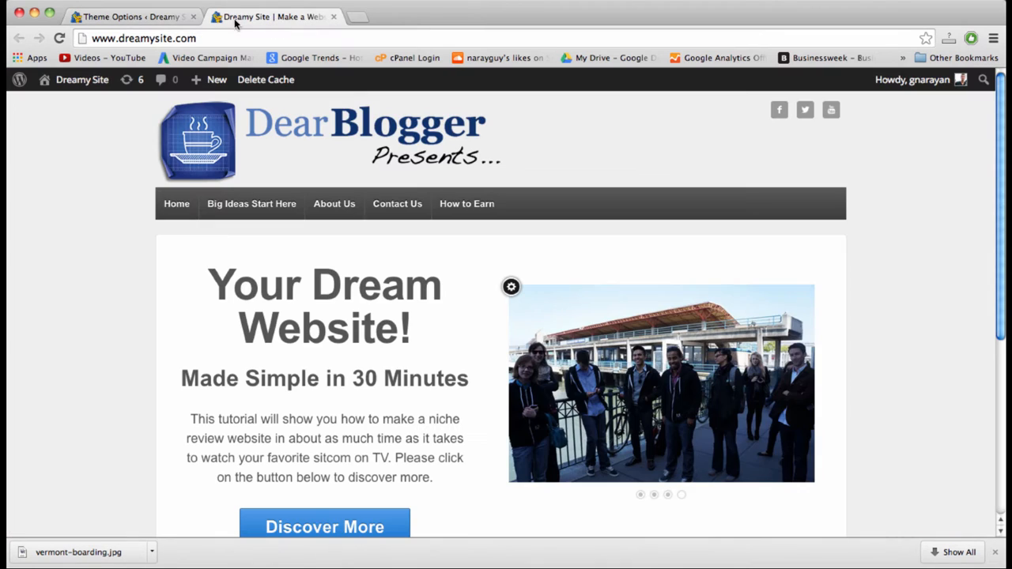
pyautogui.click(135, 22)
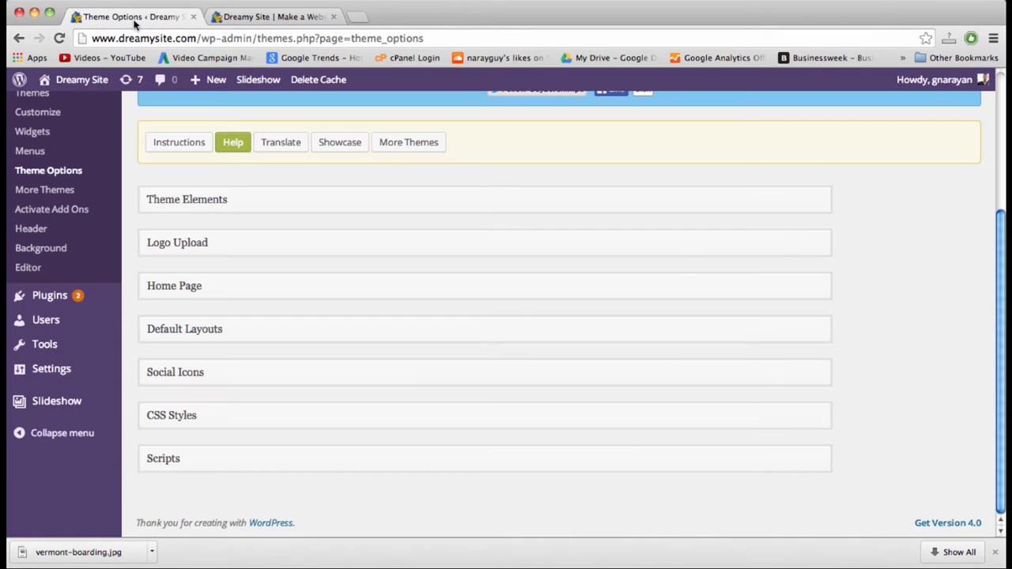
pyautogui.click(822, 290)
pyautogui.scroll(-5, 878, 301)
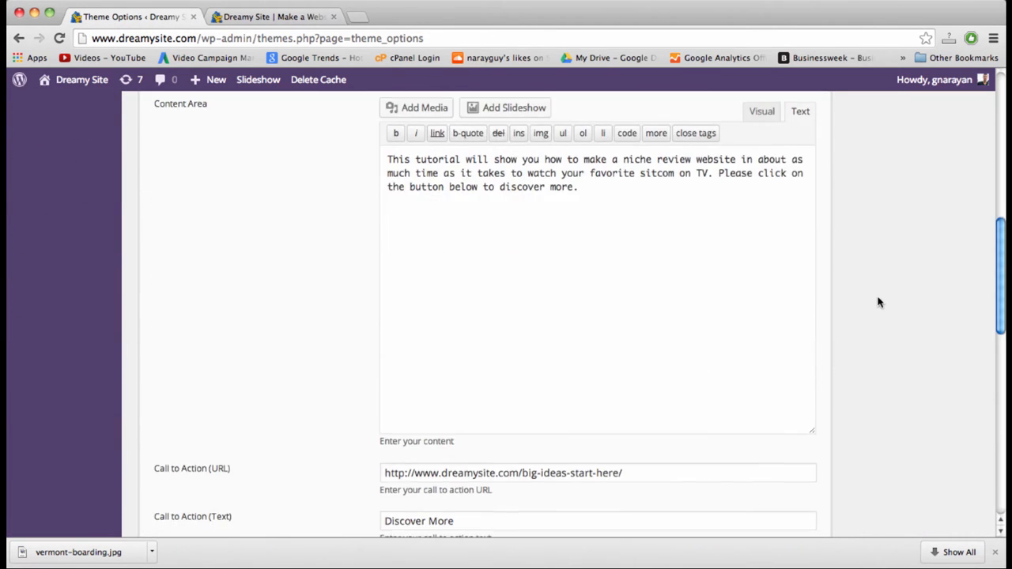
pyautogui.scroll(-2, 878, 300)
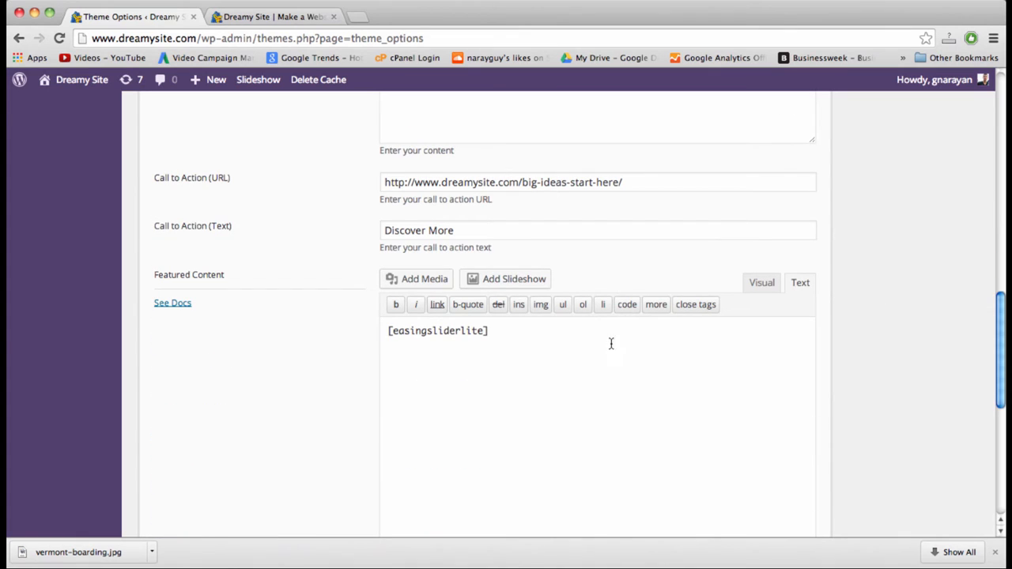
pyautogui.click(600, 336)
# Check the slideshow on the homepage and highlight the [easingsliderlite] shortcode in the Featured Content field
pyautogui.click(261, 16)
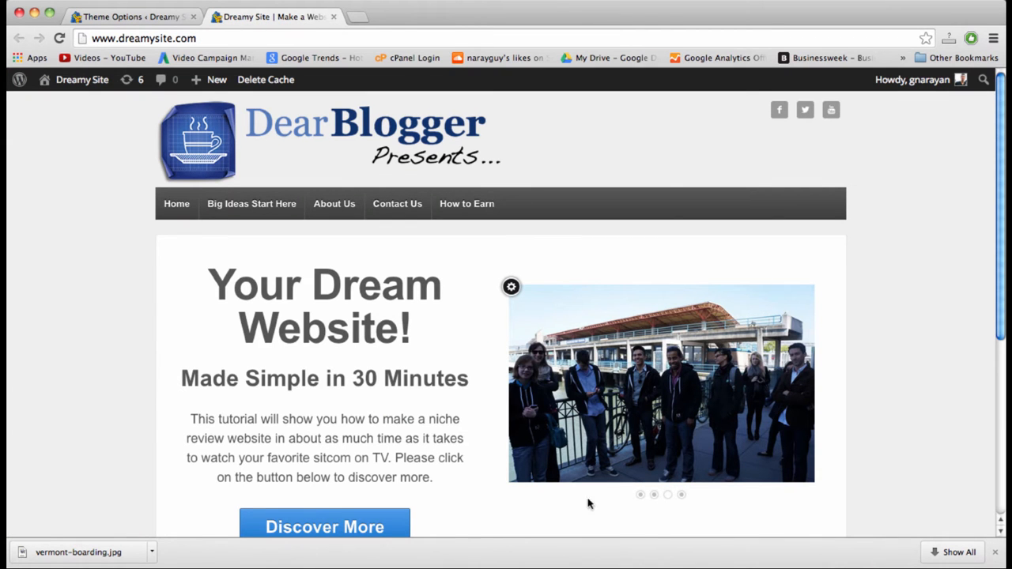
pyautogui.click(148, 17)
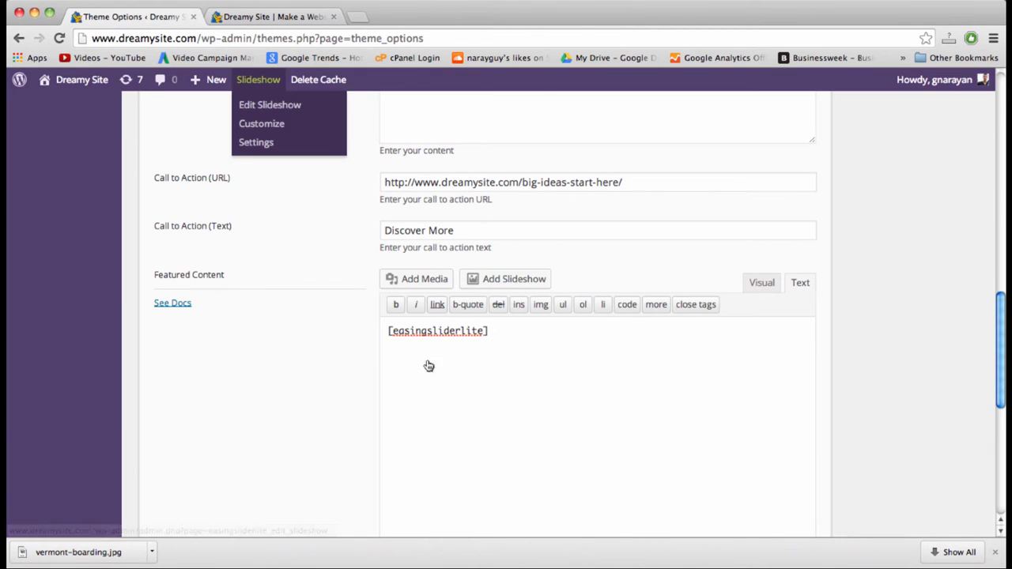
pyautogui.moveTo(491, 330); pyautogui.dragTo(438, 335)
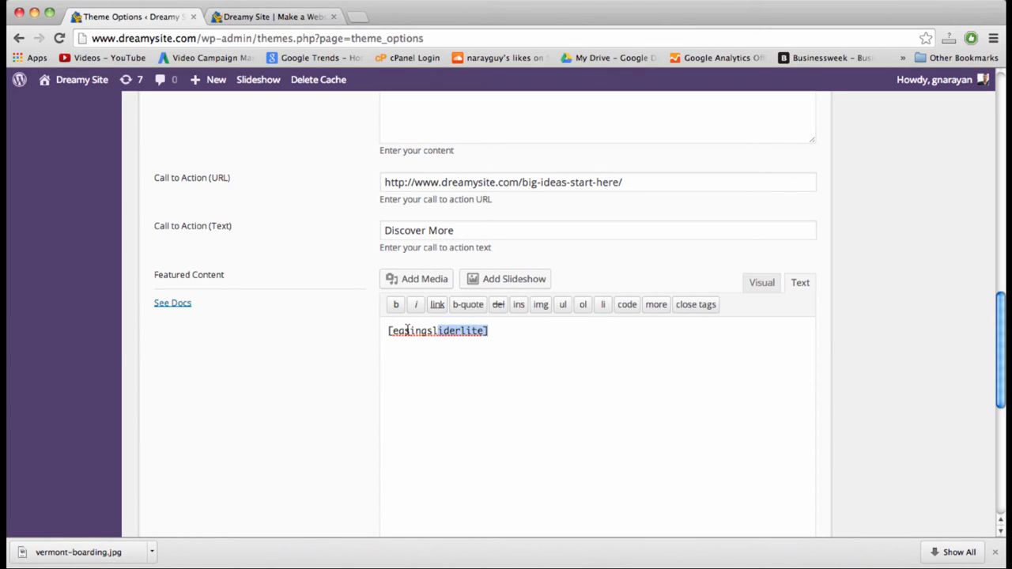
pyautogui.doubleClick(408, 330)
pyautogui.click(387, 330)
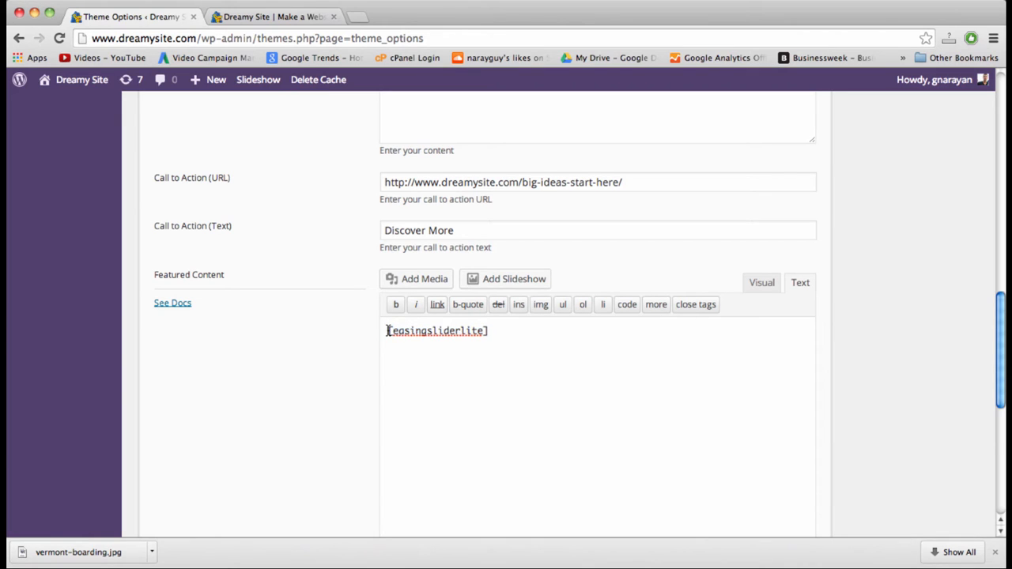
pyautogui.keyDown('shift'); pyautogui.click(498, 329); pyautogui.keyUp('shift')
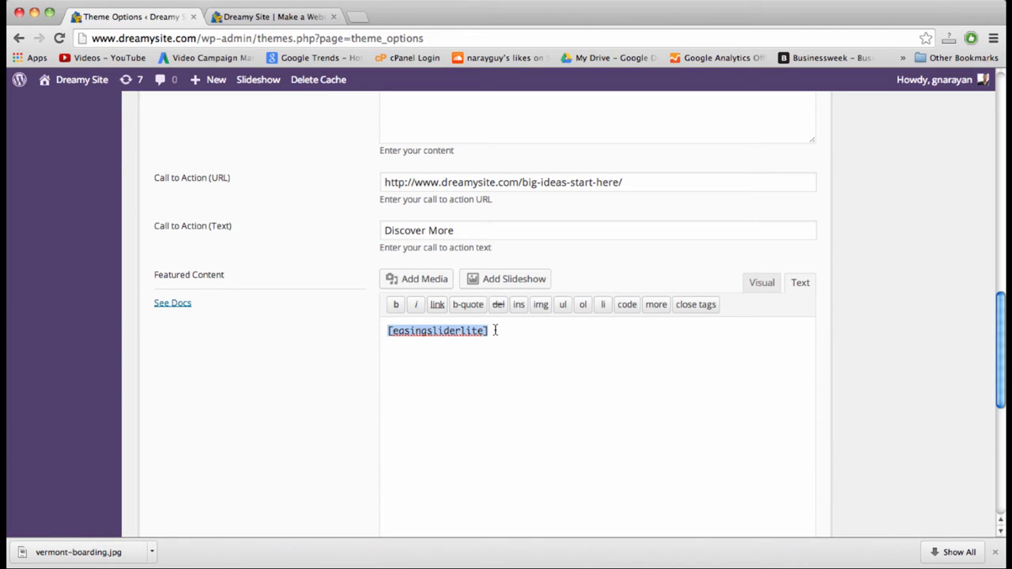
pyautogui.click(496, 331)
pyautogui.moveTo(507, 331); pyautogui.dragTo(350, 335)
pyautogui.moveTo(490, 330); pyautogui.dragTo(387, 337)
pyautogui.click(427, 330)
pyautogui.tripleClick(447, 333)
pyautogui.click(490, 331)
pyautogui.click(497, 339)
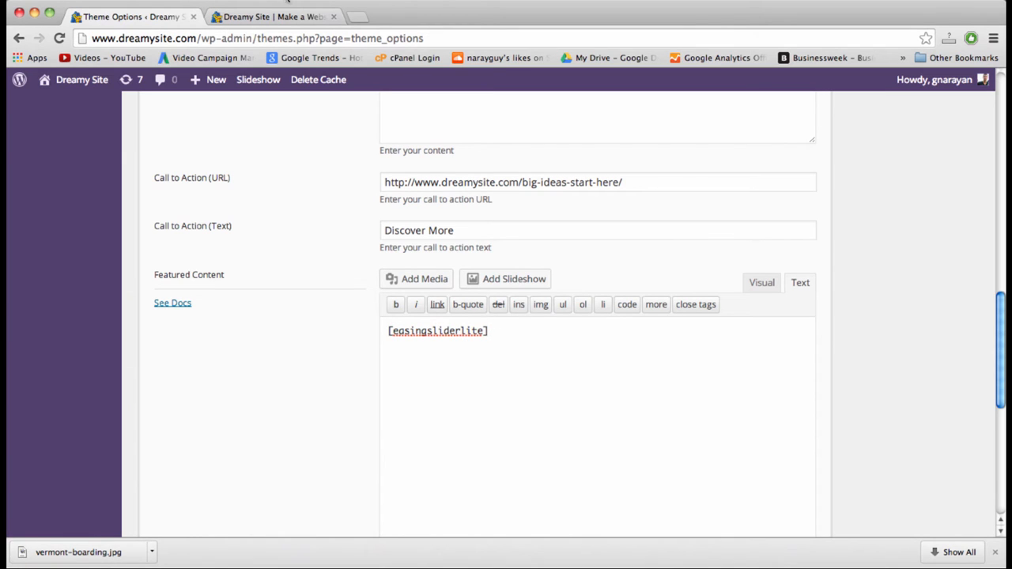
# Compare the homepage slideshow with its shortcode in Featured Content, and return to the start of the Responsive Theme Options page
pyautogui.click(272, 18)
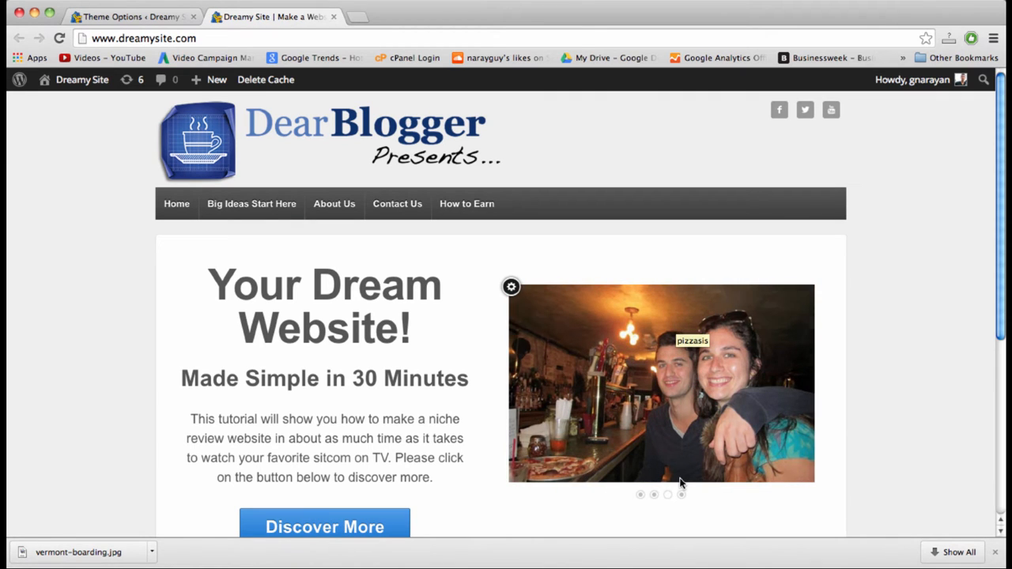
pyautogui.click(142, 22)
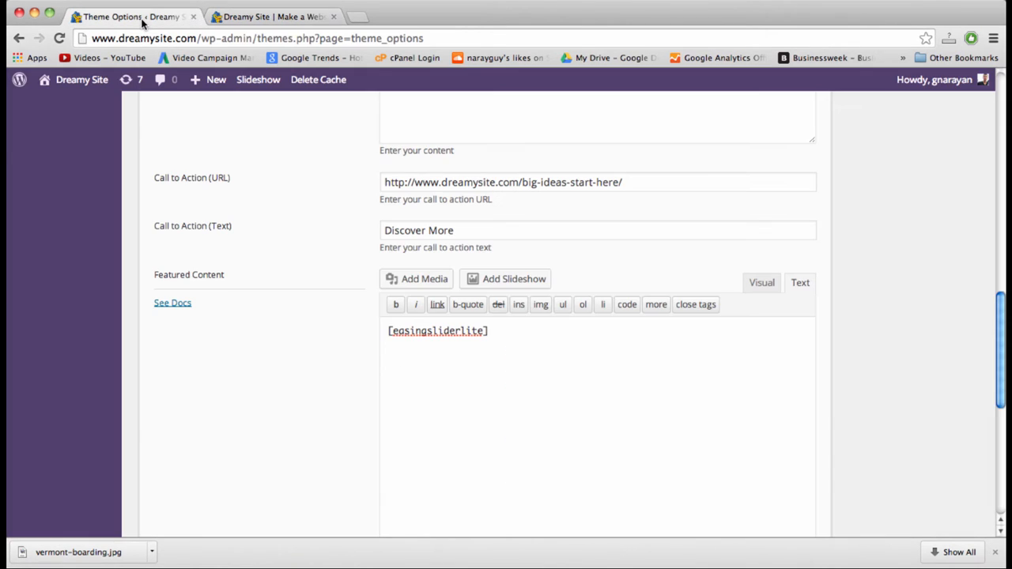
pyautogui.click(250, 19)
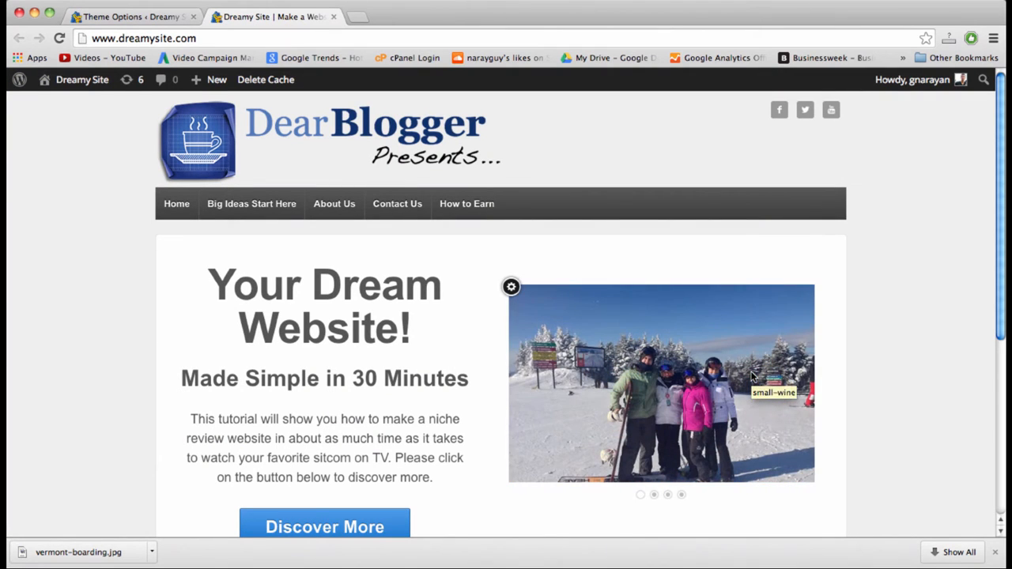
pyautogui.click(133, 19)
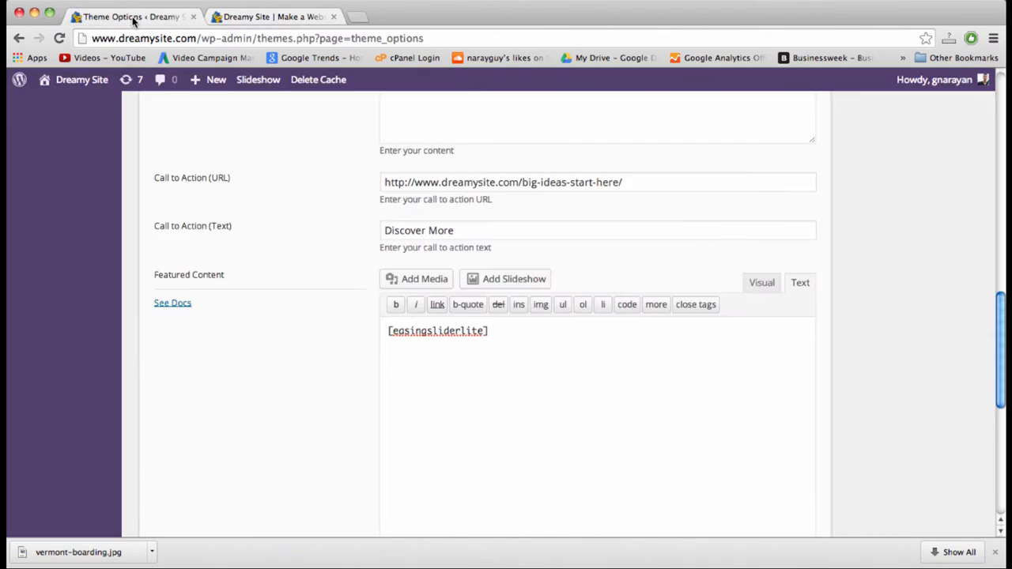
pyautogui.scroll(10, 537, 349)
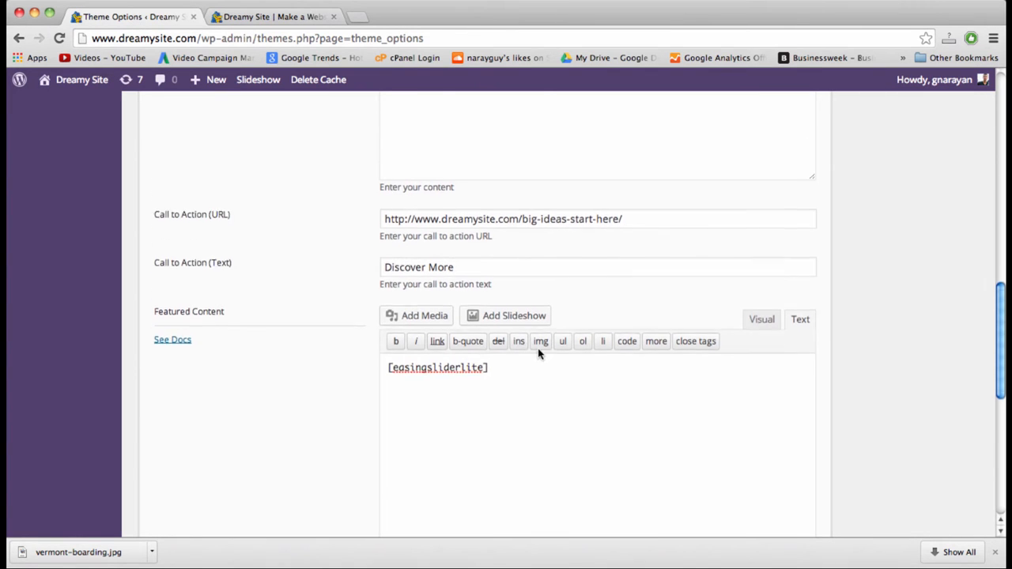
pyautogui.scroll(5, 538, 348)
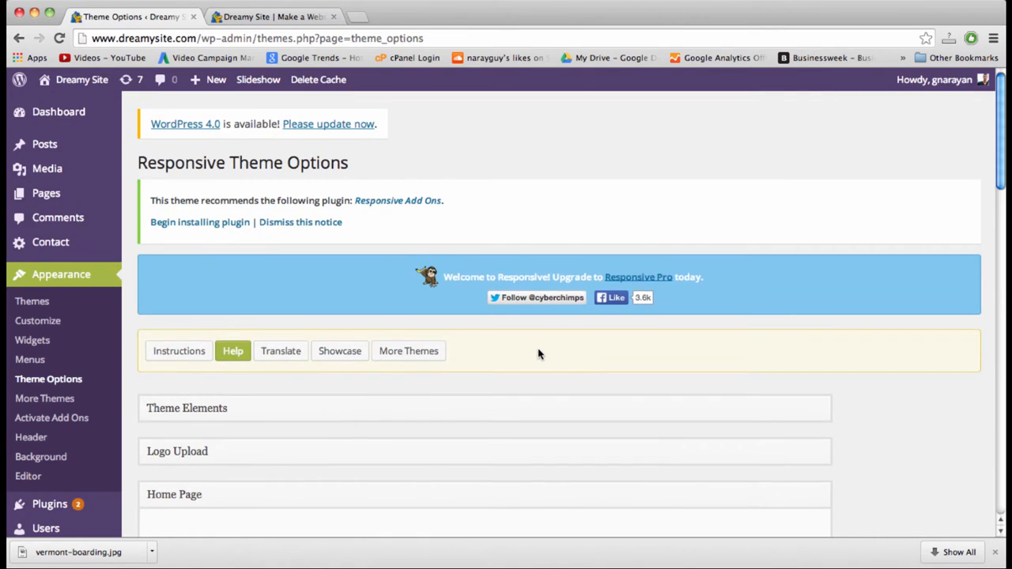
# Review the shortcode in the Featured Content field and collapse the Home Page section of the theme options
pyautogui.scroll(-10, 538, 348)
pyautogui.scroll(-4, 537, 351)
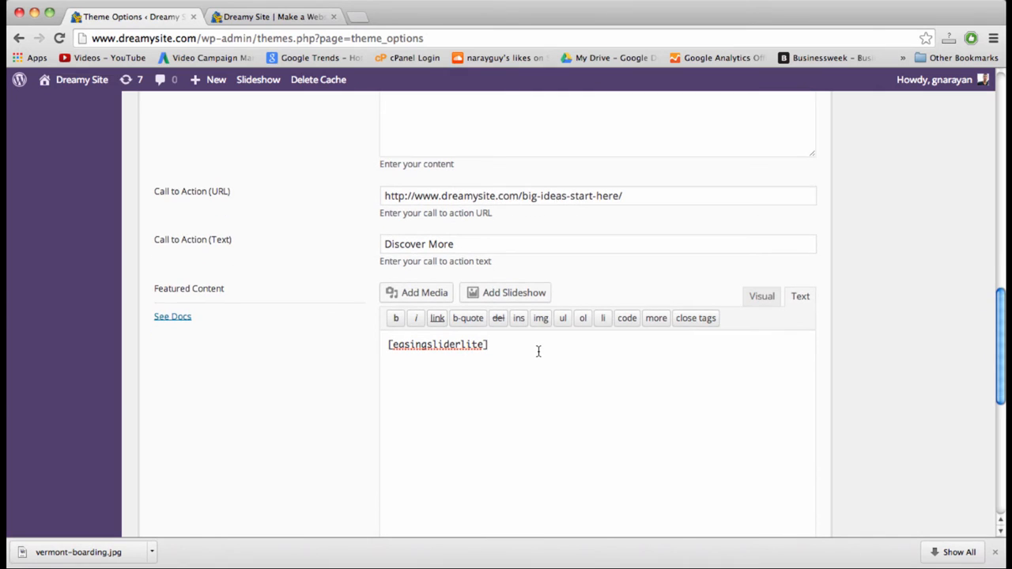
pyautogui.scroll(15, 538, 351)
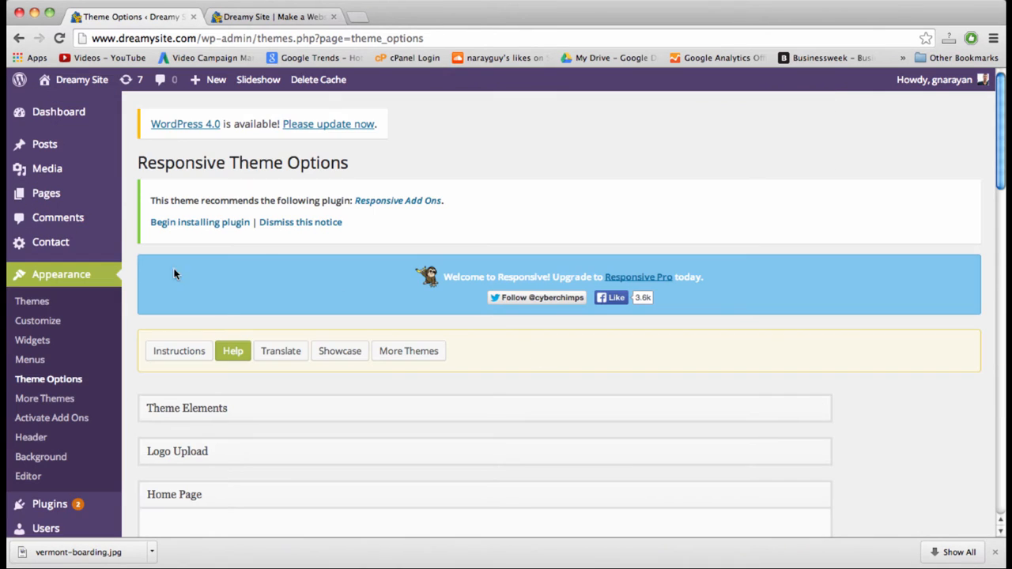
pyautogui.scroll(-3, 133, 273)
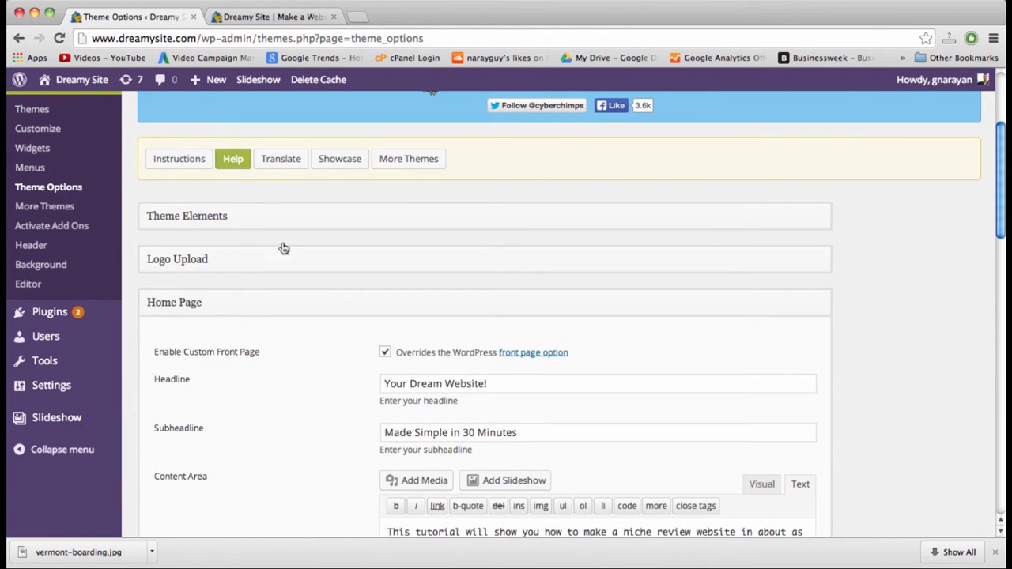
pyautogui.click(817, 305)
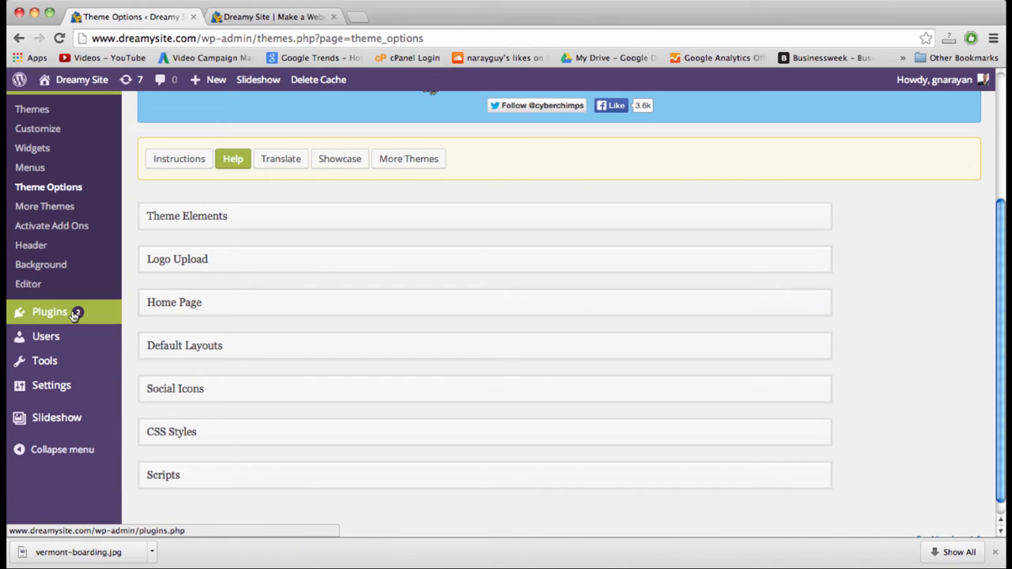
# Open the Edit Slideshow page and compare its slide images with the slideshow on the homepage
pyautogui.moveTo(76, 423)
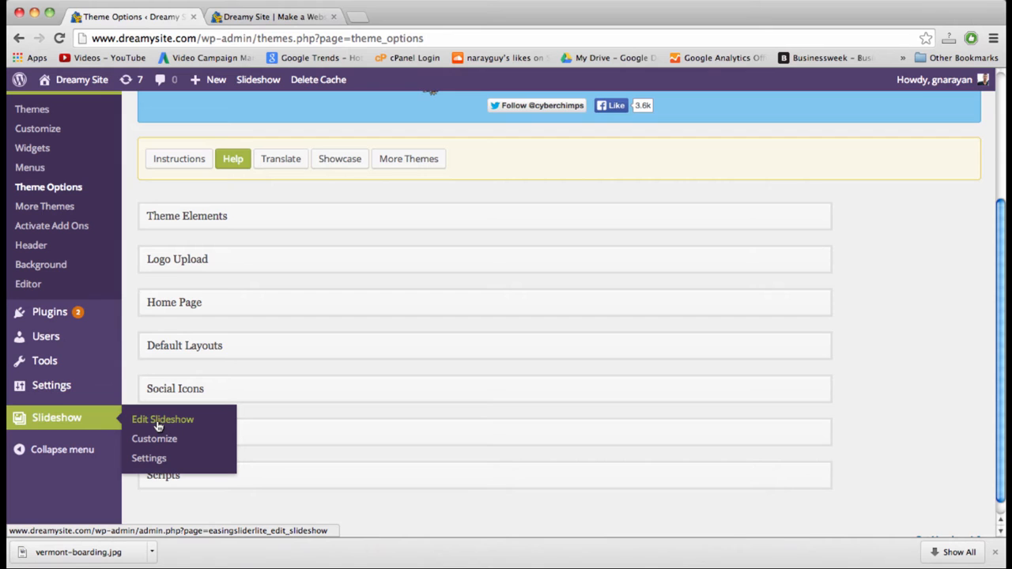
pyautogui.click(70, 422)
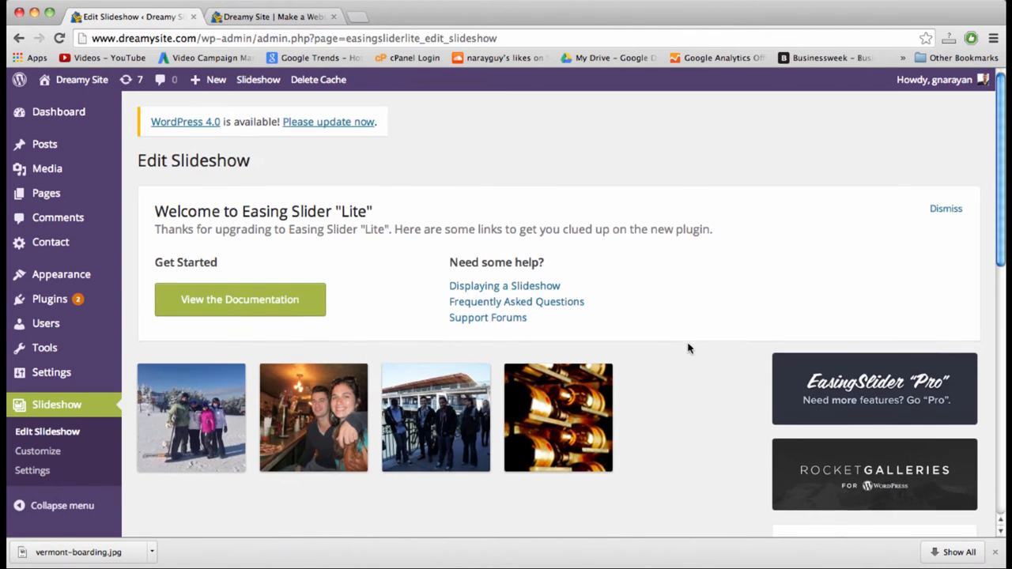
pyautogui.scroll(-2, 688, 348)
pyautogui.moveTo(611, 332)
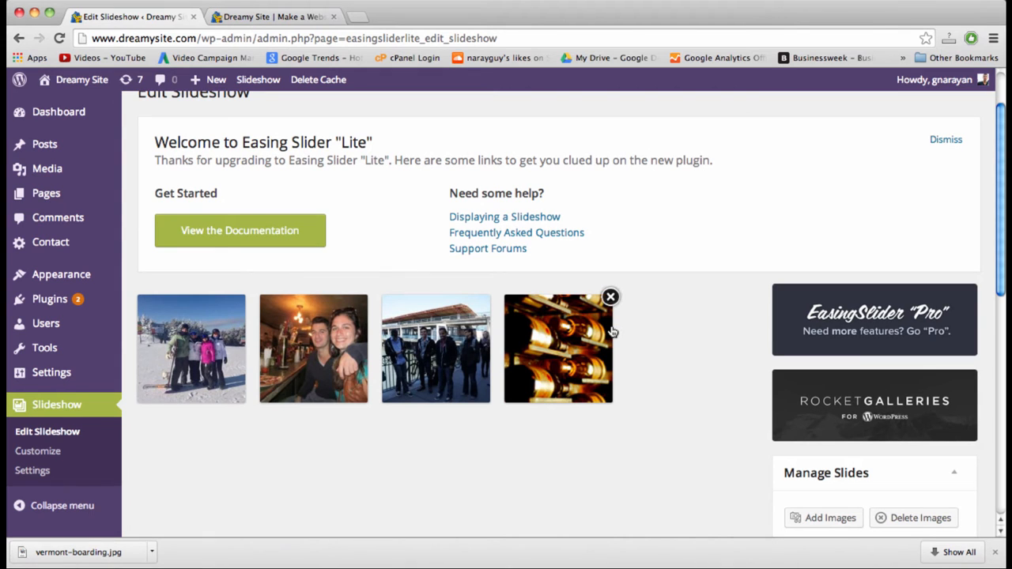
pyautogui.click(265, 19)
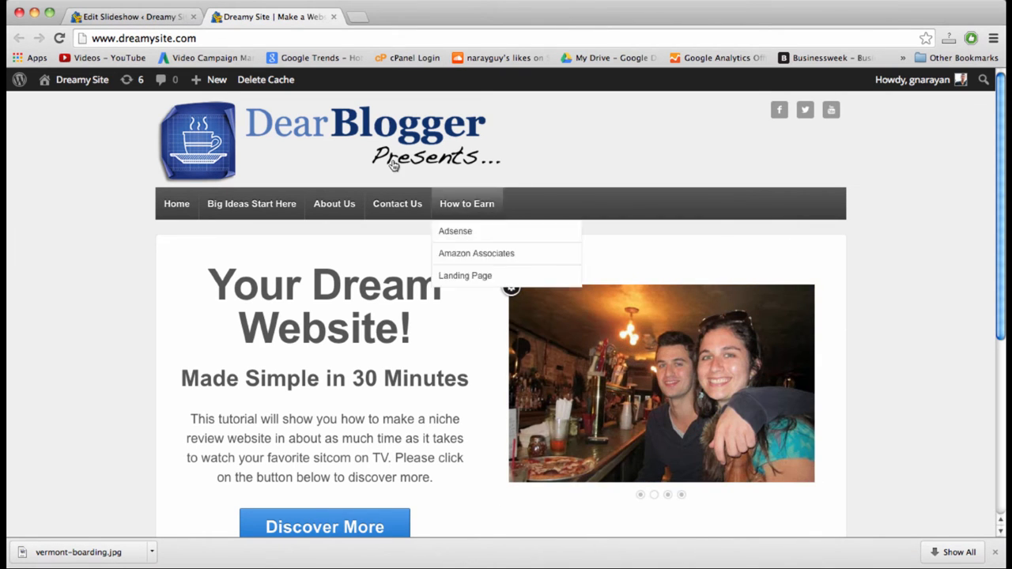
pyautogui.click(155, 17)
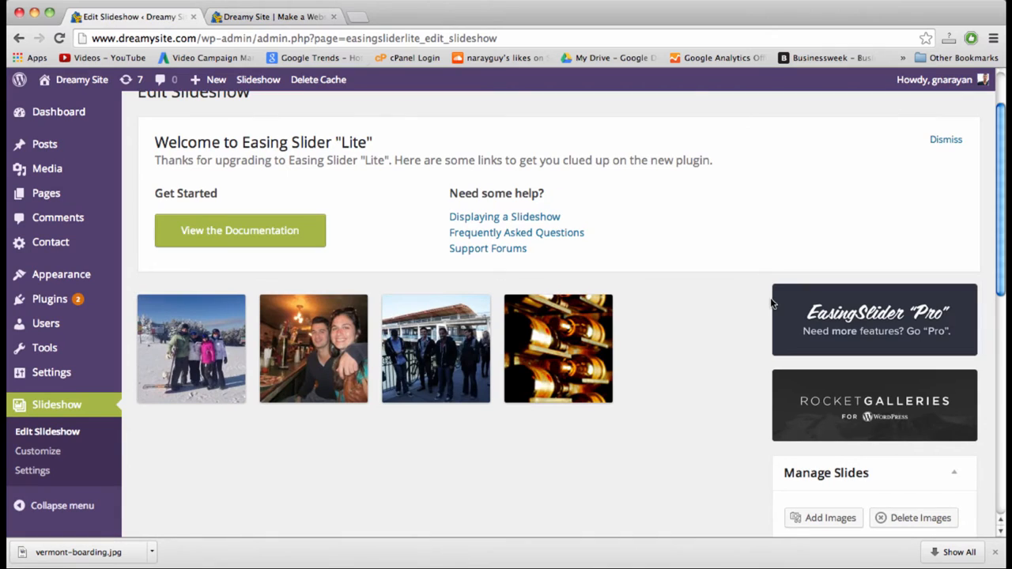
# Examine the Manage Slides and Dimensions settings of the slideshow and view the homepage slideshow
pyautogui.scroll(-3, 772, 303)
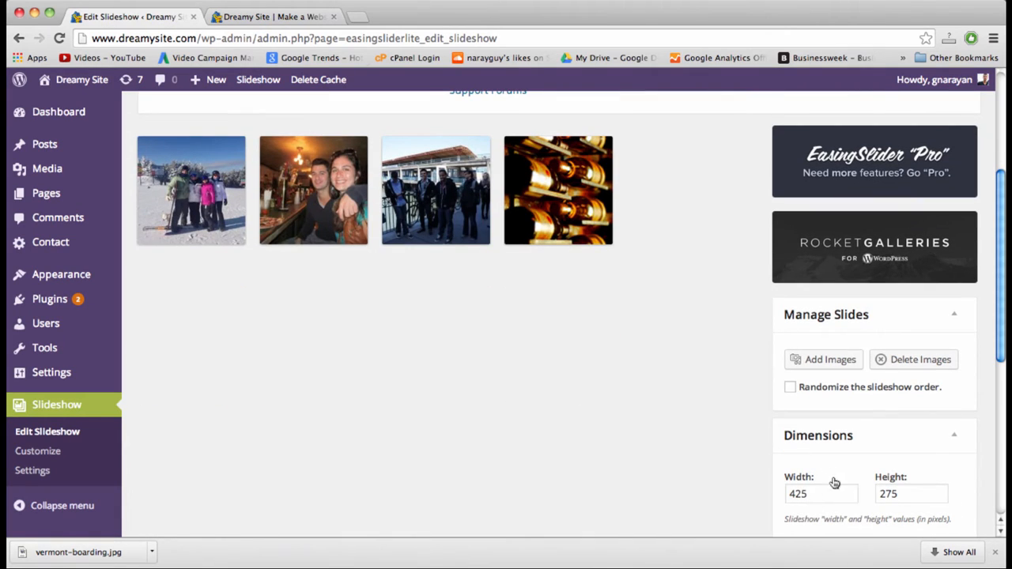
pyautogui.scroll(-2, 783, 479)
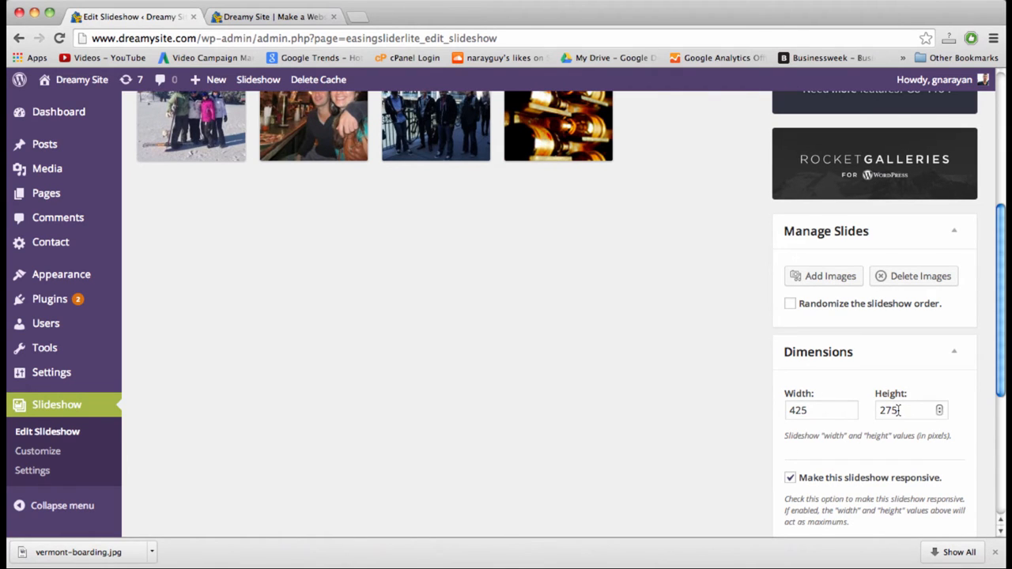
pyautogui.click(250, 17)
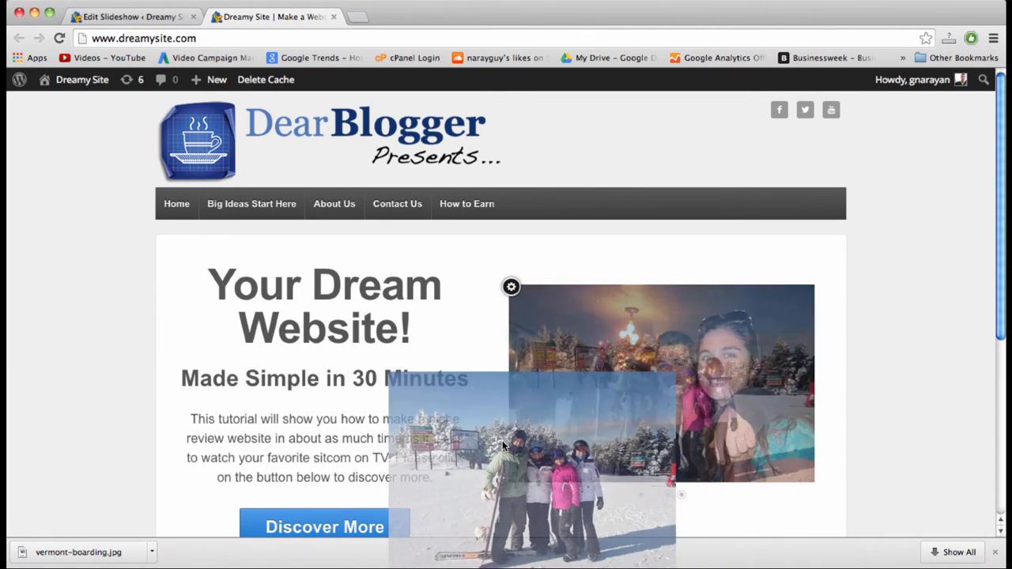
# Switch to Photoshop, check the pixel dimensions of vermont-boarding.jpg in Image Size without changing them, and return to the homepage
pyautogui.click(470, 558)
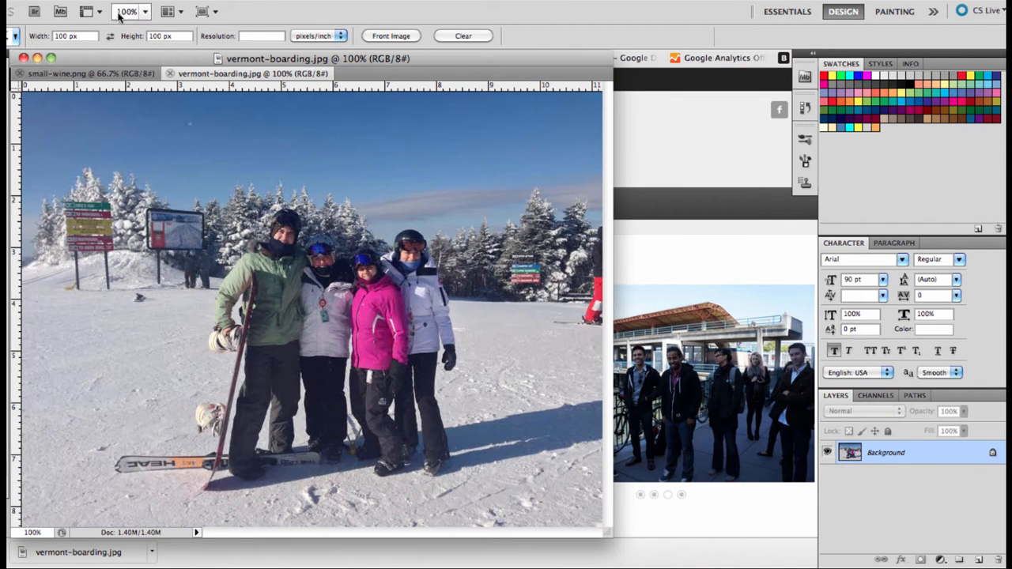
pyautogui.click(154, 2)
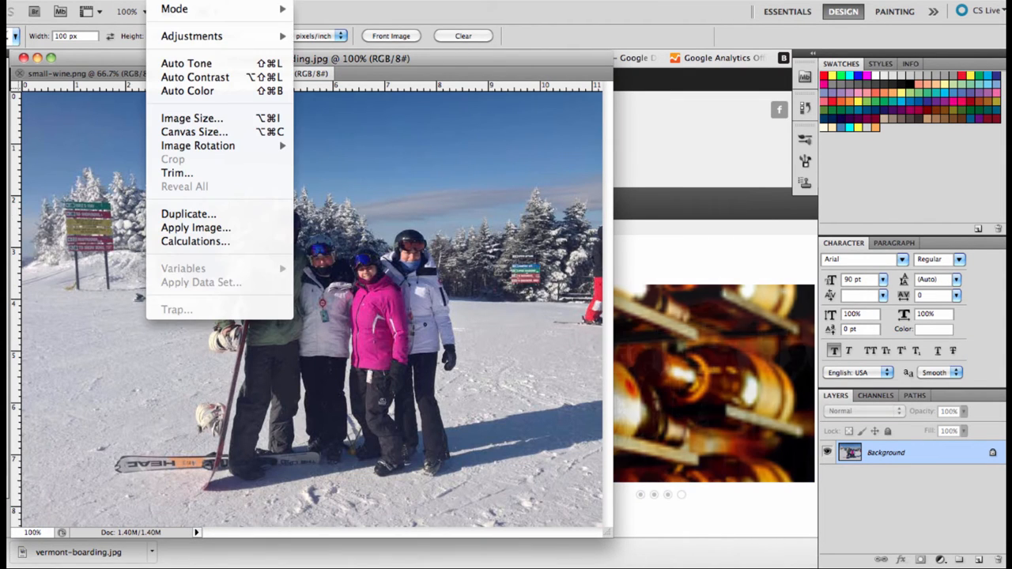
pyautogui.click(202, 115)
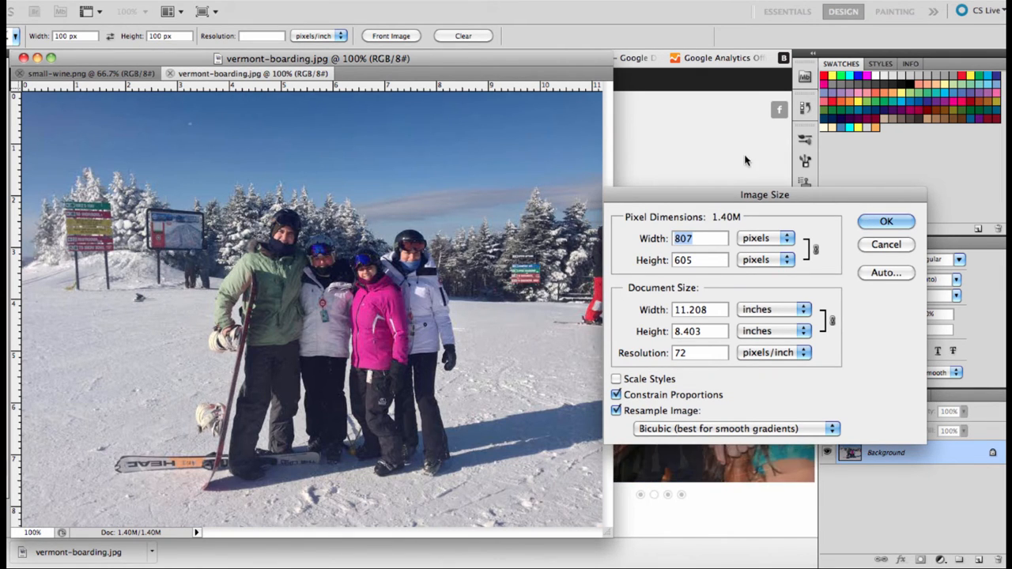
pyautogui.click(886, 244)
pyautogui.click(706, 166)
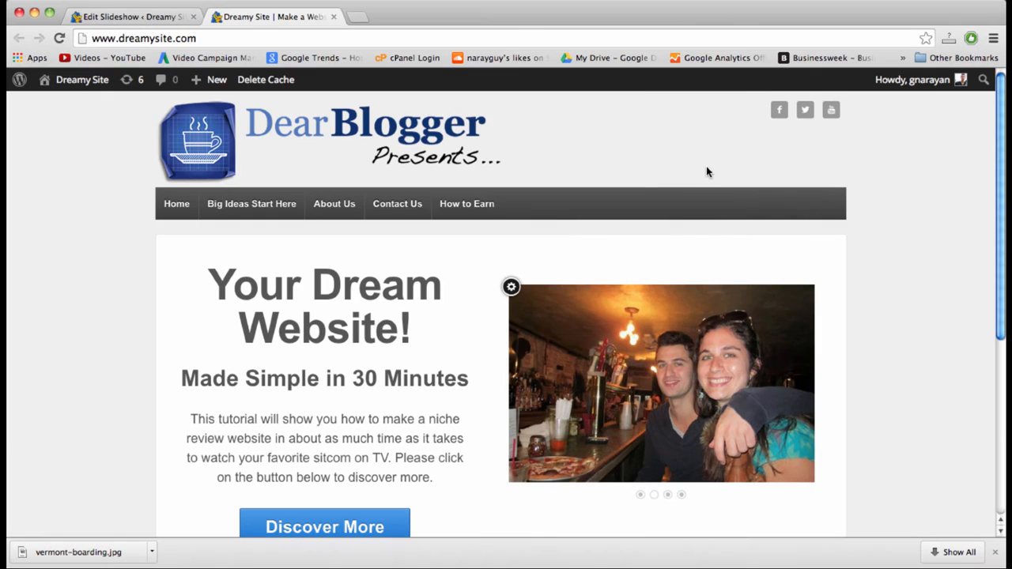
# Compare the slideshow's width and height settings with how the slides fit on the homepage
pyautogui.click(124, 15)
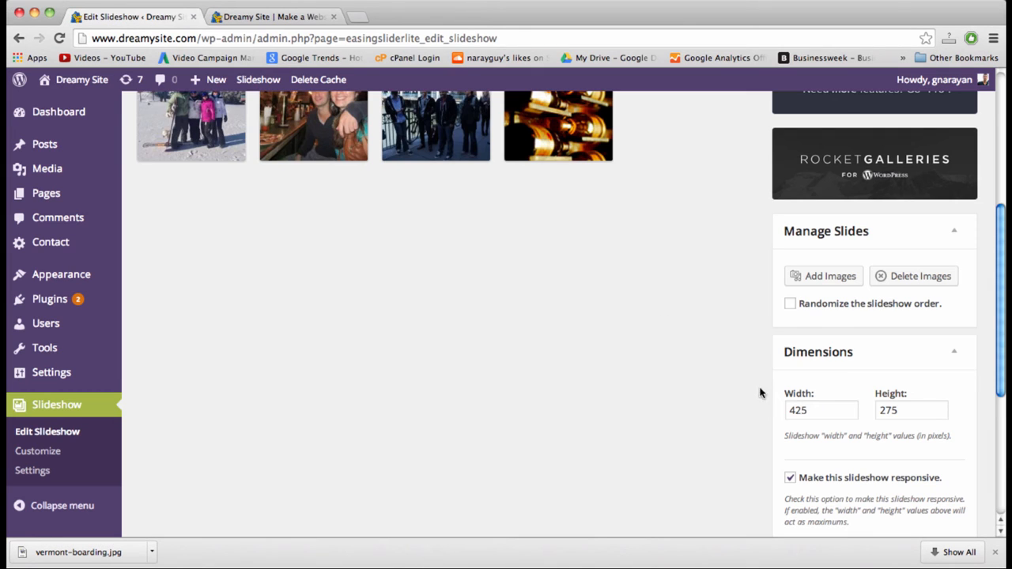
pyautogui.click(273, 17)
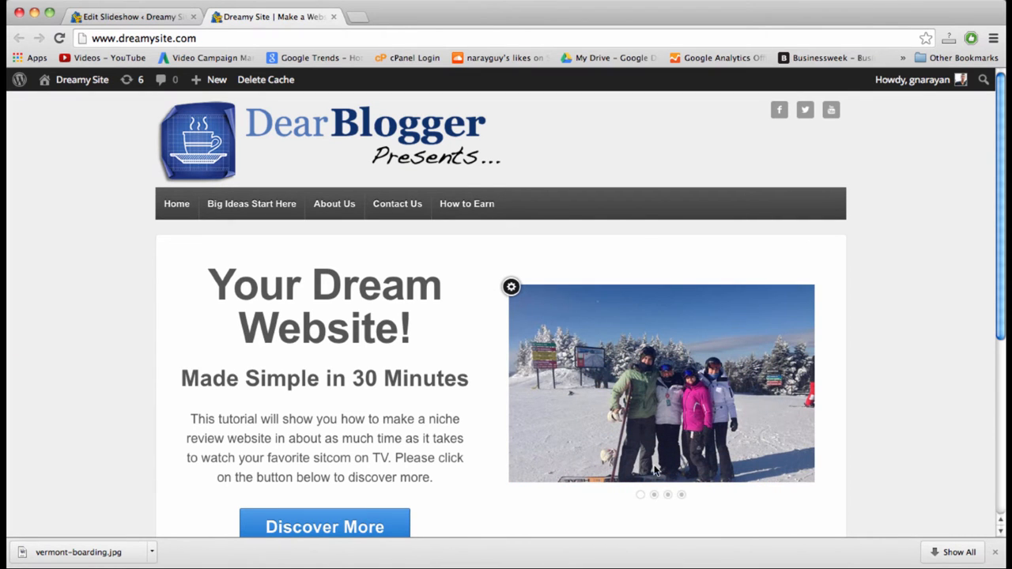
pyautogui.click(132, 17)
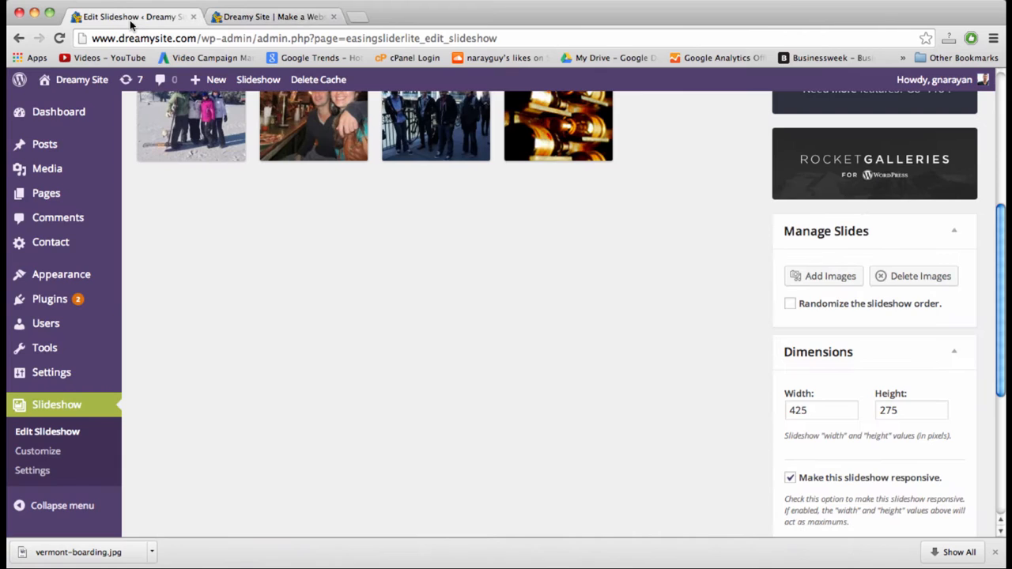
# View the link, title and alt text fields of the wine bottles slide and close them without changes
pyautogui.scroll(4, 549, 404)
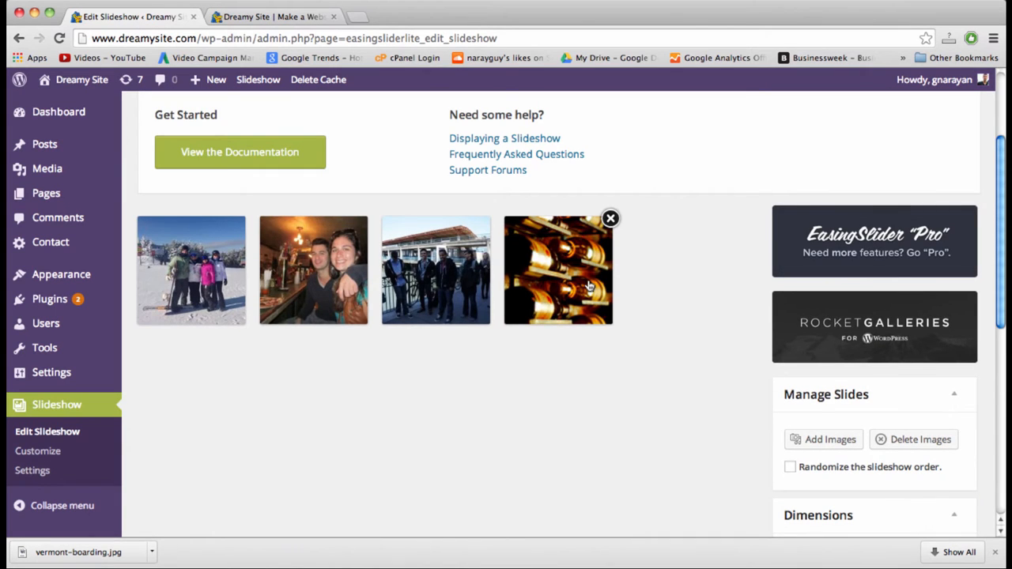
pyautogui.click(589, 286)
pyautogui.scroll(-3, 245, 176)
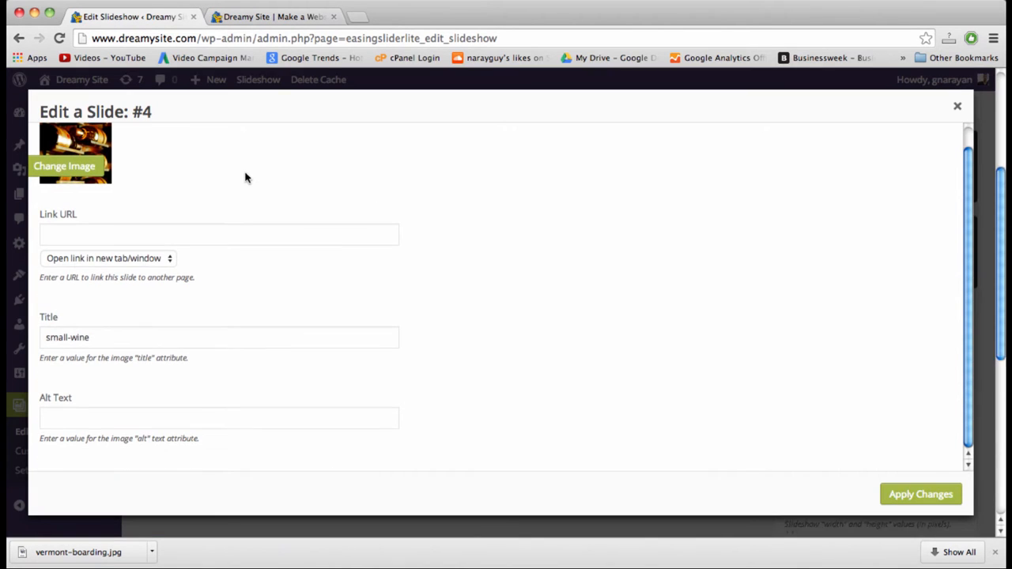
pyautogui.click(957, 106)
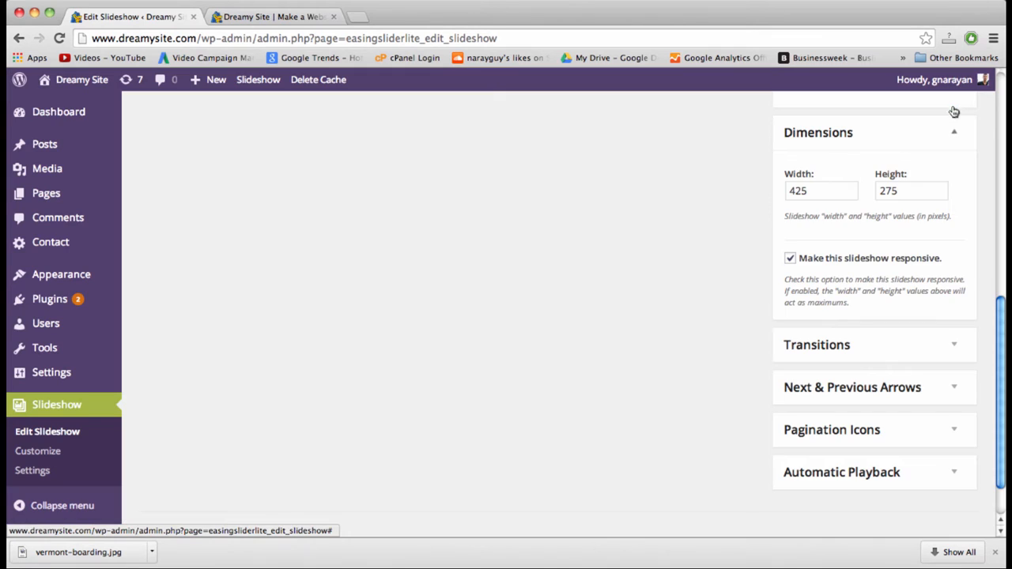
pyautogui.scroll(1, 655, 326)
pyautogui.scroll(8, 655, 327)
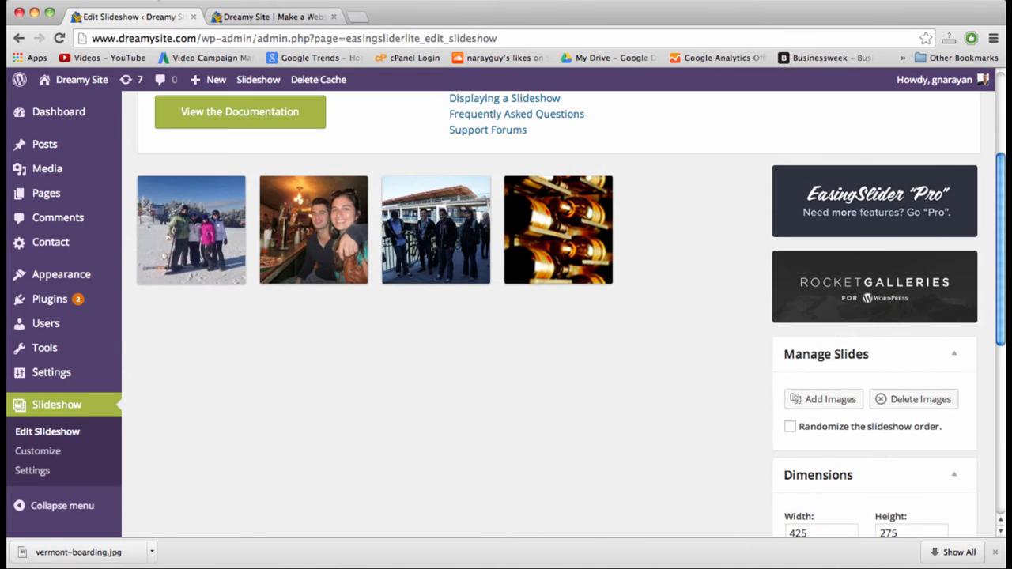
# Check the homepage slideshow and review the slide images, Manage Slides and Dimensions settings on the Edit Slideshow page
pyautogui.click(218, 11)
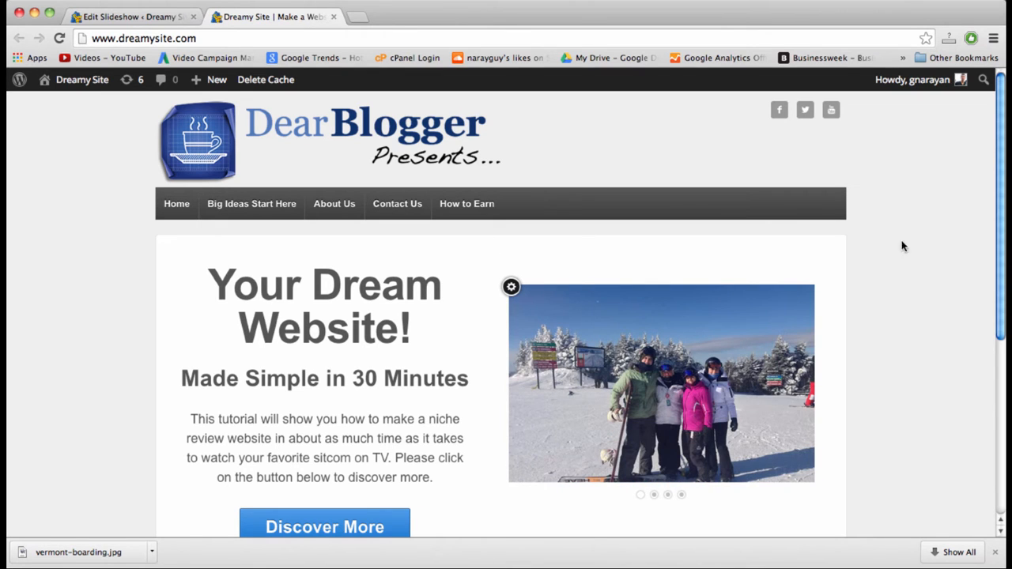
pyautogui.click(160, 16)
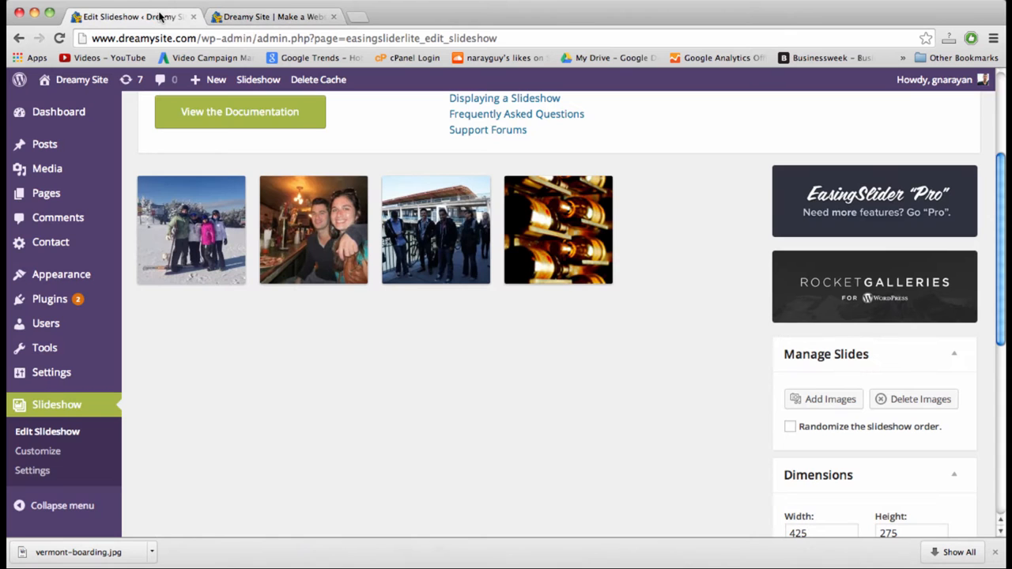
pyautogui.scroll(-3, 743, 427)
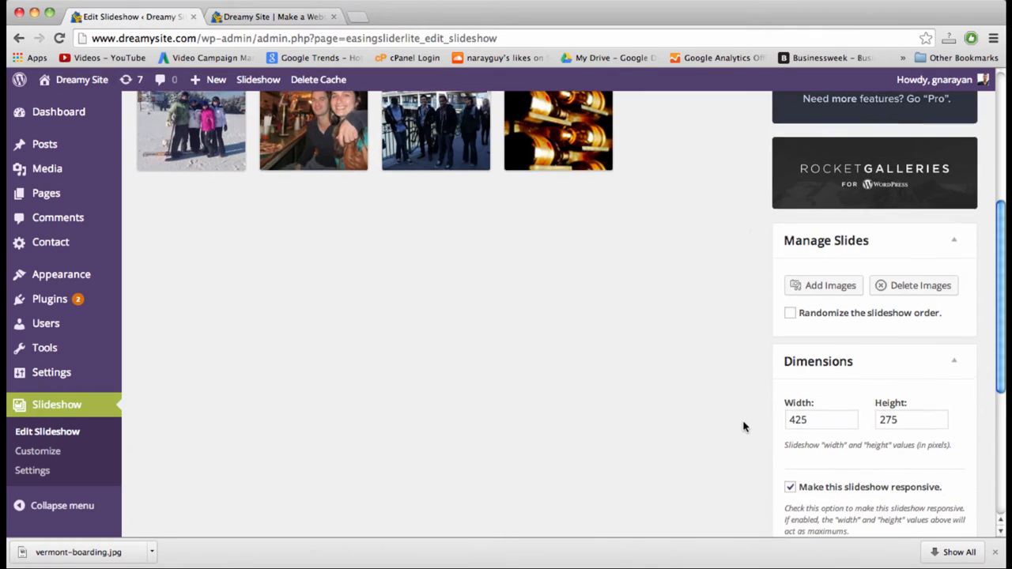
pyautogui.scroll(5, 743, 427)
pyautogui.moveTo(537, 391)
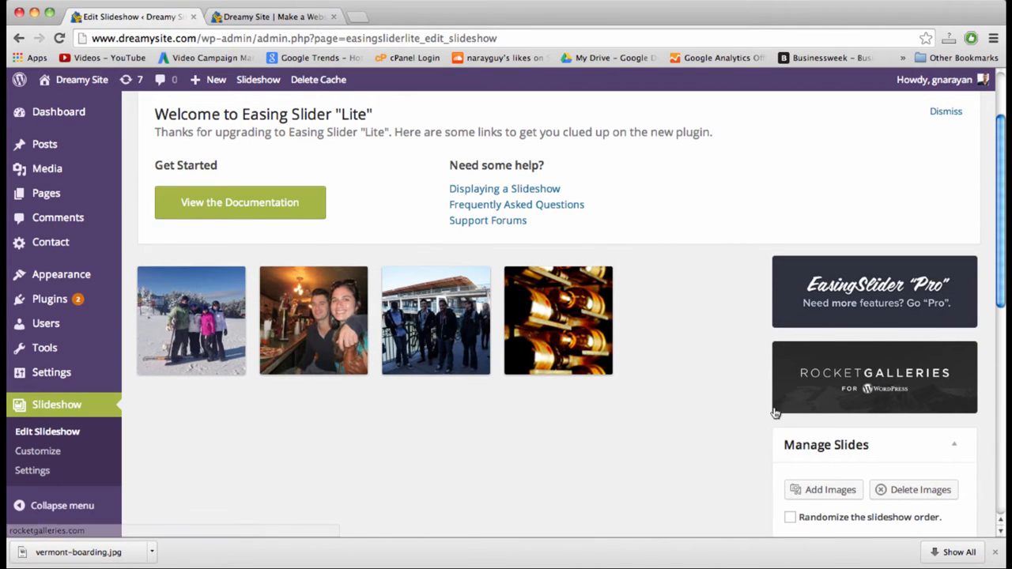
pyautogui.scroll(-3, 775, 414)
pyautogui.scroll(-5, 743, 327)
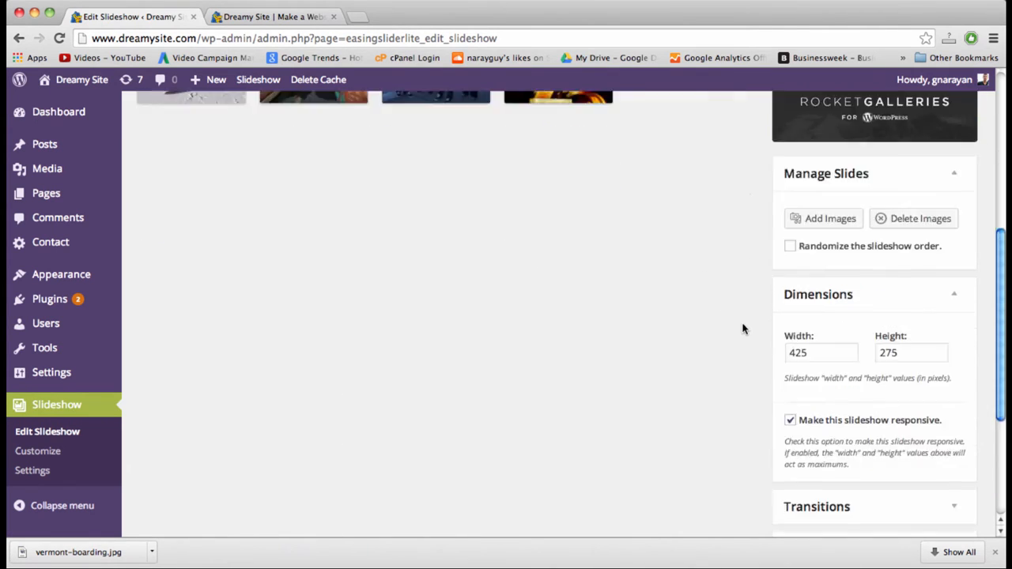
pyautogui.scroll(2, 743, 328)
# Return to the homepage and look over its headline, subheadline and introductory paragraph beside the slideshow
pyautogui.click(272, 16)
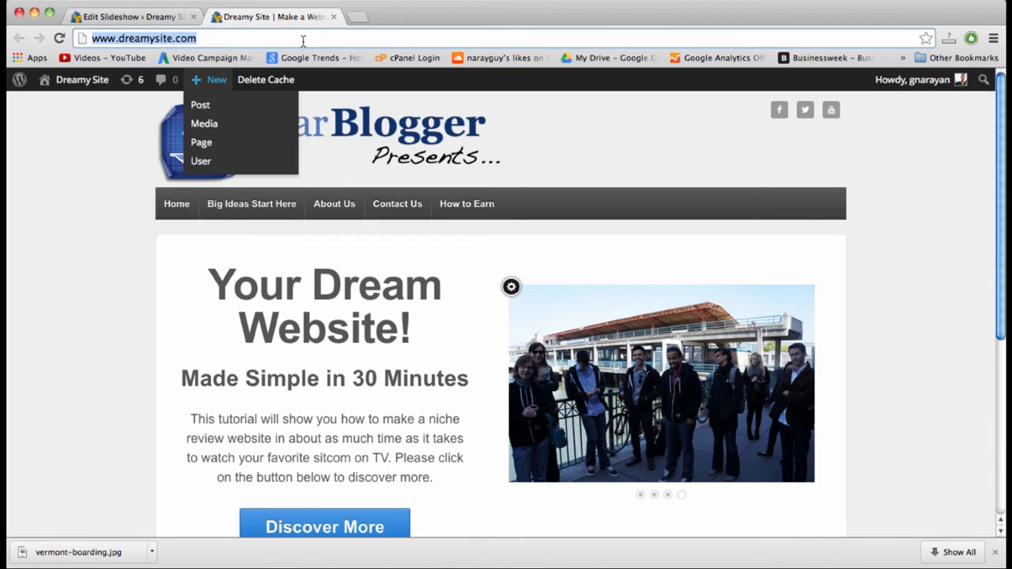
pyautogui.click(79, 205)
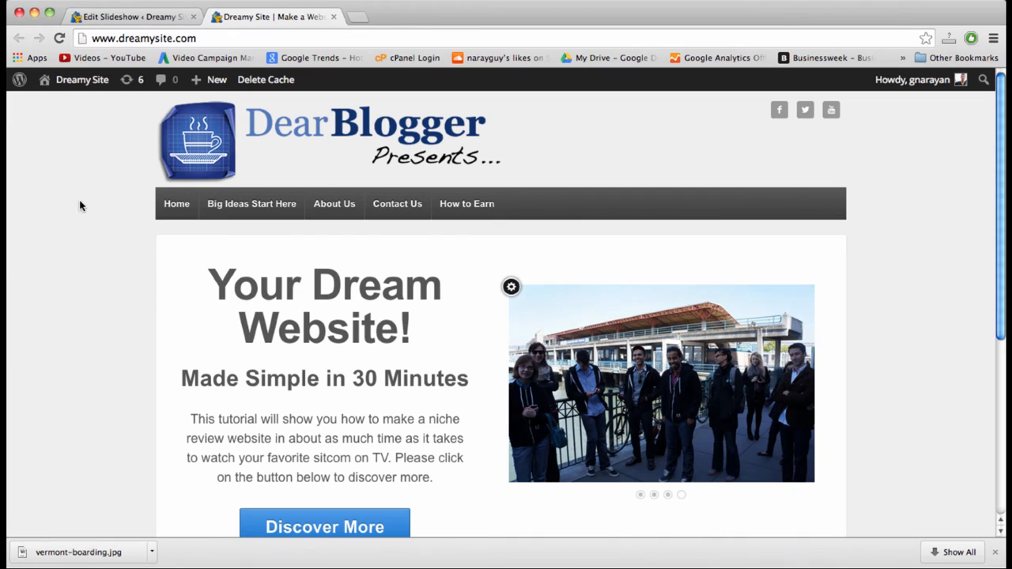
pyautogui.doubleClick(353, 342)
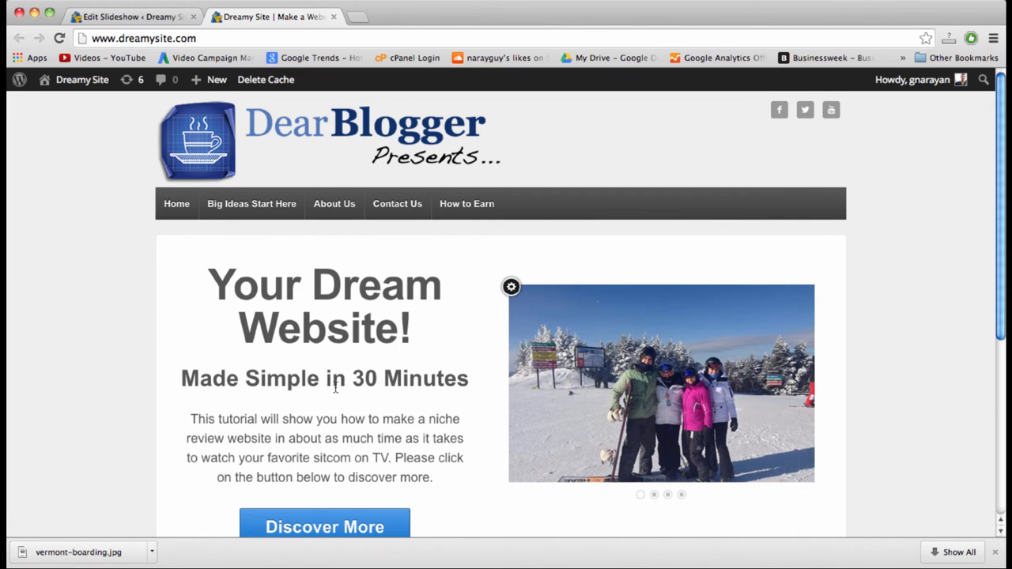
pyautogui.doubleClick(335, 381)
pyautogui.tripleClick(335, 419)
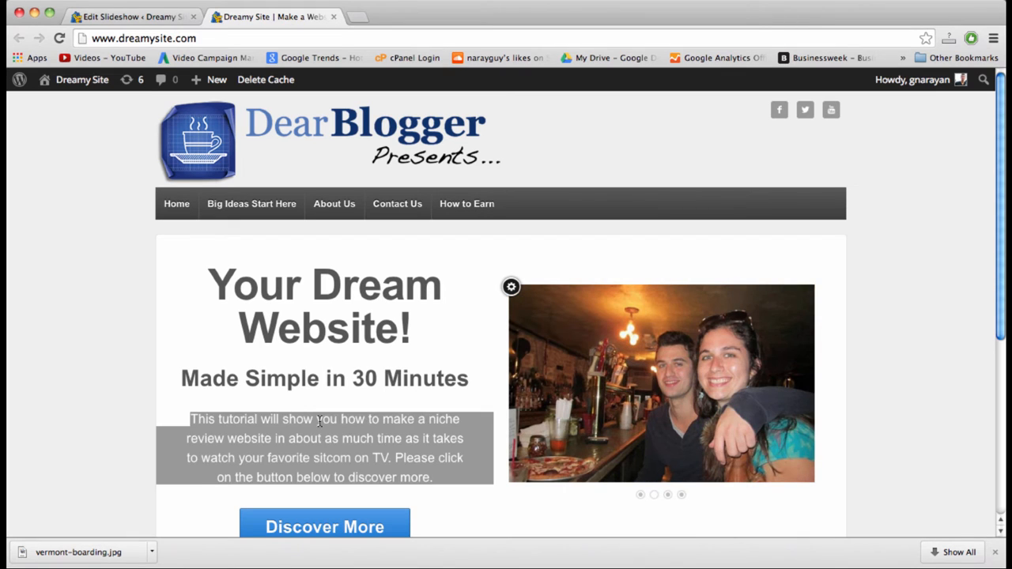
pyautogui.doubleClick(320, 420)
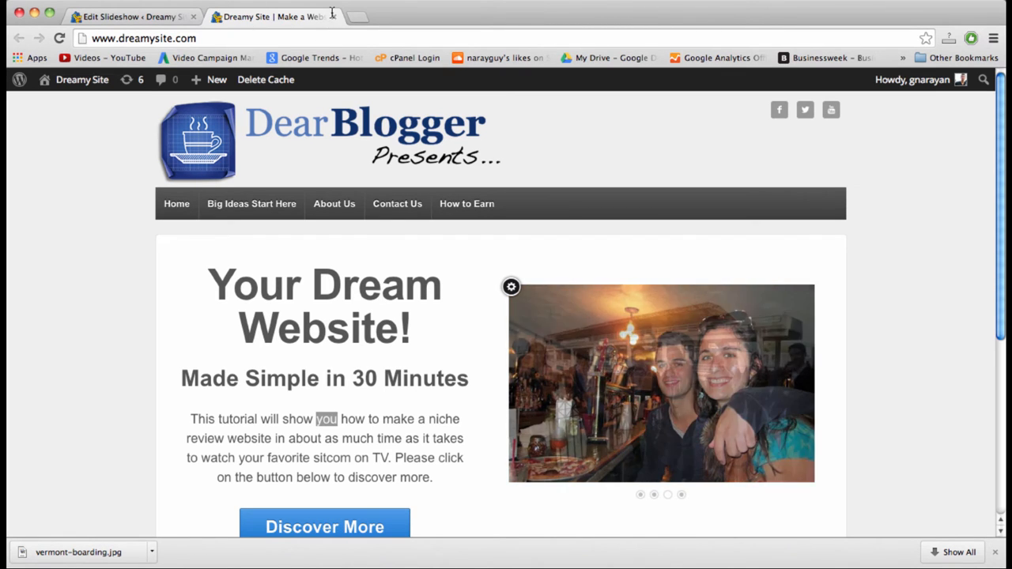
# Close the homepage tab and load just-a-demo.com in the remaining tab
pyautogui.press('super+w')
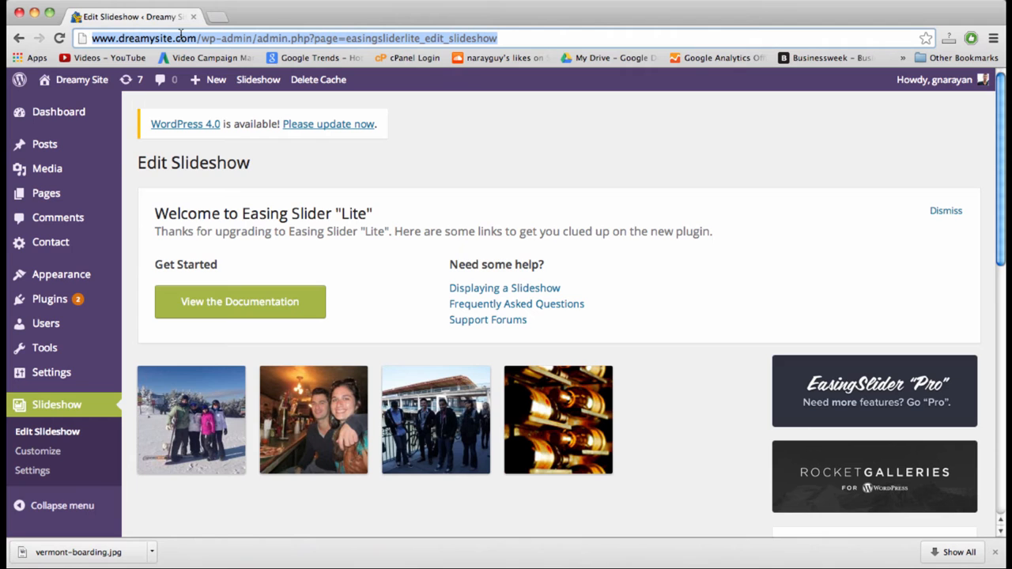
pyautogui.write('just-a-demo.com')
pyautogui.press('Return')
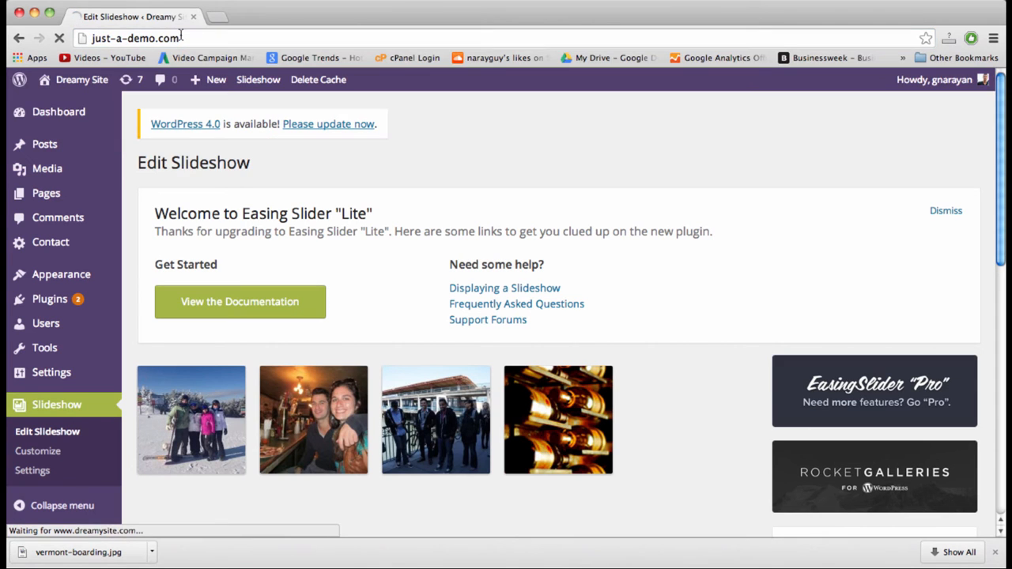
# Examine the captioned slideshow and the Travel to a magical place section on the just-a-demo.com homepage
pyautogui.click(192, 42)
pyautogui.click(209, 43)
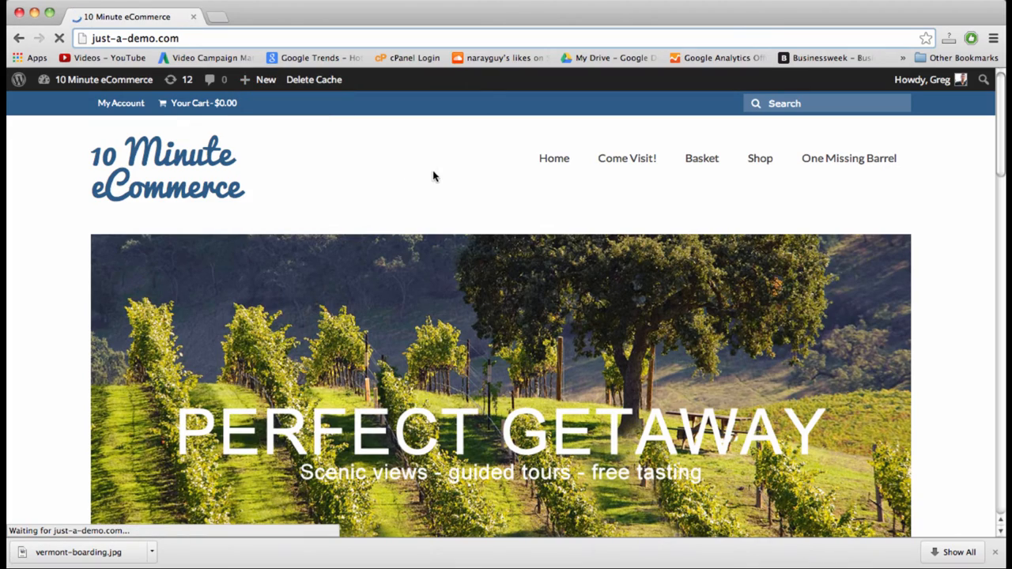
pyautogui.scroll(-5, 432, 176)
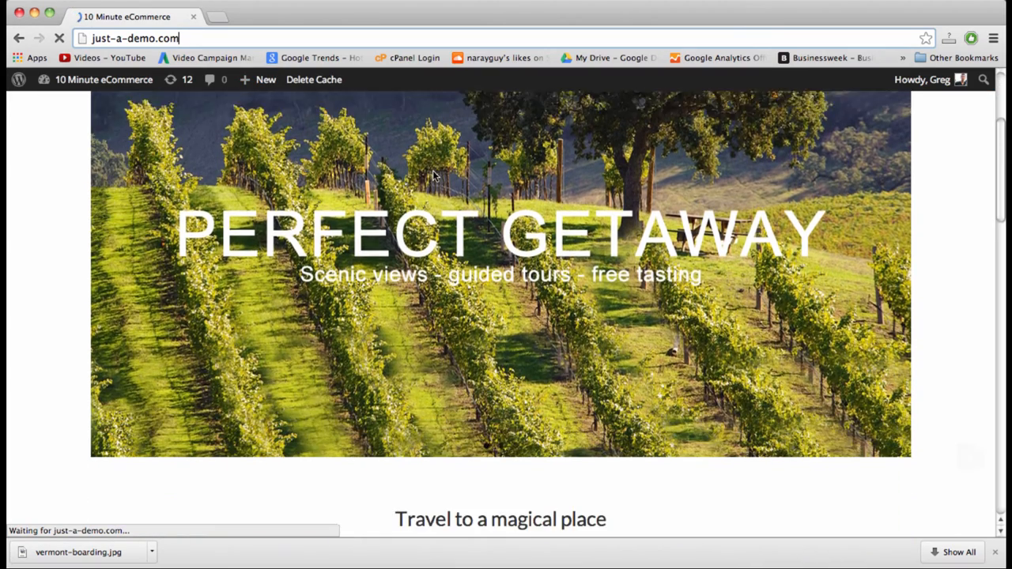
pyautogui.scroll(-1, 433, 174)
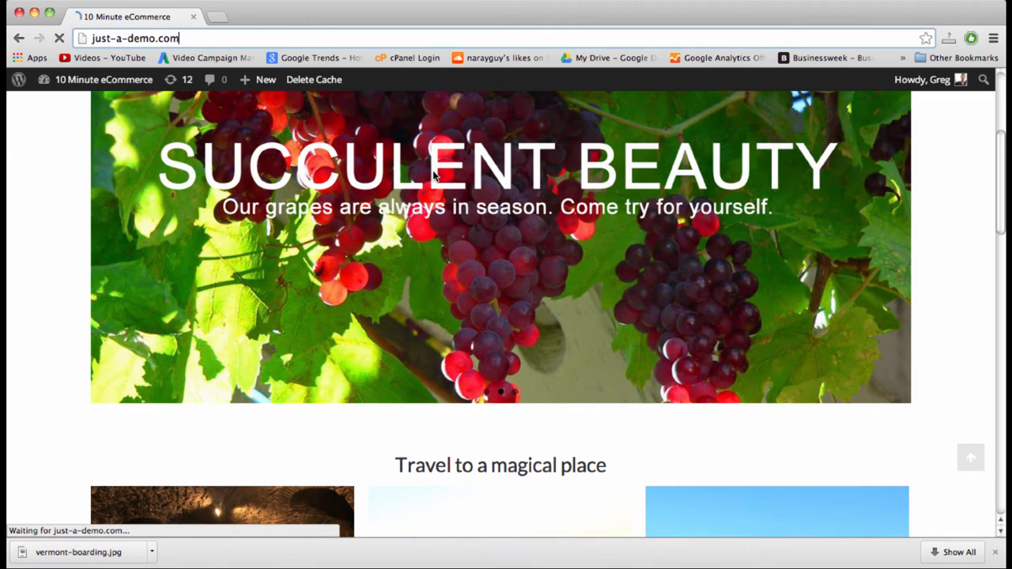
pyautogui.scroll(3, 605, 365)
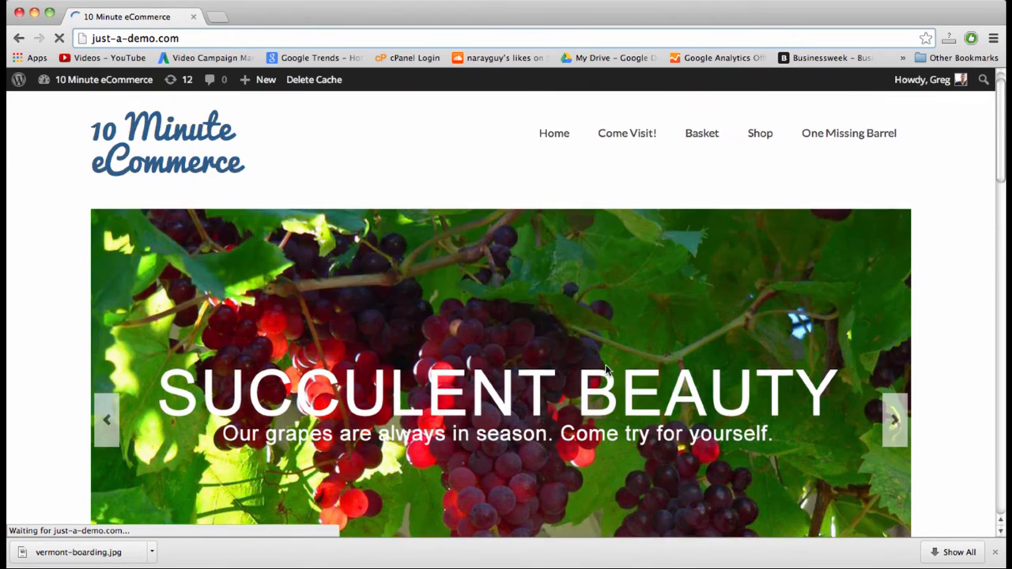
pyautogui.scroll(1, 605, 368)
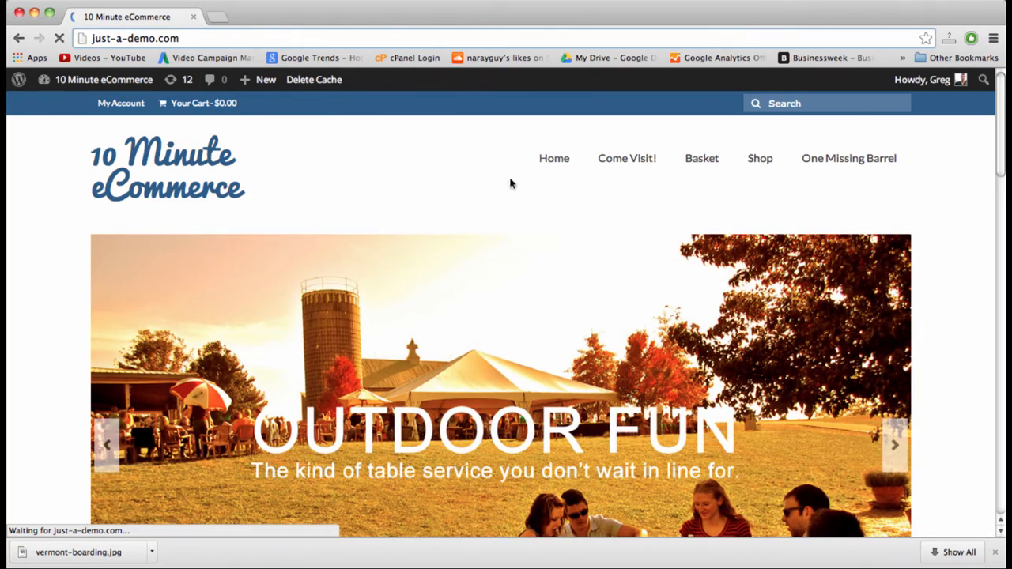
pyautogui.scroll(-2, 497, 169)
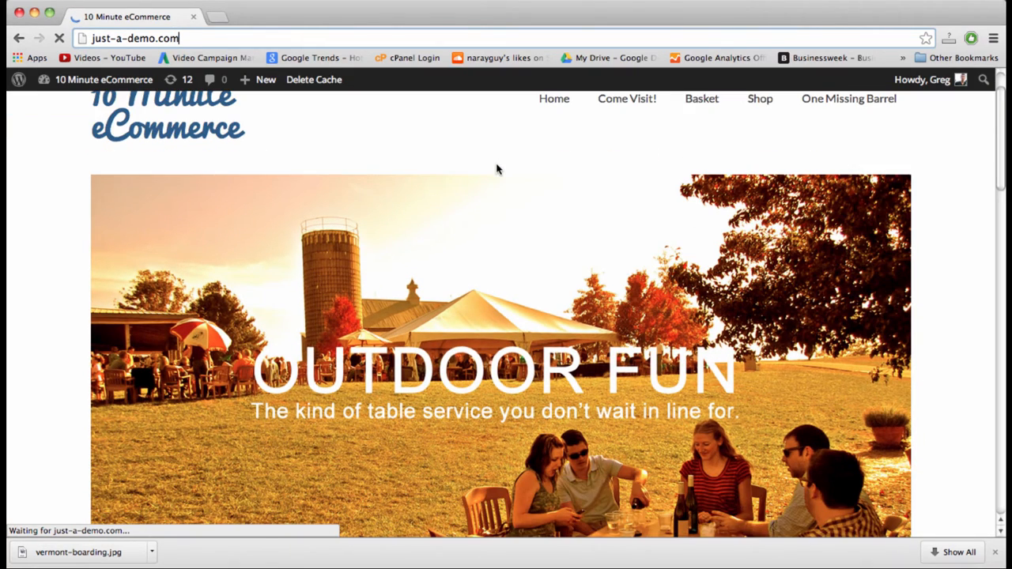
pyautogui.scroll(-10, 497, 169)
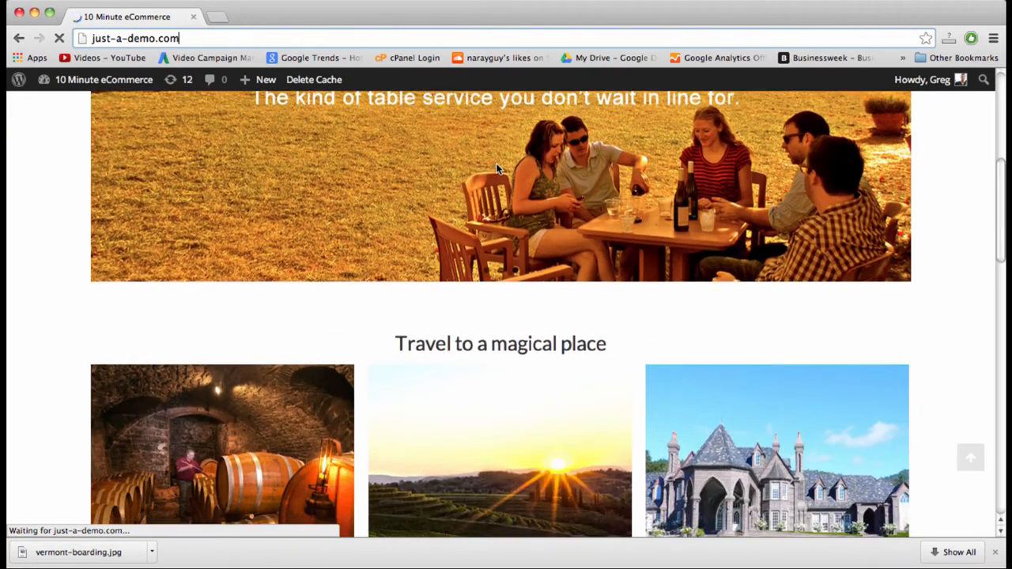
pyautogui.scroll(7, 496, 164)
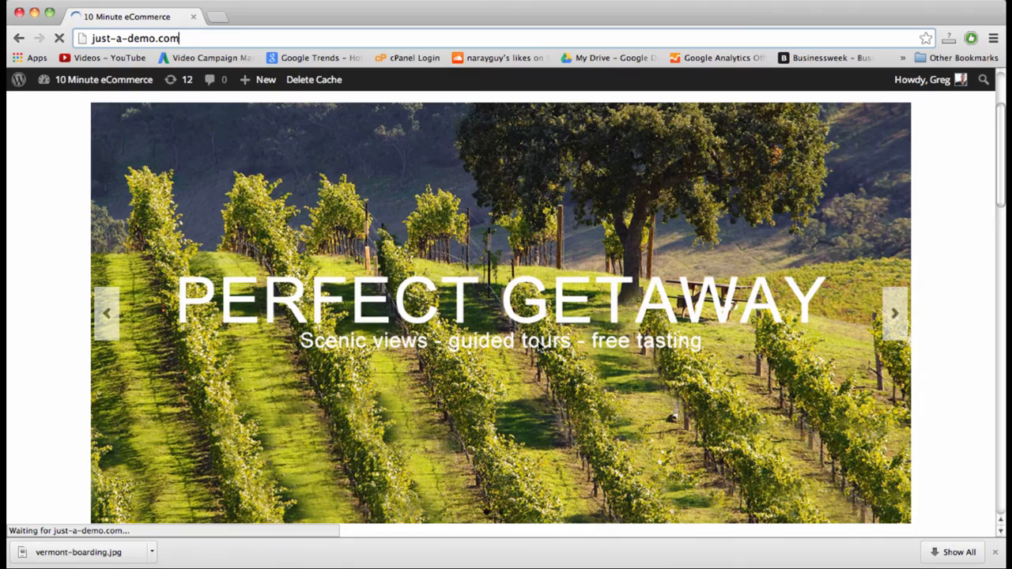
pyautogui.scroll(-3, 644, 348)
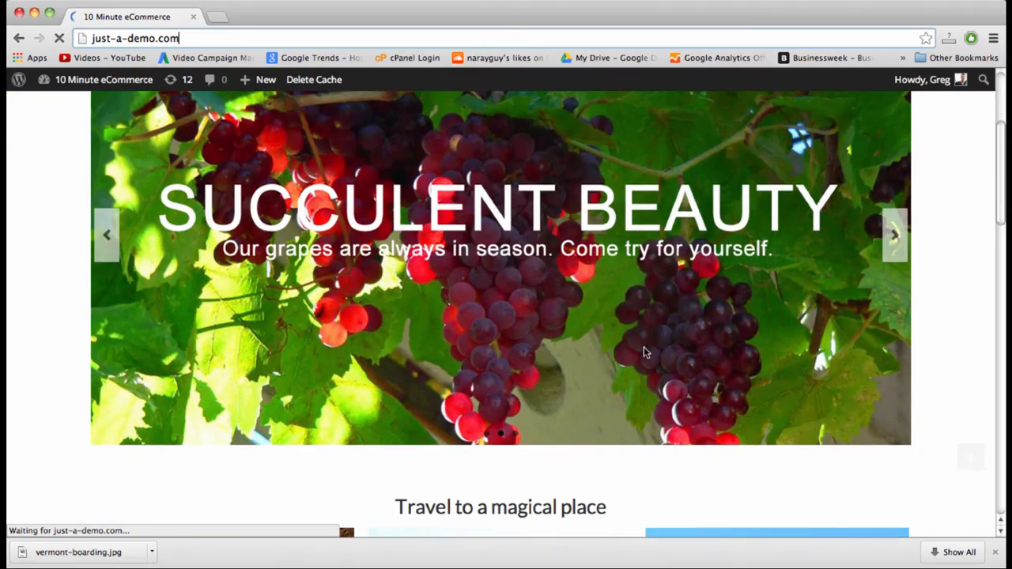
# Advance the demo homepage slideshow manually and look through the page's blog, call-to-action and footer sections
pyautogui.click(896, 240)
pyautogui.click(896, 237)
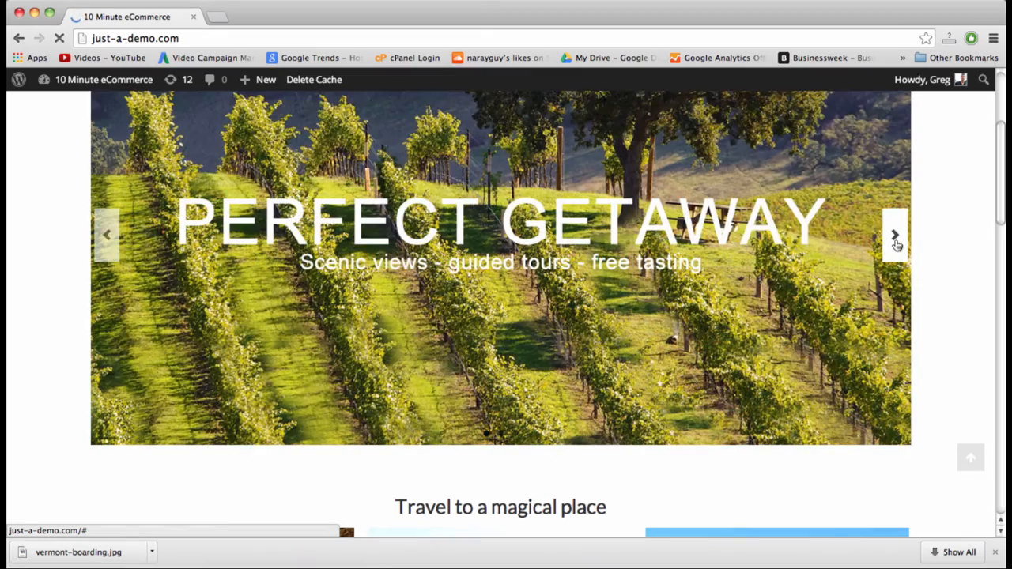
pyautogui.scroll(-10, 929, 257)
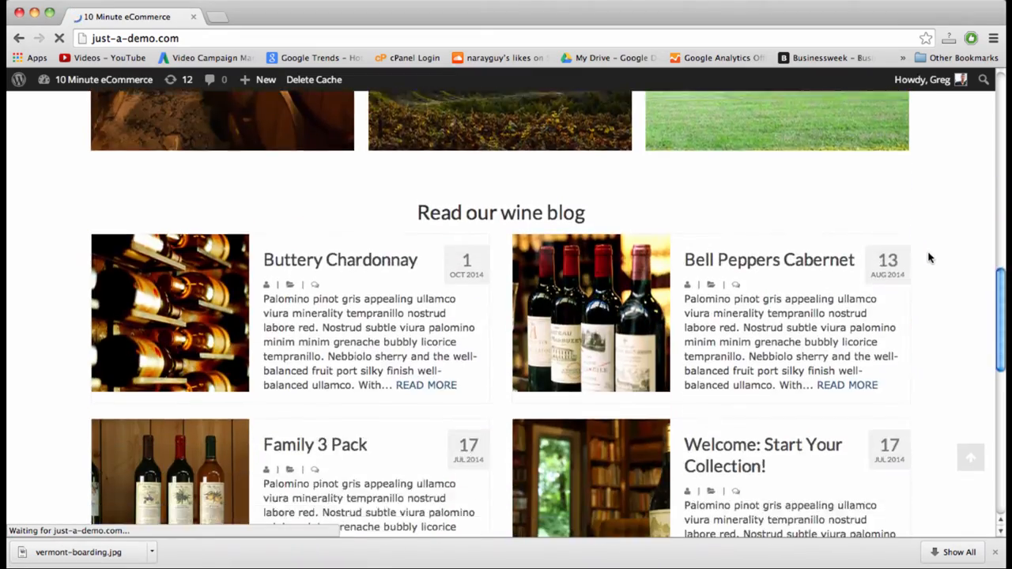
pyautogui.scroll(-6, 929, 257)
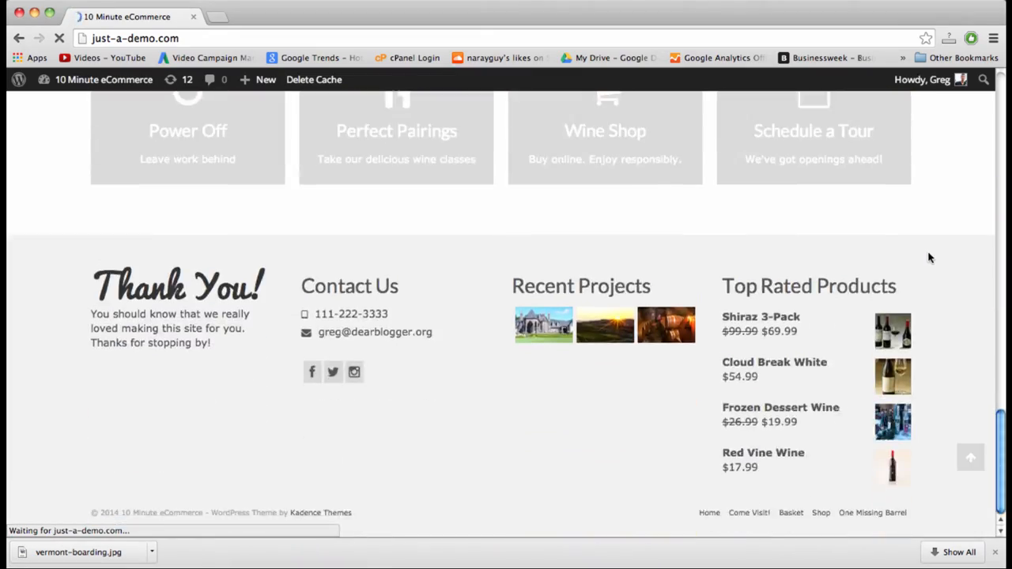
pyautogui.scroll(15, 832, 378)
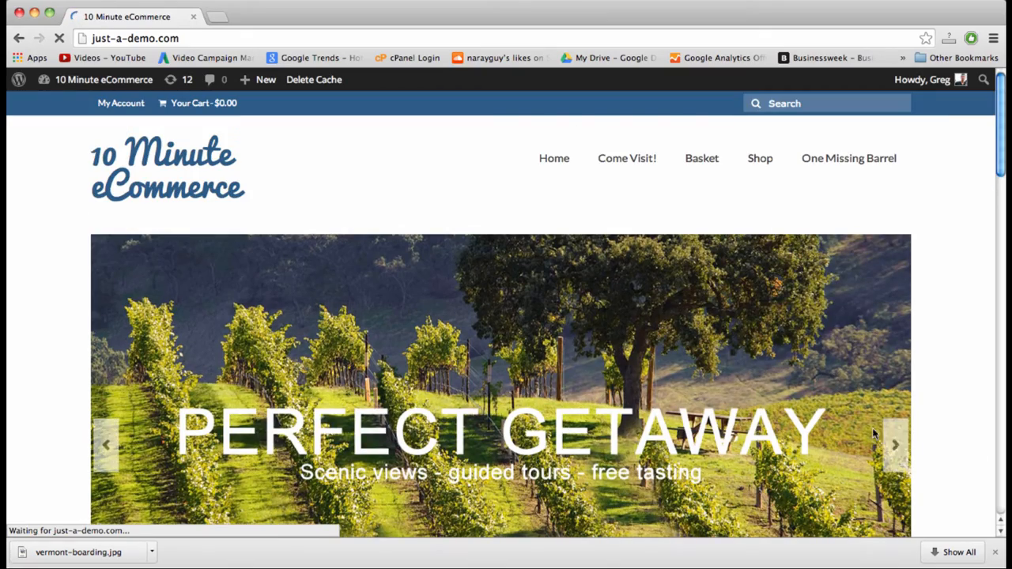
pyautogui.click(894, 449)
pyautogui.scroll(-3, 894, 449)
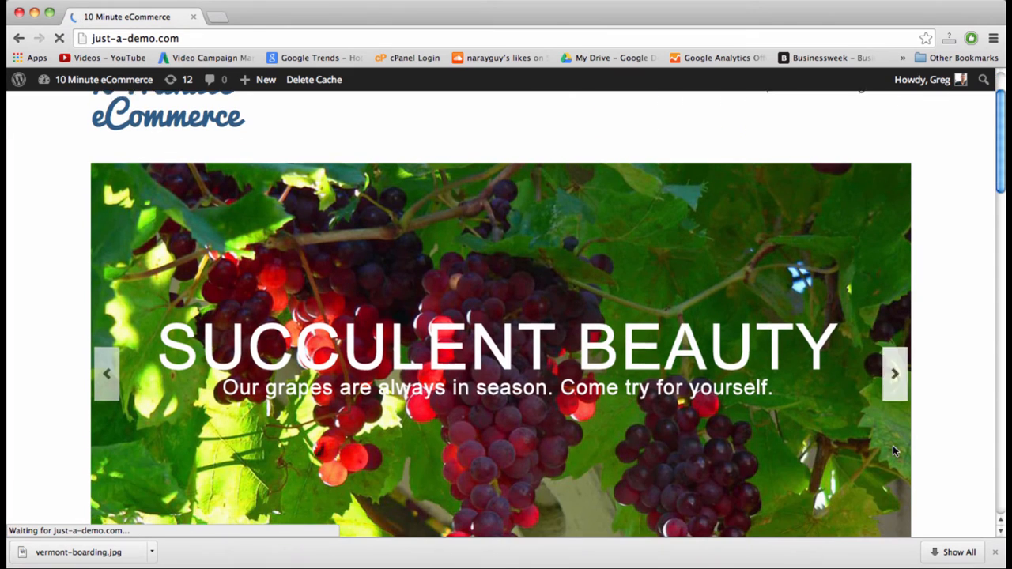
pyautogui.scroll(3, 893, 450)
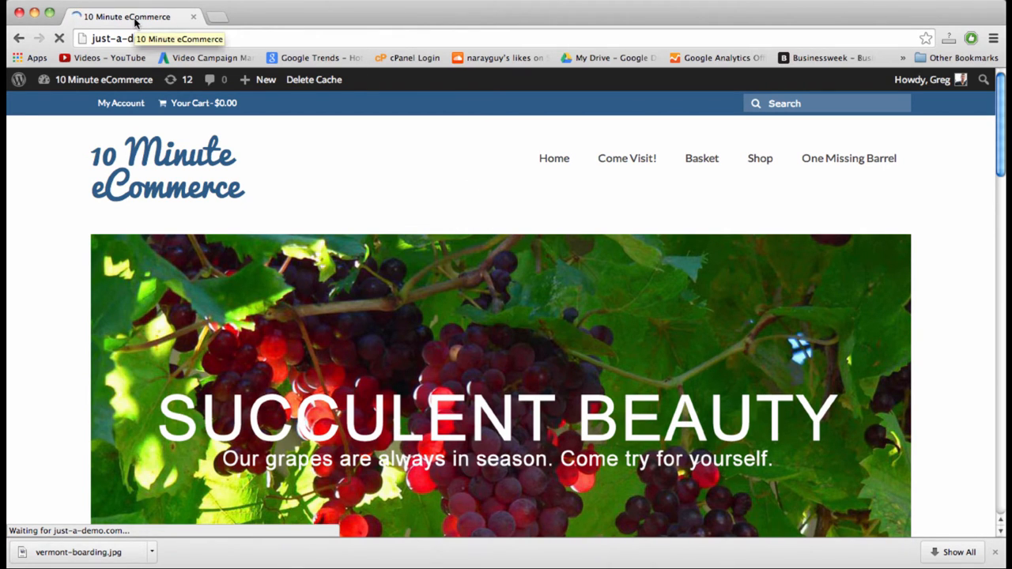
# Open the demo site's WordPress dashboard and look through the installed themes on the Themes page
pyautogui.click(100, 85)
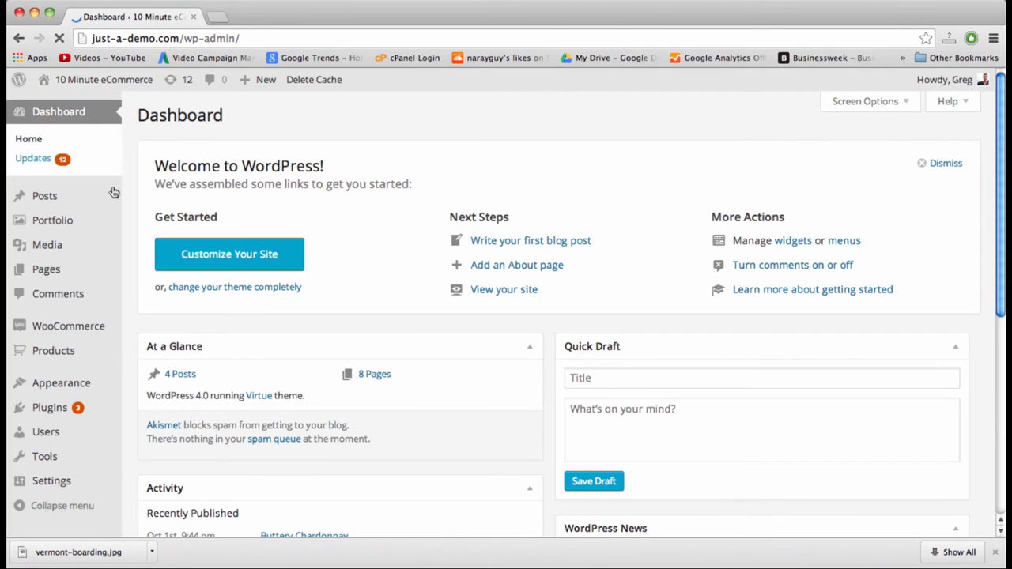
pyautogui.moveTo(77, 385)
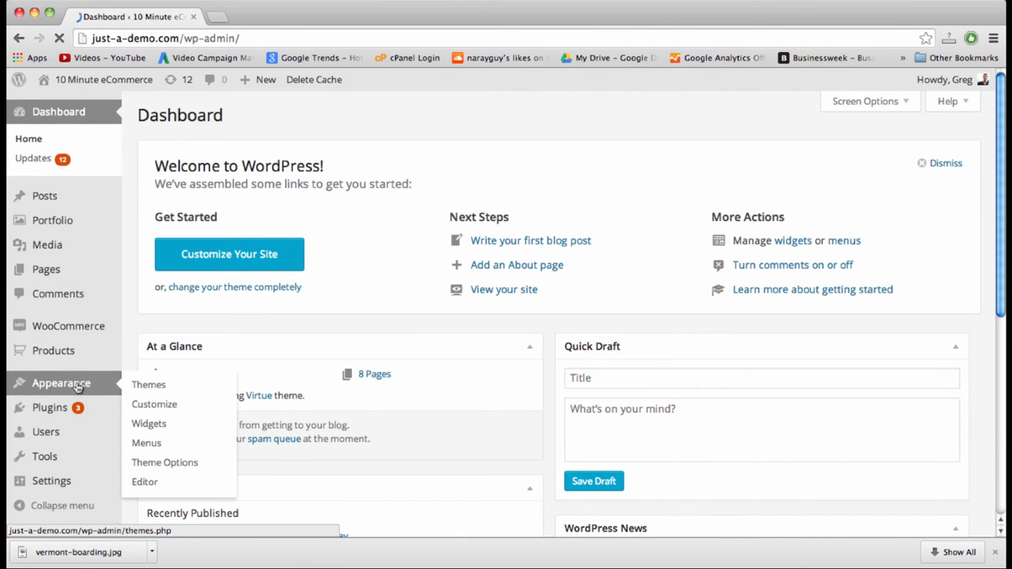
pyautogui.click(149, 385)
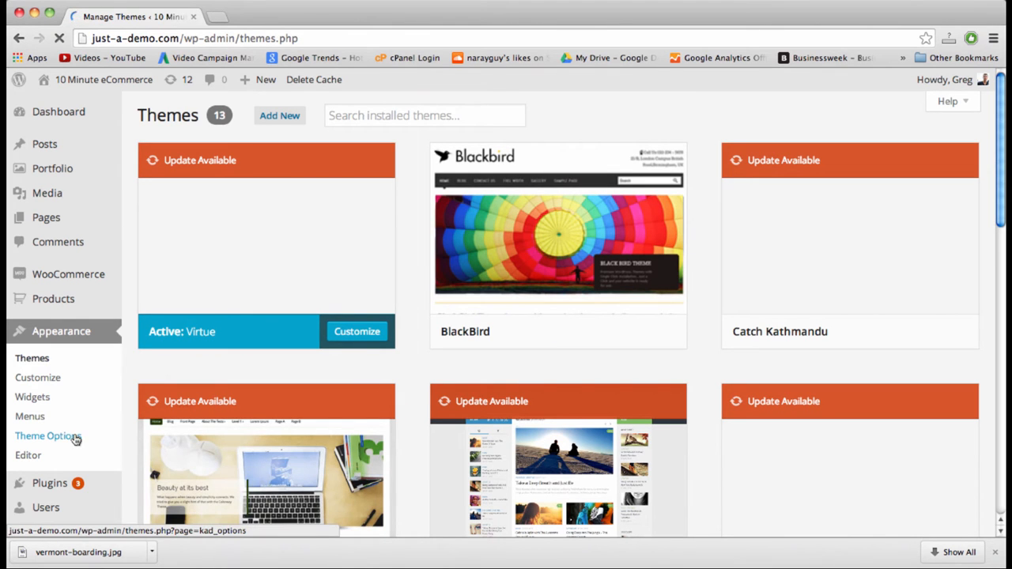
pyautogui.scroll(-2, 414, 368)
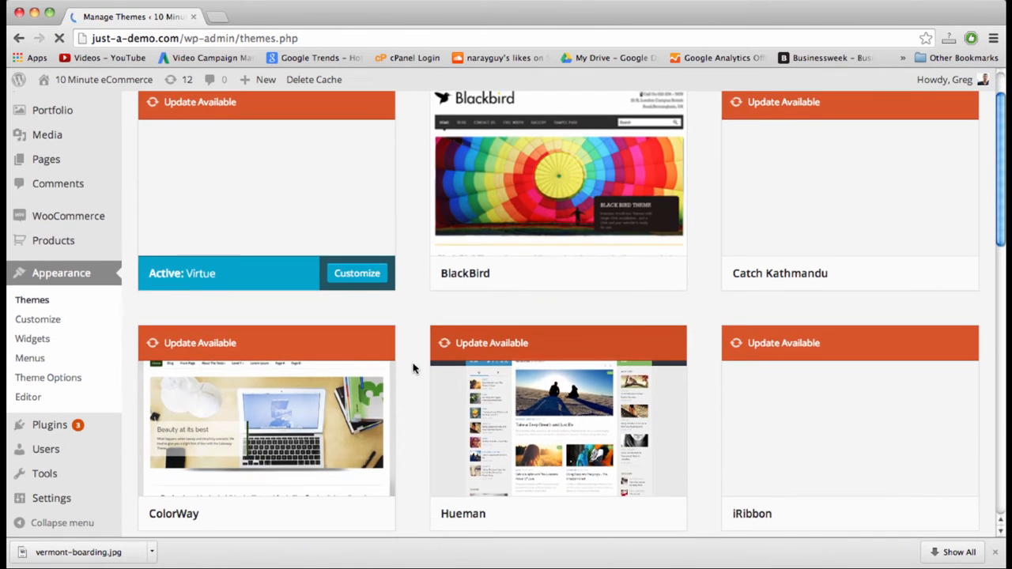
pyautogui.scroll(-4, 412, 368)
pyautogui.scroll(5, 413, 368)
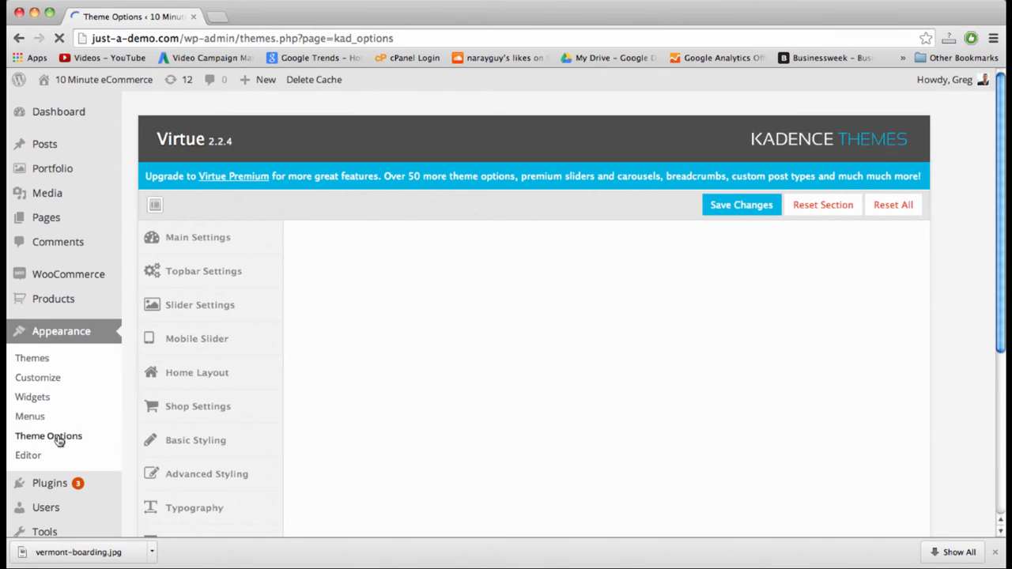
# Open the Virtue theme's Slider Settings and review the home page slider options from slider type to Video Embed Code
pyautogui.click(237, 314)
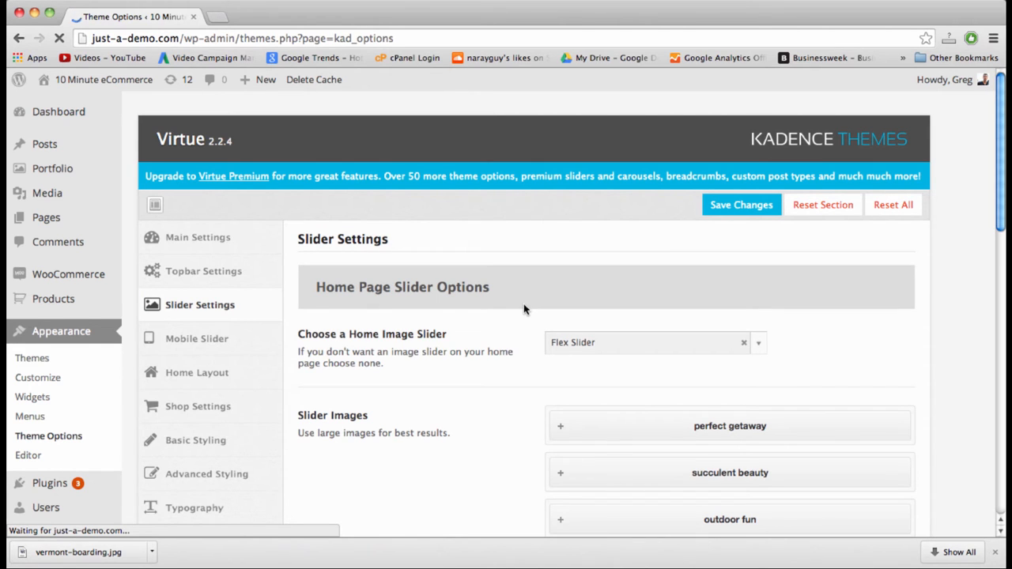
pyautogui.scroll(-4, 525, 309)
pyautogui.scroll(4, 495, 309)
pyautogui.scroll(-2, 209, 235)
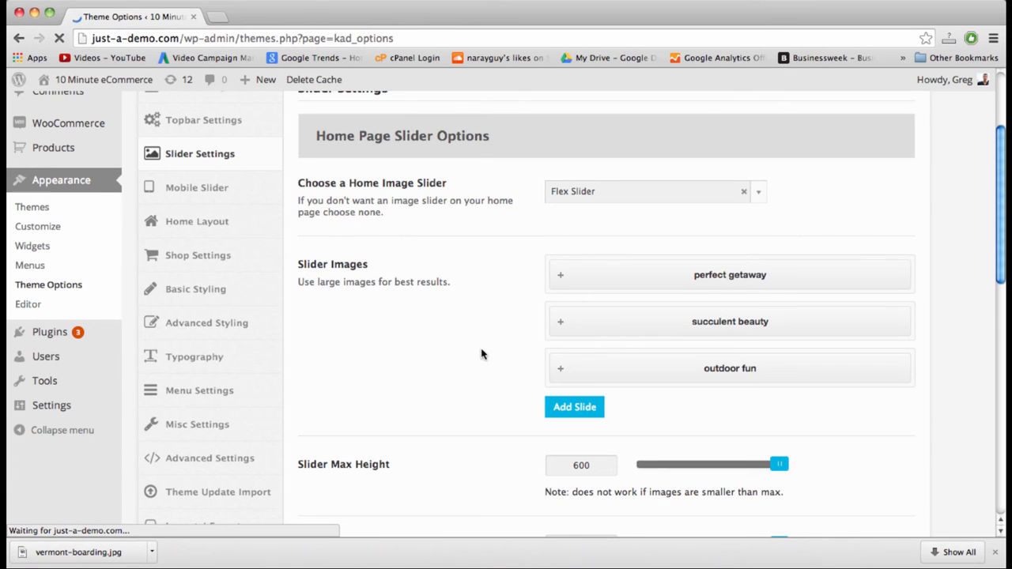
pyautogui.scroll(-1, 481, 354)
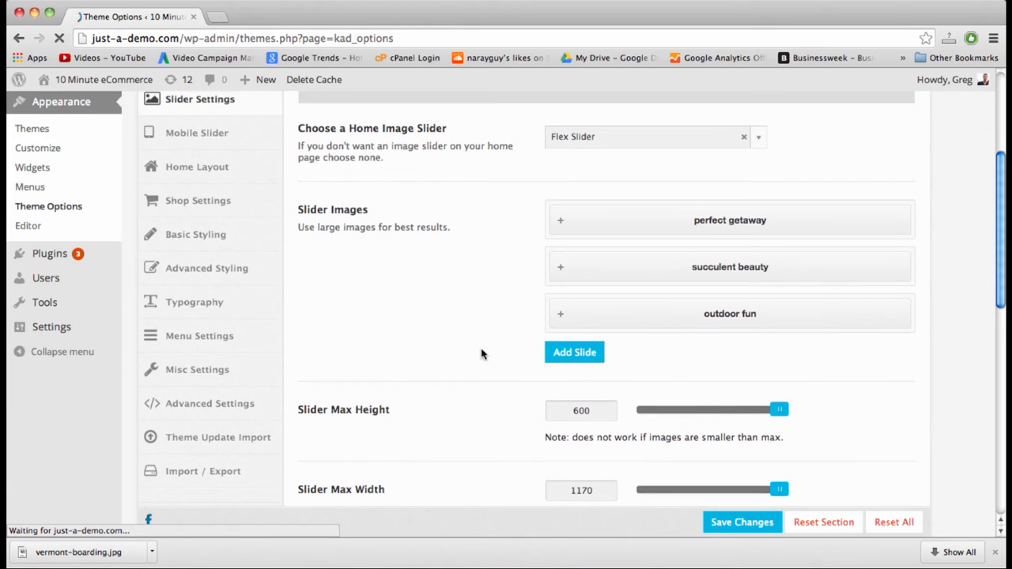
pyautogui.scroll(-3, 481, 354)
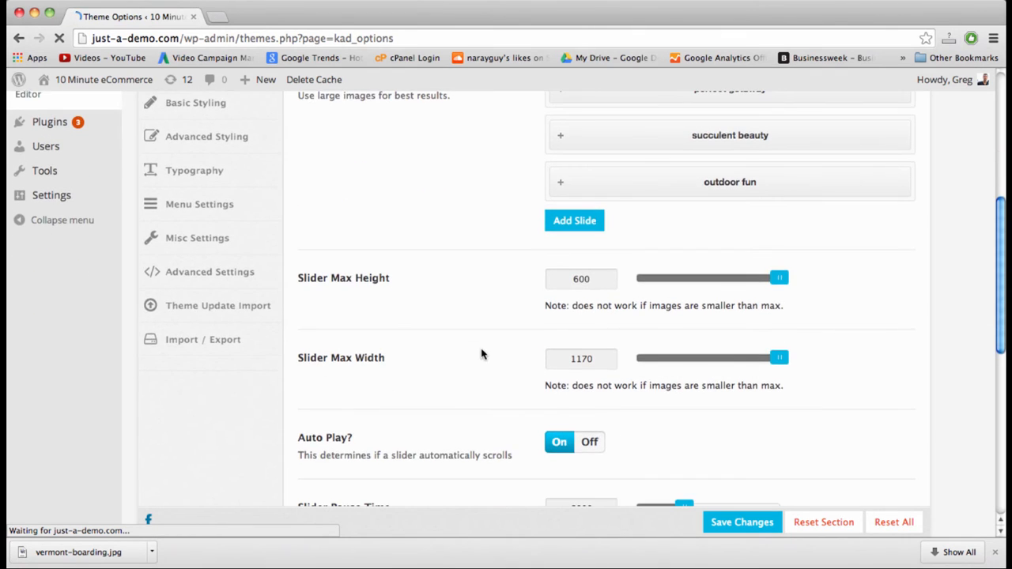
pyautogui.scroll(-8, 482, 354)
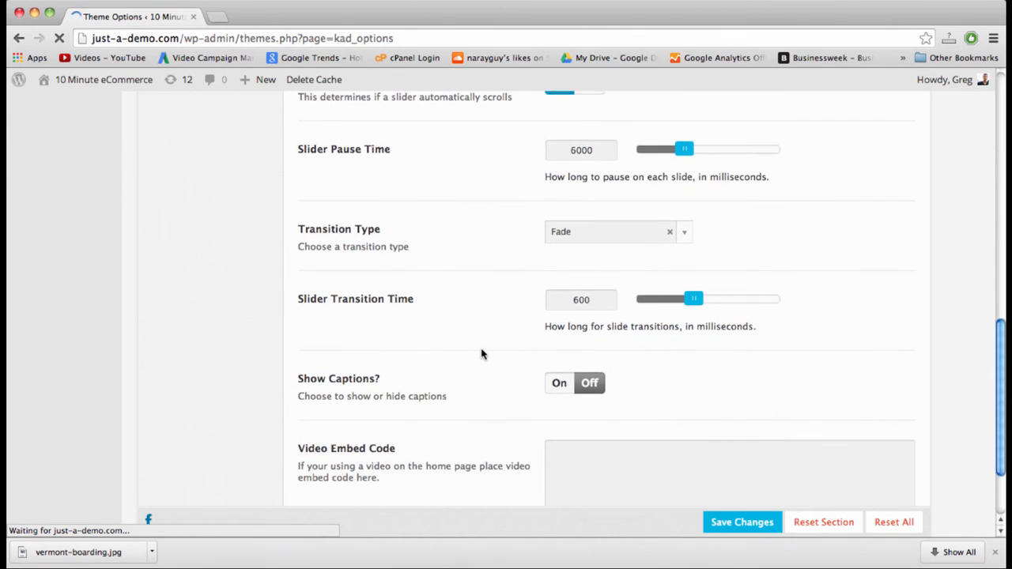
pyautogui.scroll(-2, 482, 355)
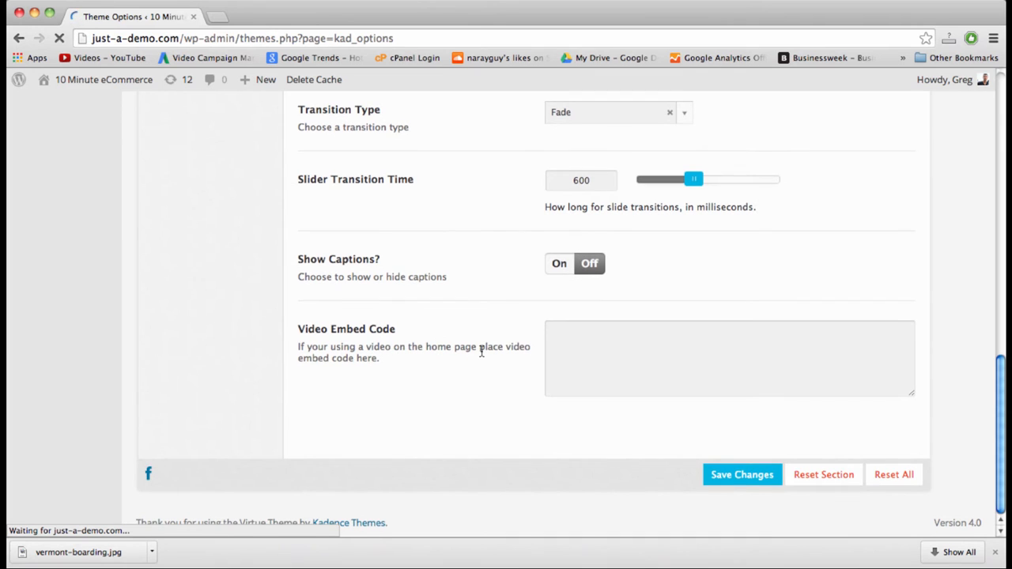
pyautogui.scroll(10, 482, 353)
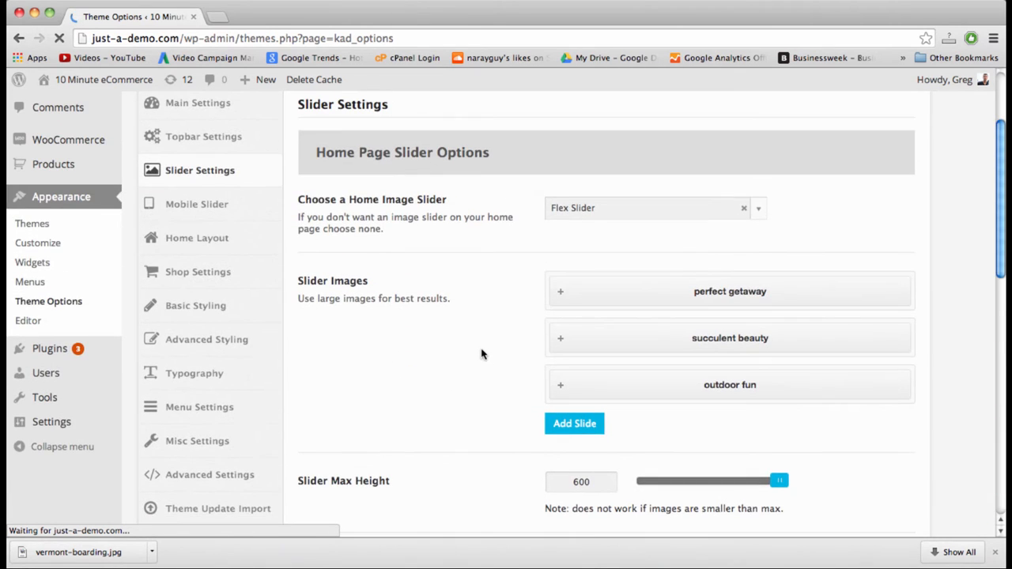
pyautogui.scroll(-10, 481, 352)
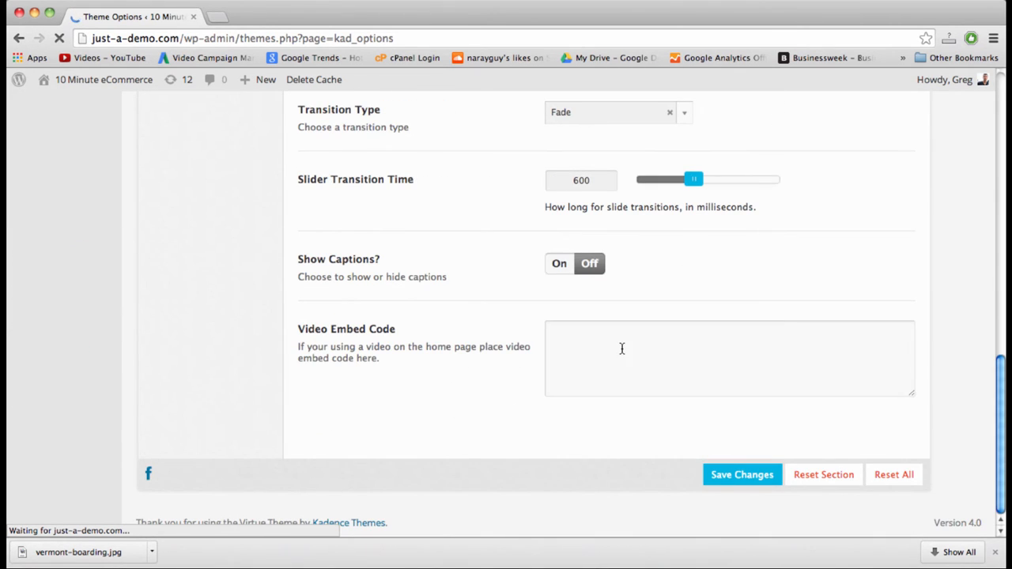
pyautogui.click(622, 348)
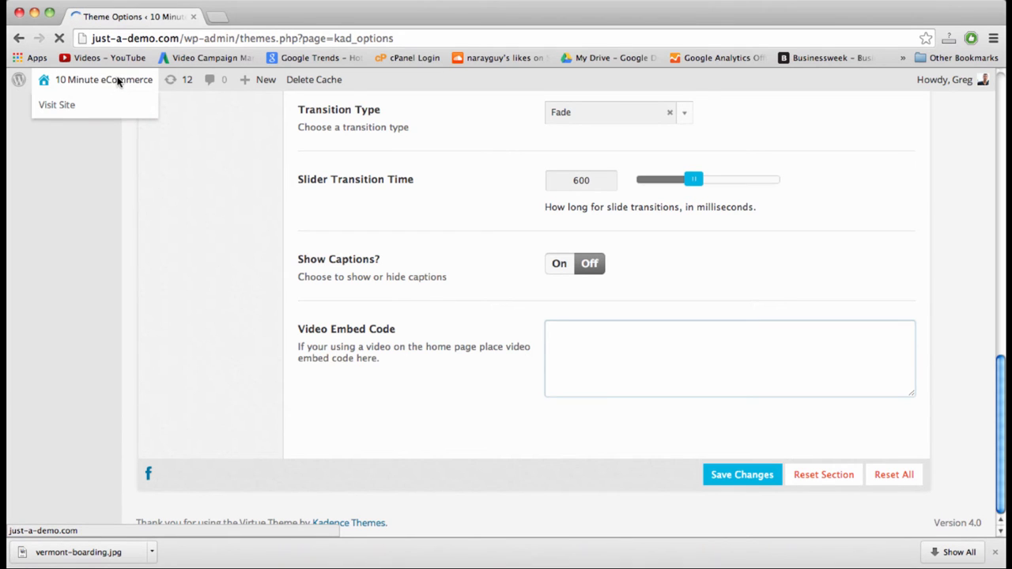
# Open the 10 Minute eCommerce homepage in a new tab and view its slideshow
pyautogui.rightClick(116, 81)
pyautogui.click(127, 82)
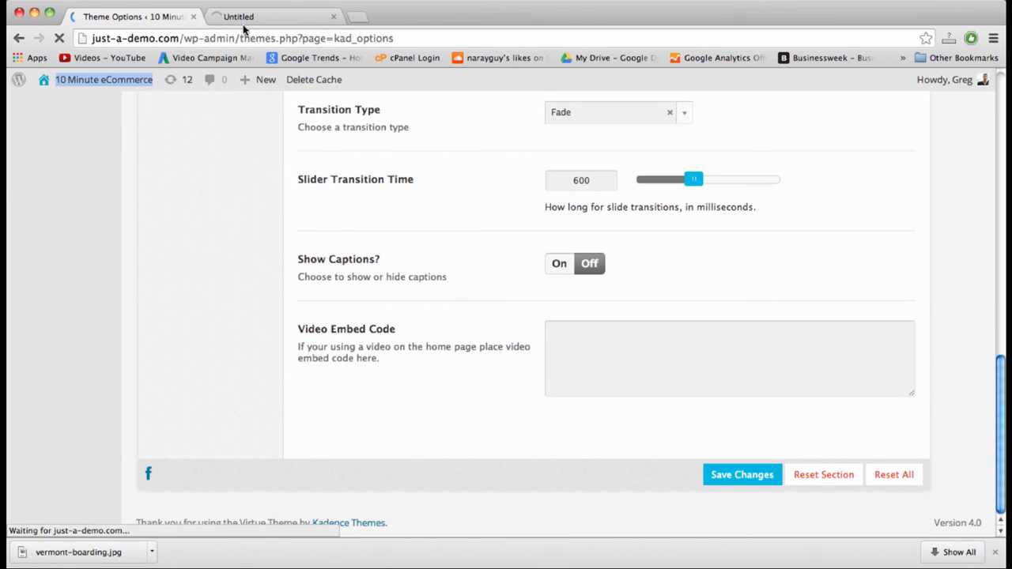
pyautogui.click(265, 21)
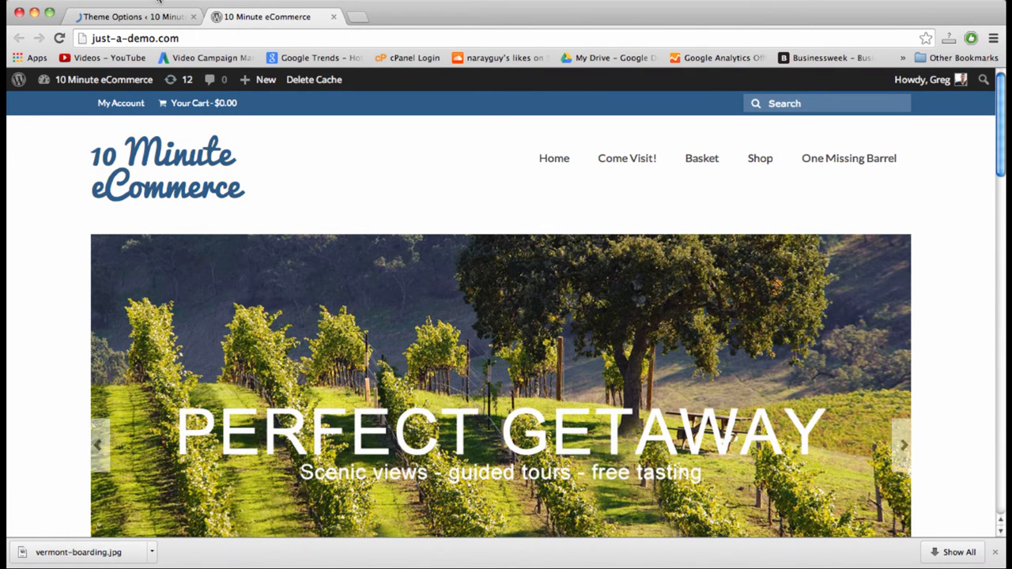
# Return to the Slider Settings, expand the perfect getaway slide and remove its image
pyautogui.click(131, 17)
pyautogui.scroll(15, 675, 303)
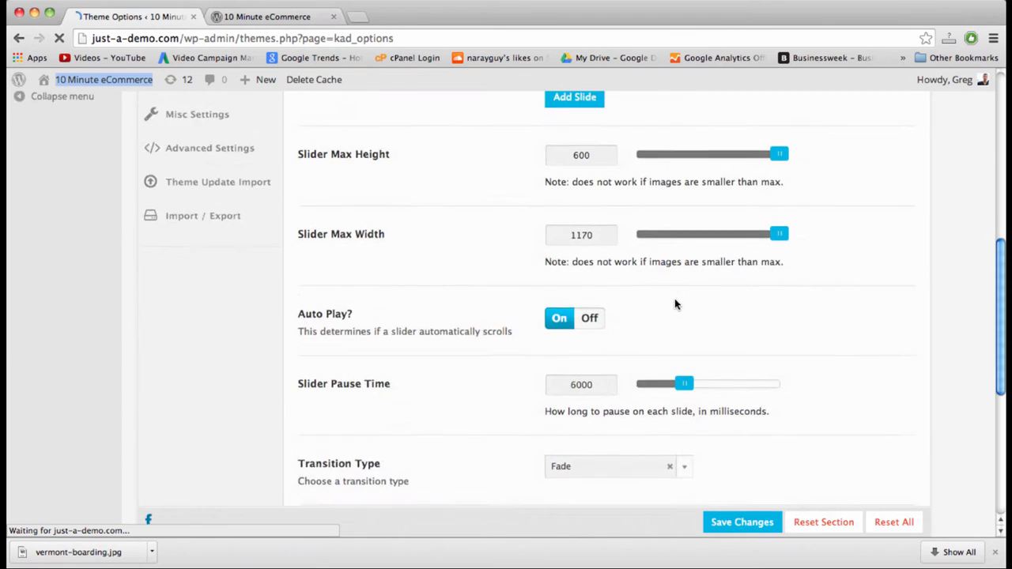
pyautogui.scroll(-3, 675, 303)
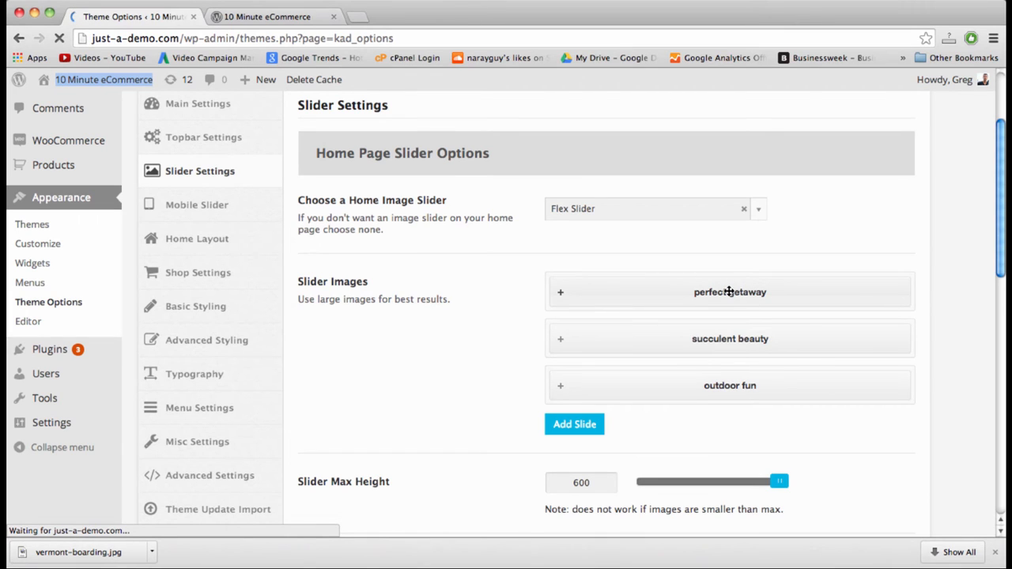
pyautogui.moveTo(729, 292)
pyautogui.mouseDown()
pyautogui.moveTo(728, 392)
pyautogui.moveTo(724, 289)
pyautogui.mouseUp()
pyautogui.click(562, 288)
pyautogui.scroll(-2, 638, 416)
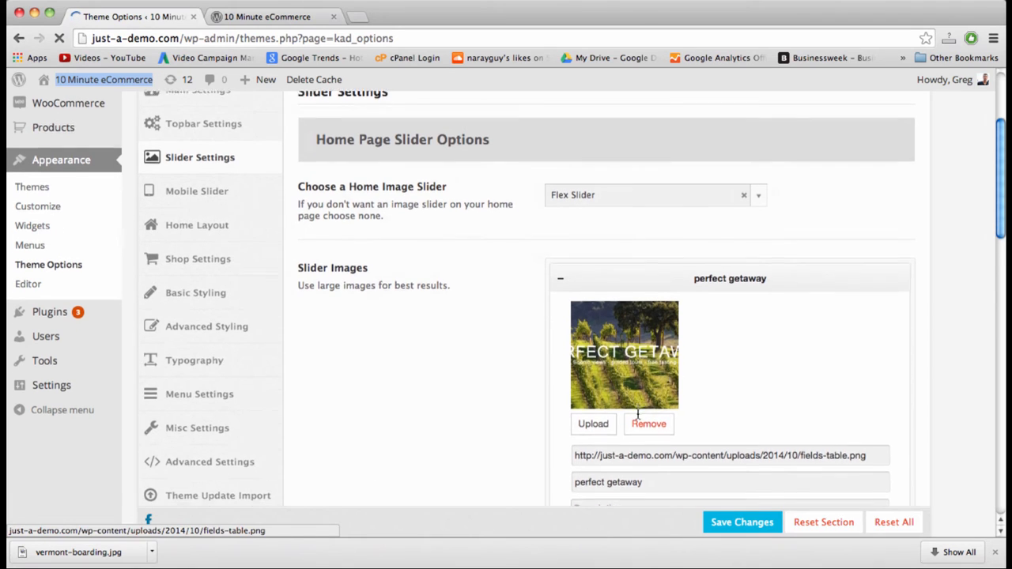
pyautogui.click(648, 368)
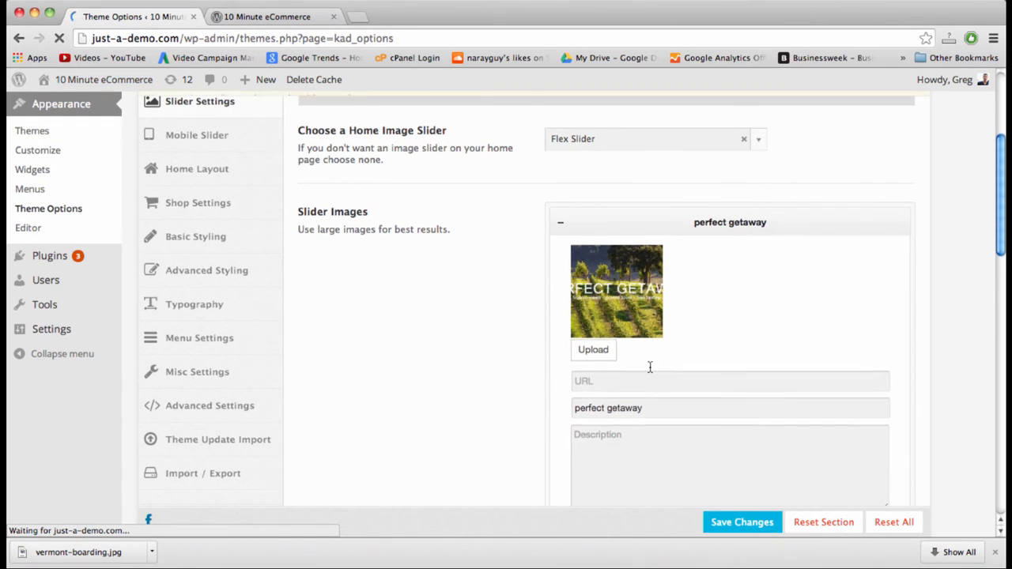
# Set the perfect getaway slide's image to fields-table.png from the Media Library, check its URL and title, and collapse the slide
pyautogui.doubleClick(646, 315)
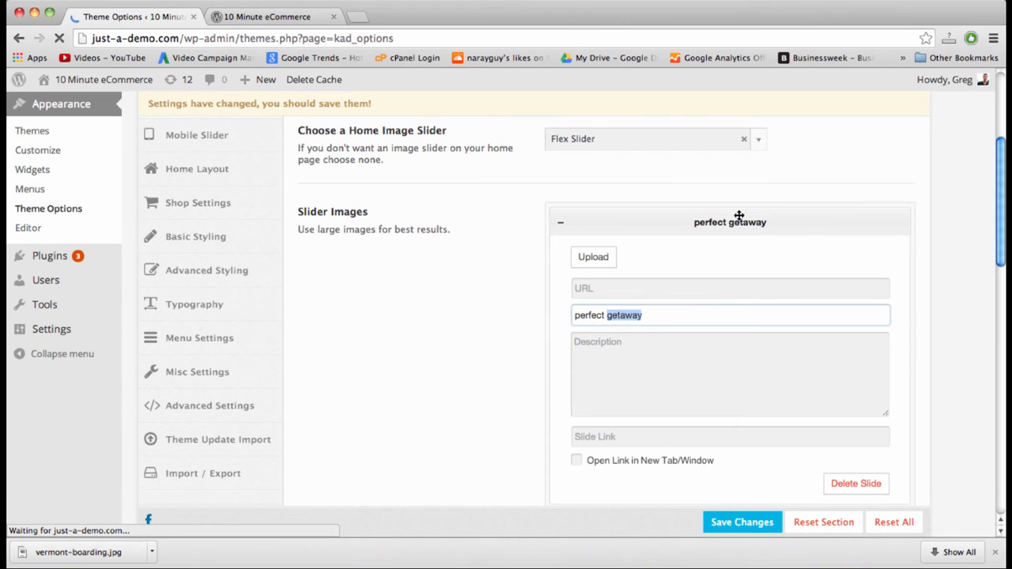
pyautogui.click(692, 320)
pyautogui.click(593, 257)
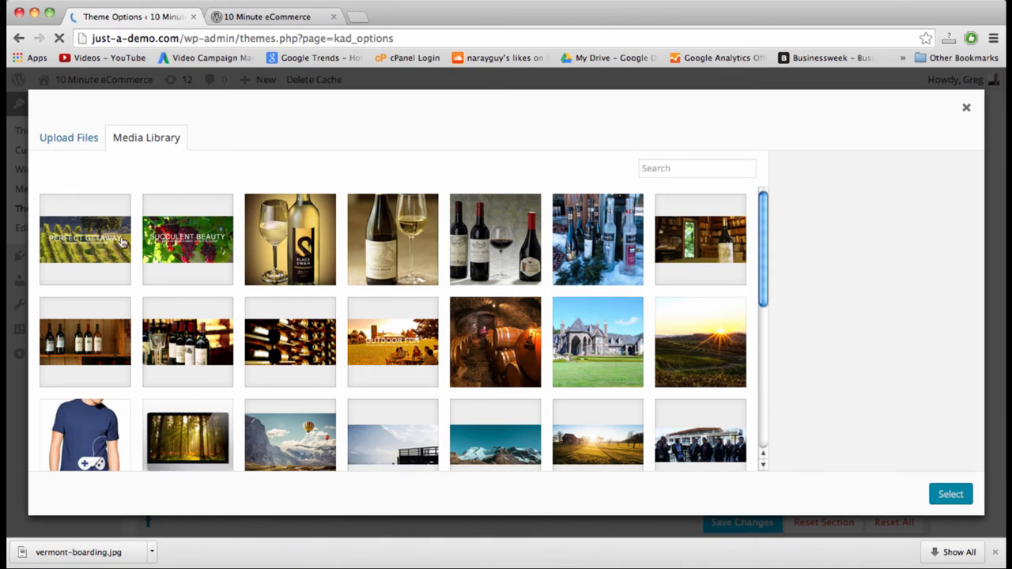
pyautogui.click(83, 250)
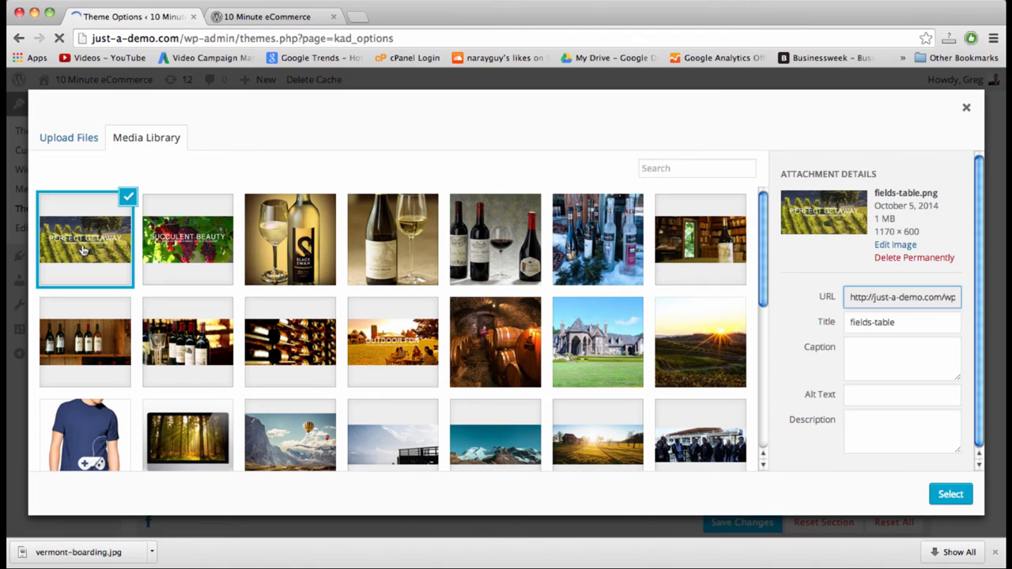
pyautogui.click(951, 494)
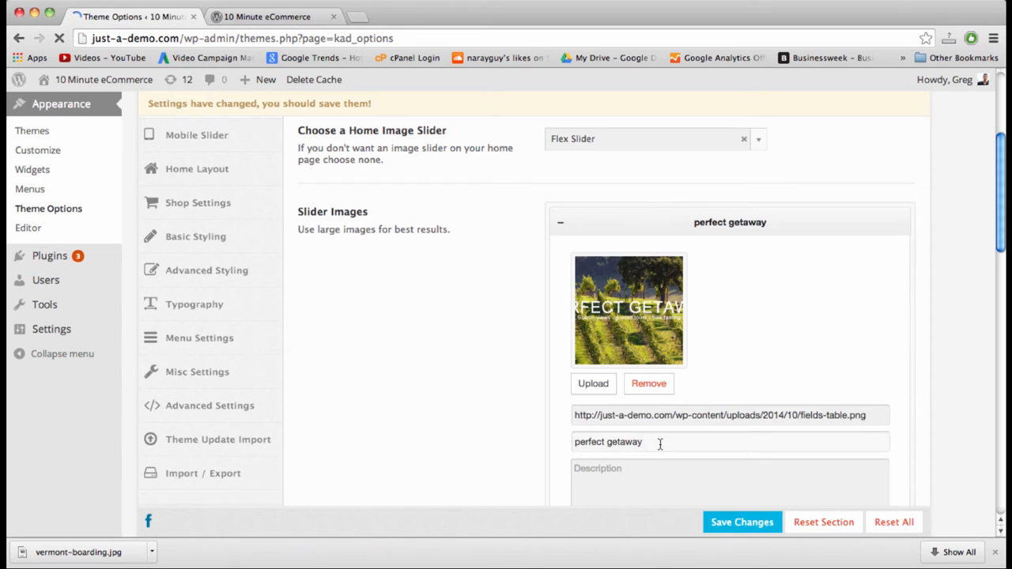
pyautogui.tripleClick(645, 416)
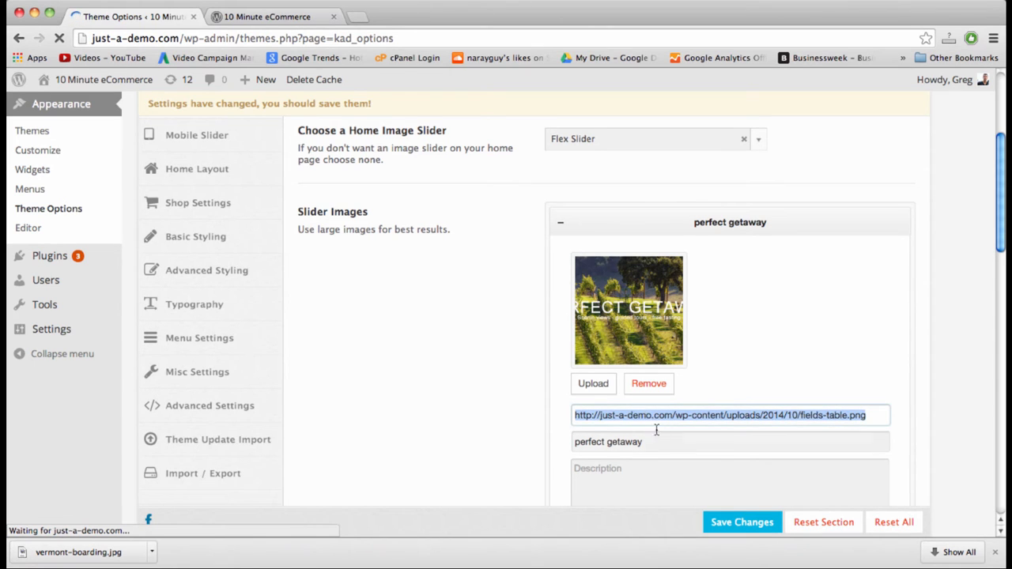
pyautogui.doubleClick(658, 441)
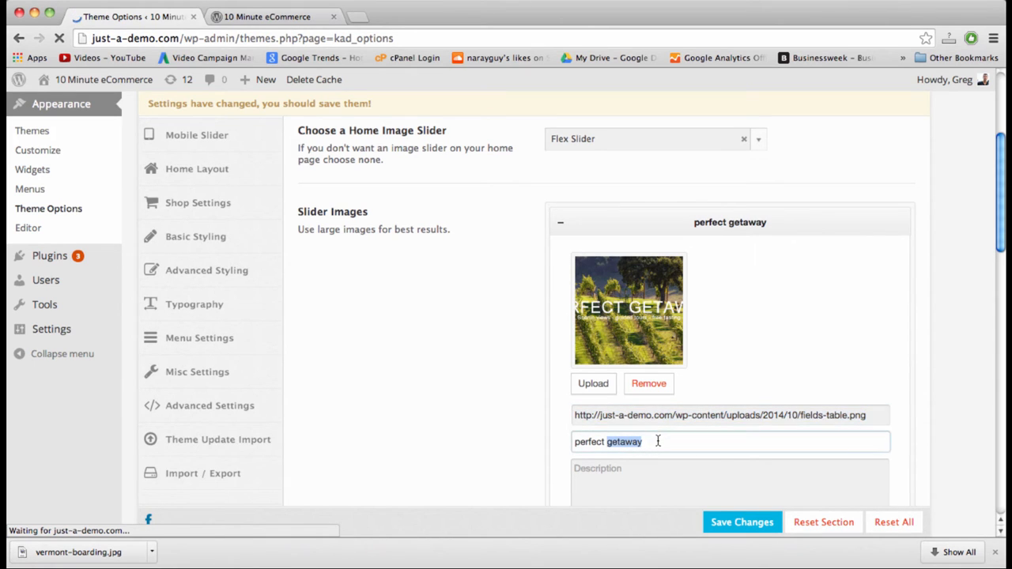
pyautogui.click(564, 224)
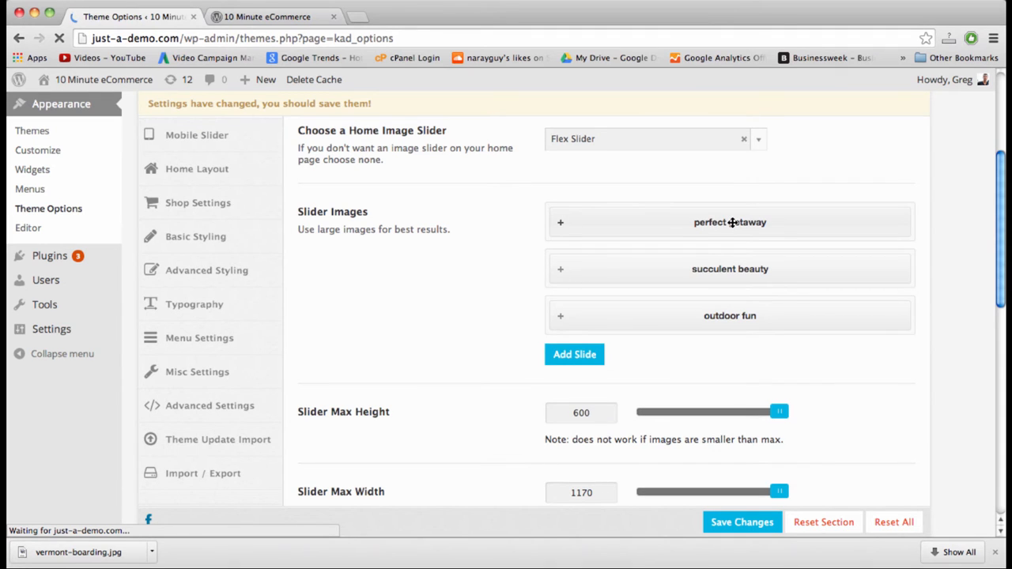
# Expand the succulent beauty and outdoor fun slides in turn to view their settings, collapsing each one again
pyautogui.click(700, 270)
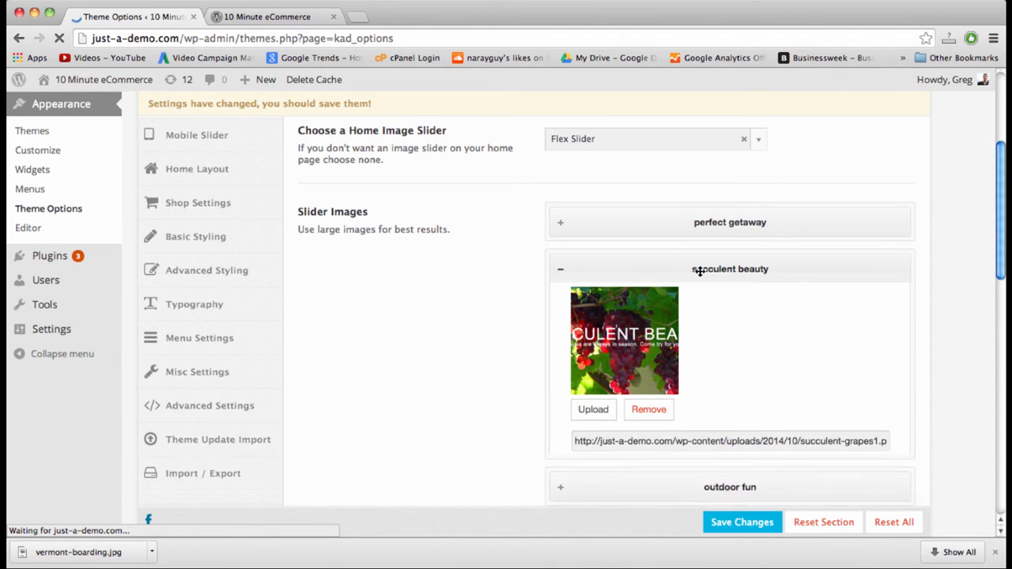
pyautogui.click(713, 270)
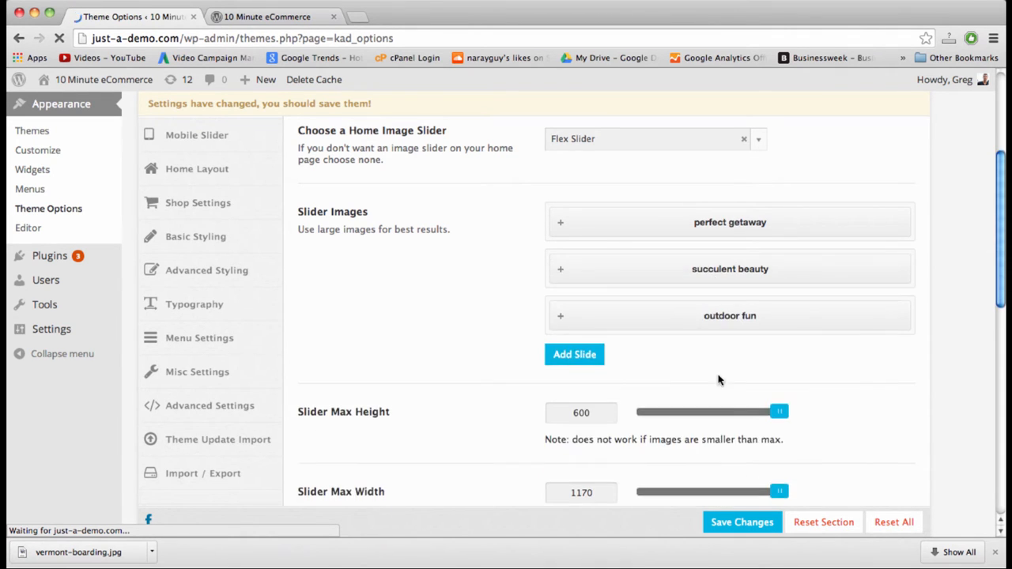
pyautogui.click(721, 316)
pyautogui.click(723, 316)
# View the slideshow on the 10 Minute eCommerce homepage down to the section below it and return to the page top
pyautogui.click(289, 19)
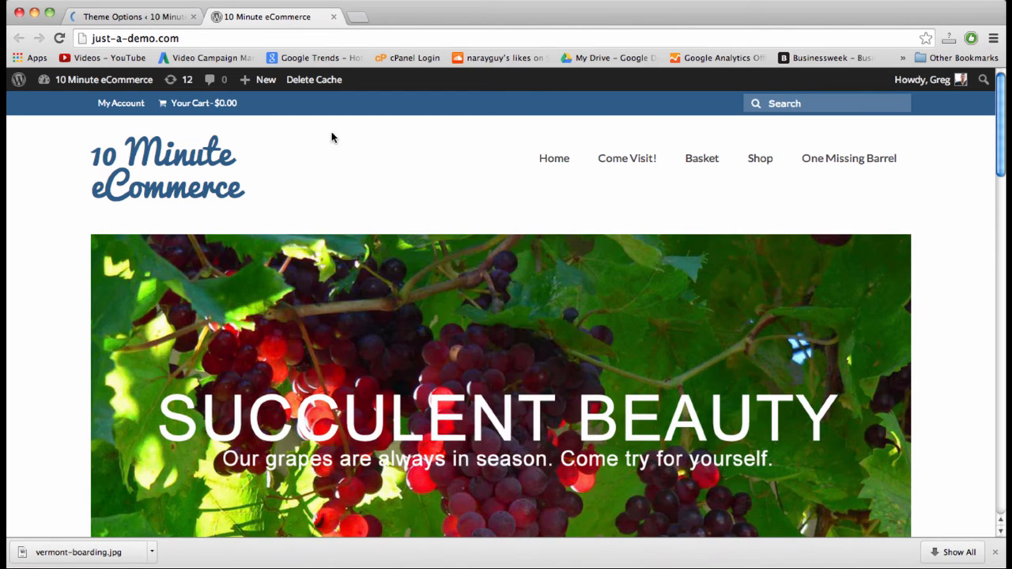
pyautogui.moveTo(374, 281)
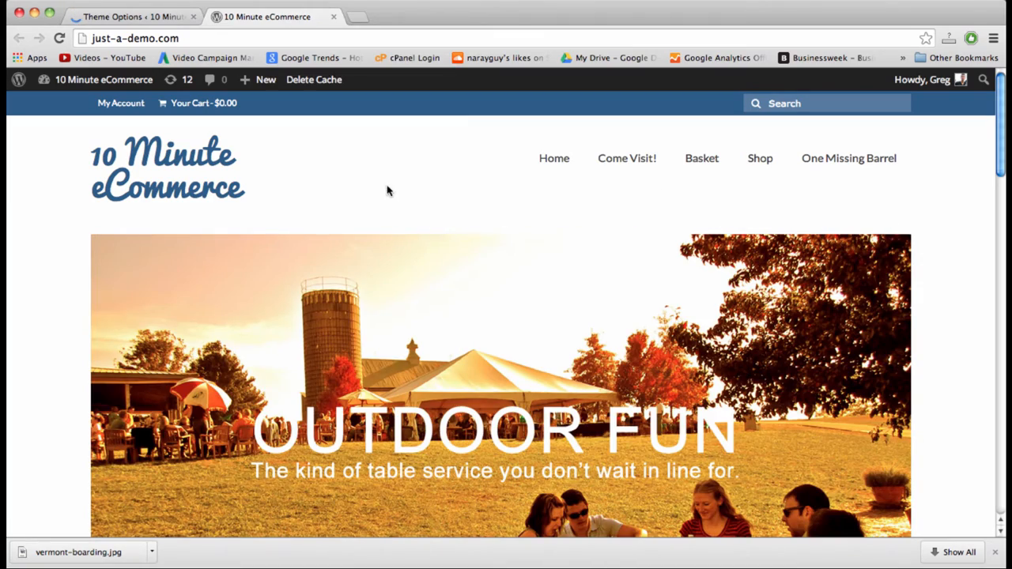
pyautogui.scroll(-3, 84, 422)
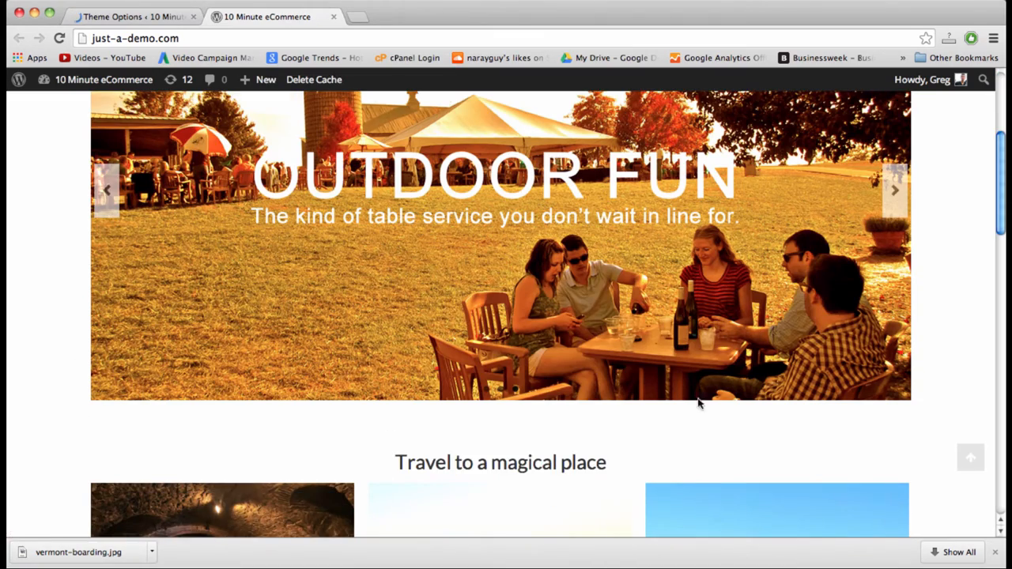
pyautogui.click(970, 457)
# Return to the Slider Settings and set Slider Max Height to 600 and Slider Max Width to 1170, their maximum values
pyautogui.click(139, 17)
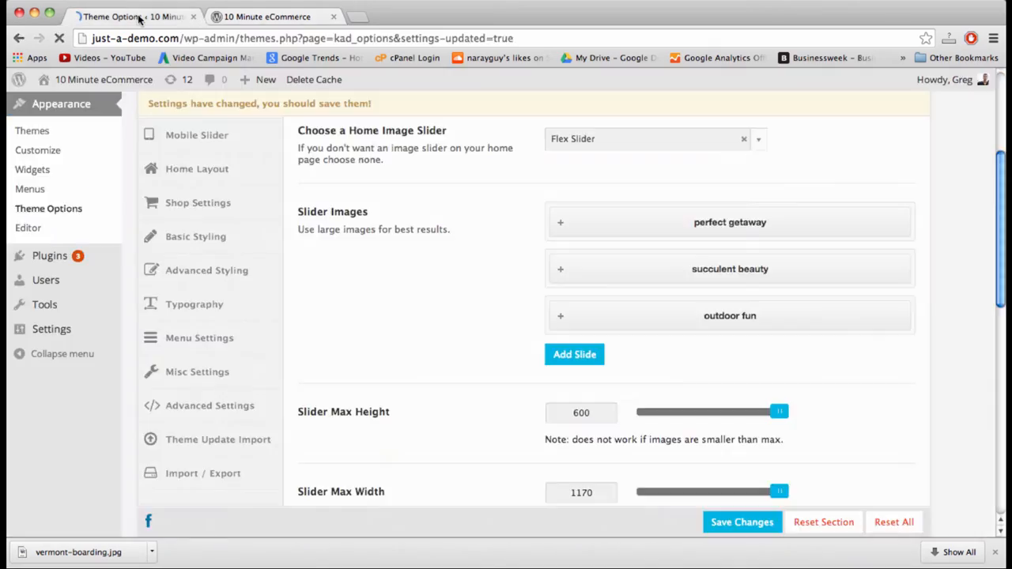
pyautogui.scroll(-3, 560, 355)
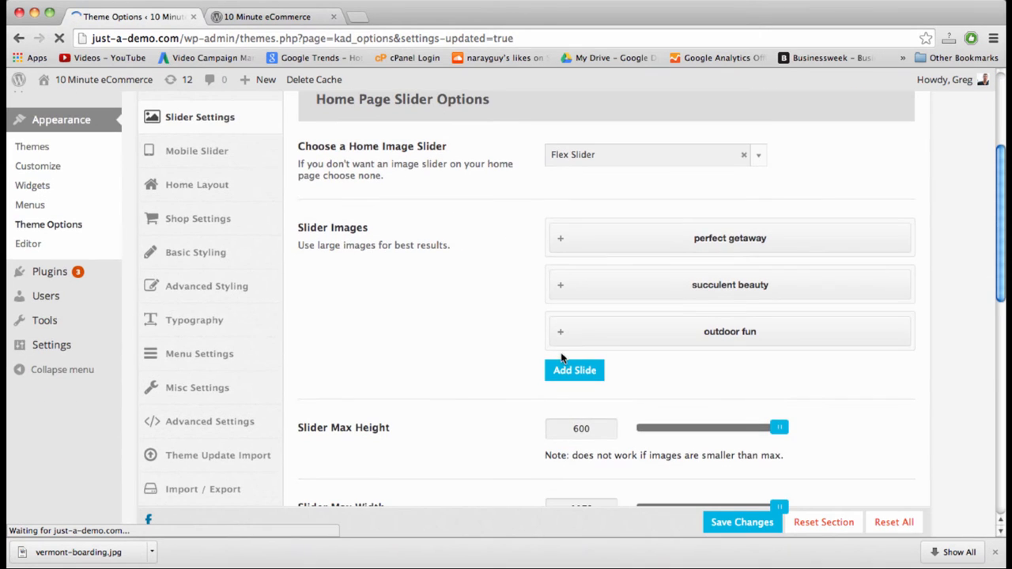
pyautogui.scroll(-3, 440, 271)
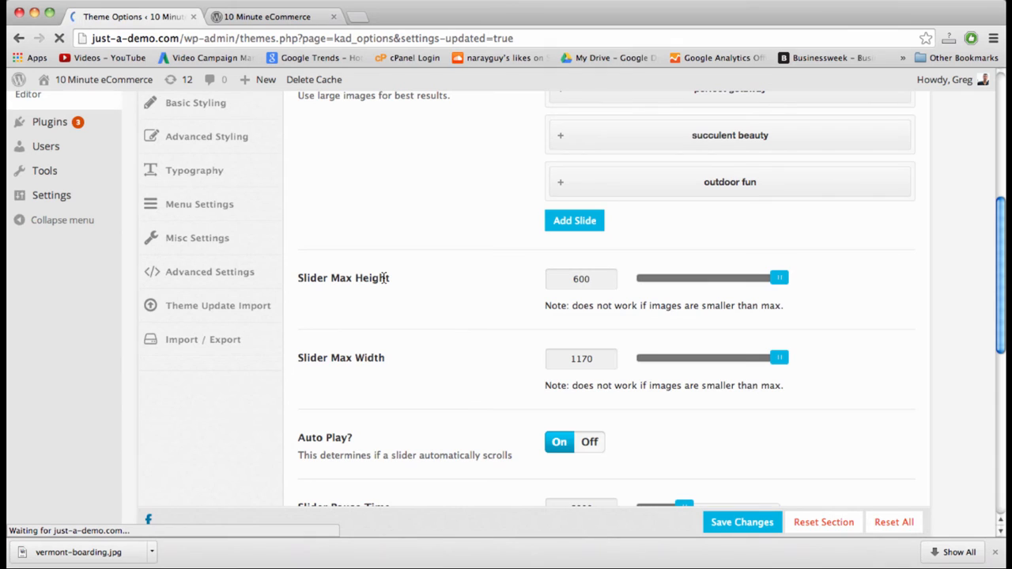
pyautogui.click(589, 279)
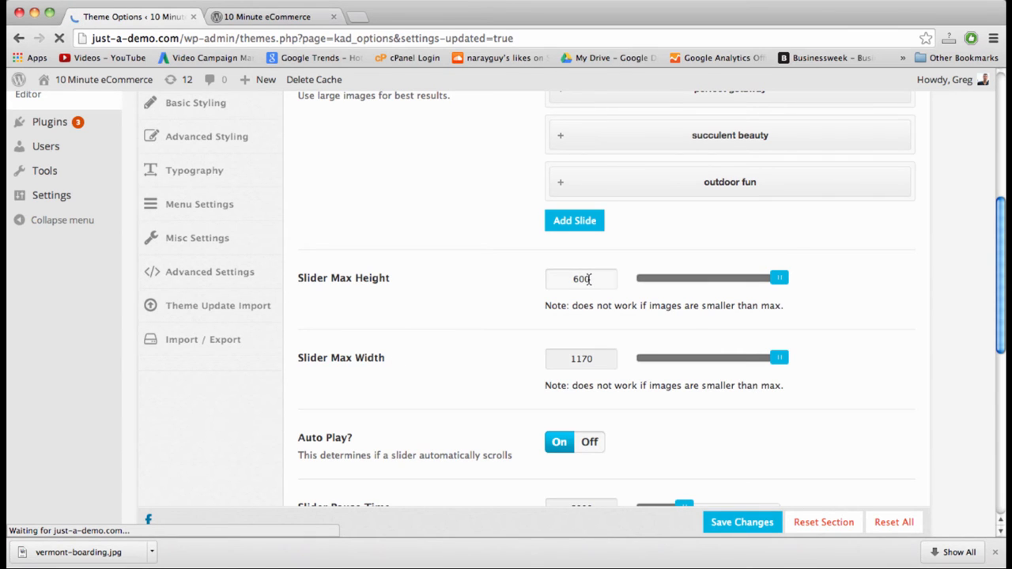
pyautogui.doubleClick(589, 279)
pyautogui.moveTo(774, 280); pyautogui.dragTo(810, 282)
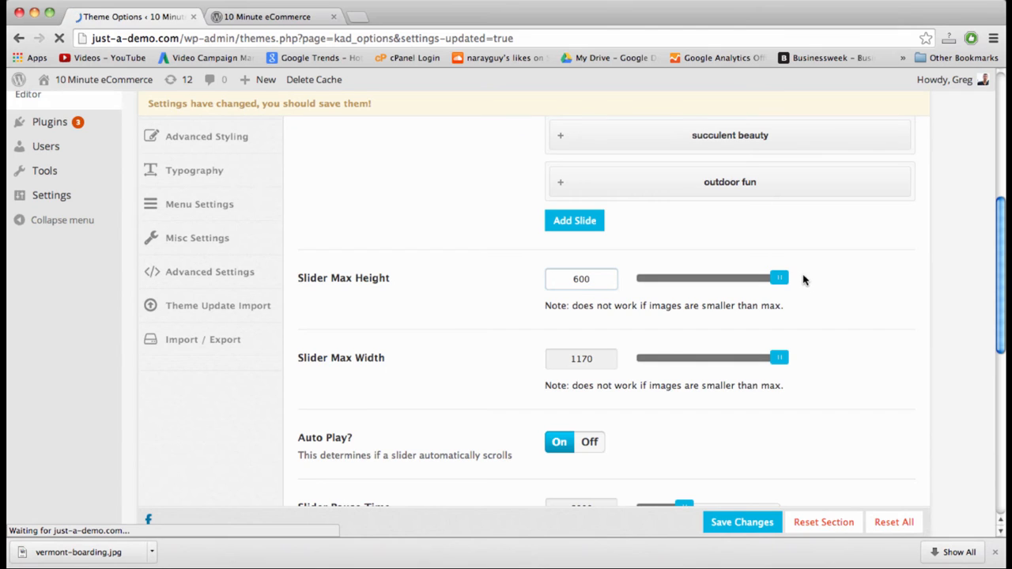
pyautogui.moveTo(782, 362); pyautogui.dragTo(816, 363)
# Compare the homepage slideshow with the Slider Settings and examine the notes on image size under Slider Max Height and Slider Max Width
pyautogui.click(253, 17)
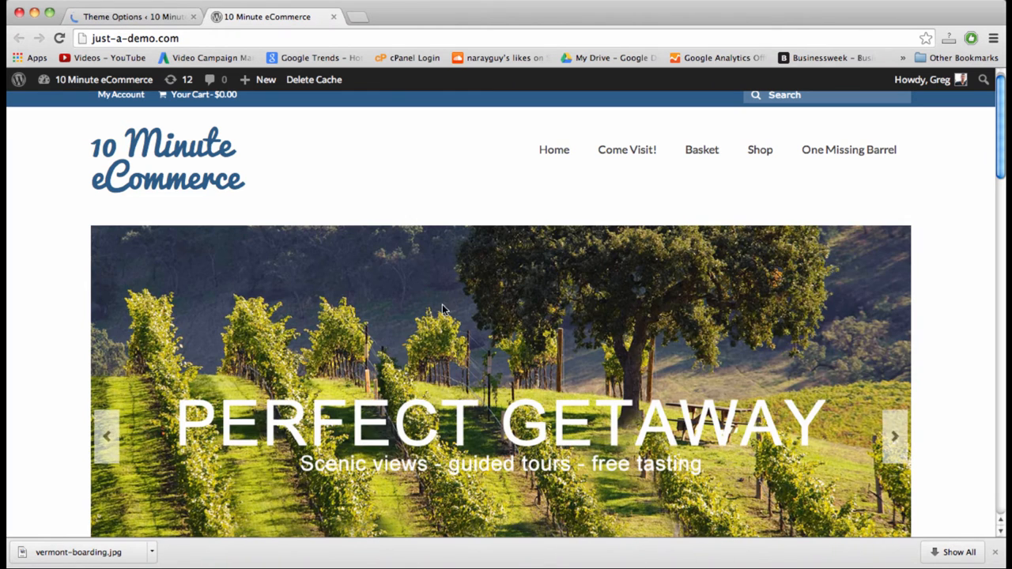
pyautogui.click(101, 17)
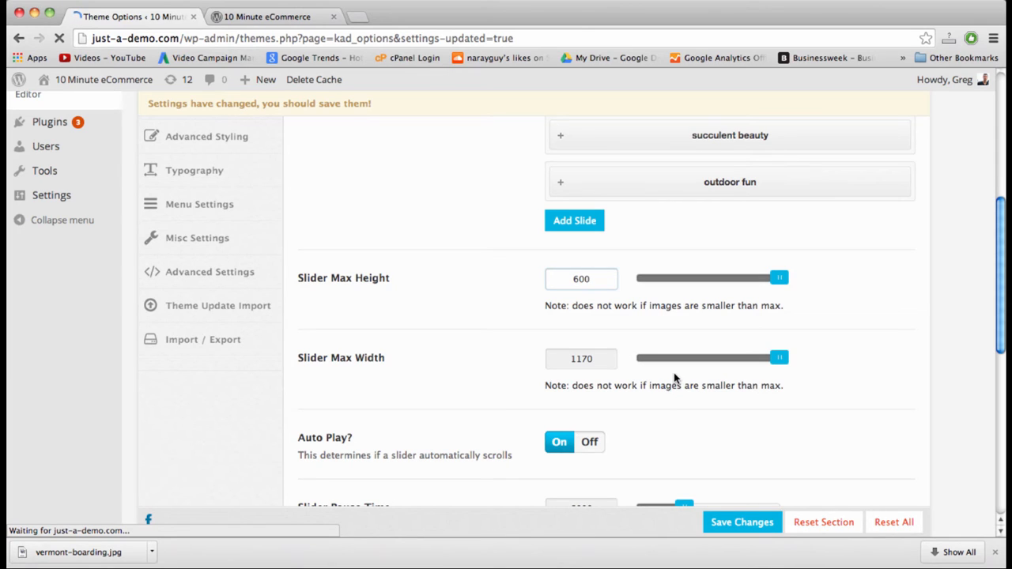
pyautogui.doubleClick(655, 386)
pyautogui.click(655, 386)
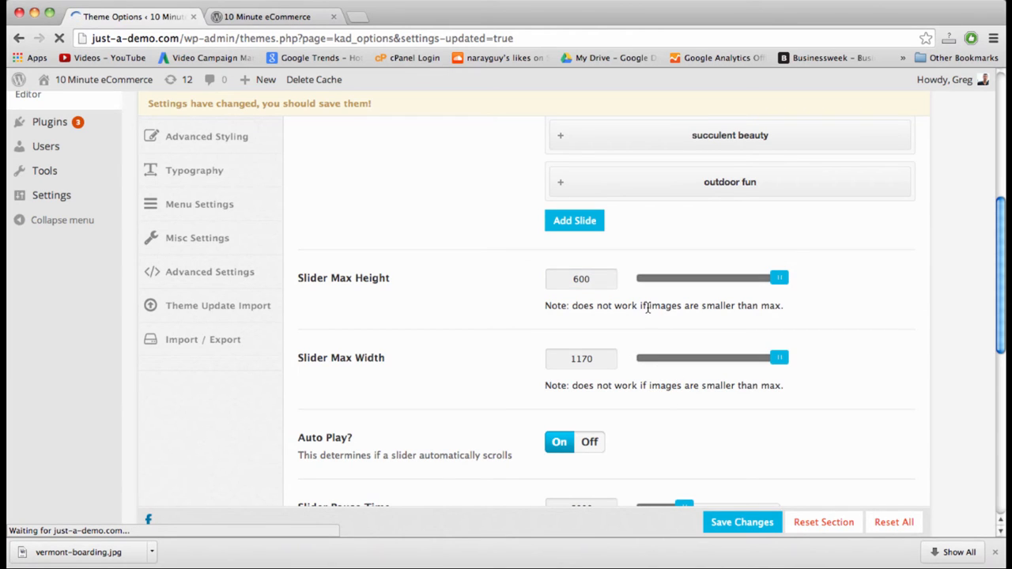
pyautogui.doubleClick(649, 305)
pyautogui.click(669, 306)
pyautogui.tripleClick(683, 306)
pyautogui.click(674, 306)
pyautogui.doubleClick(674, 306)
pyautogui.moveTo(788, 279)
pyautogui.mouseDown()
pyautogui.moveTo(763, 278)
pyautogui.moveTo(795, 287)
pyautogui.mouseUp()
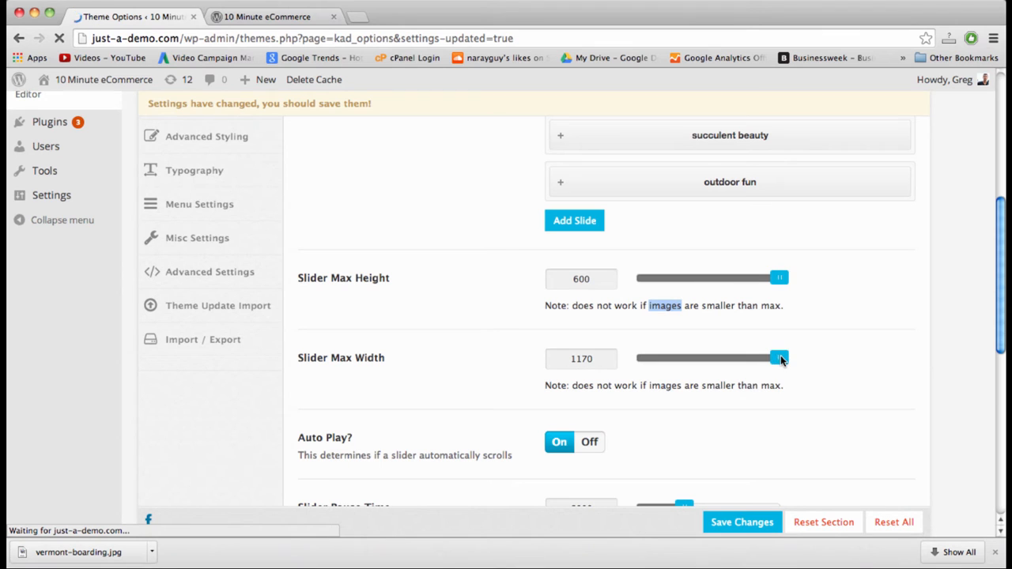
# Examine how the slide images fill the slideshow area on the 10 Minute eCommerce homepage
pyautogui.click(318, 15)
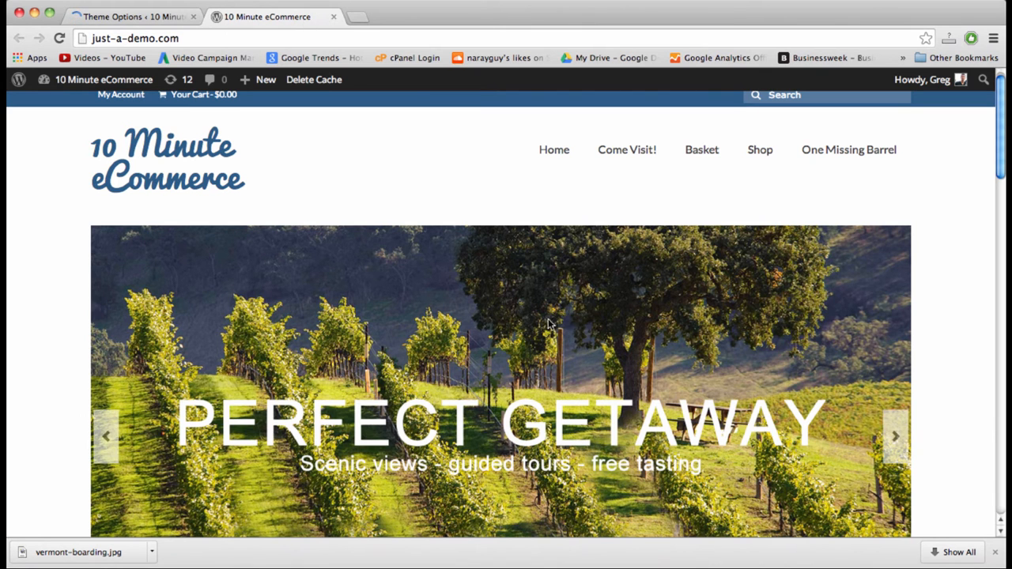
pyautogui.scroll(-3, 452, 272)
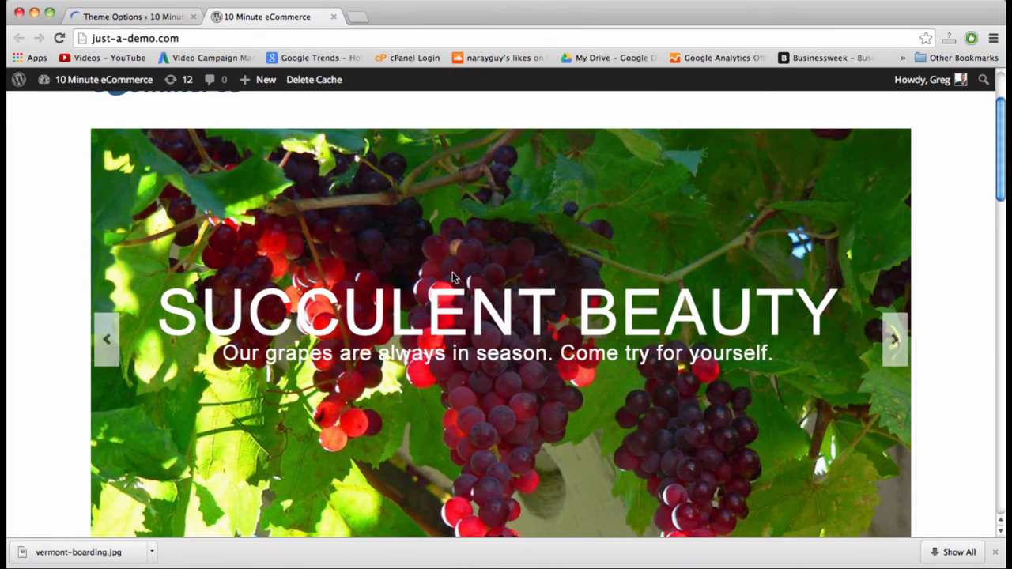
pyautogui.scroll(3, 514, 317)
pyautogui.scroll(-3, 514, 313)
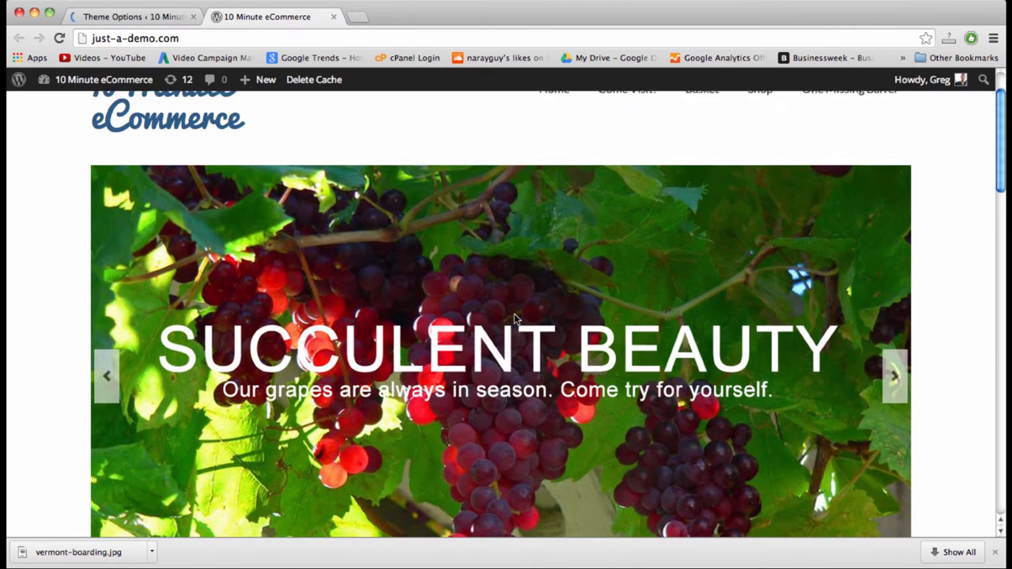
pyautogui.scroll(1, 556, 155)
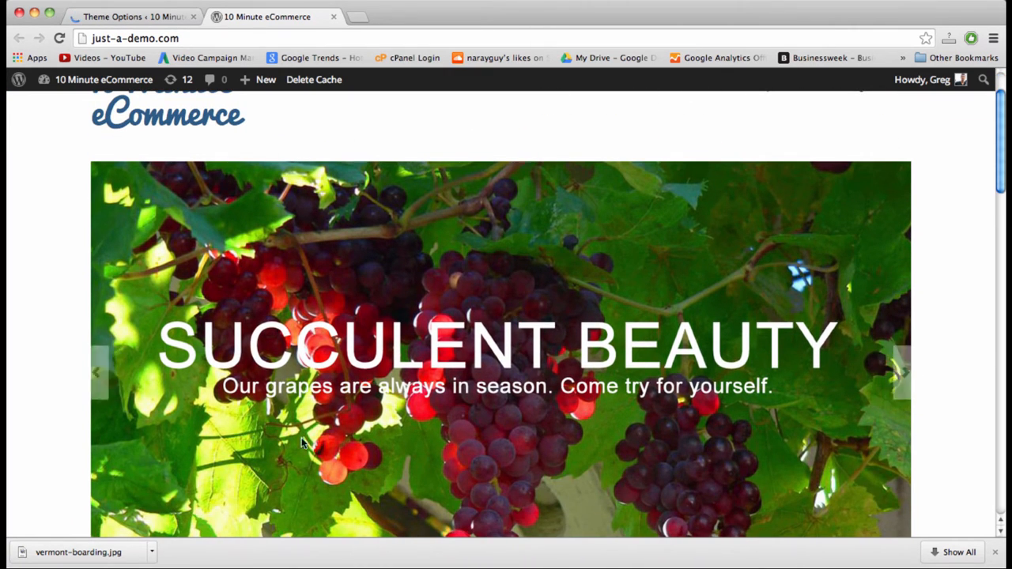
pyautogui.scroll(2, 436, 132)
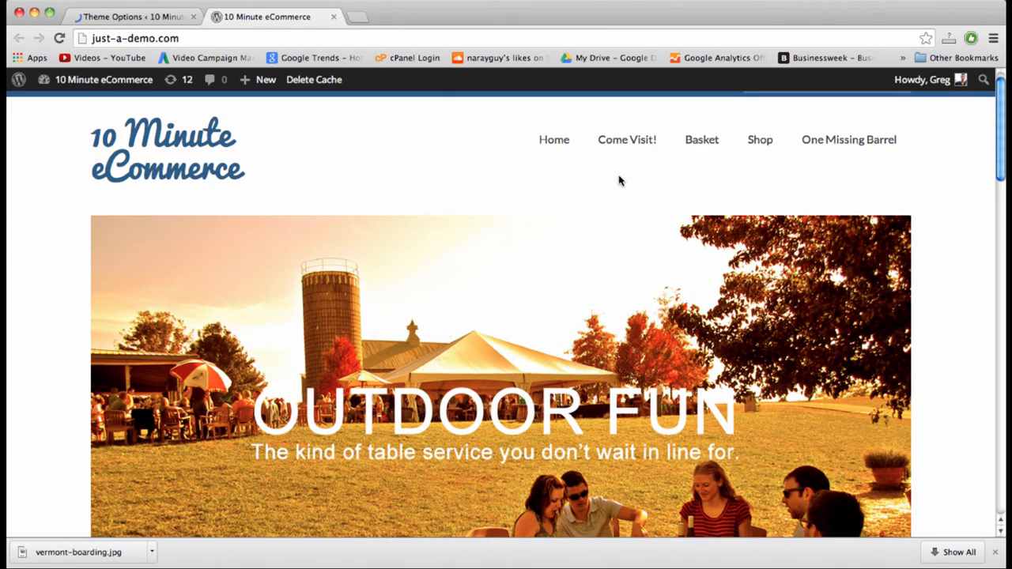
pyautogui.scroll(-1, 641, 239)
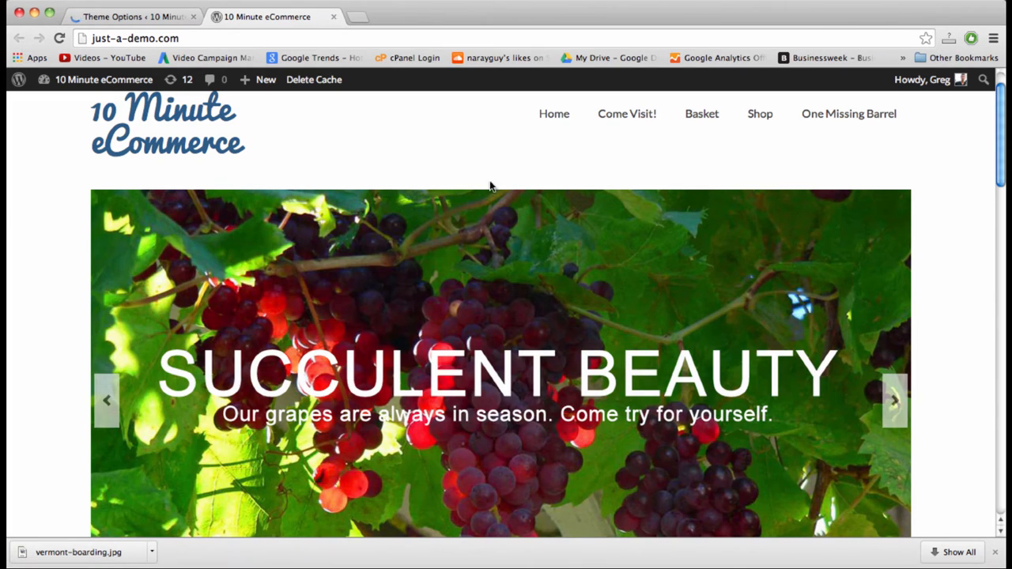
pyautogui.click(155, 17)
pyautogui.click(270, 20)
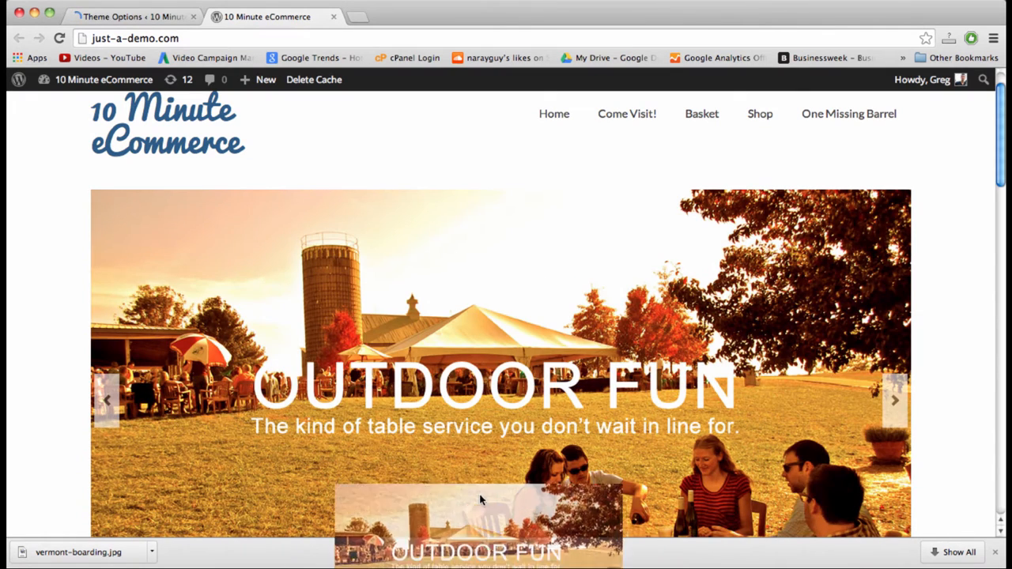
# Switch to gathering-winery.png in Photoshop, inspect its pixel width and height in Image Size, and close the dialog without changes
pyautogui.moveTo(466, 557)
pyautogui.moveTo(466, 553); pyautogui.dragTo(449, 178)
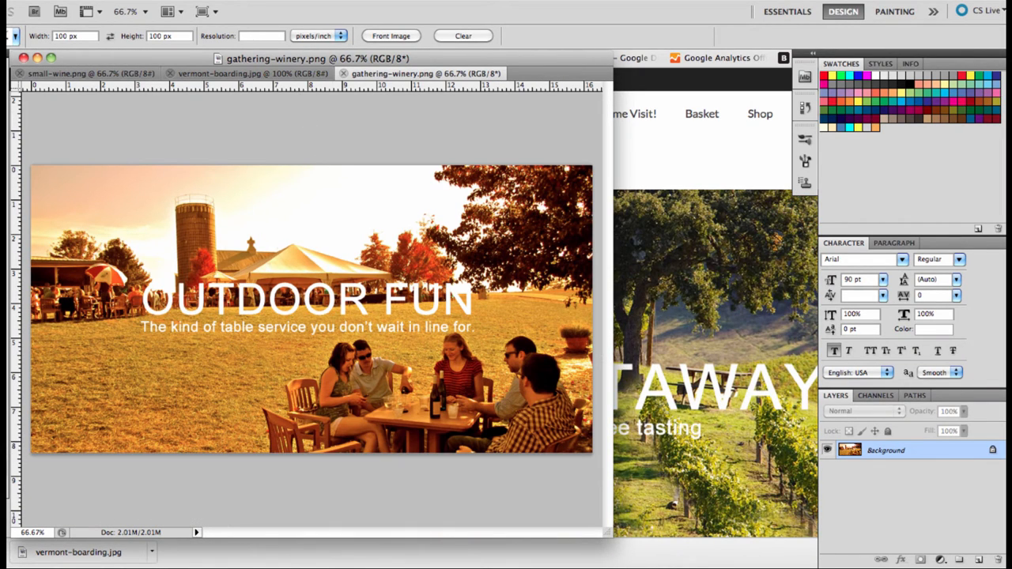
pyautogui.click(158, 1)
pyautogui.click(229, 115)
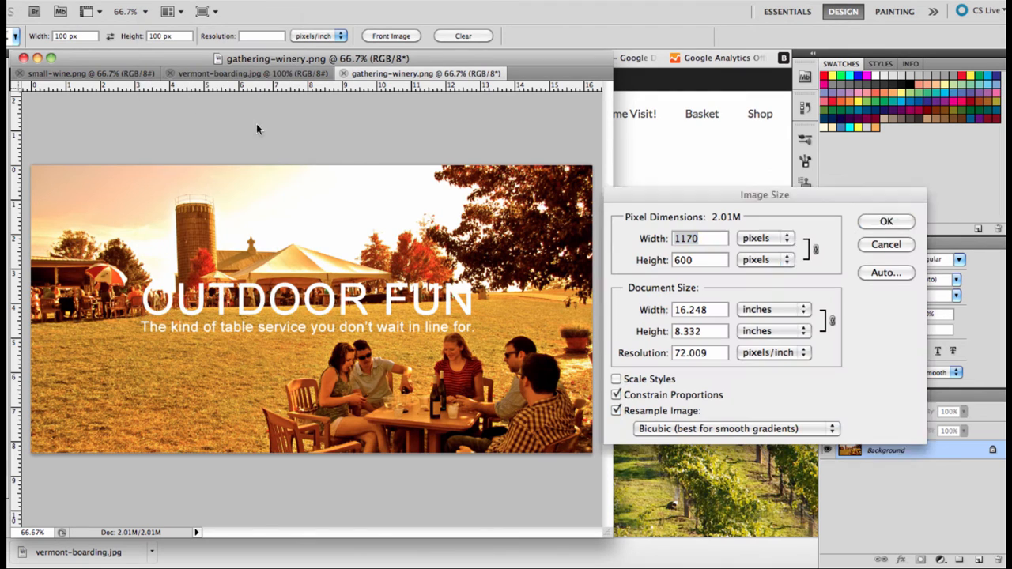
pyautogui.click(704, 239)
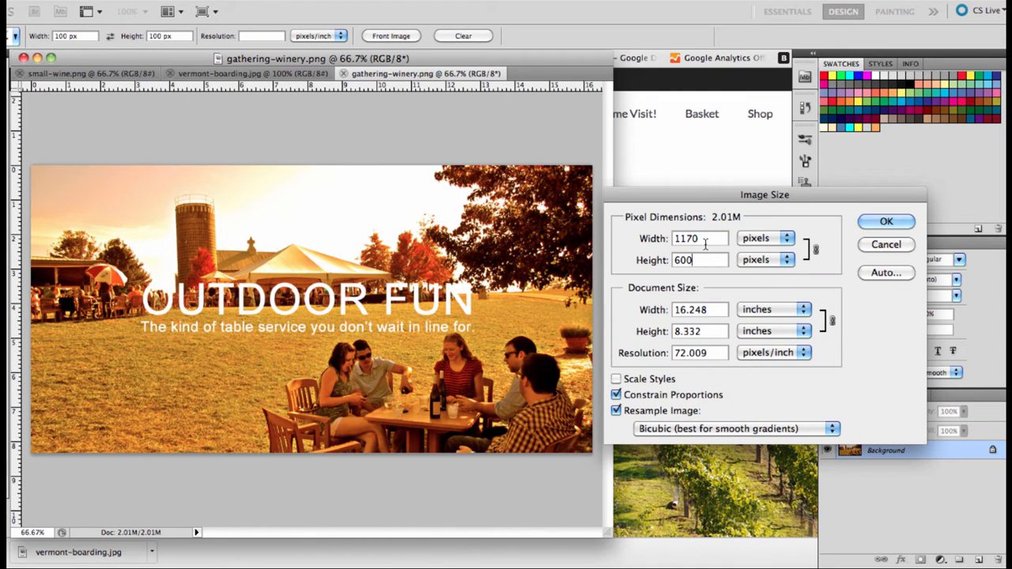
pyautogui.click(704, 260)
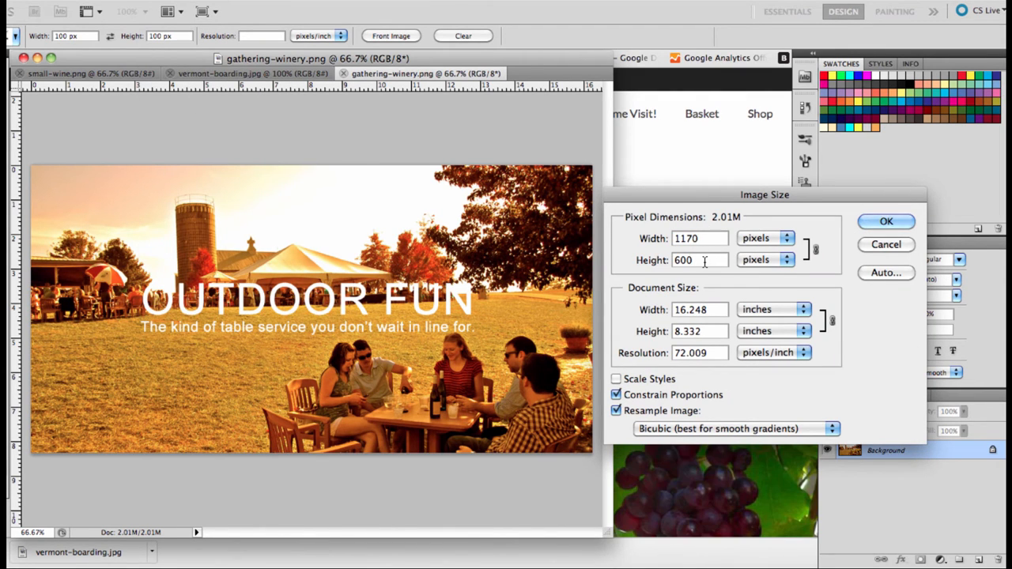
pyautogui.click(883, 245)
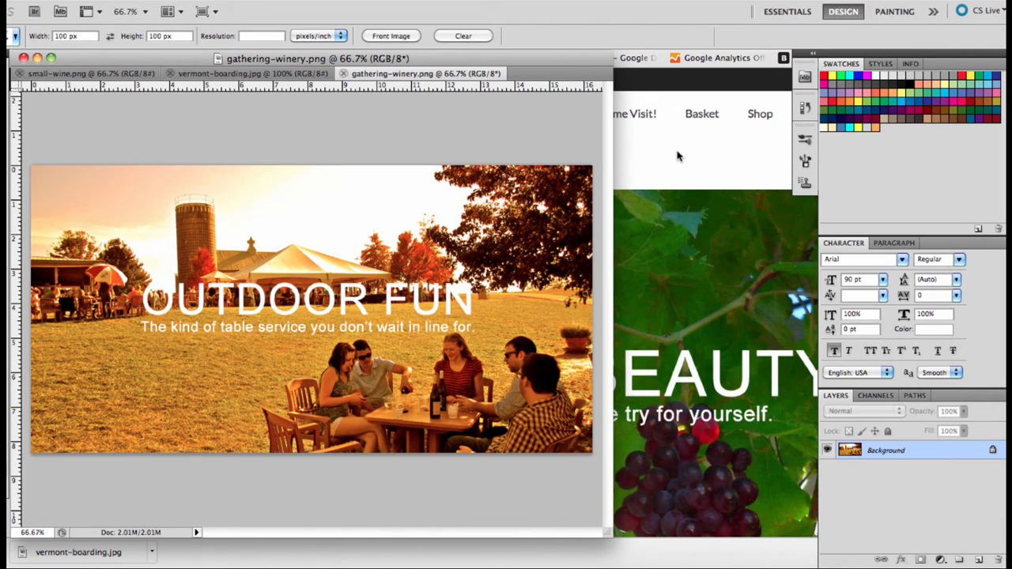
# Switch back to the browser and check the Slider Max Width and Slider Max Height values in the theme's Slider Settings
pyautogui.click(677, 157)
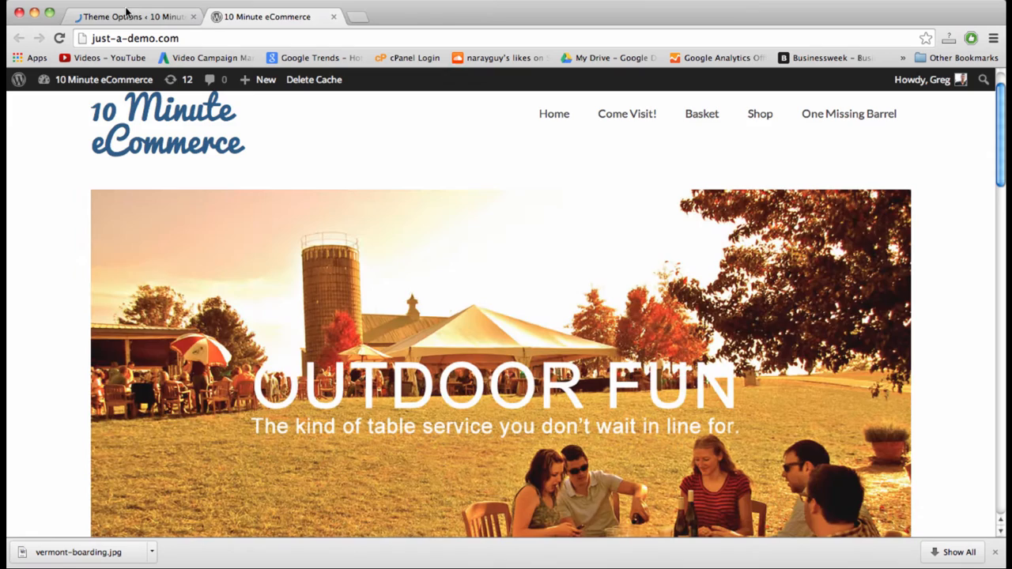
pyautogui.click(88, 14)
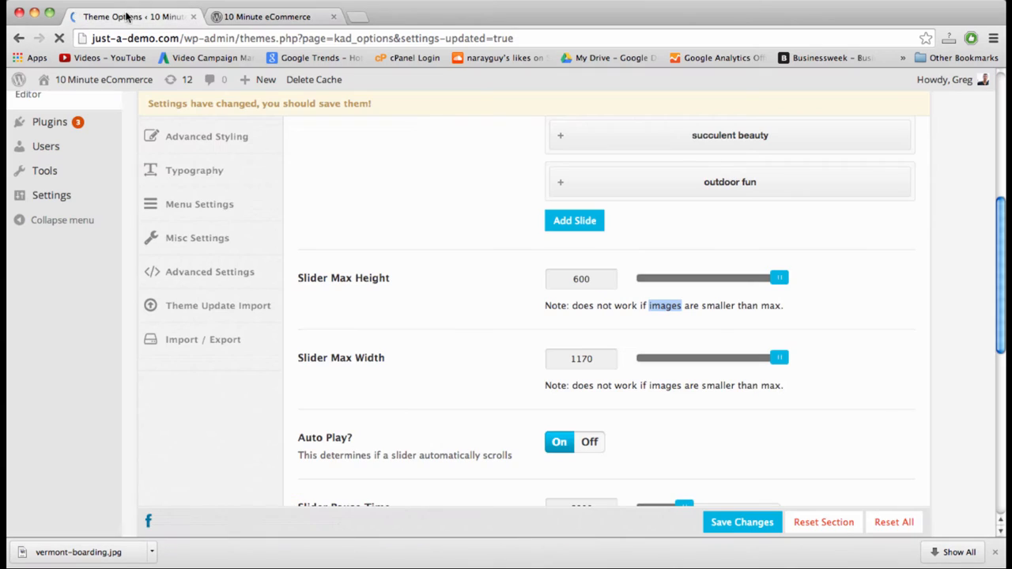
pyautogui.doubleClick(585, 359)
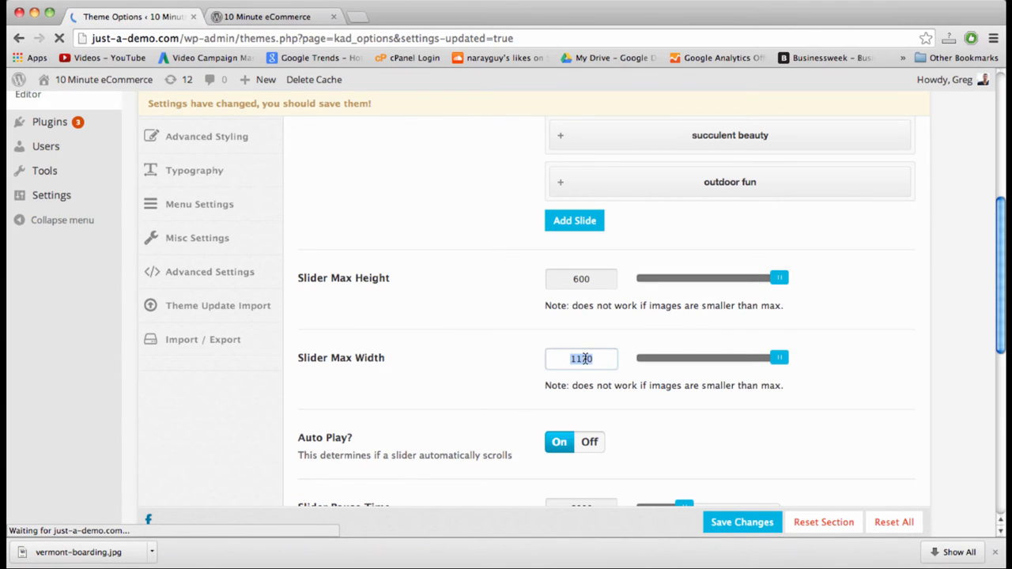
pyautogui.doubleClick(579, 281)
# Review the available home image slider types and choose Flex Slider for the home page
pyautogui.scroll(10, 863, 318)
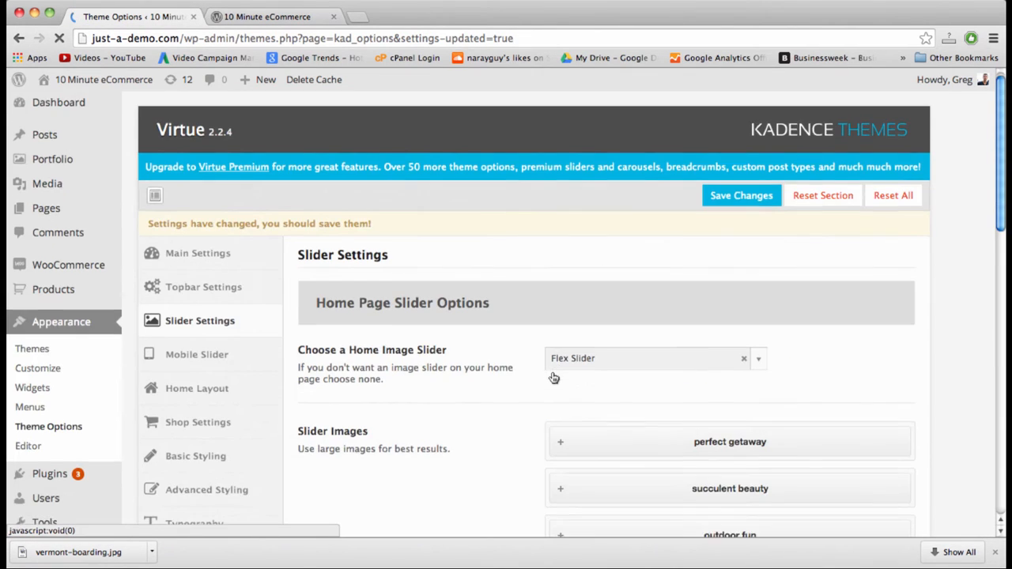
pyautogui.scroll(-1, 554, 372)
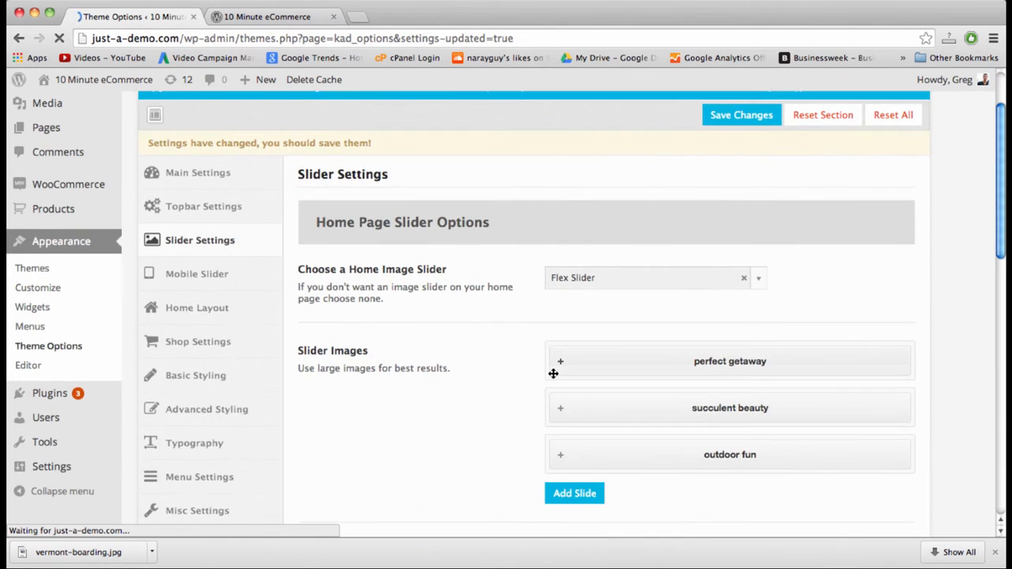
pyautogui.click(759, 281)
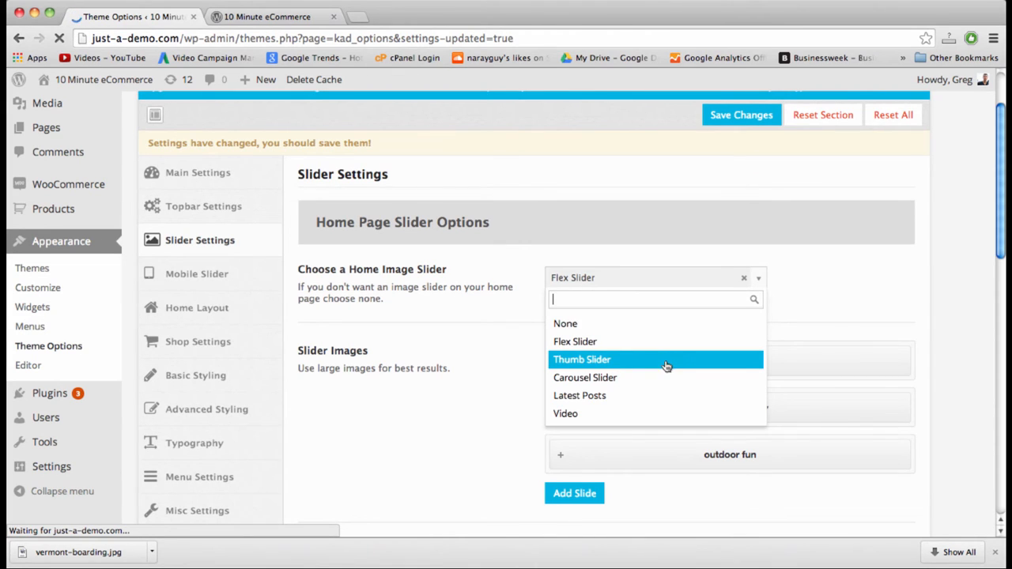
pyautogui.click(620, 343)
# Examine the remaining slider options, including Slider Pause Time, the Transition Type choices, Slider Transition Time, Show Captions and Video Embed Code
pyautogui.scroll(-2, 839, 301)
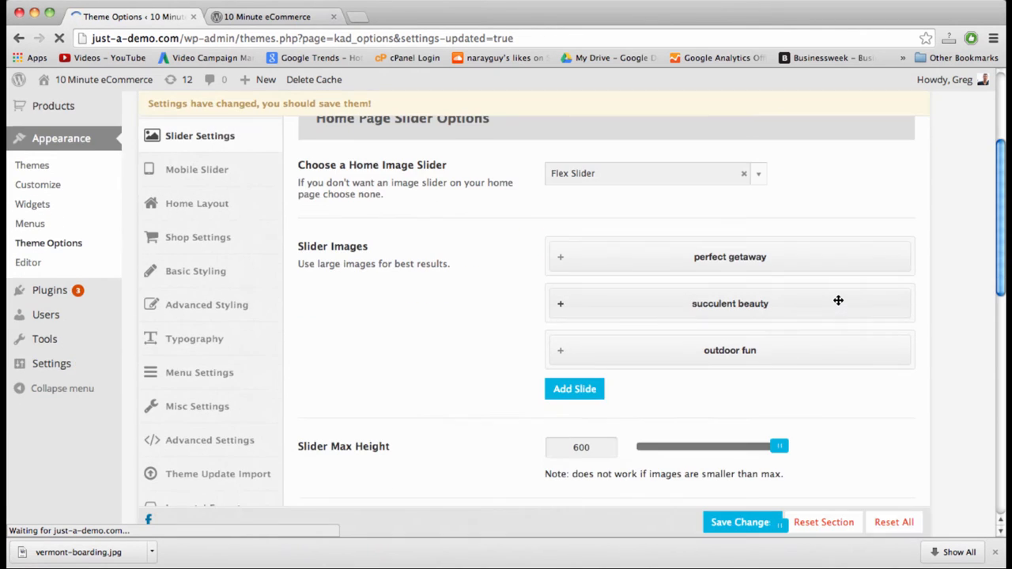
pyautogui.scroll(-2, 501, 276)
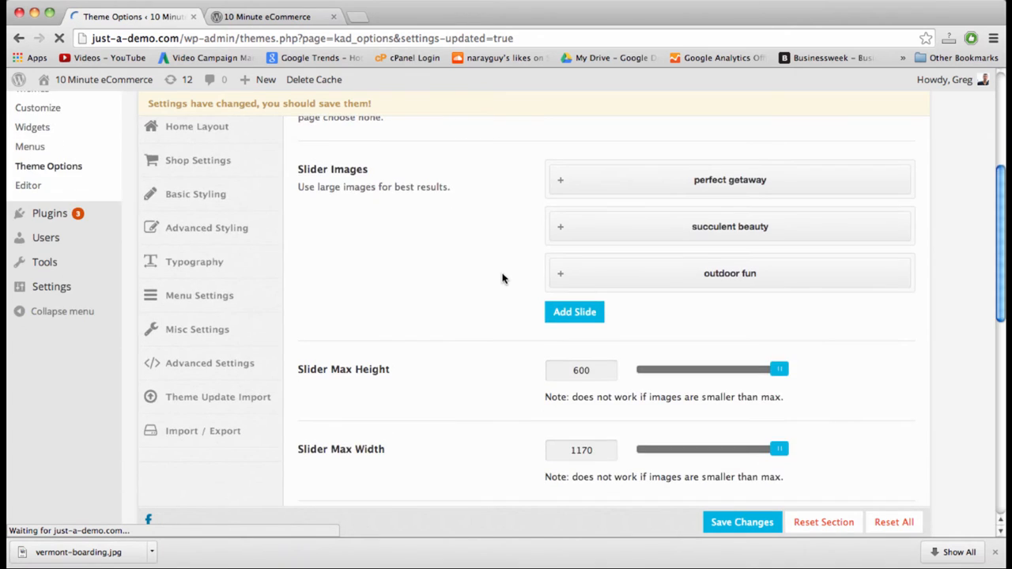
pyautogui.scroll(-4, 501, 277)
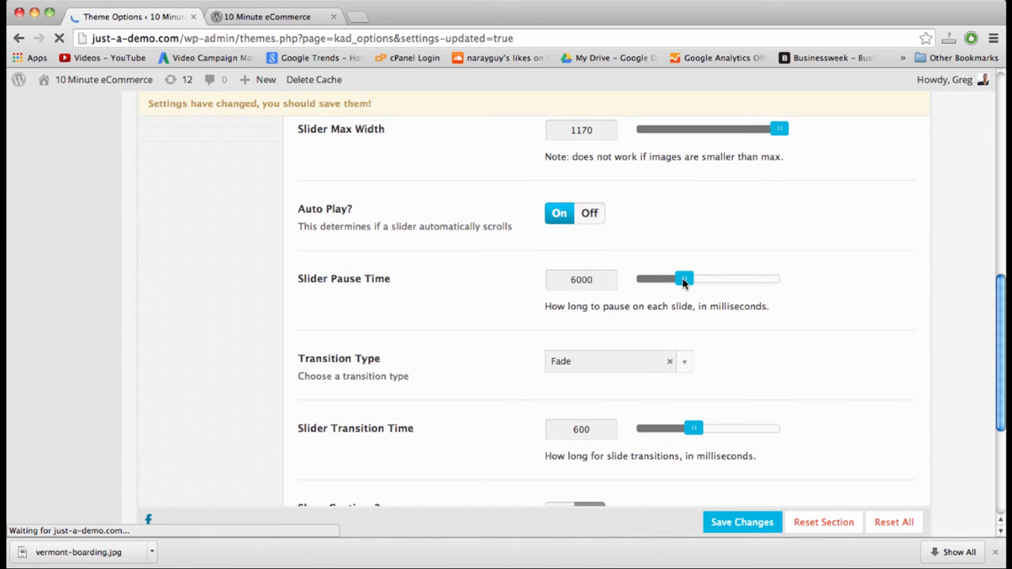
pyautogui.scroll(-1, 571, 224)
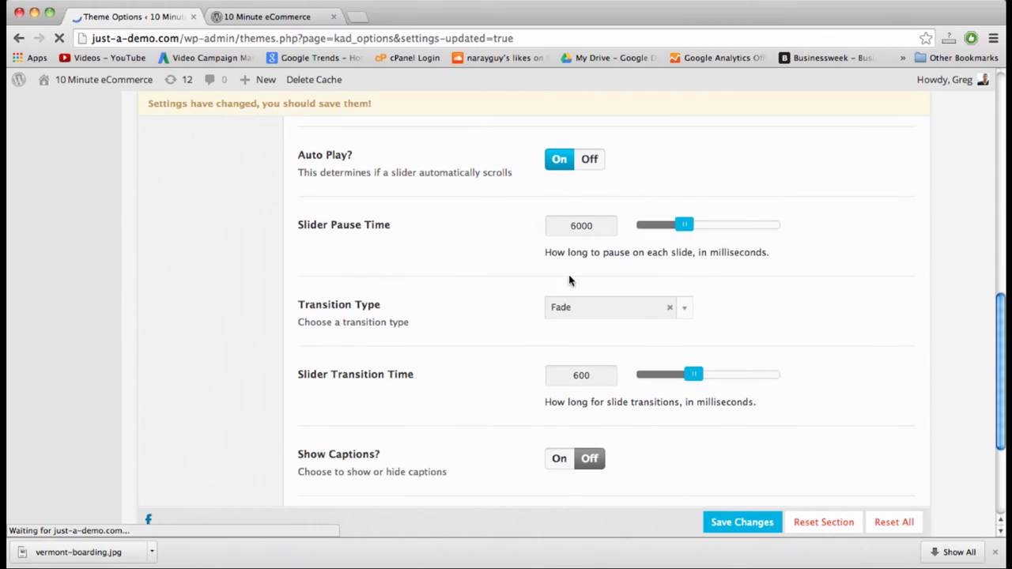
pyautogui.click(687, 311)
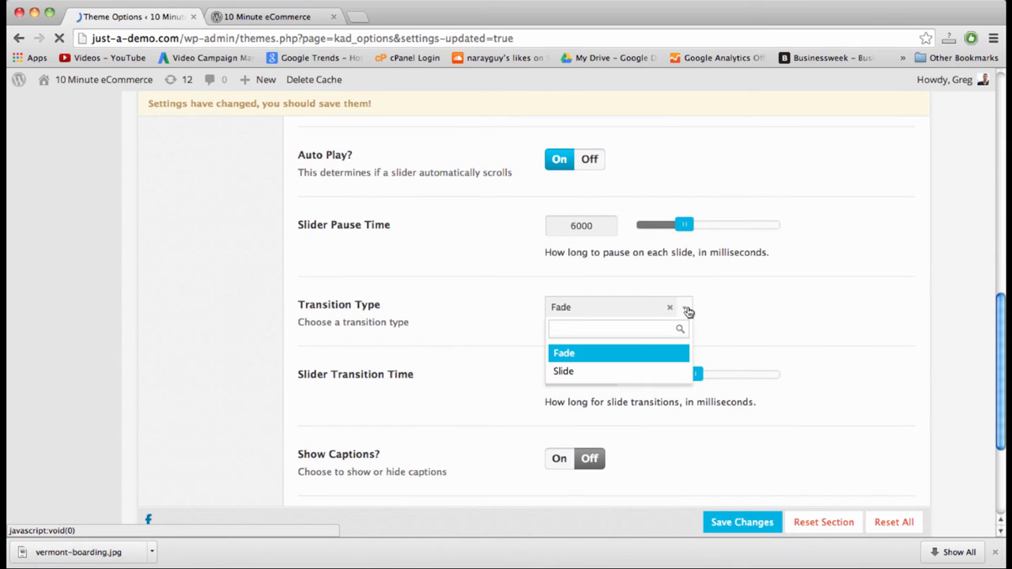
pyautogui.click(687, 310)
pyautogui.scroll(-1, 723, 312)
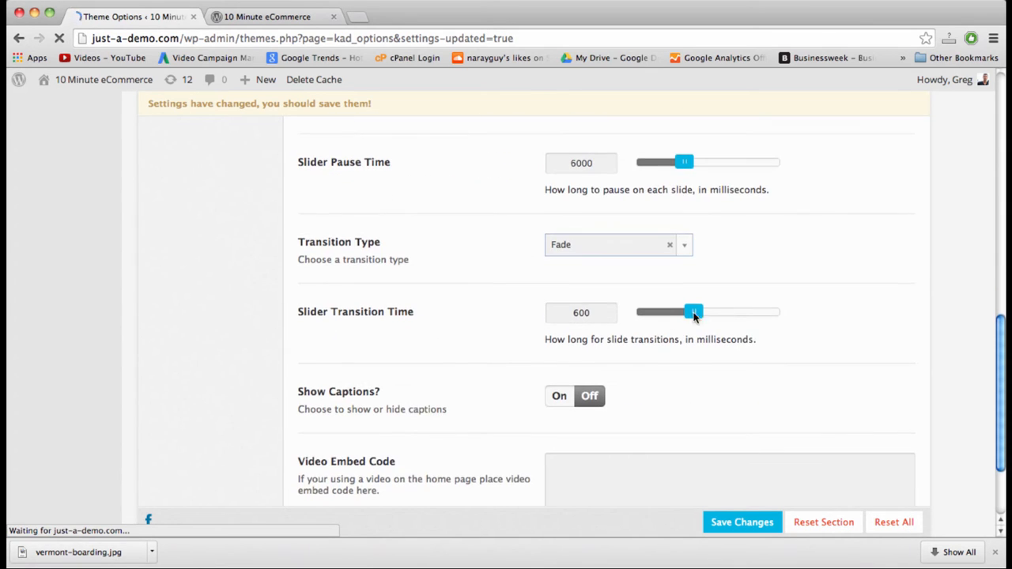
pyautogui.scroll(-1, 696, 319)
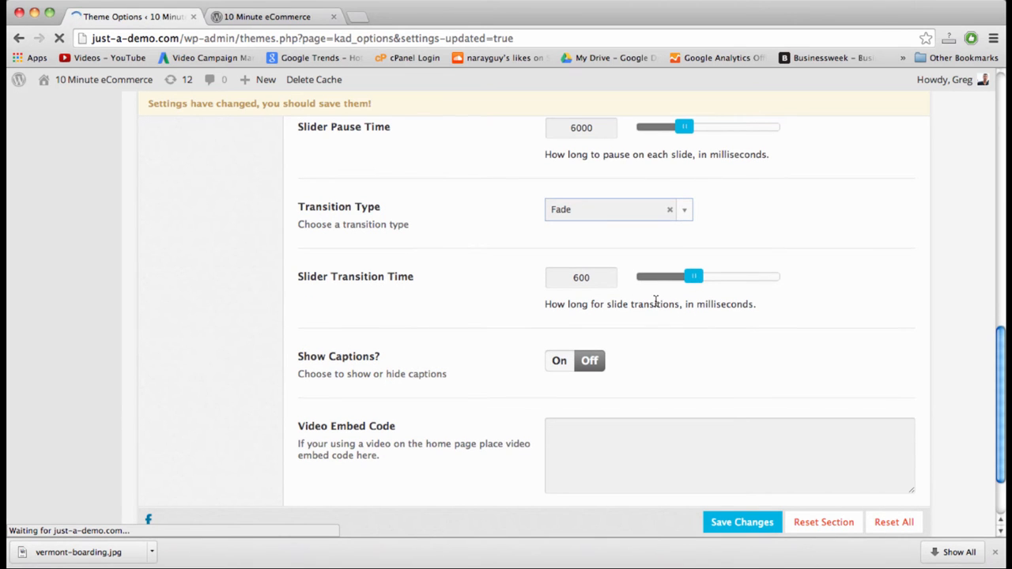
# Watch the slideshow's slide changes on the 10 Minute eCommerce homepage and return to the Theme Options
pyautogui.click(272, 16)
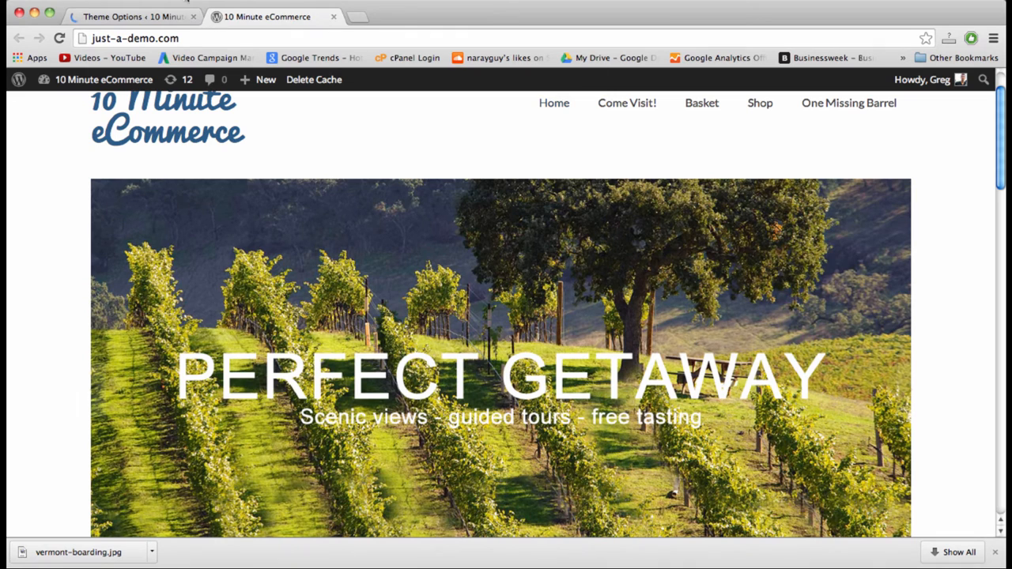
pyautogui.click(151, 20)
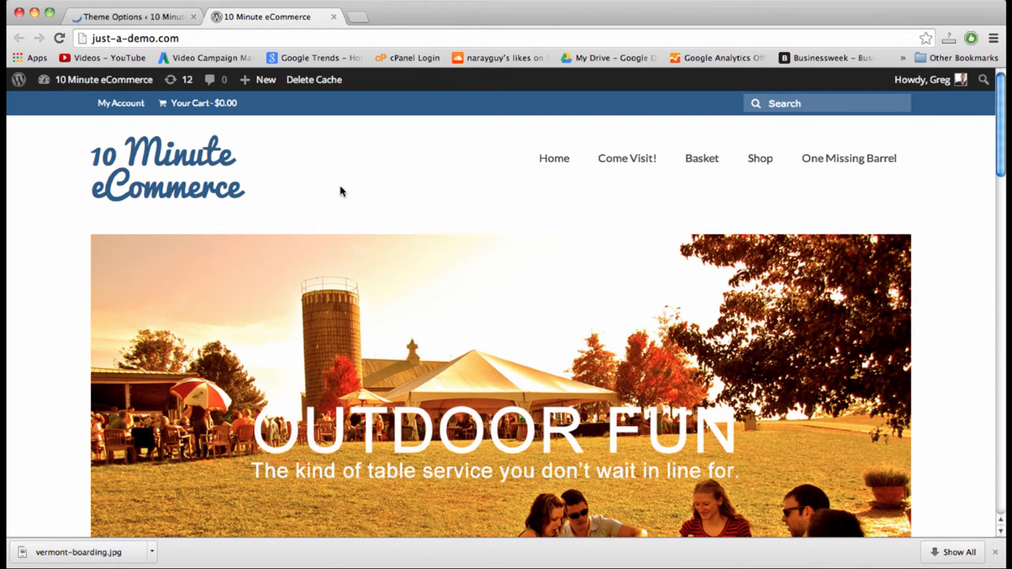
pyautogui.click(144, 17)
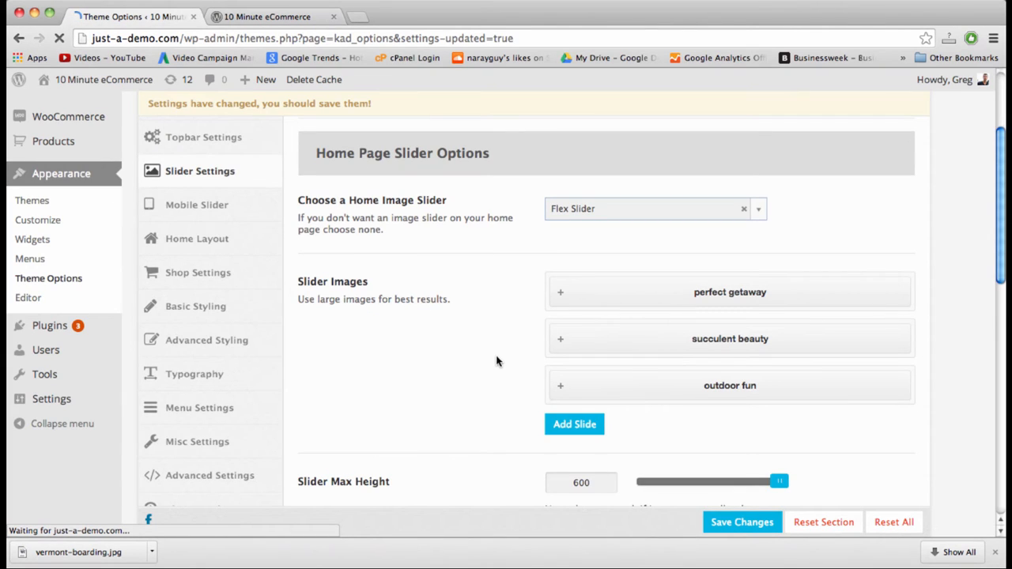
# Try None as the home image slider, and set the choice back to Flex Slider
pyautogui.scroll(-1, 497, 361)
pyautogui.scroll(5, 496, 362)
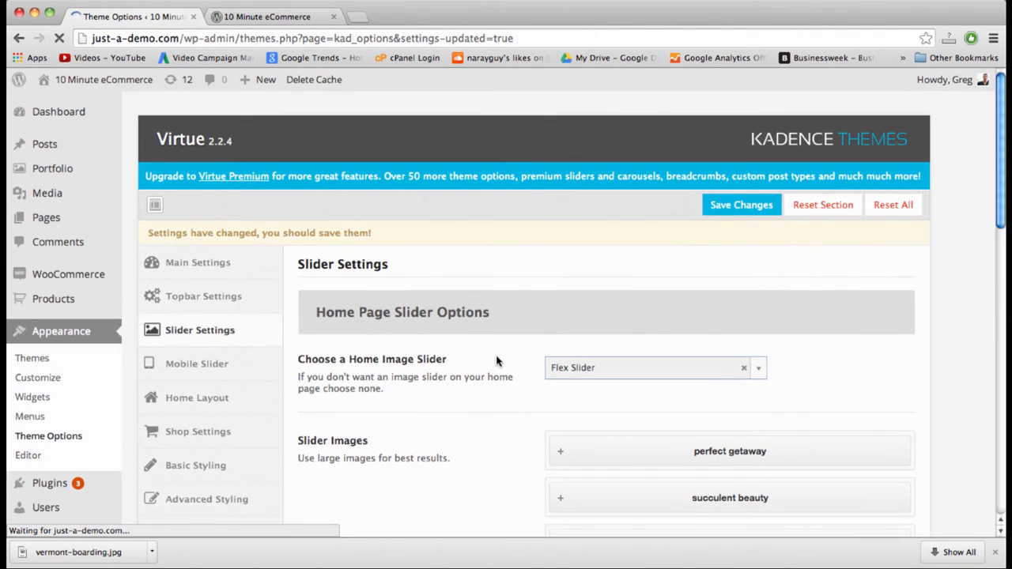
pyautogui.scroll(-2, 496, 361)
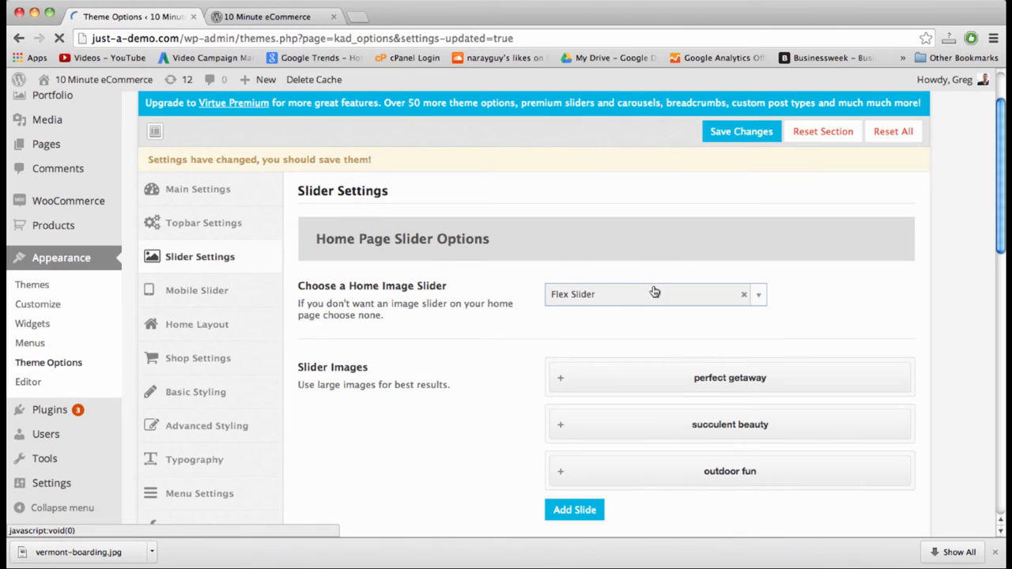
pyautogui.click(760, 301)
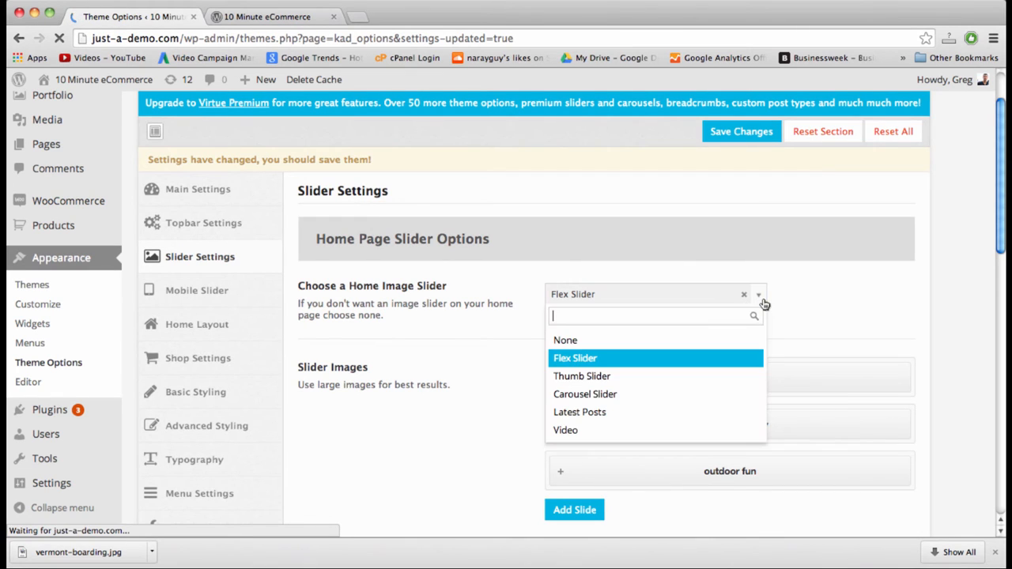
pyautogui.click(599, 340)
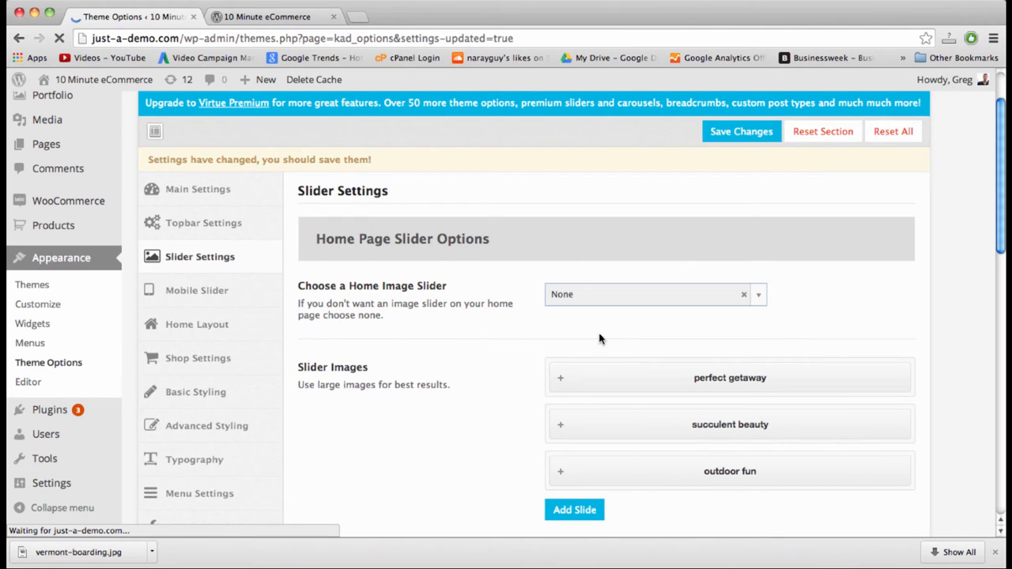
pyautogui.click(610, 305)
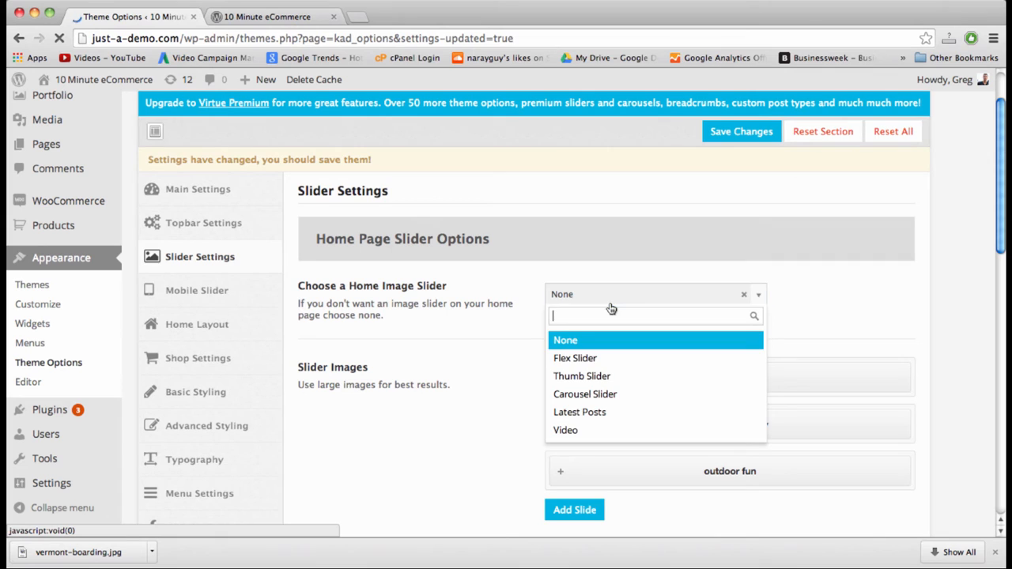
pyautogui.click(618, 363)
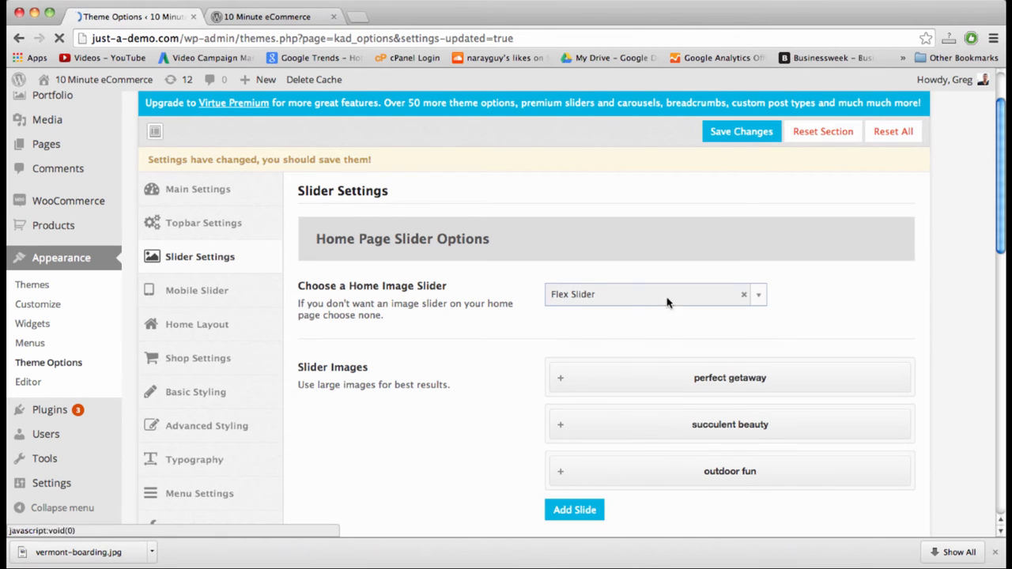
# Review the slider options down to Video Embed Code and compare them with the homepage slideshow area
pyautogui.scroll(-3, 507, 323)
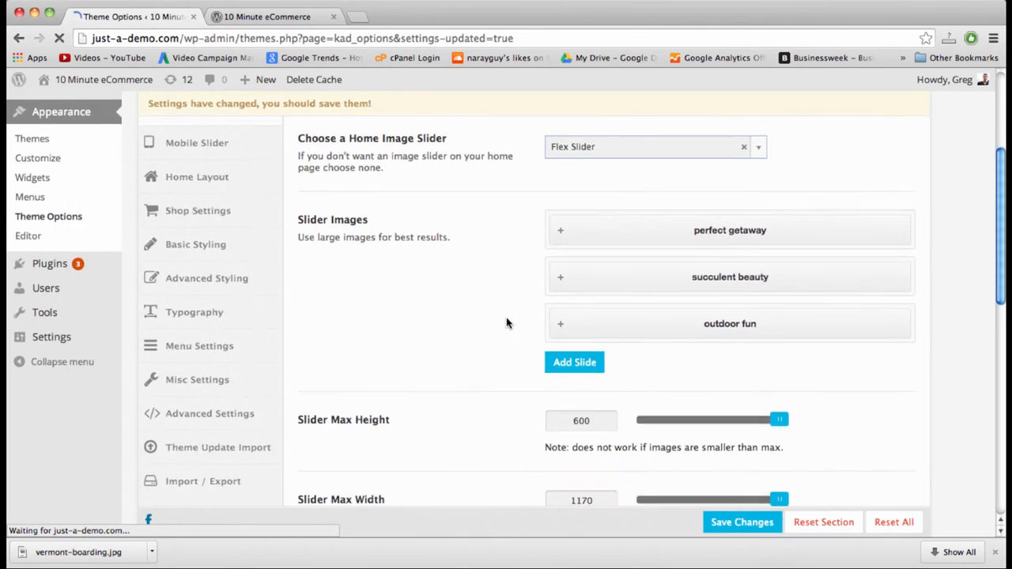
pyautogui.scroll(-5, 507, 323)
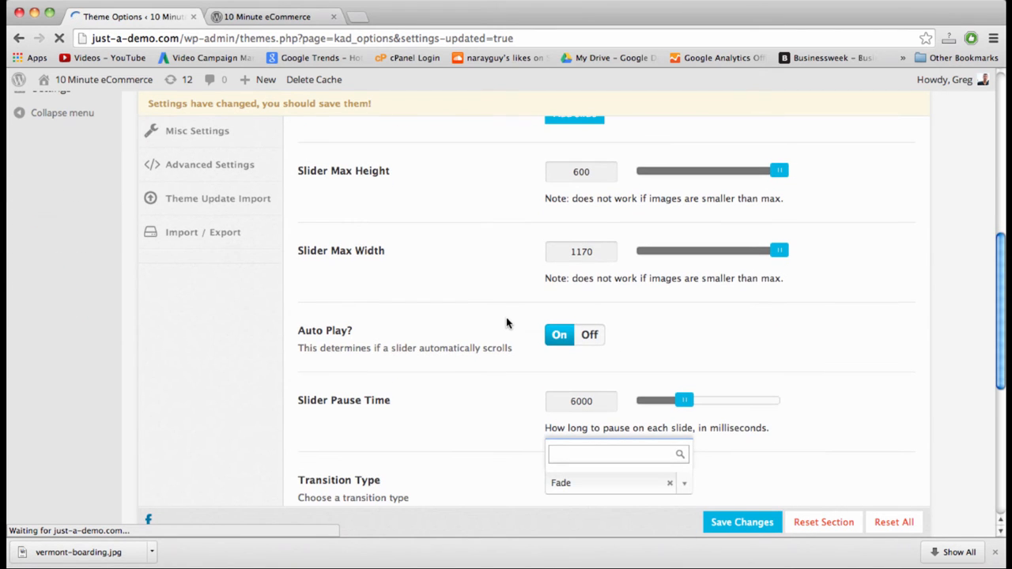
pyautogui.scroll(-7, 506, 322)
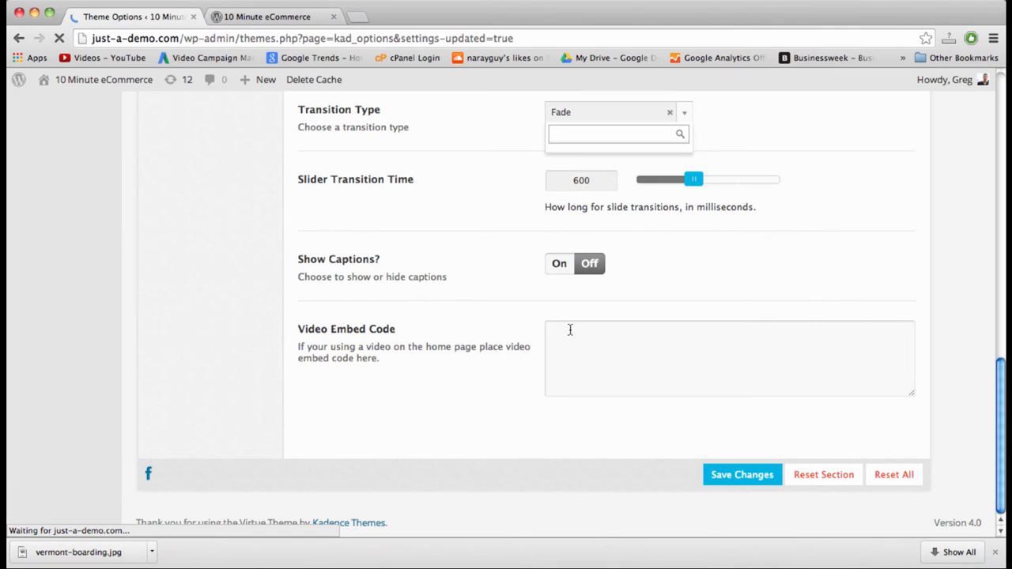
pyautogui.click(569, 330)
pyautogui.click(257, 19)
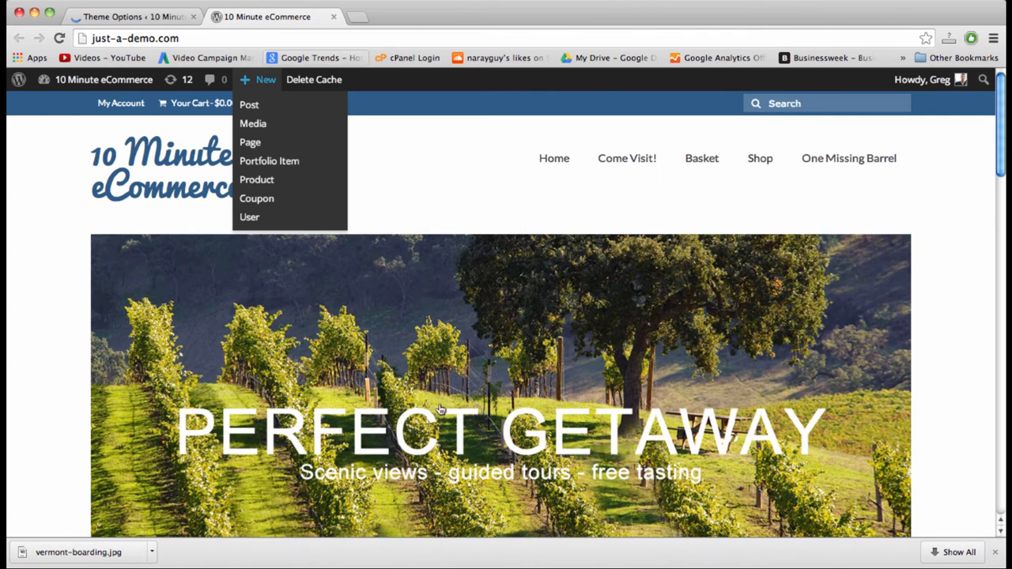
pyautogui.click(122, 17)
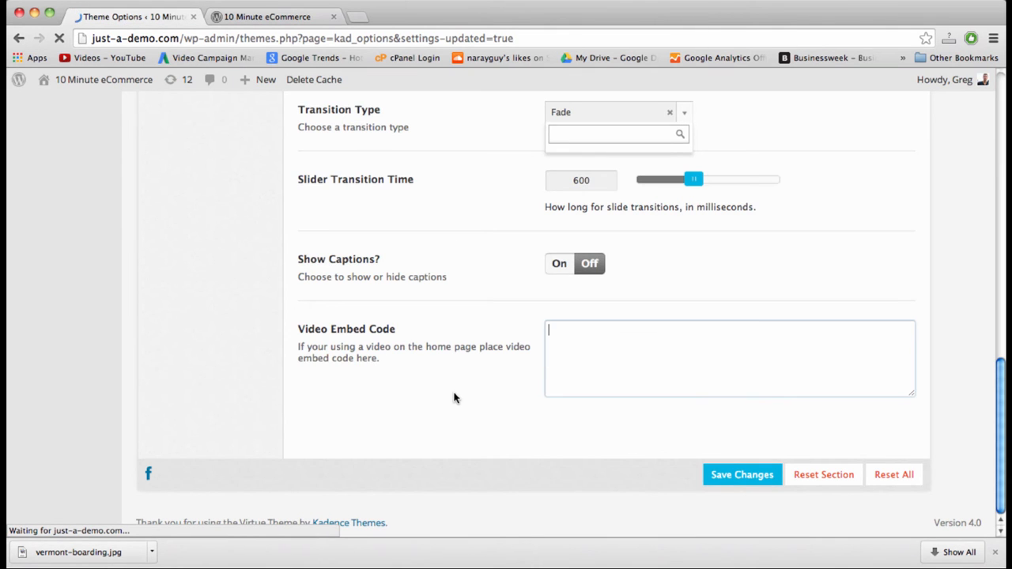
# Close the current browser tab and load toastybrew.com in the remaining one
pyautogui.press('super+w')
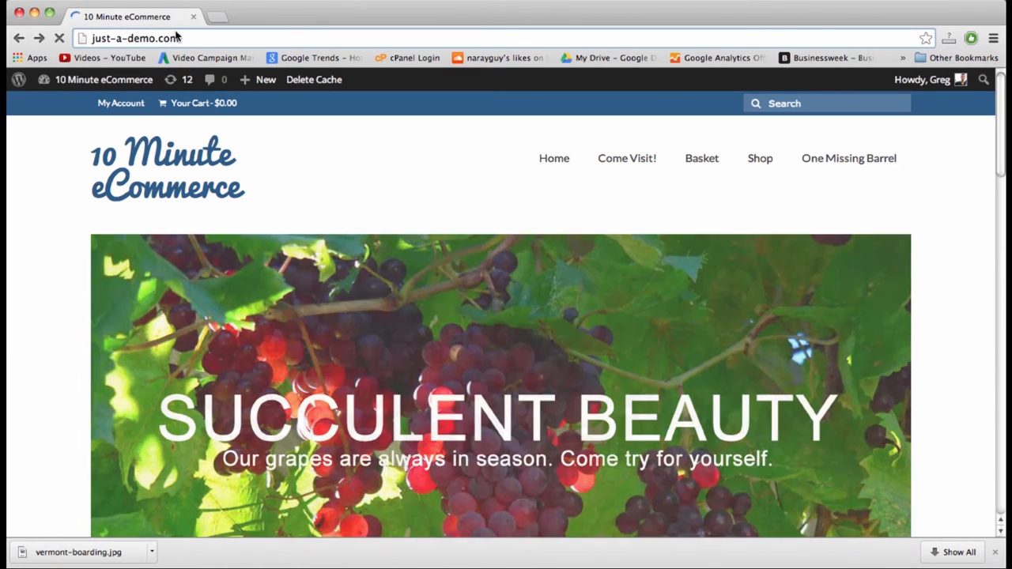
pyautogui.click(176, 32)
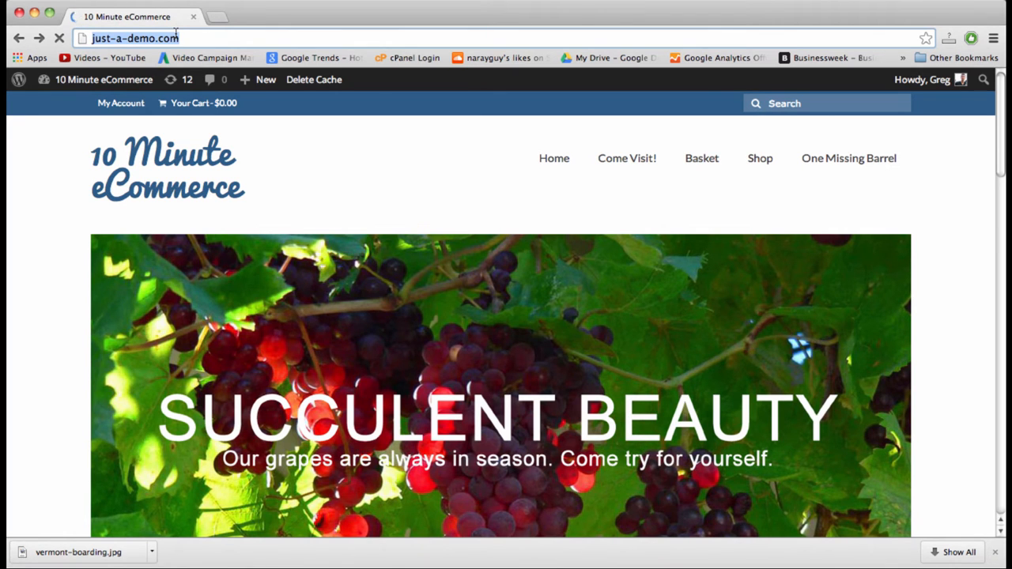
pyautogui.write('toastybrew')
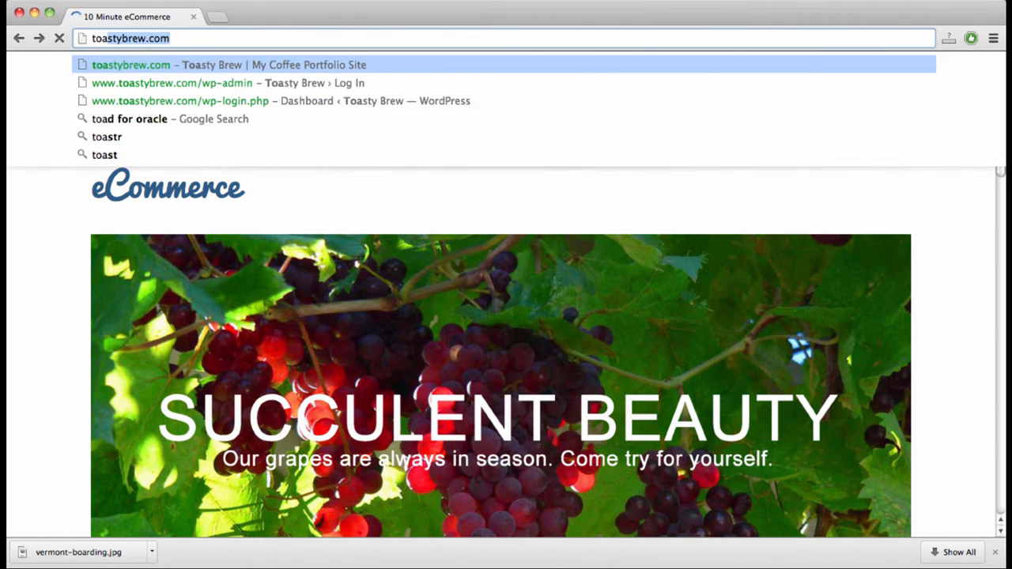
pyautogui.press('Return')
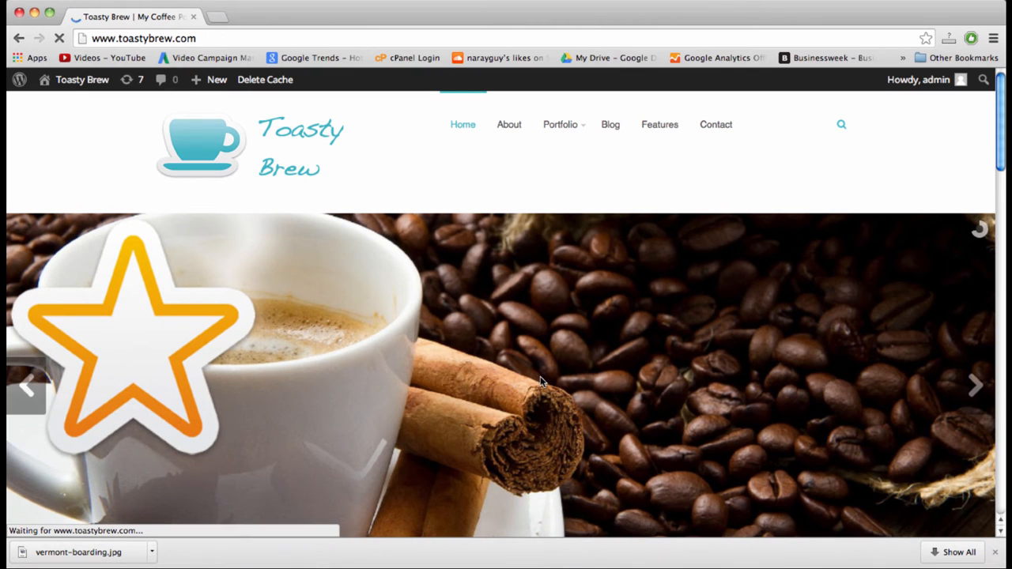
# Examine the full-width slideshow and the welcome section beneath it on the Toasty Brew homepage
pyautogui.scroll(-3, 541, 381)
pyautogui.scroll(-3, 541, 382)
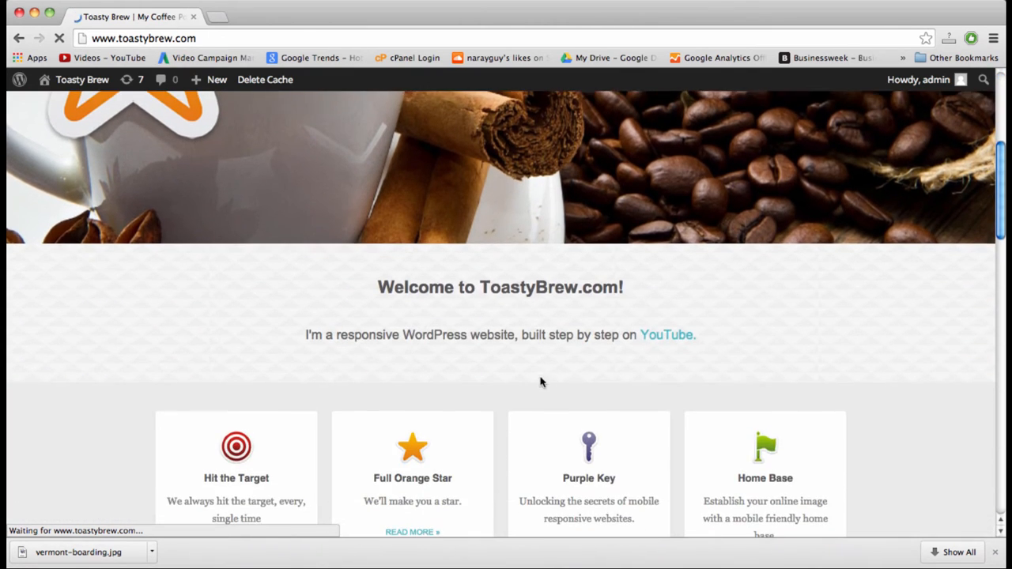
pyautogui.scroll(5, 660, 369)
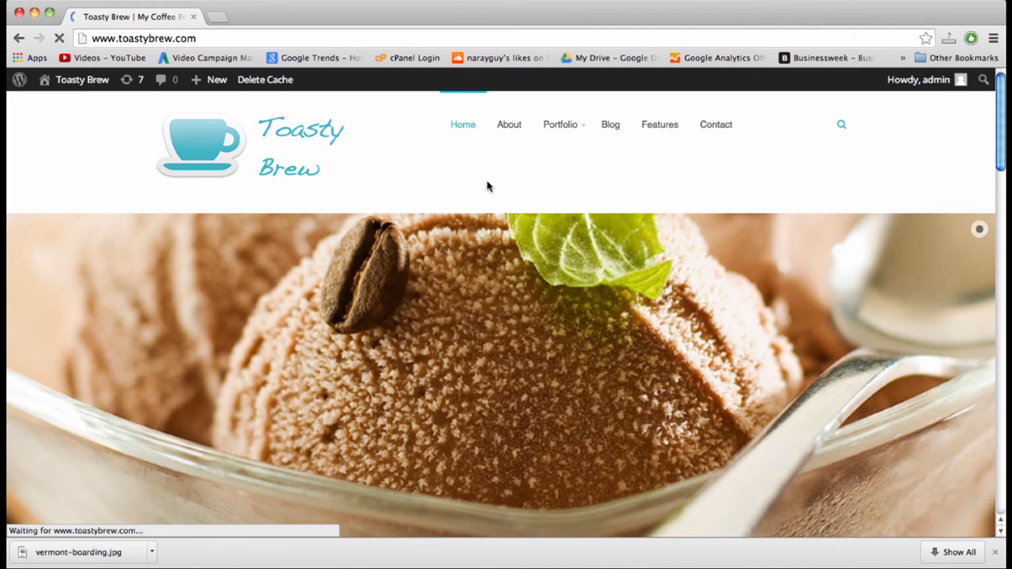
pyautogui.scroll(-2, 352, 155)
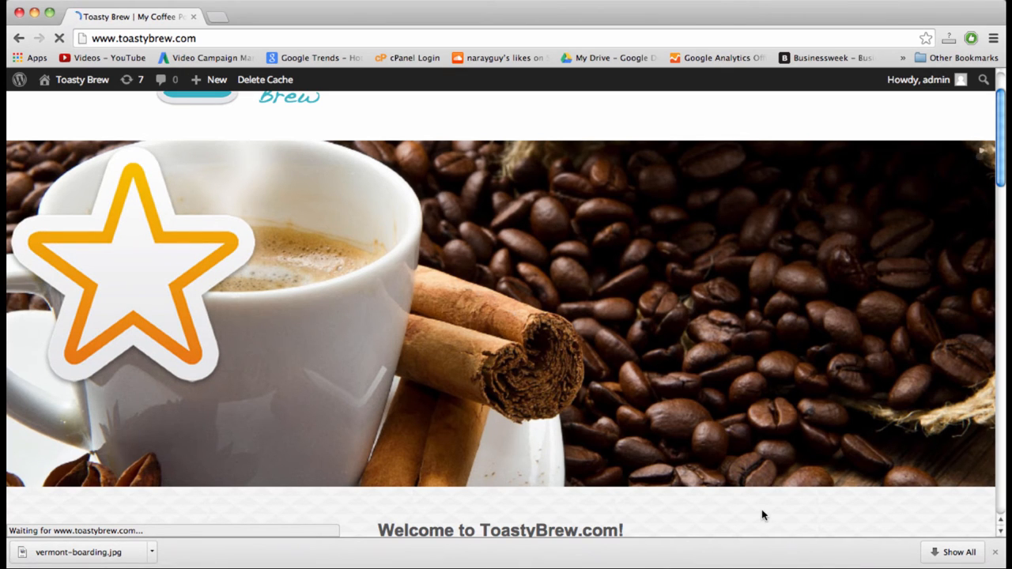
pyautogui.scroll(-2, 763, 516)
pyautogui.scroll(-5, 763, 514)
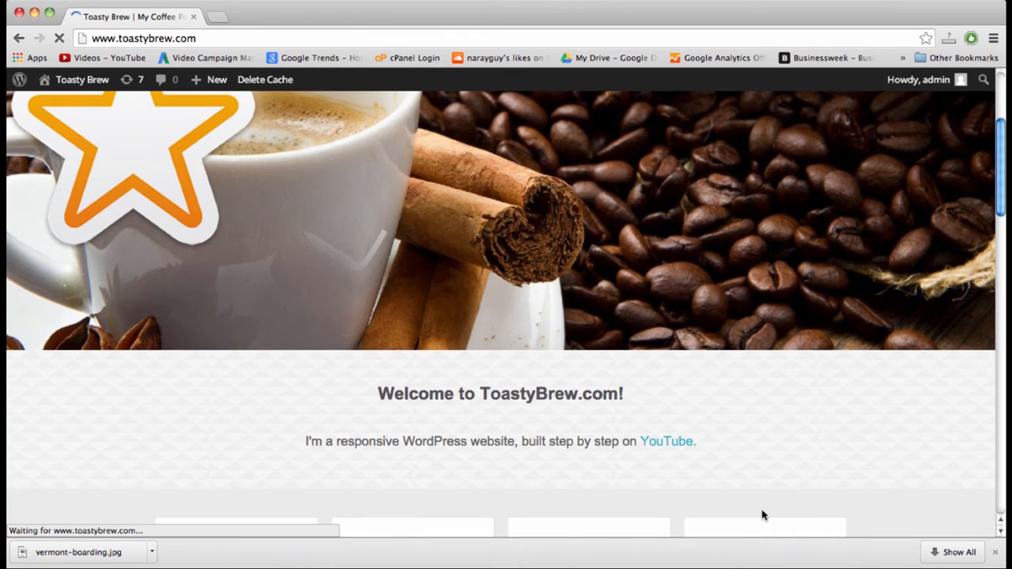
# Return to the start of the Toasty Brew homepage and advance the slideshow to the next slide
pyautogui.scroll(10, 762, 509)
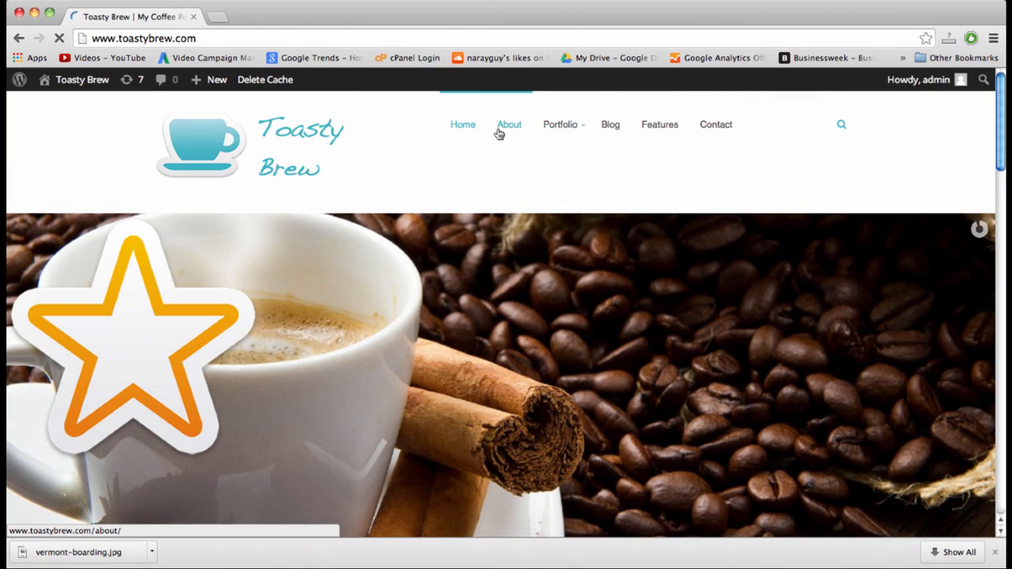
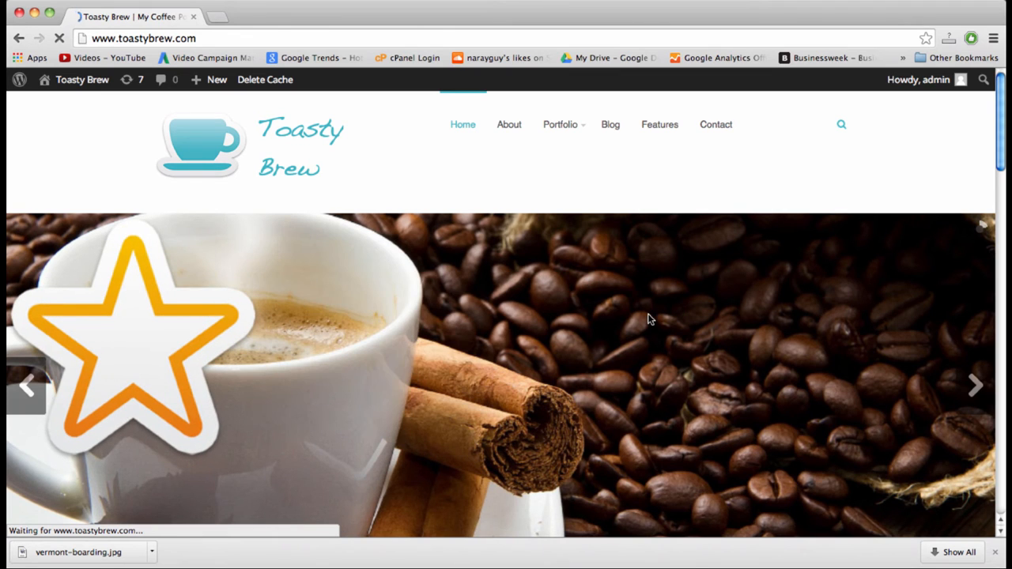
pyautogui.click(974, 386)
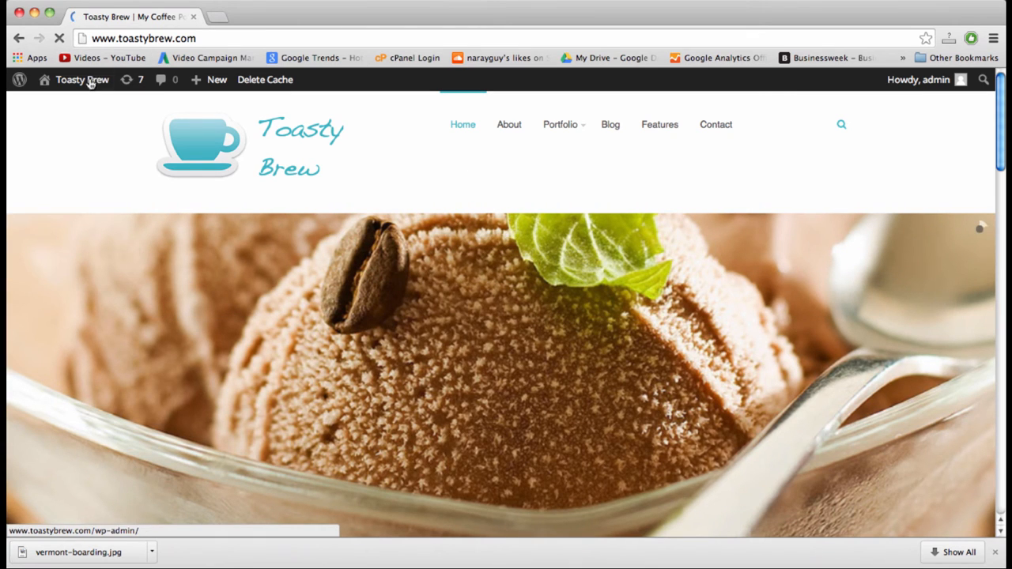
# Open the Toasty Brew WordPress dashboard and look over the LayerSlider WP, Appearance and Company entries in the admin navigation
pyautogui.moveTo(90, 83)
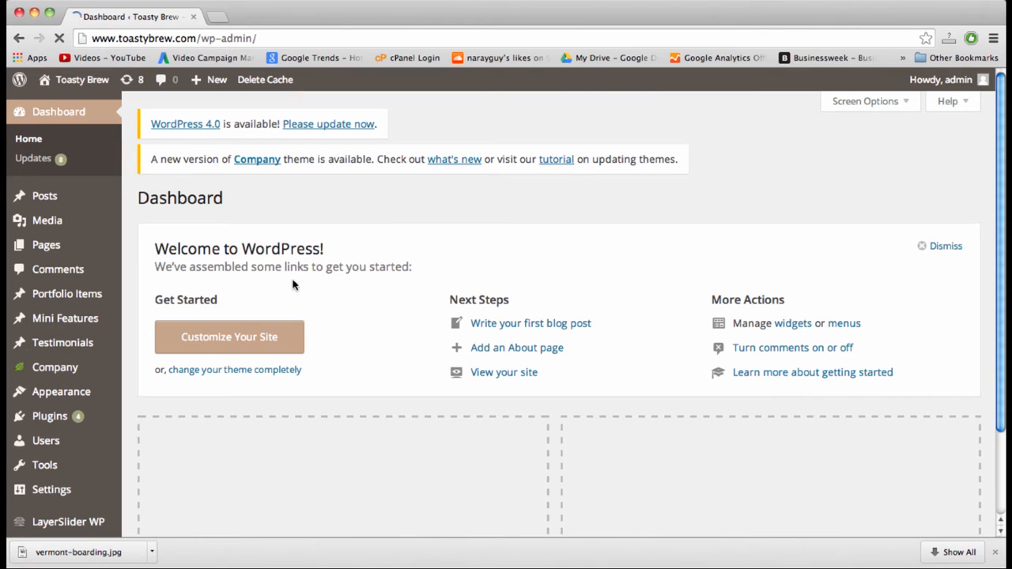
pyautogui.scroll(-3, 293, 285)
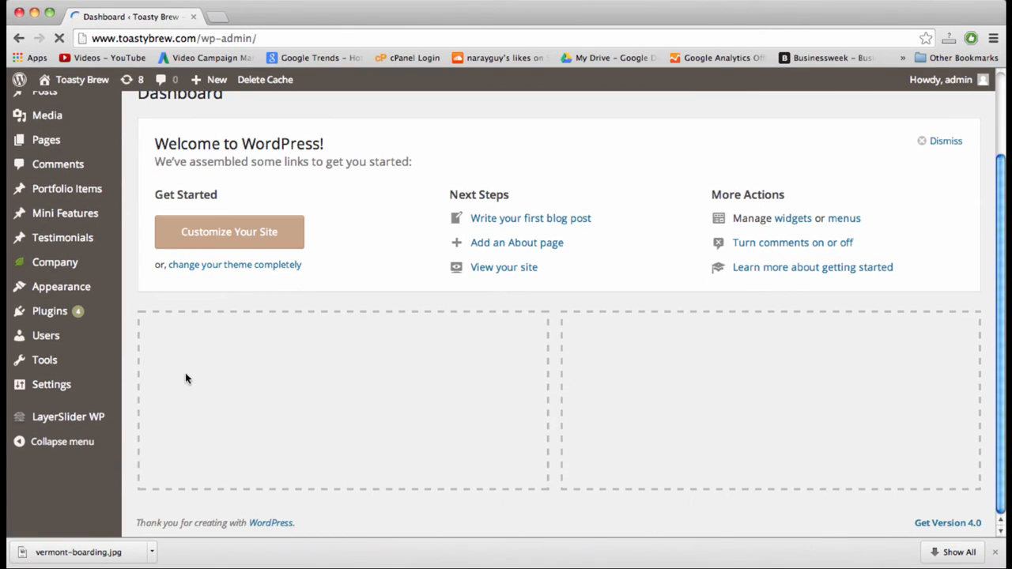
pyautogui.moveTo(75, 419)
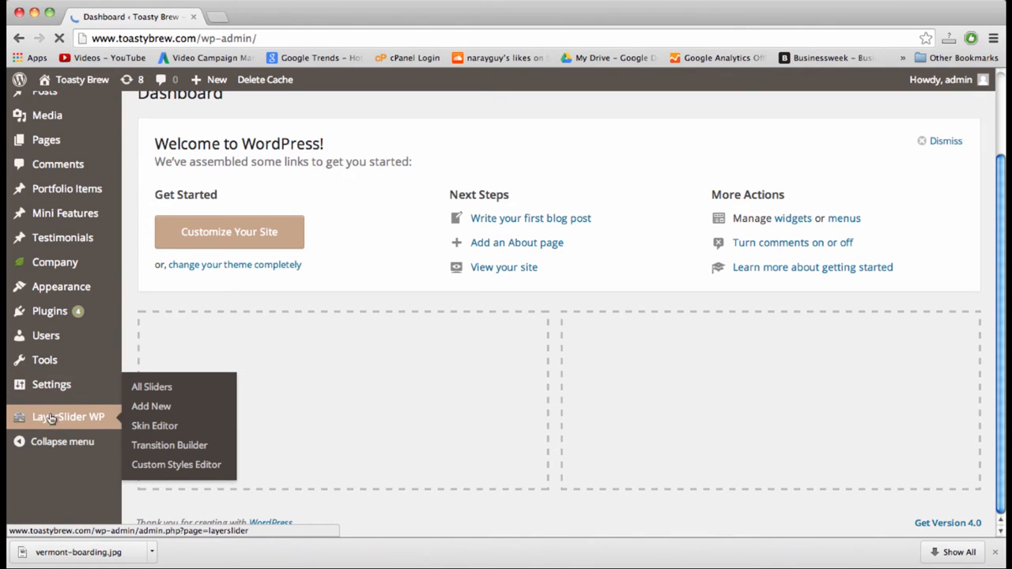
pyautogui.moveTo(56, 289)
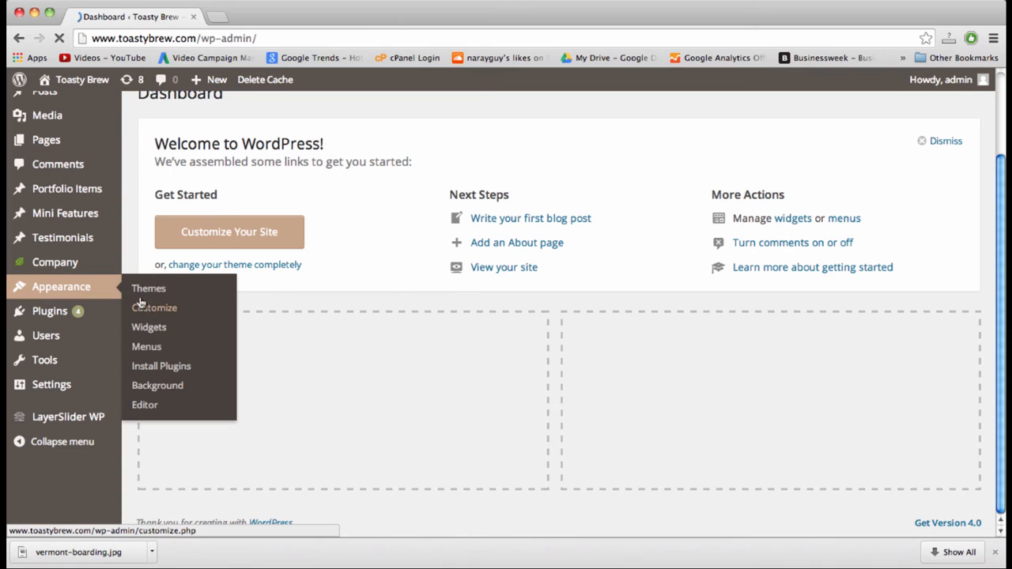
pyautogui.scroll(3, 400, 256)
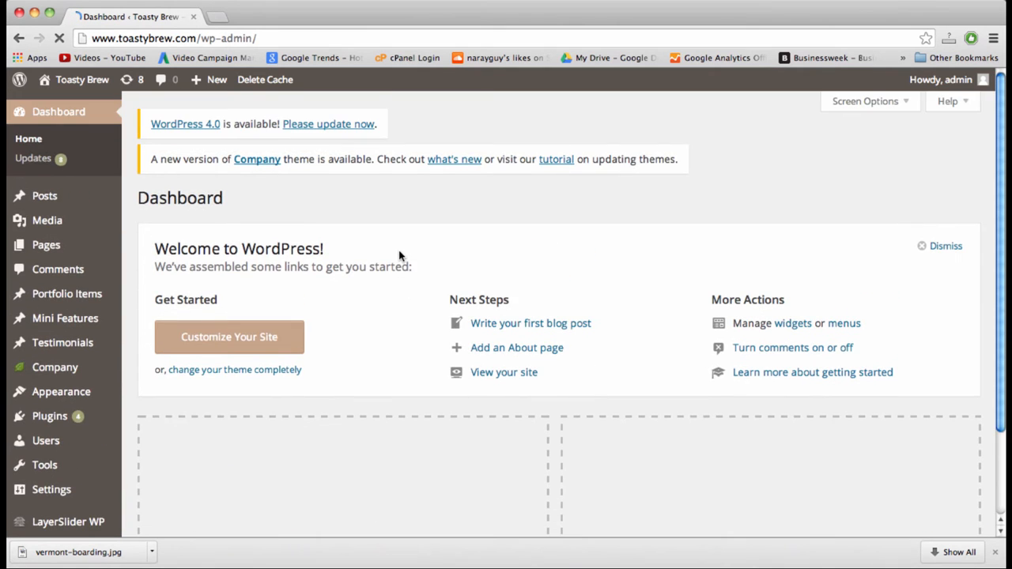
pyautogui.scroll(-2, 399, 256)
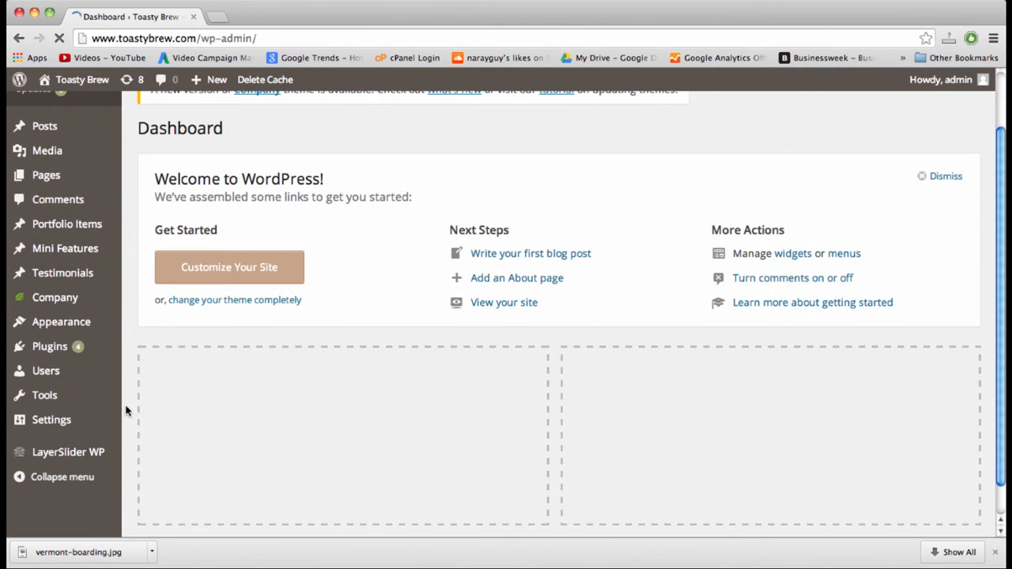
pyautogui.moveTo(73, 457)
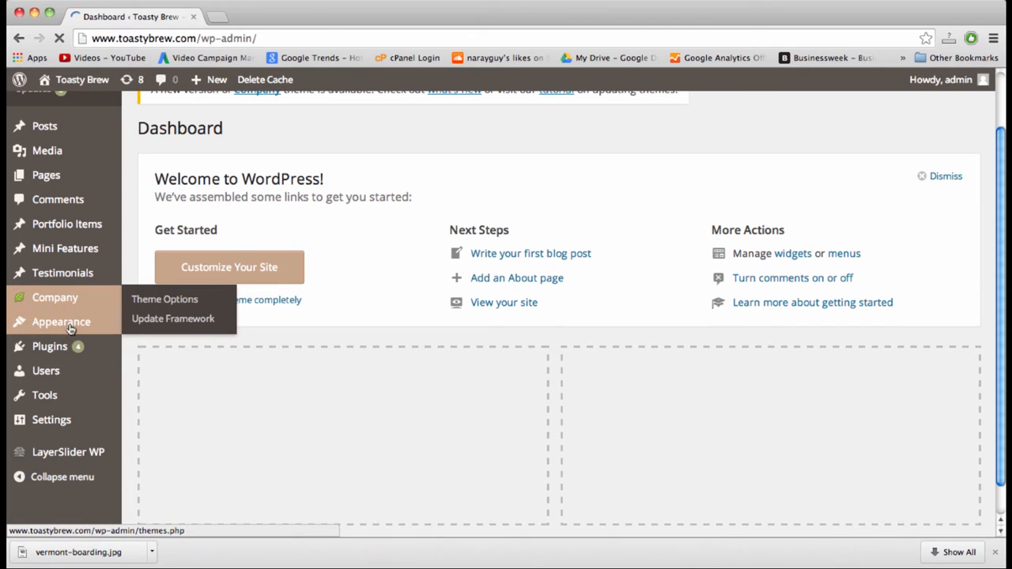
# Open the installed themes page and look over the active Company theme and the other themes
pyautogui.moveTo(73, 327)
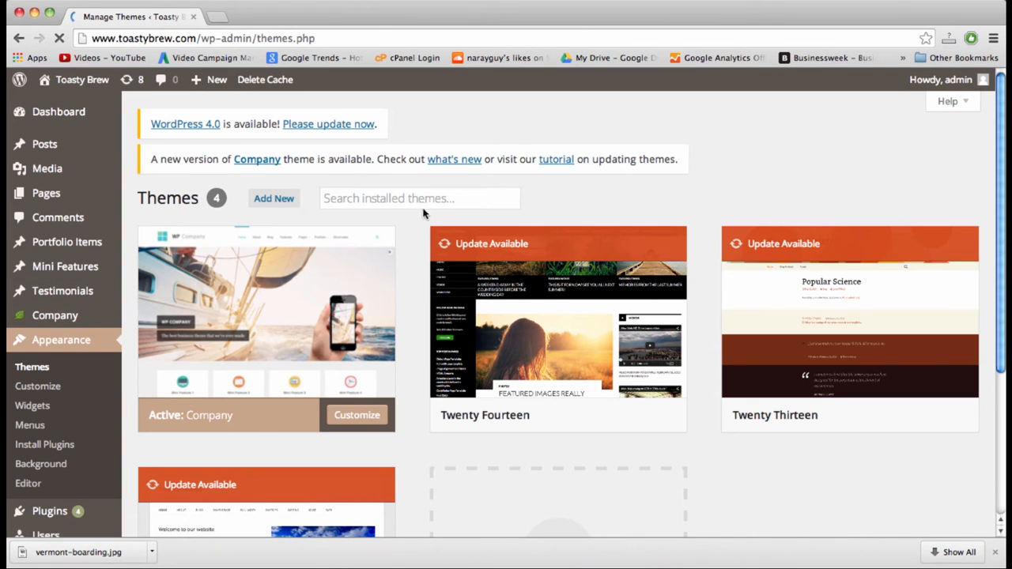
pyautogui.scroll(-2, 413, 340)
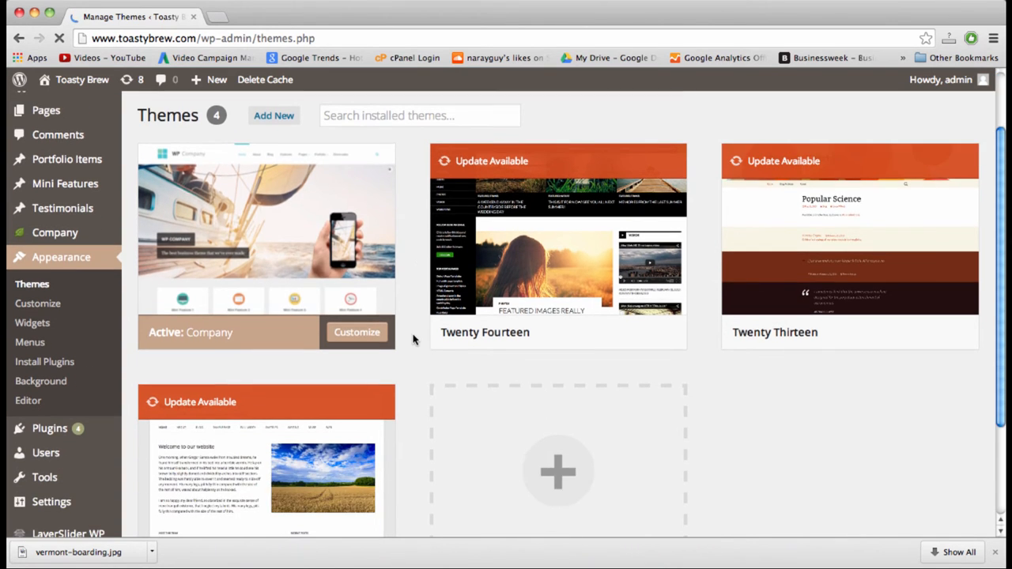
pyautogui.scroll(-3, 39, 381)
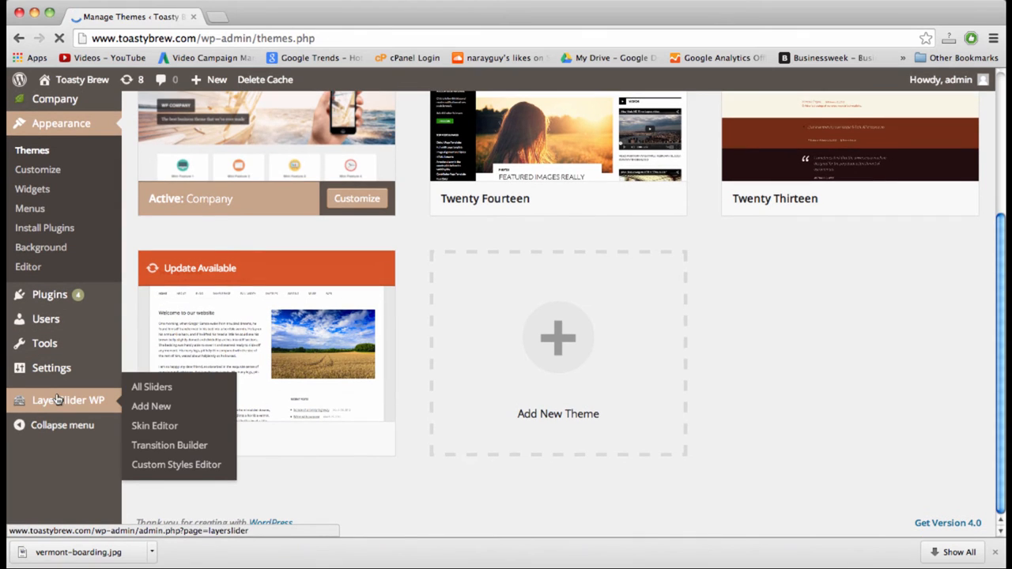
# Open the LayerSlider WP slider list and review the sliders, import and export options and LayerSlider news
pyautogui.click(60, 399)
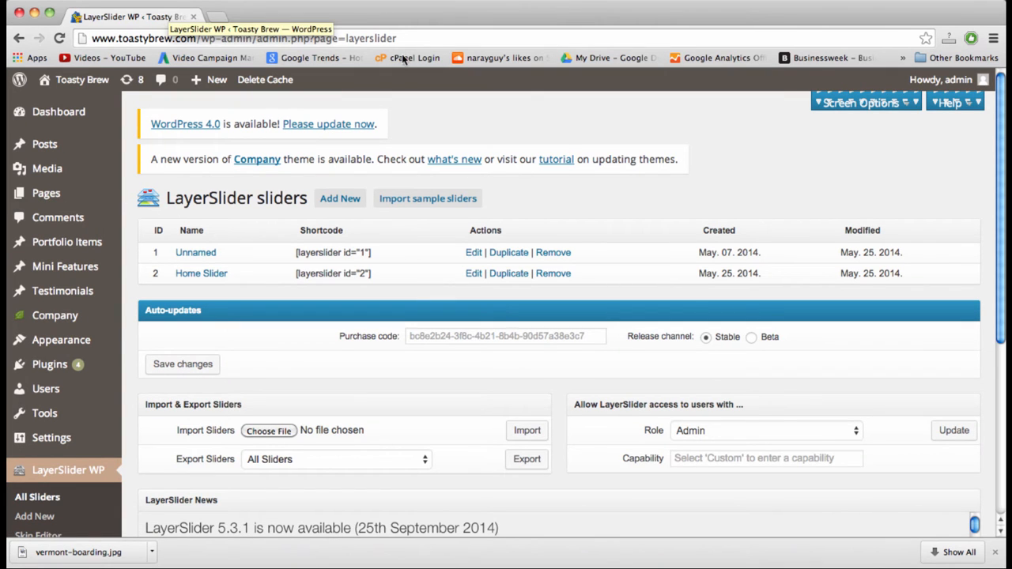
pyautogui.scroll(-5, 663, 199)
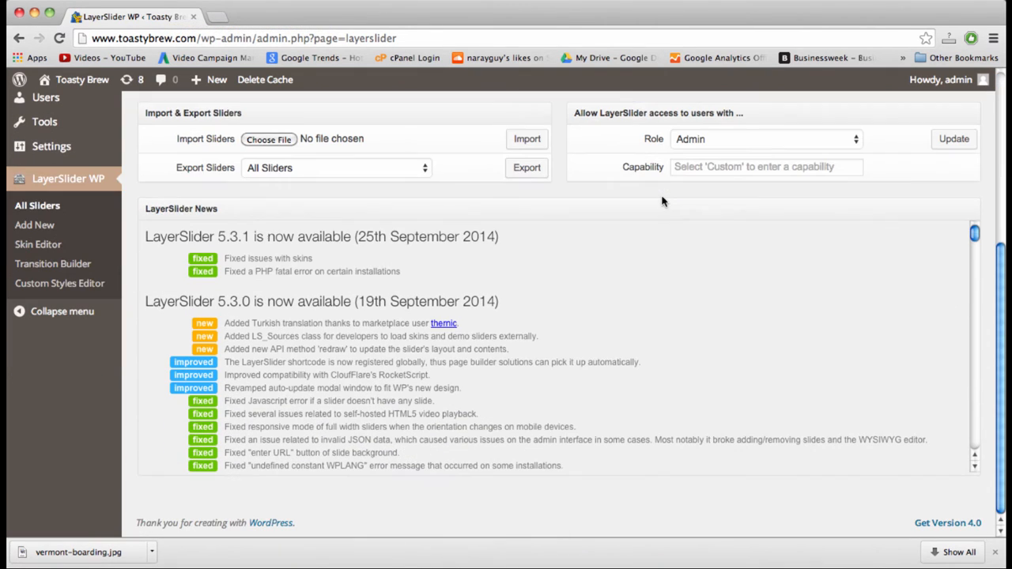
pyautogui.scroll(5, 662, 200)
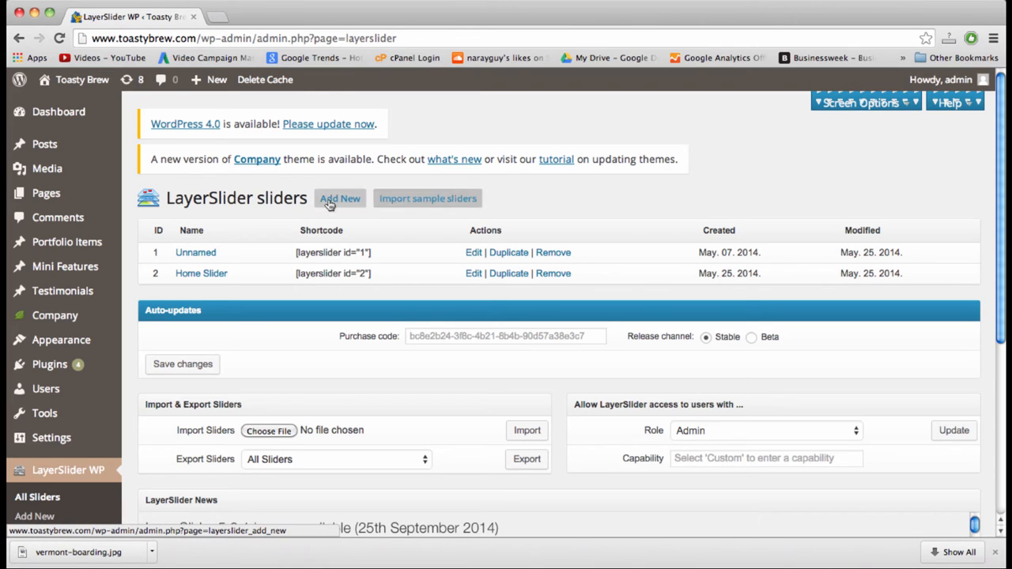
# Open the Home Slider for editing and review the options, preview and layers of Slide #1
pyautogui.click(473, 273)
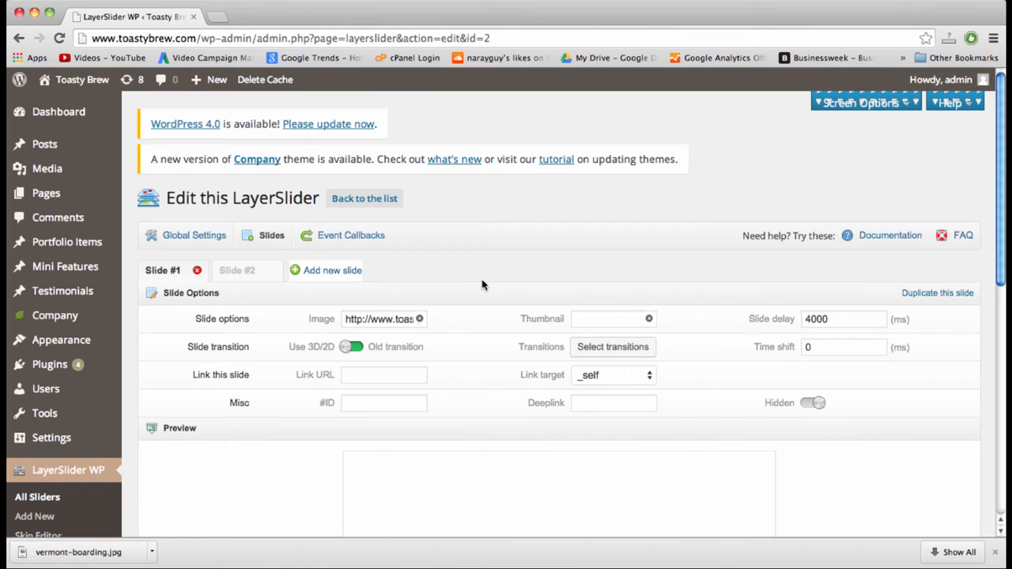
pyautogui.scroll(-5, 527, 218)
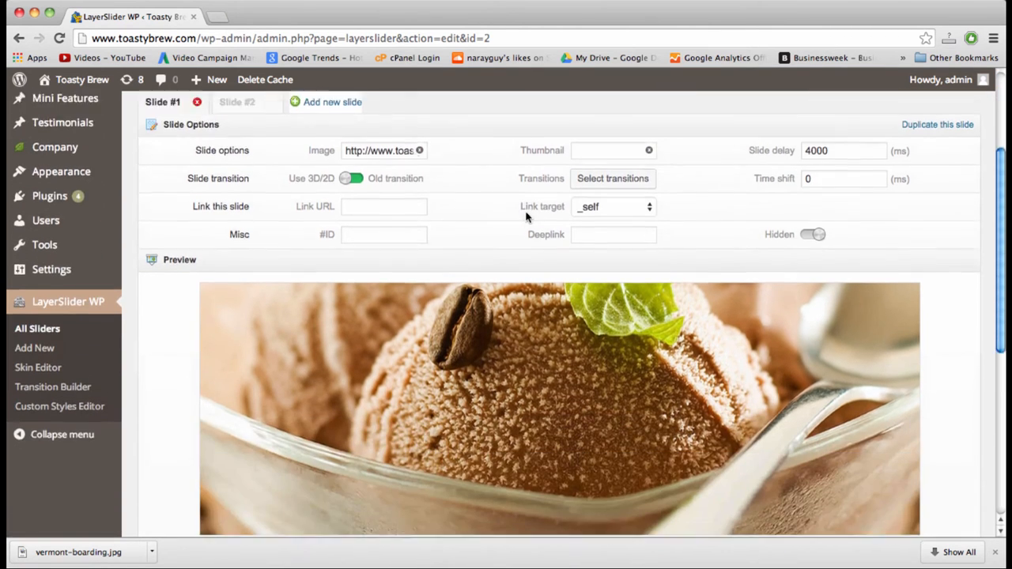
pyautogui.scroll(-3, 527, 217)
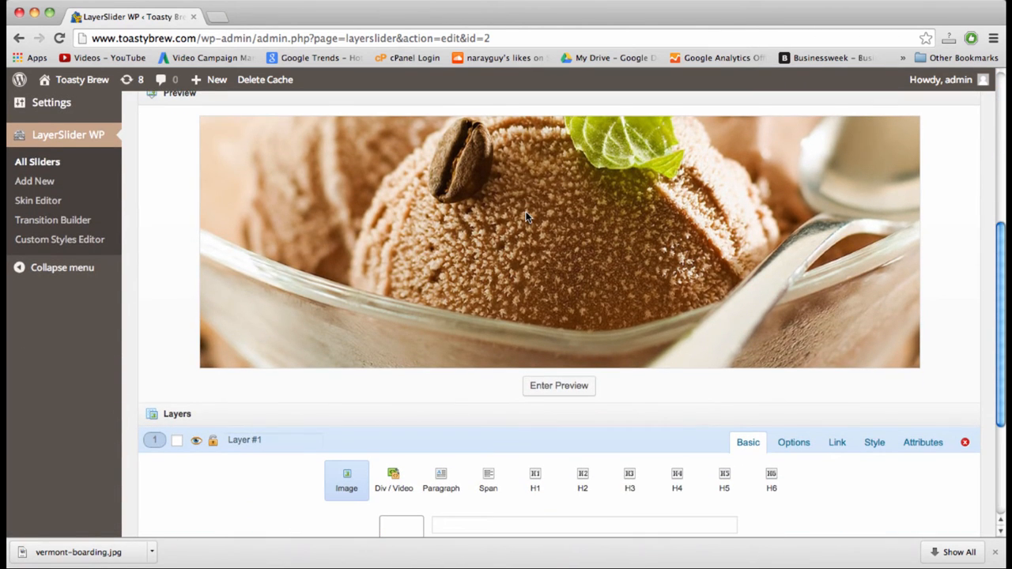
pyautogui.scroll(7, 527, 217)
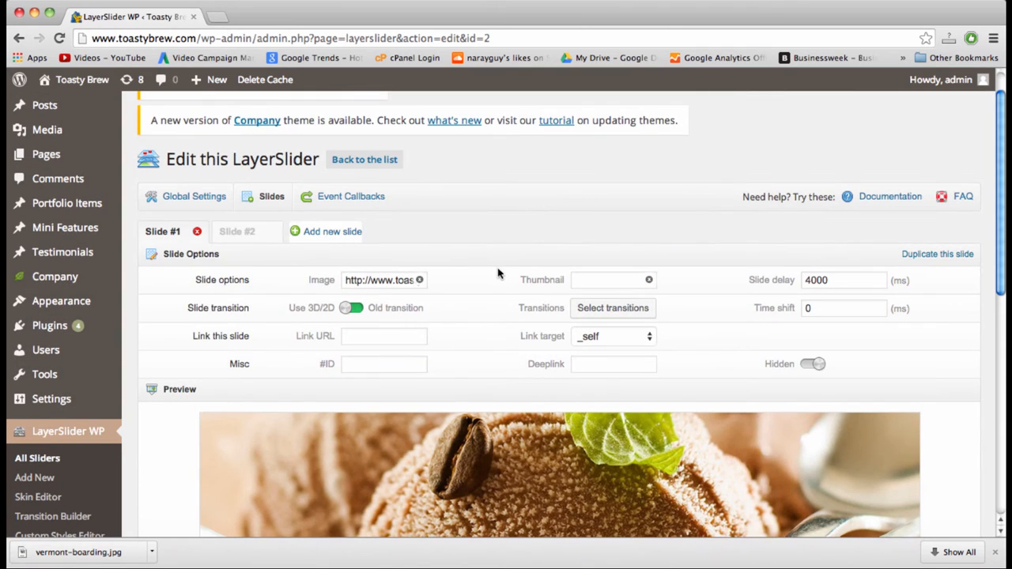
pyautogui.scroll(-1, 498, 273)
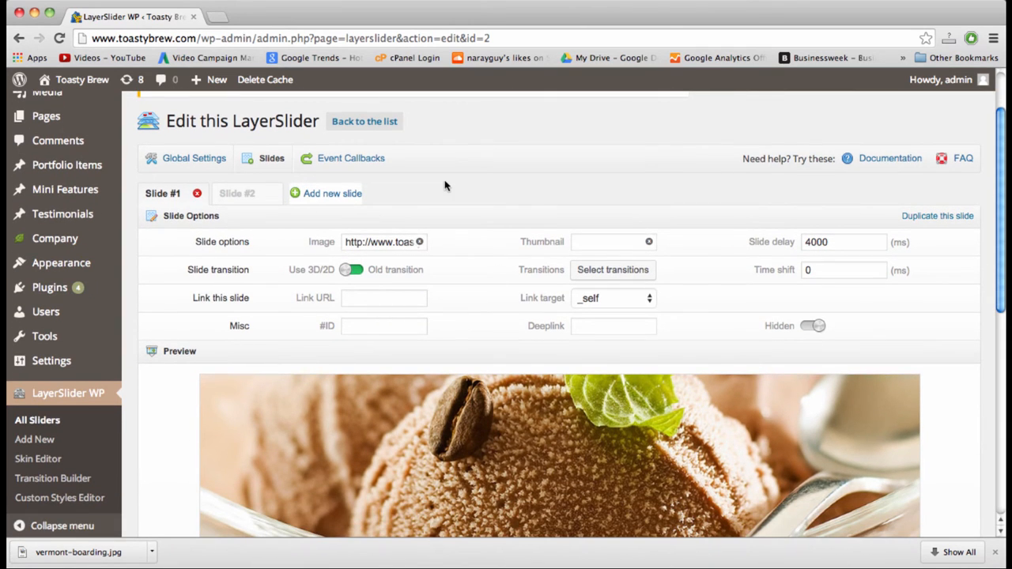
pyautogui.scroll(-1, 518, 207)
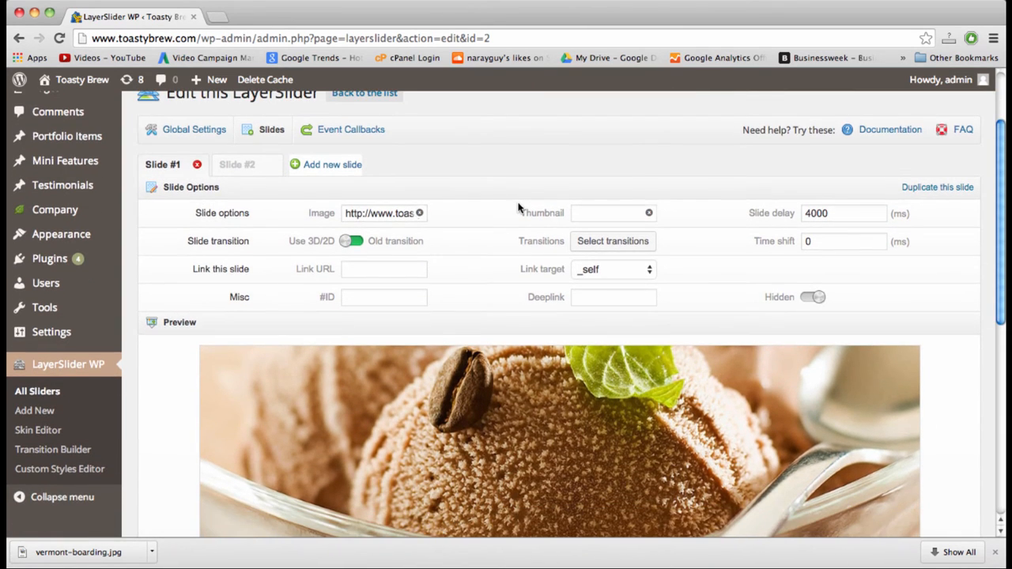
pyautogui.scroll(-2, 477, 140)
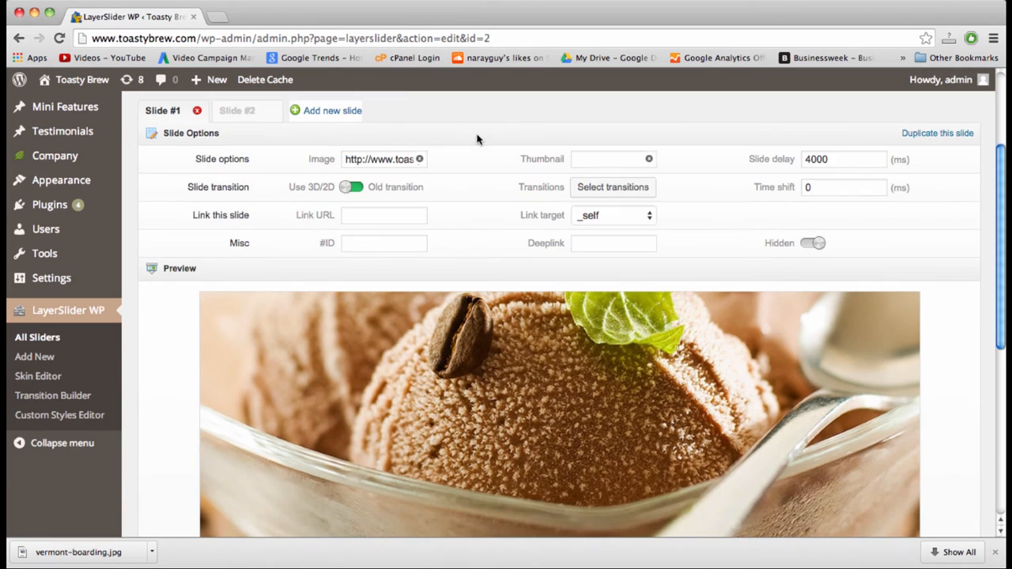
pyautogui.scroll(4, 476, 139)
pyautogui.scroll(-1, 476, 139)
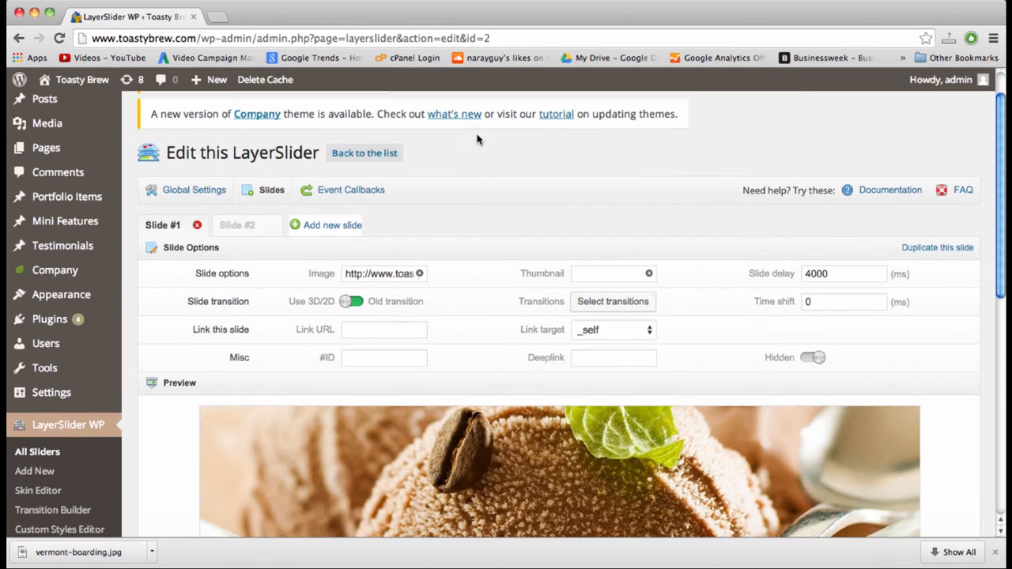
pyautogui.scroll(1, 476, 139)
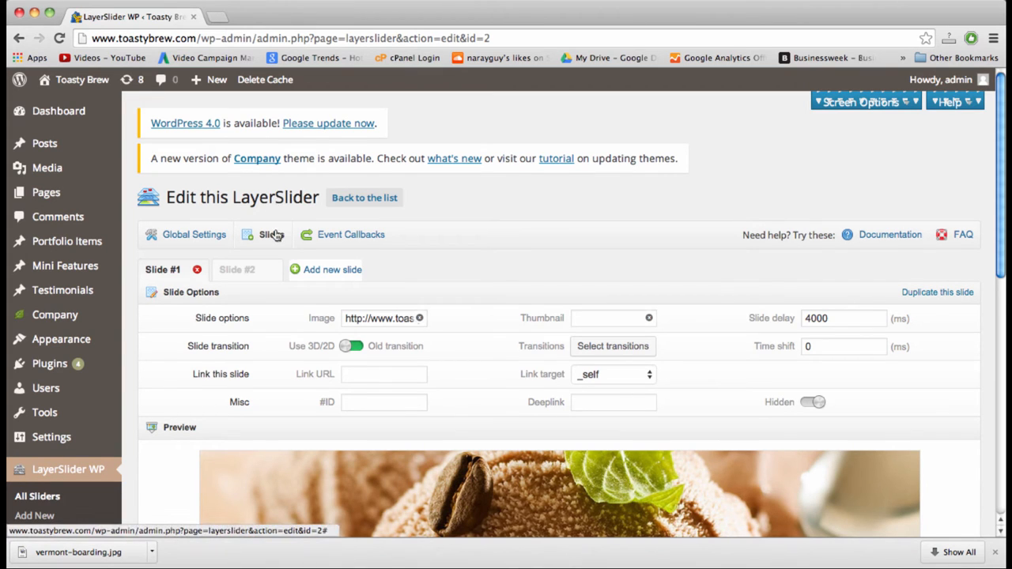
# Show the Home Slider's global settings and highlight the slider name
pyautogui.click(192, 239)
pyautogui.scroll(-2, 398, 303)
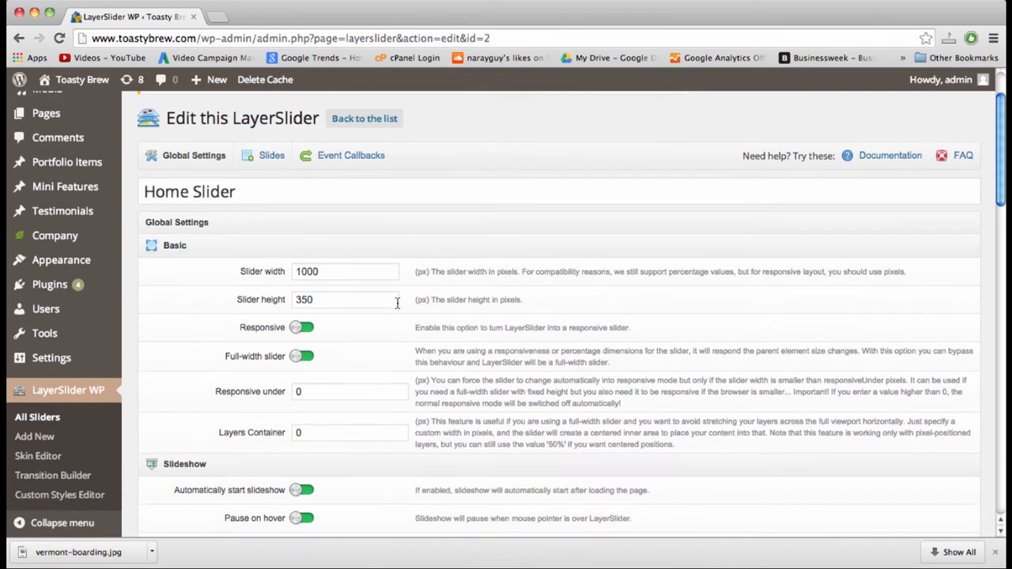
pyautogui.scroll(-1, 399, 305)
pyautogui.tripleClick(329, 184)
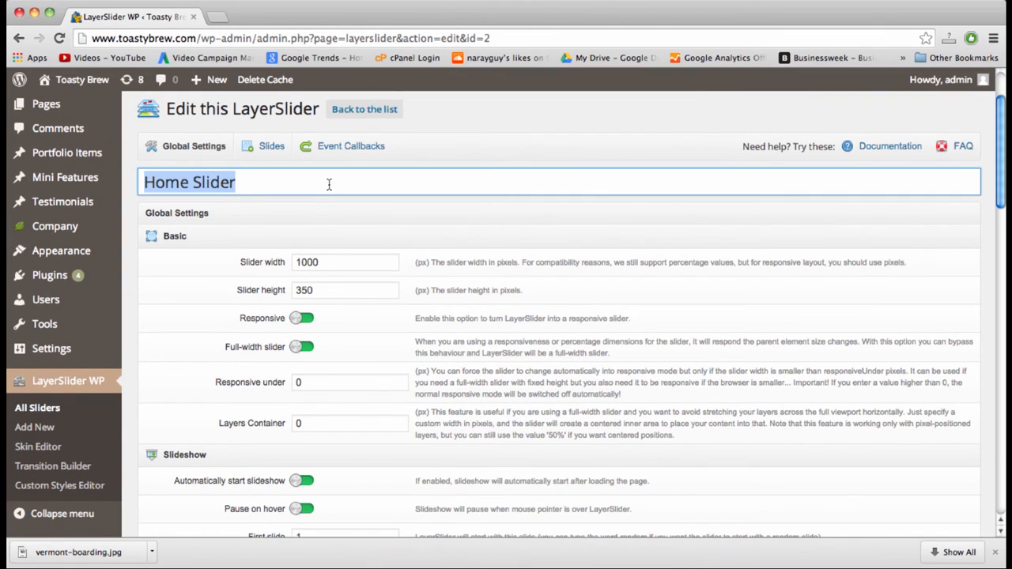
pyautogui.write('Home Slider')
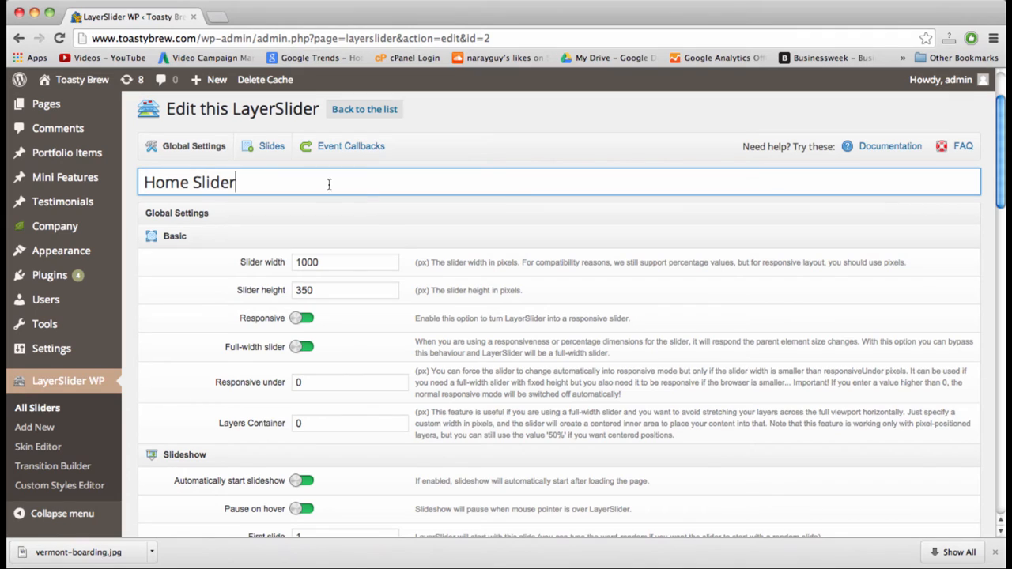
# Examine the basic settings for slider width, slider height, responsive layout and full-width slider
pyautogui.doubleClick(364, 265)
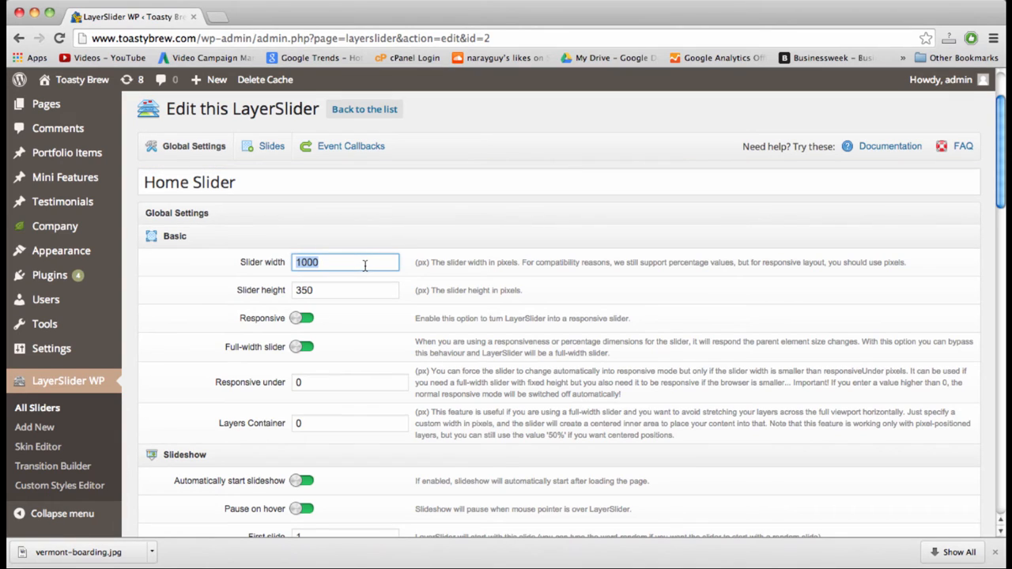
pyautogui.doubleClick(364, 285)
pyautogui.doubleClick(338, 264)
pyautogui.doubleClick(341, 290)
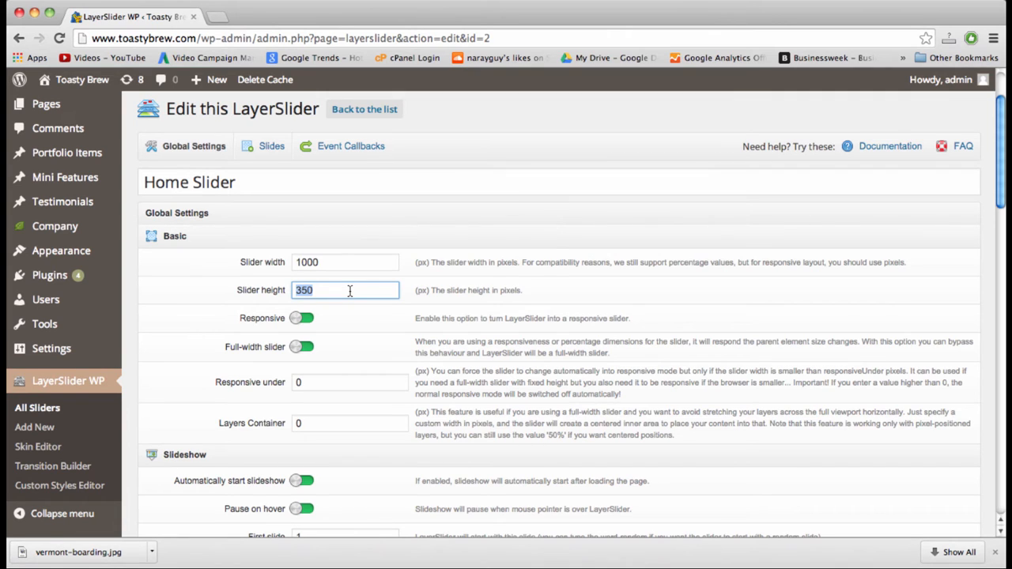
pyautogui.click(349, 290)
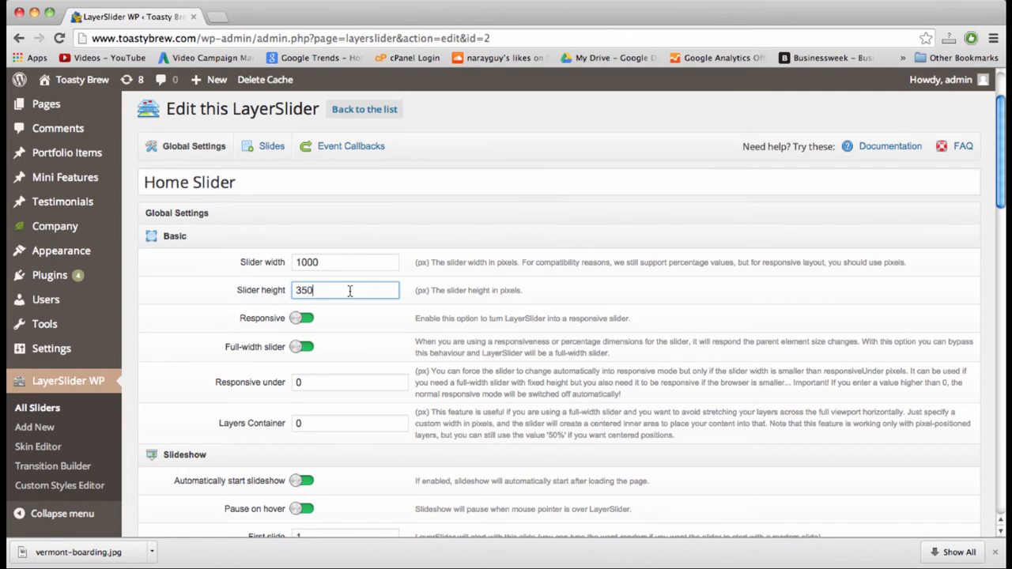
pyautogui.click(299, 320)
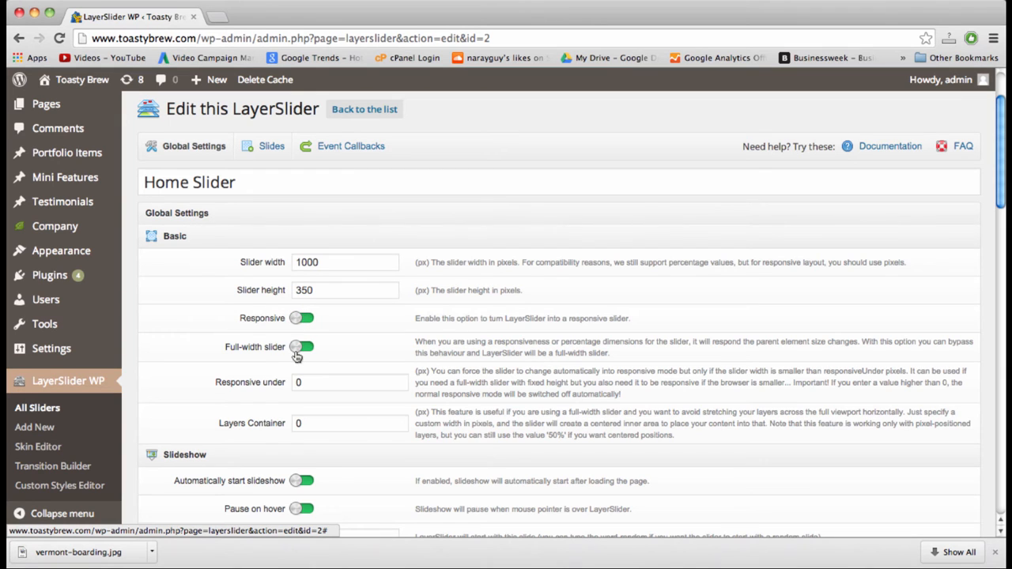
pyautogui.click(299, 349)
# Review the Slideshow, Appearance and Navigation sections of the slider's global settings
pyautogui.scroll(-5, 359, 362)
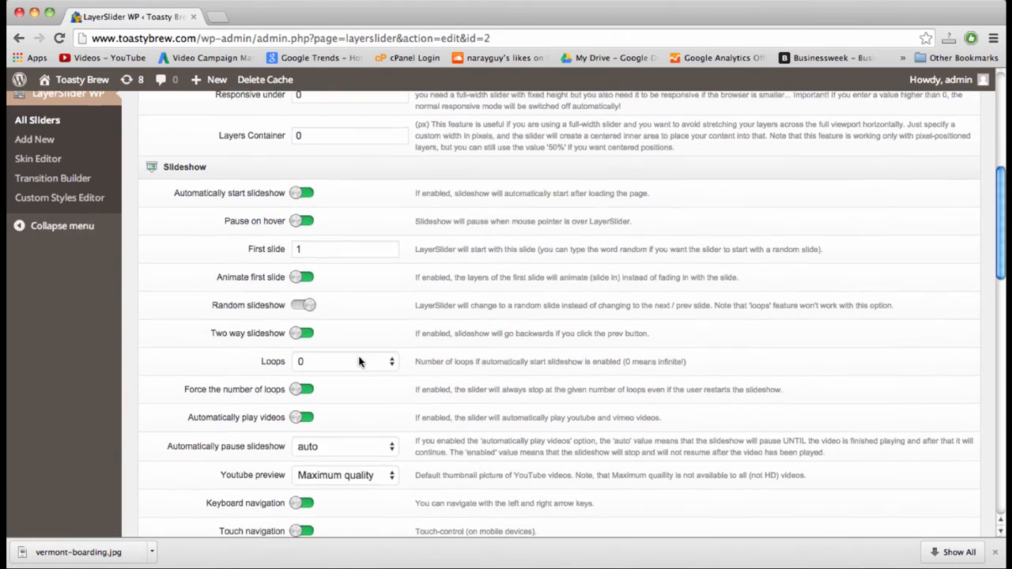
pyautogui.scroll(-3, 222, 249)
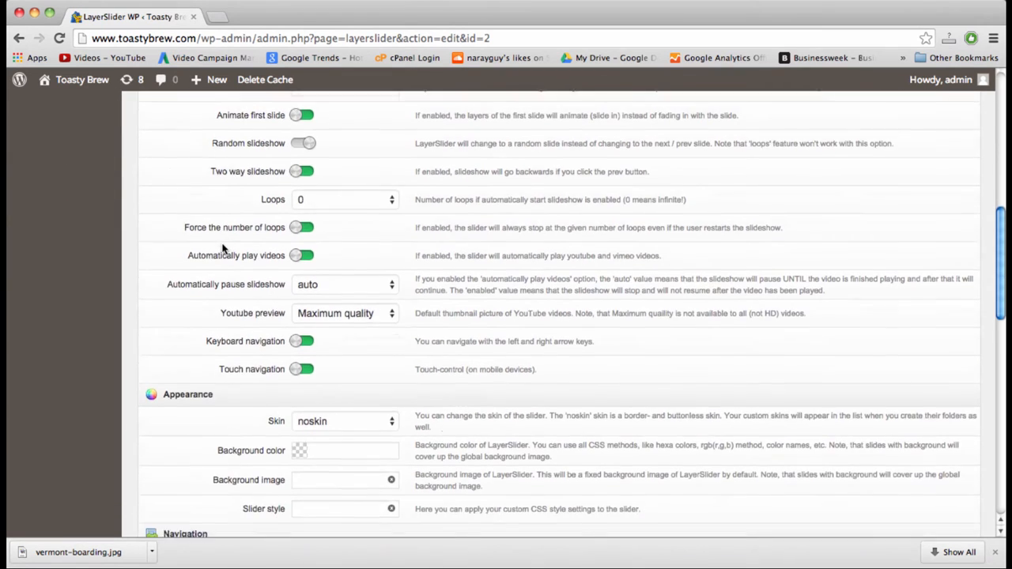
pyautogui.scroll(-6, 222, 249)
pyautogui.scroll(2, 223, 249)
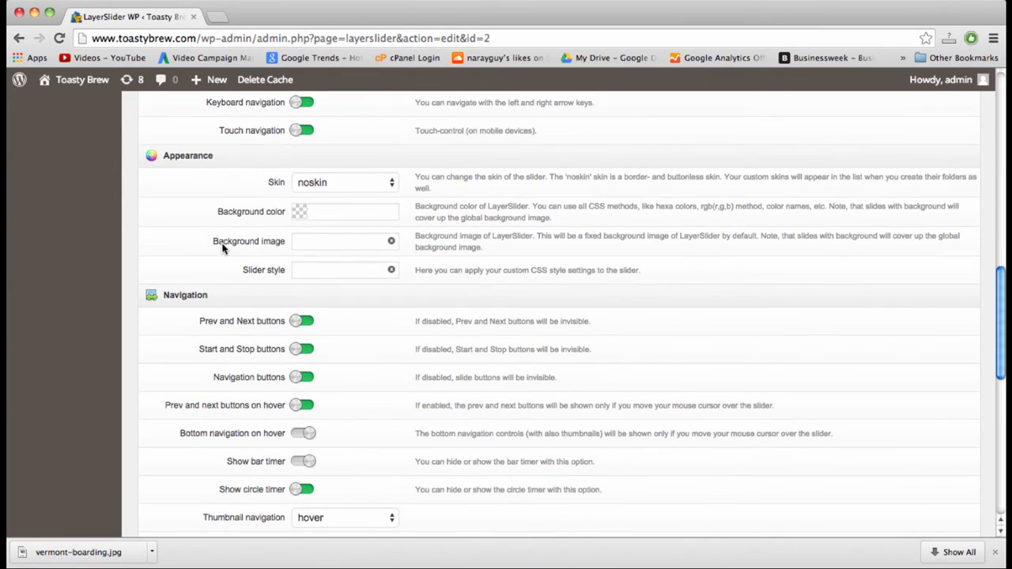
# Review the available slider skins, keep noskin, and look over the remaining global settings down to YourLogo
pyautogui.click(363, 182)
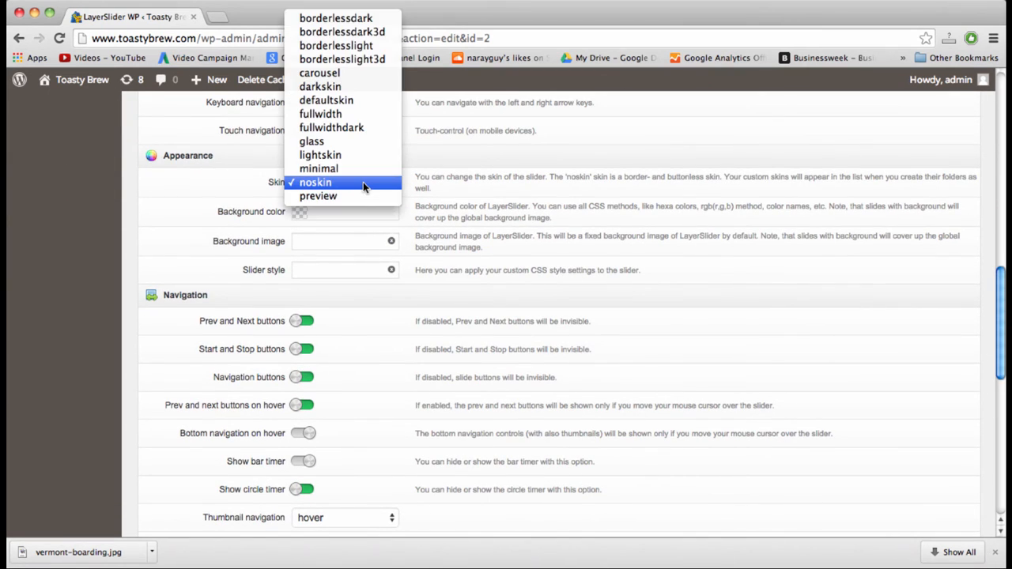
pyautogui.click(321, 184)
pyautogui.scroll(-7, 474, 207)
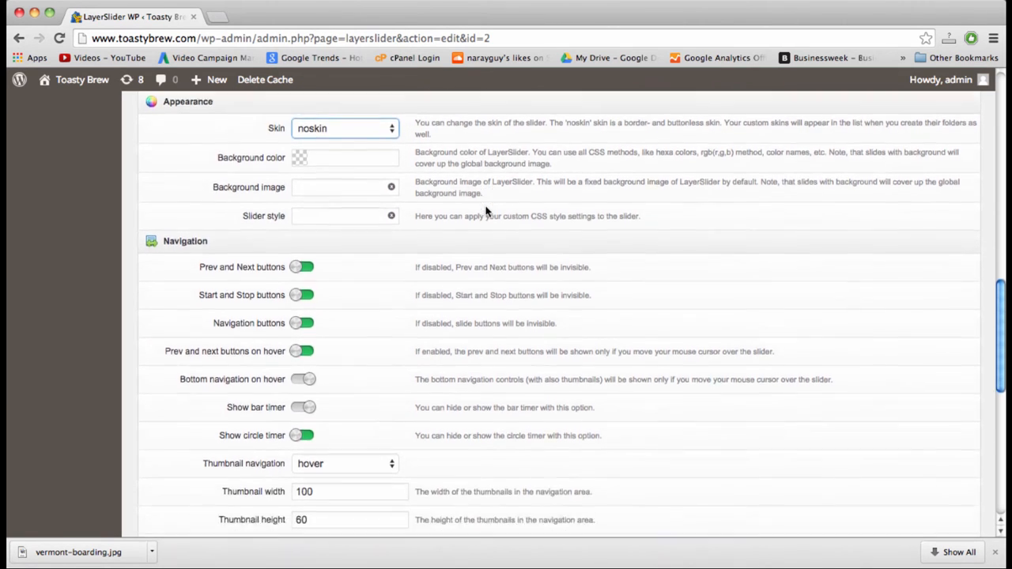
pyautogui.scroll(-4, 486, 211)
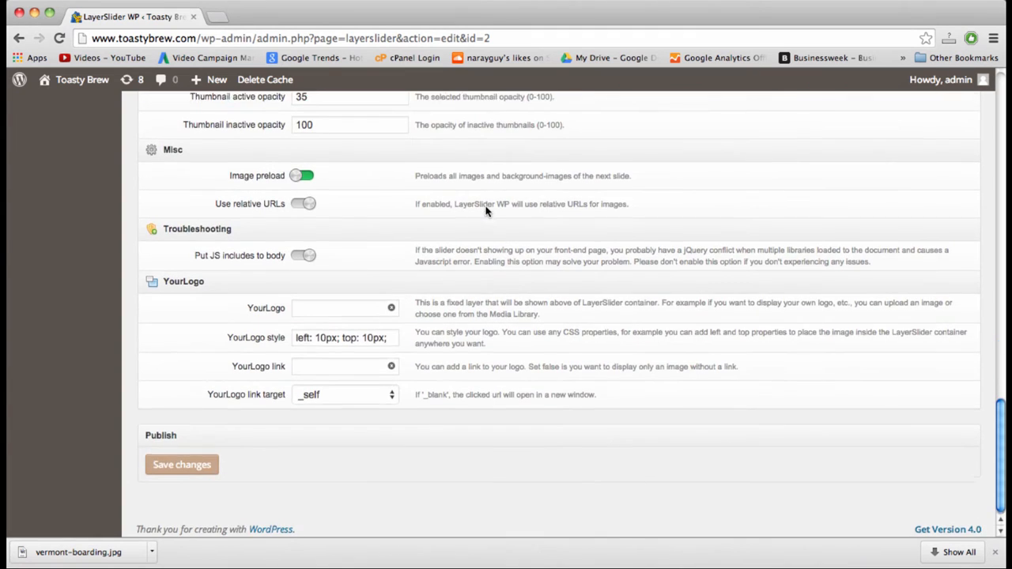
pyautogui.scroll(20, 486, 211)
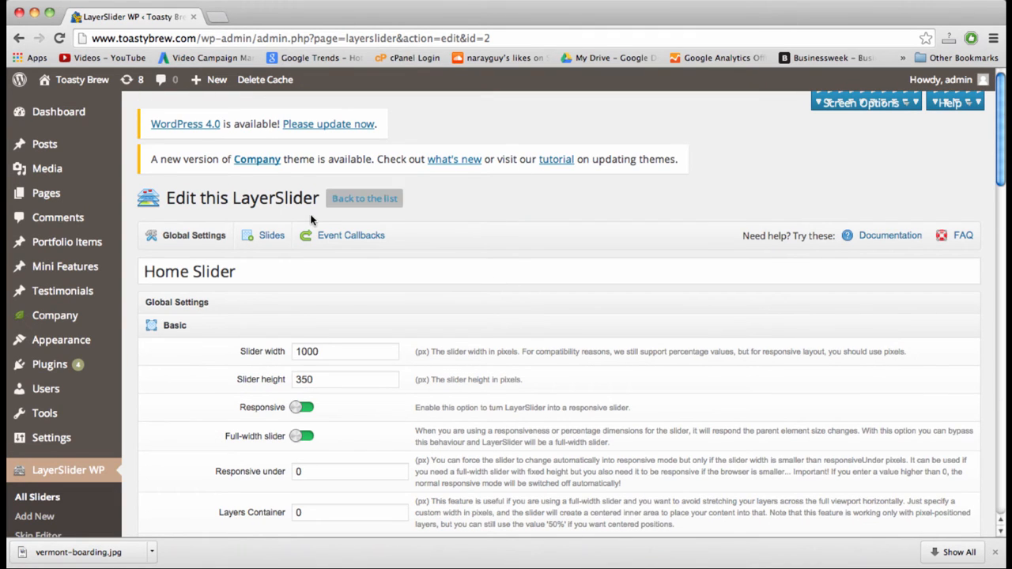
# Return to the slider's slides and view the options and preview of Slide #1
pyautogui.click(269, 241)
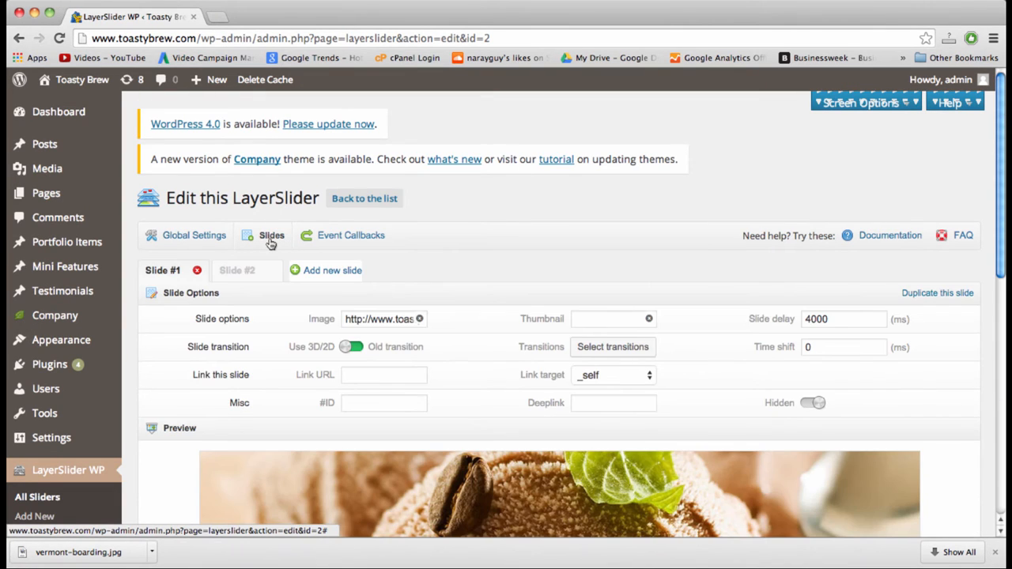
pyautogui.scroll(-5, 491, 331)
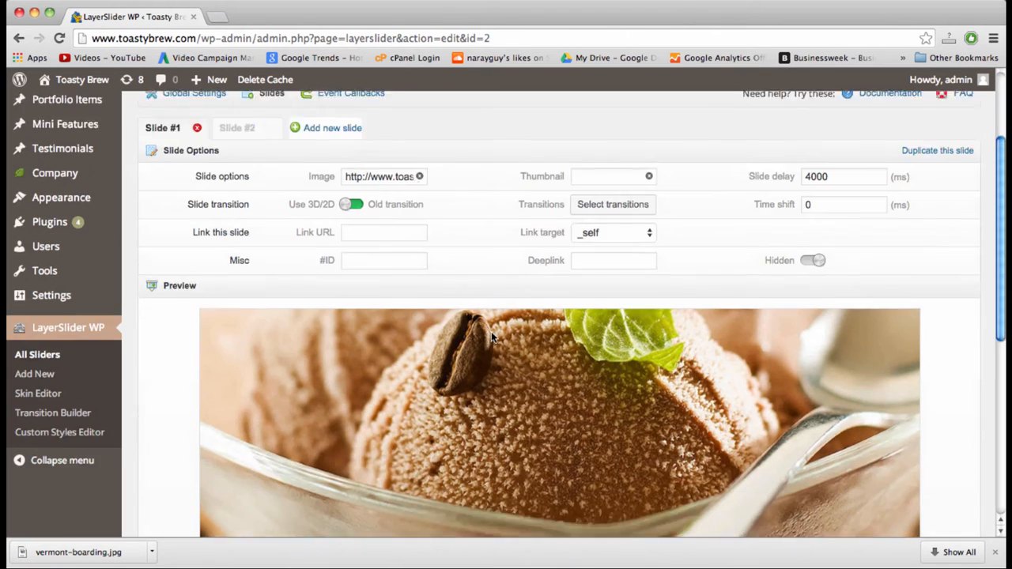
pyautogui.scroll(2, 396, 233)
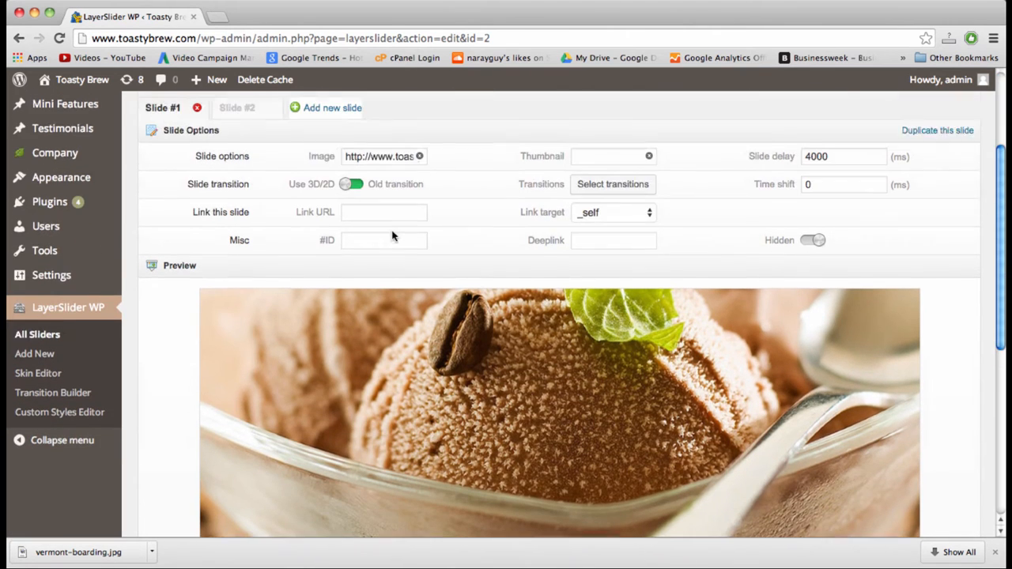
# Show Slide #2 and examine its slide options, preview and Layer #1 image content
pyautogui.click(232, 144)
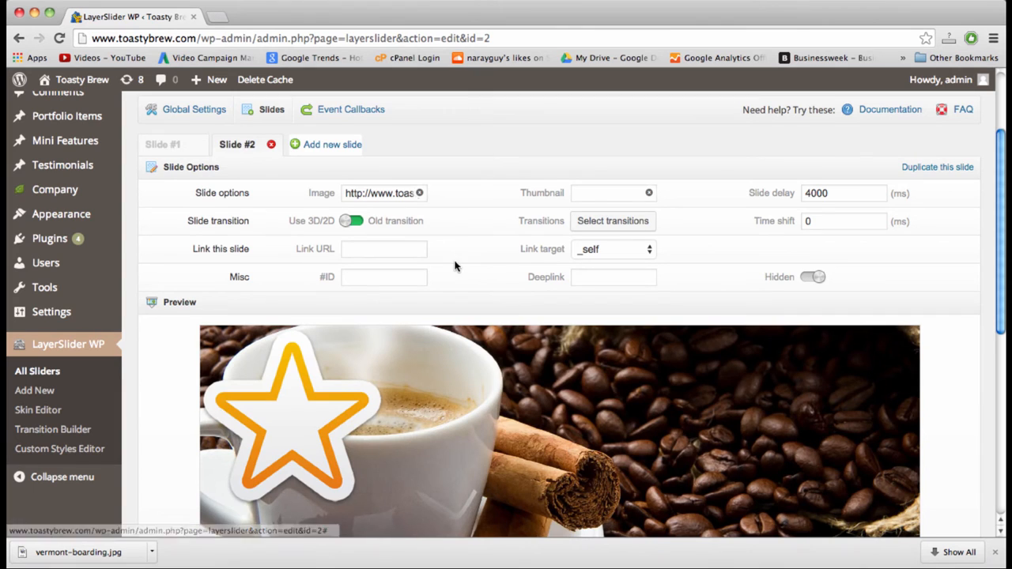
pyautogui.scroll(-3, 456, 265)
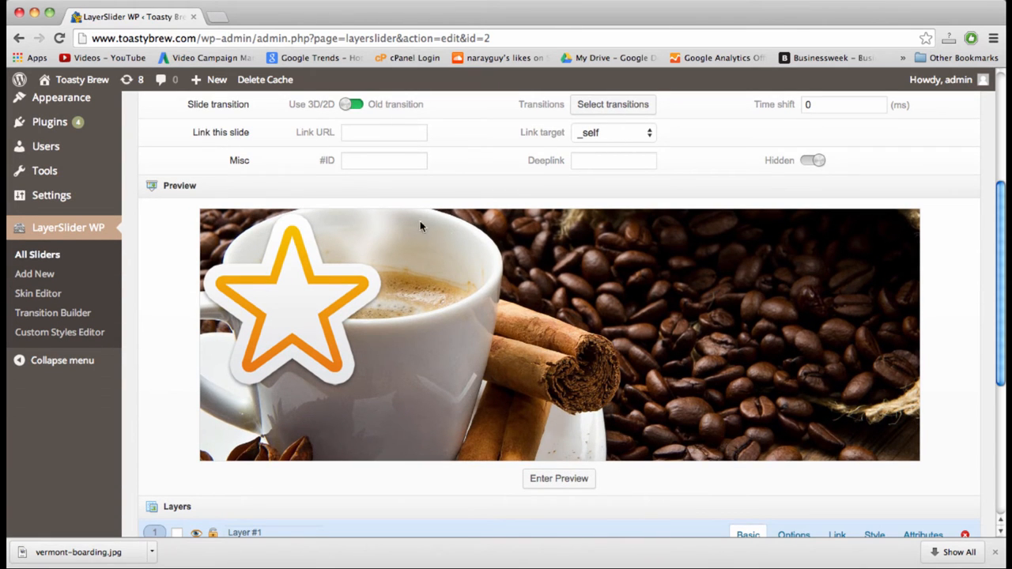
pyautogui.scroll(3, 515, 187)
pyautogui.scroll(-1, 515, 187)
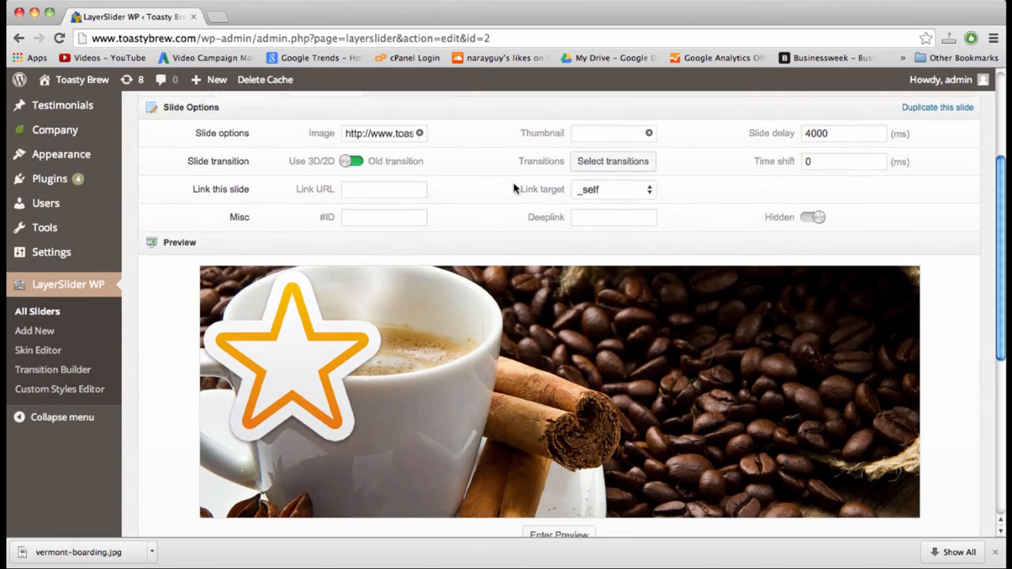
pyautogui.scroll(-7, 514, 187)
pyautogui.scroll(8, 514, 187)
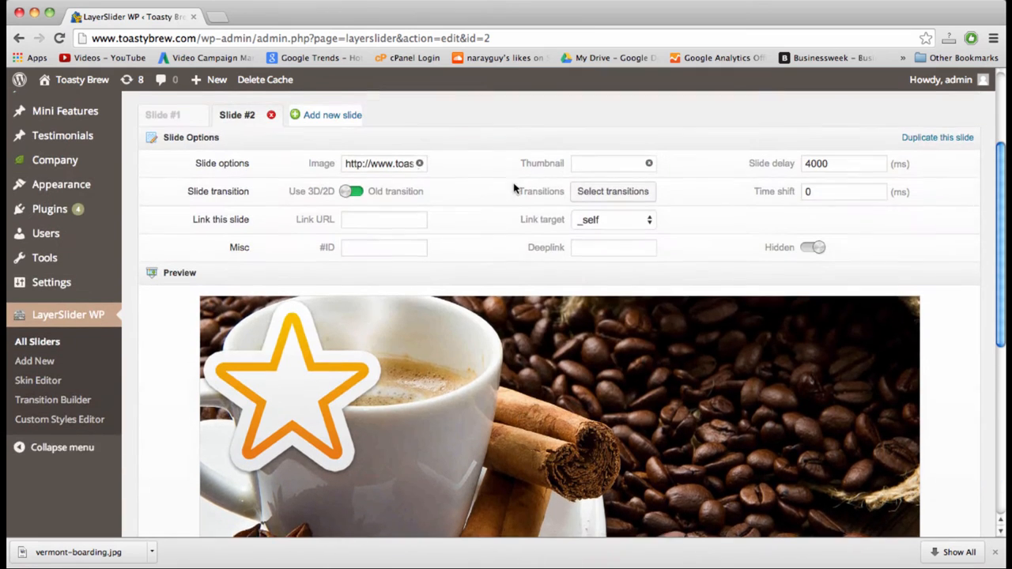
pyautogui.scroll(1, 514, 187)
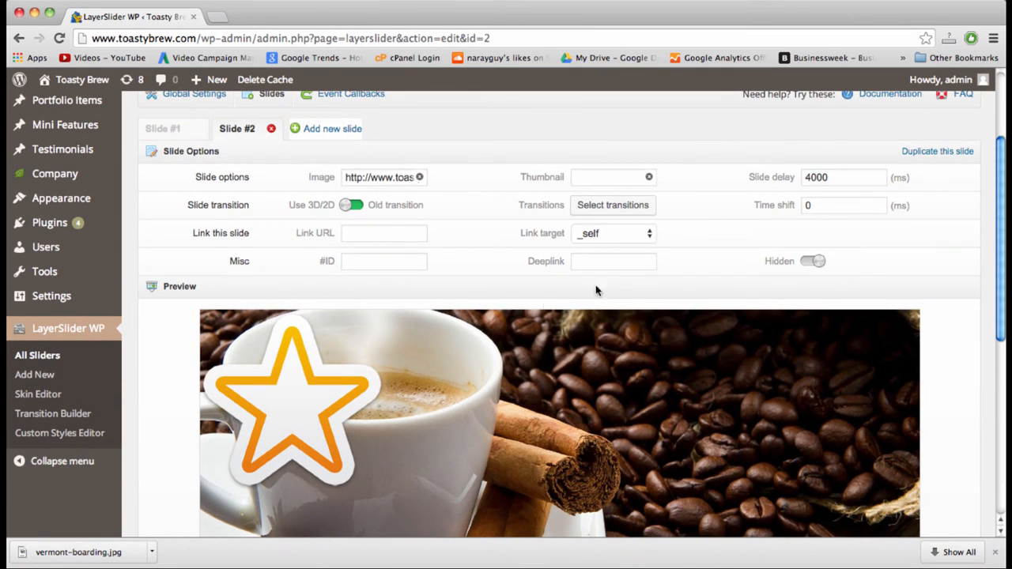
pyautogui.scroll(-6, 559, 492)
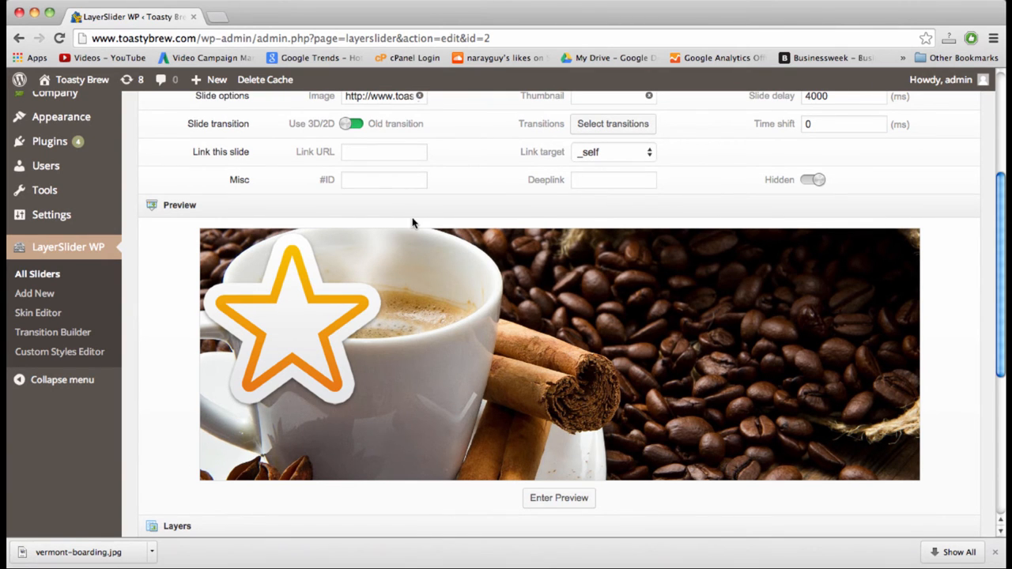
pyautogui.scroll(-7, 419, 226)
pyautogui.scroll(2, 395, 217)
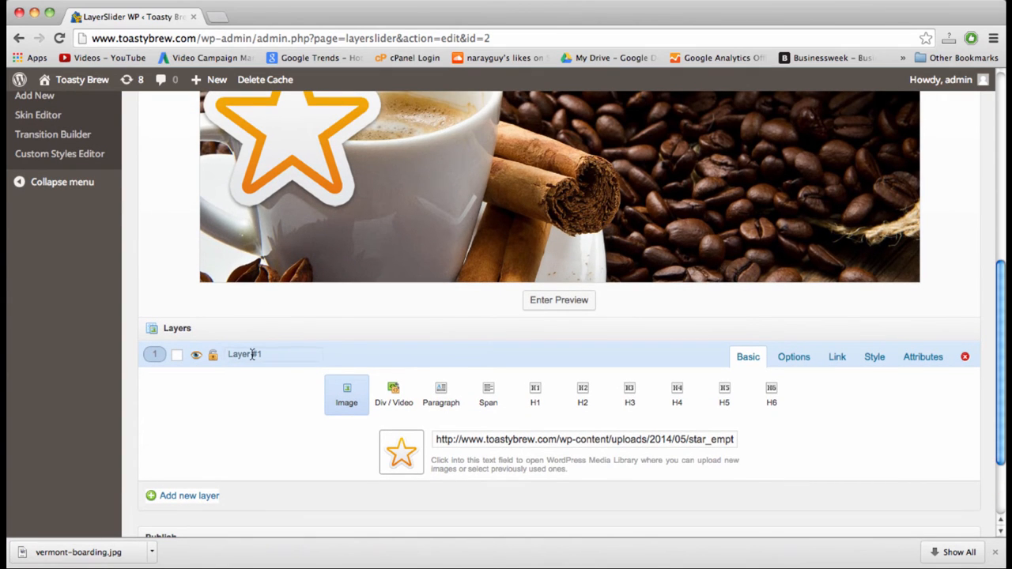
pyautogui.scroll(-3, 455, 339)
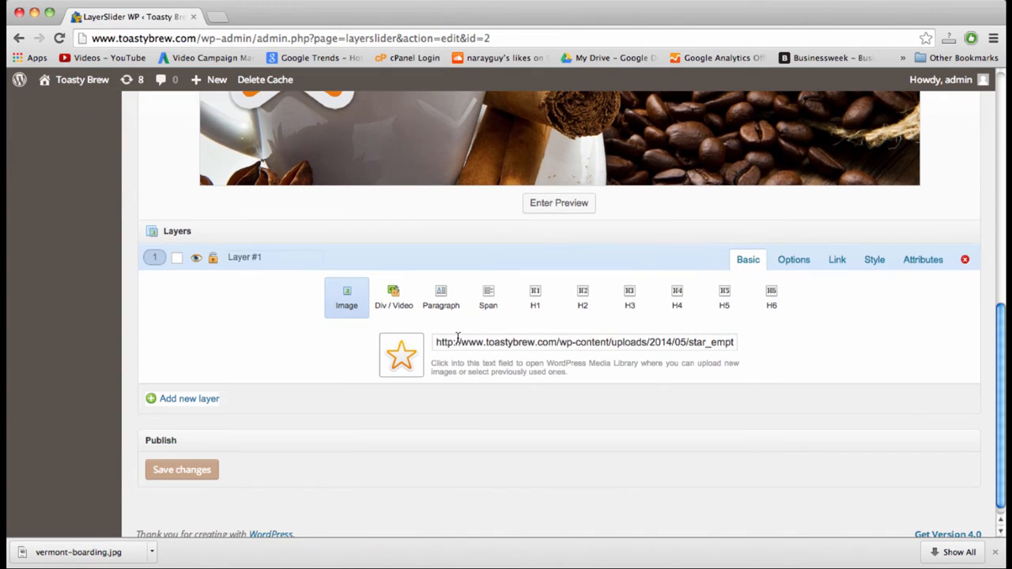
# Add a new layer to Slide #2 and remove it again
pyautogui.click(164, 398)
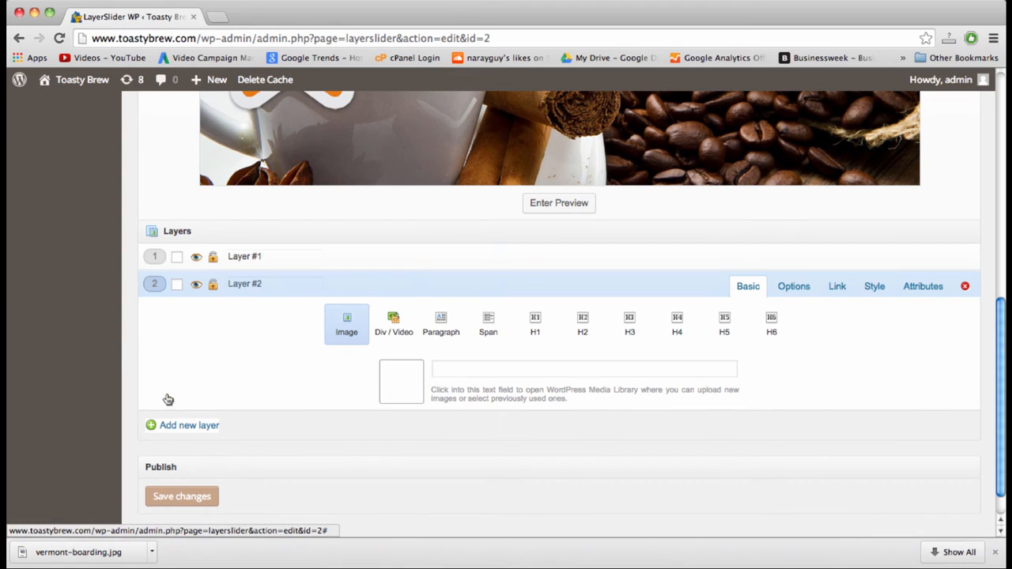
pyautogui.click(965, 286)
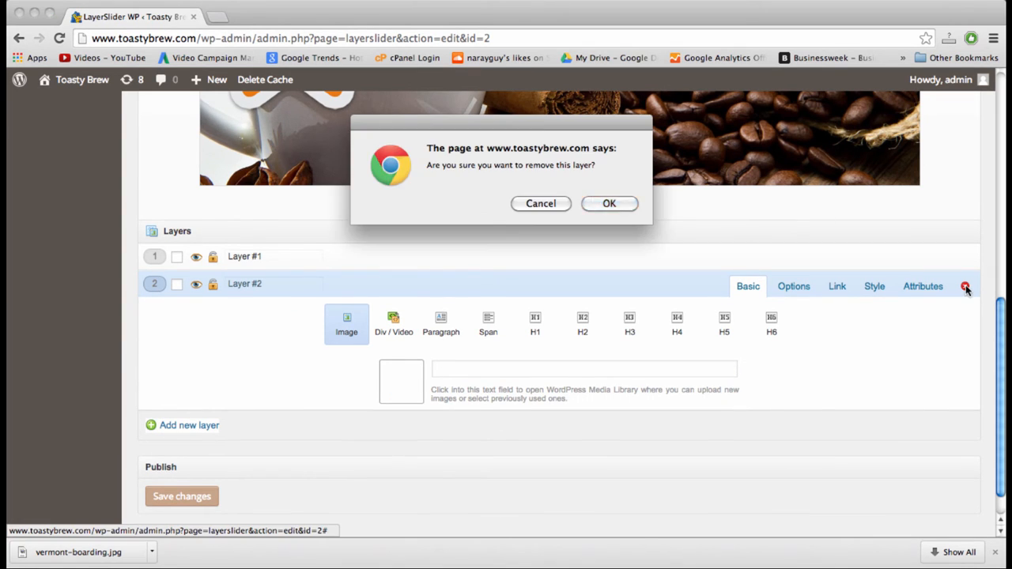
pyautogui.press('Return')
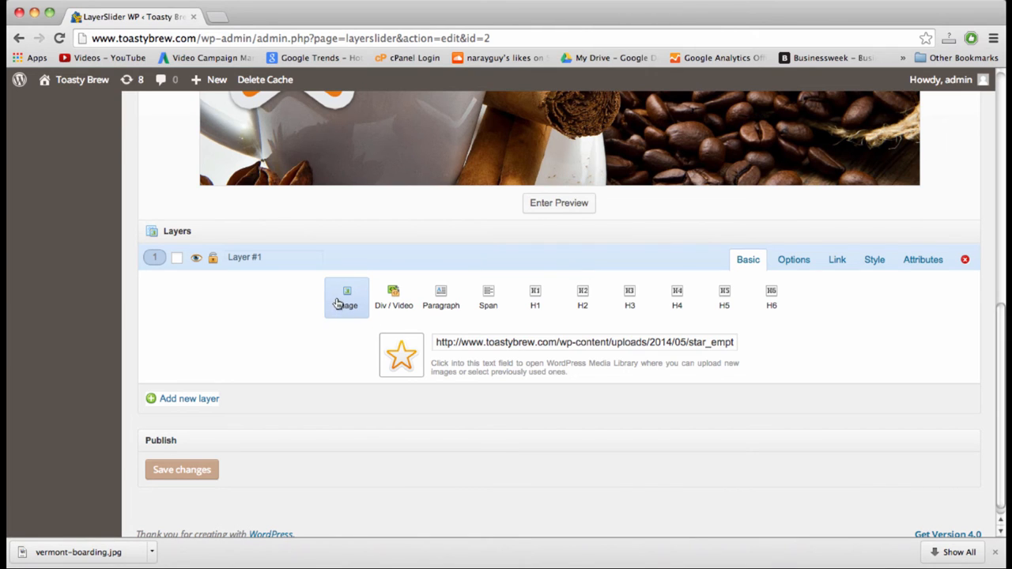
# Look through the Div / Video, Paragraph and Span content types for Layer #1
pyautogui.click(394, 301)
pyautogui.click(442, 299)
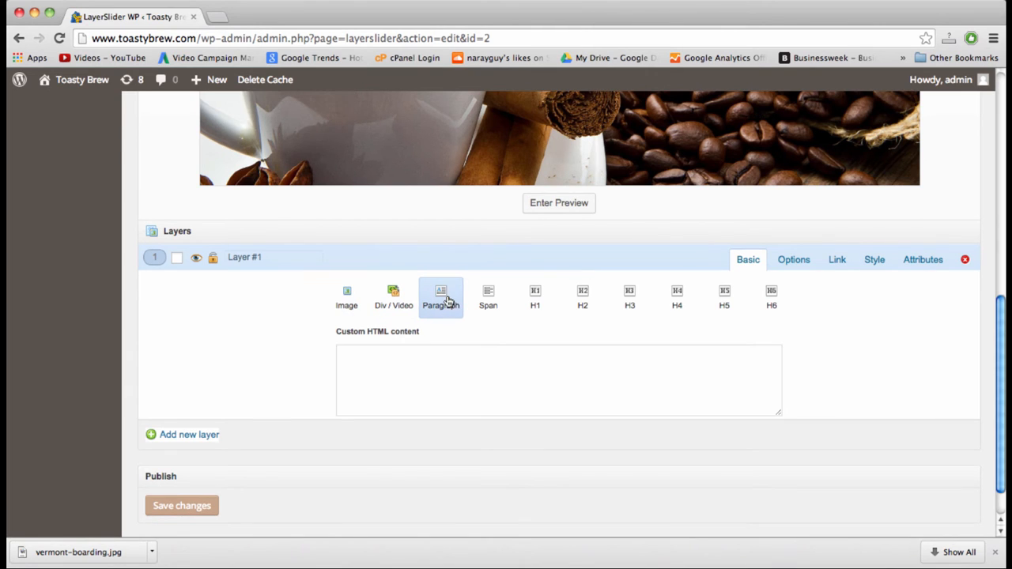
pyautogui.click(487, 299)
pyautogui.click(391, 302)
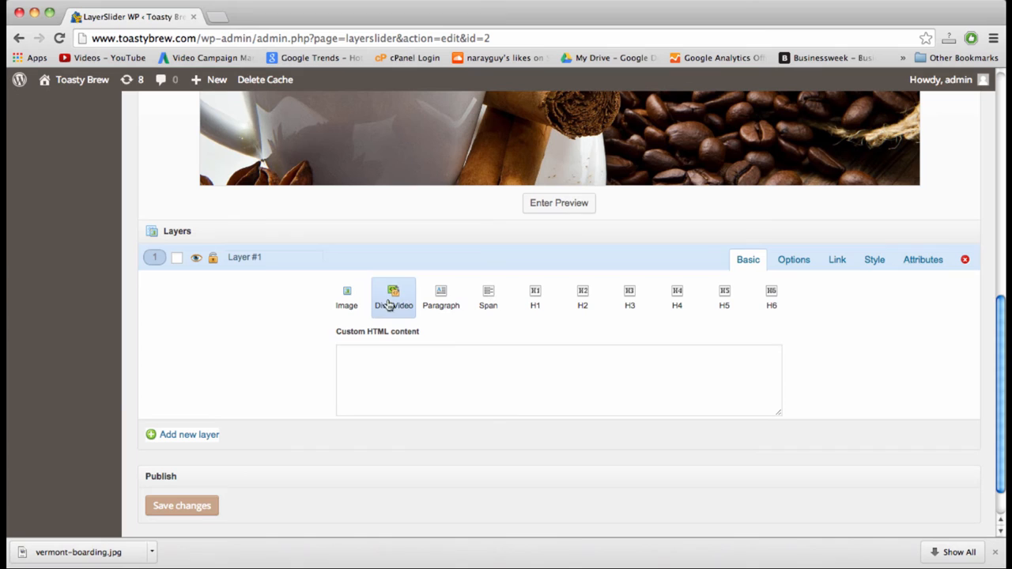
pyautogui.click(440, 300)
# Make Layer #1 a Div / Video layer reading "This is some text" and move it further right over the coffee cup in the preview
pyautogui.click(411, 299)
pyautogui.click(408, 372)
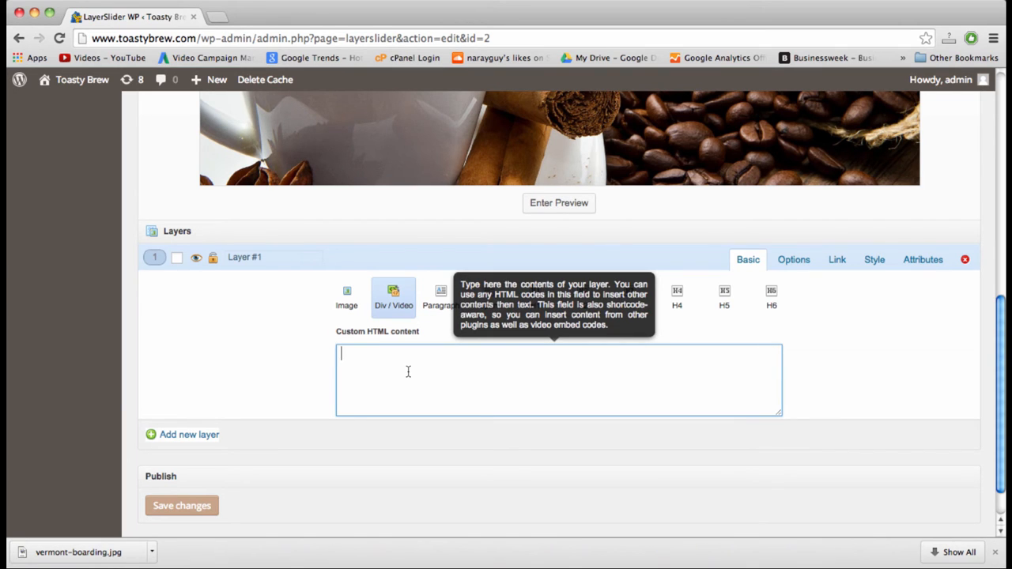
pyautogui.write('This is some text')
pyautogui.scroll(5, 440, 385)
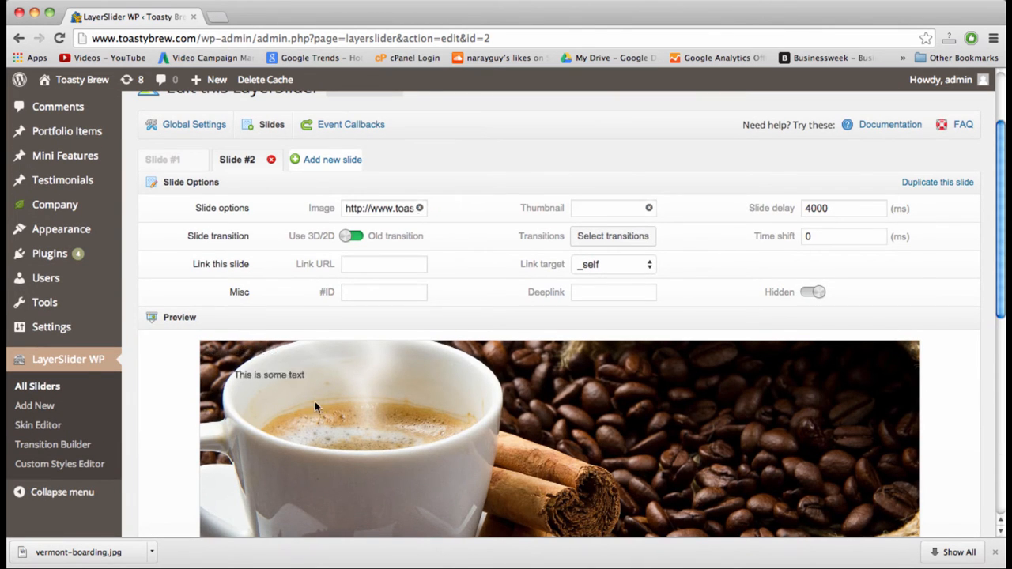
pyautogui.scroll(-5, 359, 376)
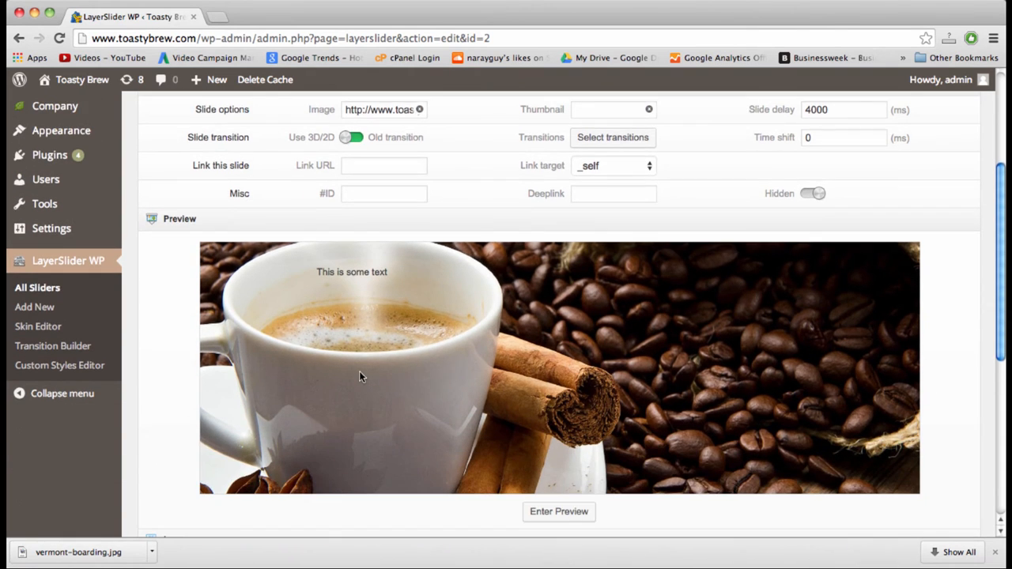
pyautogui.scroll(-1, 359, 376)
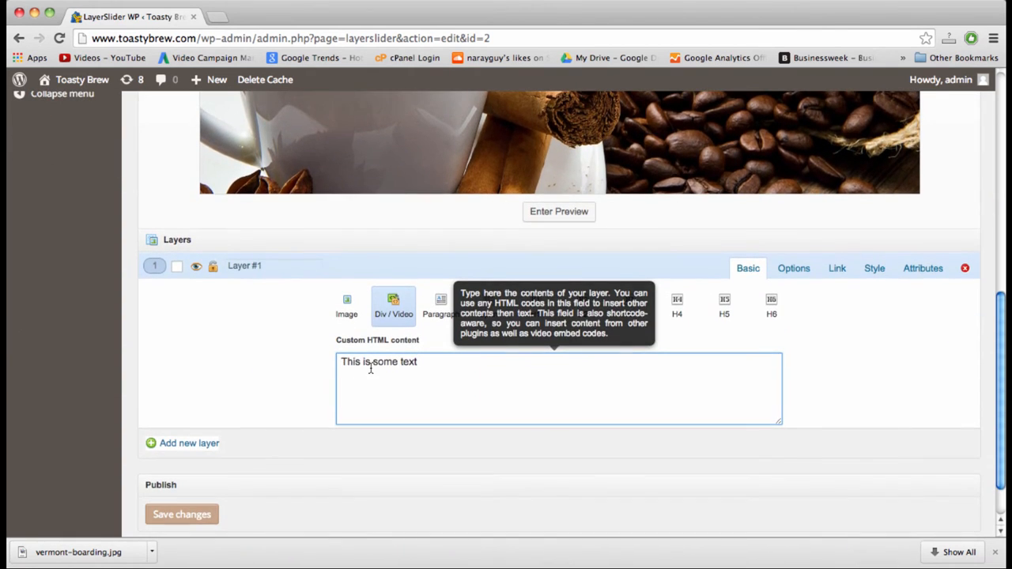
# Clear the custom text of Layer #1 and switch the layer back to its star image
pyautogui.tripleClick(370, 365)
pyautogui.press('BackSpace')
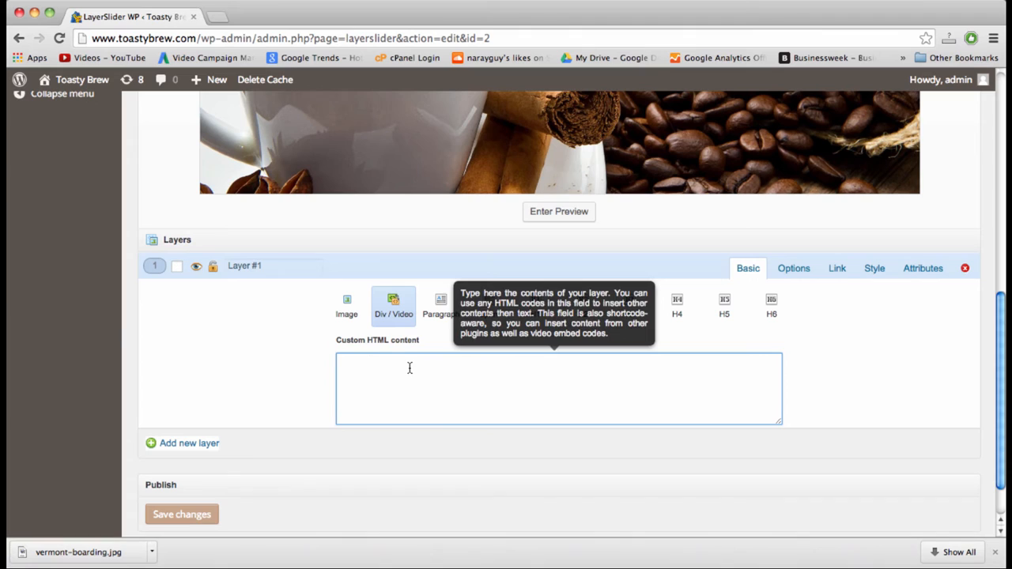
pyautogui.click(251, 396)
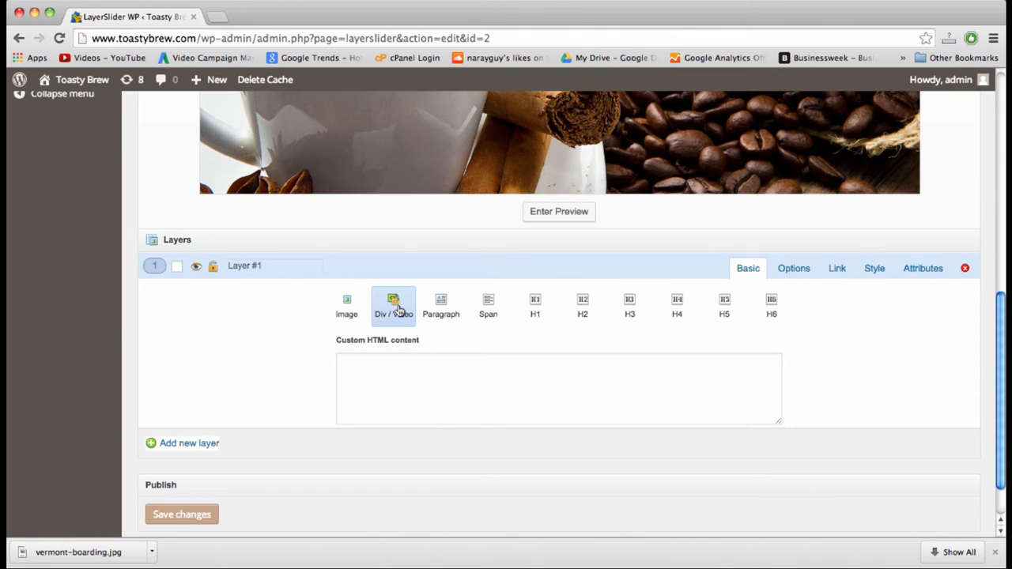
pyautogui.click(440, 311)
pyautogui.click(484, 311)
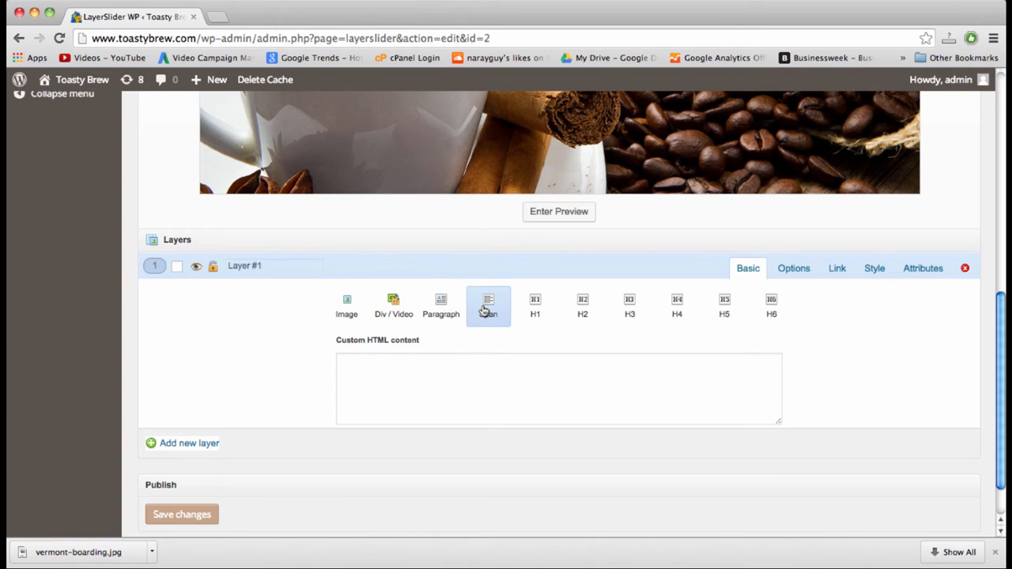
pyautogui.click(397, 325)
pyautogui.click(350, 310)
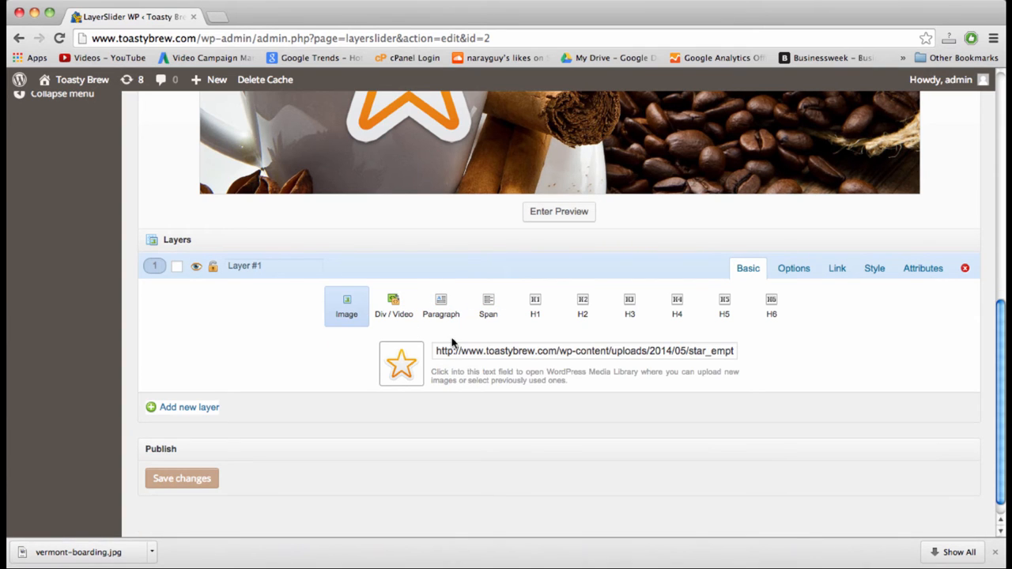
# Review the options, link, style and attributes settings of Layer #1
pyautogui.scroll(2, 465, 351)
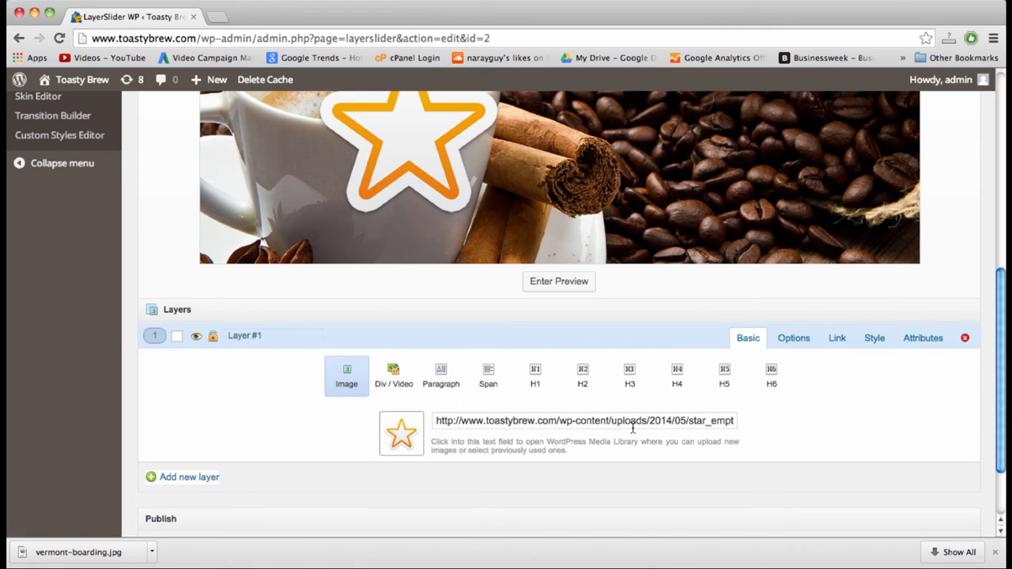
pyautogui.click(790, 339)
pyautogui.click(837, 338)
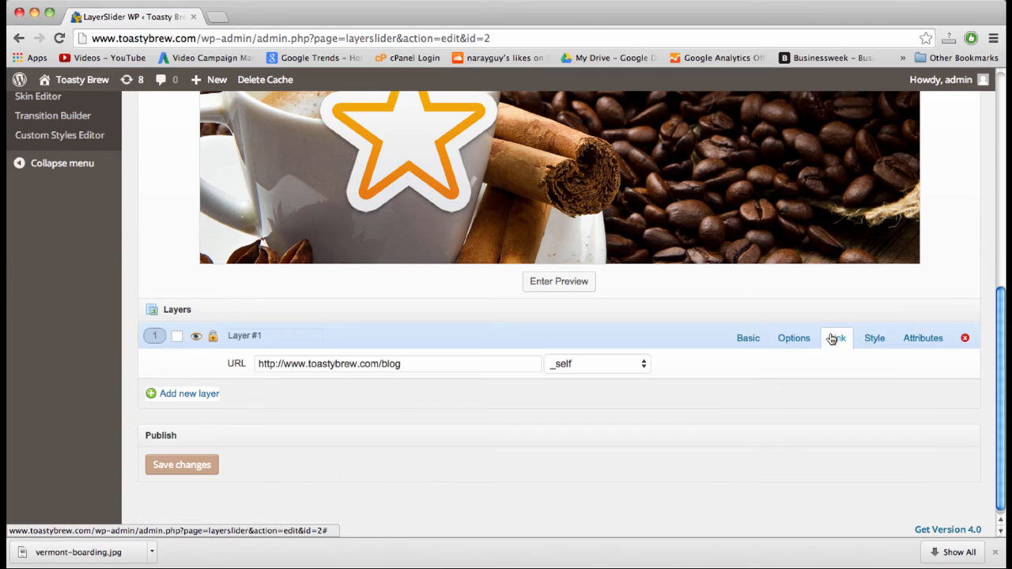
pyautogui.click(874, 338)
pyautogui.click(909, 339)
# Examine the transition in, transition out and other options of Layer #1 alongside the star in the preview
pyautogui.click(793, 340)
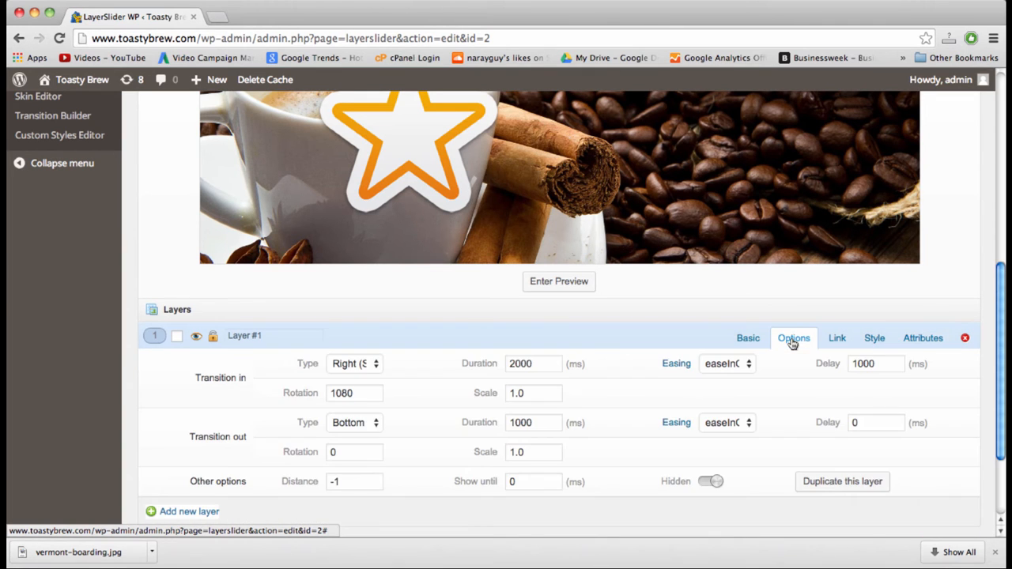
pyautogui.scroll(-3, 793, 341)
pyautogui.scroll(-1, 795, 343)
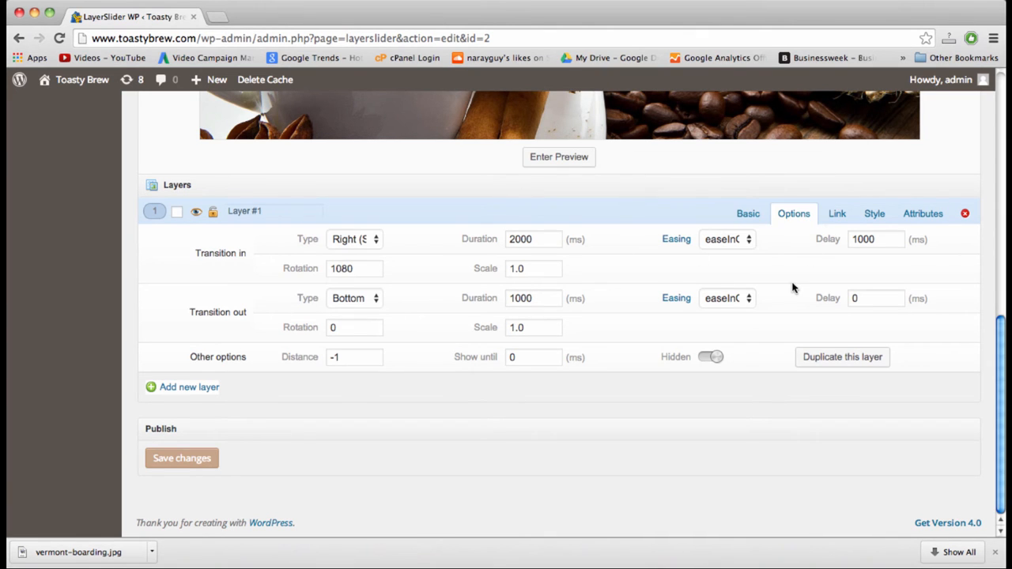
pyautogui.scroll(1, 791, 286)
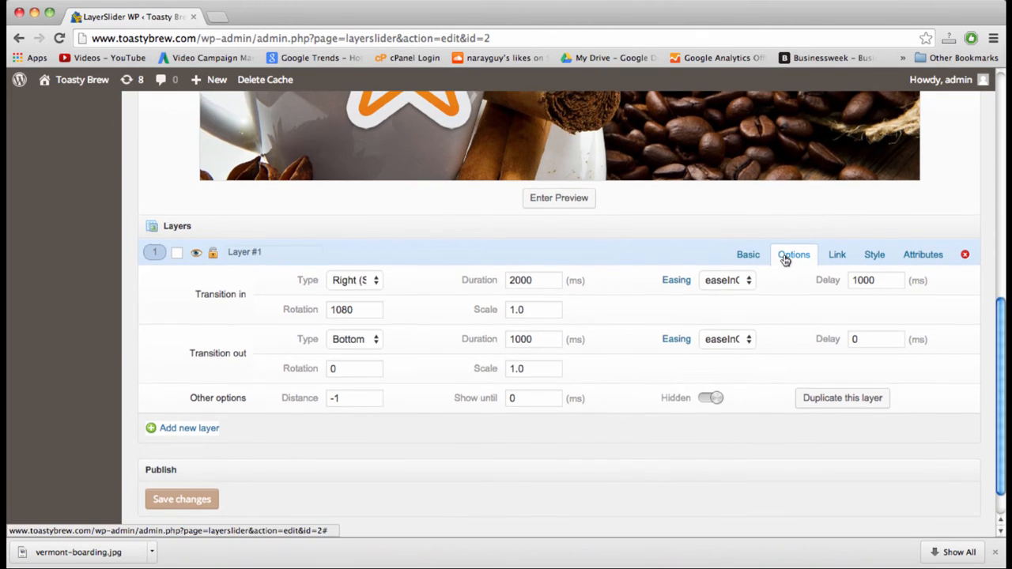
pyautogui.scroll(3, 787, 255)
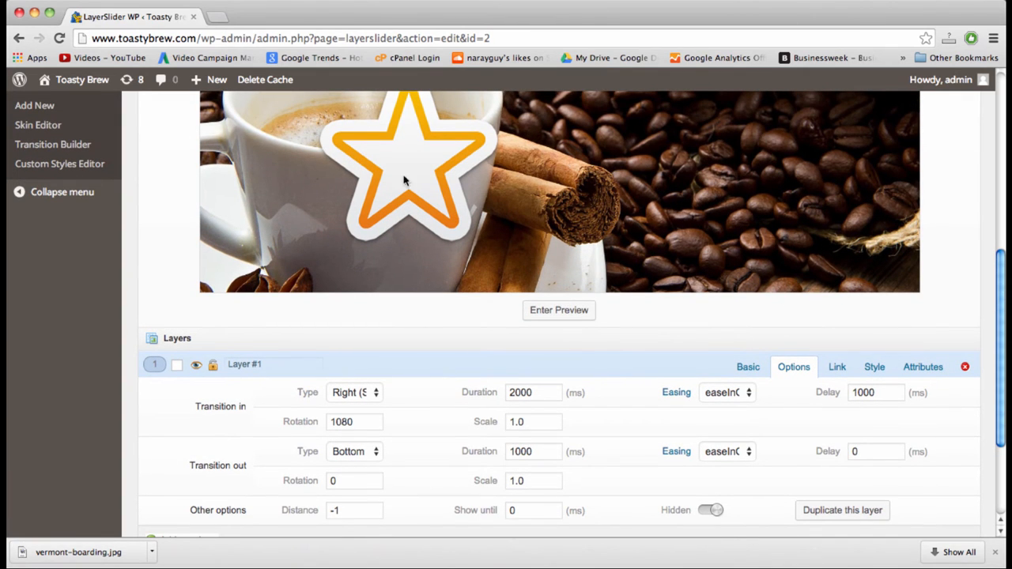
pyautogui.scroll(-2, 323, 317)
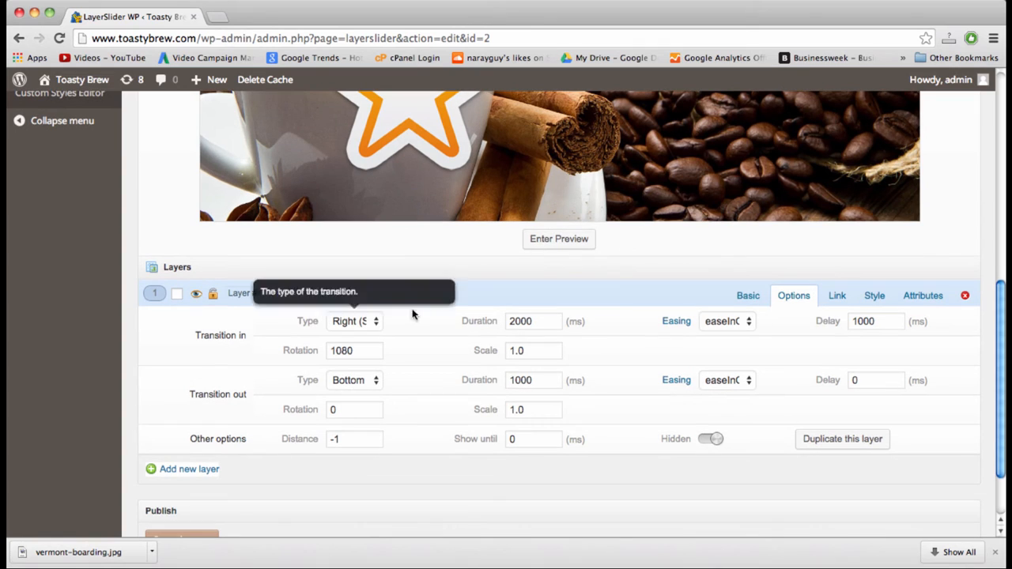
# Look through the easing choices for Layer #1's transition in and the type choices for its transitions in and out
pyautogui.click(727, 321)
pyautogui.click(727, 321)
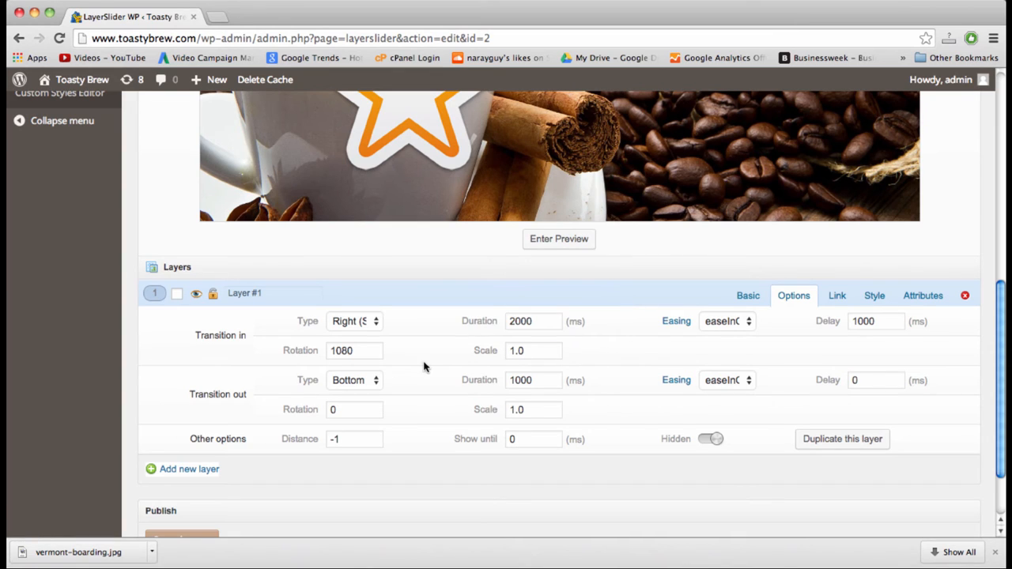
pyautogui.click(362, 381)
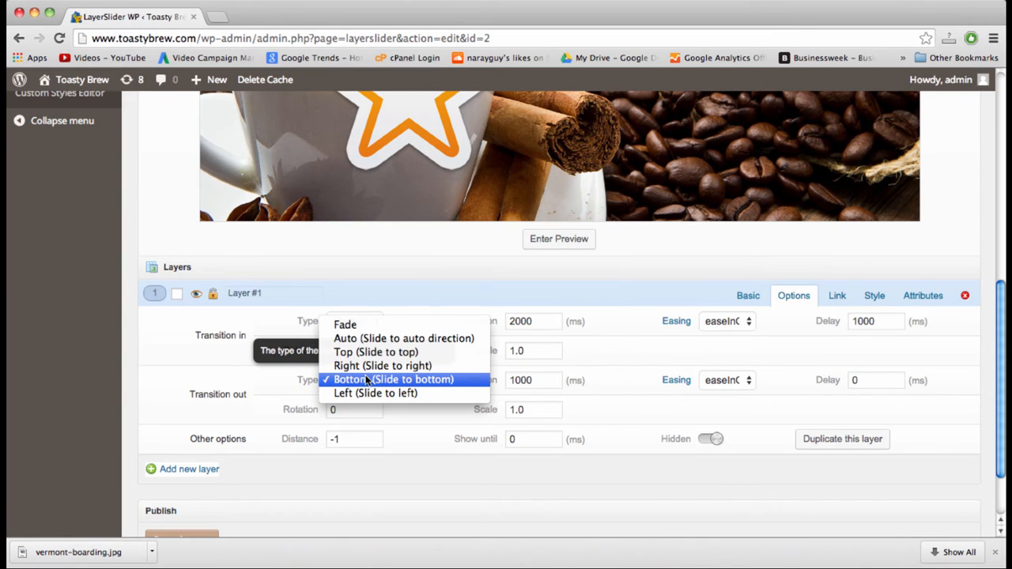
pyautogui.click(372, 380)
pyautogui.click(362, 326)
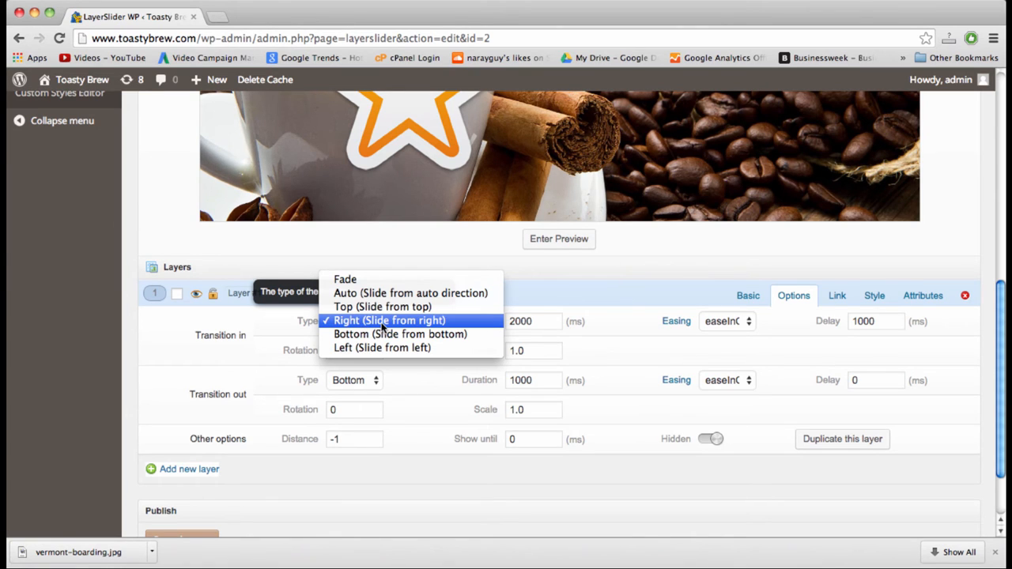
pyautogui.click(382, 322)
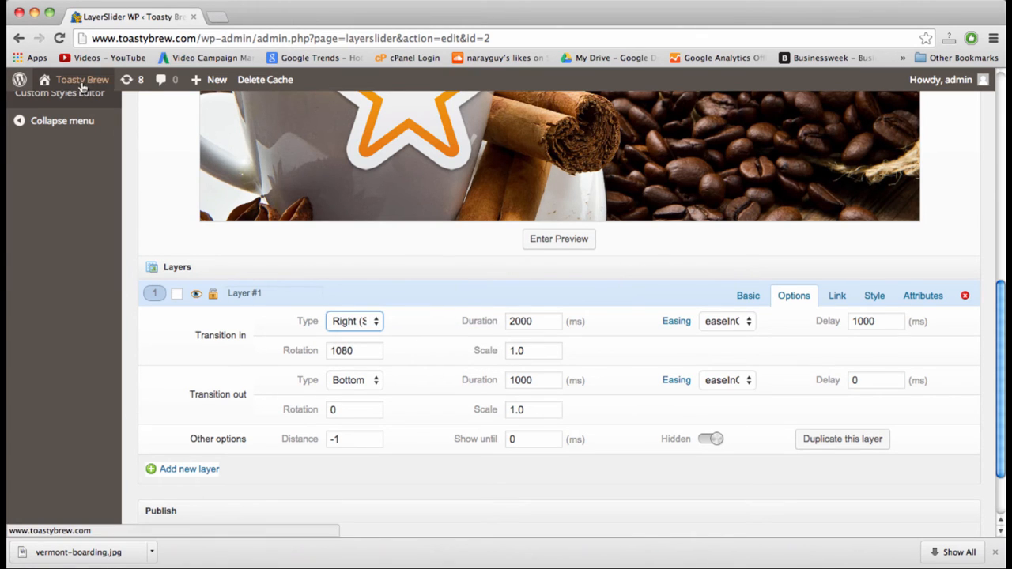
# Open the Toasty Brew site in a new browser tab while staying on the LayerSlider editing page
pyautogui.rightClick(84, 79)
pyautogui.click(130, 88)
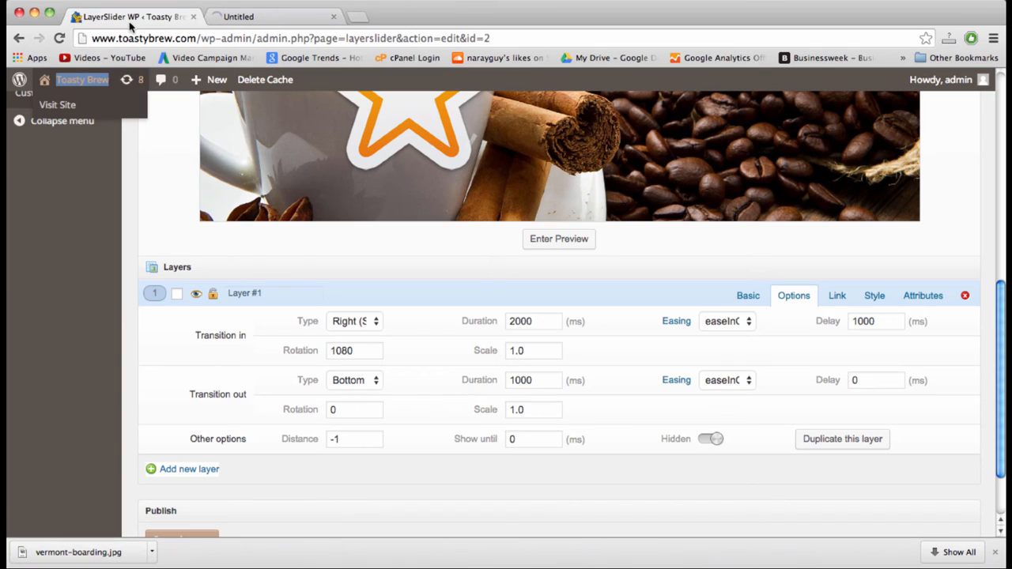
# Examine the rotation and duration settings of Layer #1's transition in
pyautogui.doubleClick(355, 352)
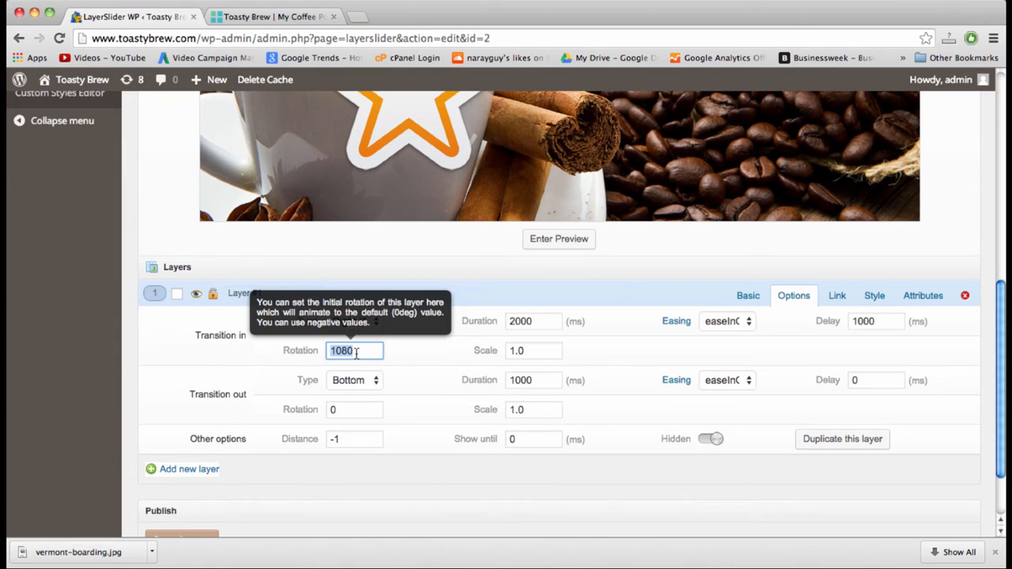
pyautogui.click(433, 352)
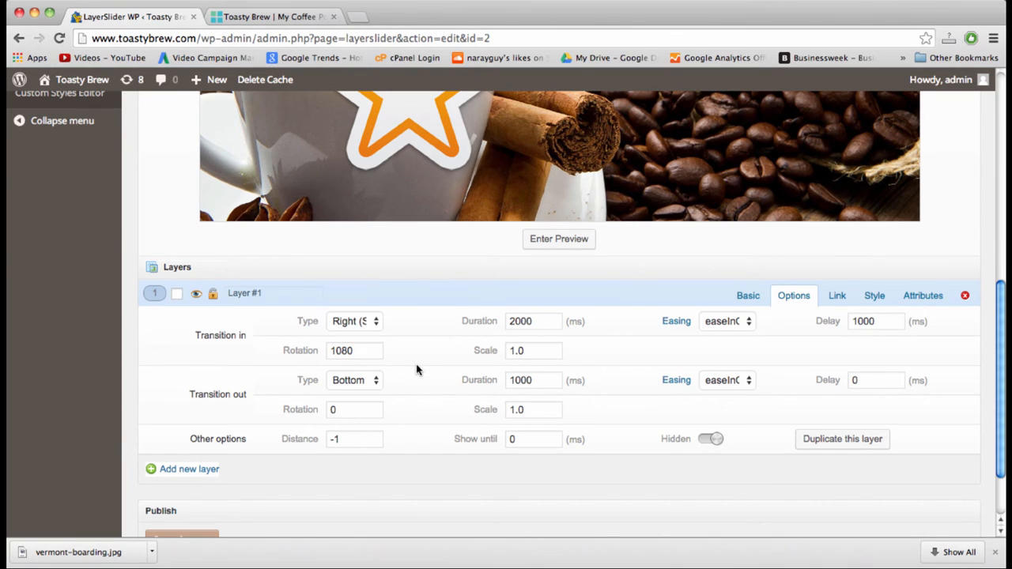
pyautogui.doubleClick(530, 322)
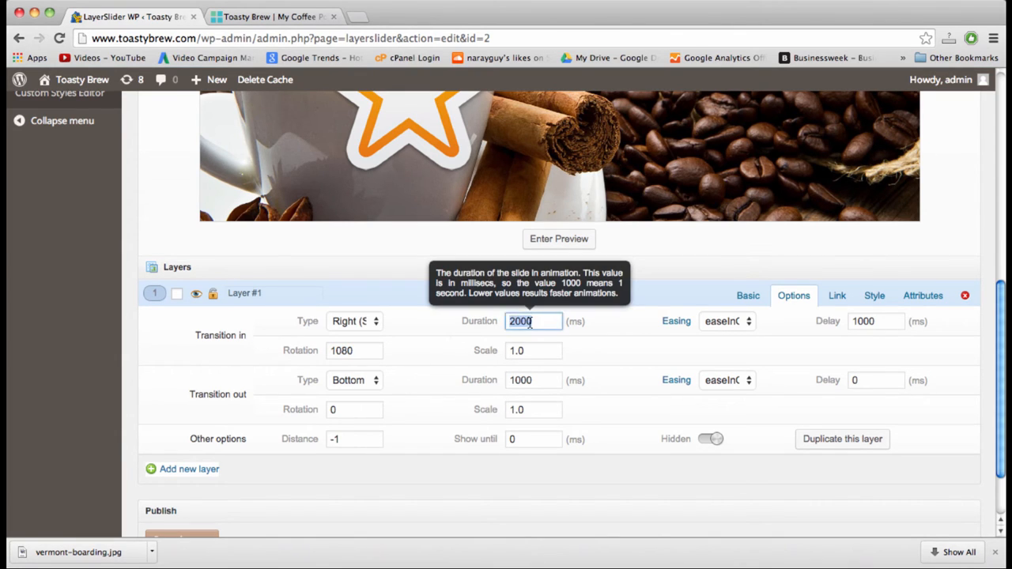
pyautogui.click(535, 322)
pyautogui.doubleClick(535, 322)
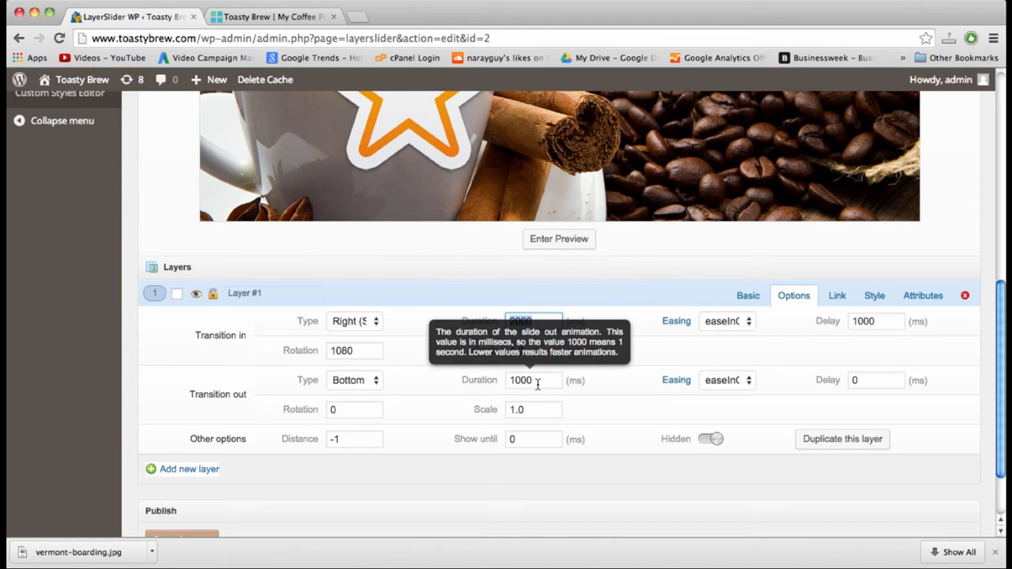
# Examine the type and duration of Layer #1's transition out, and check the layer's basic settings before returning to its options
pyautogui.click(372, 381)
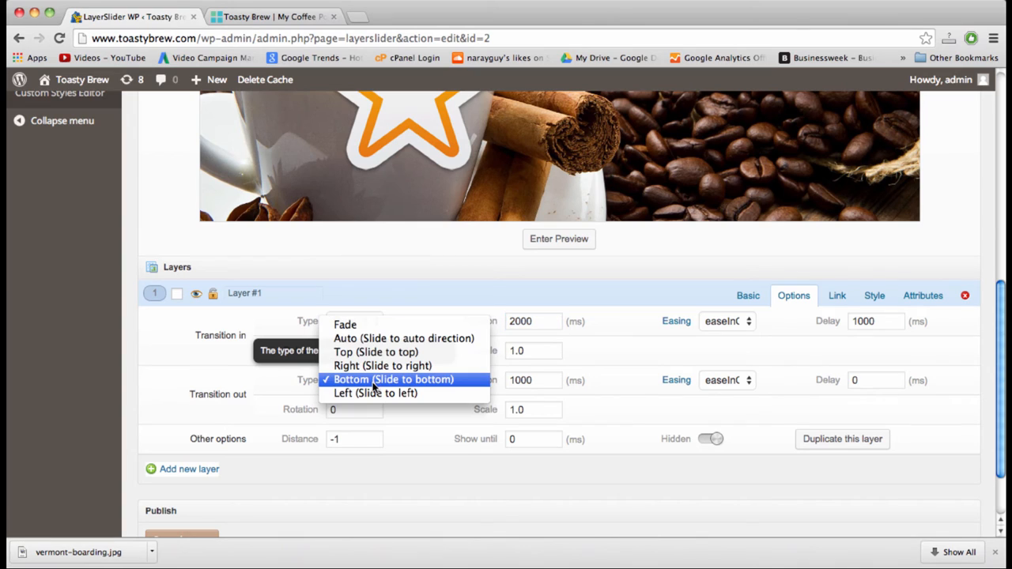
pyautogui.click(373, 380)
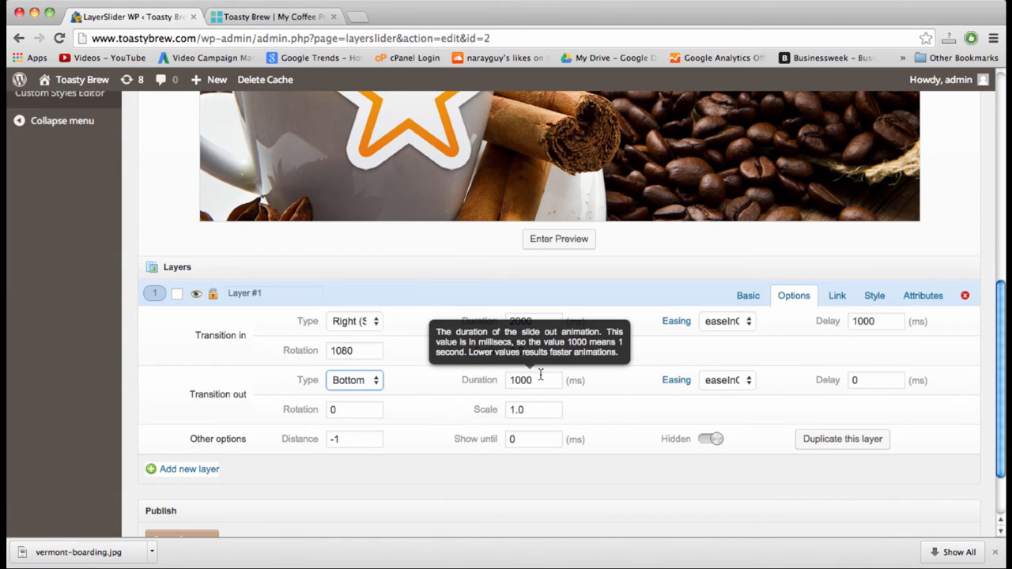
pyautogui.click(538, 381)
pyautogui.doubleClick(539, 381)
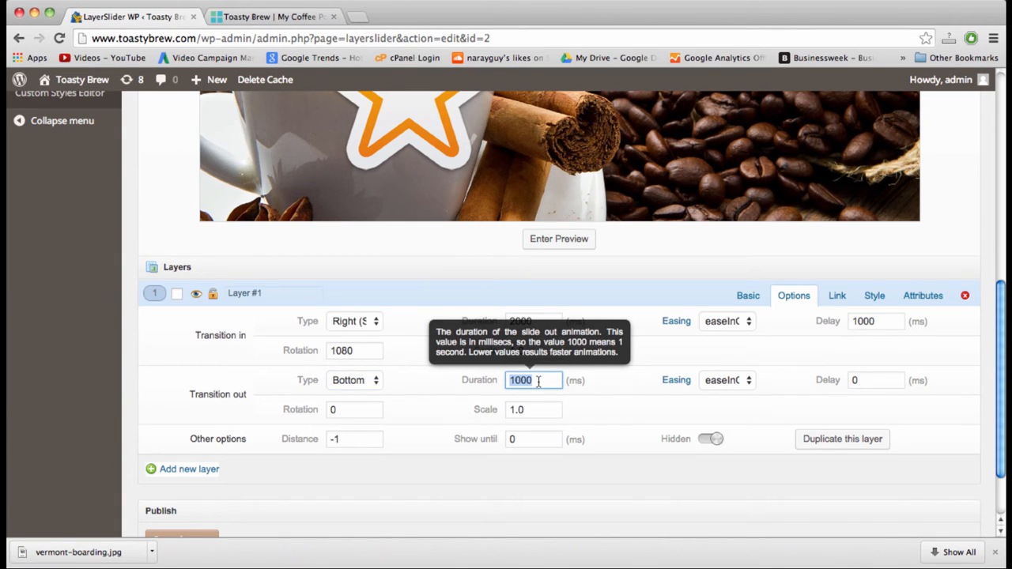
pyautogui.click(430, 410)
pyautogui.scroll(-1, 430, 409)
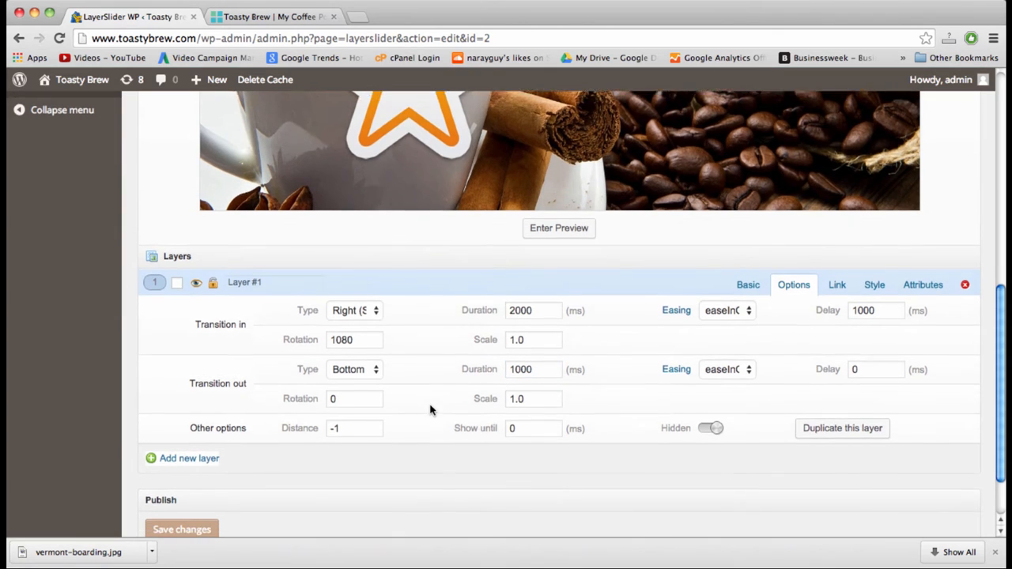
pyautogui.scroll(-3, 430, 409)
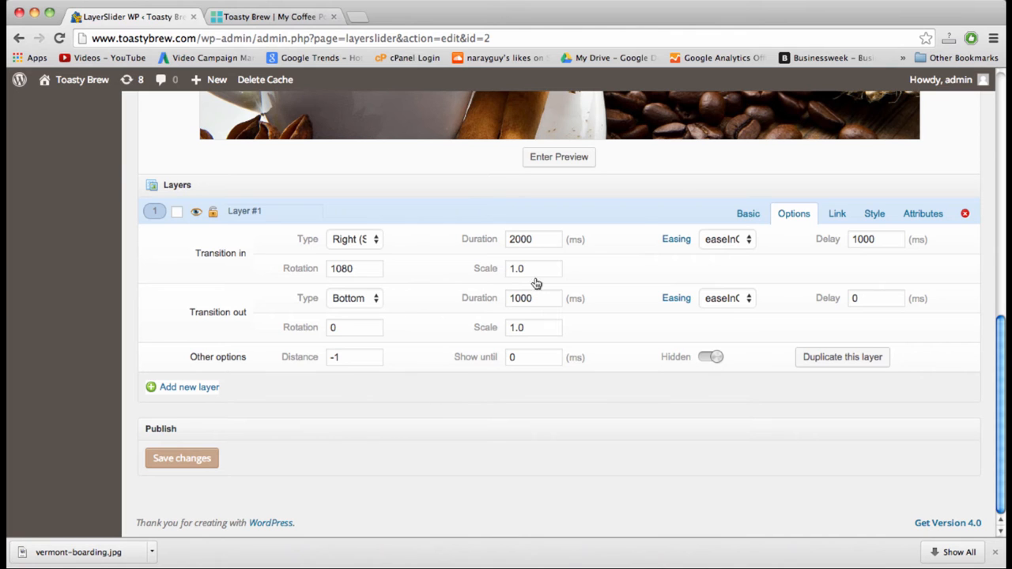
pyautogui.click(745, 217)
pyautogui.click(801, 246)
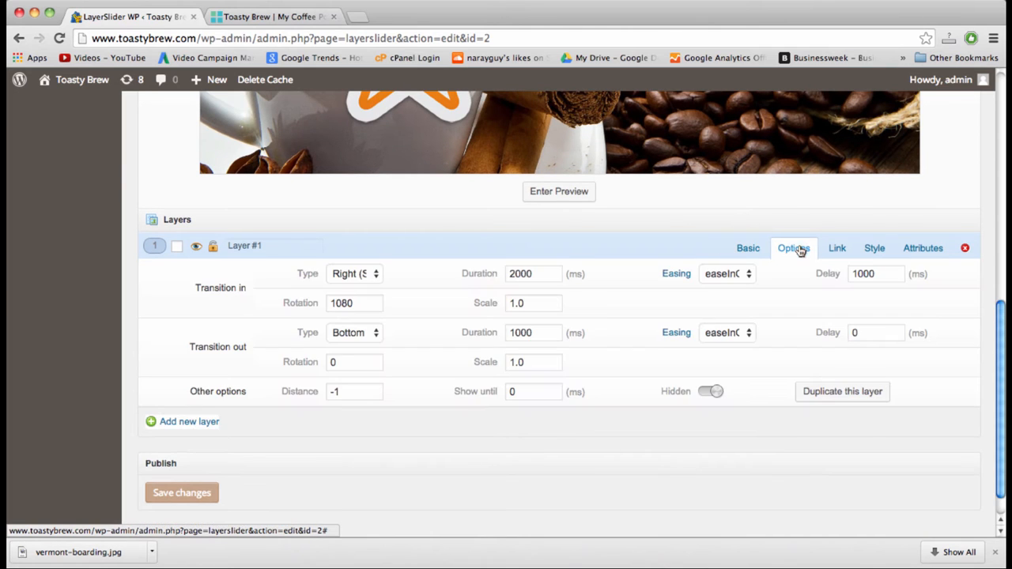
# Review Layer #1's link, transition options, style and basic settings in the slide editor
pyautogui.click(837, 248)
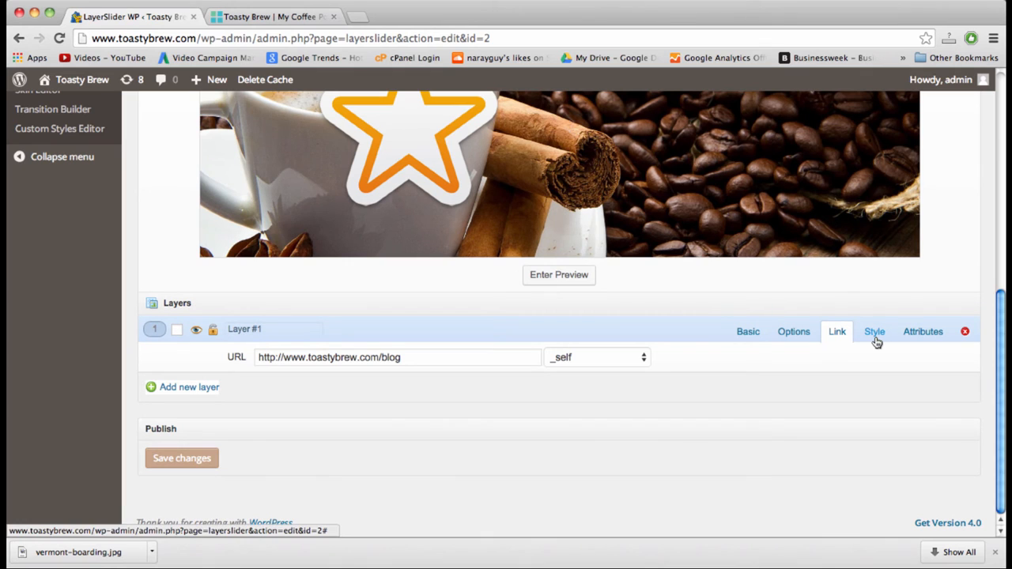
pyautogui.click(790, 333)
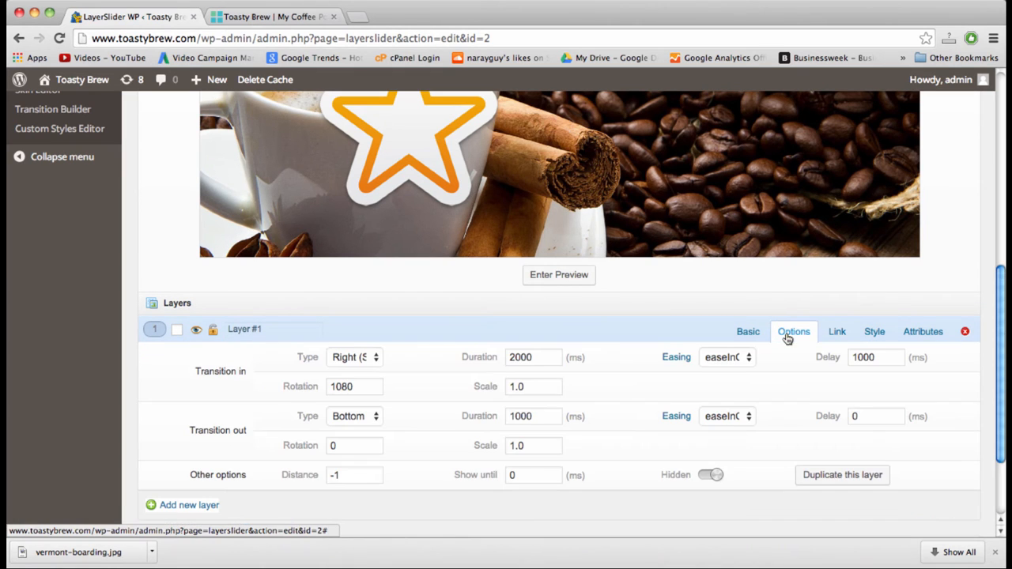
pyautogui.scroll(3, 672, 331)
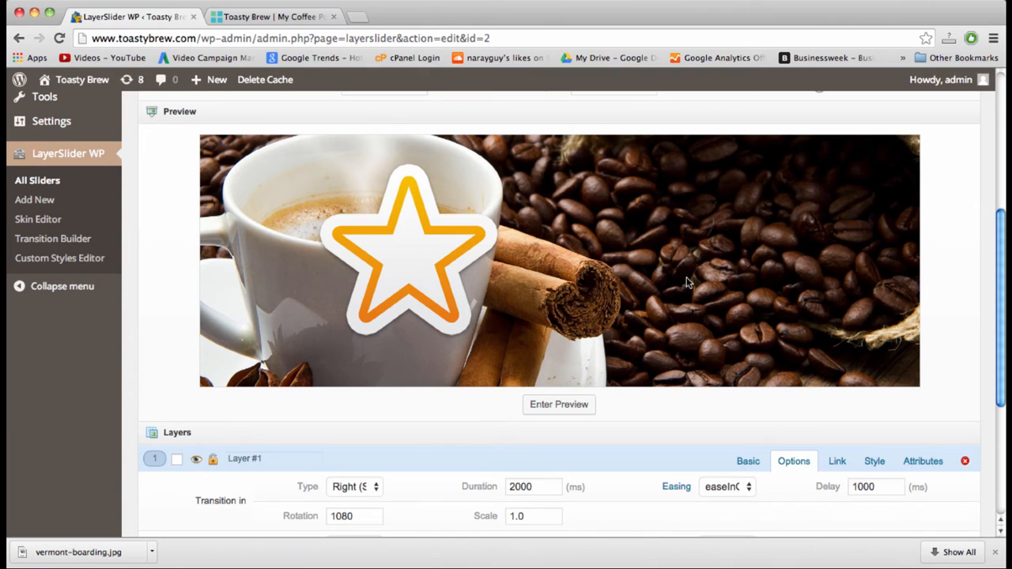
pyautogui.scroll(-5, 844, 356)
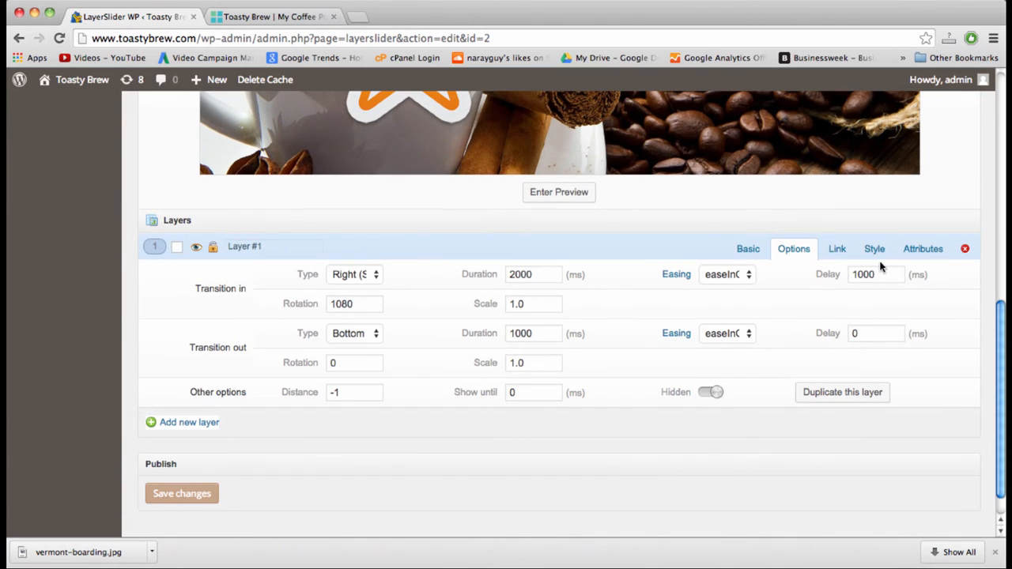
pyautogui.click(873, 248)
pyautogui.click(838, 248)
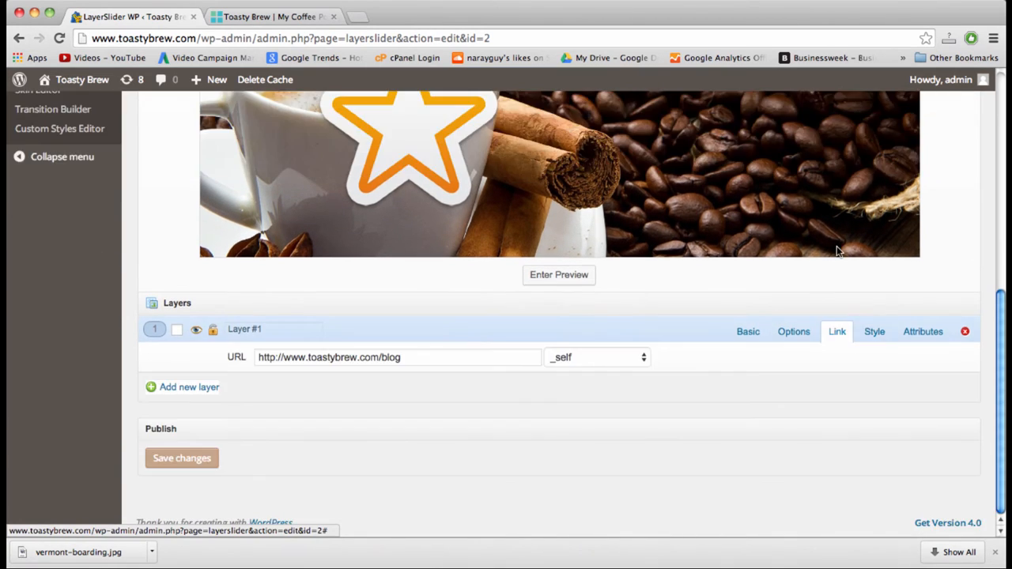
pyautogui.click(794, 331)
pyautogui.click(754, 335)
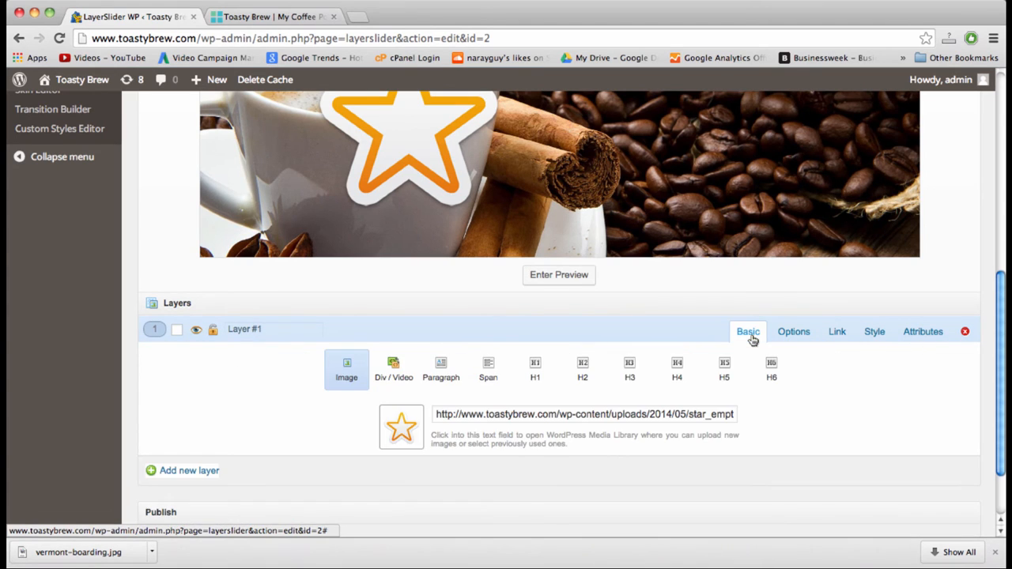
# Change Layer #1's content type to Div / Video and look at its custom HTML field and the slide preview
pyautogui.click(394, 285)
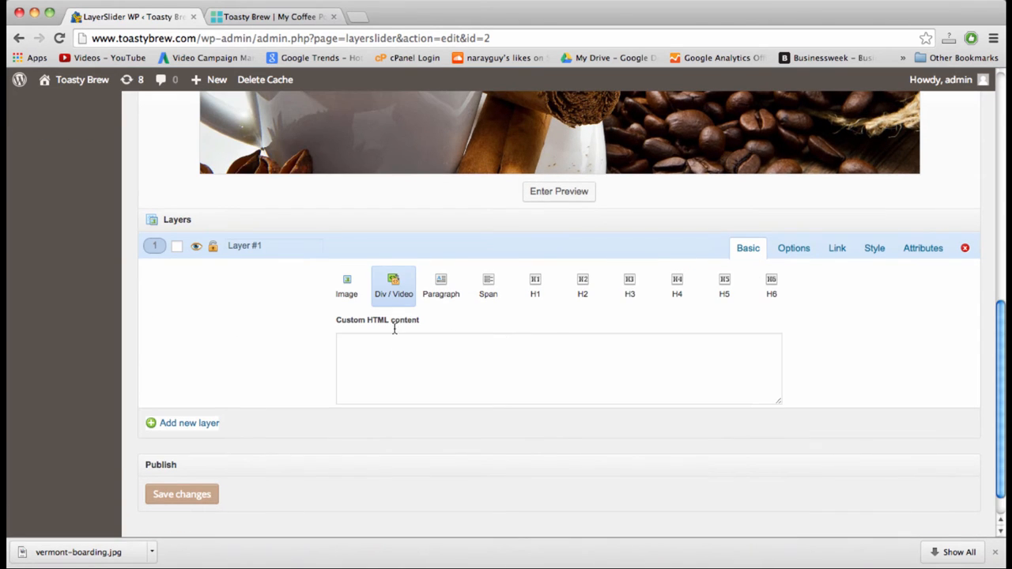
pyautogui.click(403, 371)
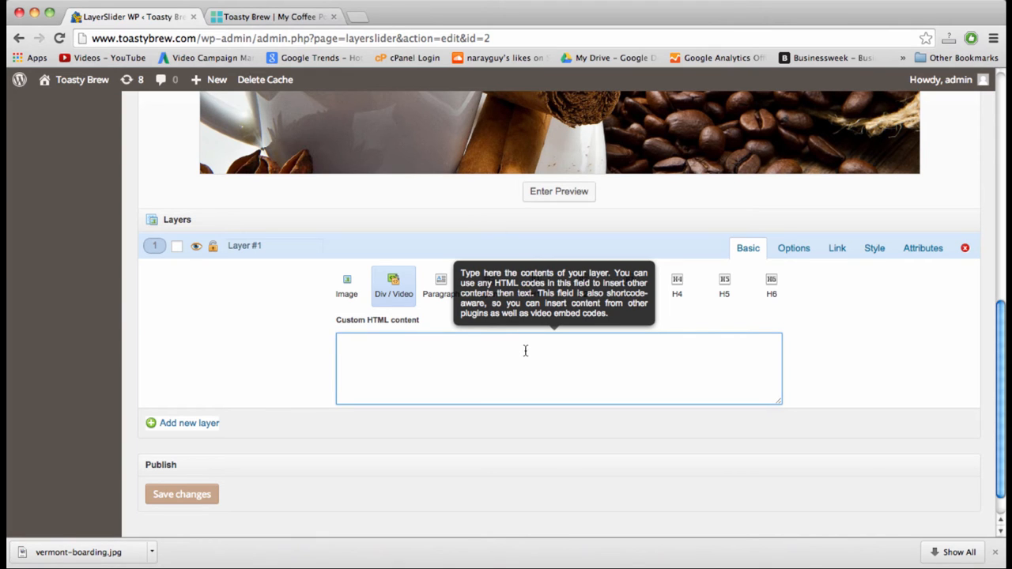
pyautogui.click(301, 355)
pyautogui.scroll(5, 301, 353)
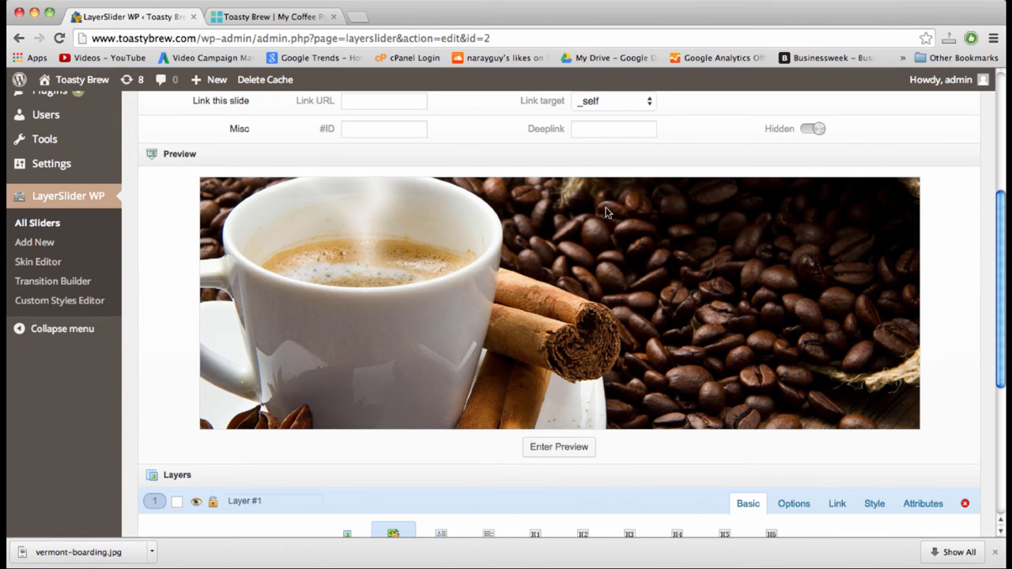
pyautogui.scroll(-4, 531, 223)
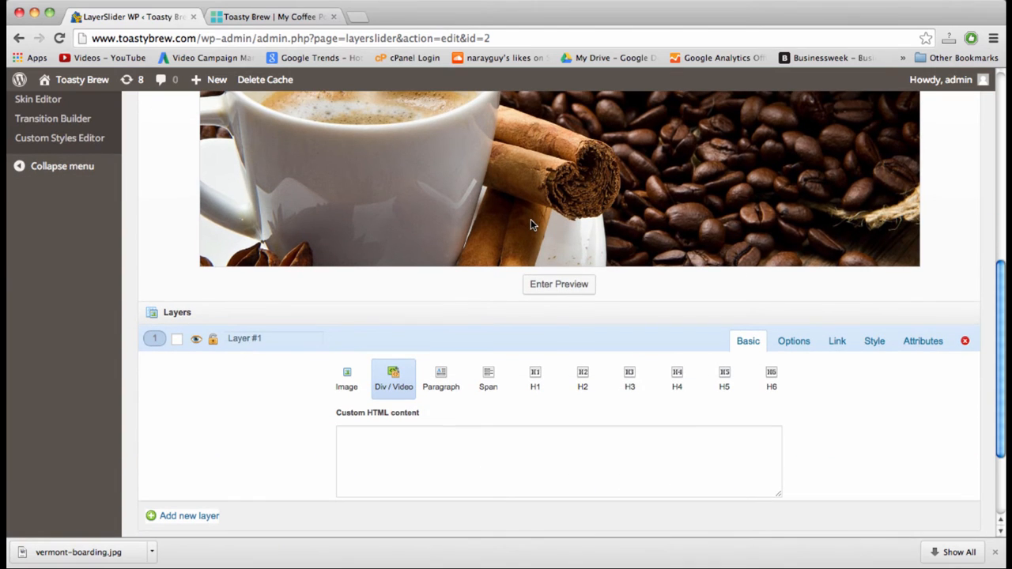
# Compare the live Toasty Brew homepage slider with Slide #2's options in the LayerSlider editor
pyautogui.click(257, 17)
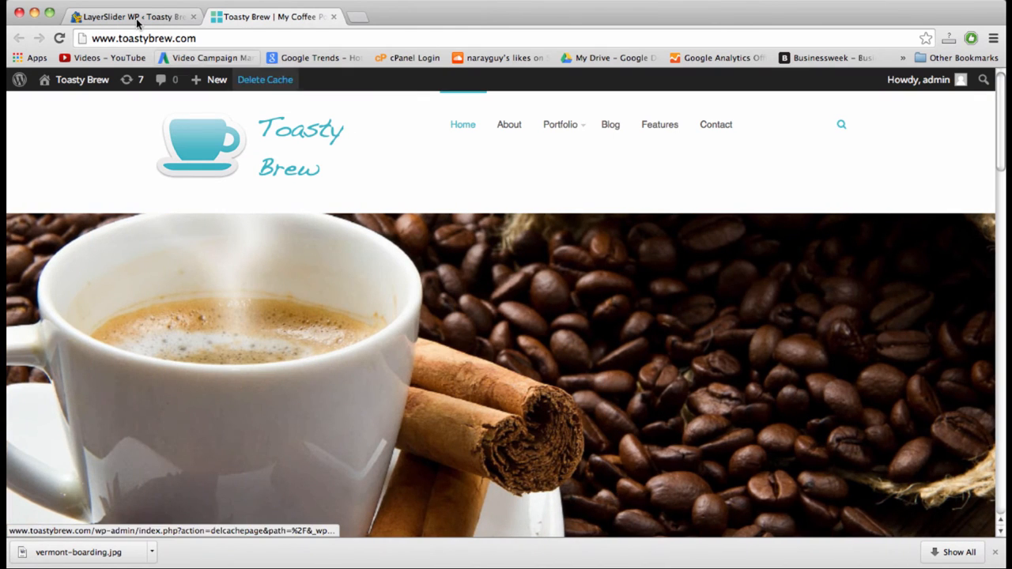
pyautogui.click(136, 22)
pyautogui.scroll(4, 356, 398)
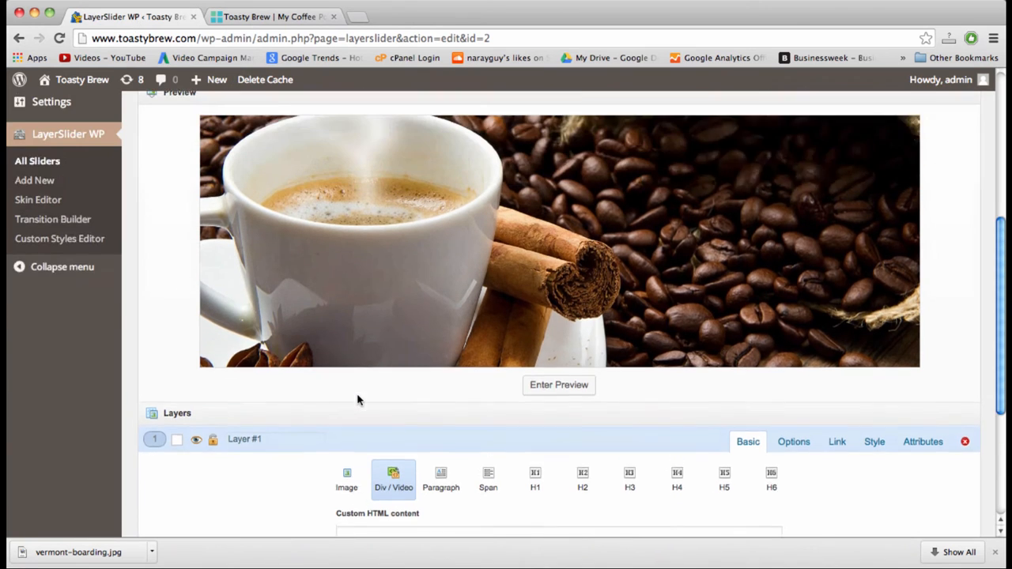
pyautogui.scroll(4, 553, 179)
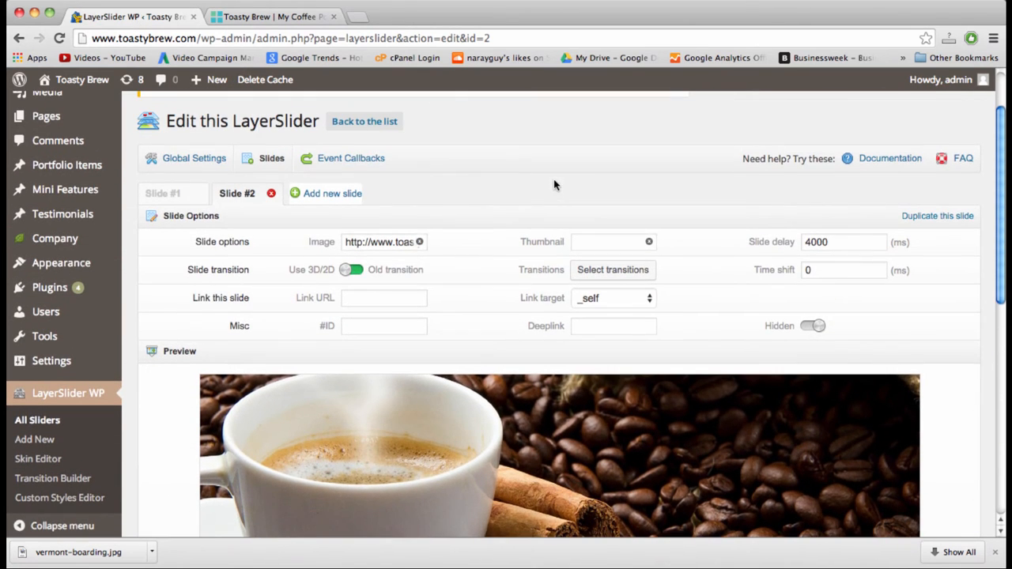
pyautogui.moveTo(55, 239)
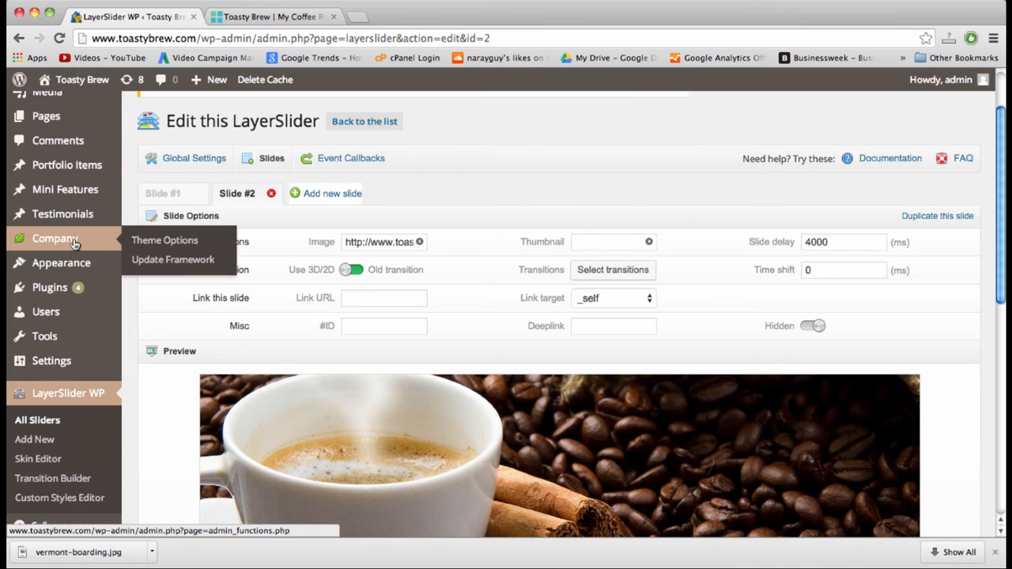
pyautogui.scroll(2, 559, 174)
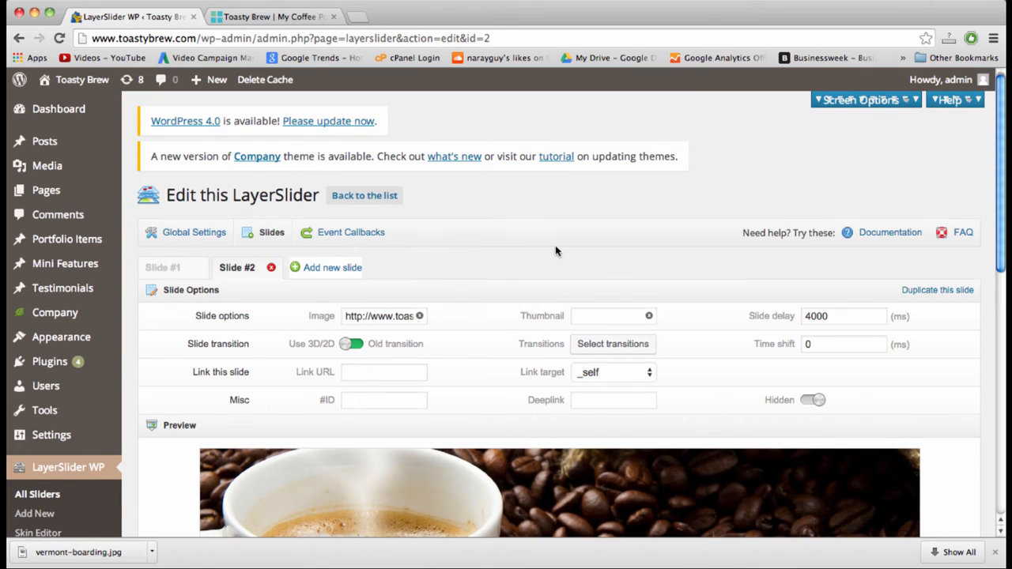
pyautogui.moveTo(107, 315)
pyautogui.moveTo(75, 316)
pyautogui.click(287, 15)
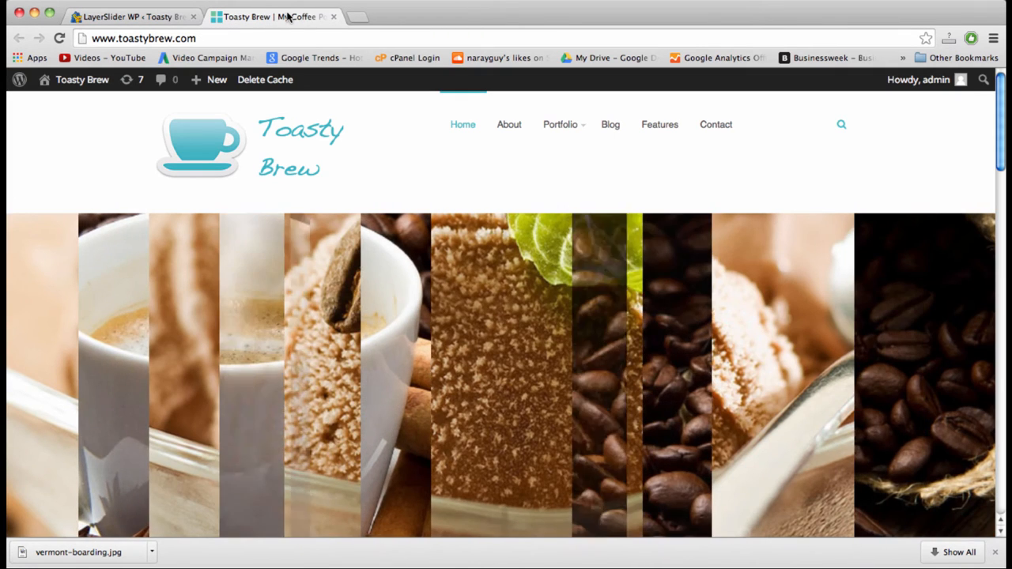
pyautogui.click(123, 18)
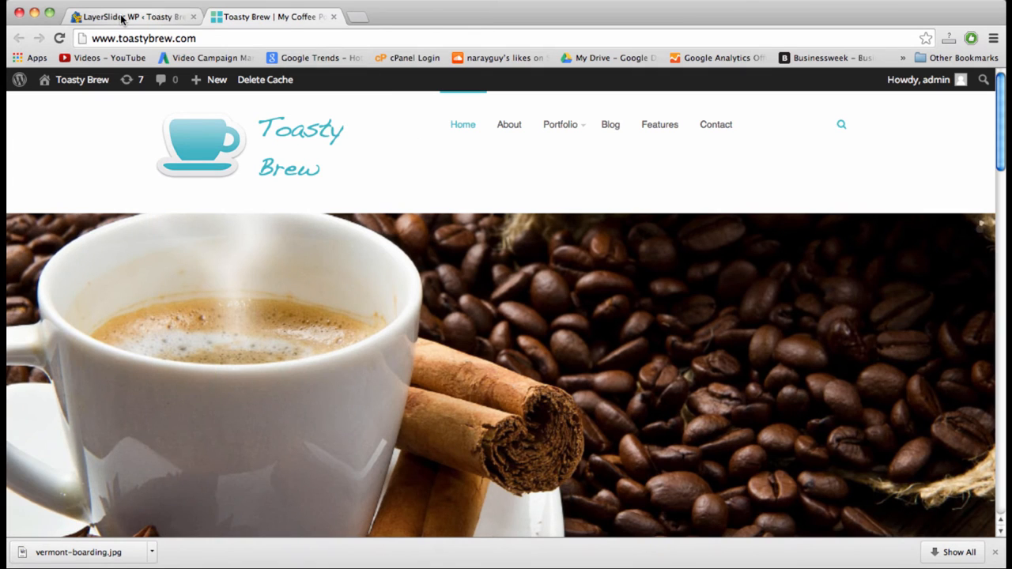
pyautogui.scroll(-4, 255, 456)
pyautogui.scroll(-1, 255, 456)
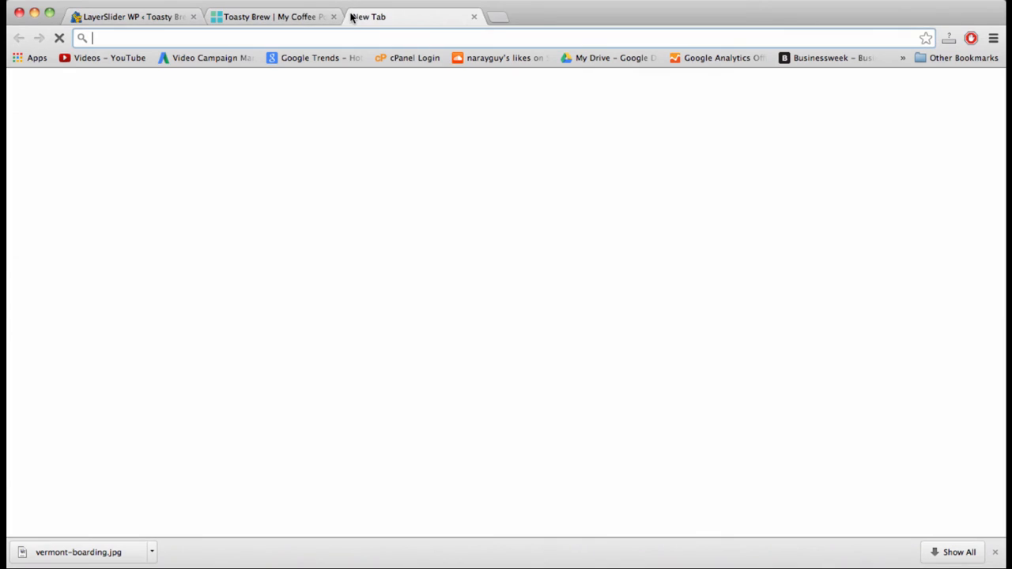
# Search the web for "layer slider wp code canyon" in a new browser tab
pyautogui.click(354, 17)
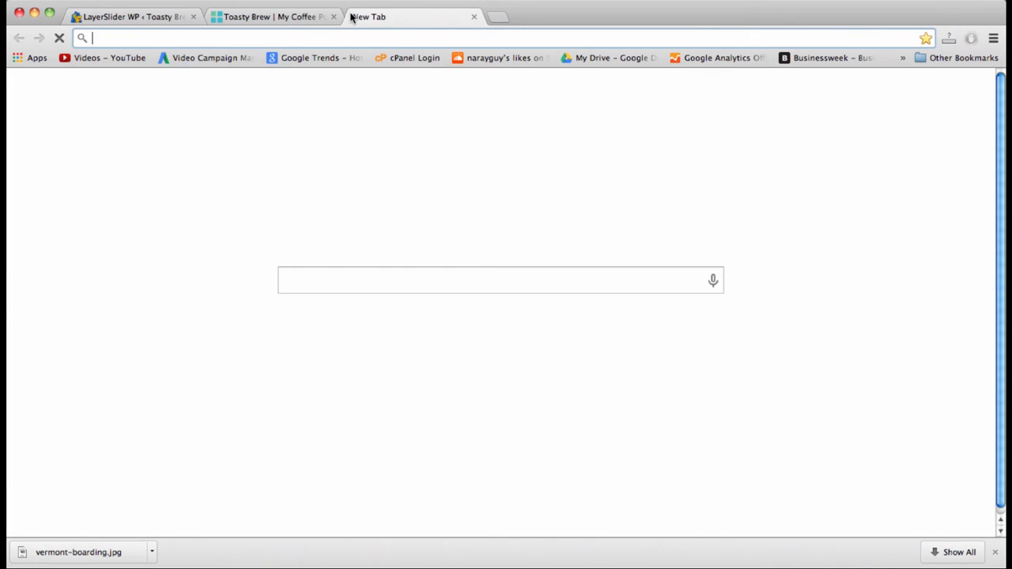
pyautogui.write('sl')
pyautogui.press('BackSpace')
pyautogui.press('BackSpace')
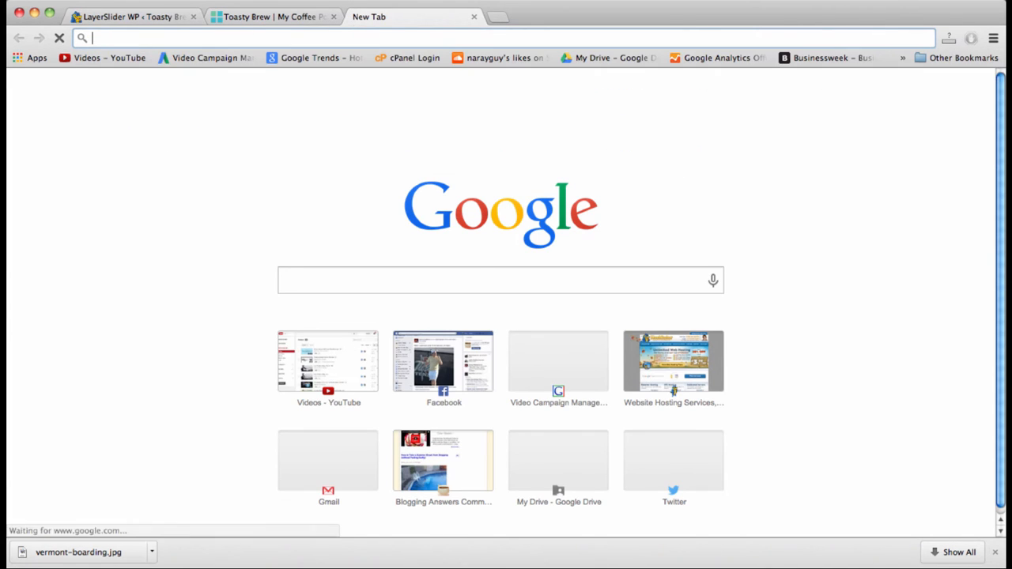
pyautogui.write('layer slider wp ')
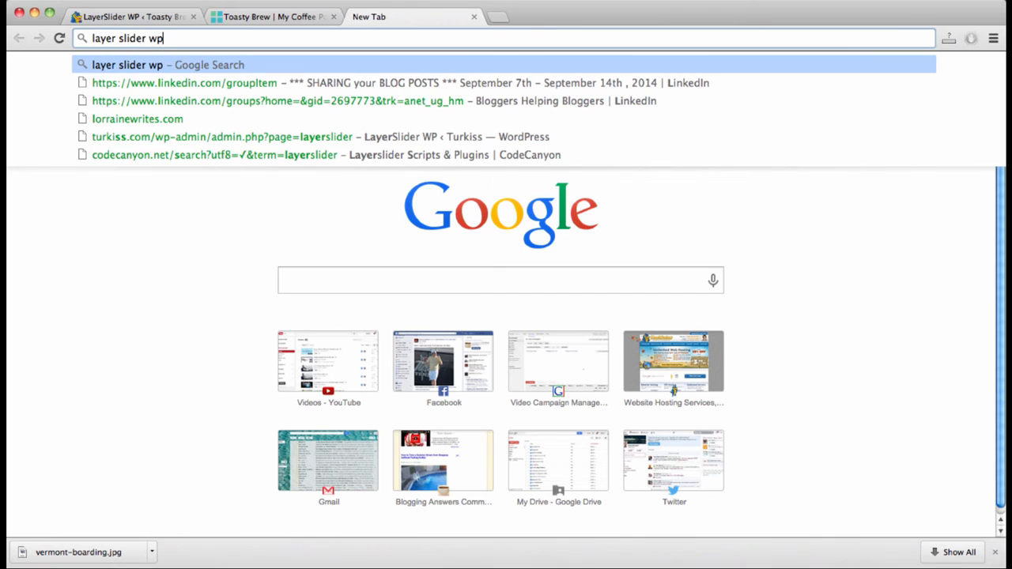
pyautogui.write('code canyon')
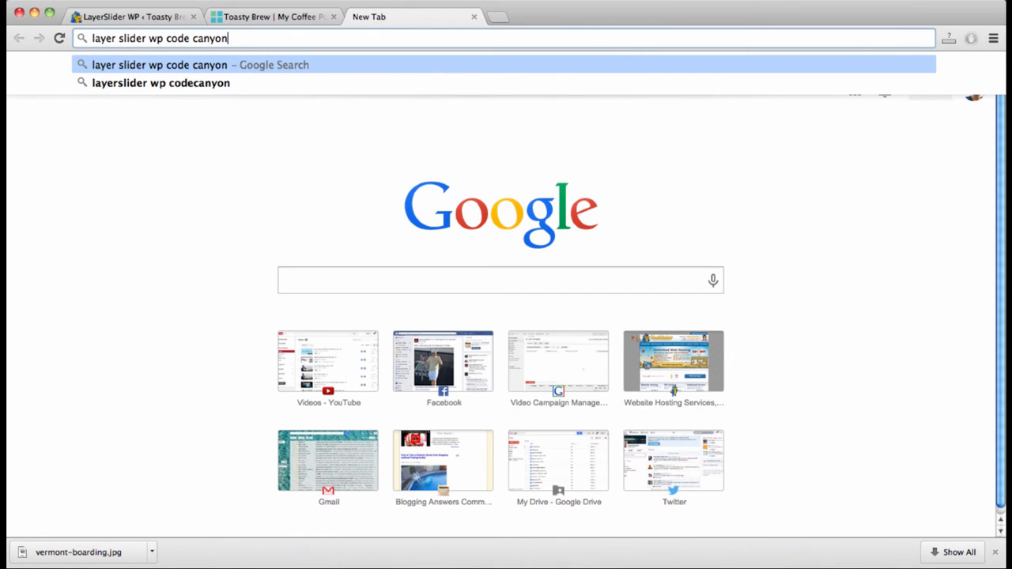
pyautogui.press('Return')
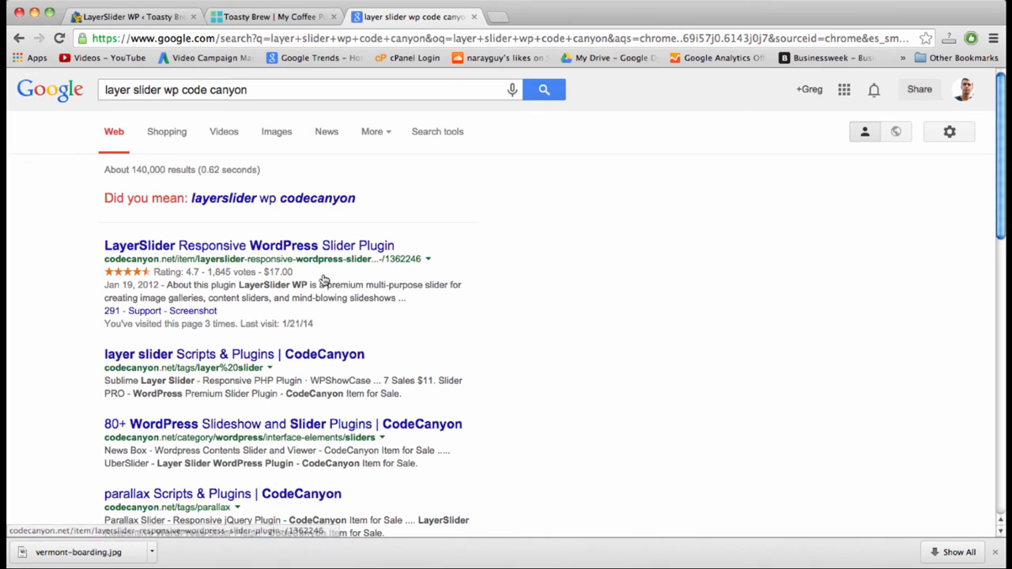
# Open the CodeCanyon page of the LayerSlider Responsive WordPress Slider Plugin from the search results
pyautogui.click(307, 248)
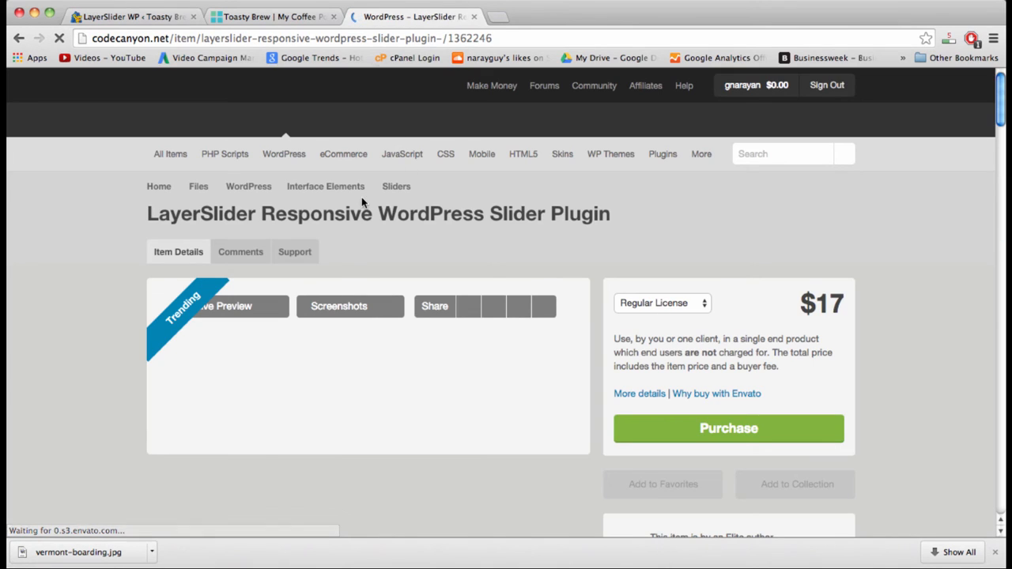
pyautogui.click(283, 23)
pyautogui.click(417, 18)
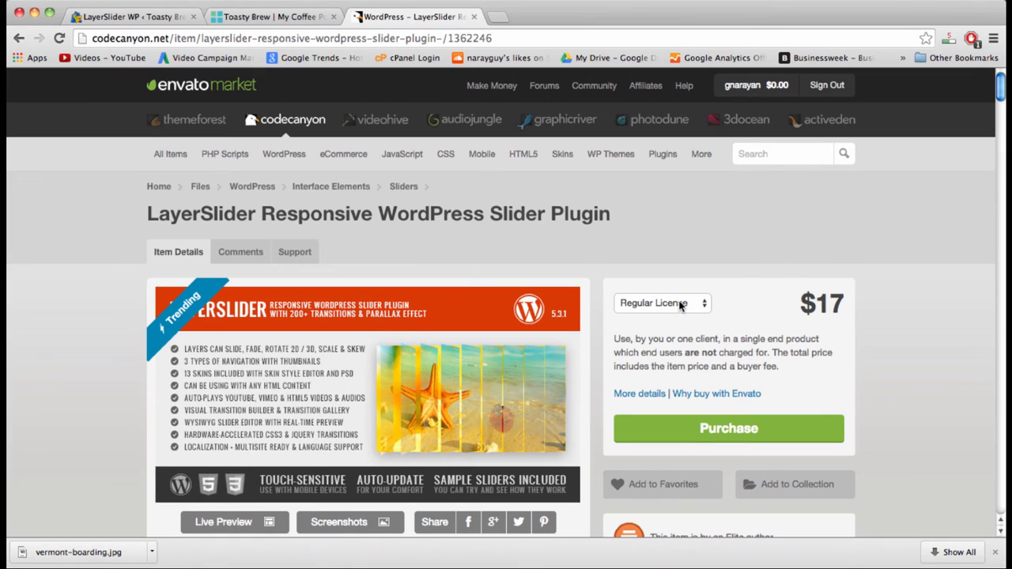
# Compare the plugin's price under the Extended License, then return the selection to Regular License
pyautogui.click(704, 302)
pyautogui.click(696, 314)
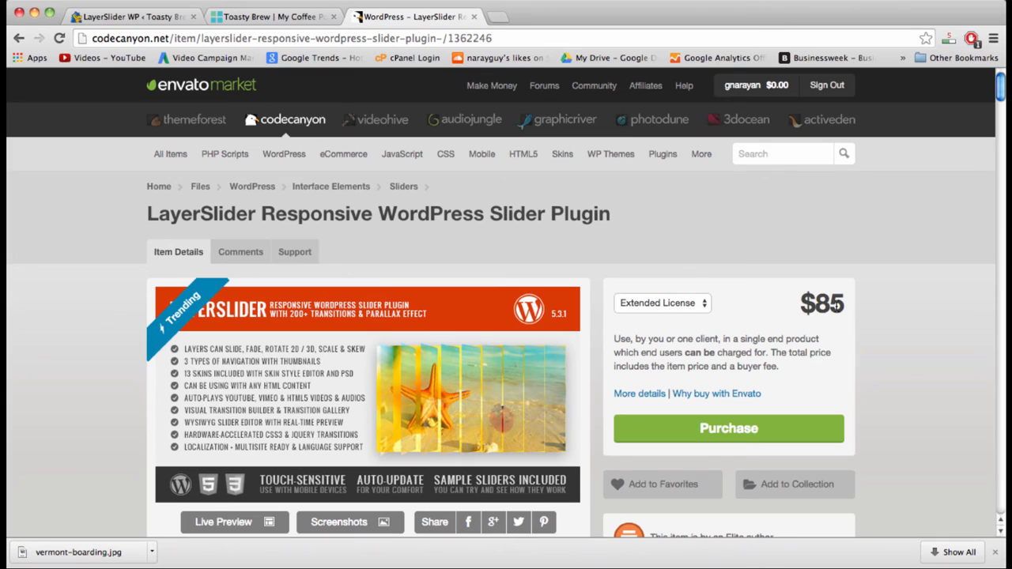
pyautogui.click(695, 304)
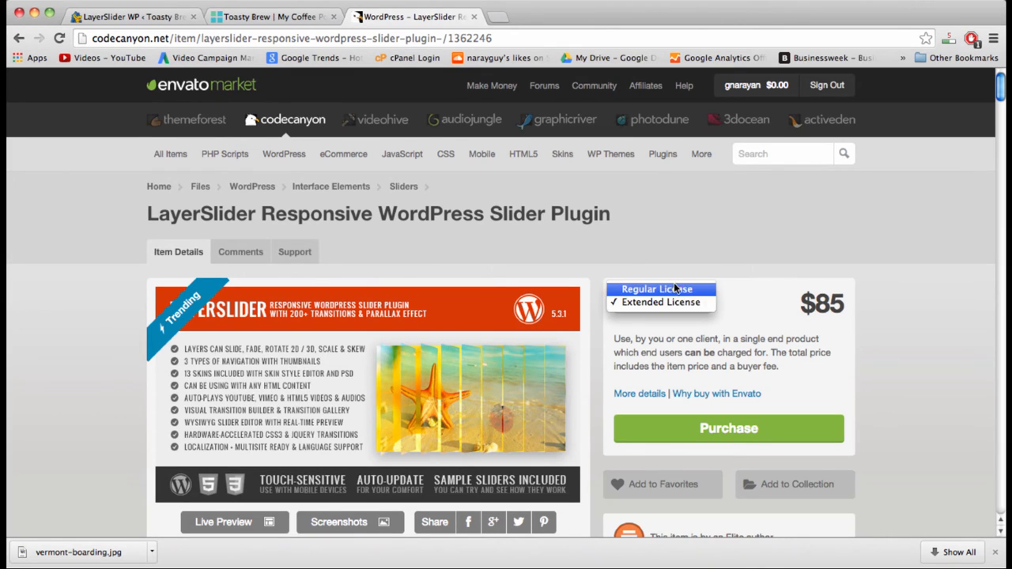
pyautogui.click(674, 288)
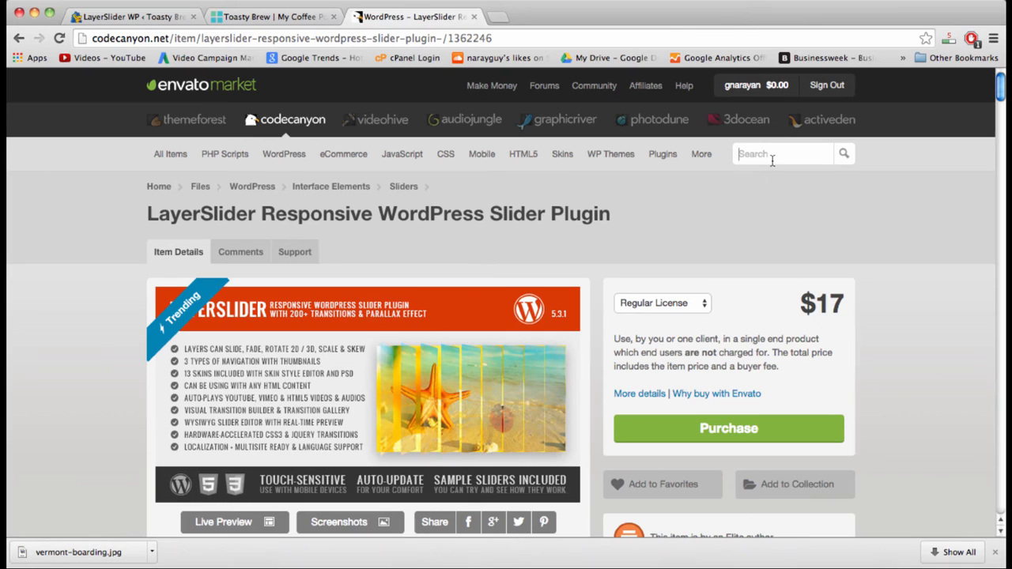
# Search CodeCanyon for "layerslider", browse the results and decline the survey invitation
pyautogui.write('layerslider')
pyautogui.press('Return')
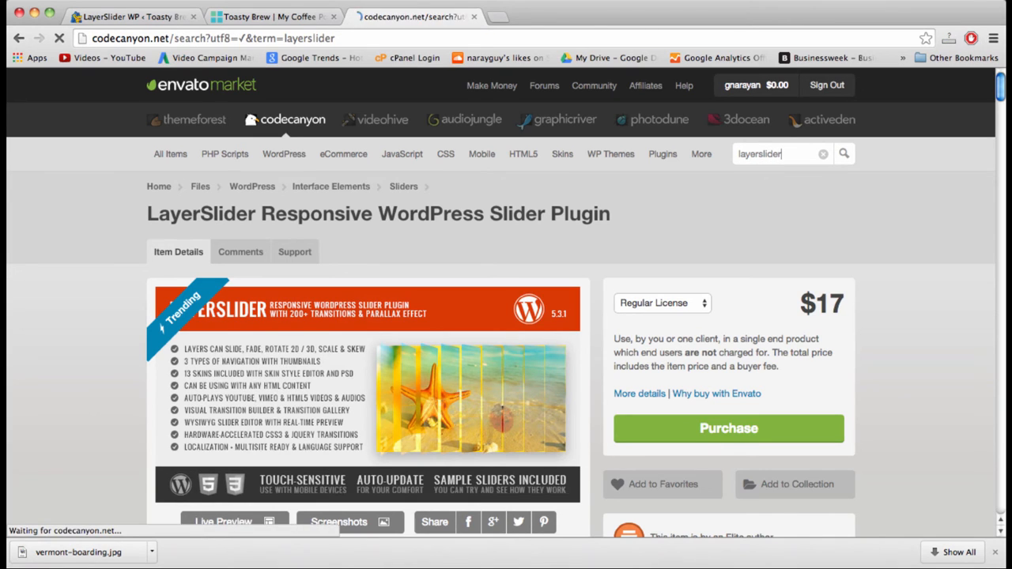
pyautogui.scroll(-5, 536, 273)
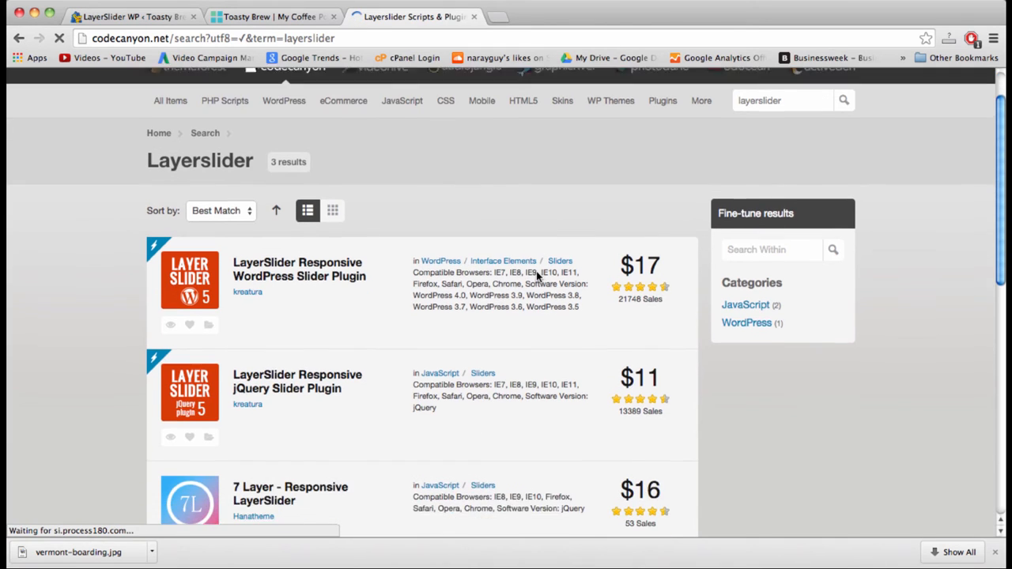
pyautogui.scroll(-4, 536, 277)
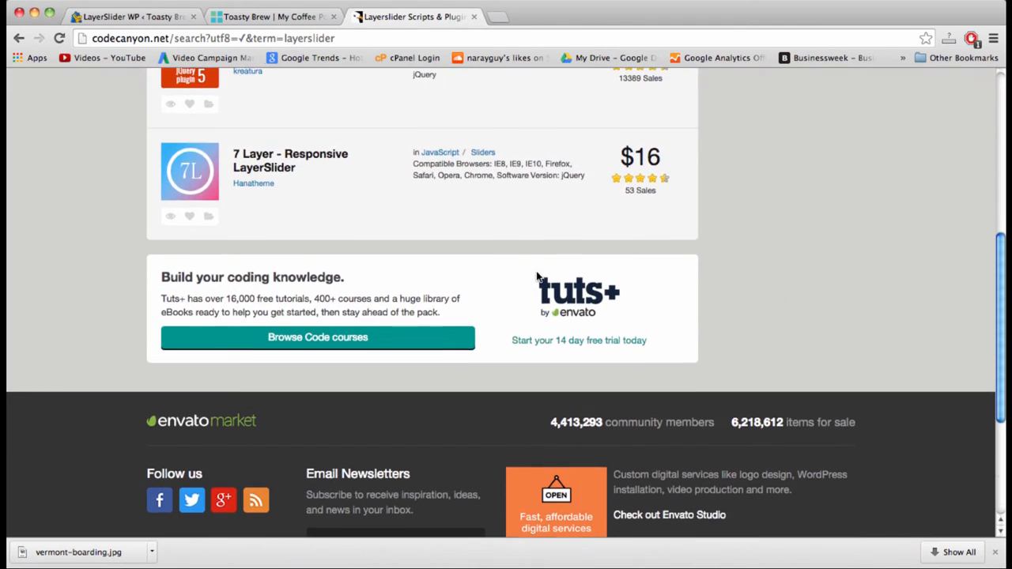
pyautogui.scroll(6, 536, 277)
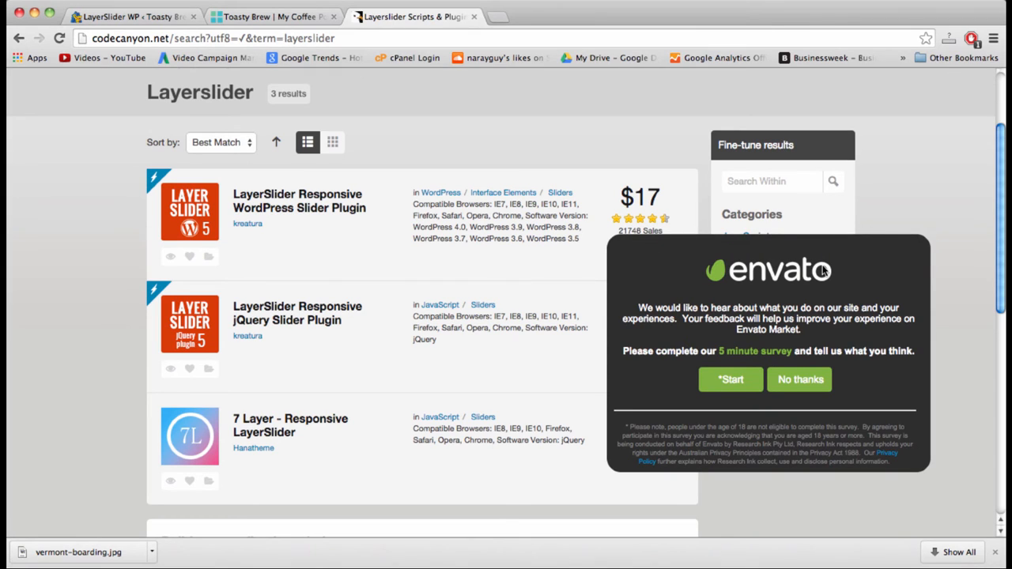
pyautogui.click(783, 383)
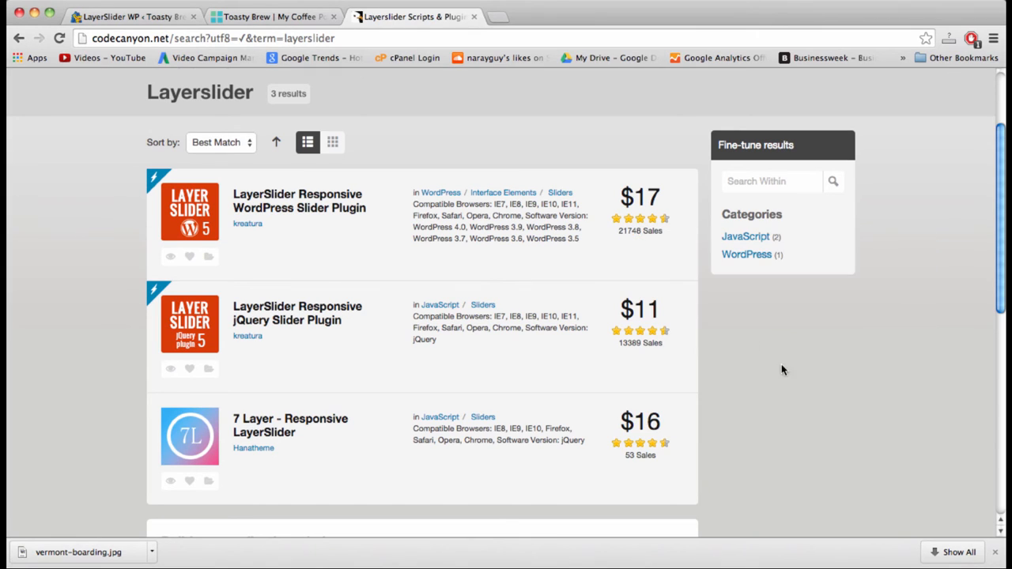
# Examine the sales figures of the LayerSlider WordPress and jQuery plugins in the search results
pyautogui.doubleClick(622, 231)
pyautogui.doubleClick(622, 231)
pyautogui.click(631, 346)
pyautogui.doubleClick(631, 346)
pyautogui.doubleClick(627, 230)
pyautogui.doubleClick(647, 231)
pyautogui.click(618, 233)
pyautogui.doubleClick(630, 231)
pyautogui.doubleClick(646, 233)
pyautogui.tripleClick(622, 229)
pyautogui.doubleClick(653, 230)
pyautogui.doubleClick(637, 230)
pyautogui.click(613, 233)
pyautogui.scroll(3, 651, 241)
pyautogui.doubleClick(761, 124)
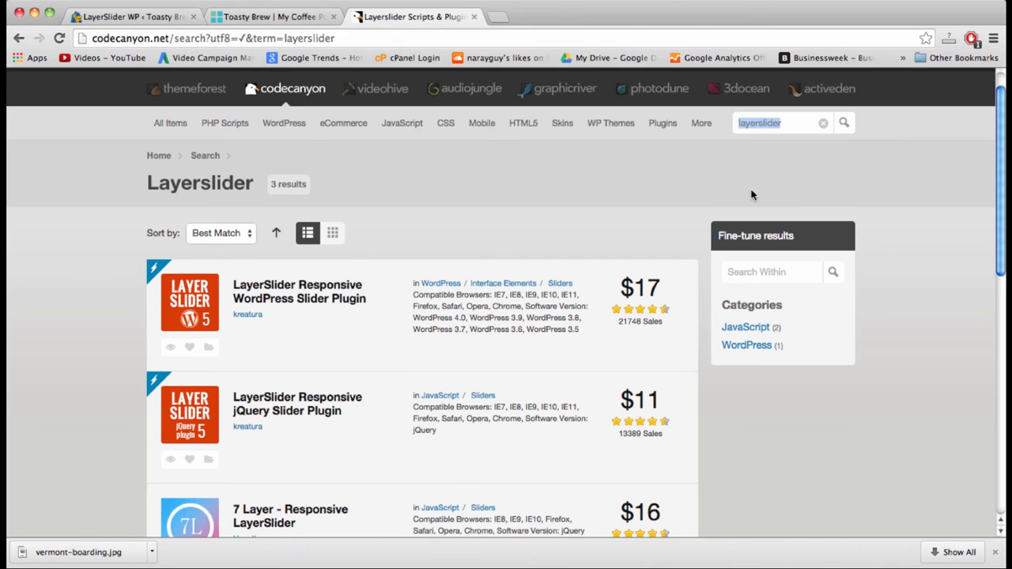
pyautogui.scroll(-2, 463, 316)
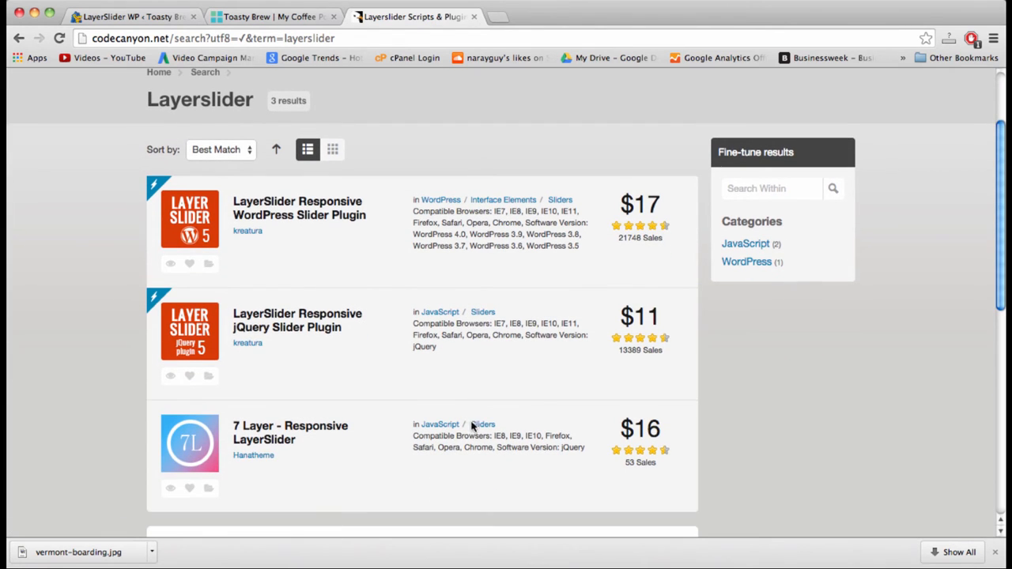
# Search CodeCanyon for "slider revolution"
pyautogui.scroll(3, 486, 299)
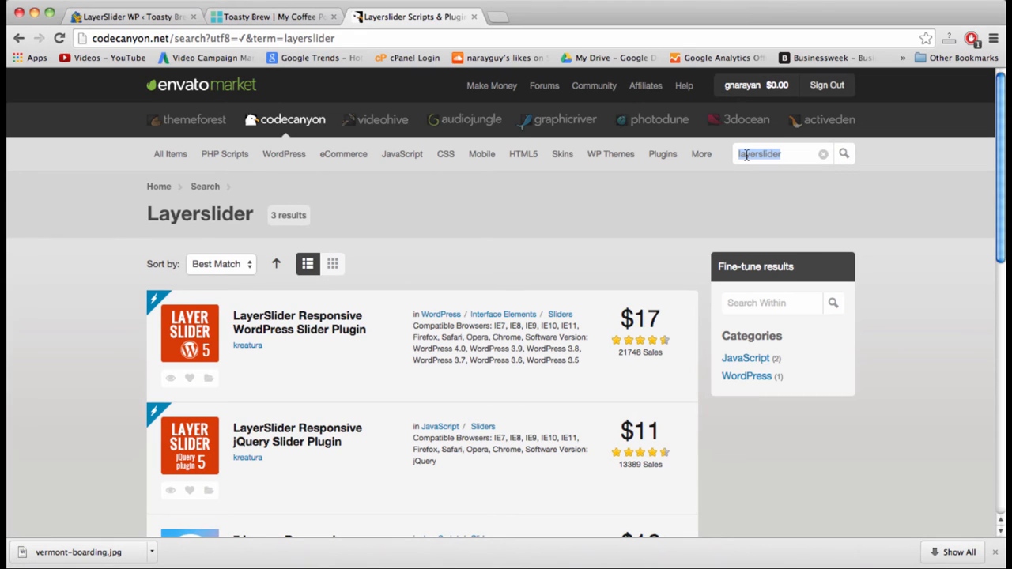
pyautogui.write('slider revolution')
pyautogui.press('Return')
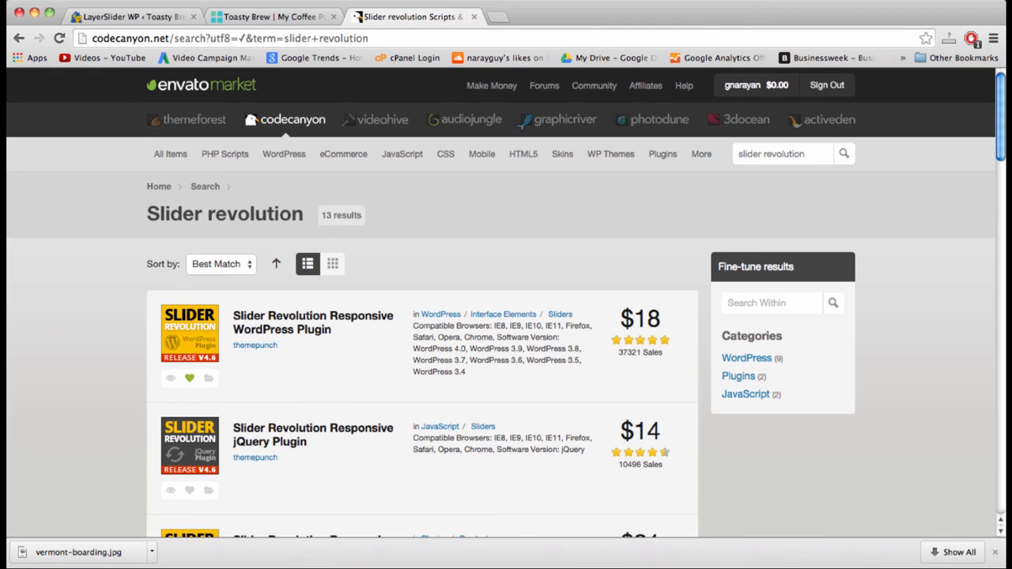
# Examine the compatible browsers and WordPress versions of the Slider Revolution Responsive WordPress Plugin and browse the neighbouring results
pyautogui.doubleClick(542, 349)
pyautogui.doubleClick(496, 350)
pyautogui.doubleClick(492, 362)
pyautogui.doubleClick(492, 349)
pyautogui.tripleClick(495, 351)
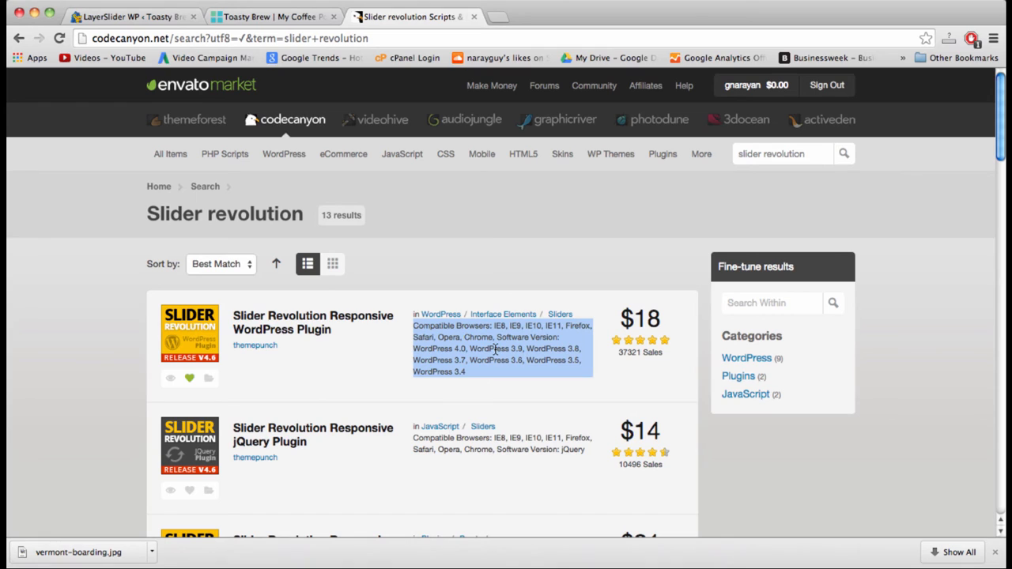
pyautogui.doubleClick(510, 337)
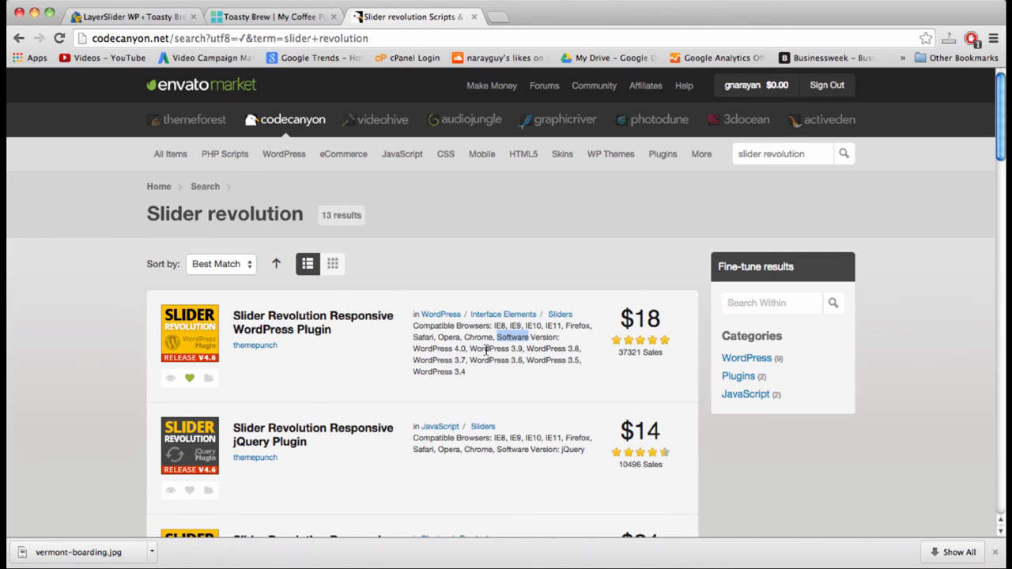
pyautogui.doubleClick(486, 351)
pyautogui.doubleClick(488, 361)
pyautogui.click(488, 365)
pyautogui.doubleClick(495, 349)
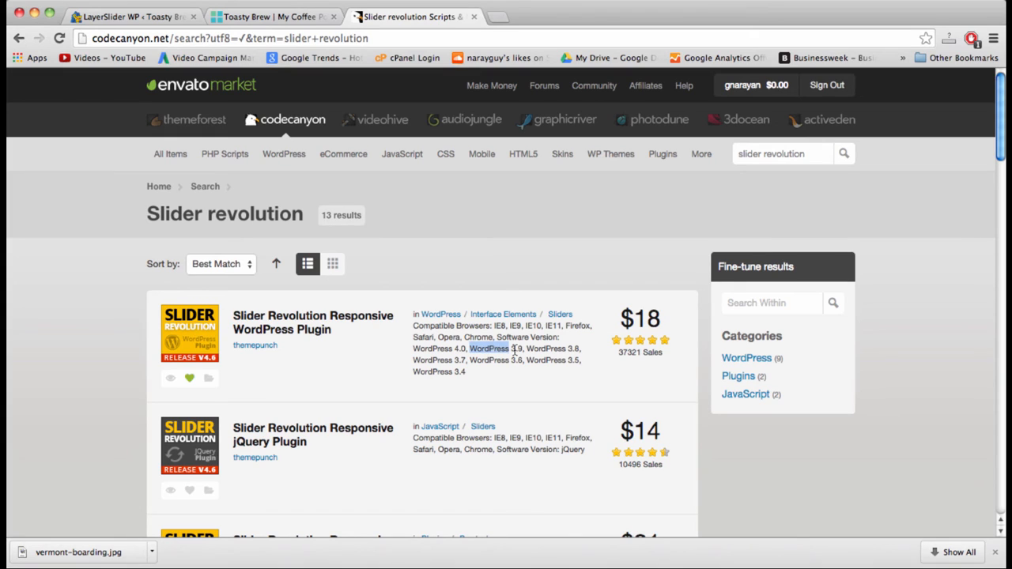
pyautogui.click(515, 351)
pyautogui.scroll(-3, 575, 358)
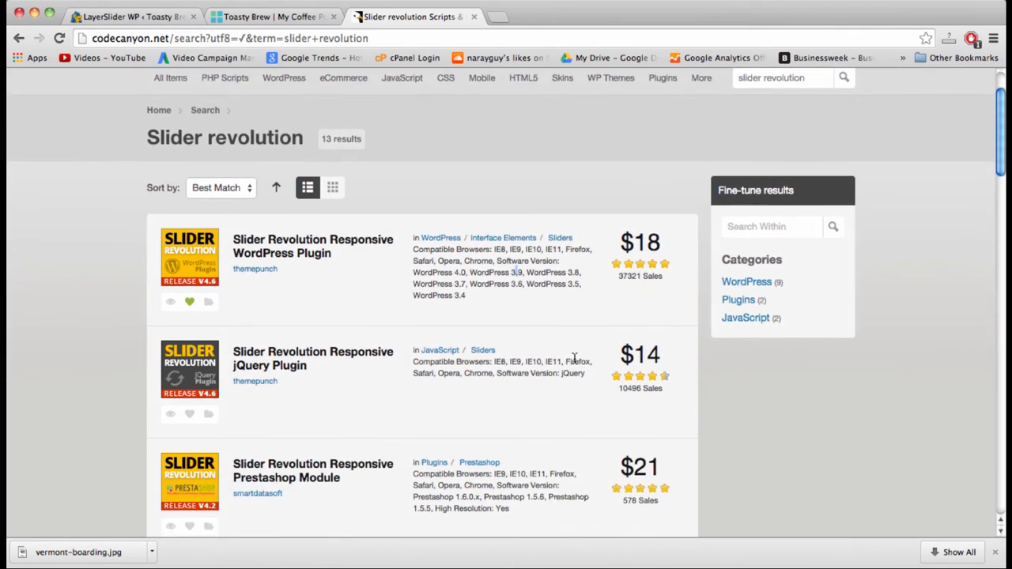
pyautogui.scroll(3, 491, 243)
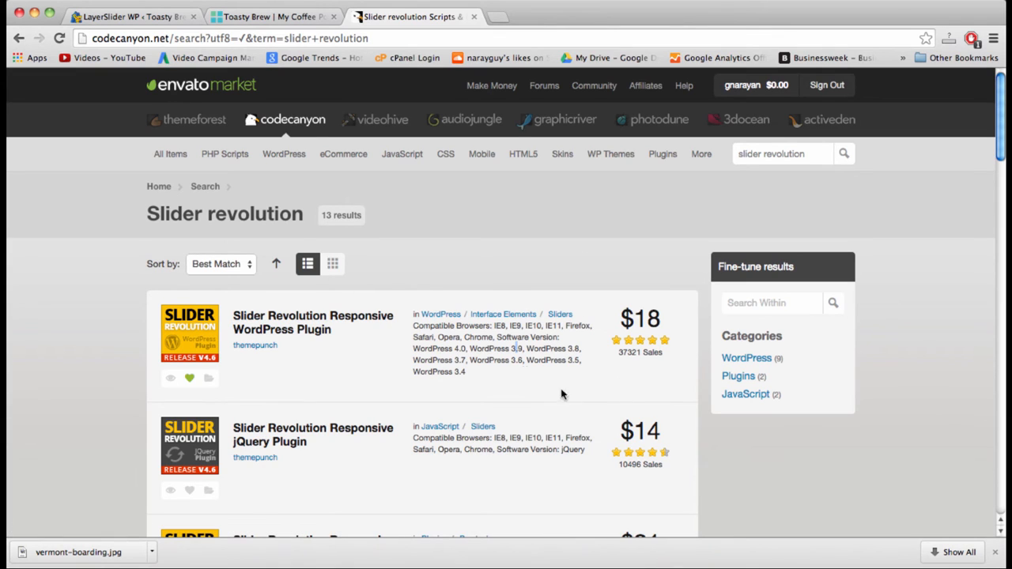
# Examine the sales figure of the Slider Revolution Responsive WordPress Plugin
pyautogui.doubleClick(494, 363)
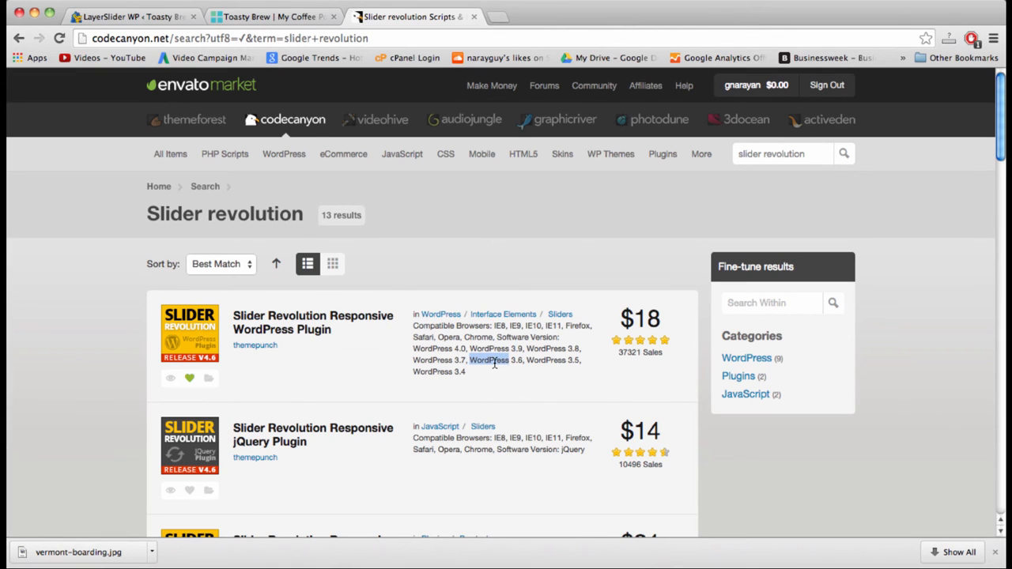
pyautogui.doubleClick(626, 353)
pyautogui.doubleClick(650, 353)
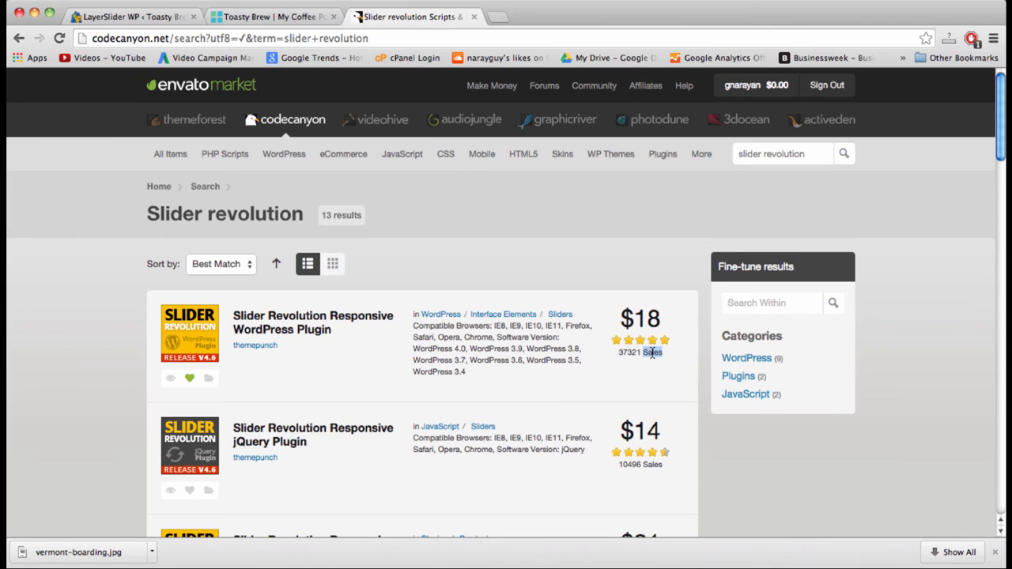
pyautogui.doubleClick(623, 353)
pyautogui.doubleClick(649, 353)
pyautogui.doubleClick(625, 353)
pyautogui.click(492, 363)
pyautogui.doubleClick(492, 363)
pyautogui.click(491, 363)
pyautogui.doubleClick(489, 363)
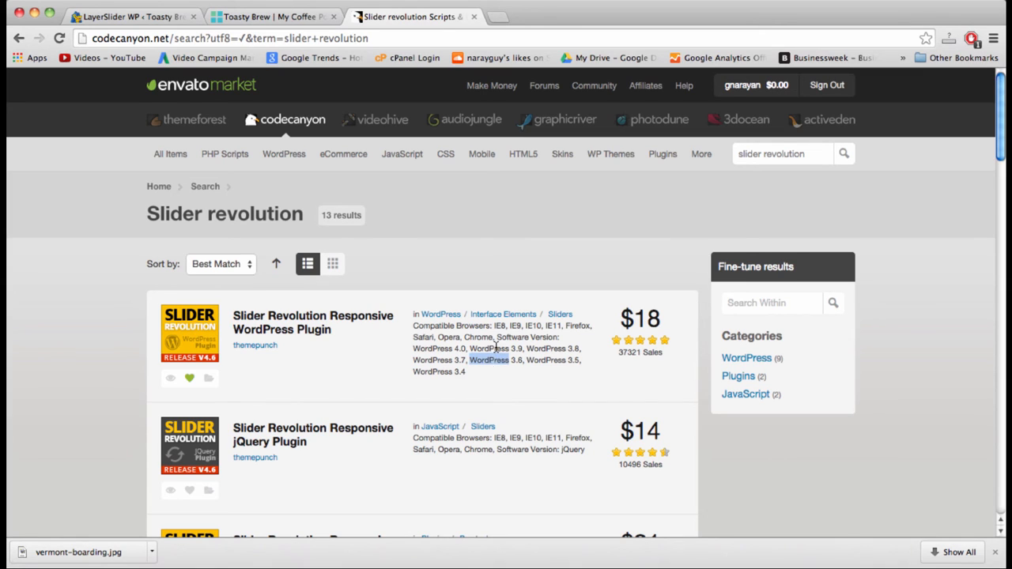
pyautogui.tripleClick(497, 347)
pyautogui.doubleClick(498, 363)
pyautogui.doubleClick(498, 349)
pyautogui.doubleClick(497, 363)
pyautogui.doubleClick(498, 349)
pyautogui.click(498, 363)
pyautogui.doubleClick(498, 363)
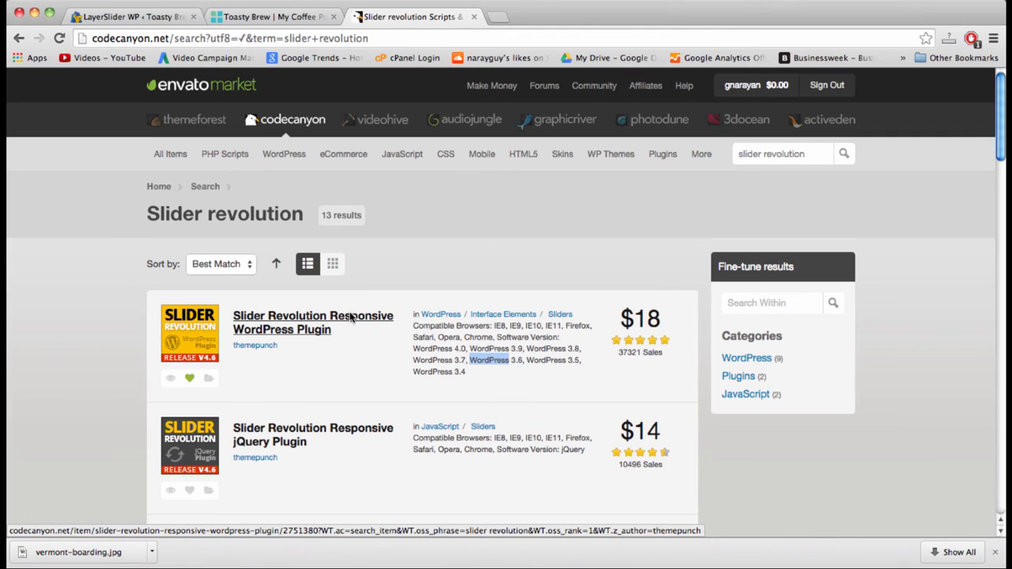
pyautogui.doubleClick(477, 348)
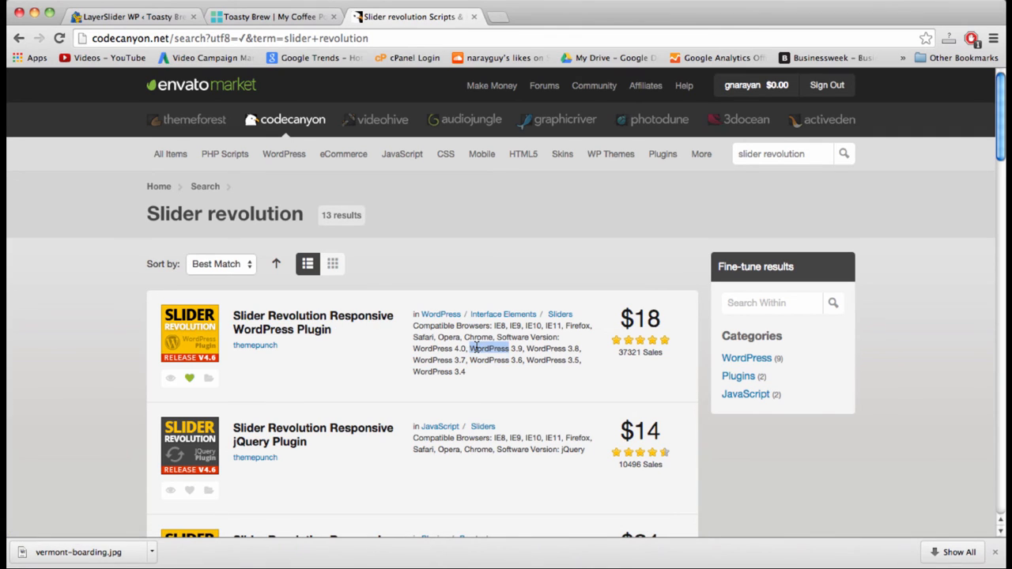
pyautogui.click(459, 240)
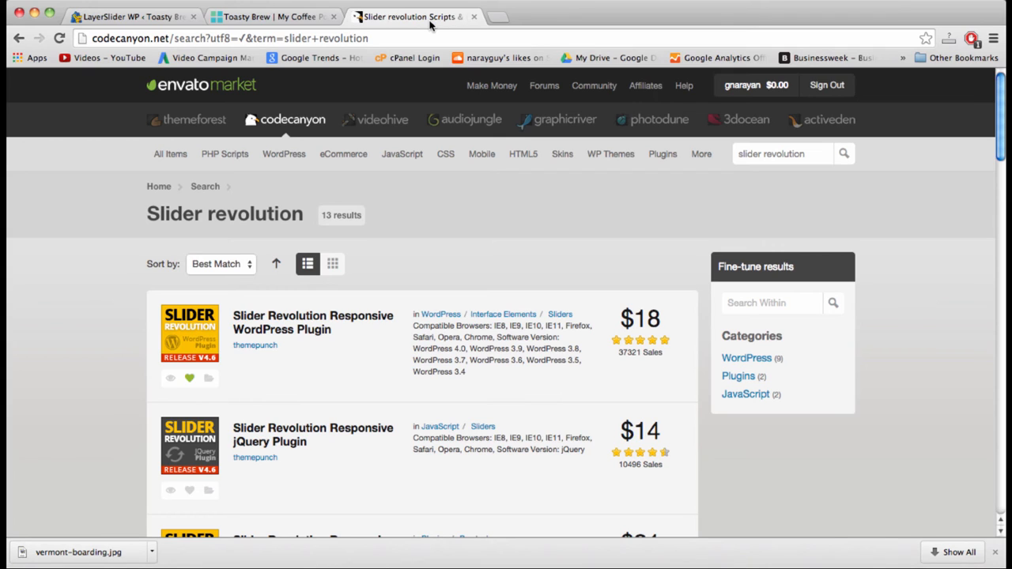
# Open the website trendhaven.co in a new browser tab
pyautogui.click(496, 15)
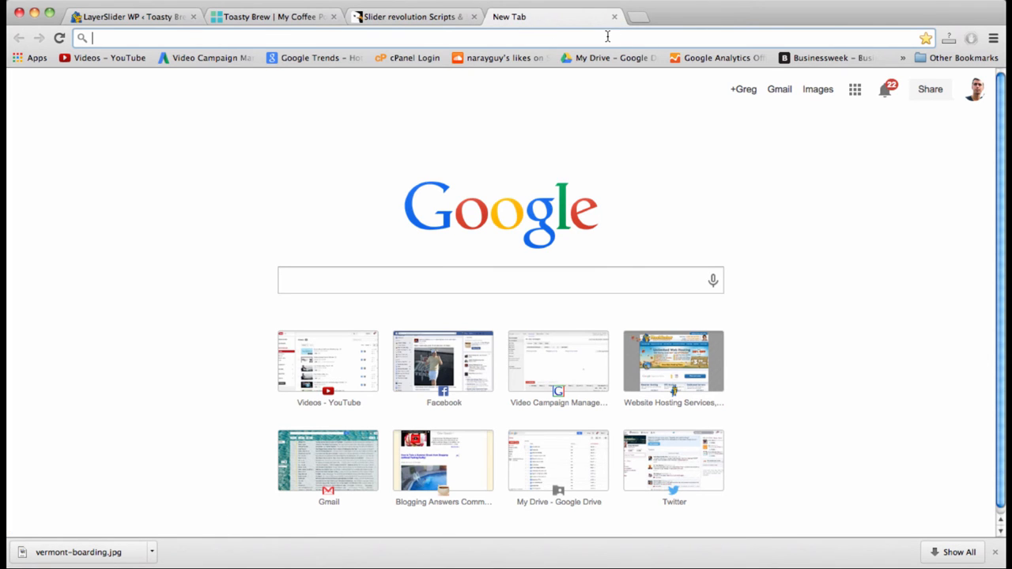
pyautogui.write('trendhaven.co')
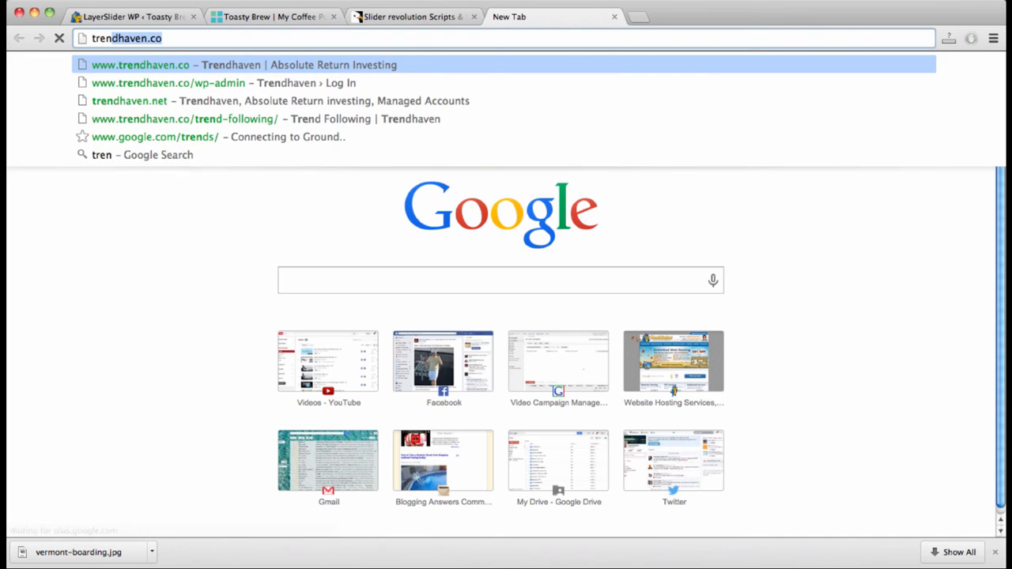
pyautogui.press('Return')
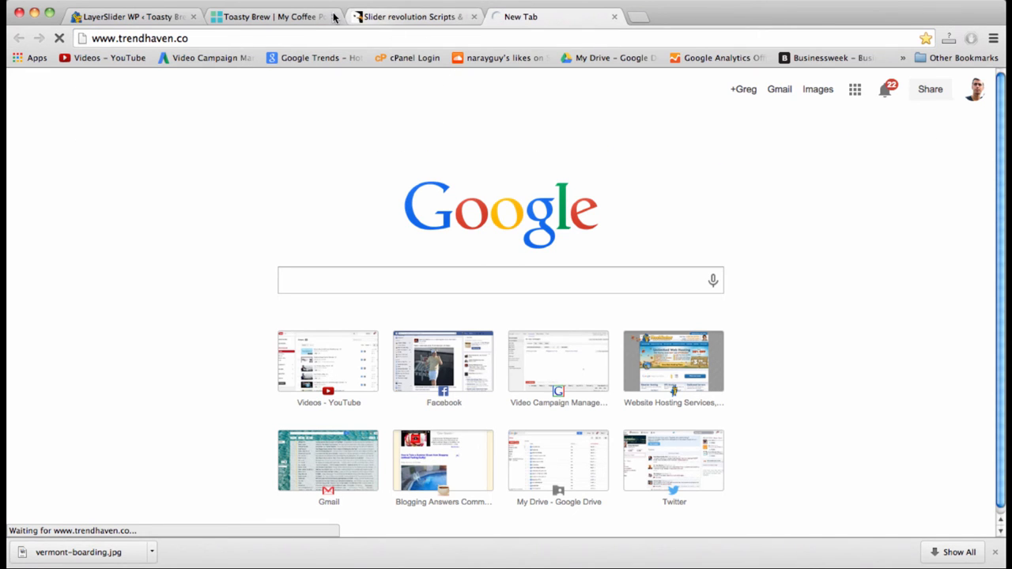
# Close the Toasty Brew, LayerSlider and CodeCanyon pages, keeping only the Trendhaven site open
pyautogui.click(333, 16)
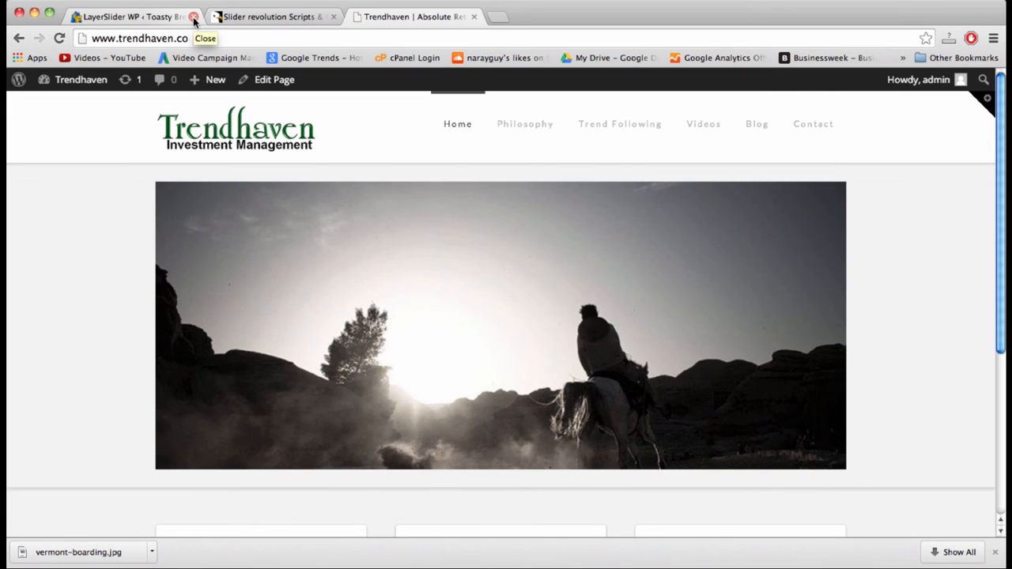
pyautogui.click(194, 16)
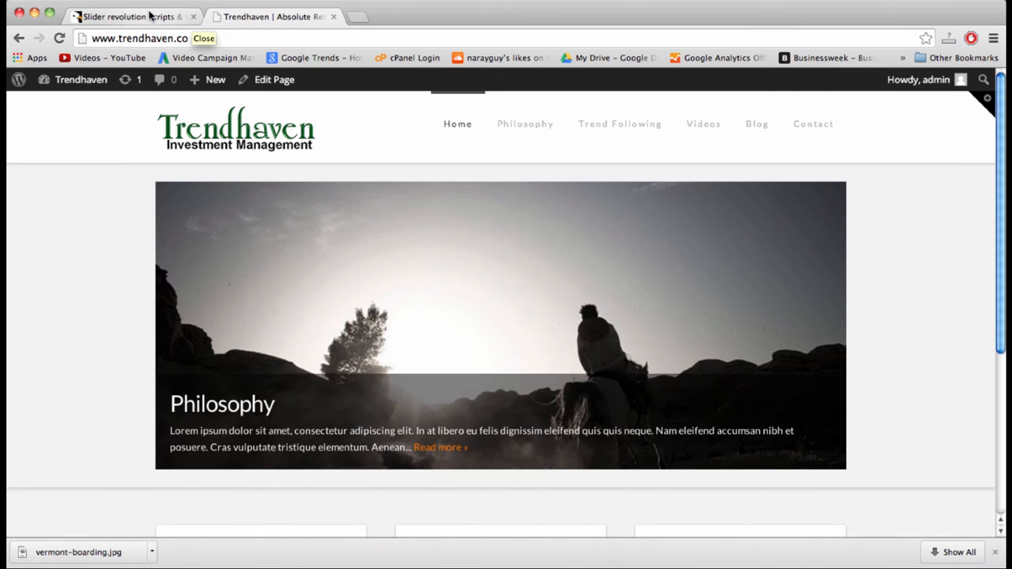
pyautogui.click(150, 15)
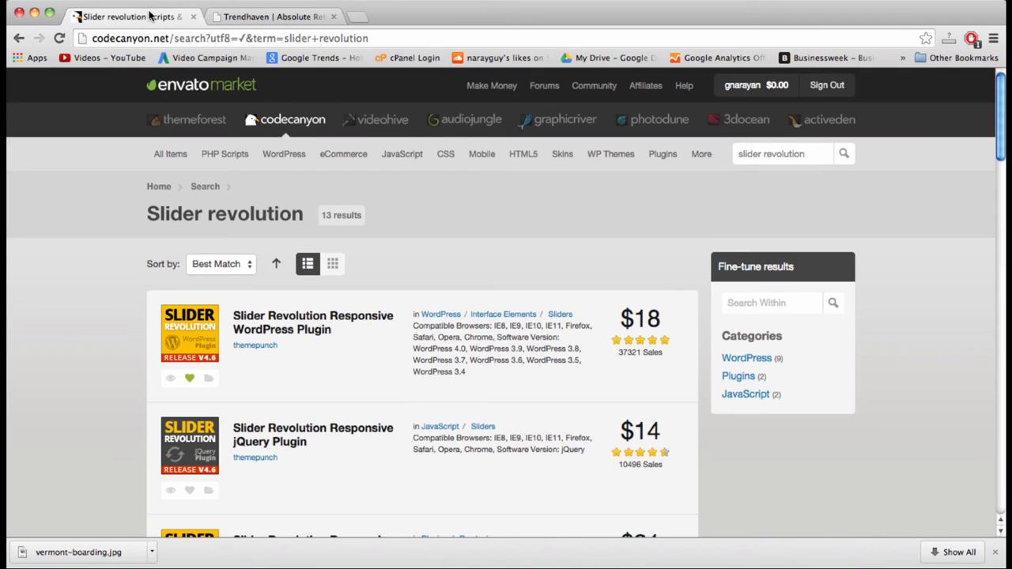
pyautogui.click(194, 17)
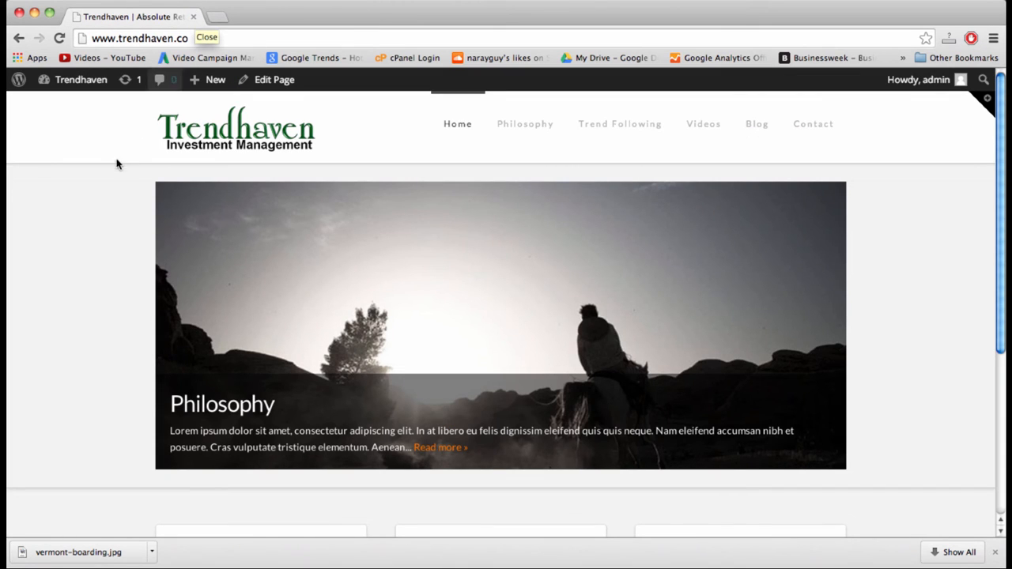
# View the Trendhaven homepage with its slider and open that page for editing in WordPress
pyautogui.scroll(-1, 106, 285)
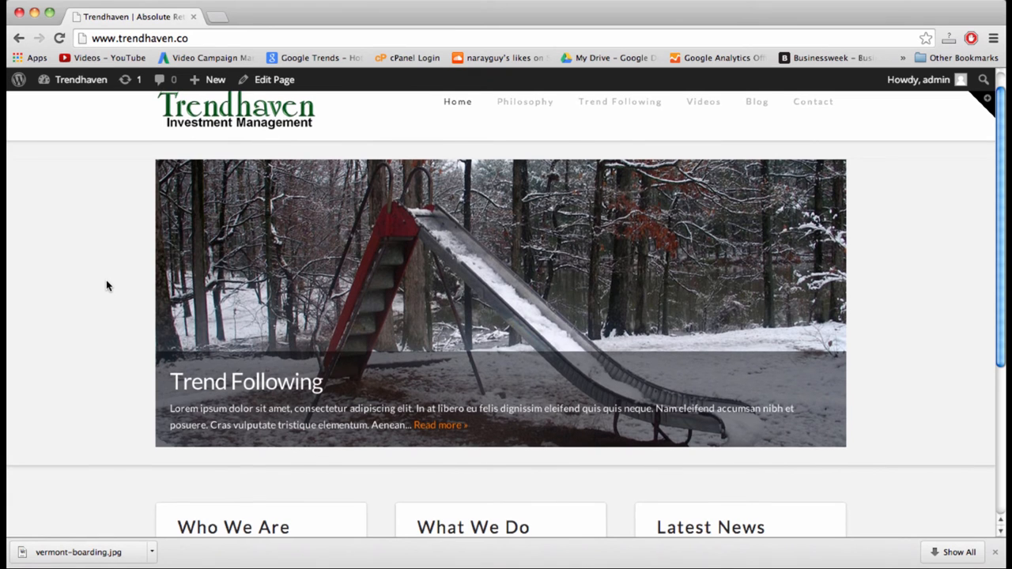
pyautogui.scroll(1, 107, 285)
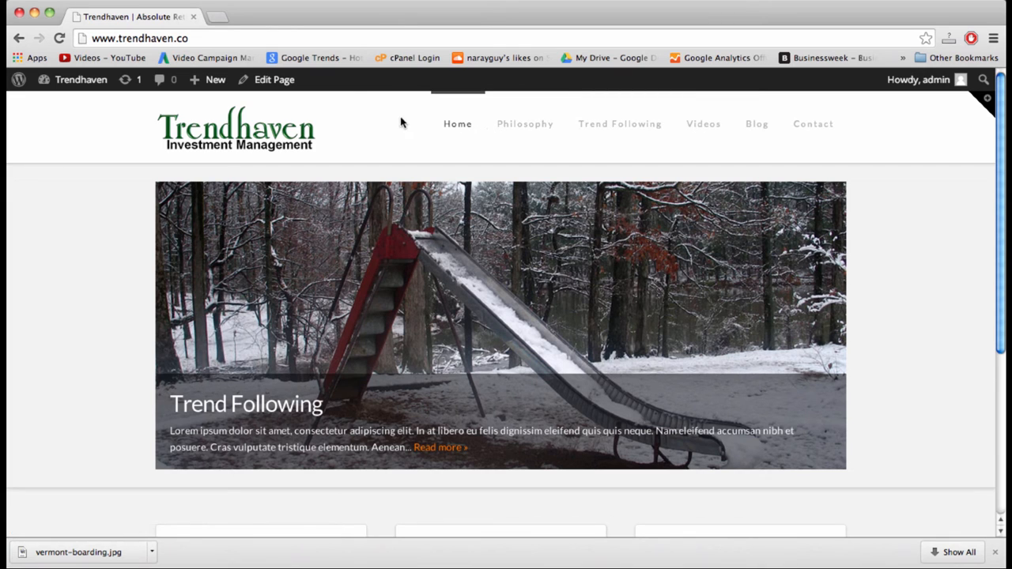
pyautogui.moveTo(88, 80)
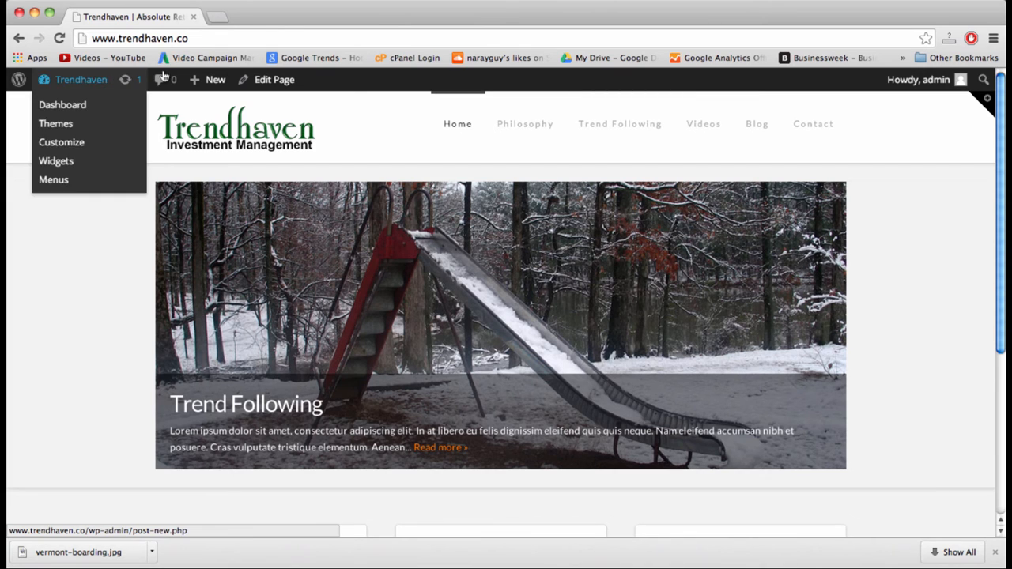
pyautogui.click(269, 80)
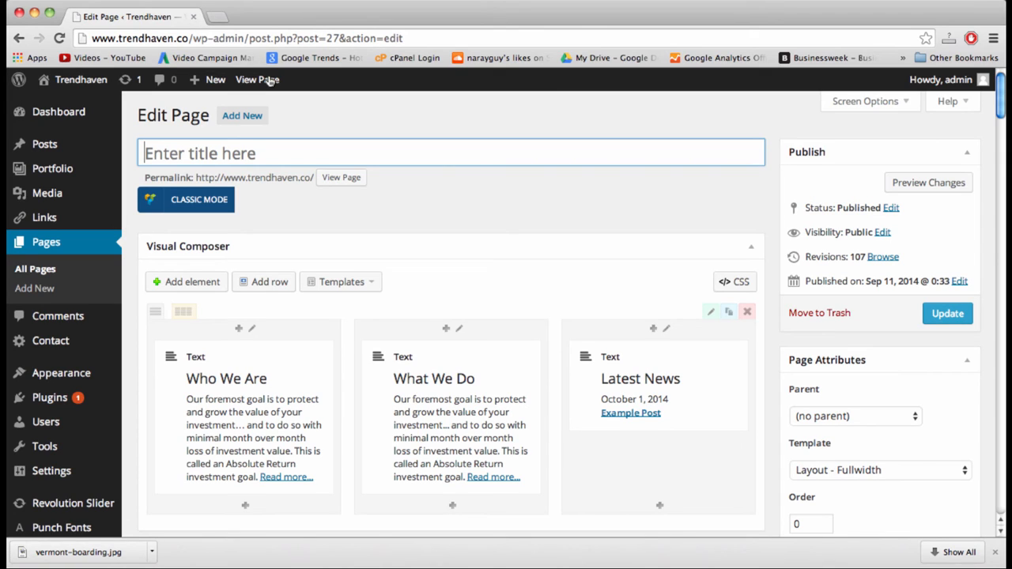
# Check which theme is active among the site's installed themes and return to the homepage editor
pyautogui.scroll(-3, 489, 202)
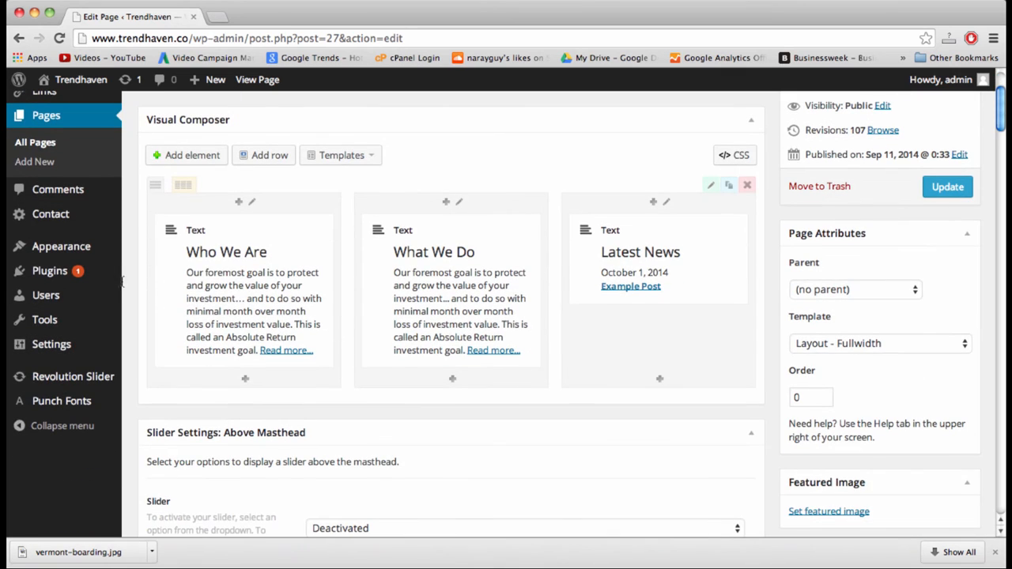
pyautogui.scroll(1, 77, 383)
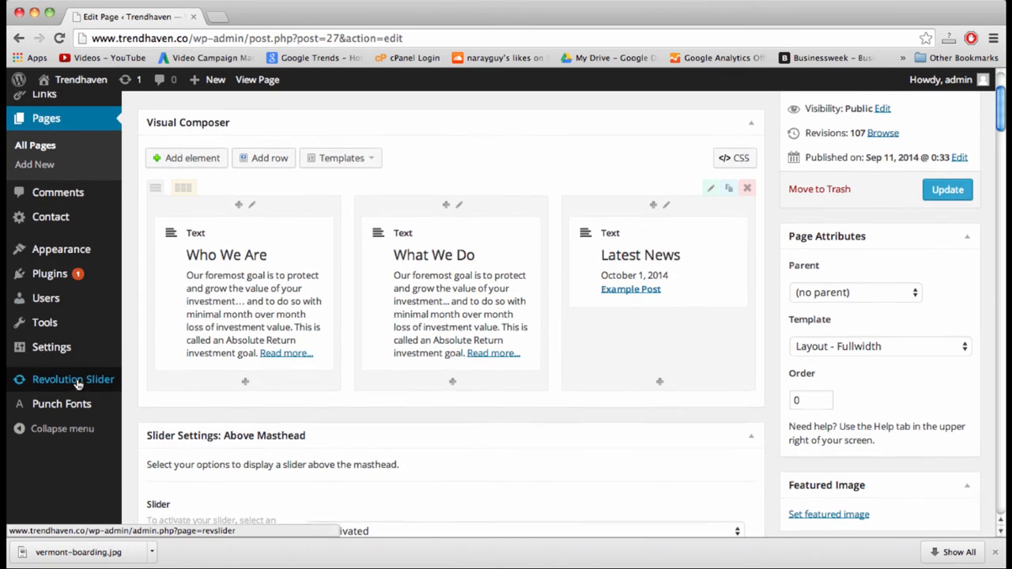
pyautogui.scroll(2, 78, 383)
pyautogui.scroll(1, 78, 384)
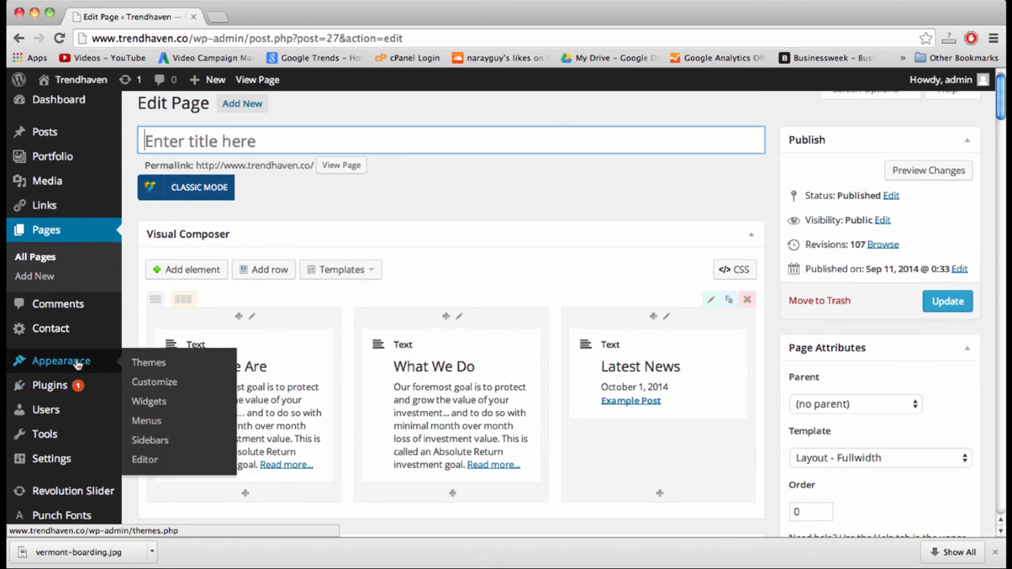
pyautogui.click(139, 364)
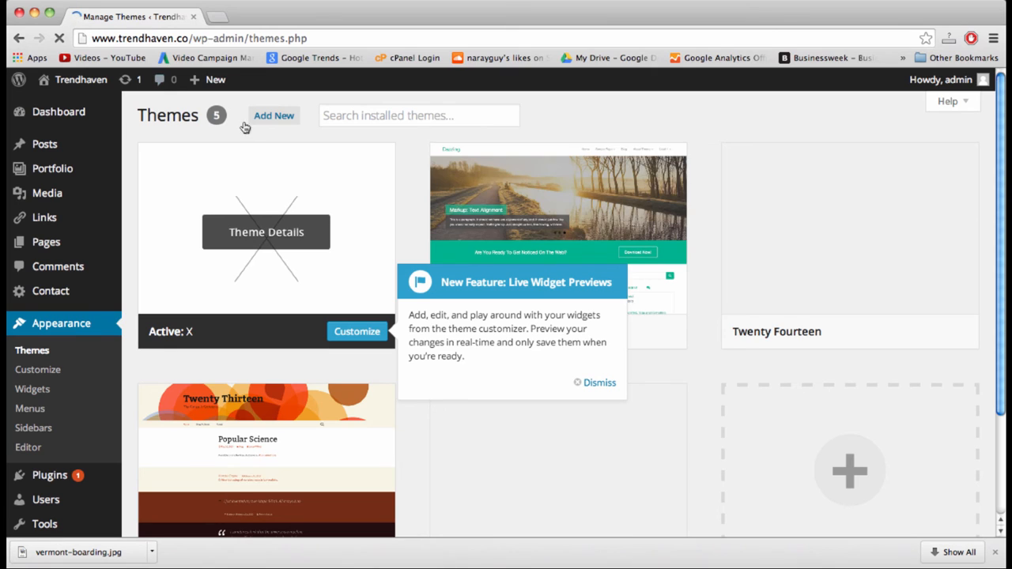
pyautogui.click(19, 38)
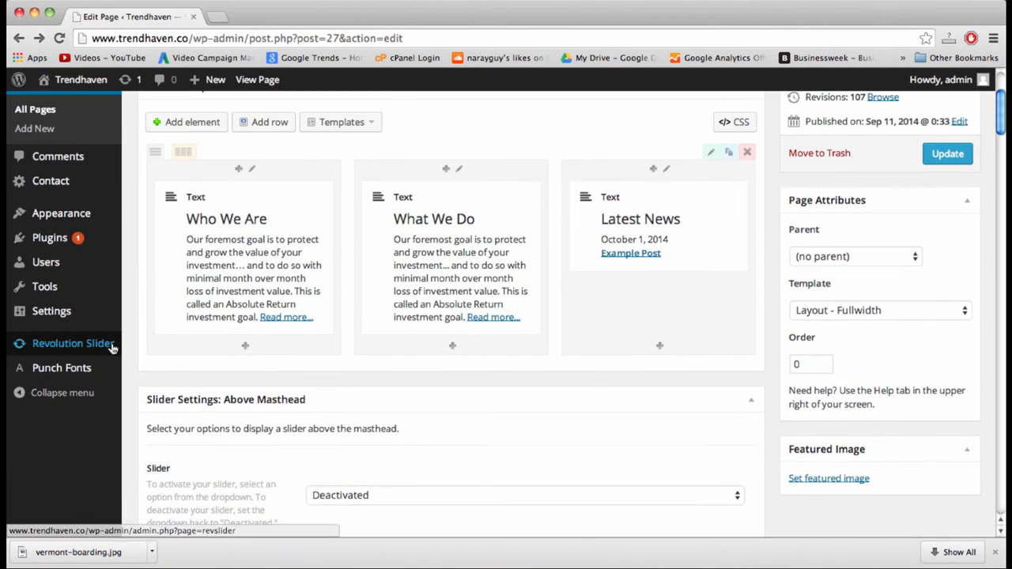
# Open the Revolution Slider overview and show the list of all pages in a separate browser tab
pyautogui.click(99, 347)
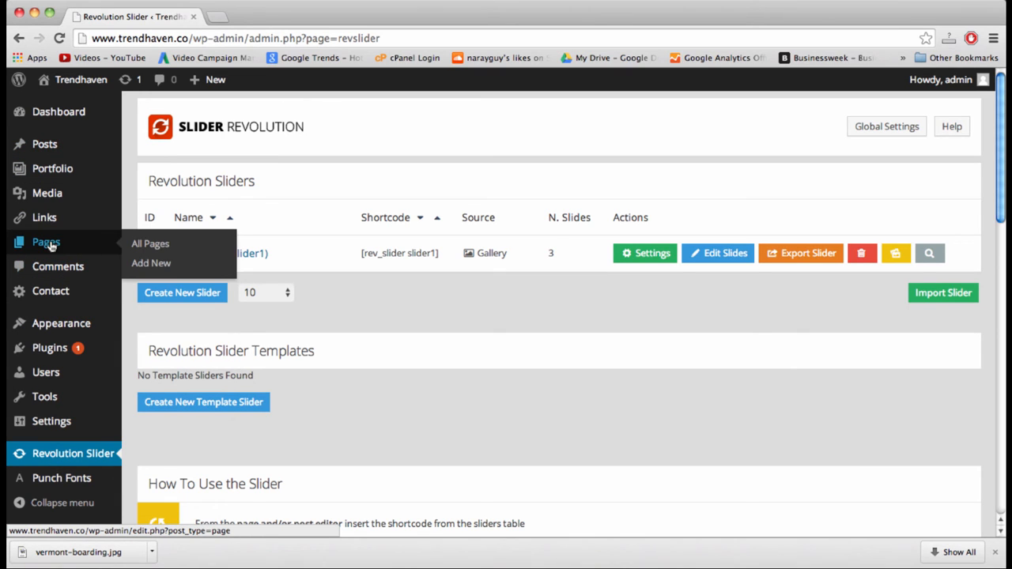
pyautogui.rightClick(50, 246)
pyautogui.click(87, 249)
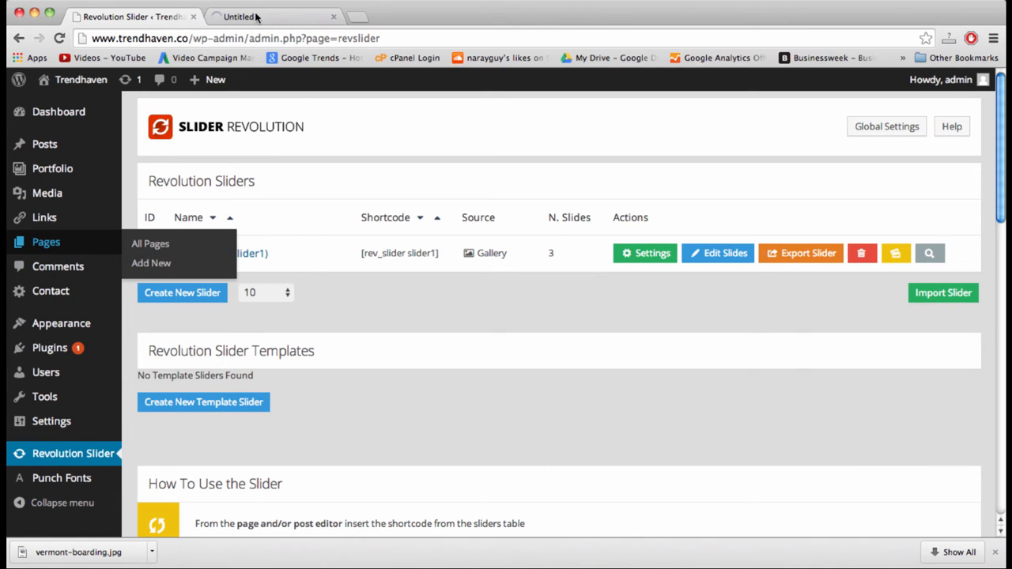
pyautogui.click(255, 16)
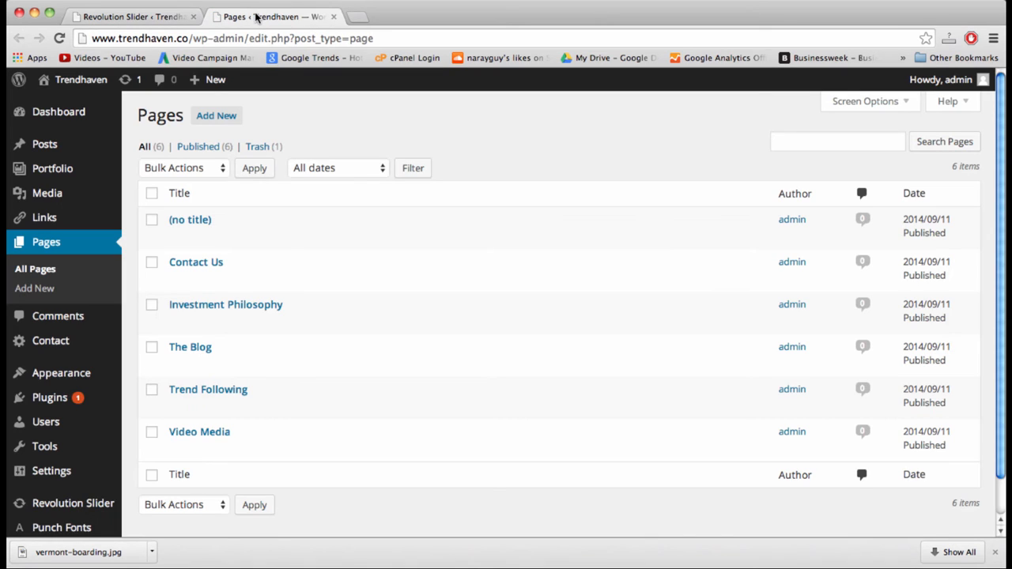
# Open the untitled page for editing and examine its slider settings above and below the masthead
pyautogui.click(184, 221)
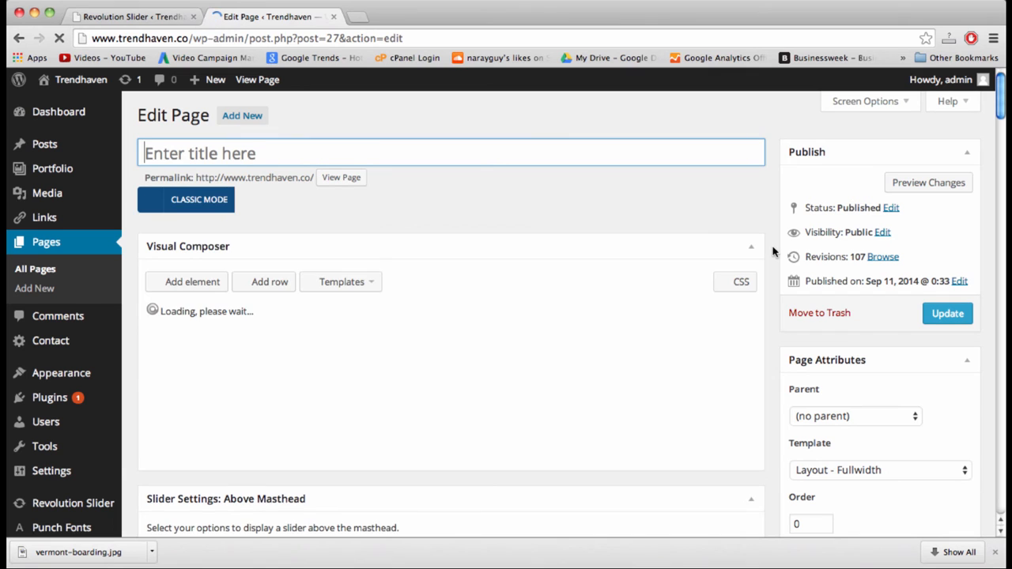
pyautogui.scroll(-5, 773, 252)
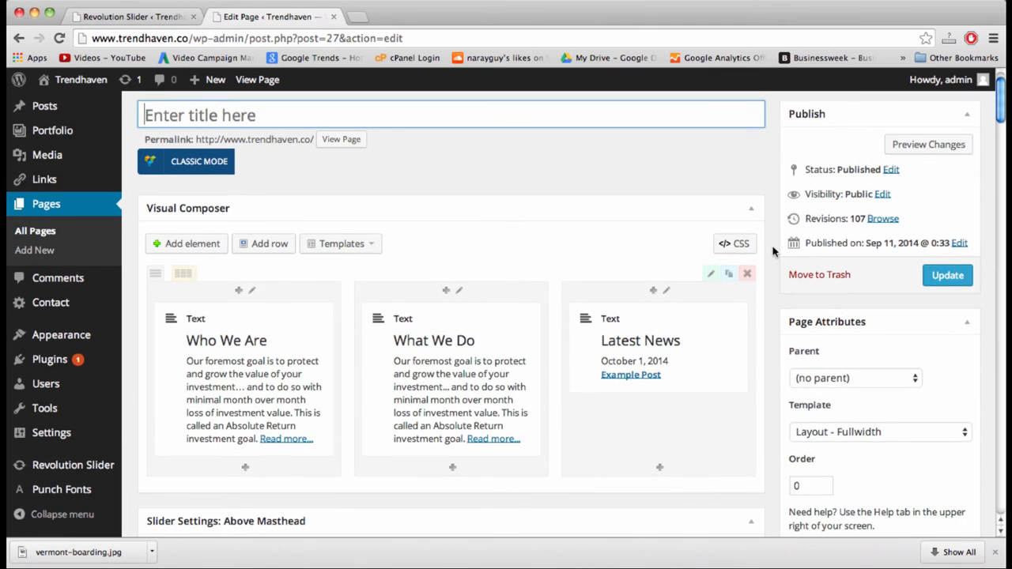
pyautogui.scroll(-3, 773, 252)
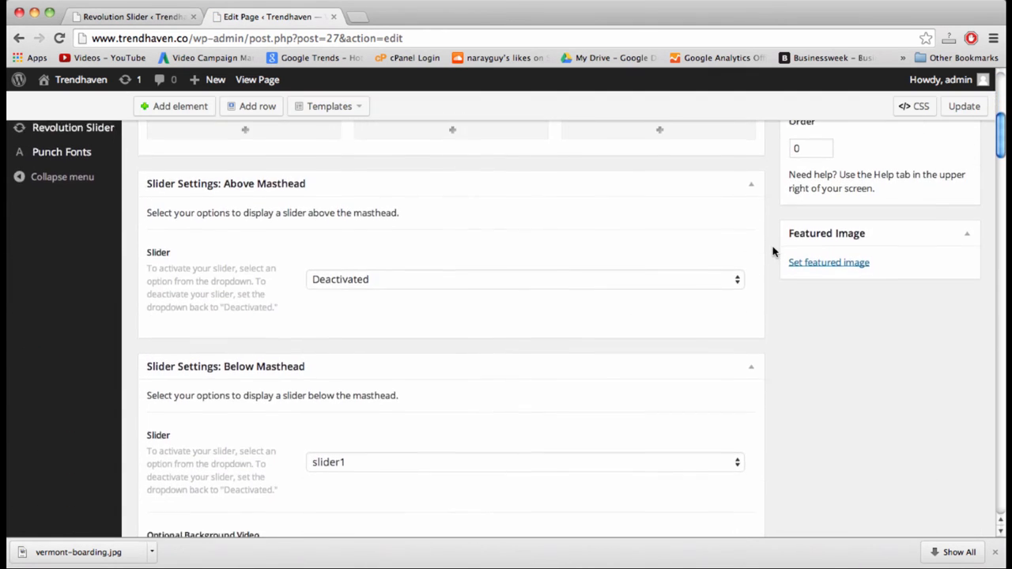
# Check the available slider choices for the area below the masthead, keep slider1, and return to the page's title area
pyautogui.click(721, 349)
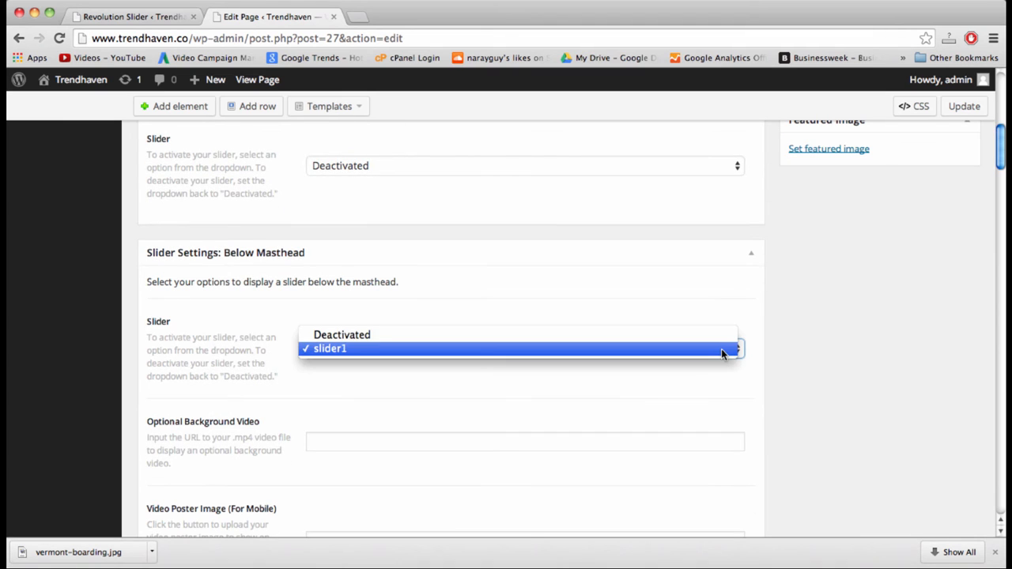
pyautogui.click(721, 349)
pyautogui.scroll(2, 222, 253)
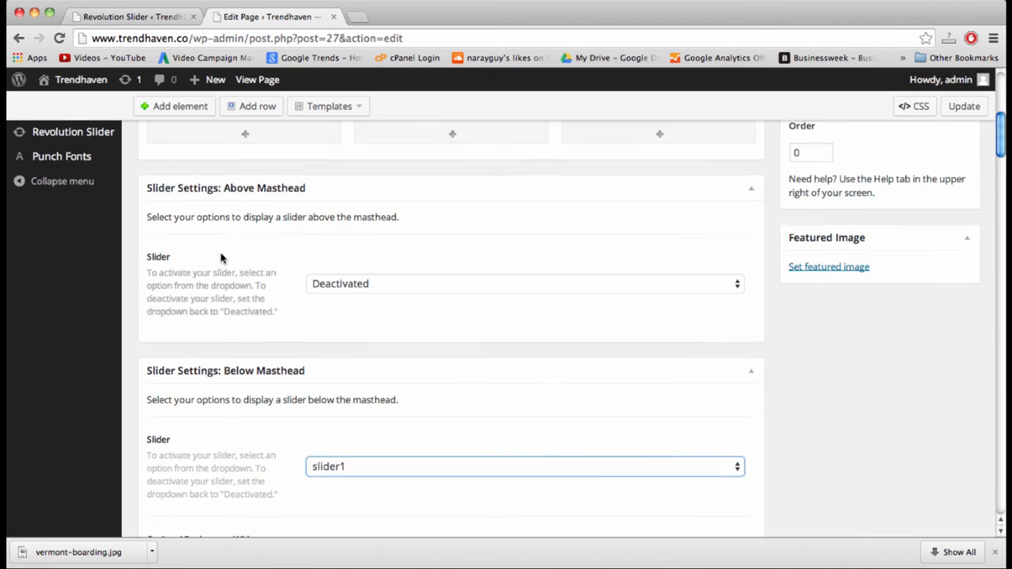
pyautogui.scroll(5, 410, 373)
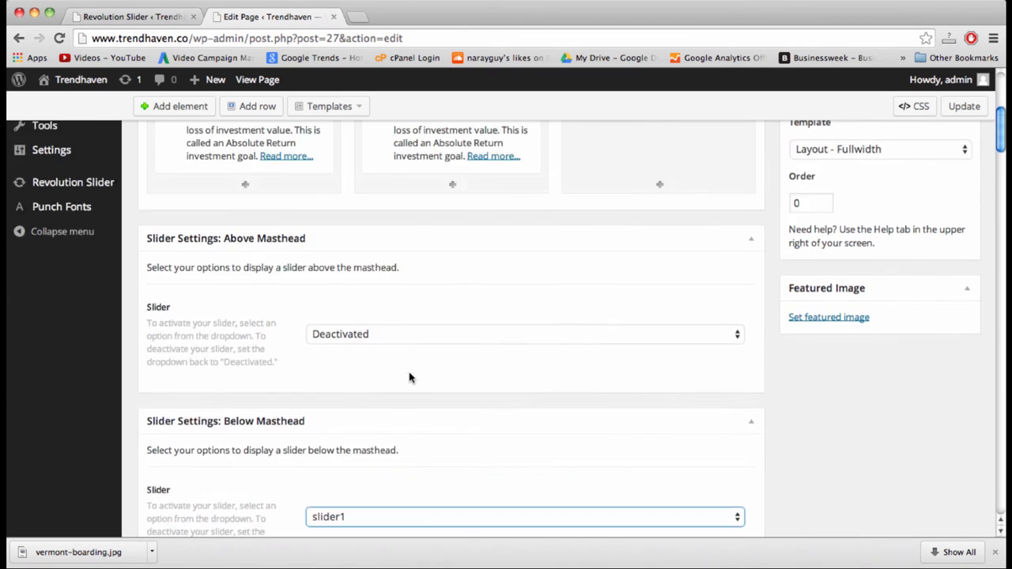
pyautogui.scroll(-2, 410, 377)
pyautogui.scroll(3, 410, 377)
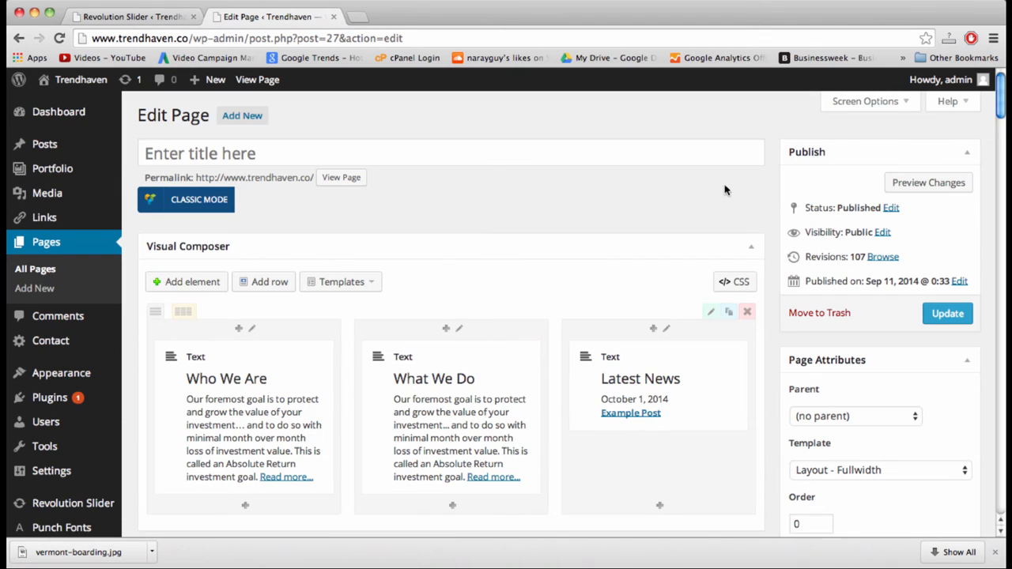
# Hide the masthead slider settings boxes through the page's screen options, show them again, and recheck the options
pyautogui.click(904, 103)
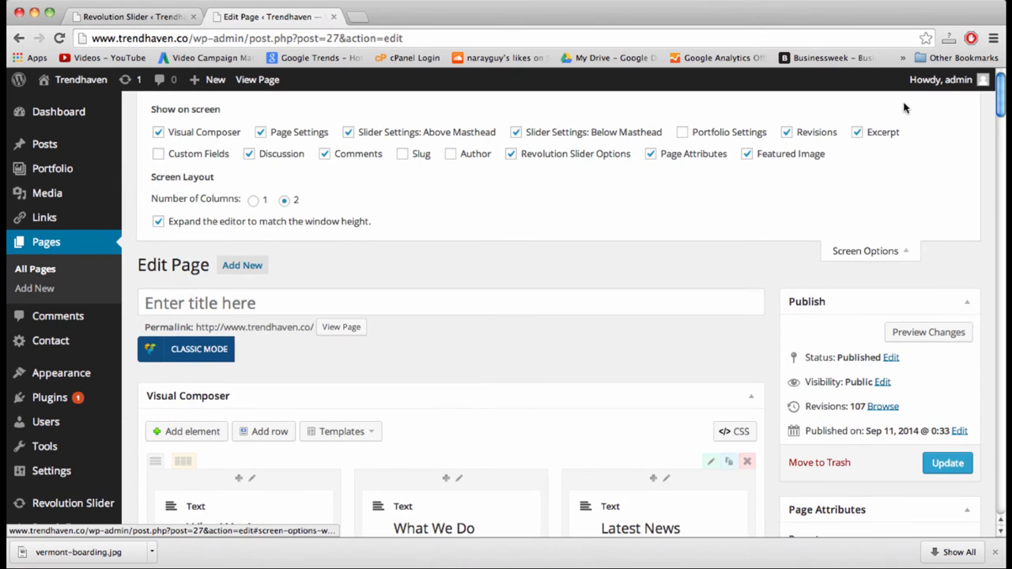
pyautogui.moveTo(515, 132); pyautogui.dragTo(523, 139)
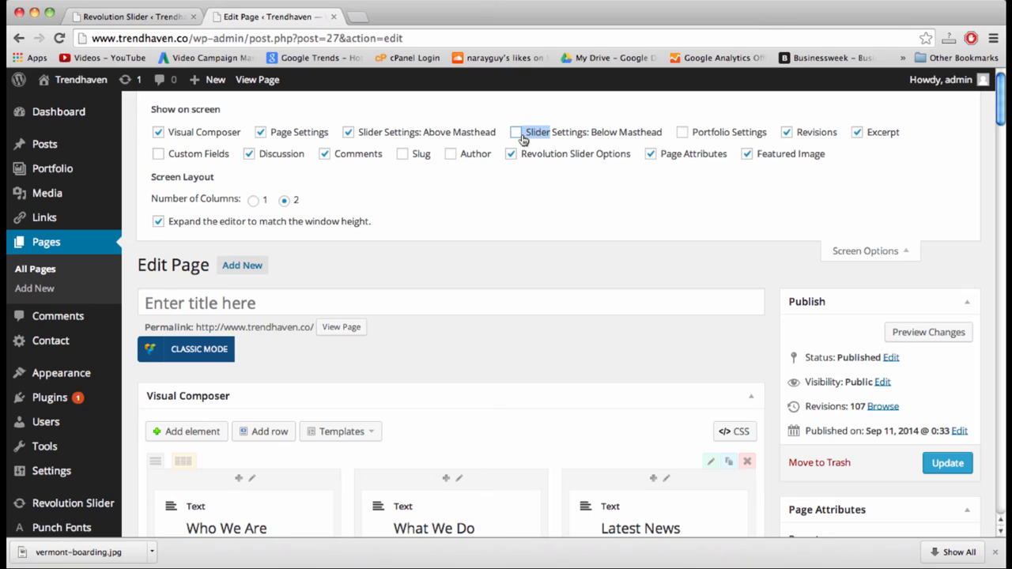
pyautogui.click(391, 137)
pyautogui.doubleClick(473, 132)
pyautogui.click(348, 133)
pyautogui.click(515, 132)
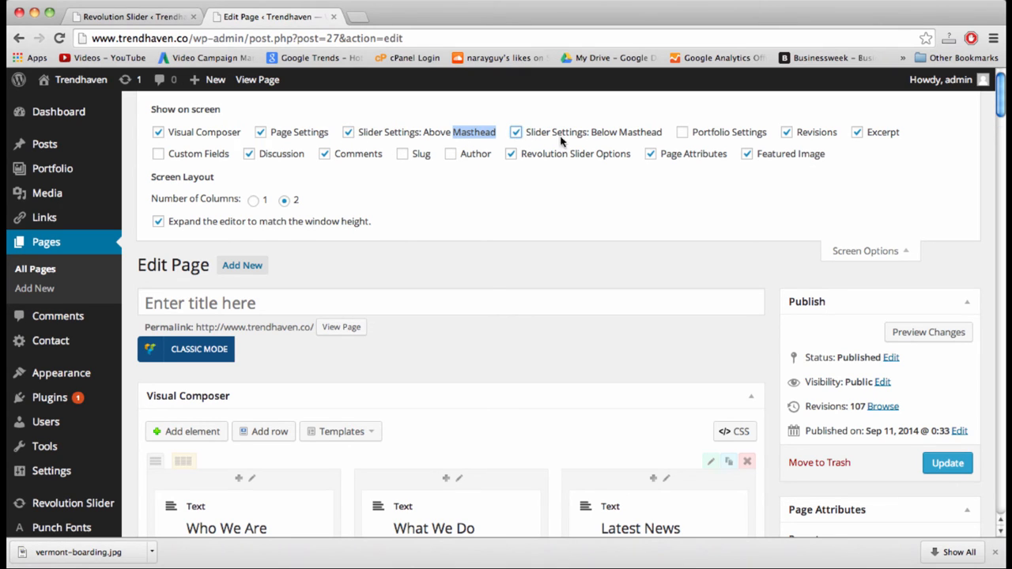
pyautogui.click(865, 251)
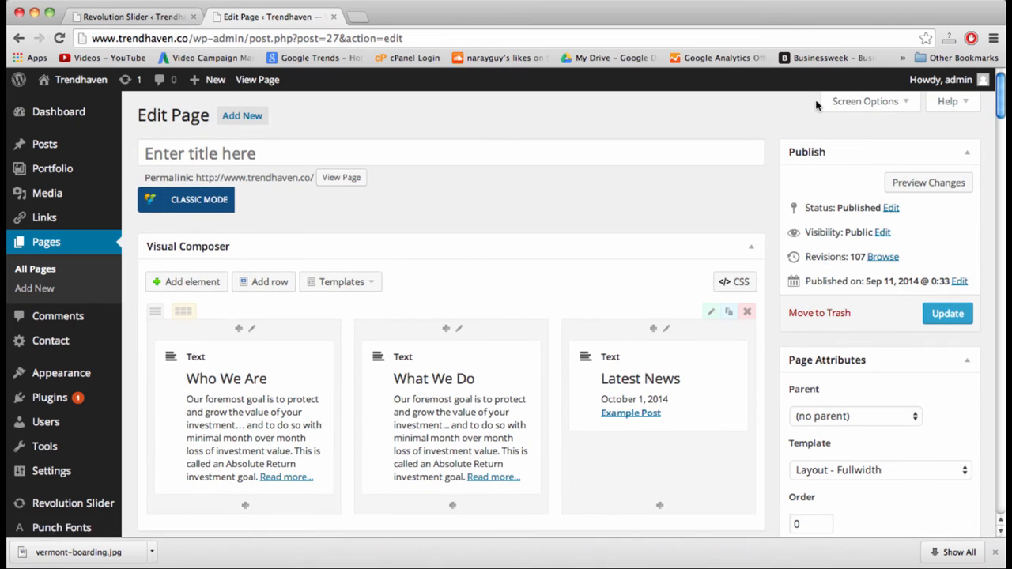
pyautogui.click(857, 104)
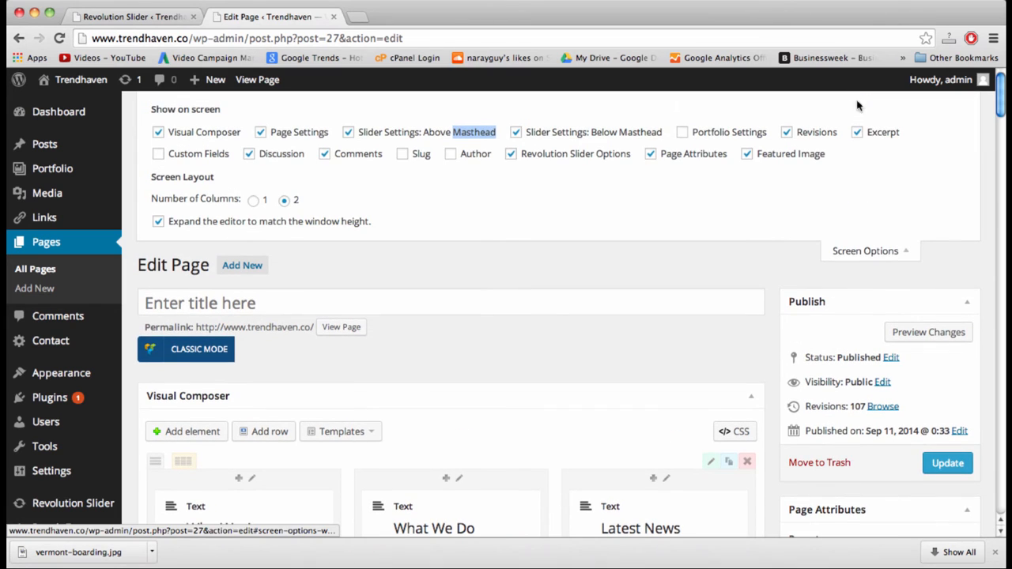
pyautogui.click(871, 251)
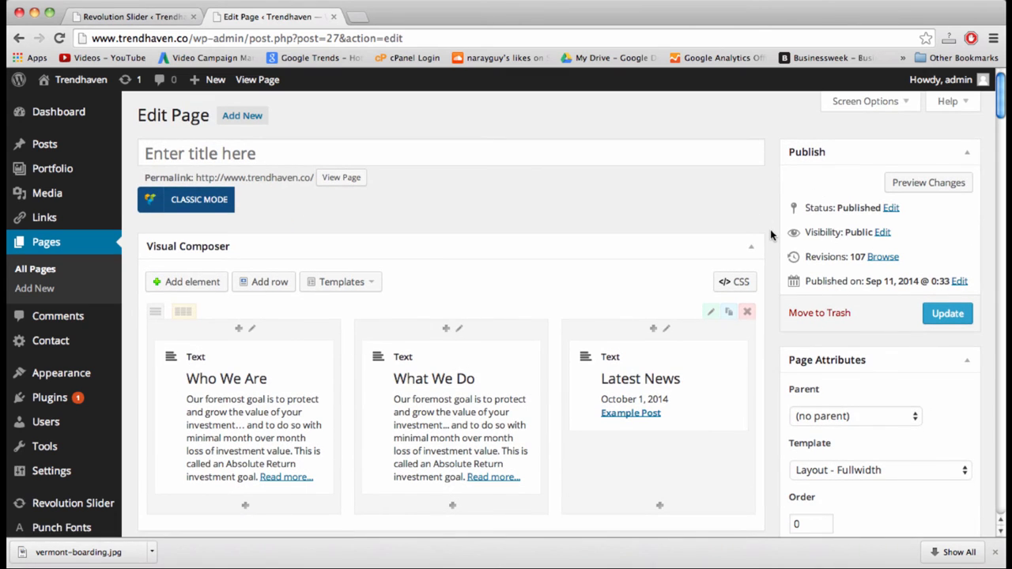
# Review the below-masthead slider setting again and leave slider1 selected
pyautogui.scroll(-3, 770, 235)
pyautogui.scroll(-3, 771, 234)
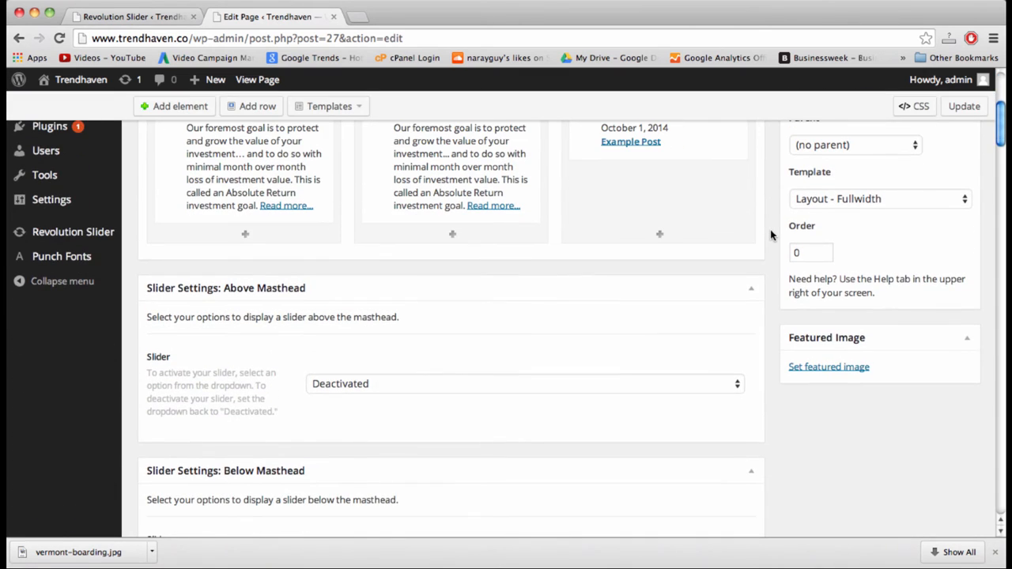
pyautogui.scroll(-5, 770, 233)
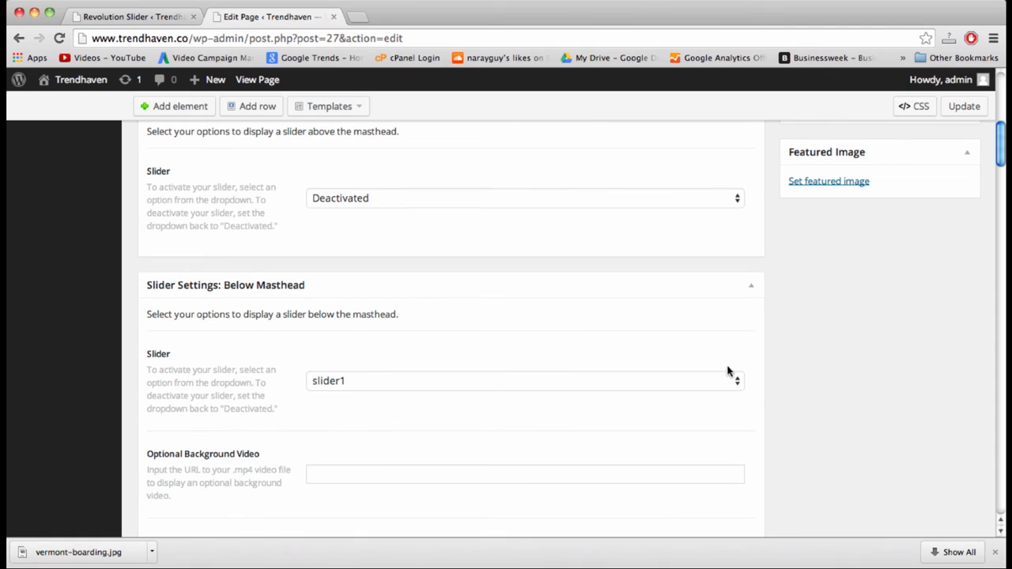
pyautogui.click(734, 381)
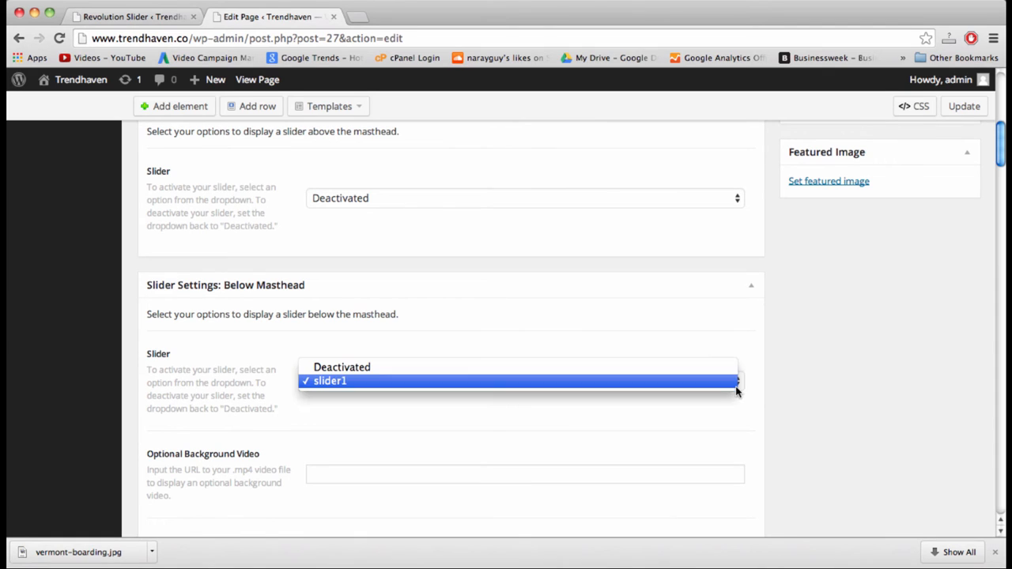
pyautogui.click(693, 381)
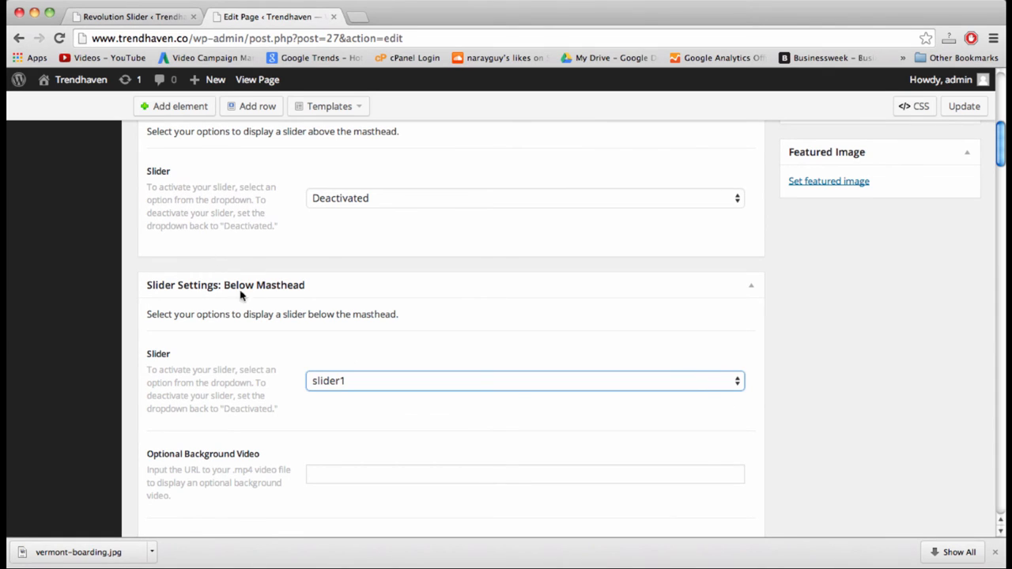
# View the Trendhaven homepage slider in a separate browser tab, then return to the page editor and recheck the below-masthead slider choice
pyautogui.rightClick(89, 79)
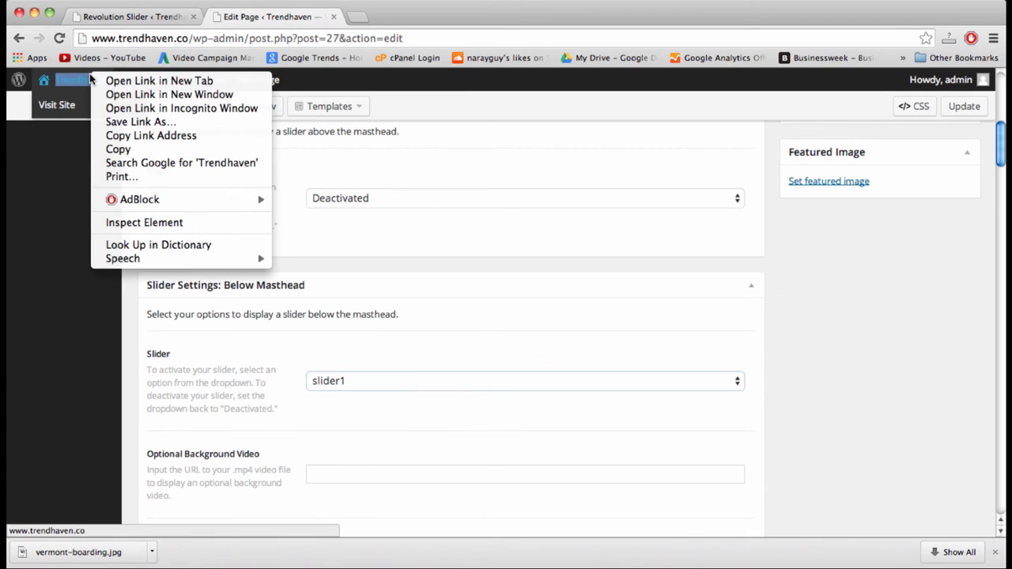
pyautogui.click(109, 81)
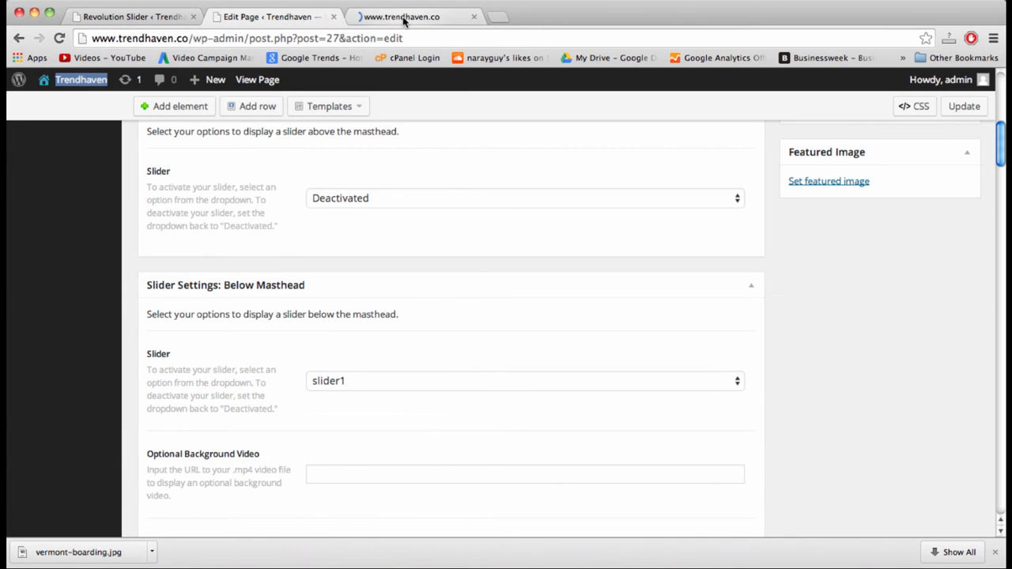
pyautogui.click(403, 17)
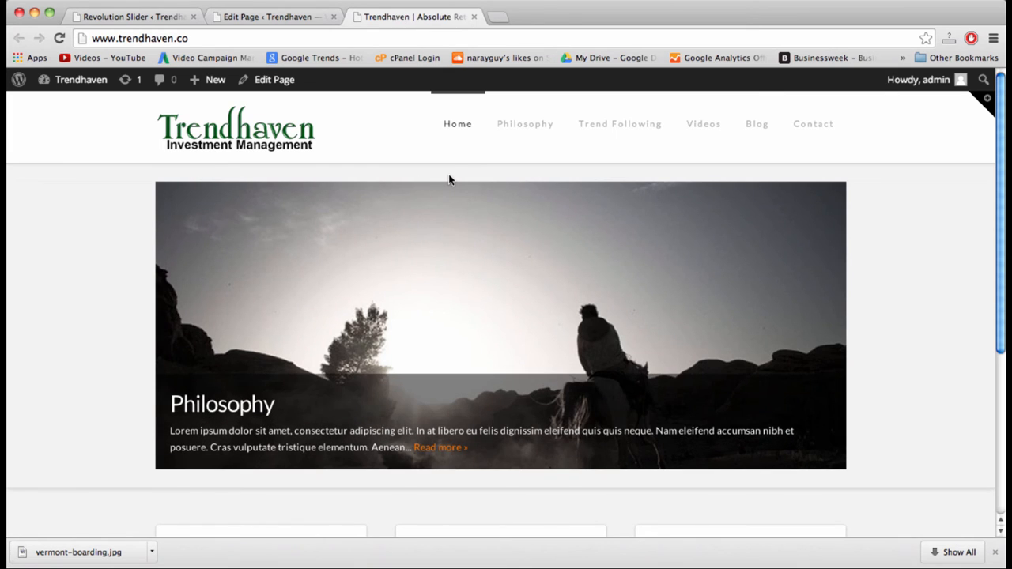
pyautogui.click(273, 18)
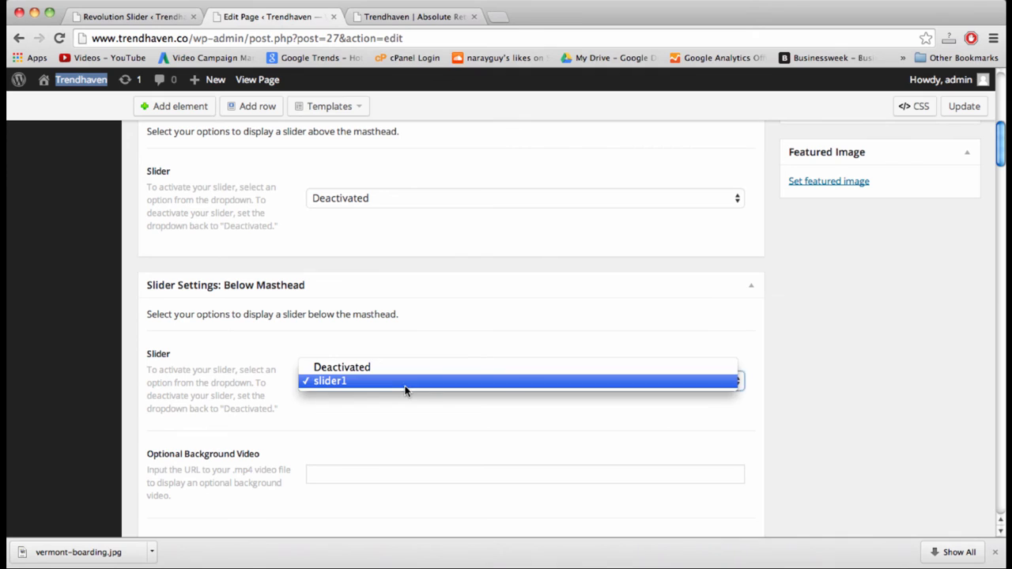
pyautogui.click(405, 391)
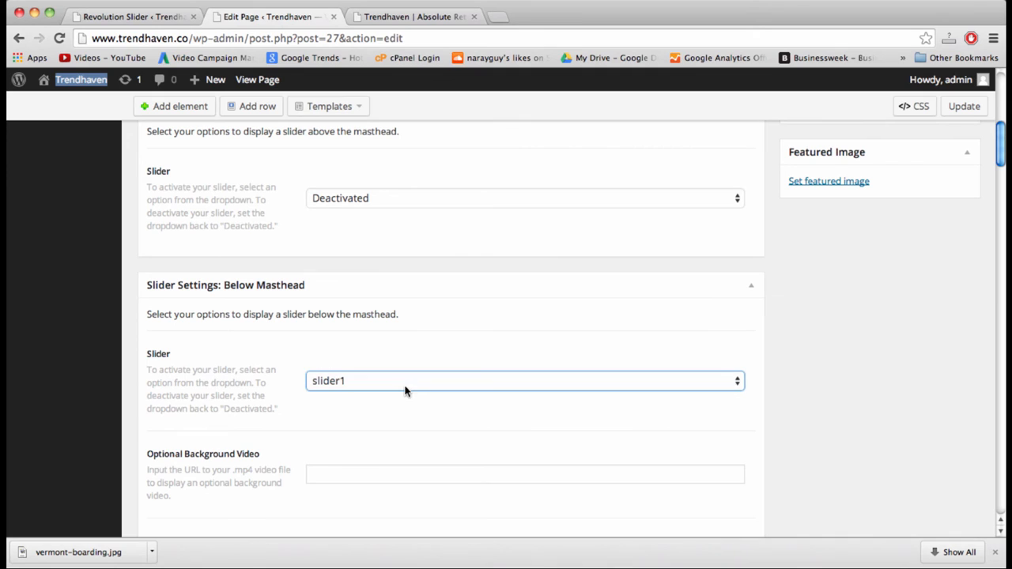
# Load toastybrew.com in a new browser tab
pyautogui.click(496, 16)
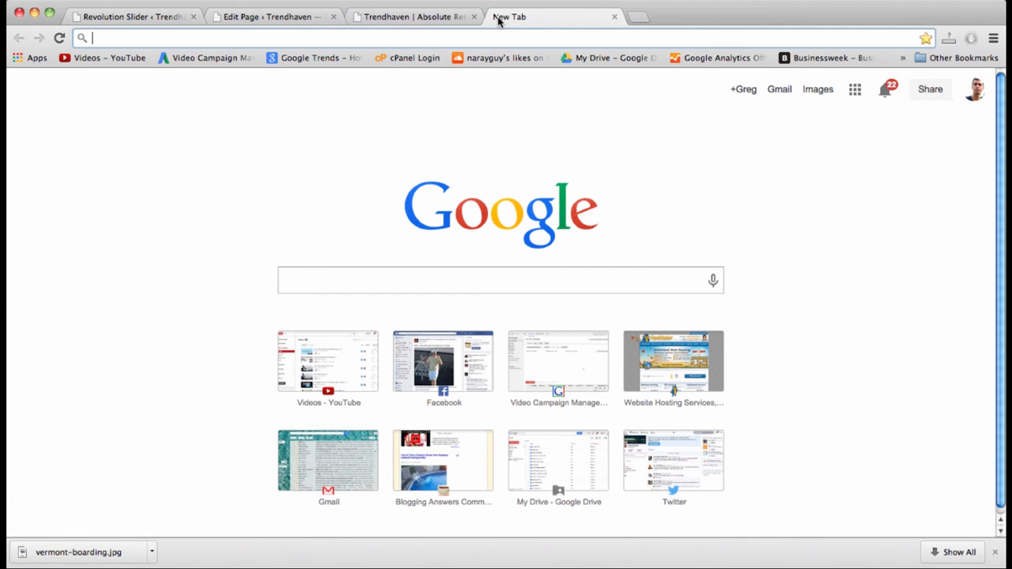
pyautogui.write('drem')
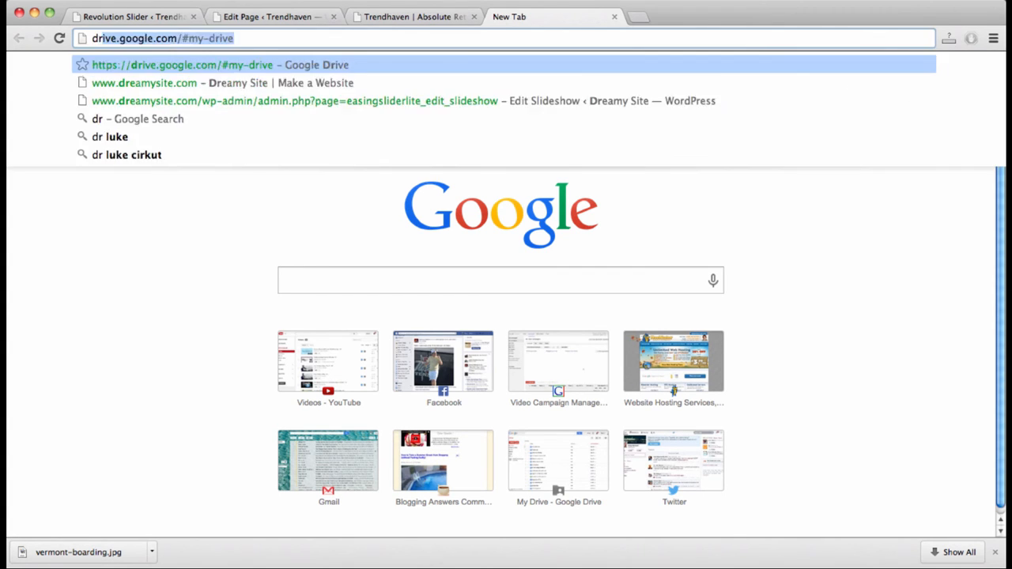
pyautogui.press('BackSpace')
pyautogui.press('BackSpace')
pyautogui.press('BackSpace')
pyautogui.press('BackSpace')
pyautogui.press('BackSpace')
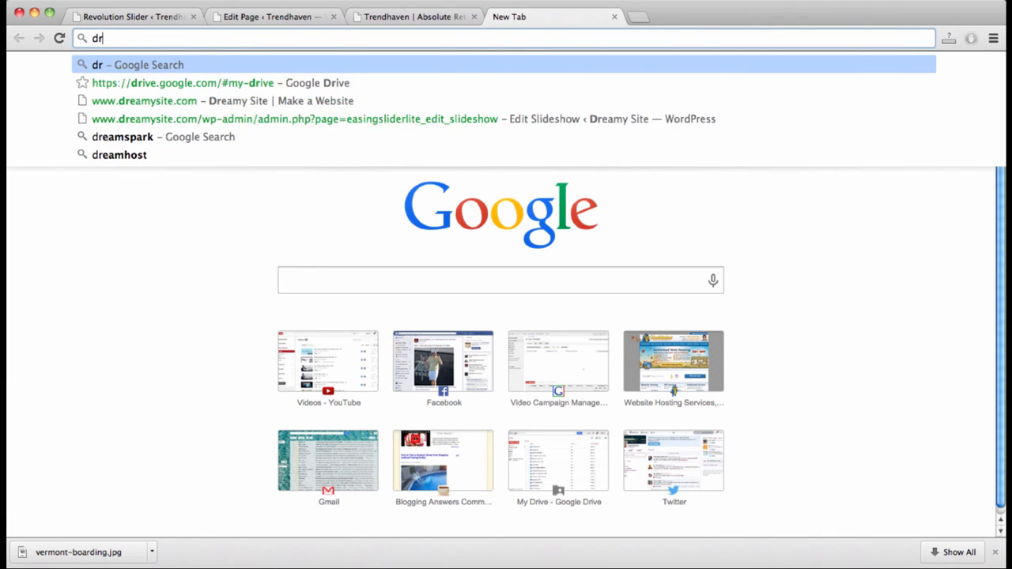
pyautogui.write('toastybrew.com')
pyautogui.press('Return')
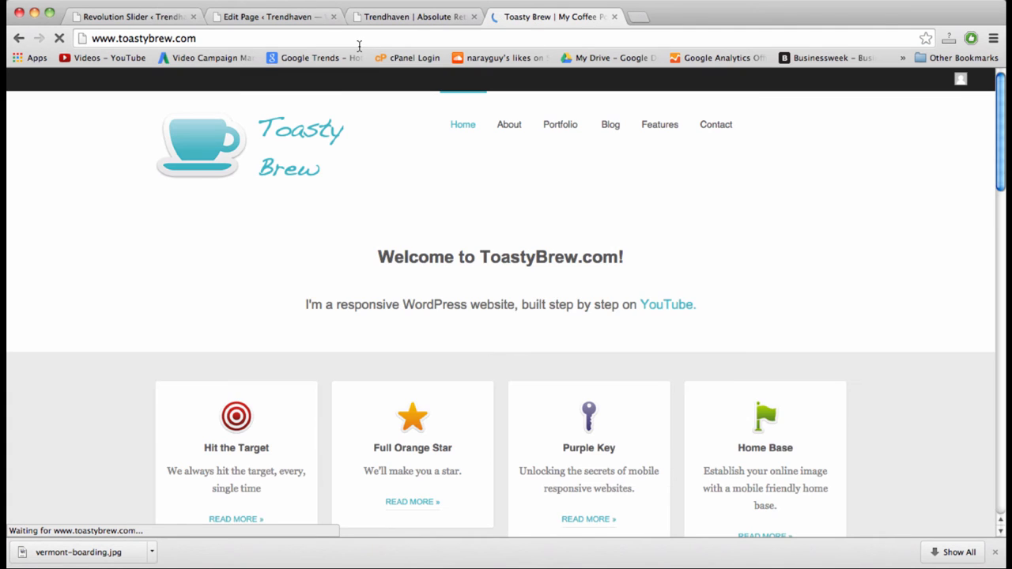
# Go to the Toasty Brew site's WordPress dashboard and open its Widgets page
pyautogui.click(359, 41)
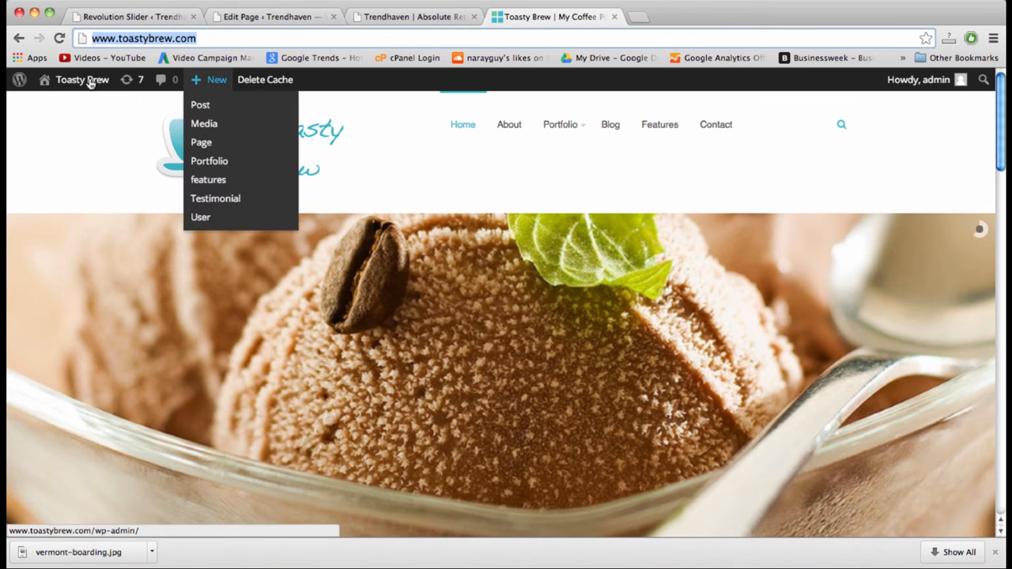
pyautogui.click(87, 82)
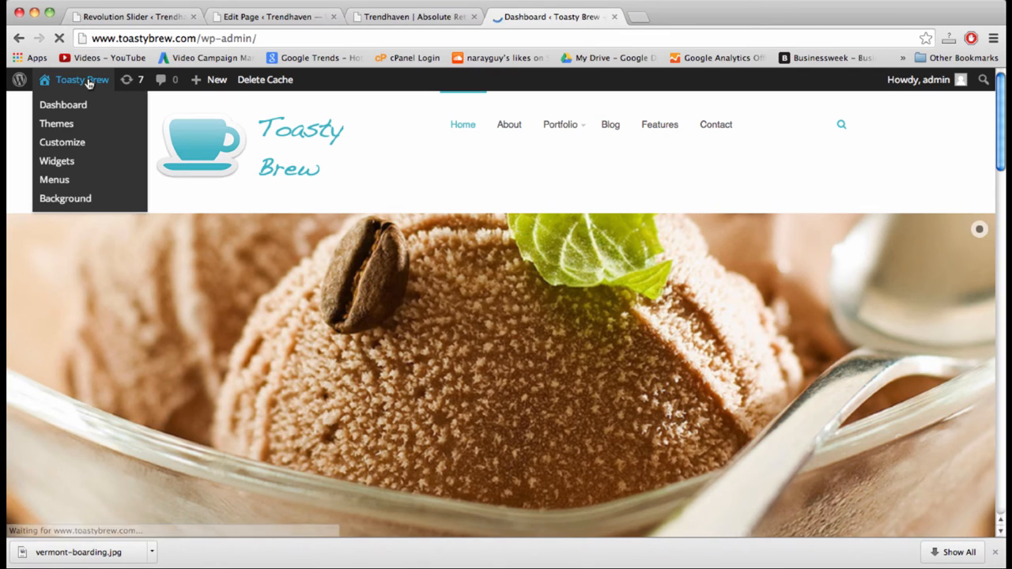
pyautogui.scroll(-3, 364, 242)
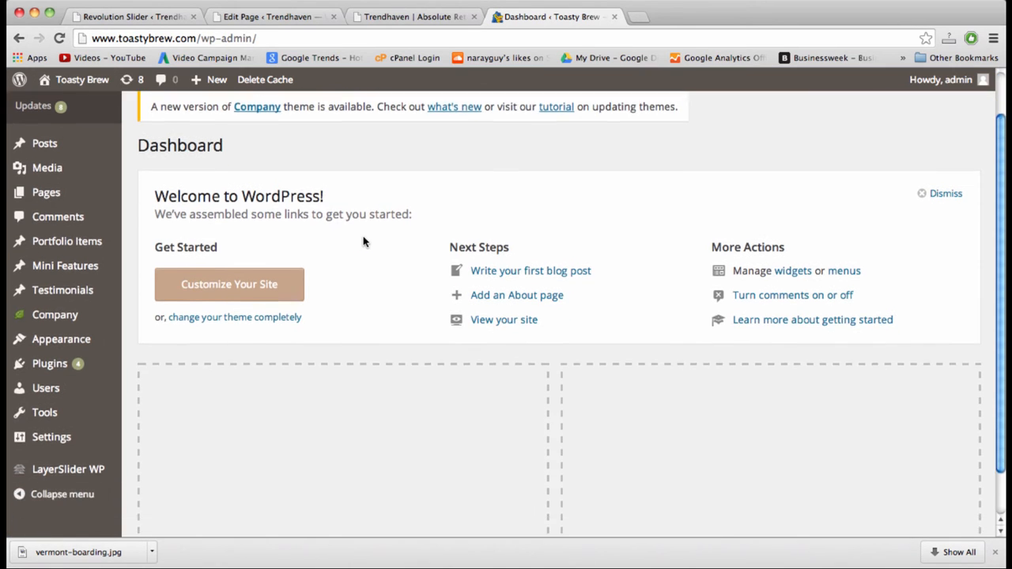
pyautogui.moveTo(51, 284)
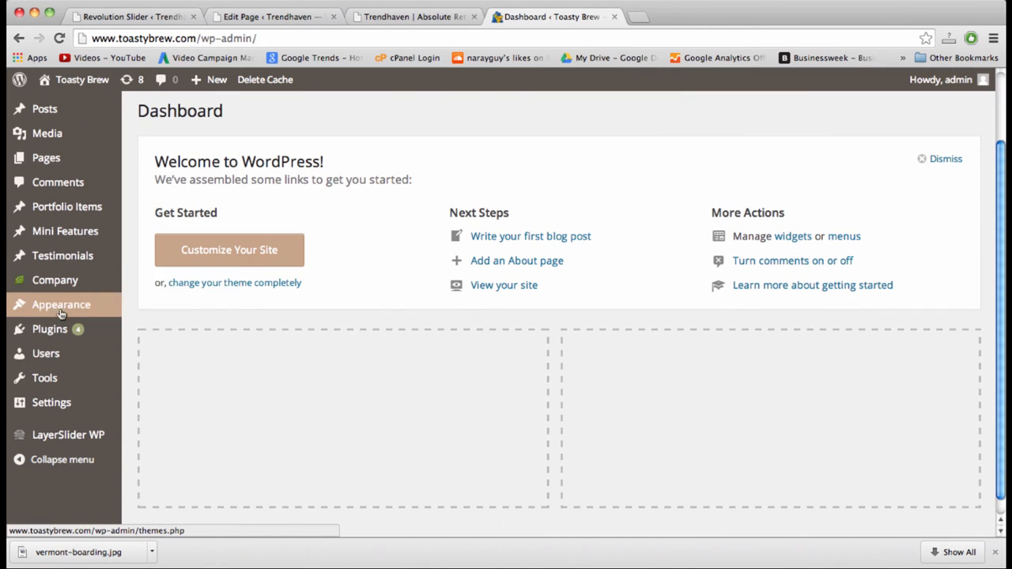
pyautogui.moveTo(60, 311)
pyautogui.click(164, 349)
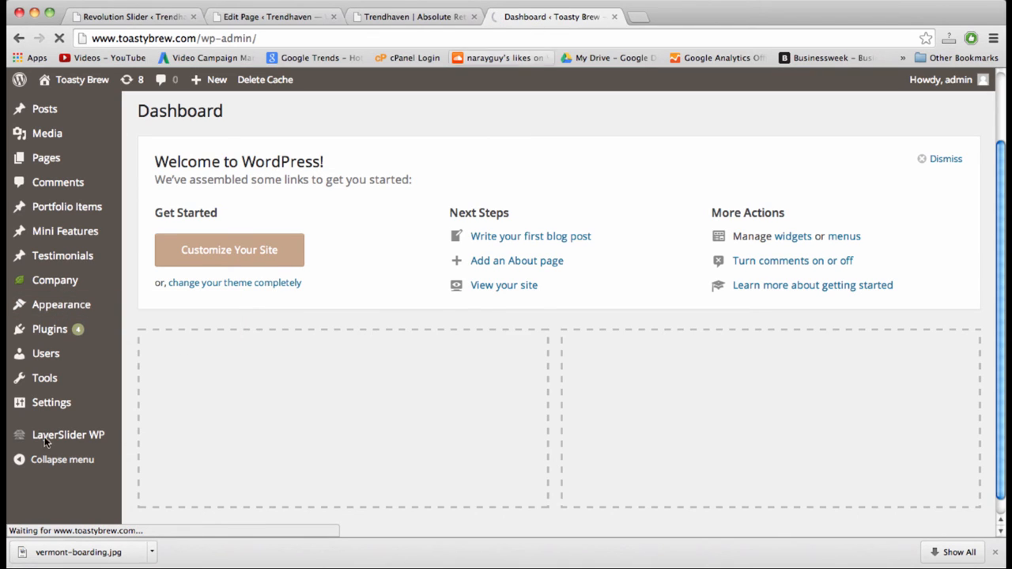
# Set the LayerSlider WP Widget in the Home Slider area to Home Slider | #2, save it, and collapse the area
pyautogui.moveTo(47, 436)
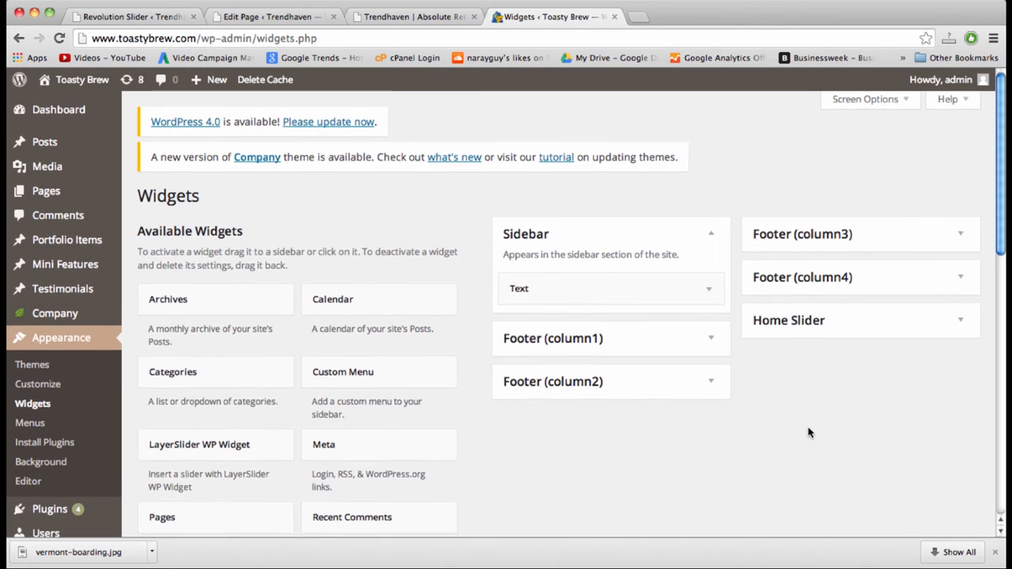
pyautogui.scroll(-1, 808, 432)
pyautogui.click(915, 283)
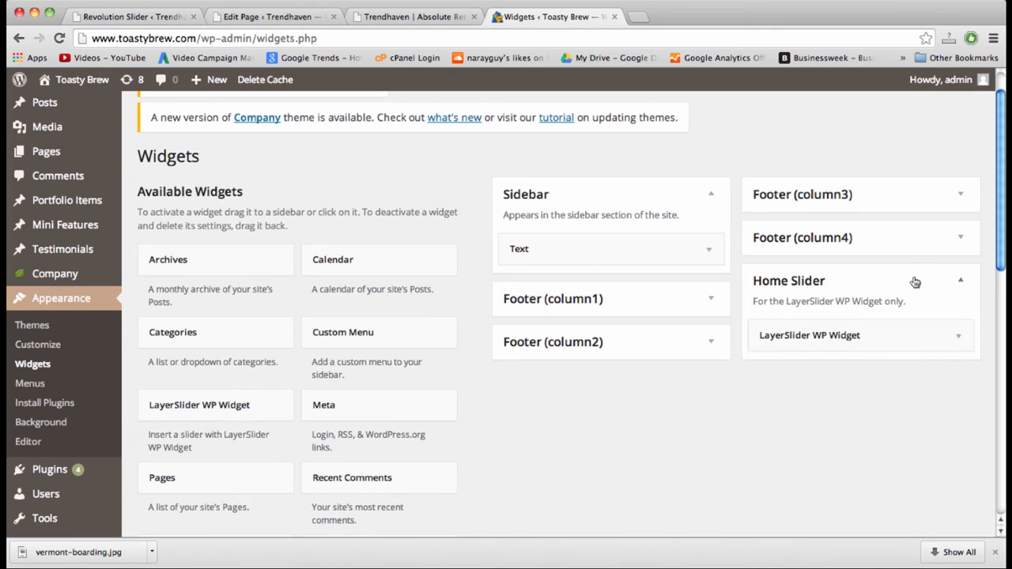
pyautogui.click(934, 329)
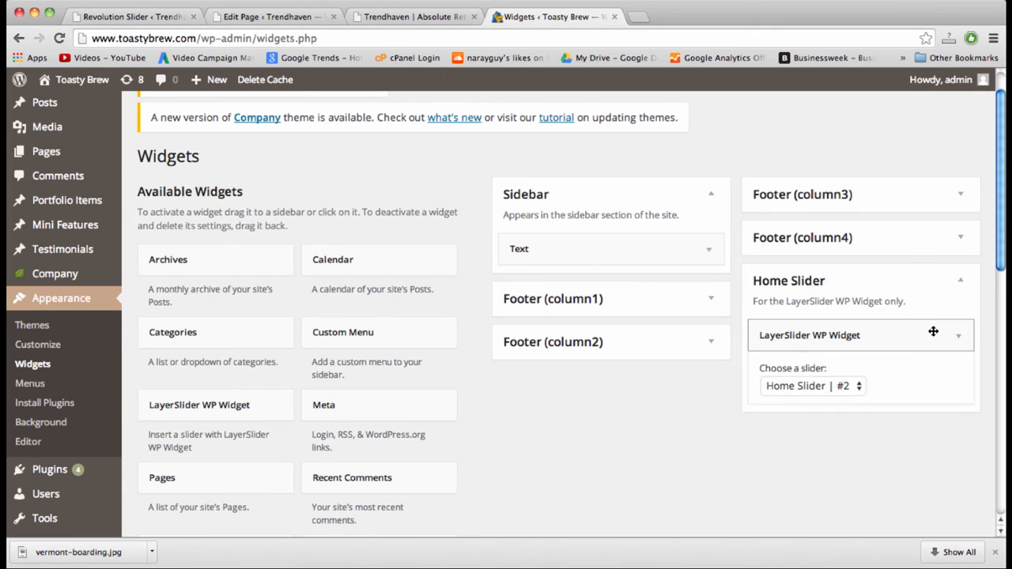
pyautogui.click(850, 399)
pyautogui.click(827, 370)
pyautogui.click(846, 386)
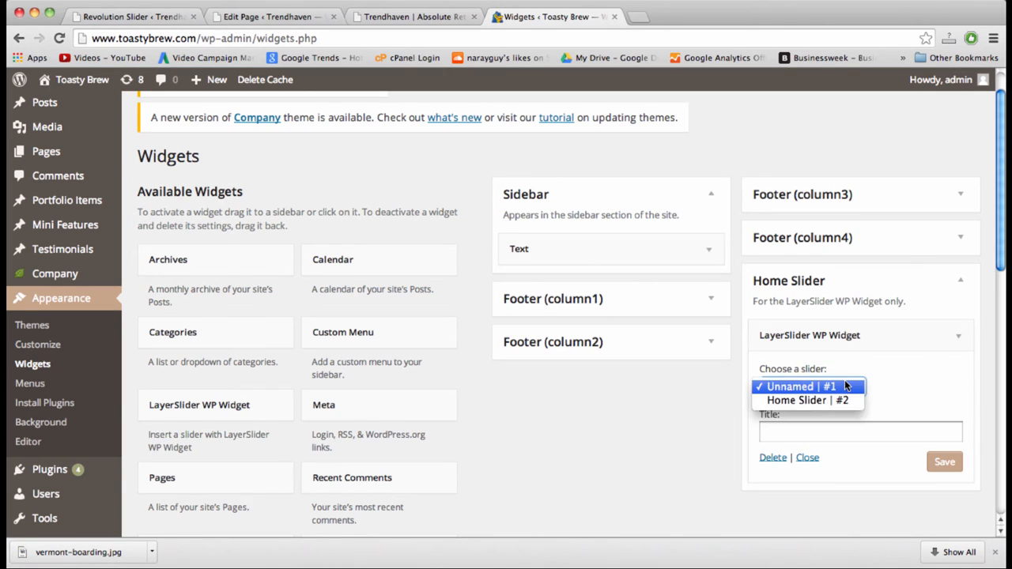
pyautogui.click(842, 401)
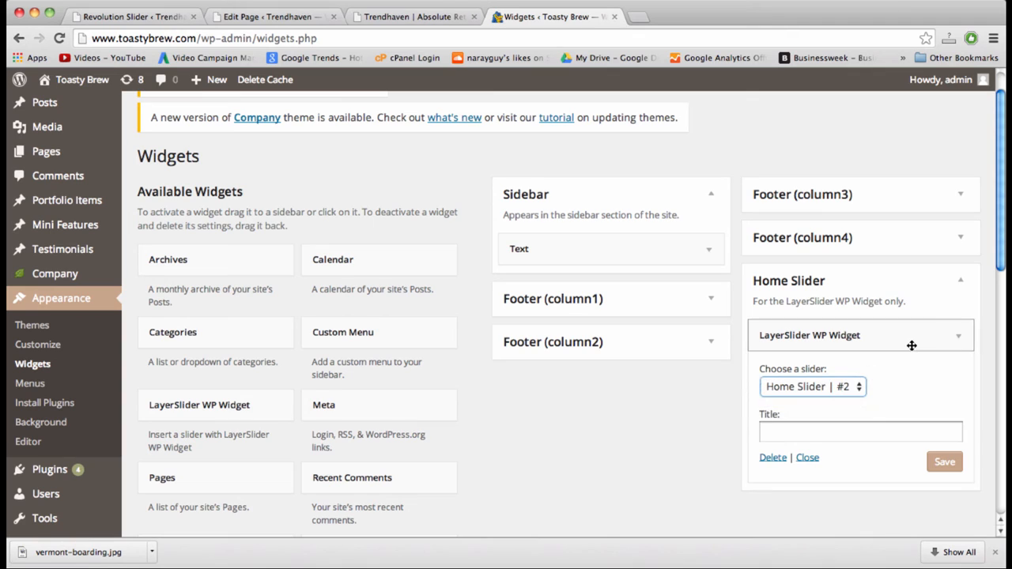
pyautogui.click(948, 466)
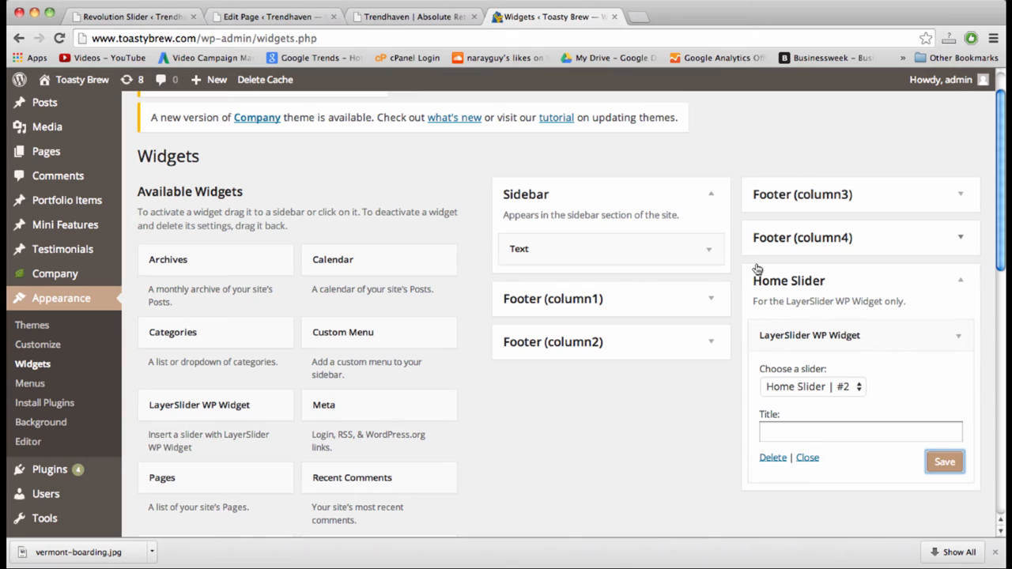
pyautogui.click(958, 335)
pyautogui.click(961, 283)
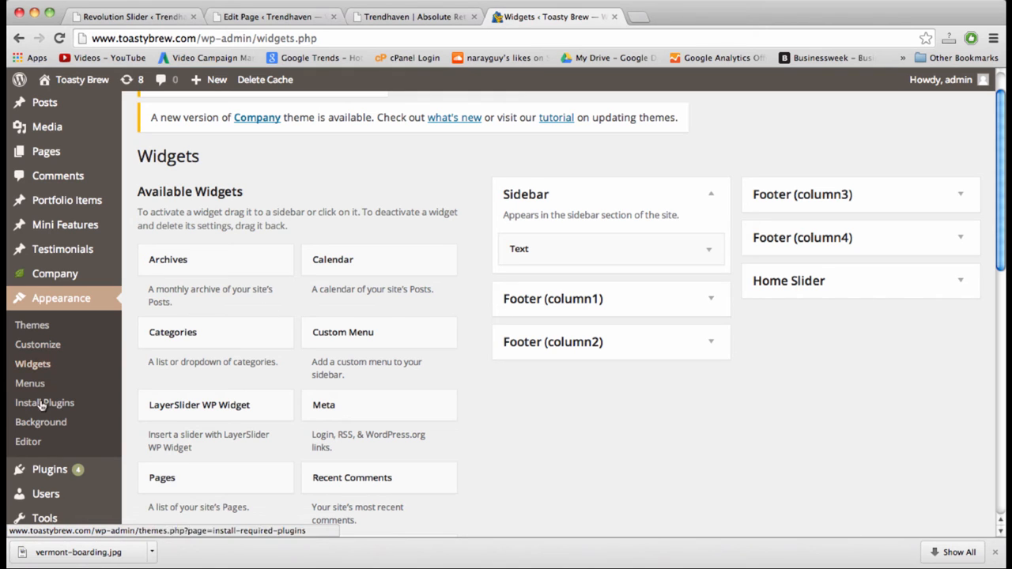
# Review the LayerSlider WP submenu and the Home Slider widget area, then close the Toasty Brew browser tab
pyautogui.scroll(-1, 180, 370)
pyautogui.scroll(-3, 181, 370)
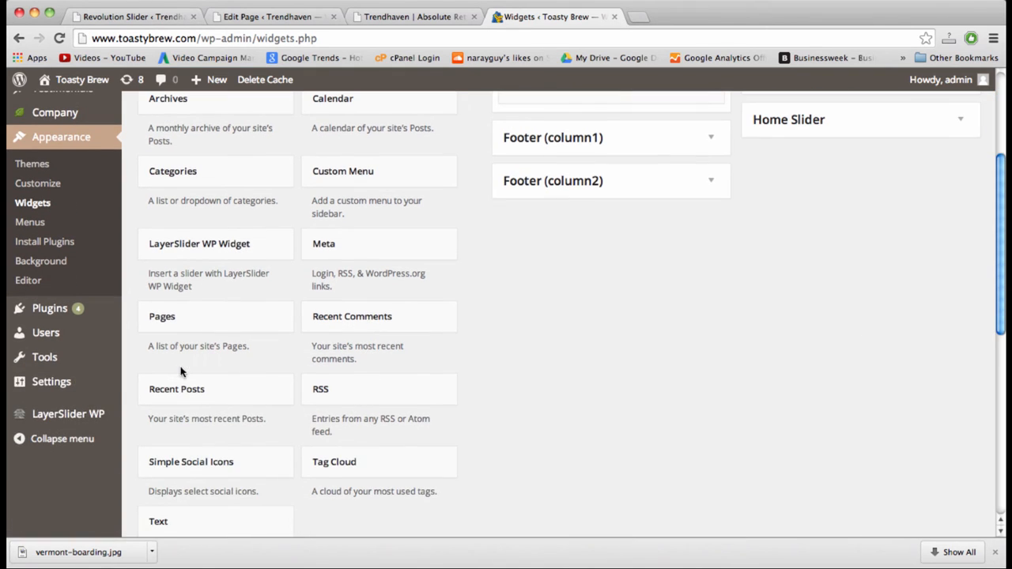
pyautogui.moveTo(87, 419)
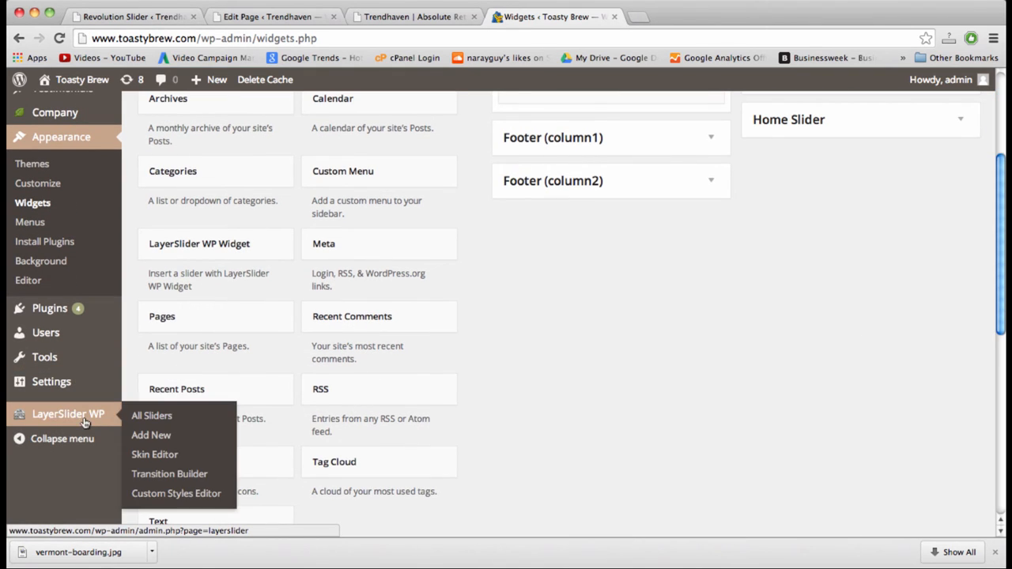
pyautogui.scroll(5, 561, 371)
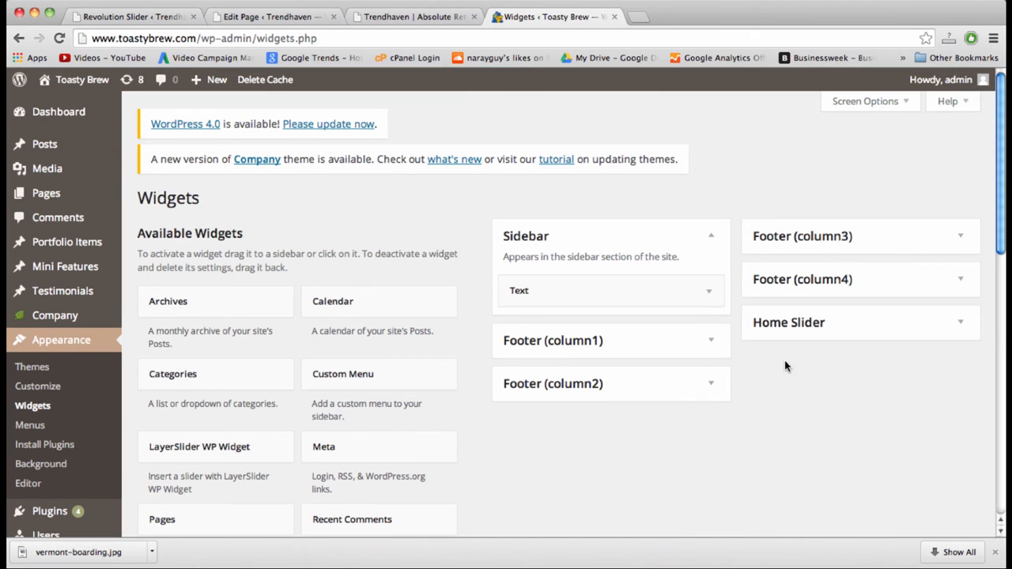
pyautogui.click(894, 320)
pyautogui.click(906, 323)
pyautogui.click(613, 17)
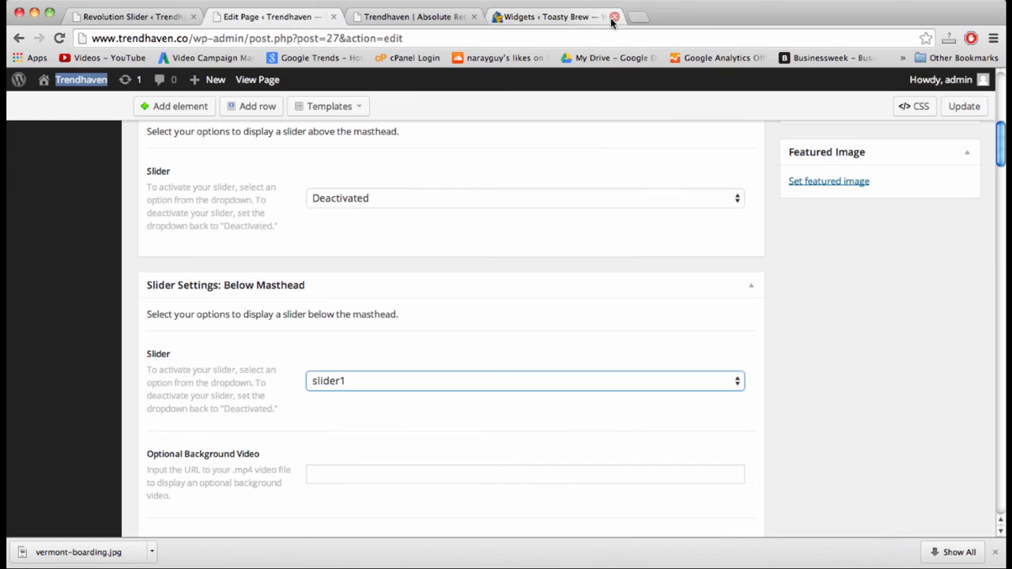
# Glance at the Trendhaven homepage slider, then open the Homepage (slider1) settings in Revolution Slider
pyautogui.click(409, 17)
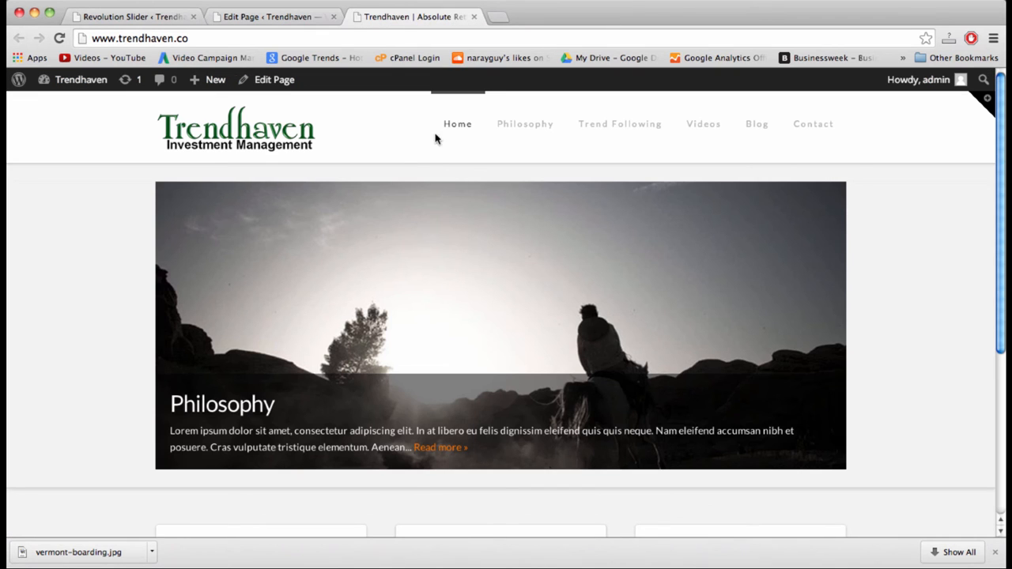
pyautogui.click(288, 21)
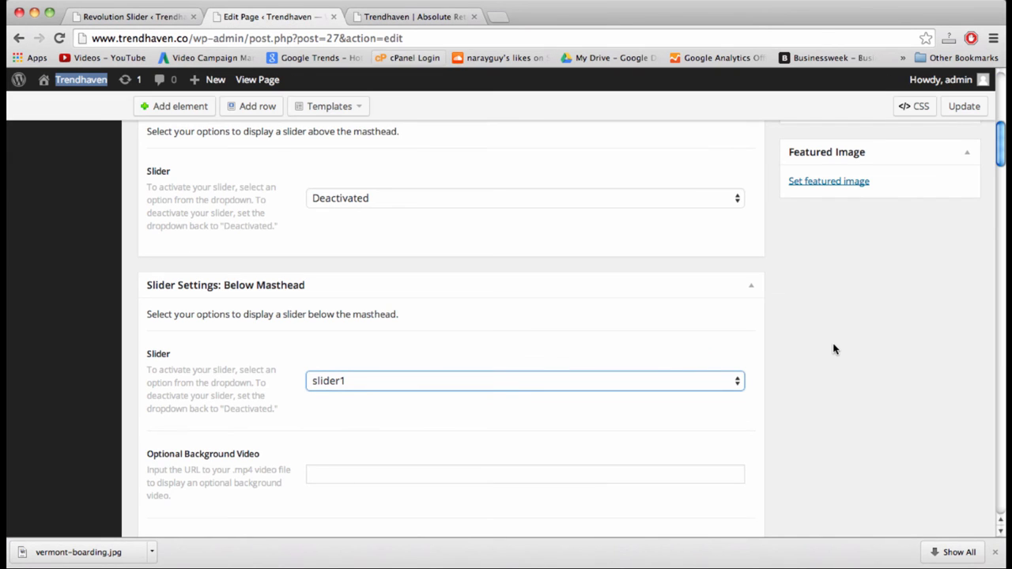
pyautogui.scroll(10, 833, 349)
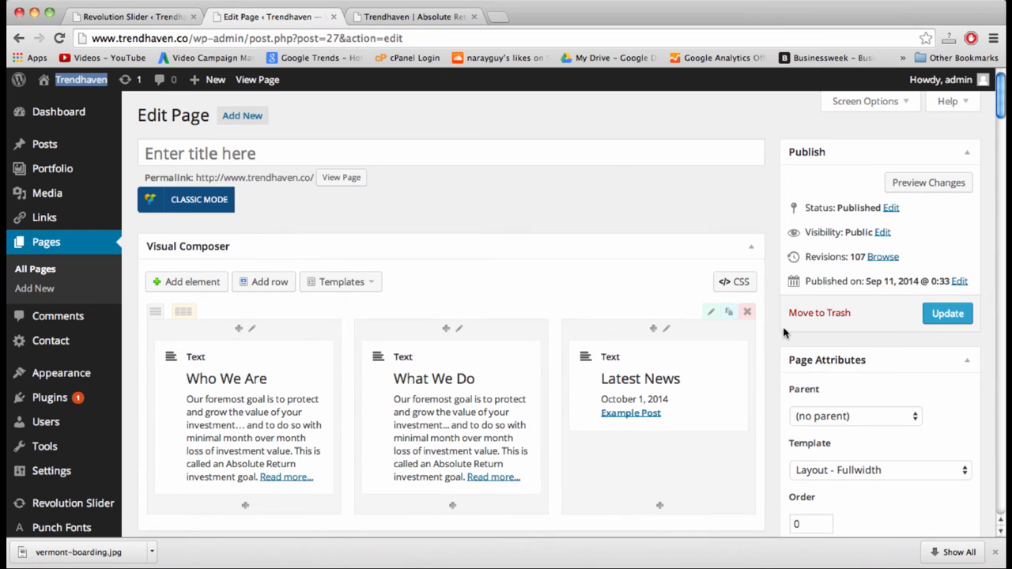
pyautogui.scroll(-3, 47, 450)
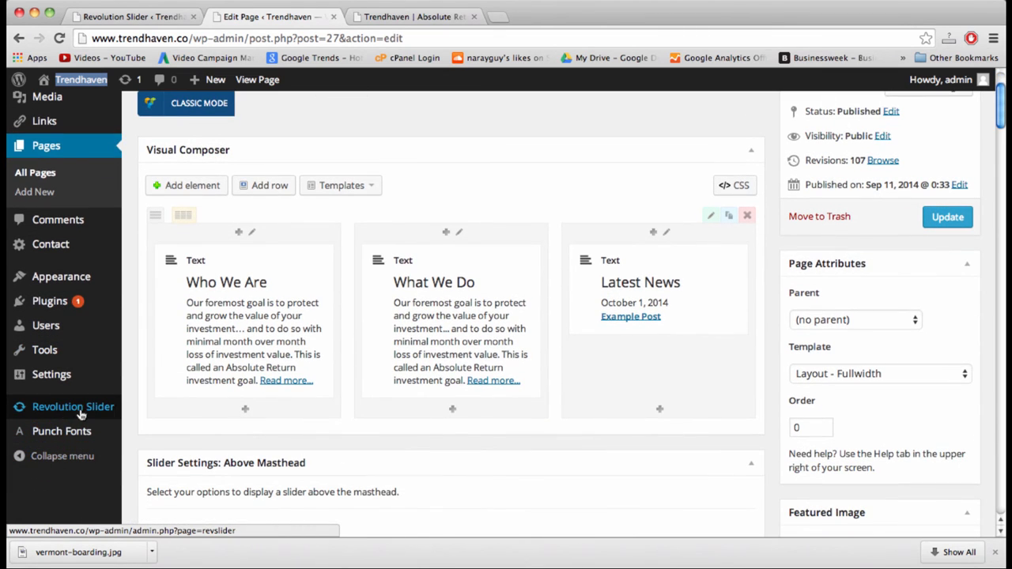
pyautogui.click(80, 413)
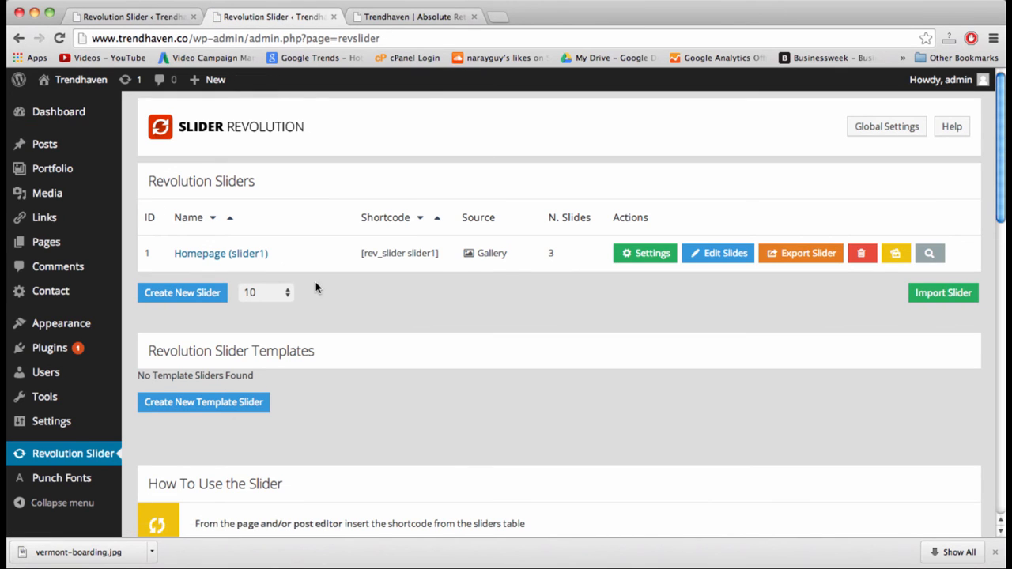
pyautogui.click(237, 253)
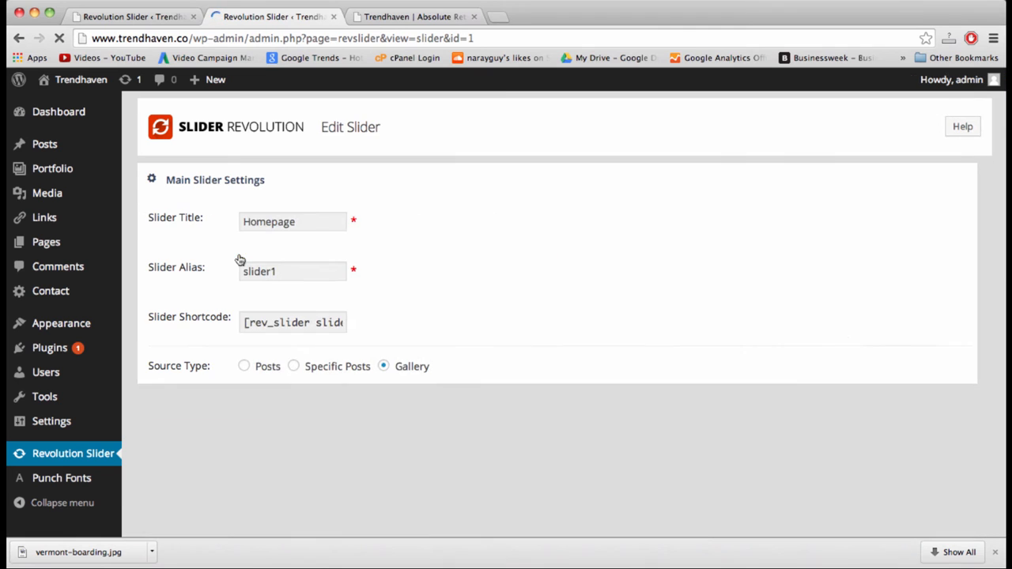
# Examine the Homepage slider's main settings, especially its title, alias and shortcode
pyautogui.scroll(-5, 621, 253)
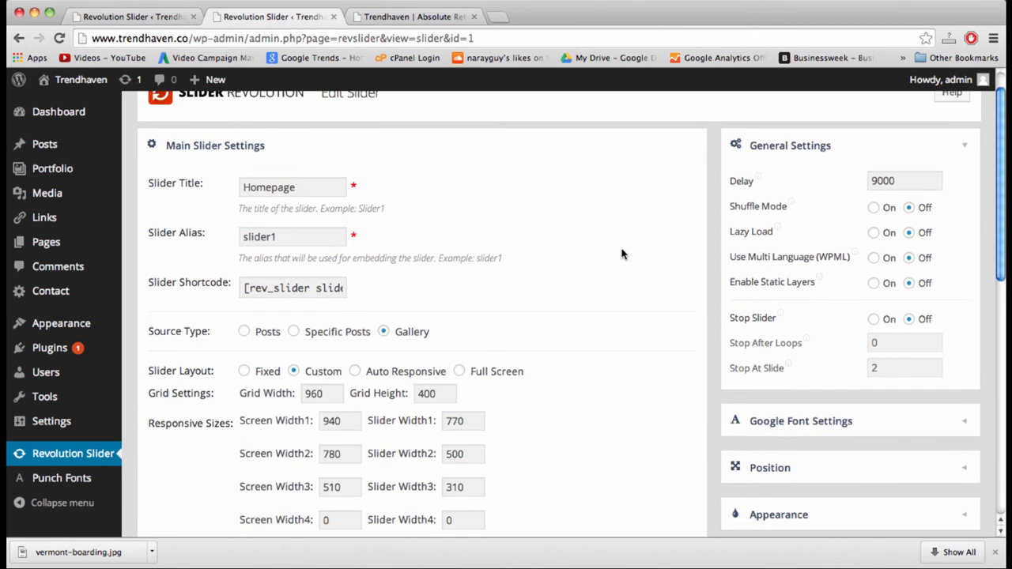
pyautogui.scroll(-3, 621, 253)
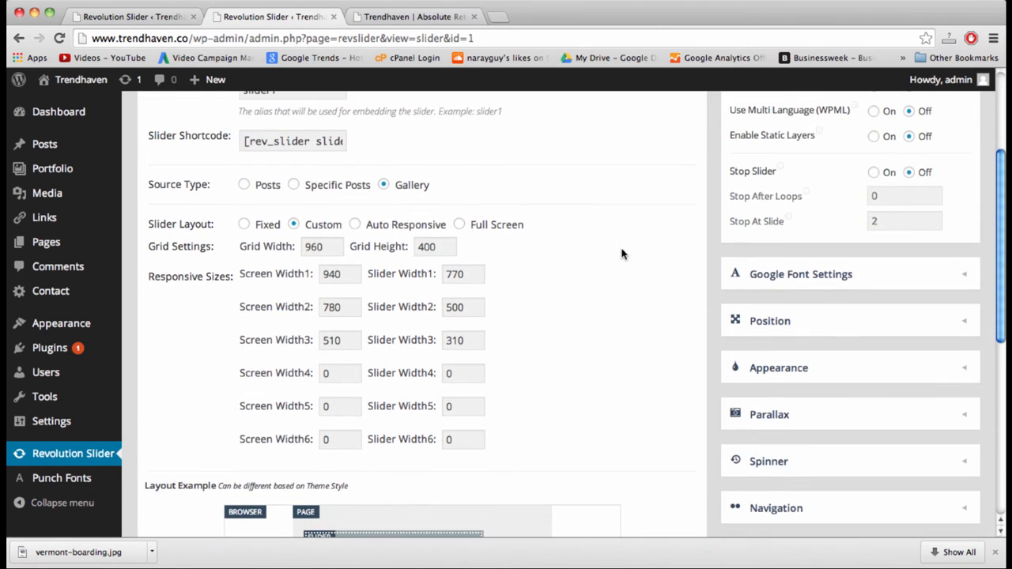
pyautogui.scroll(7, 621, 253)
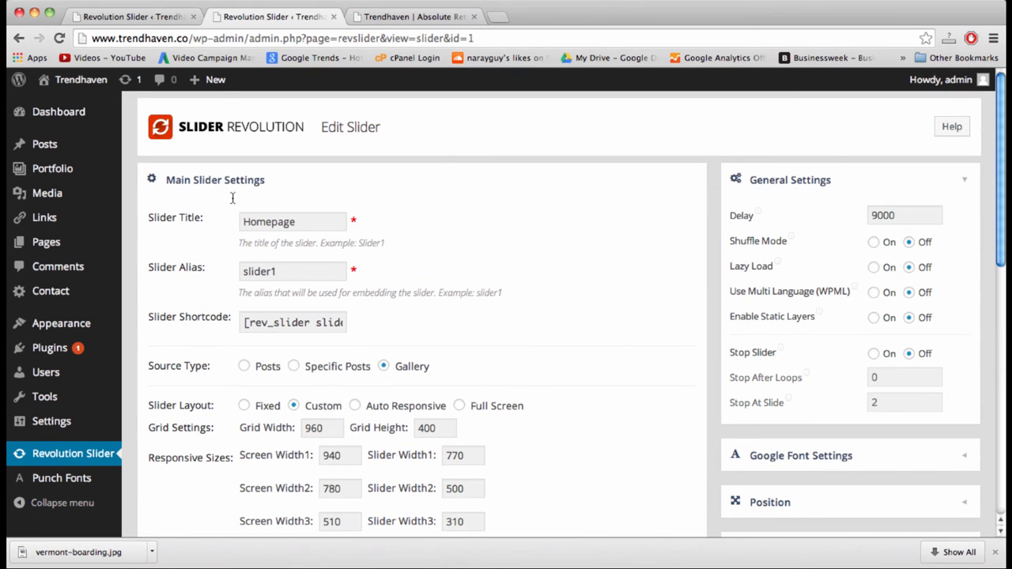
pyautogui.click(280, 271)
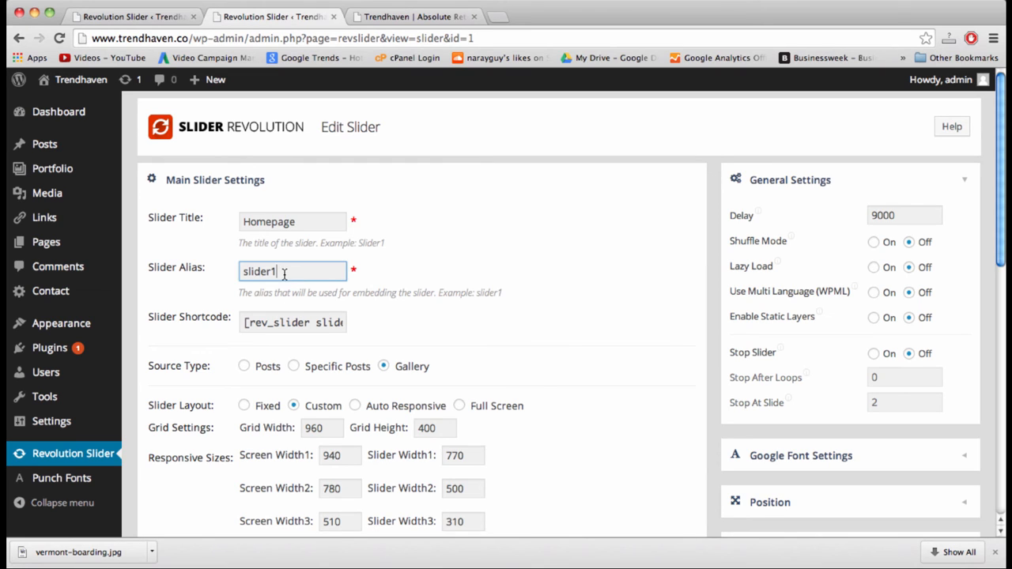
pyautogui.click(265, 324)
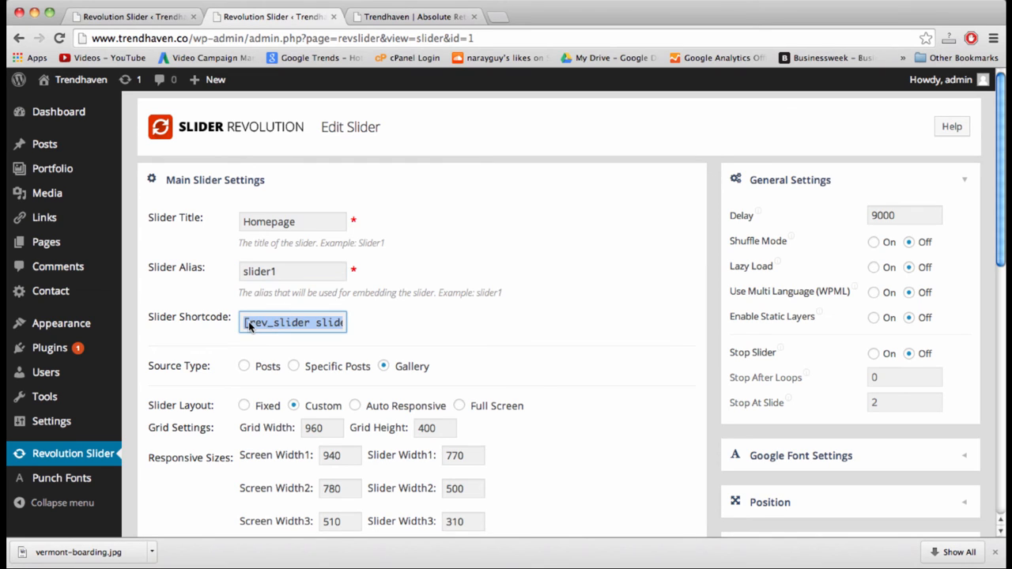
pyautogui.click(250, 327)
pyautogui.click(251, 326)
pyautogui.click(264, 325)
pyautogui.click(292, 324)
pyautogui.click(294, 325)
pyautogui.click(276, 322)
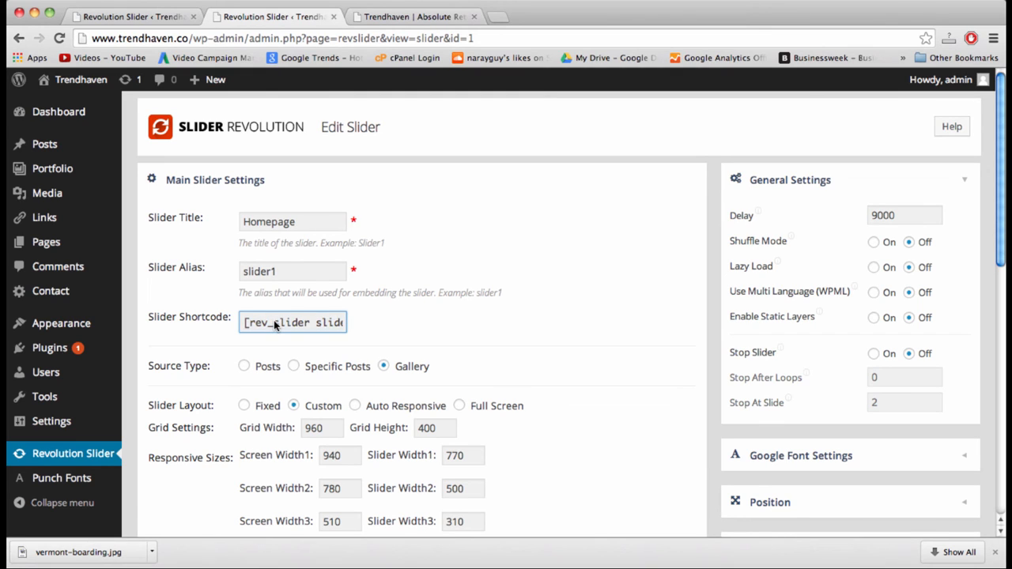
pyautogui.click(262, 328)
pyautogui.moveTo(259, 326); pyautogui.dragTo(355, 323)
pyautogui.click(322, 324)
pyautogui.click(305, 321)
pyautogui.click(419, 329)
# Examine the slider's grid settings and its responsive screen widths 1 to 4
pyautogui.scroll(-5, 556, 346)
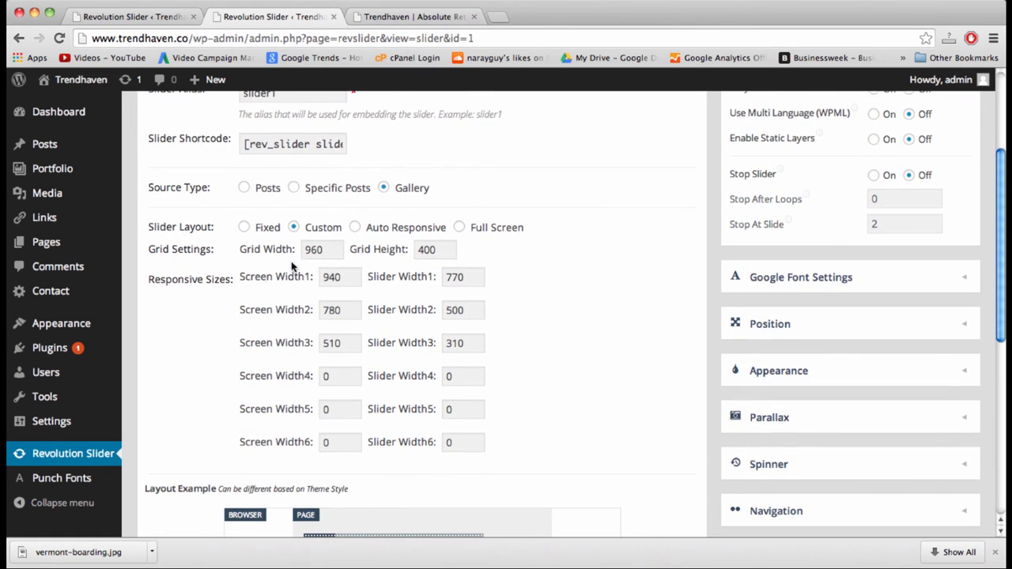
pyautogui.click(342, 283)
pyautogui.click(341, 315)
pyautogui.click(342, 348)
pyautogui.click(342, 380)
# Try the Full Screen and Auto Responsive slider layouts, then return to Custom and check the layout example
pyautogui.click(460, 227)
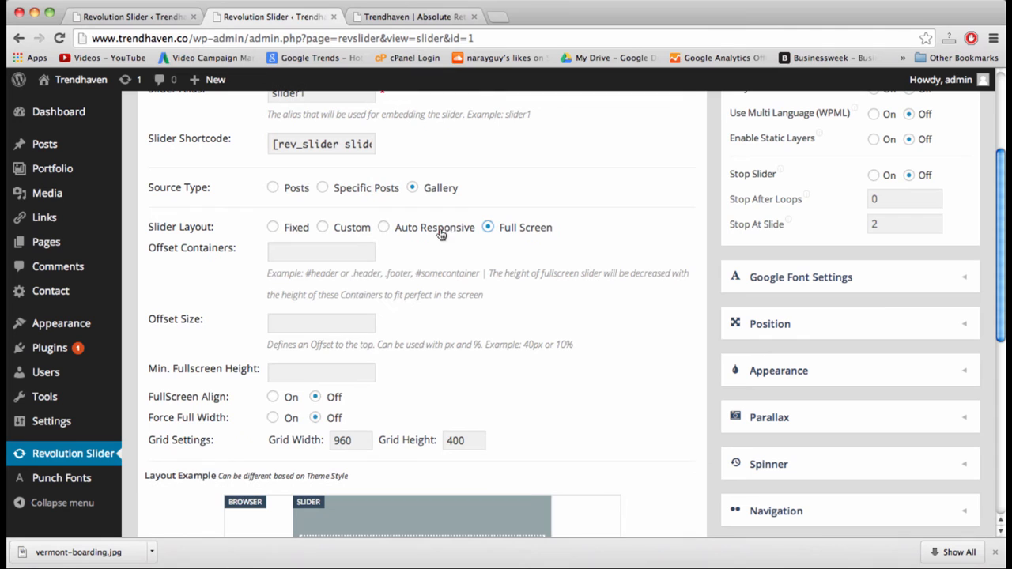
pyautogui.click(382, 228)
pyautogui.click(296, 228)
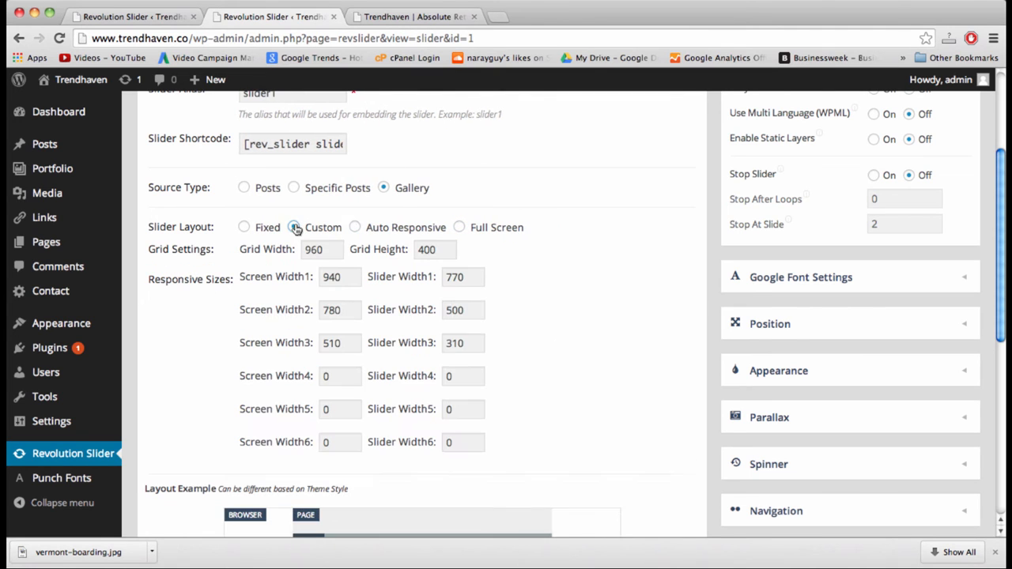
pyautogui.scroll(-2, 655, 433)
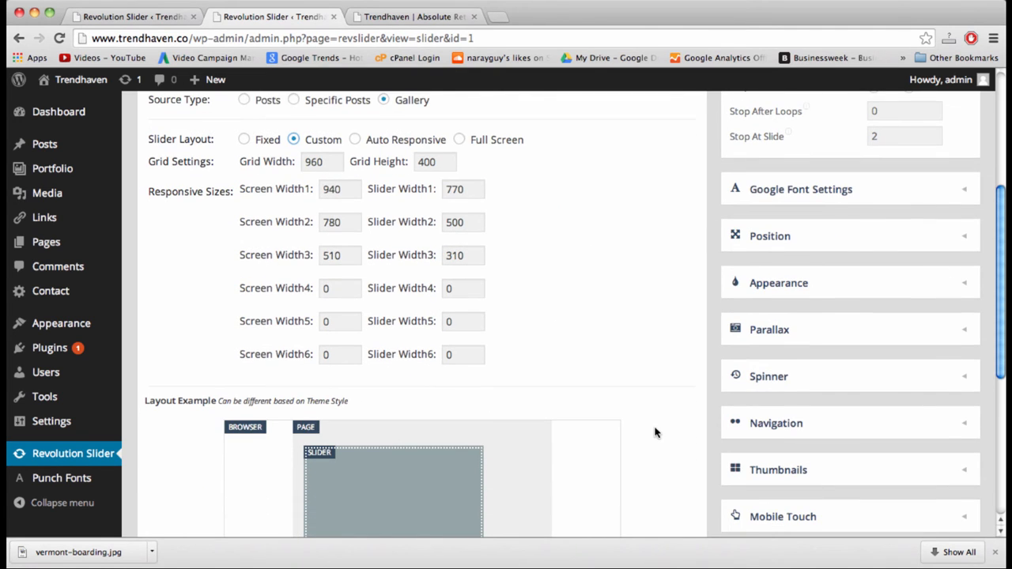
pyautogui.scroll(3, 704, 237)
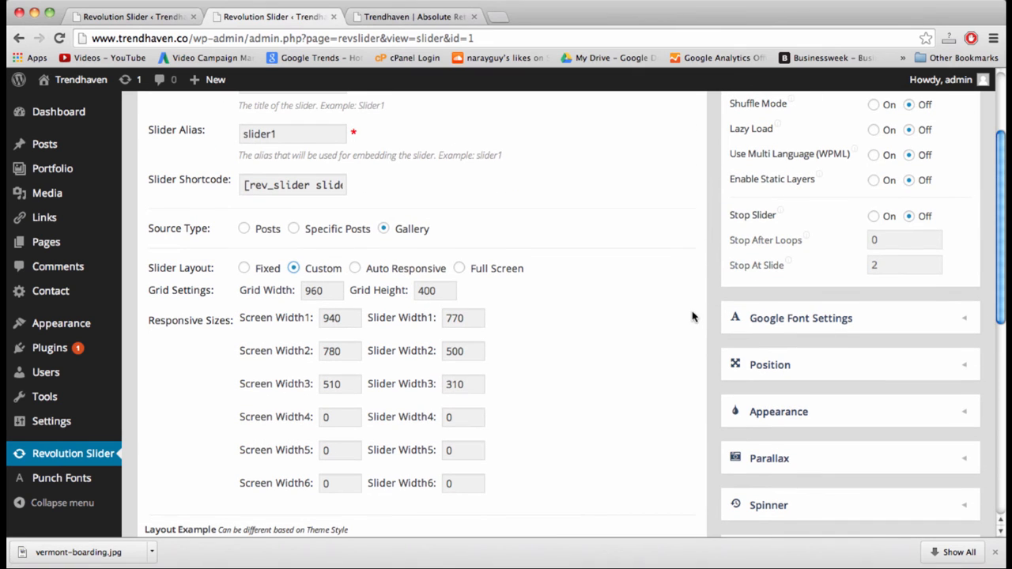
# Examine the slider's Google Font Settings and General Settings, then collapse both sections
pyautogui.click(846, 317)
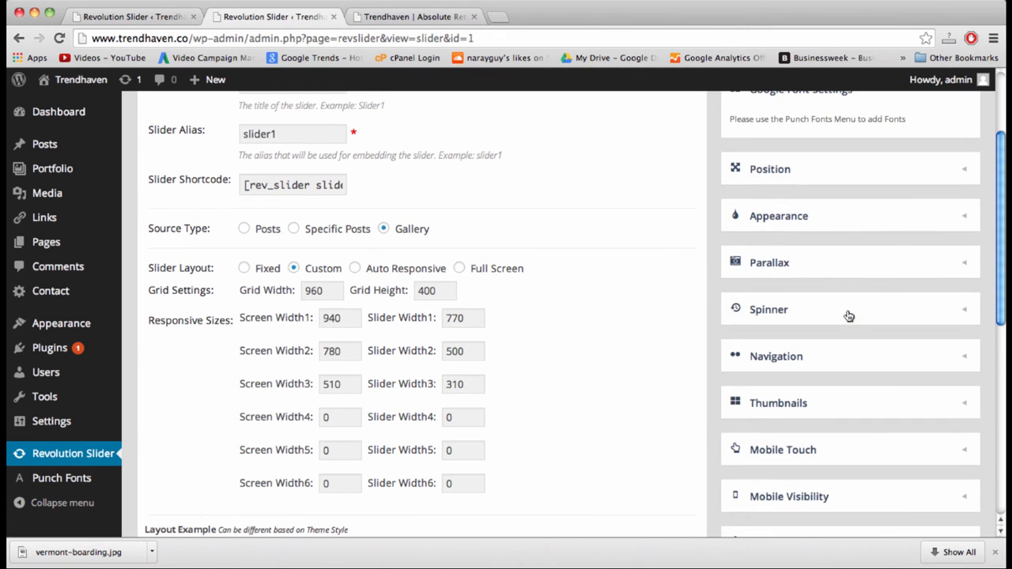
pyautogui.scroll(3, 870, 192)
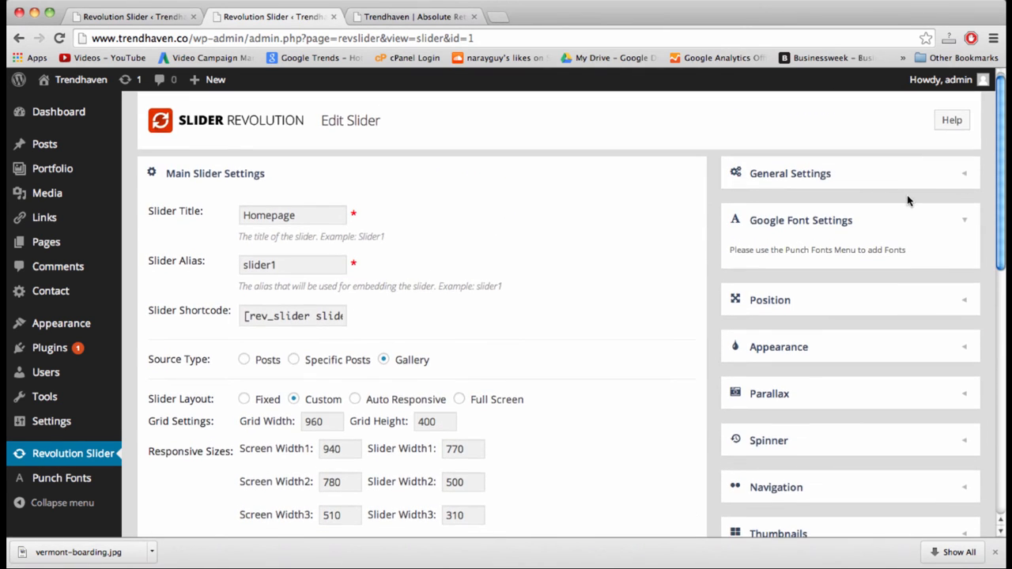
pyautogui.click(939, 176)
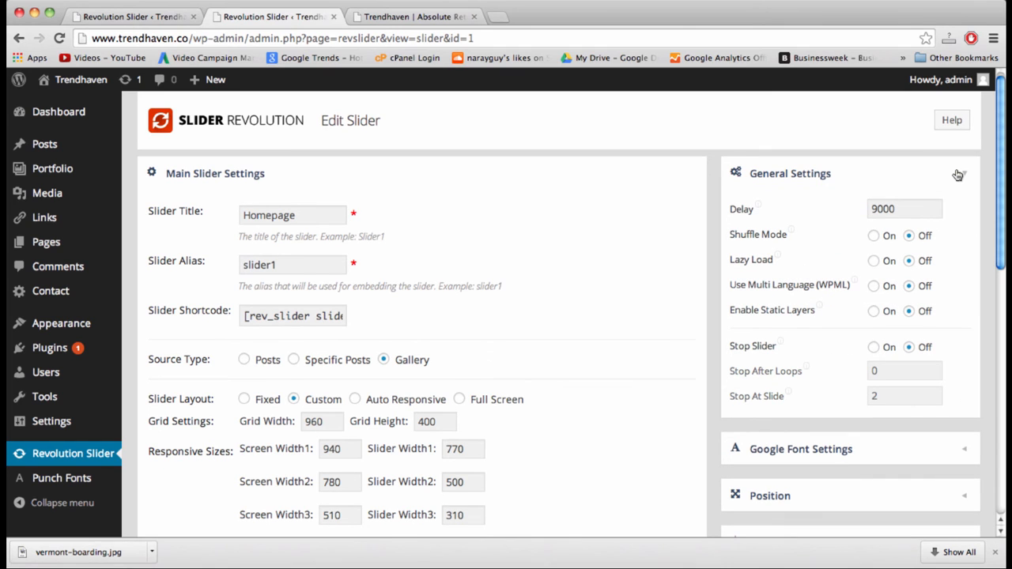
pyautogui.click(958, 175)
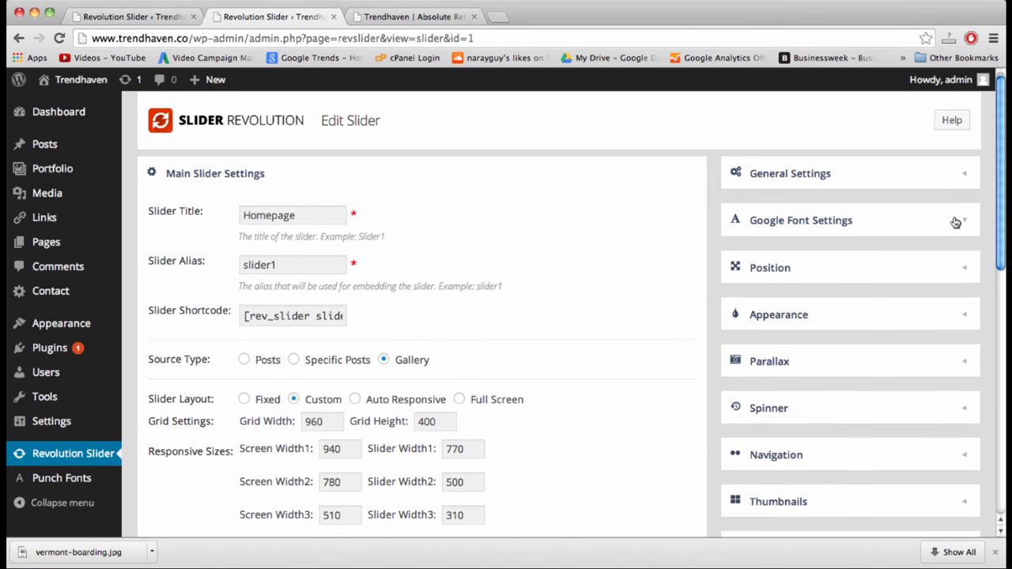
pyautogui.click(956, 219)
# Check the slider's Position margins against its spacing on the Trendhaven homepage, then return to the slider settings
pyautogui.click(962, 268)
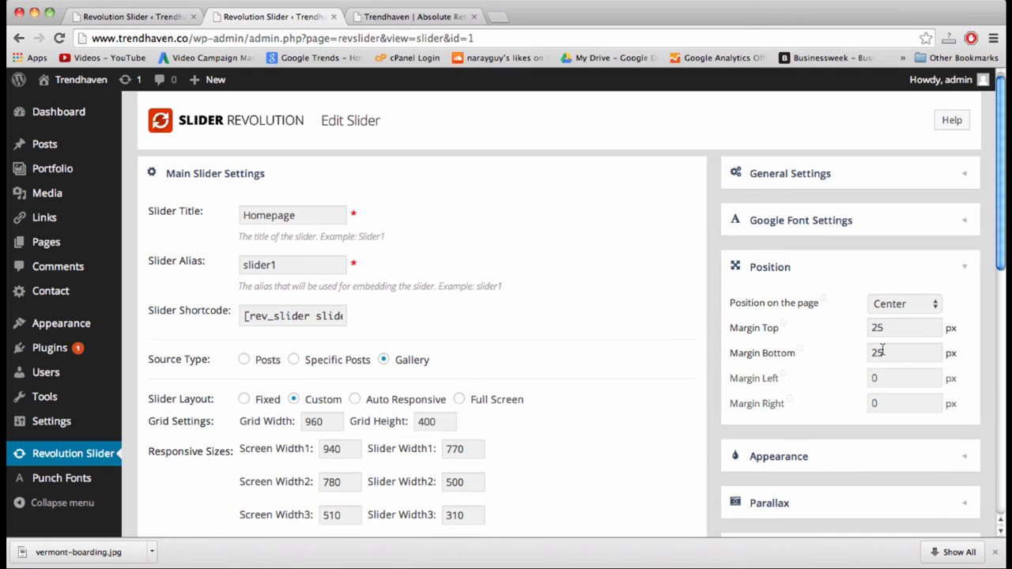
pyautogui.click(422, 17)
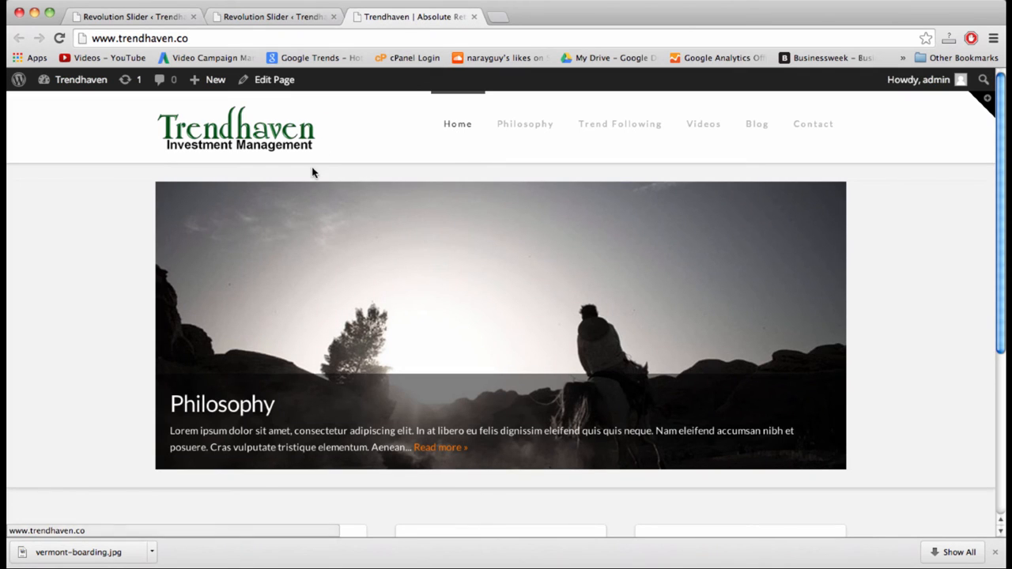
pyautogui.click(255, 15)
pyautogui.click(922, 276)
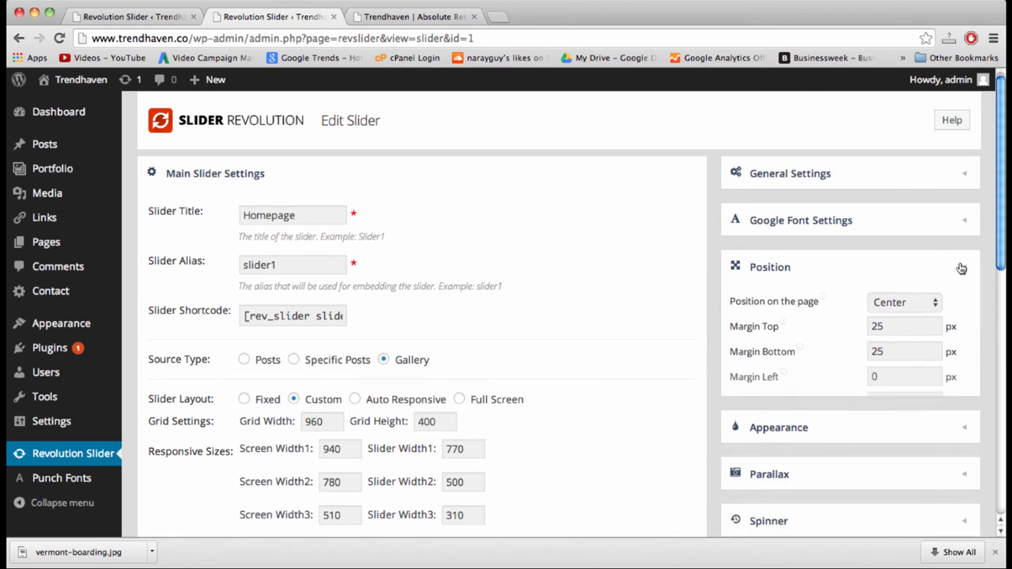
pyautogui.scroll(-1, 894, 269)
pyautogui.click(399, 17)
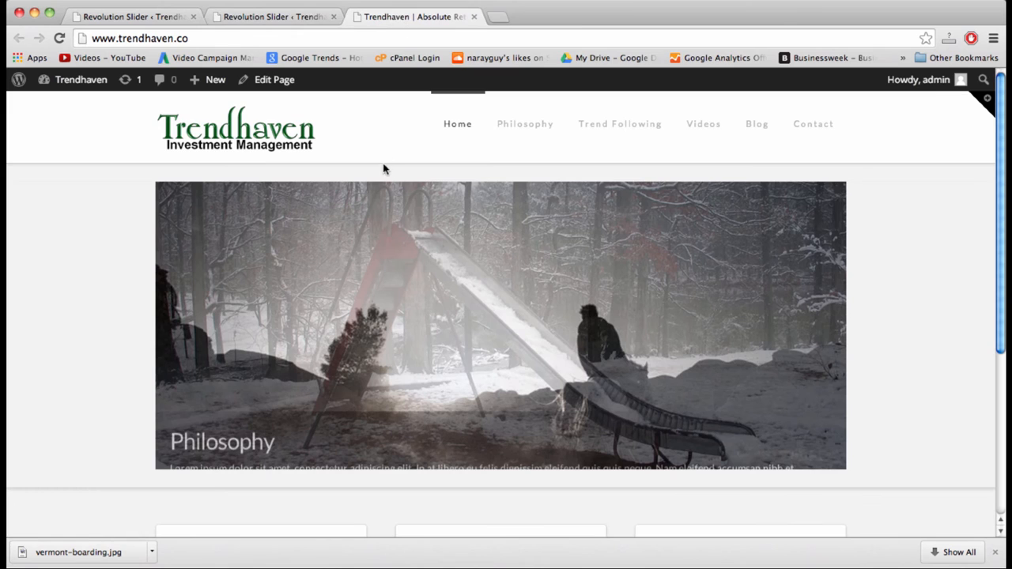
pyautogui.scroll(-1, 419, 466)
pyautogui.scroll(-4, 420, 469)
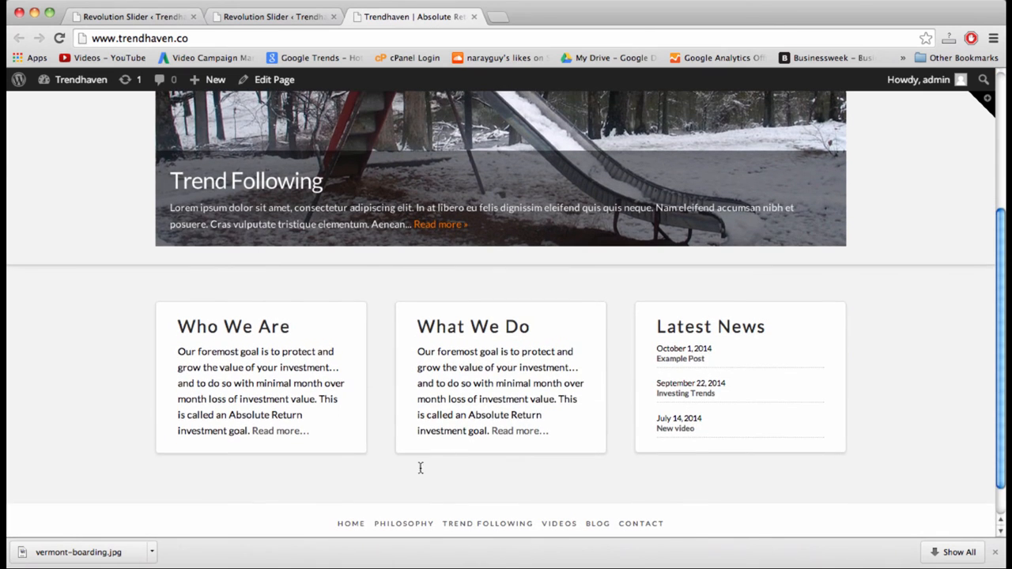
pyautogui.click(289, 17)
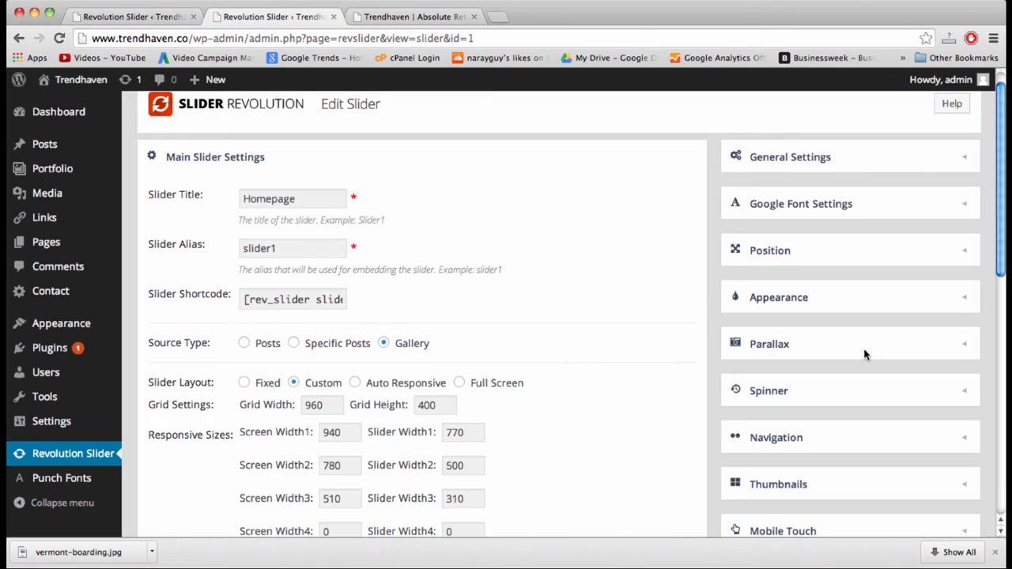
# Examine the slider's Appearance settings, including the Shadow Type choices, then open the Parallax settings
pyautogui.scroll(-1, 864, 355)
pyautogui.click(917, 293)
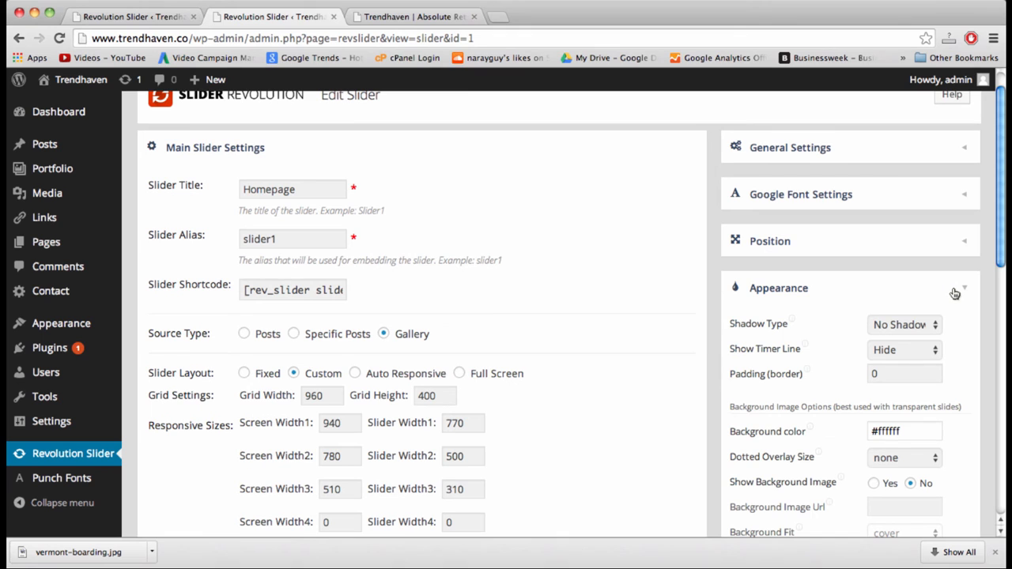
pyautogui.scroll(-3, 955, 293)
pyautogui.click(922, 224)
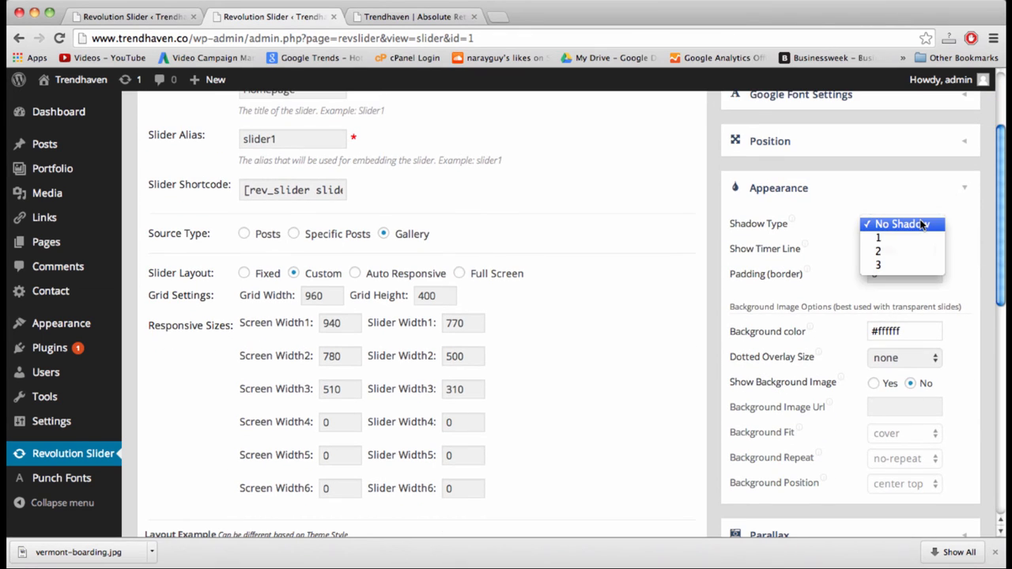
pyautogui.click(922, 224)
pyautogui.click(921, 225)
pyautogui.click(921, 224)
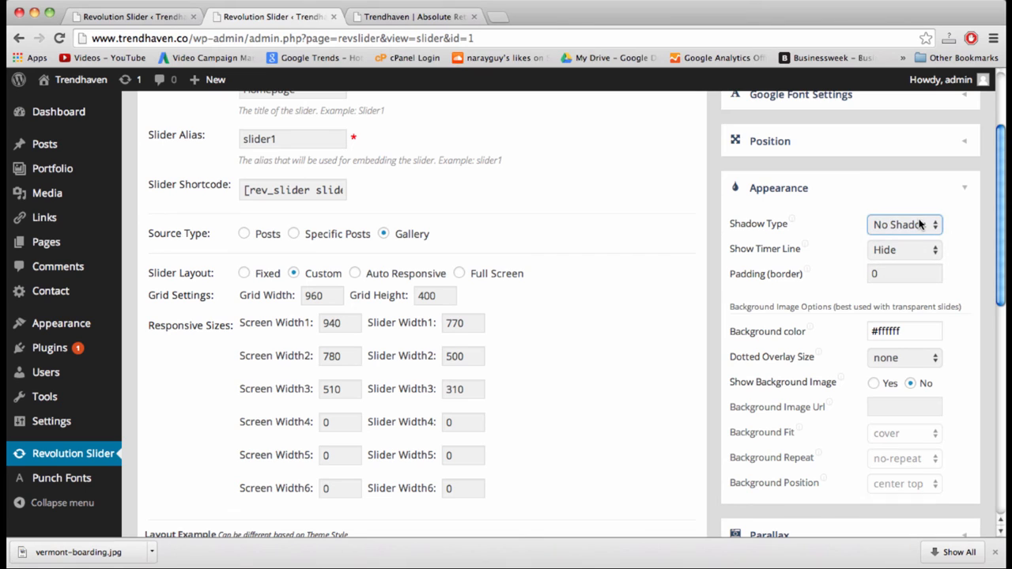
pyautogui.click(963, 189)
pyautogui.click(963, 237)
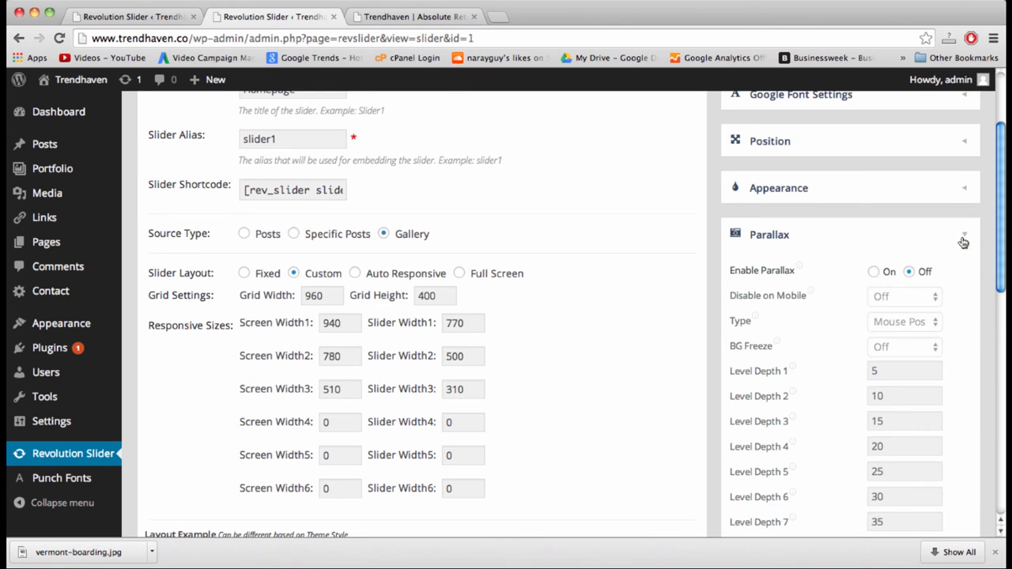
# Collapse the Parallax settings and check how the Trendhaven homepage scrolls past its slider
pyautogui.click(963, 239)
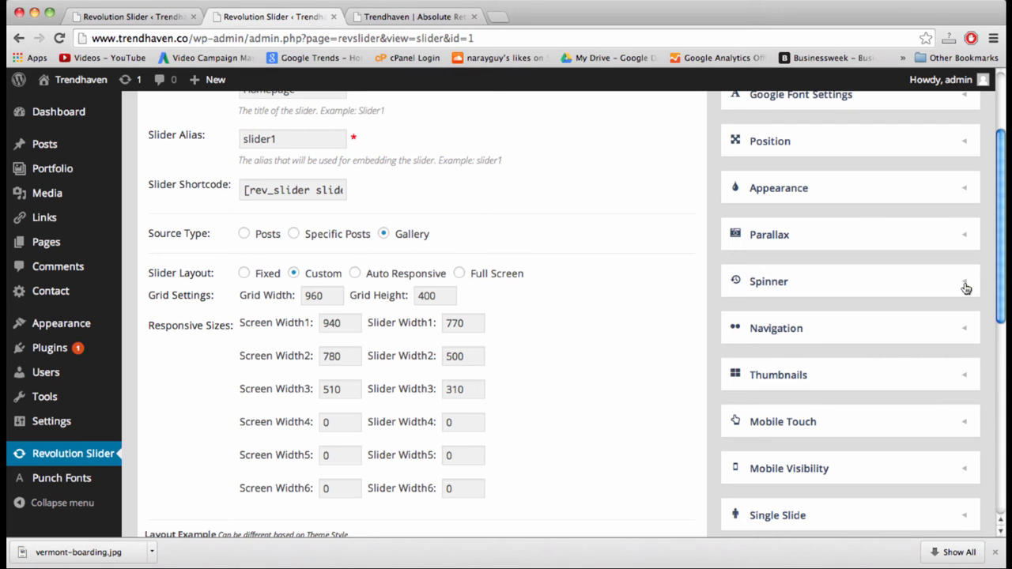
pyautogui.click(385, 23)
pyautogui.scroll(5, 426, 245)
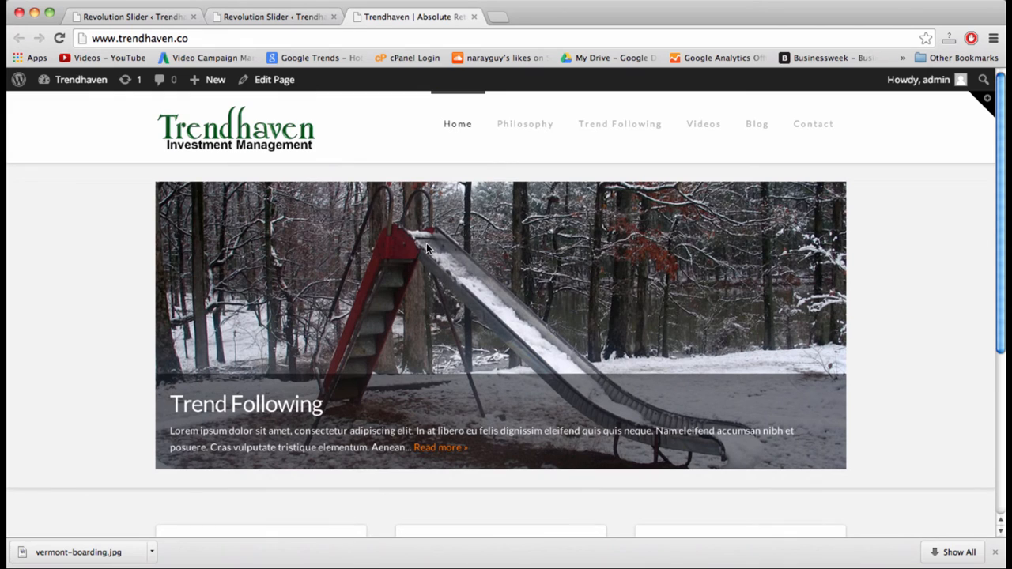
pyautogui.scroll(-5, 472, 157)
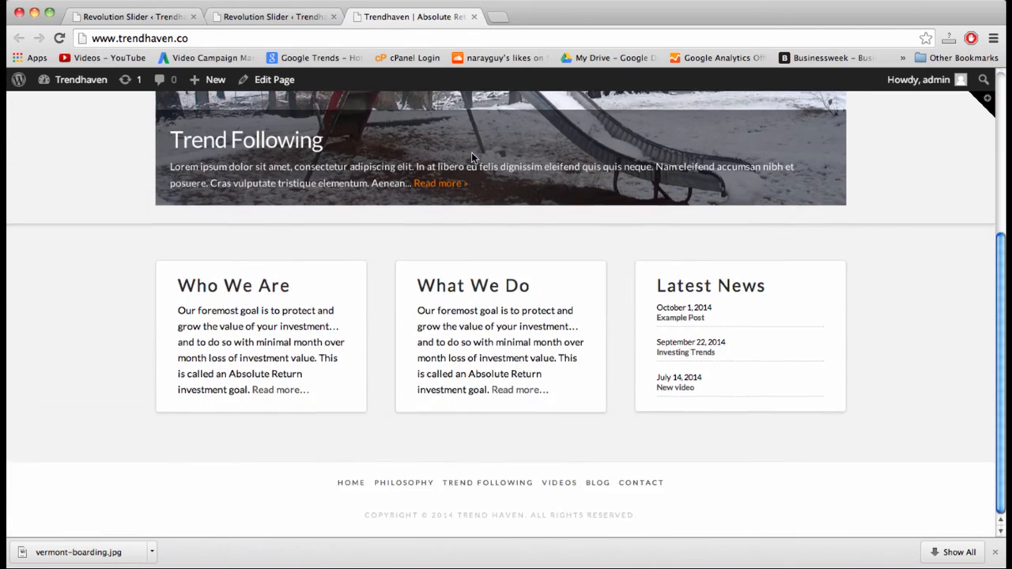
pyautogui.scroll(1, 472, 152)
# Return to the slider settings, examine the Navigation options, and collapse that section
pyautogui.click(293, 11)
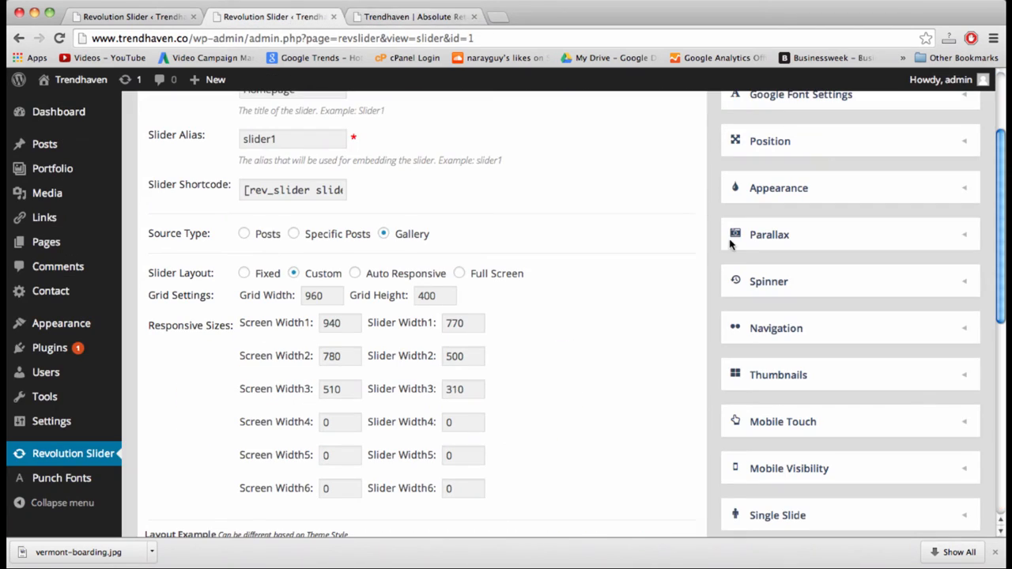
pyautogui.scroll(-1, 902, 297)
pyautogui.scroll(-1, 901, 298)
pyautogui.scroll(2, 901, 297)
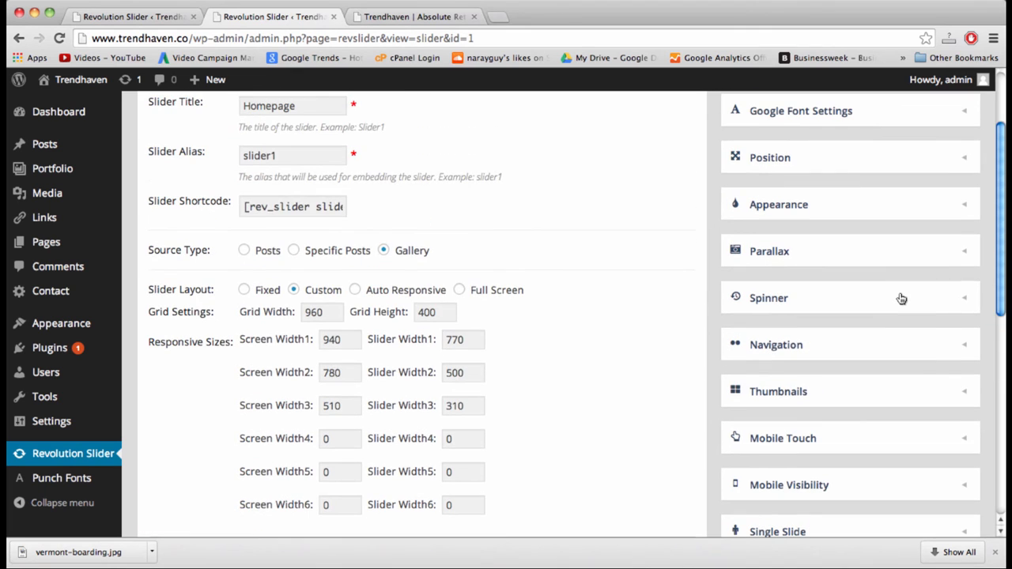
pyautogui.scroll(-2, 934, 334)
pyautogui.click(962, 268)
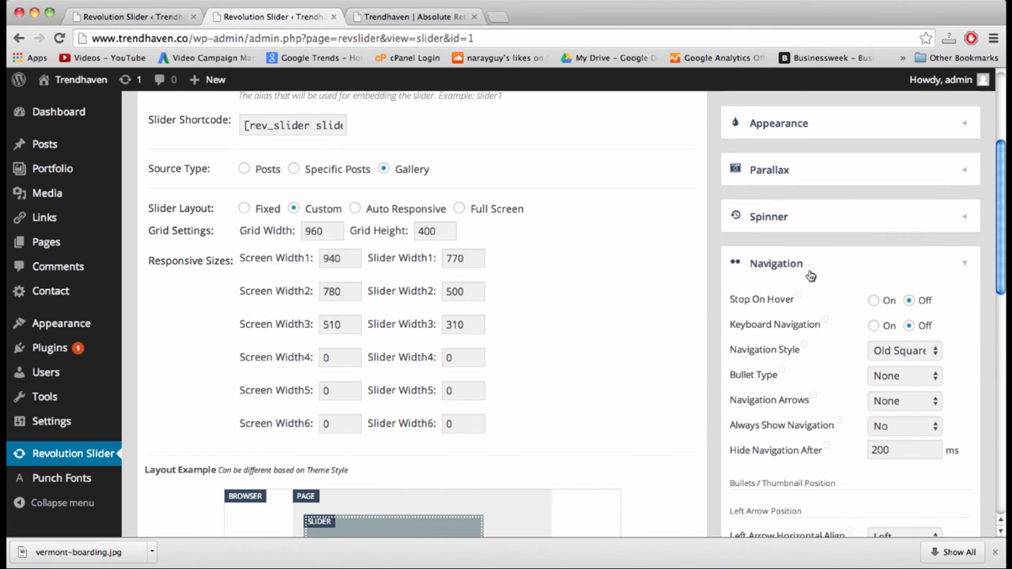
pyautogui.click(962, 268)
# Check the Trendhaven homepage slider for visible navigation controls, then return to the slider settings
pyautogui.click(407, 18)
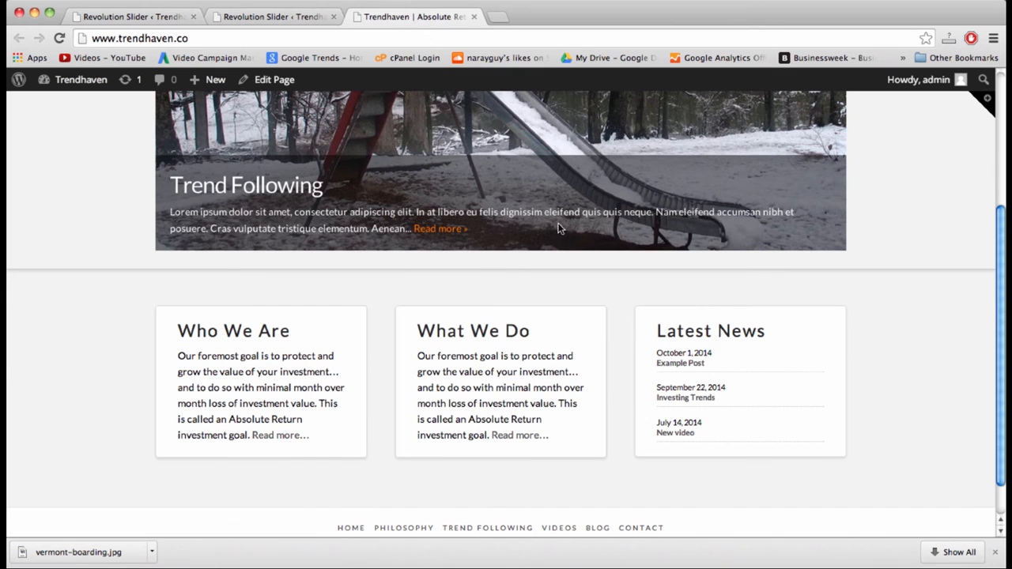
pyautogui.scroll(3, 566, 229)
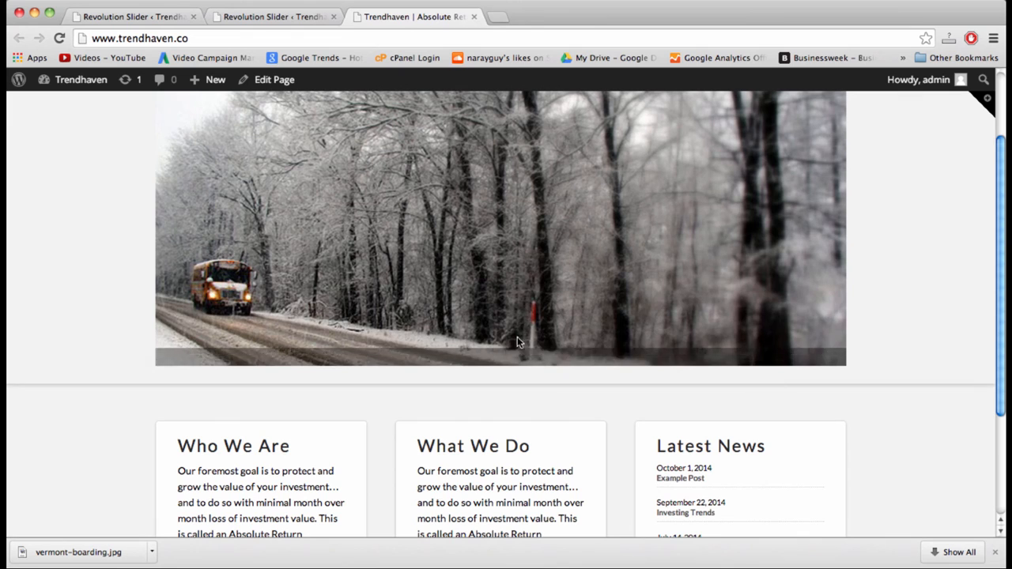
pyautogui.scroll(3, 495, 223)
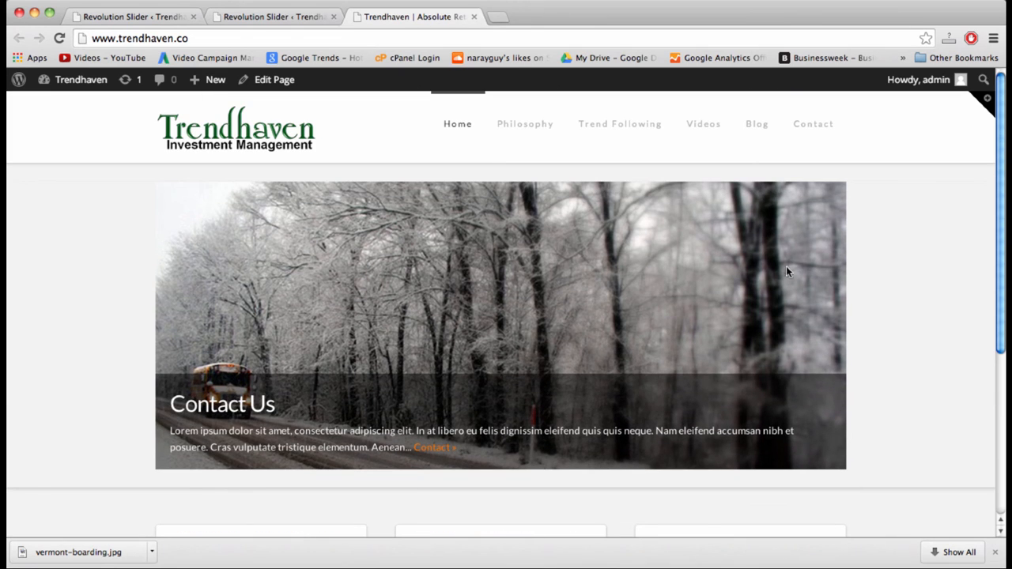
pyautogui.click(267, 17)
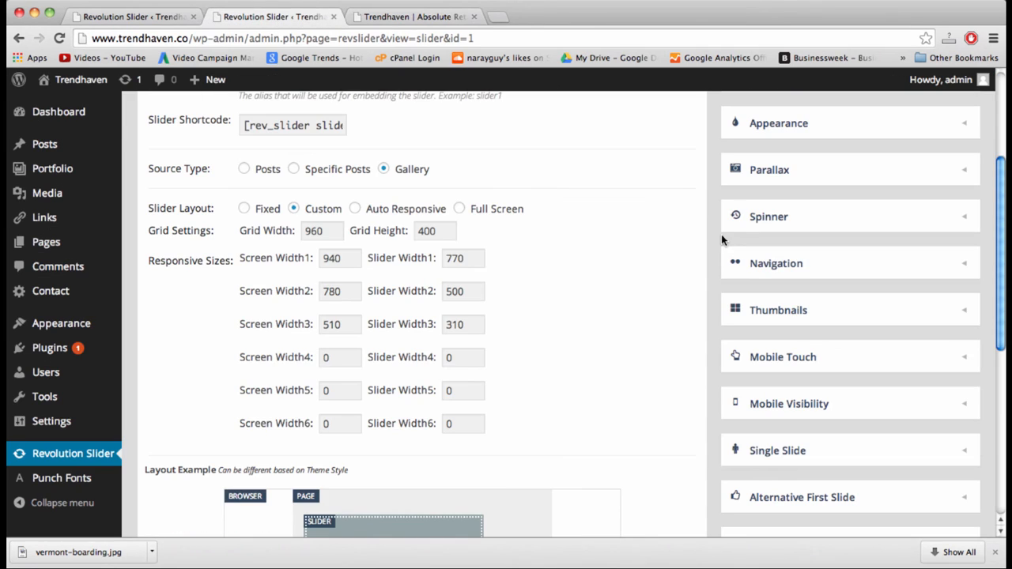
# Look over the full list of slider settings sections and compare them with the slider on the Trendhaven homepage
pyautogui.scroll(-4, 803, 333)
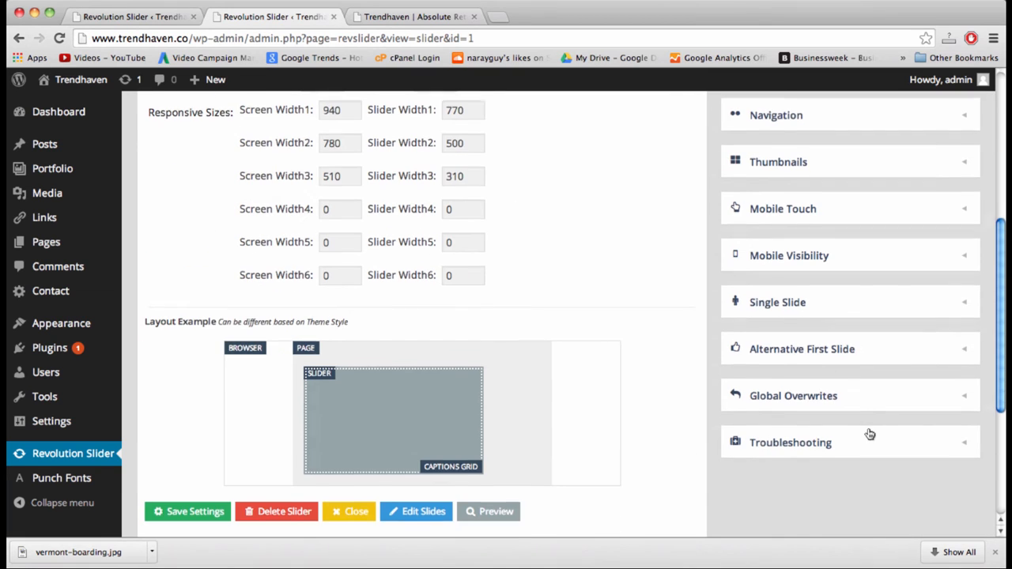
pyautogui.scroll(5, 868, 436)
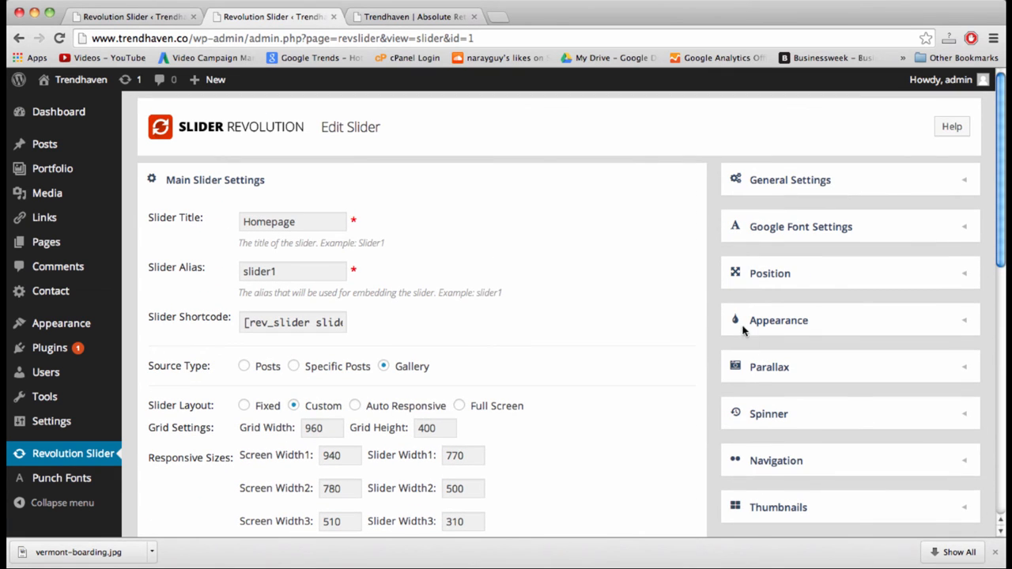
pyautogui.scroll(-3, 703, 317)
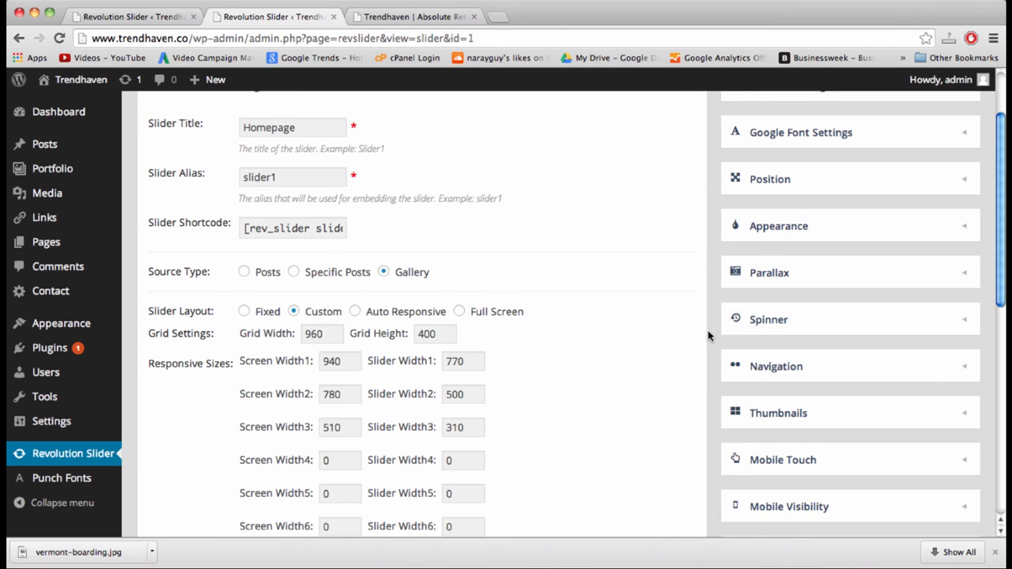
pyautogui.scroll(-1, 707, 331)
pyautogui.scroll(-15, 666, 324)
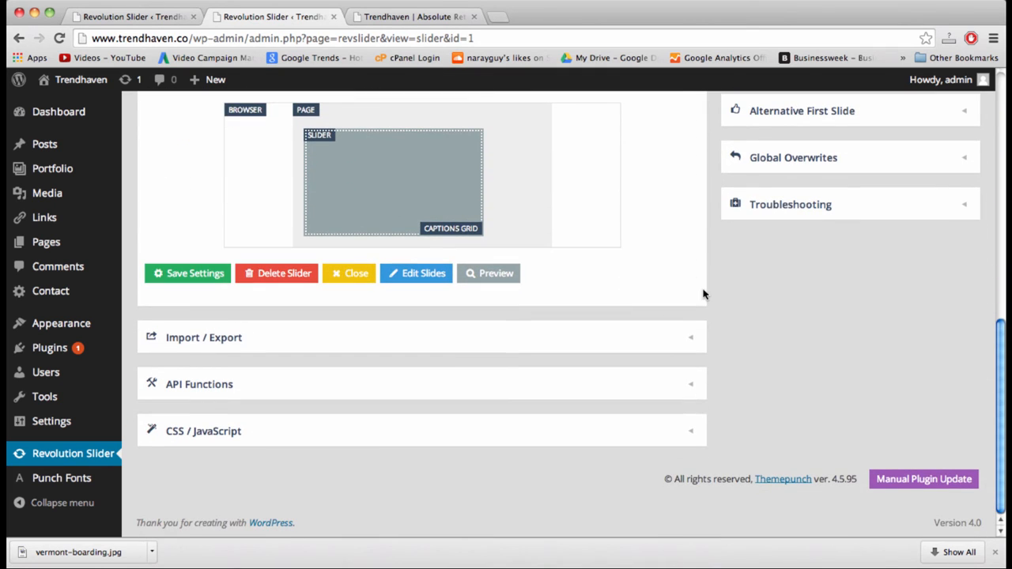
pyautogui.click(401, 17)
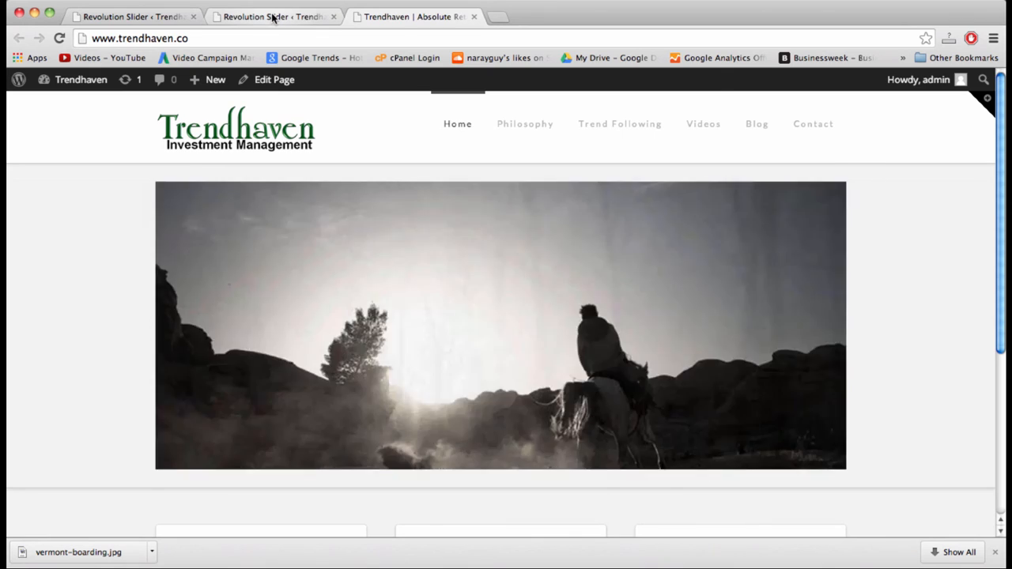
pyautogui.click(273, 17)
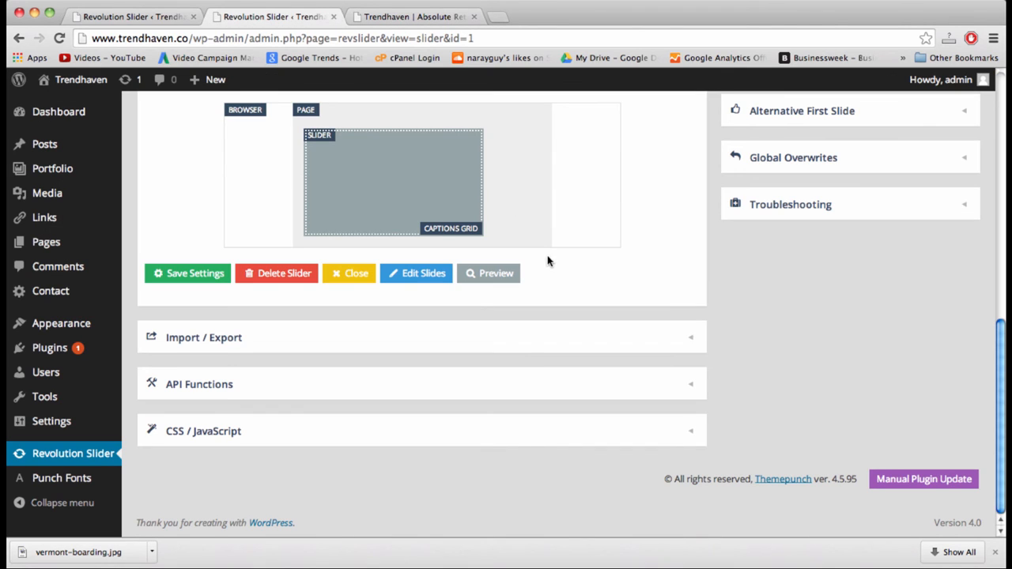
# Go to the Homepage slider's slides list and open the first slide, elegance1.jpg, for editing
pyautogui.scroll(5, 844, 383)
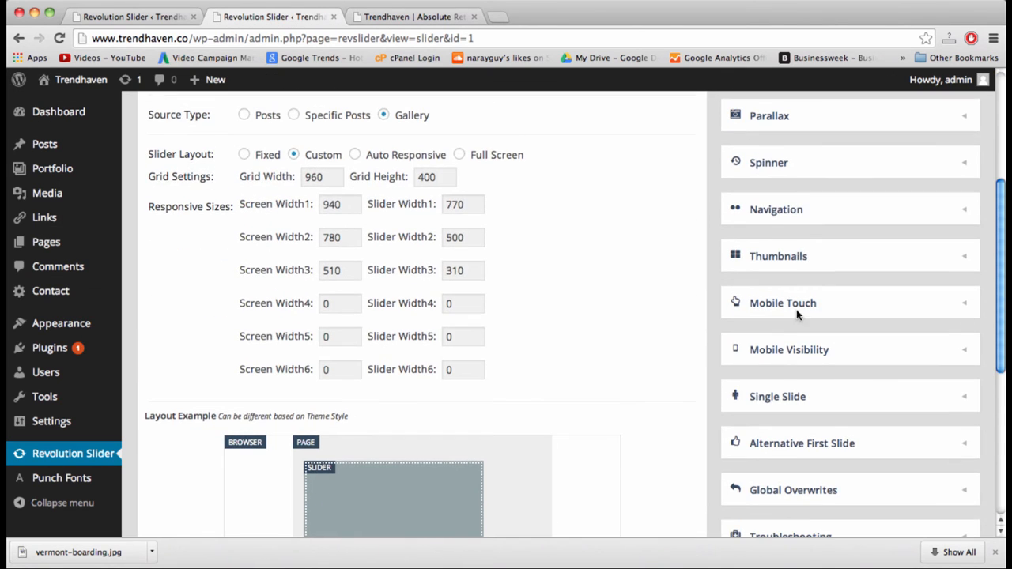
pyautogui.scroll(4, 662, 233)
pyautogui.scroll(-6, 343, 169)
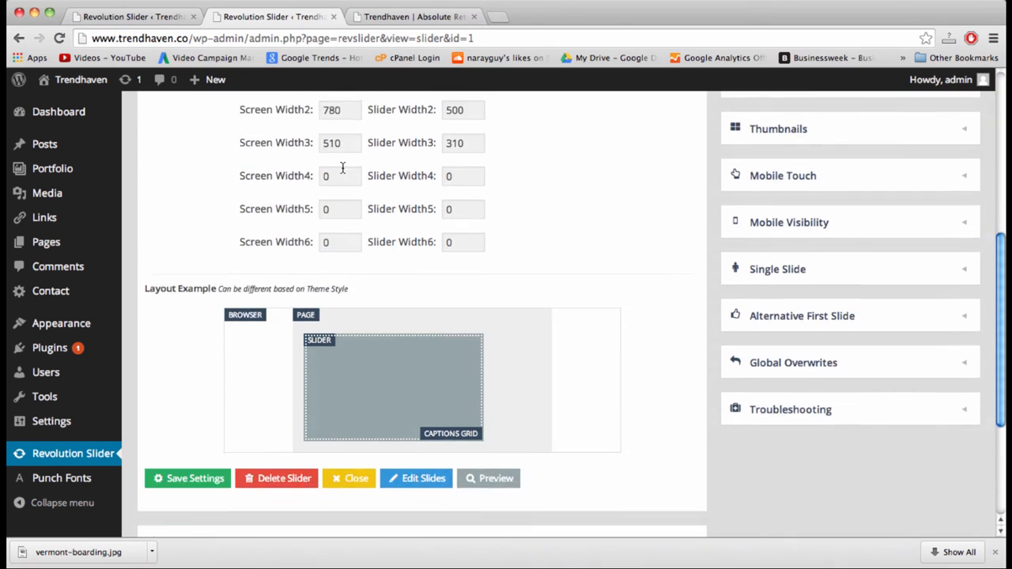
pyautogui.scroll(-3, 342, 168)
pyautogui.click(430, 390)
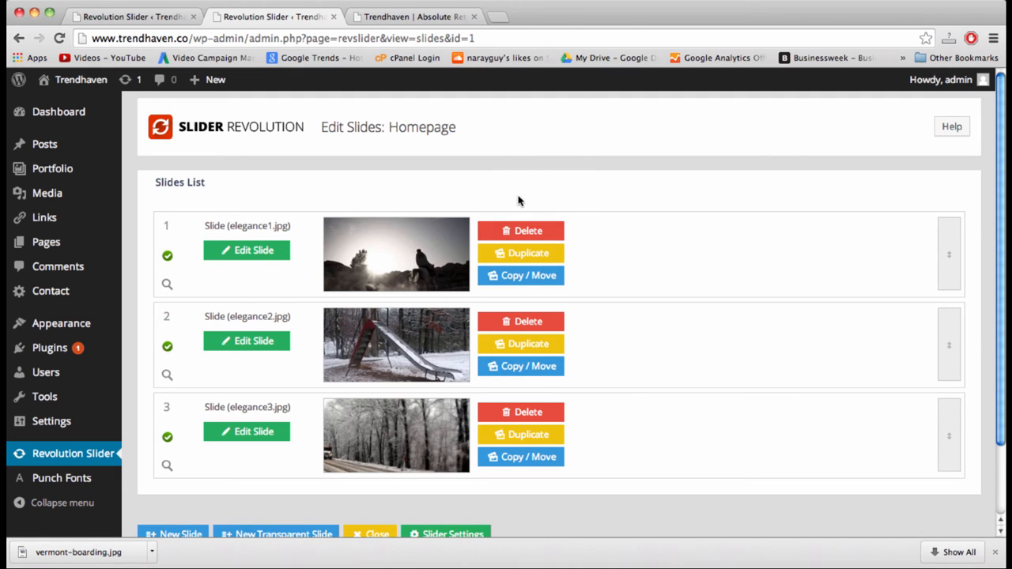
pyautogui.scroll(-2, 516, 202)
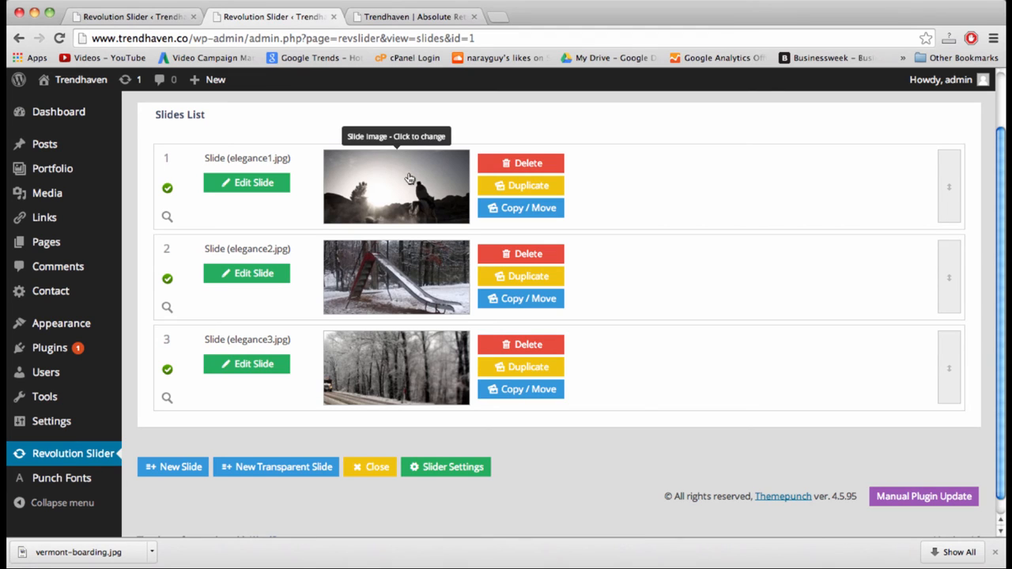
pyautogui.click(270, 191)
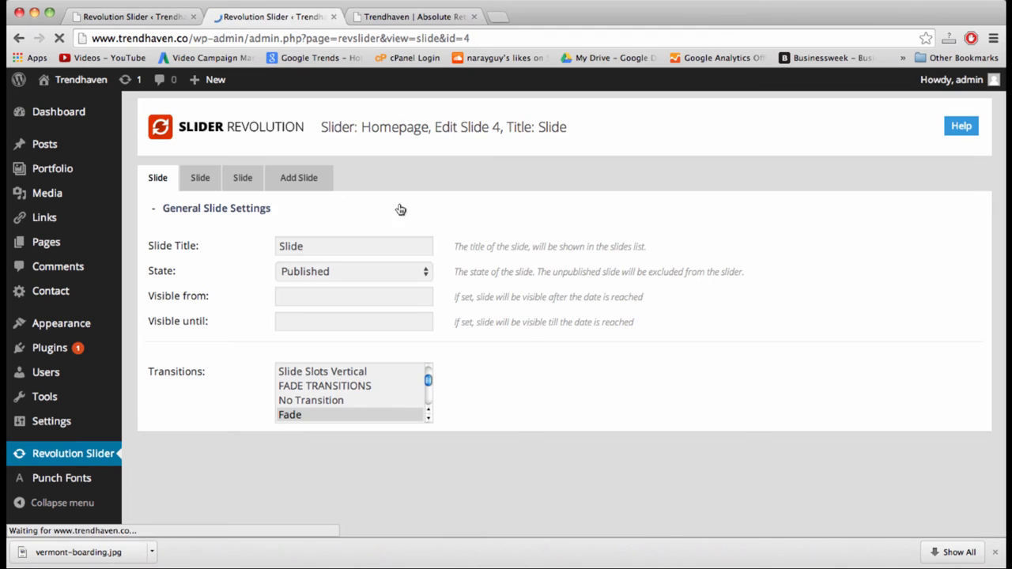
# Examine the first slide's General Slide Settings and browse its available Transitions without changing the selection
pyautogui.scroll(-2, 614, 228)
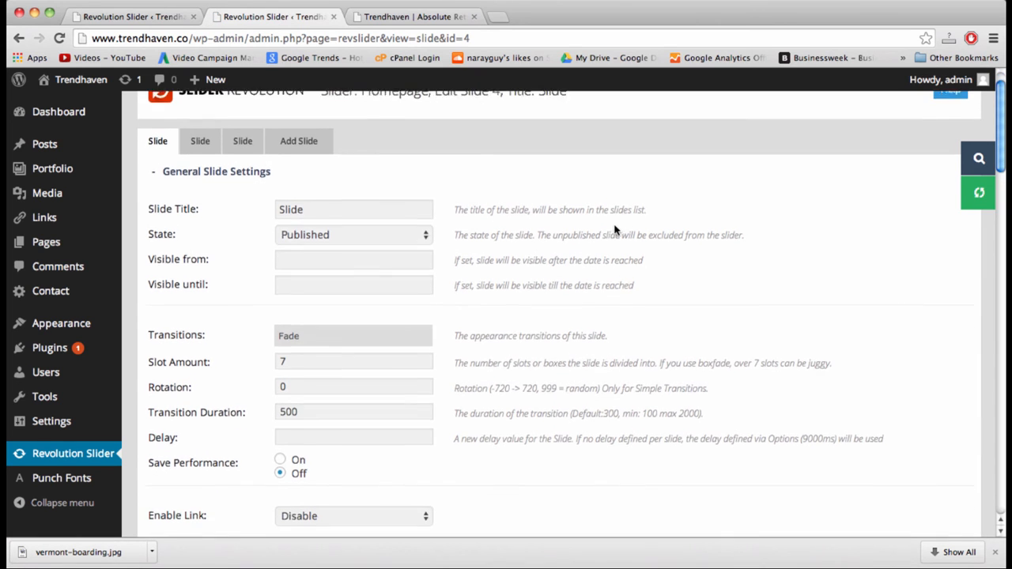
pyautogui.scroll(-1, 615, 229)
pyautogui.scroll(2, 632, 166)
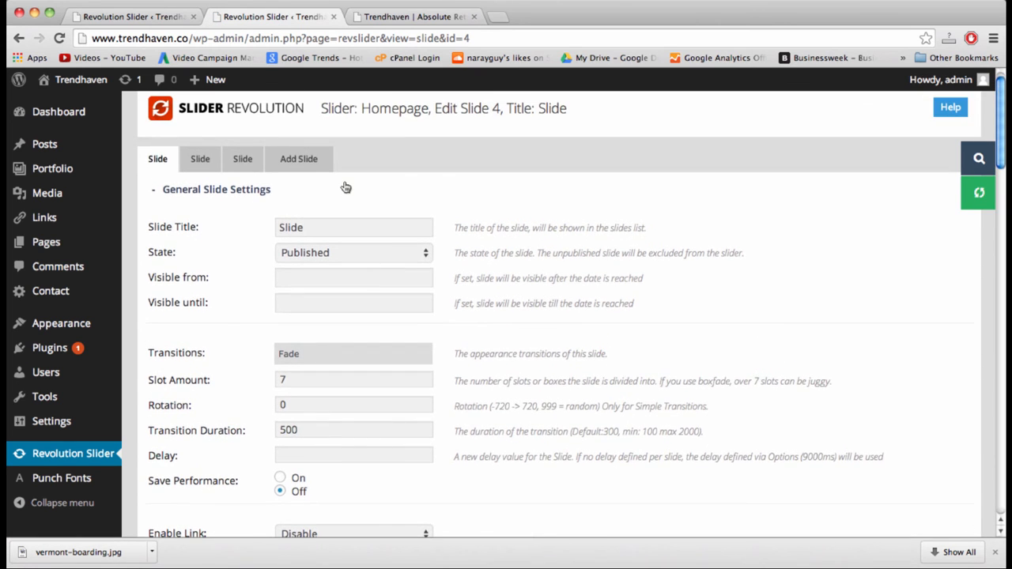
pyautogui.scroll(-3, 345, 187)
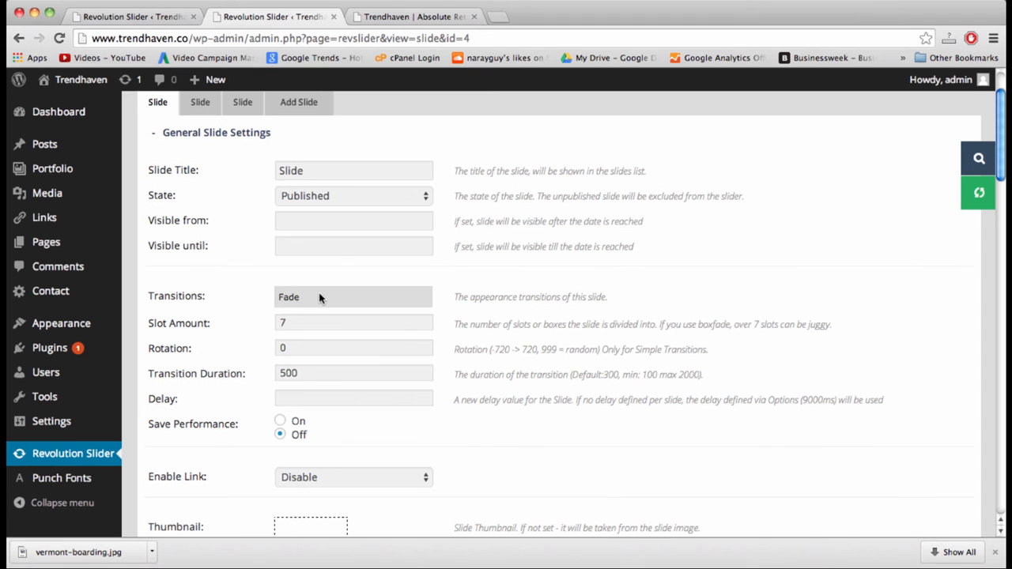
pyautogui.click(320, 298)
pyautogui.scroll(-4, 387, 381)
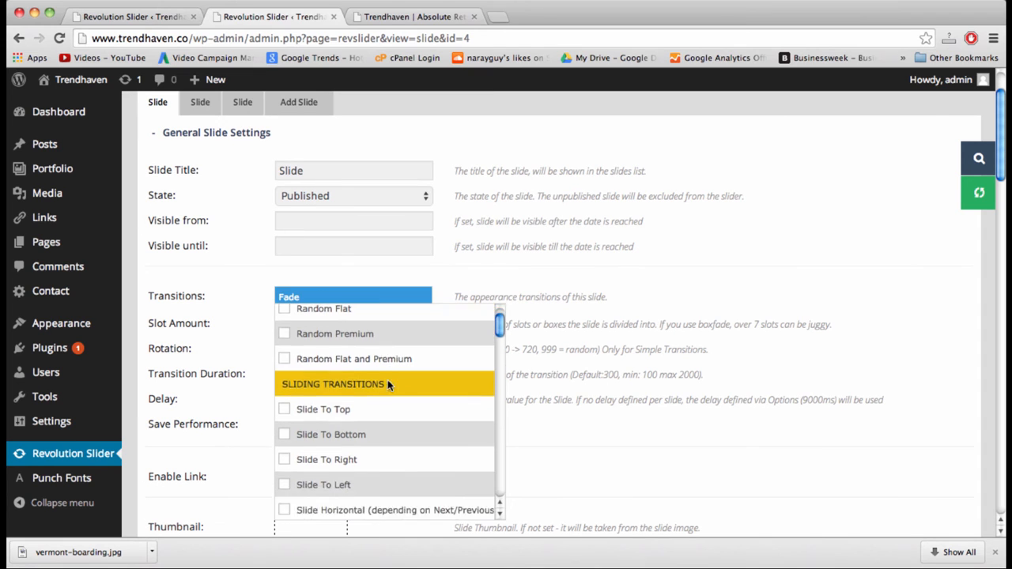
pyautogui.scroll(-6, 387, 385)
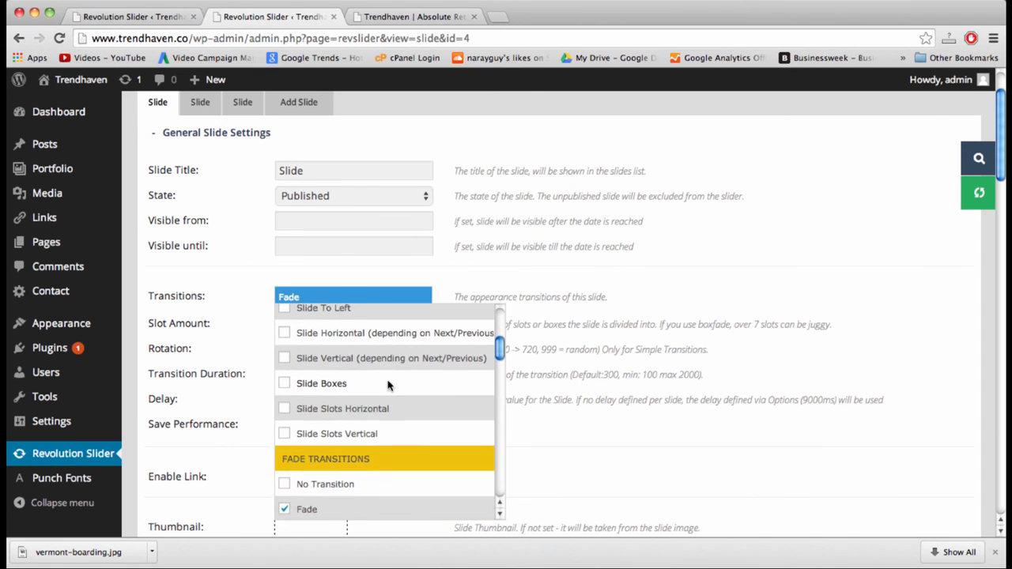
pyautogui.scroll(-7, 387, 385)
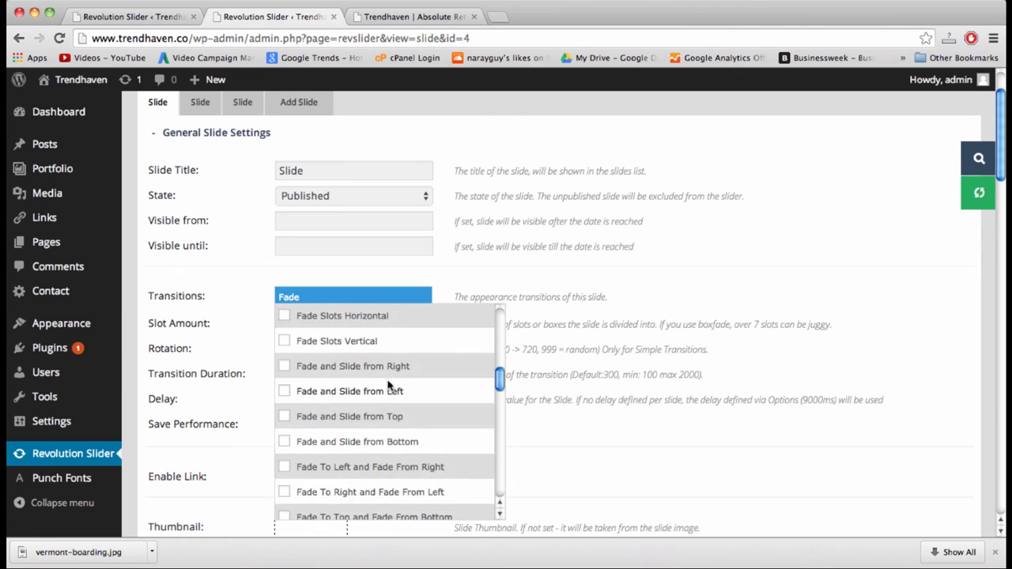
pyautogui.scroll(-8, 387, 383)
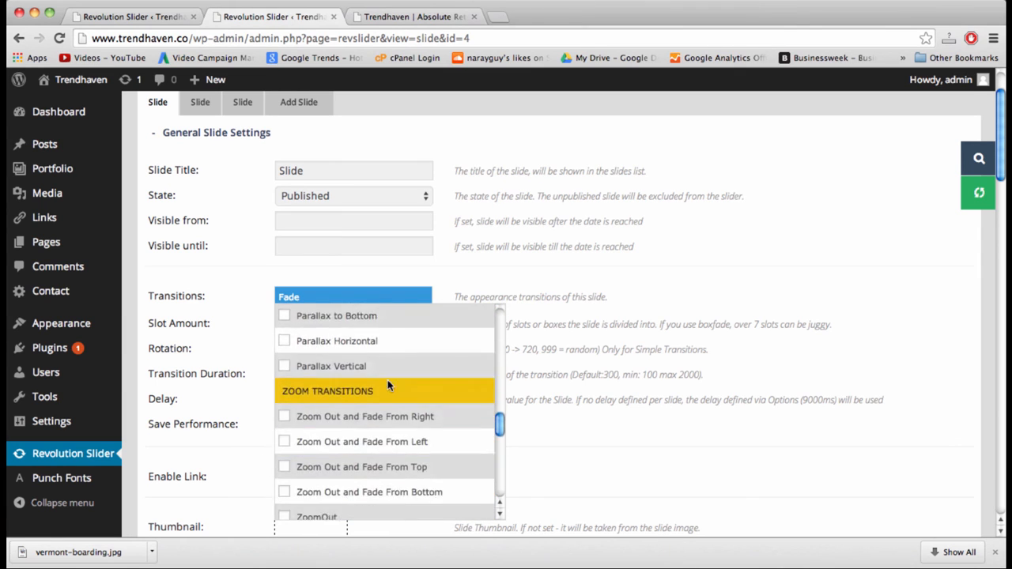
pyautogui.click(572, 375)
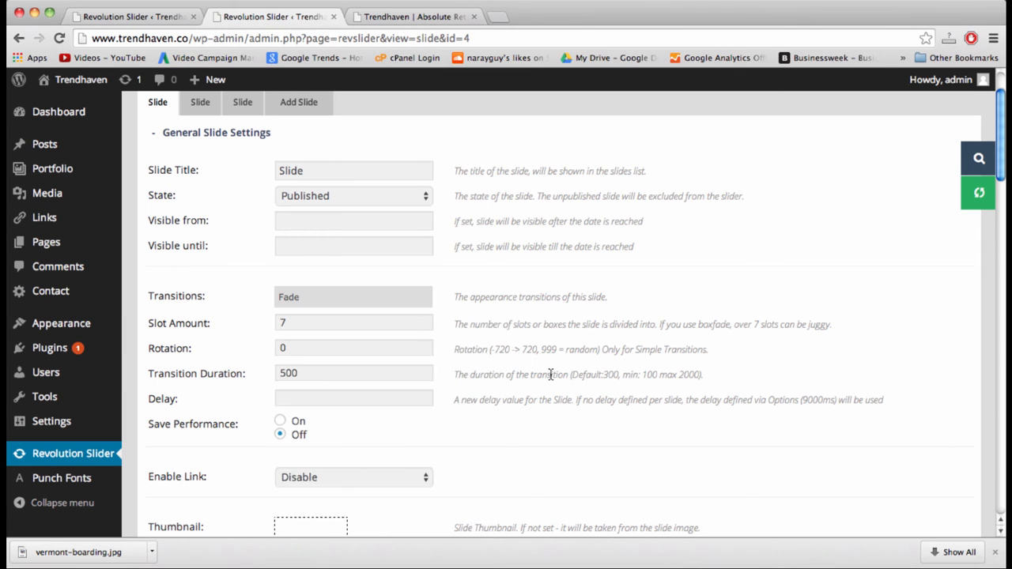
# Enable the slide's link to view its link options, then set Enable Link back to Disable
pyautogui.scroll(-4, 551, 375)
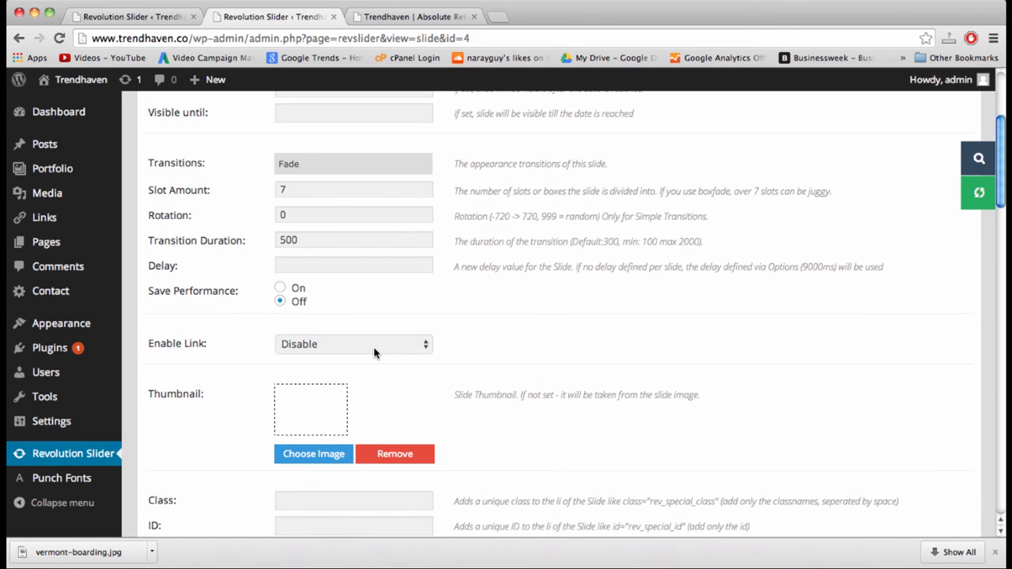
pyautogui.click(415, 344)
pyautogui.click(417, 345)
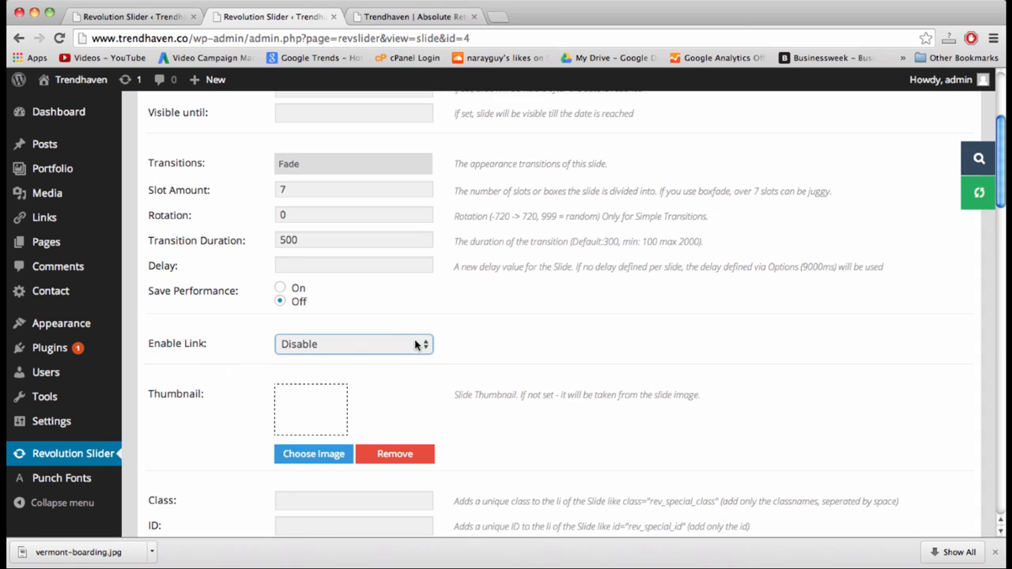
pyautogui.click(414, 350)
pyautogui.click(385, 332)
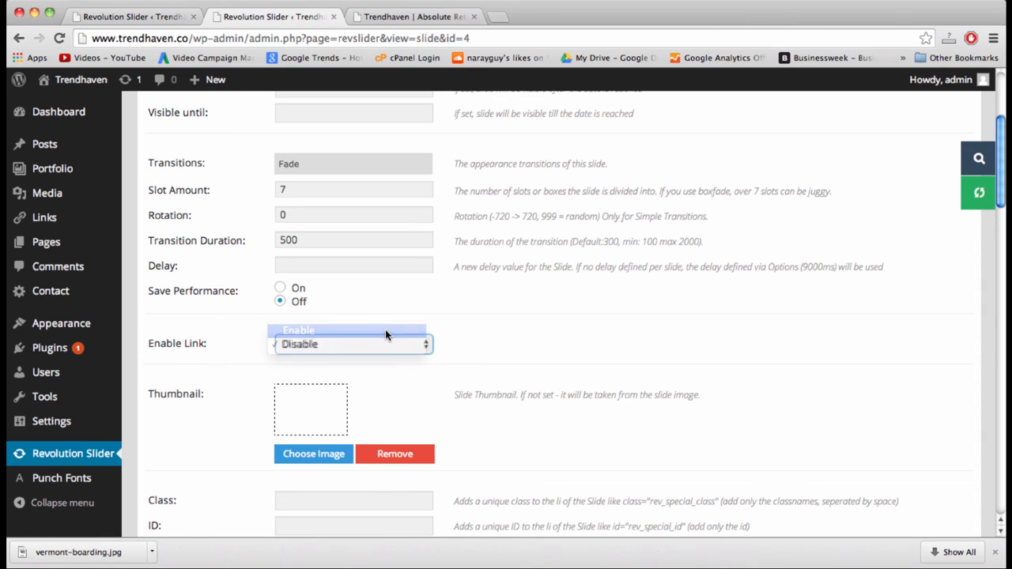
pyautogui.click(391, 345)
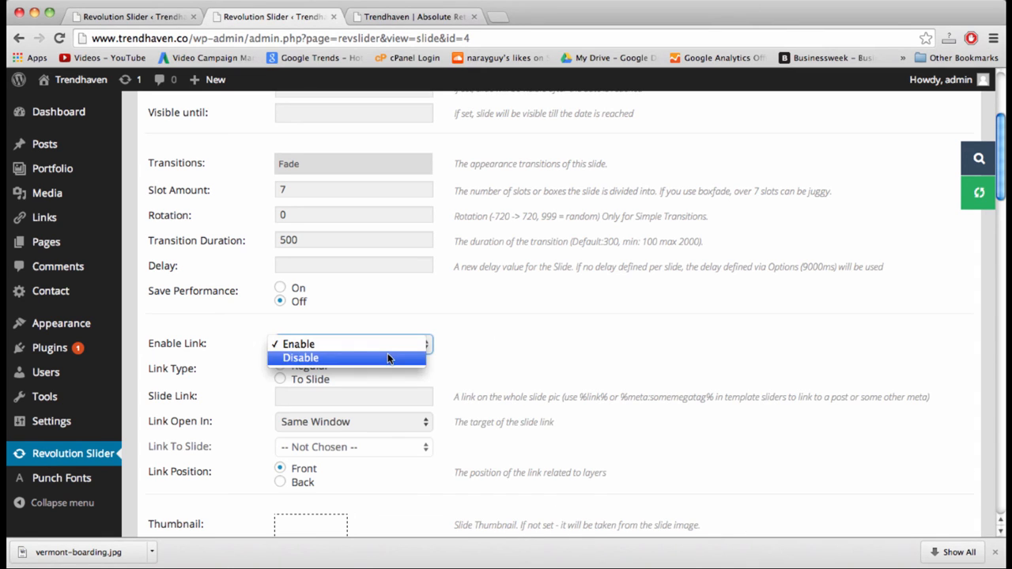
pyautogui.click(387, 357)
# Look through the slide's thumbnail, class and custom fields, main image and background options, layer controls and layer timing
pyautogui.scroll(-1, 506, 323)
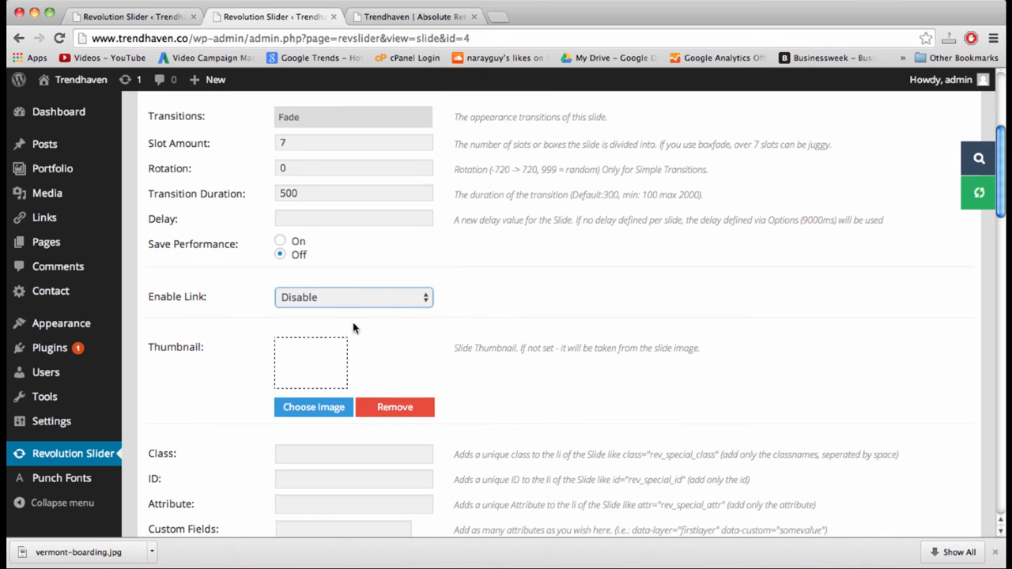
pyautogui.scroll(-2, 512, 299)
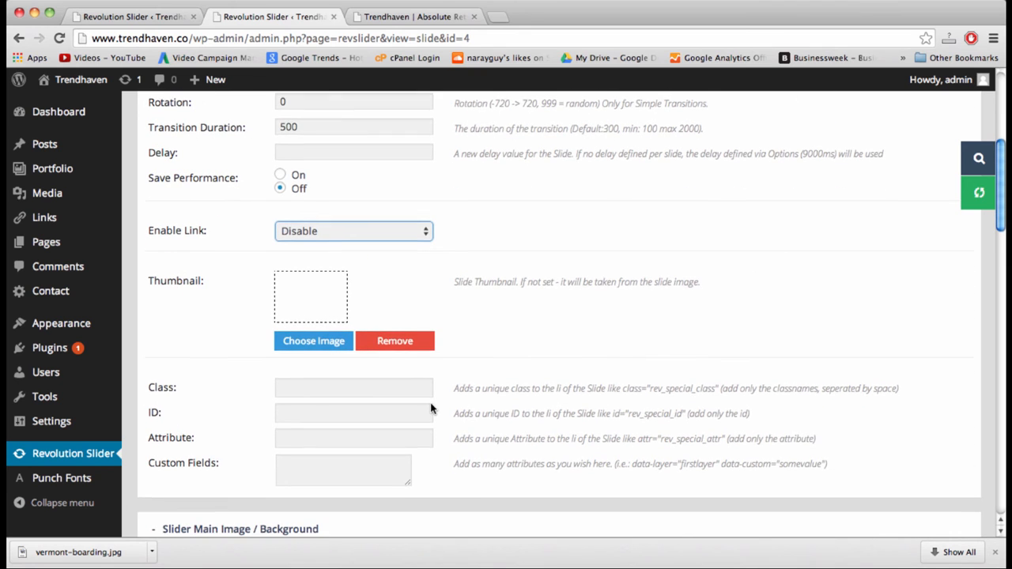
pyautogui.scroll(-1, 431, 406)
pyautogui.scroll(-10, 548, 377)
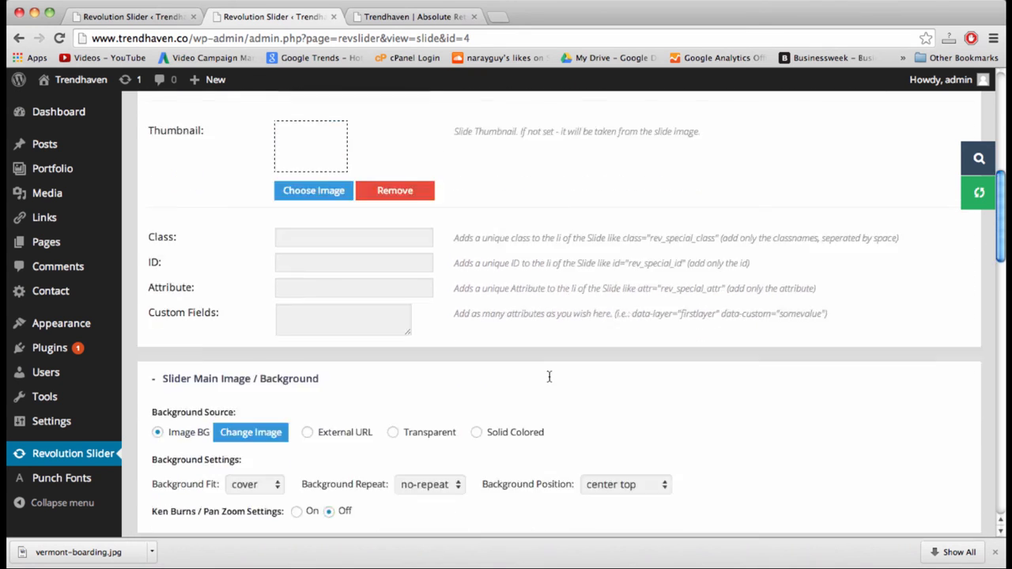
pyautogui.scroll(-5, 549, 379)
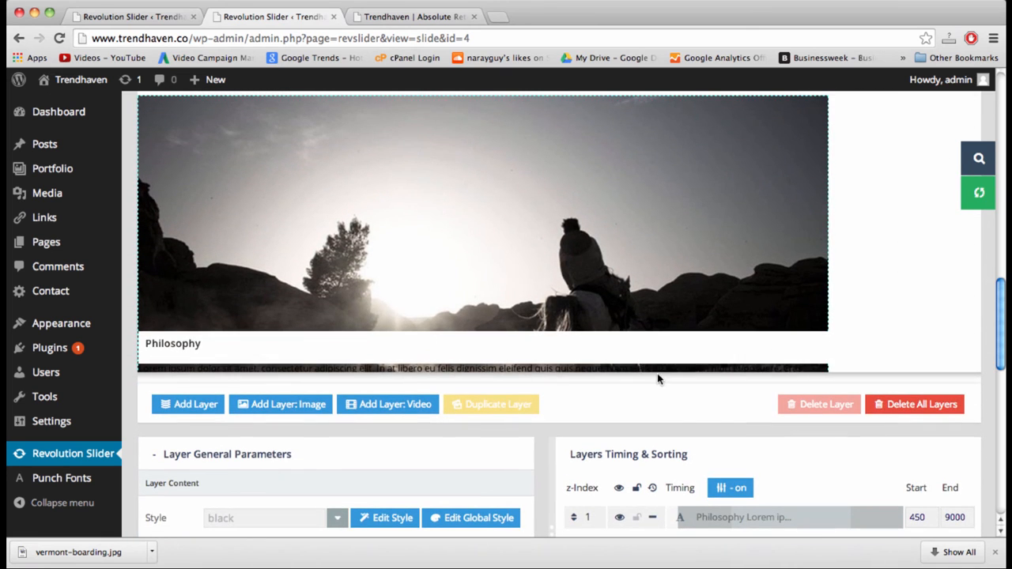
pyautogui.scroll(-1, 867, 315)
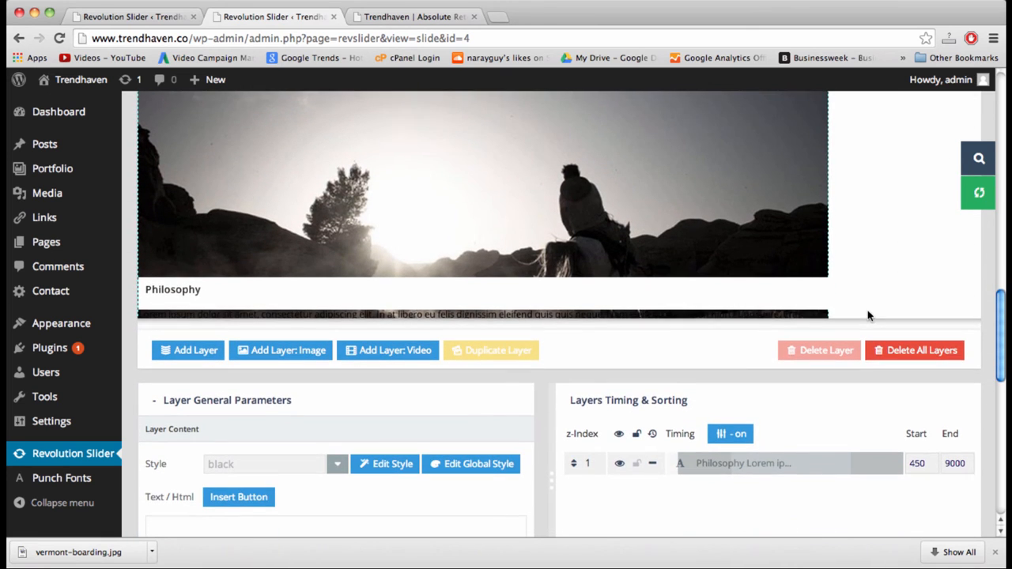
pyautogui.scroll(-3, 685, 370)
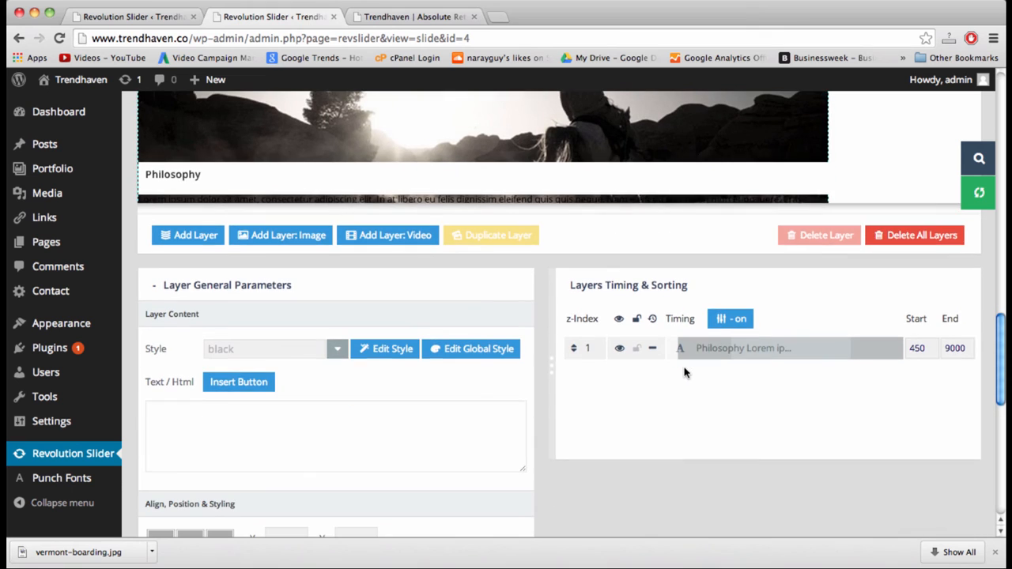
pyautogui.scroll(-2, 680, 364)
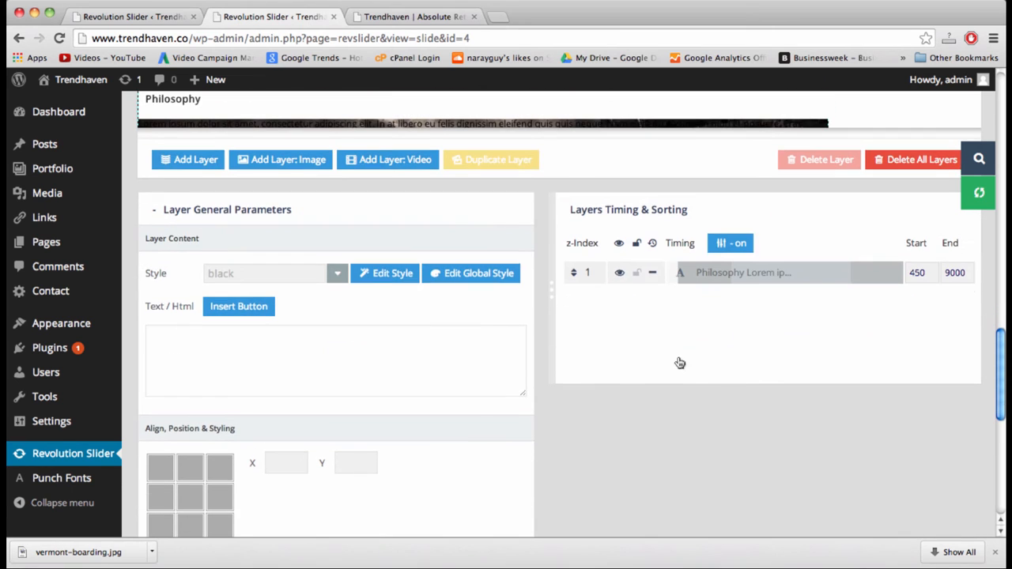
# Compare the Philosophy caption on the Trendhaven homepage with the layer preview and layer parameters in the slide editor
pyautogui.click(377, 14)
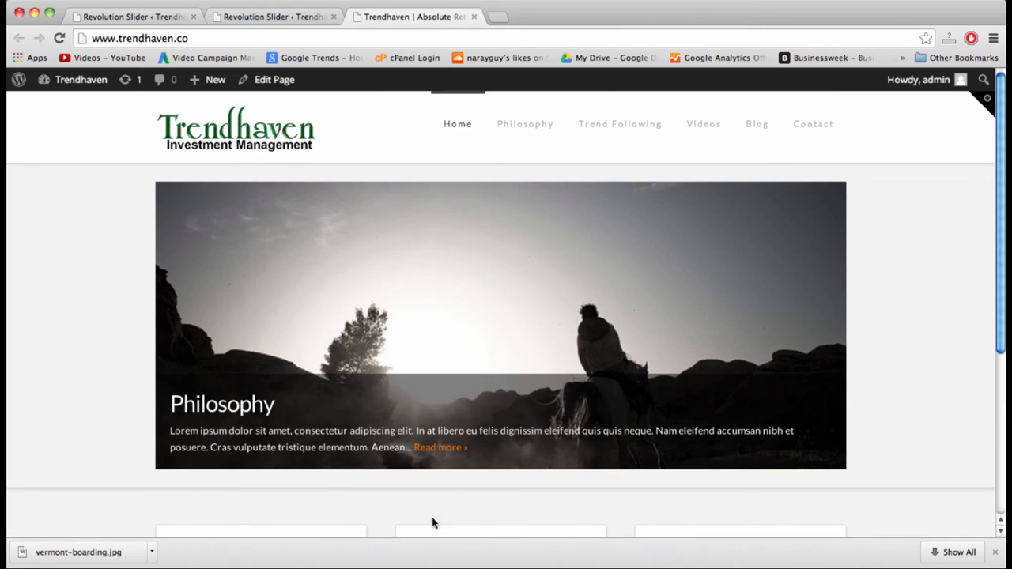
pyautogui.click(269, 17)
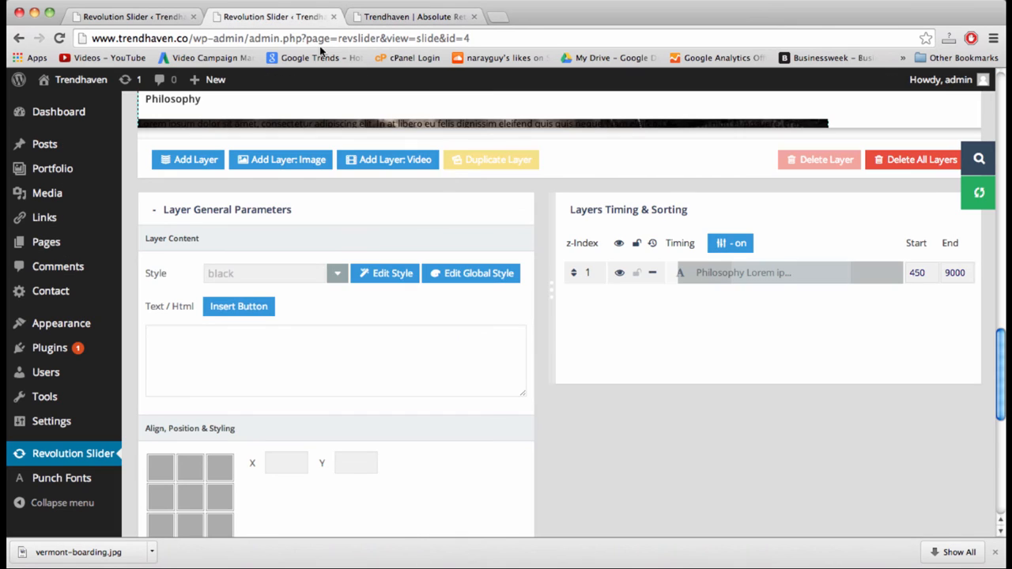
pyautogui.scroll(4, 641, 453)
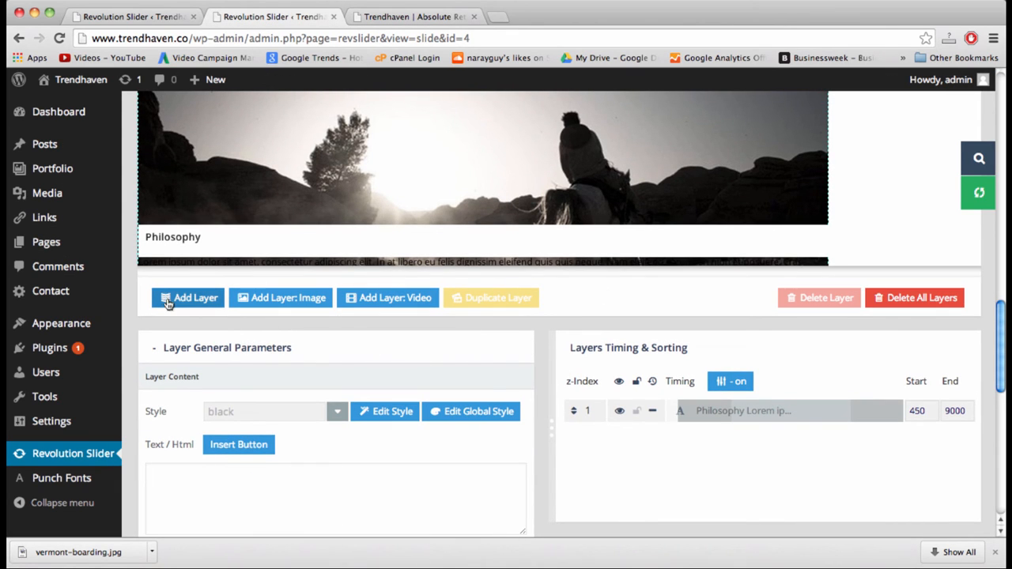
pyautogui.scroll(-4, 618, 284)
pyautogui.scroll(-1, 619, 285)
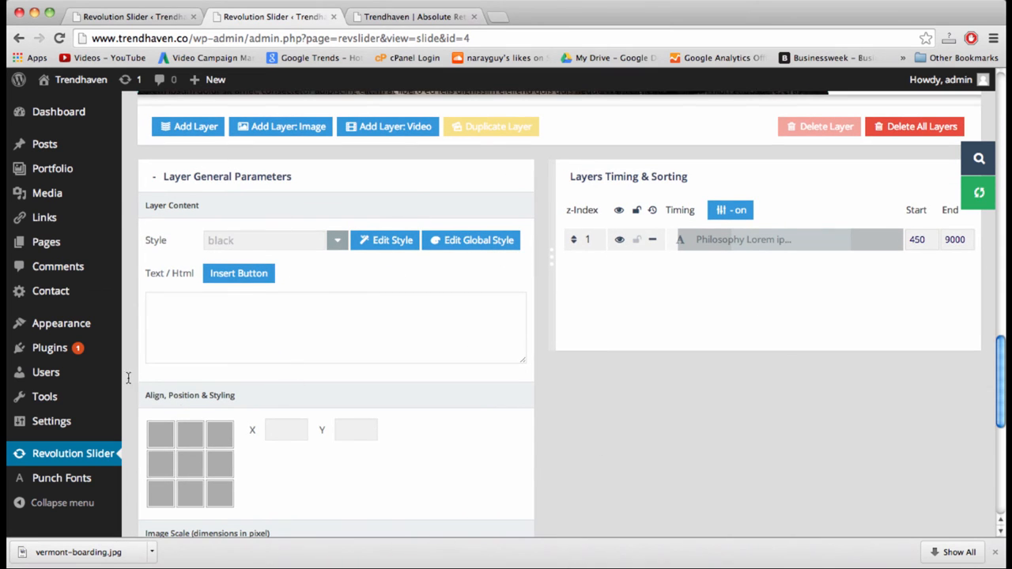
pyautogui.scroll(8, 286, 299)
pyautogui.scroll(1, 285, 300)
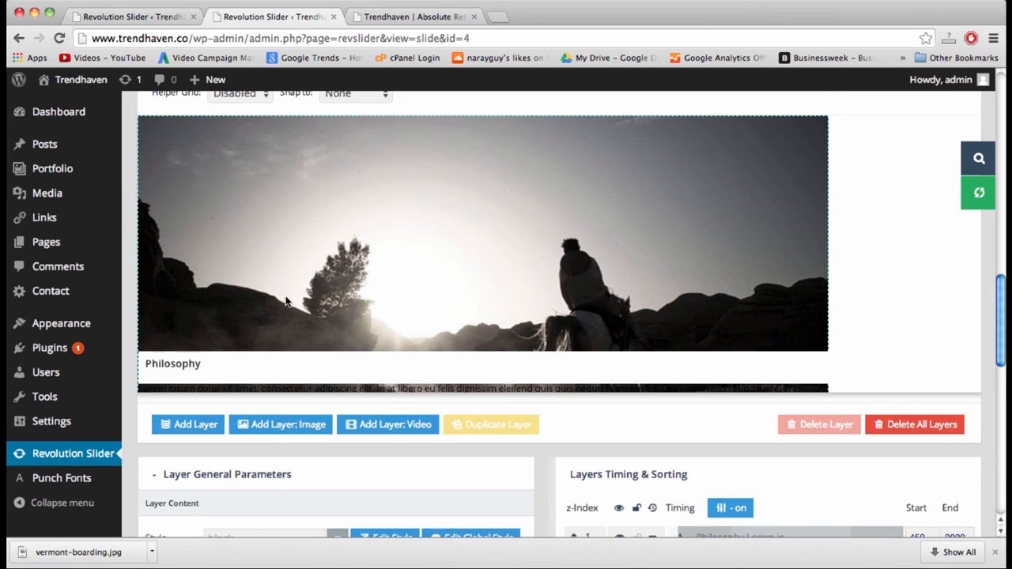
# Select the slide's Philosophy text layer and enlarge its Text / Html box to show the full code
pyautogui.click(337, 388)
pyautogui.scroll(-7, 598, 346)
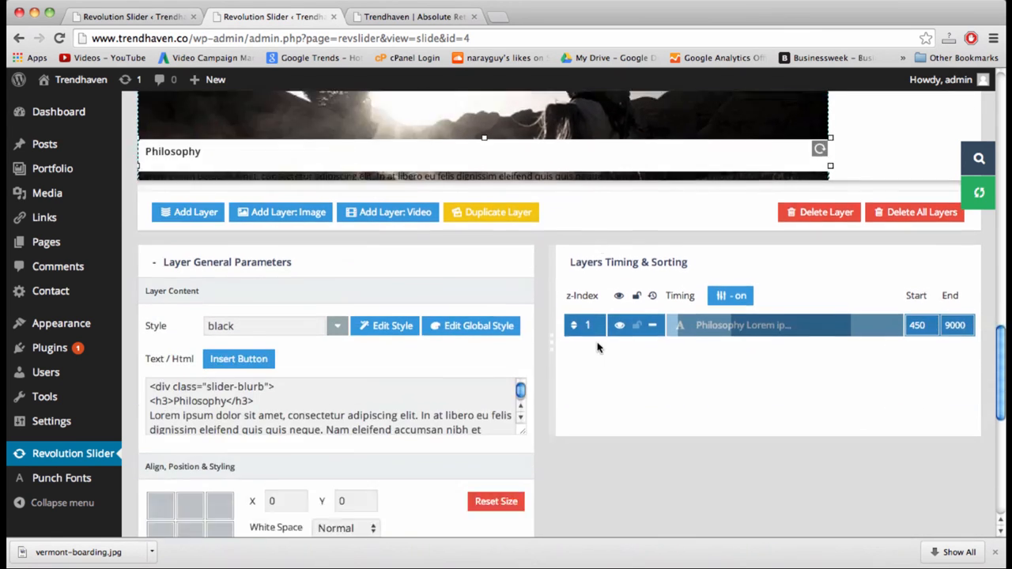
pyautogui.moveTo(522, 341); pyautogui.dragTo(533, 437)
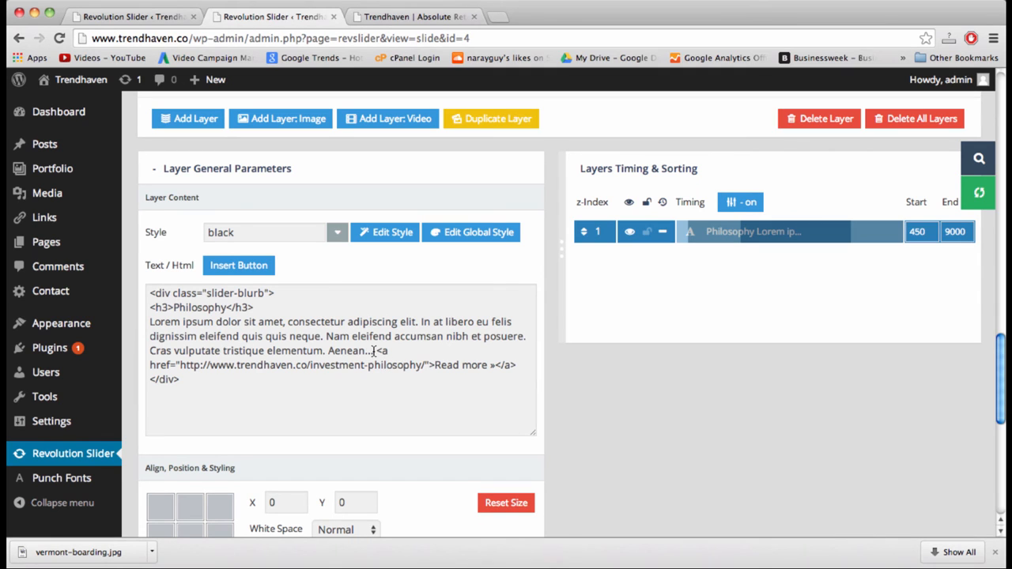
# Examine the lorem ipsum description, the Read more link and the h3 heading in the Philosophy layer's HTML
pyautogui.moveTo(374, 351); pyautogui.dragTo(147, 324)
pyautogui.click(189, 325)
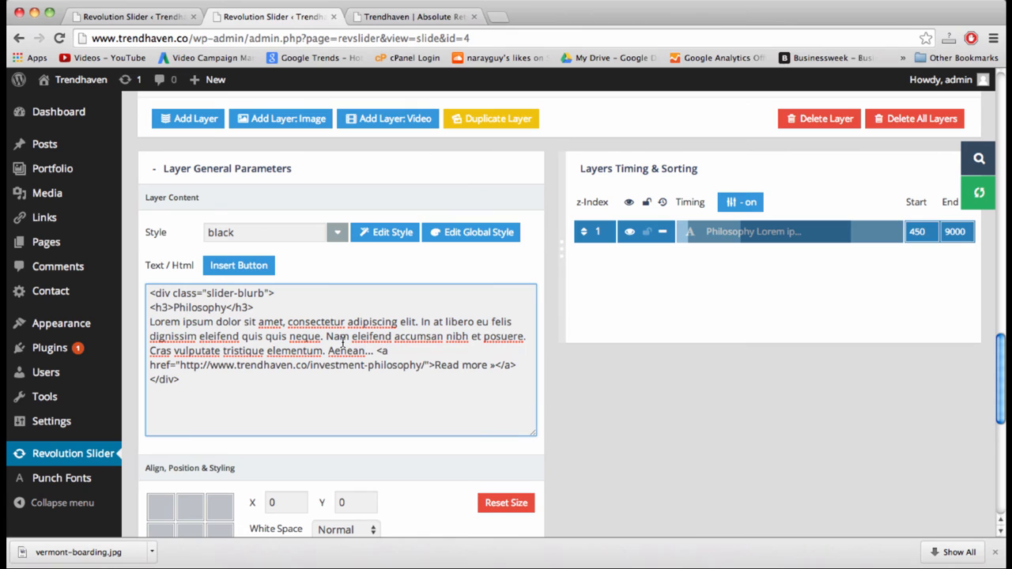
pyautogui.moveTo(520, 367); pyautogui.dragTo(382, 359)
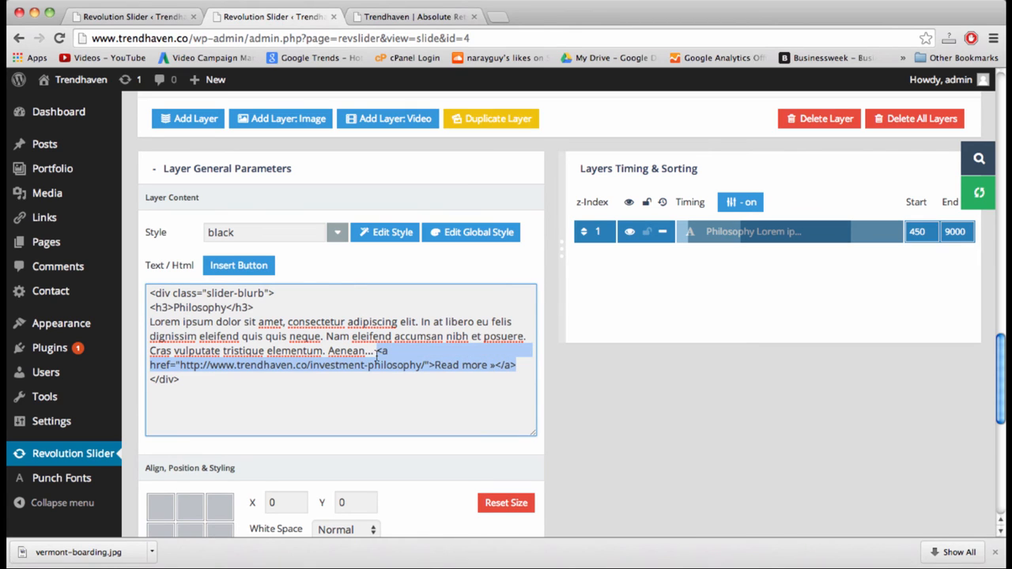
pyautogui.click(501, 365)
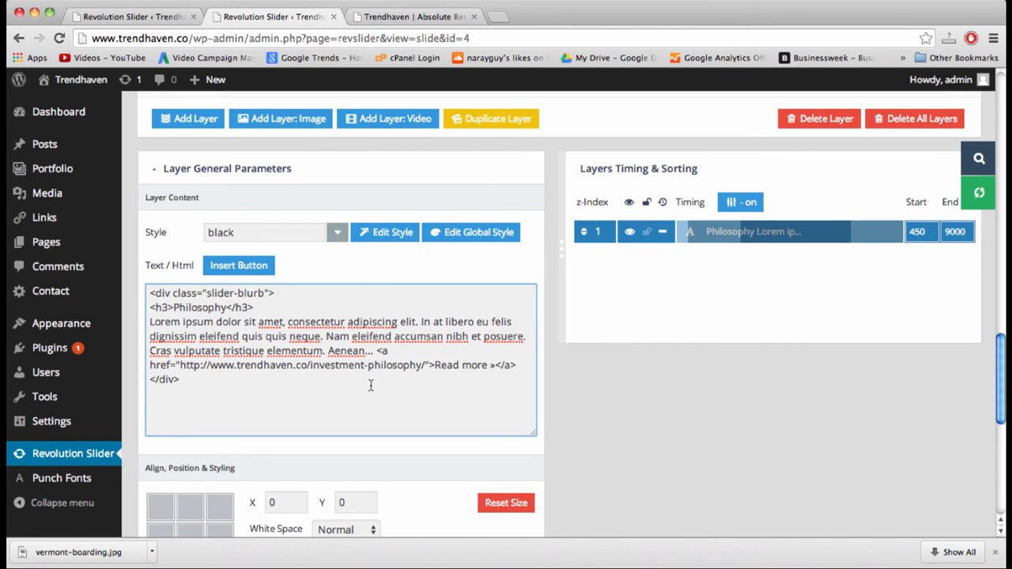
pyautogui.doubleClick(245, 306)
pyautogui.click(258, 305)
pyautogui.click(286, 298)
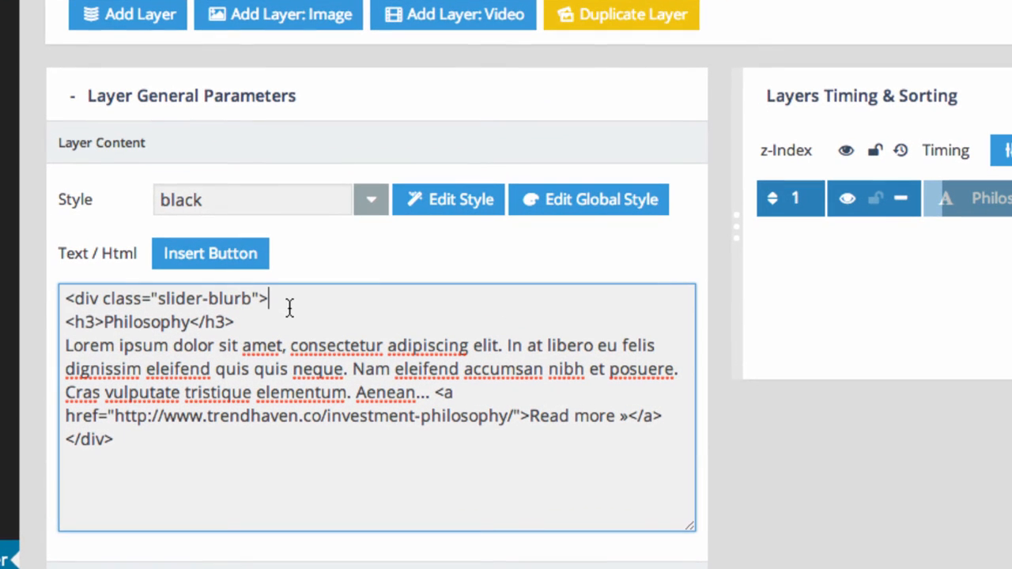
pyautogui.moveTo(434, 395); pyautogui.dragTo(293, 395)
pyautogui.click(293, 396)
# Examine the opening div tag and its slider-blurb class in the Philosophy layer's HTML
pyautogui.moveTo(264, 300); pyautogui.dragTo(157, 300)
pyautogui.click(220, 305)
pyautogui.click(253, 324)
pyautogui.moveTo(282, 303); pyautogui.dragTo(52, 304)
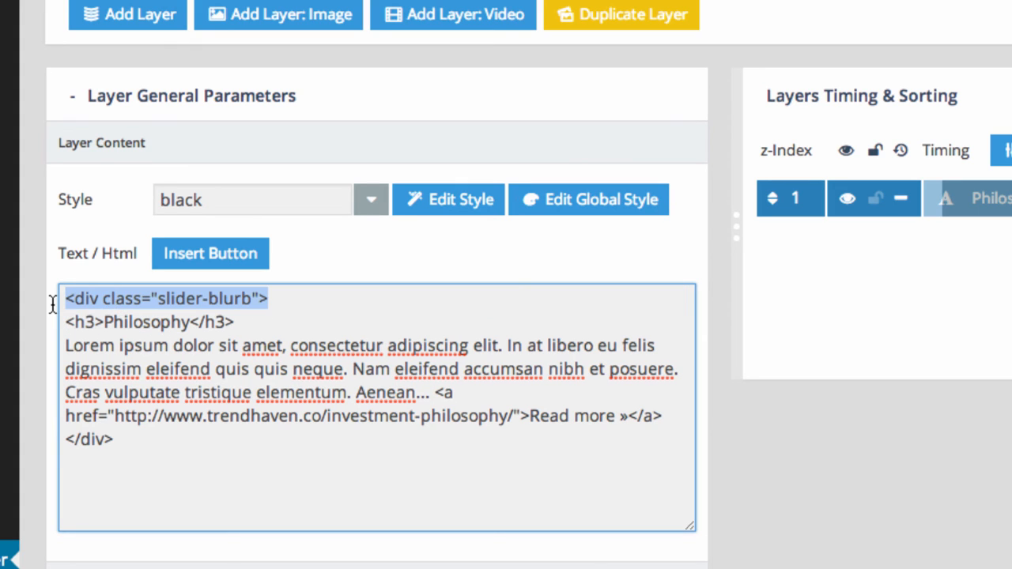
pyautogui.click(203, 393)
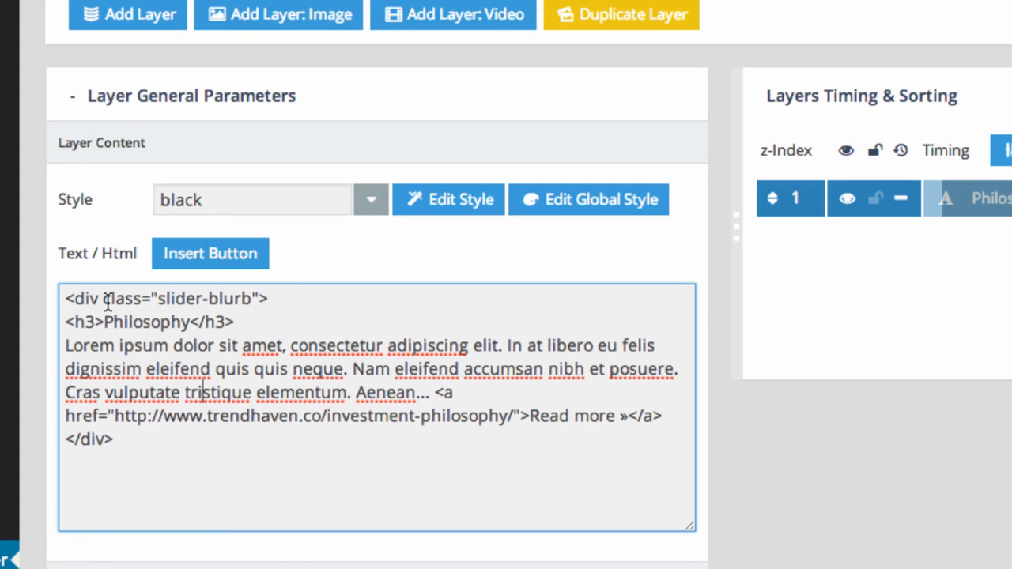
pyautogui.doubleClick(173, 299)
pyautogui.doubleClick(215, 301)
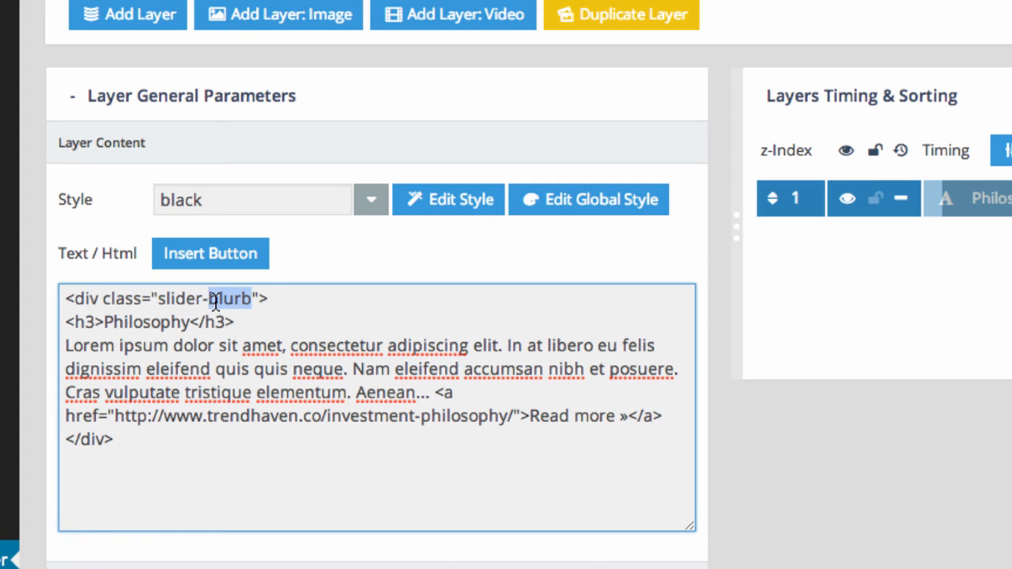
pyautogui.click(140, 298)
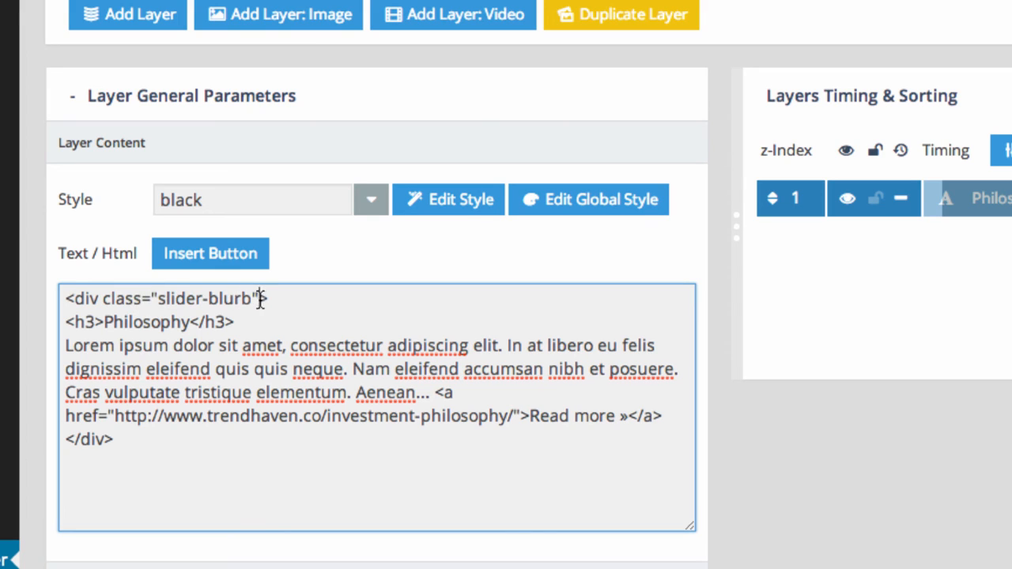
# Remove the class attribute from the layer's opening div tag and re-enter it as class="slider-blurb"
pyautogui.moveTo(266, 298); pyautogui.dragTo(100, 298)
pyautogui.press('BackSpace')
pyautogui.write('cl')
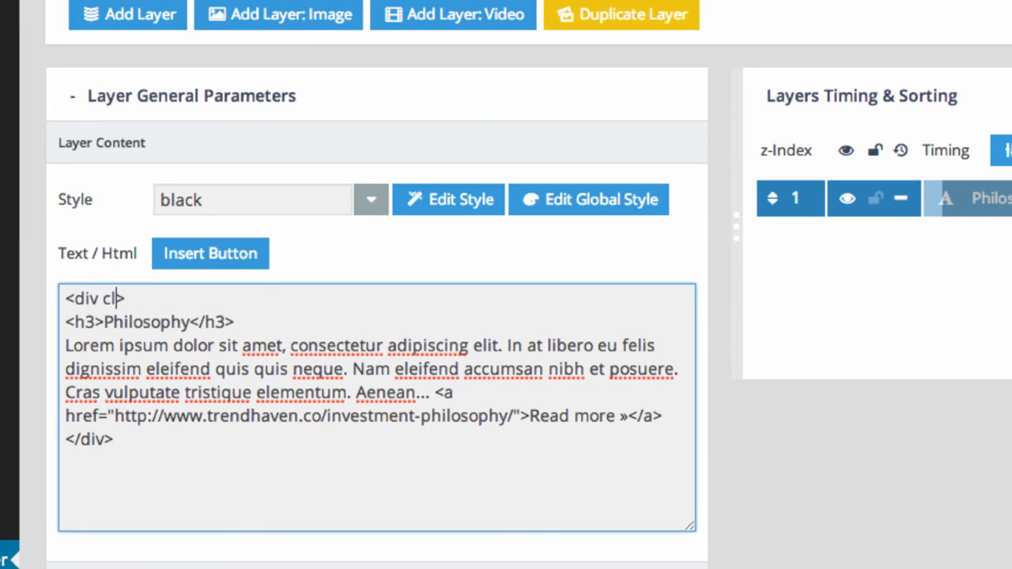
pyautogui.write('ass="slide')
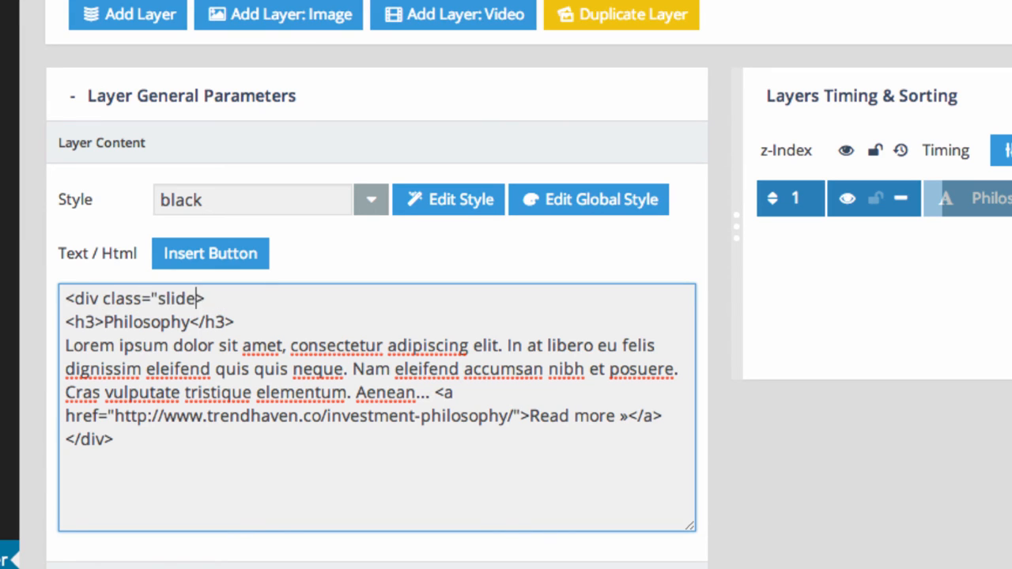
pyautogui.write('r-blur')
pyautogui.press('BackSpace')
pyautogui.write('rb')
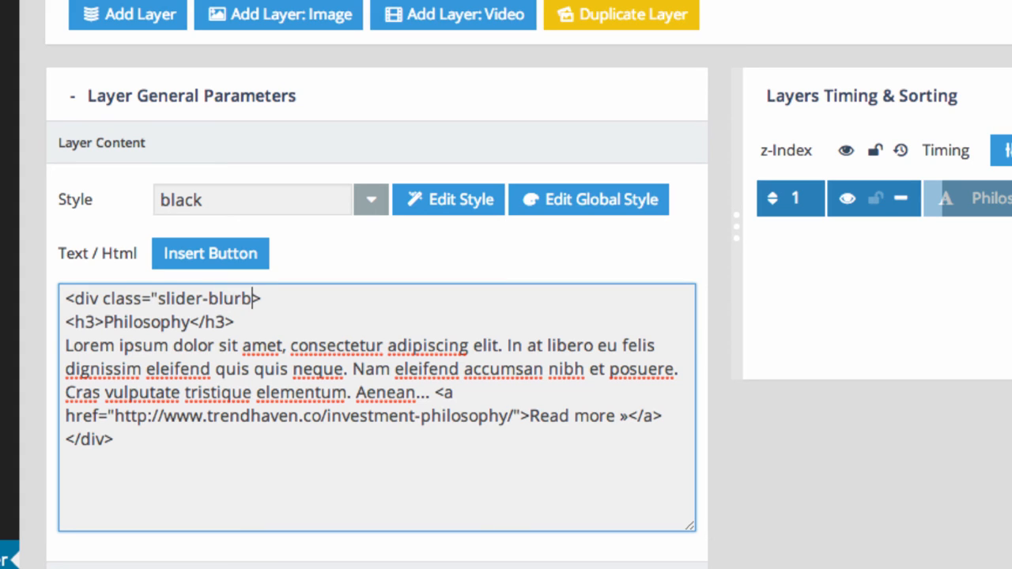
pyautogui.write('"')
# Review the h3 tags around the Philosophy title and the closing div tag that wraps the layer's text
pyautogui.moveTo(103, 321); pyautogui.dragTo(68, 331)
pyautogui.click(68, 324)
pyautogui.moveTo(128, 441); pyautogui.dragTo(56, 438)
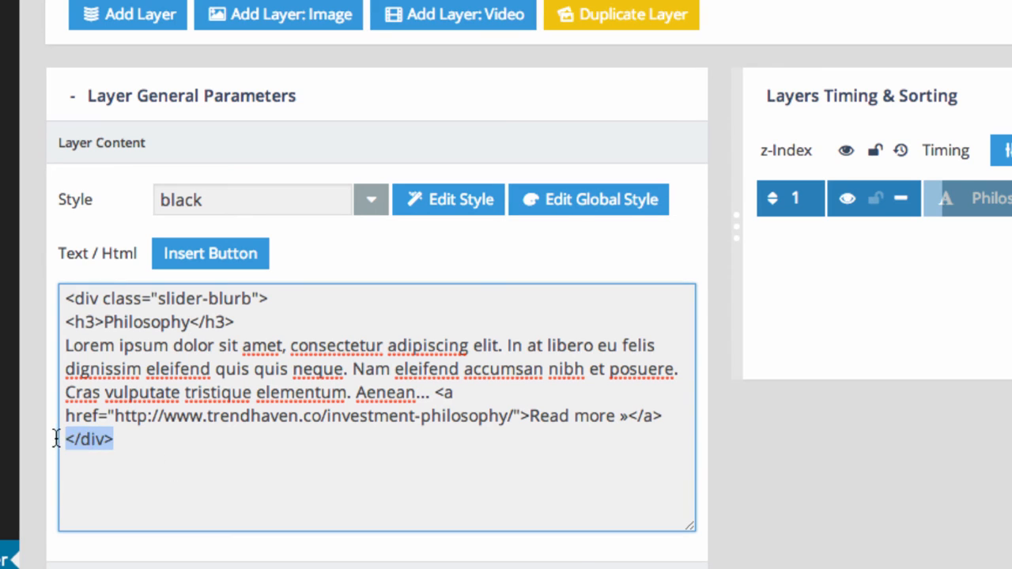
pyautogui.click(90, 299)
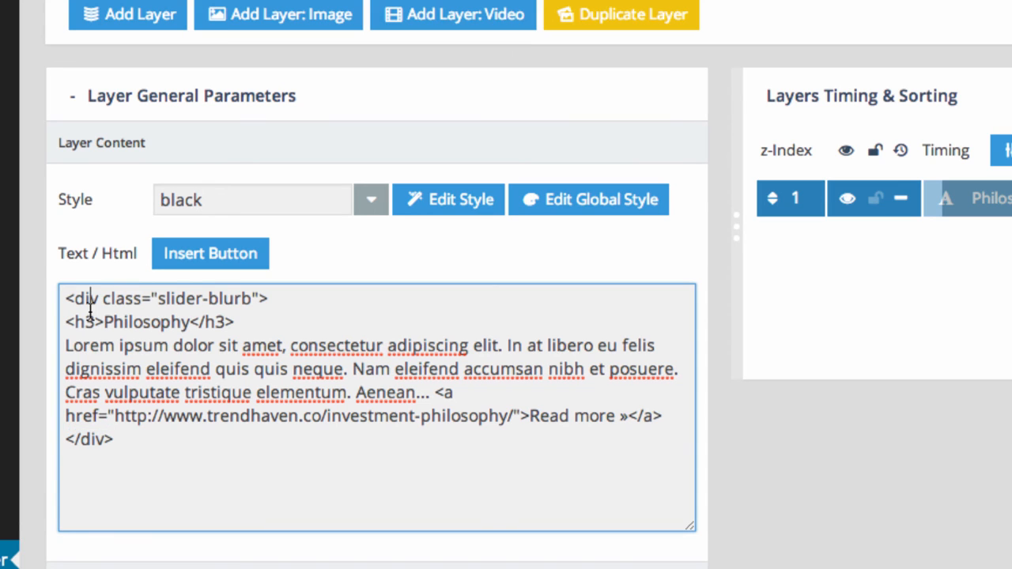
pyautogui.doubleClick(104, 299)
pyautogui.doubleClick(131, 366)
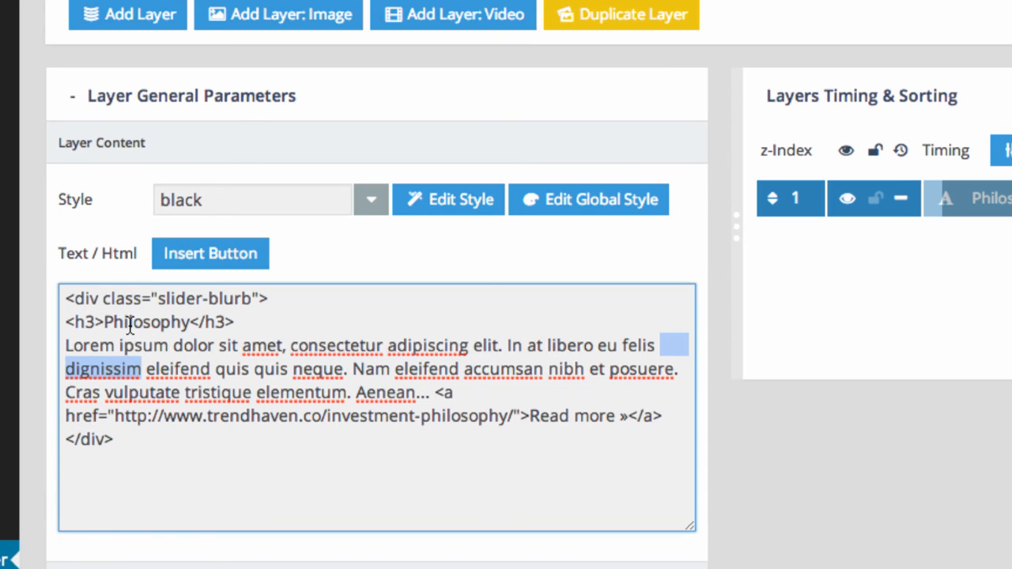
pyautogui.doubleClick(130, 323)
pyautogui.click(217, 322)
pyautogui.doubleClick(218, 321)
pyautogui.click(246, 322)
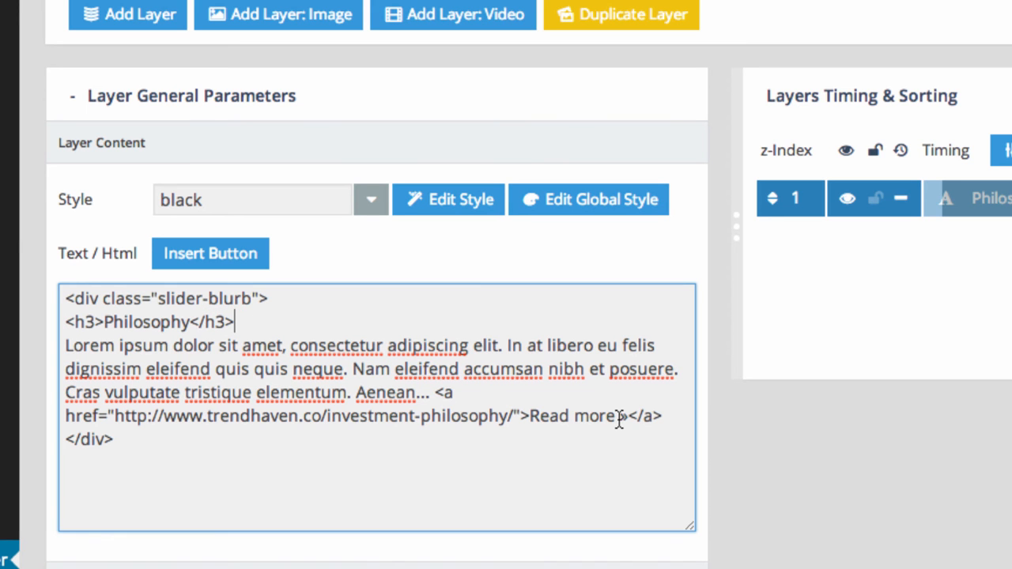
# Try the middle-left, center and bottom-center alignments for the Philosophy layer, and set it back to bottom-left
pyautogui.scroll(-1, 533, 419)
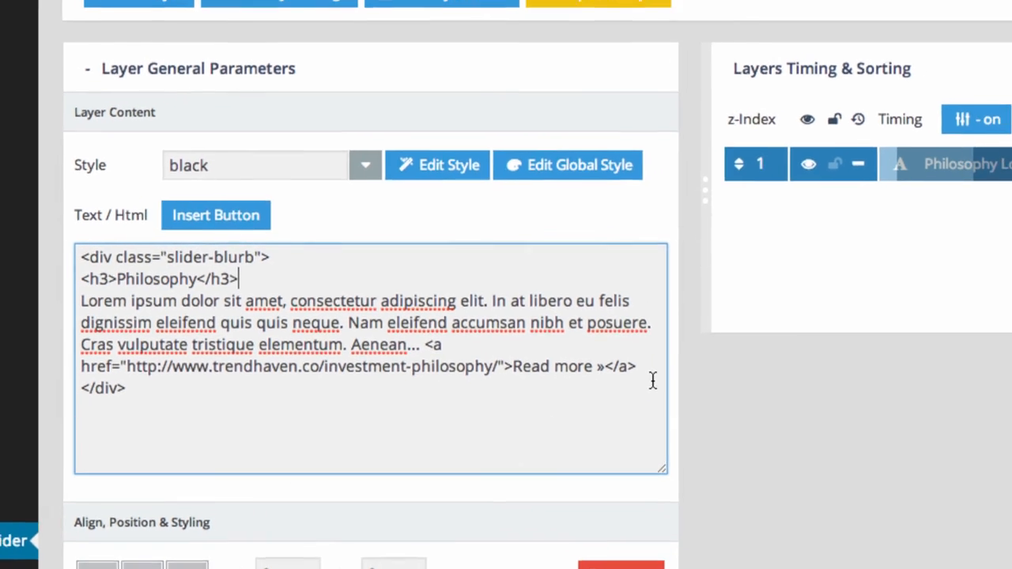
pyautogui.scroll(-3, 451, 381)
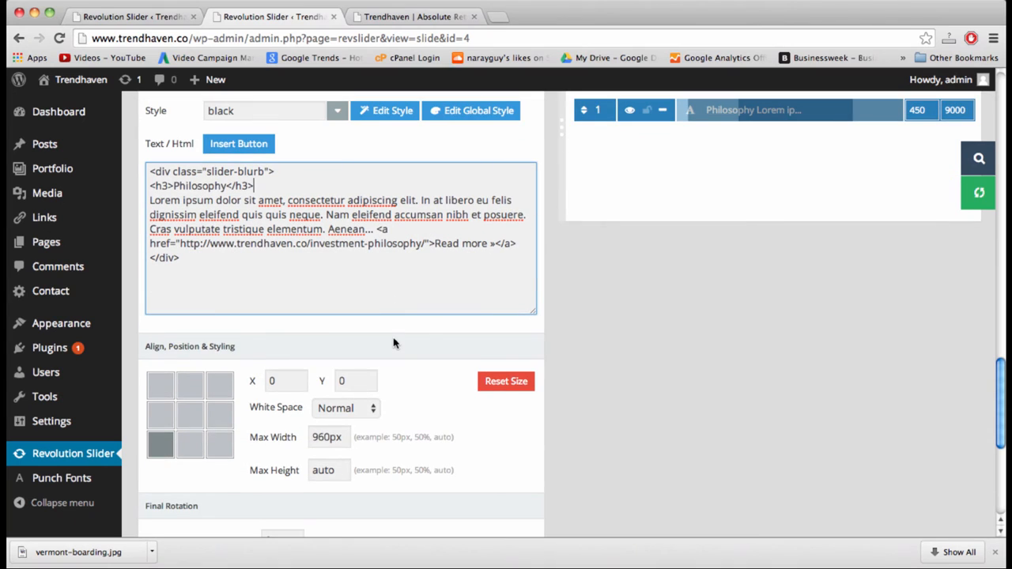
pyautogui.click(158, 420)
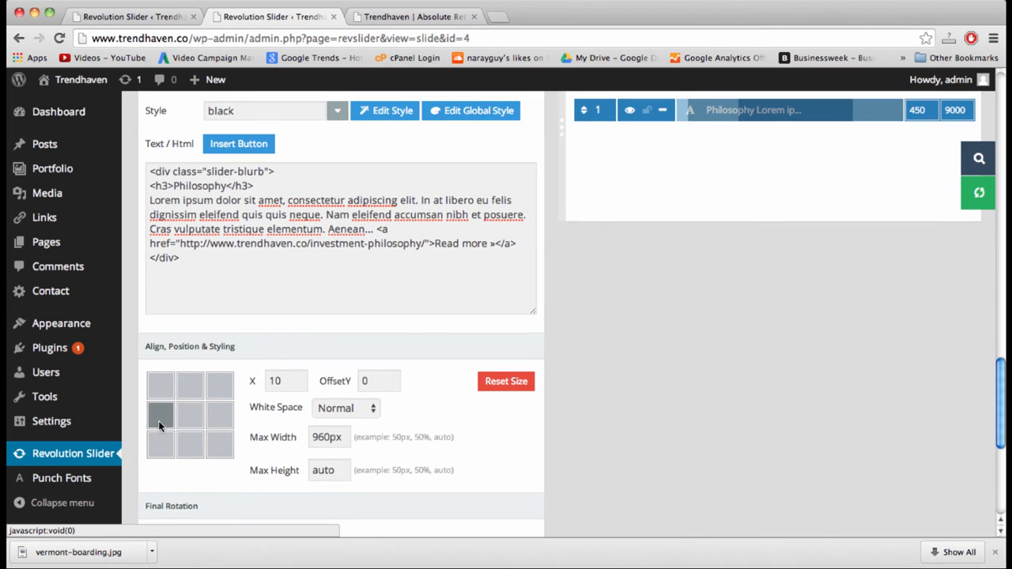
pyautogui.click(192, 419)
pyautogui.click(192, 449)
pyautogui.click(160, 445)
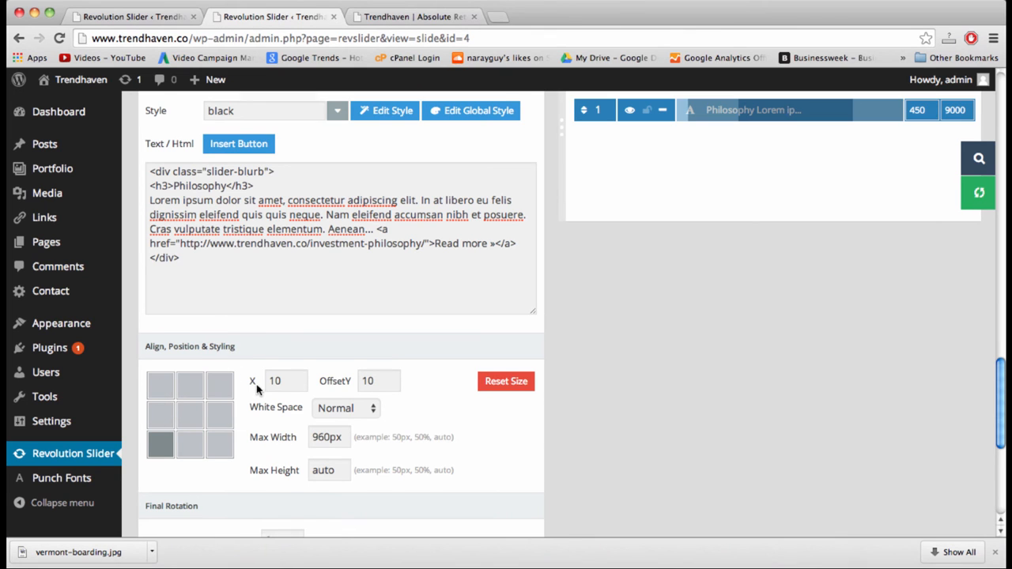
# Set the Philosophy layer's X and OffsetY positions to 0
pyautogui.scroll(-3, 256, 392)
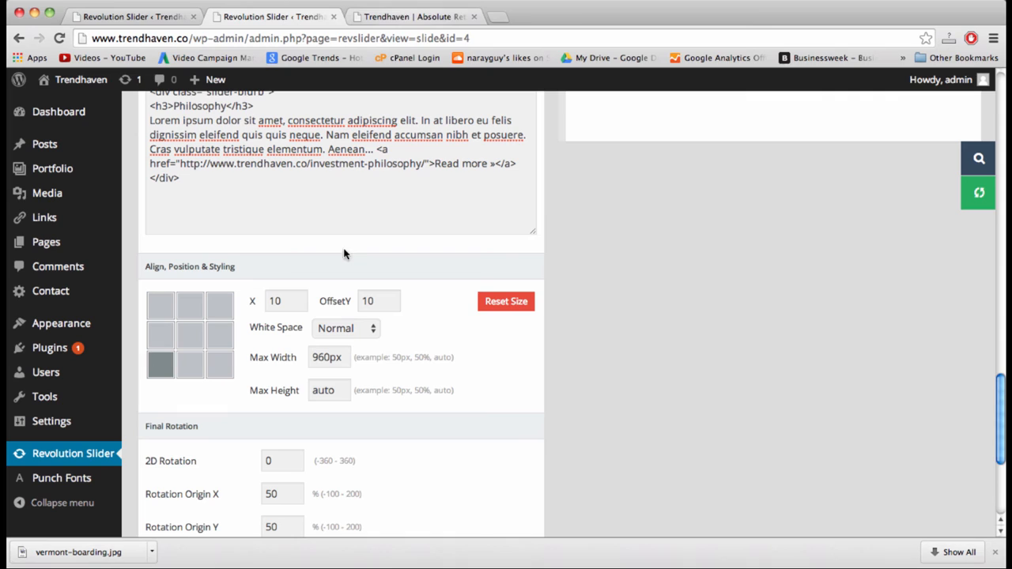
pyautogui.doubleClick(293, 304)
pyautogui.write('0')
pyautogui.doubleClick(364, 304)
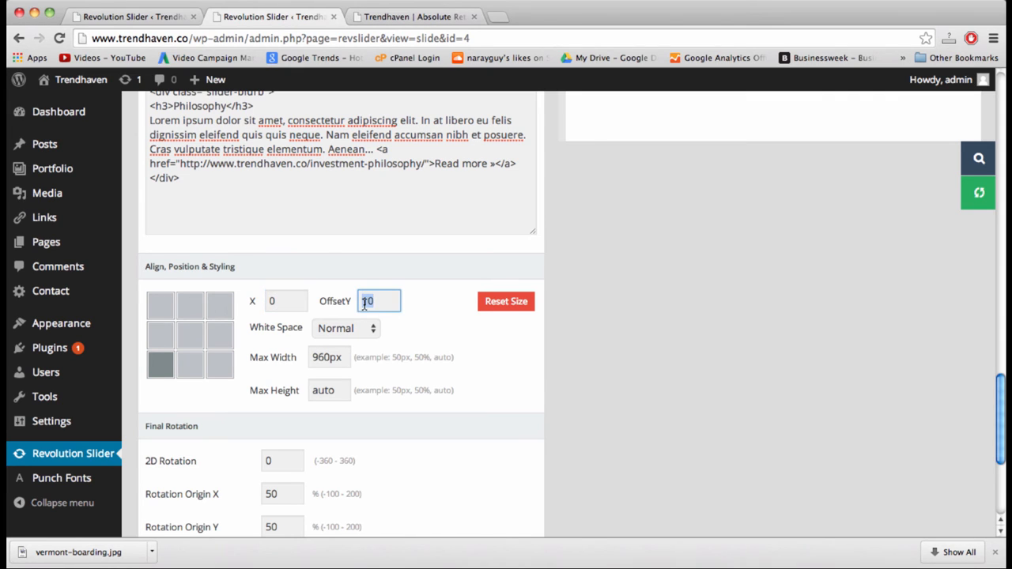
pyautogui.click(615, 337)
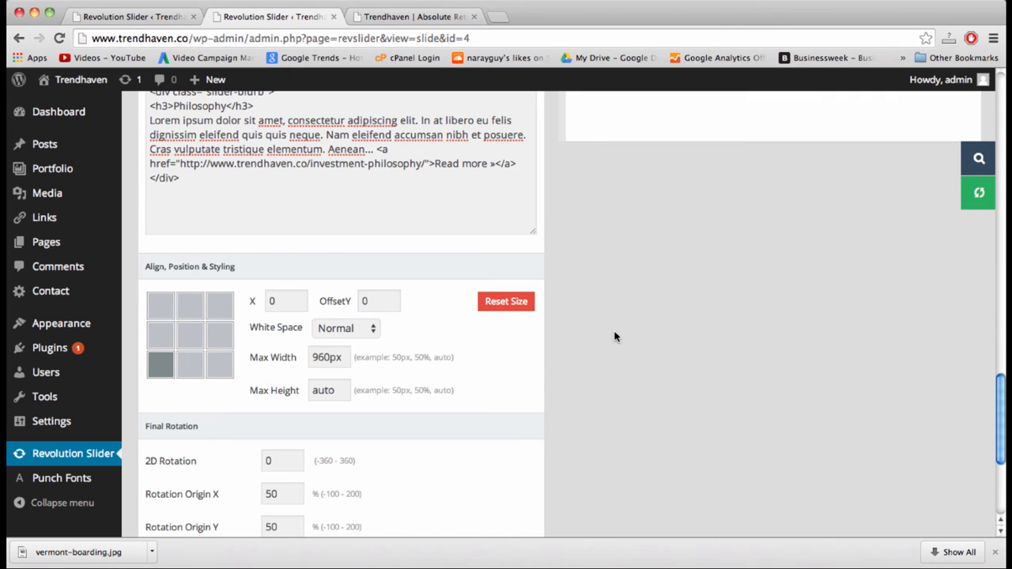
# Check how the captions are positioned in the slider on the live Trendhaven homepage, and return to the slide editor
pyautogui.scroll(2, 615, 335)
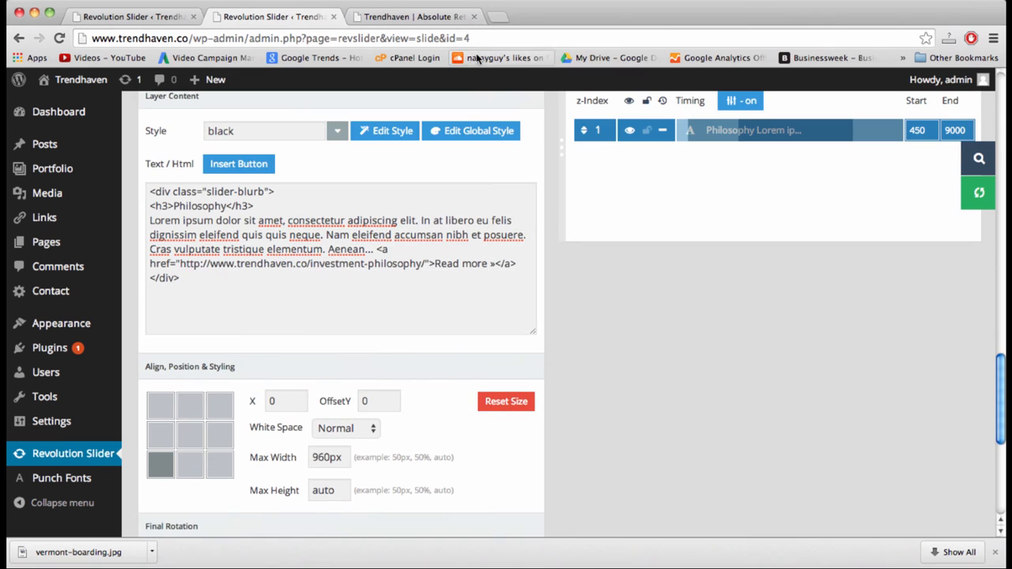
pyautogui.click(414, 17)
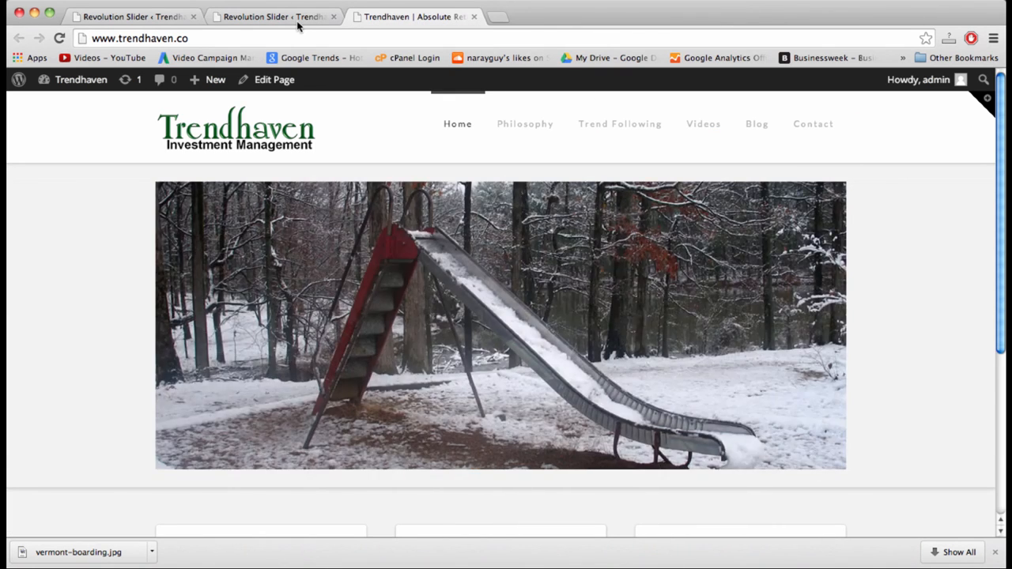
pyautogui.click(289, 16)
pyautogui.click(430, 22)
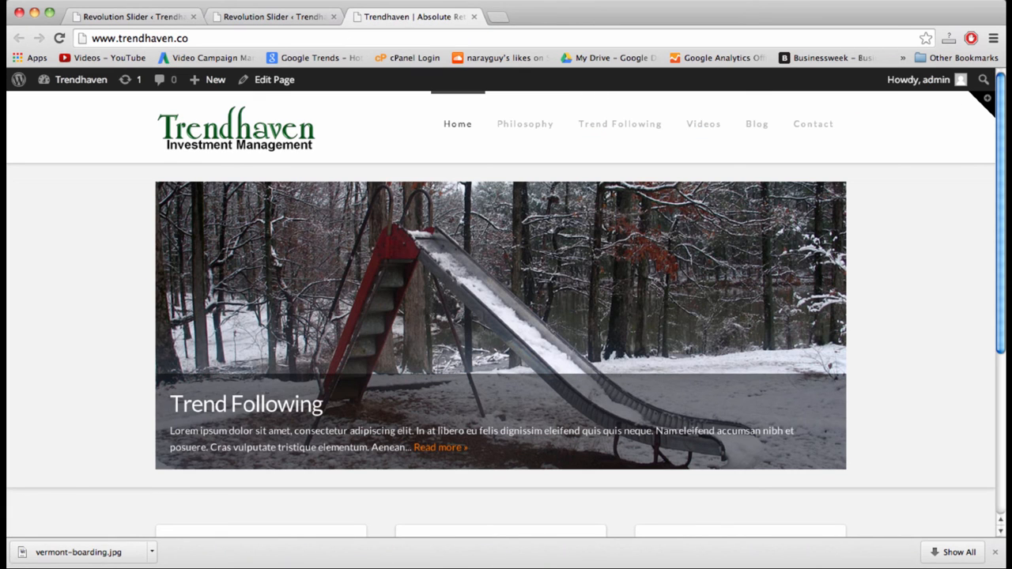
pyautogui.click(278, 17)
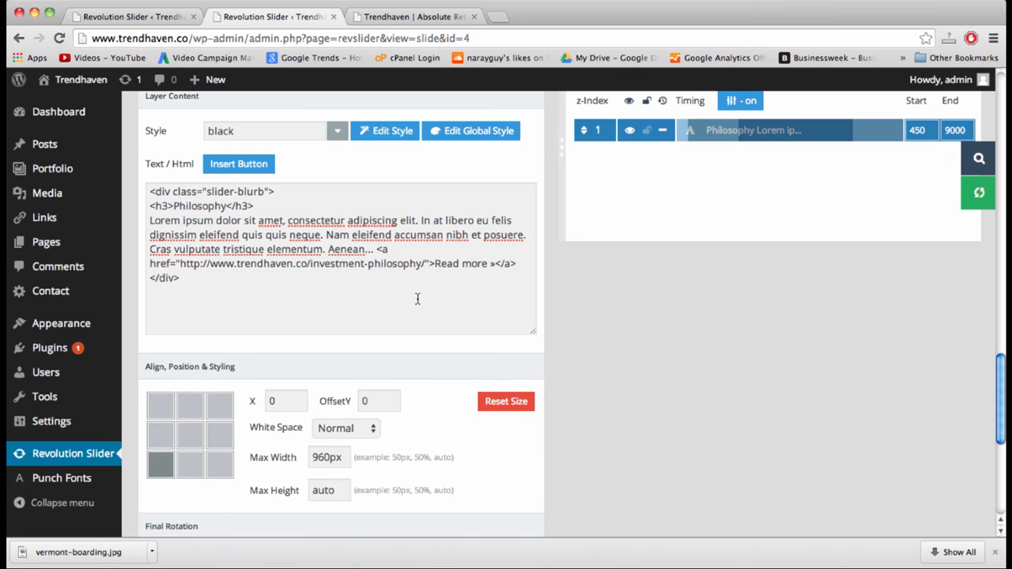
# Review the Philosophy layer's Max Width setting and compare it with the caption width on the live homepage
pyautogui.scroll(-3, 634, 340)
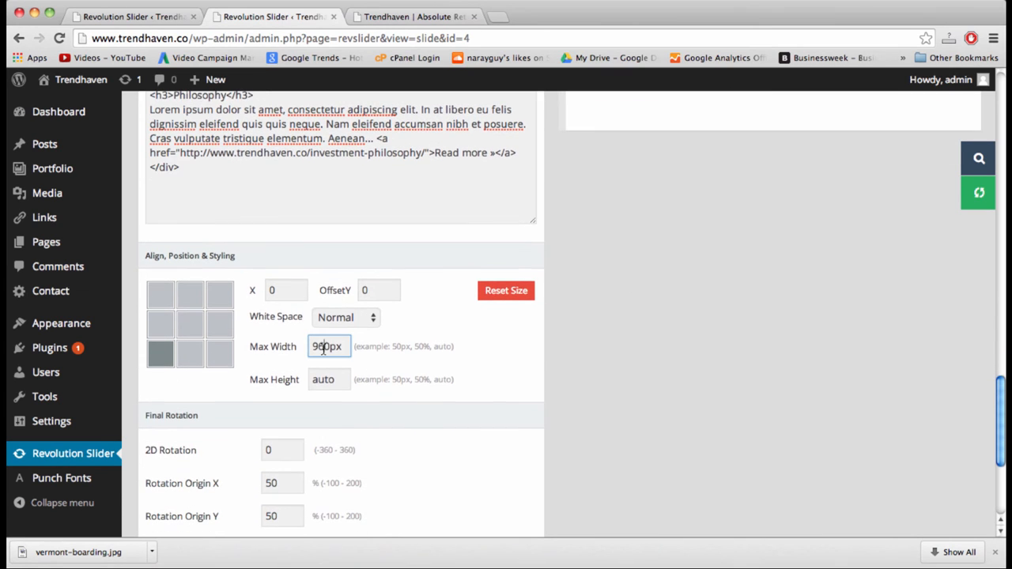
pyautogui.doubleClick(324, 347)
pyautogui.click(341, 346)
pyautogui.click(403, 16)
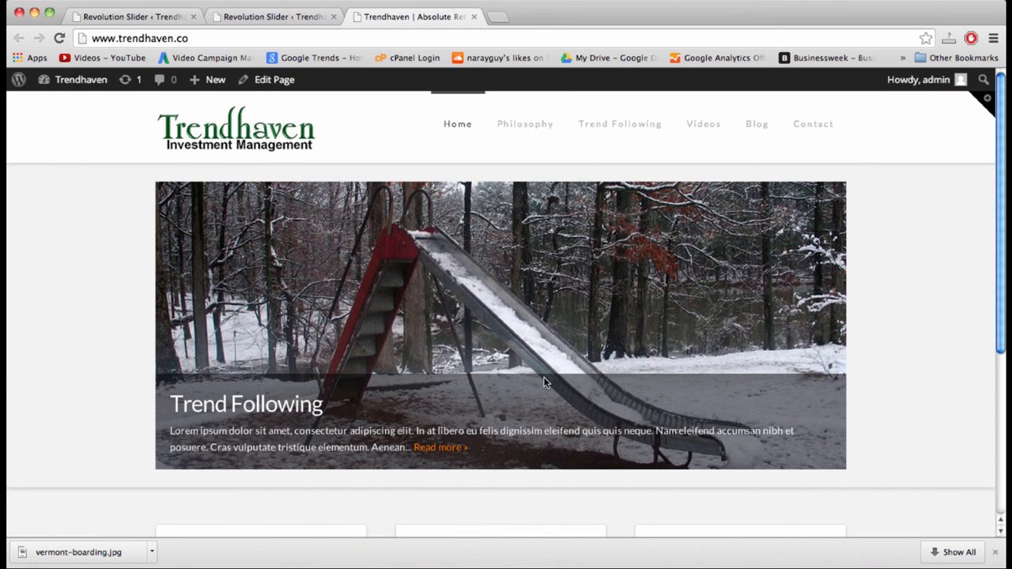
pyautogui.click(271, 17)
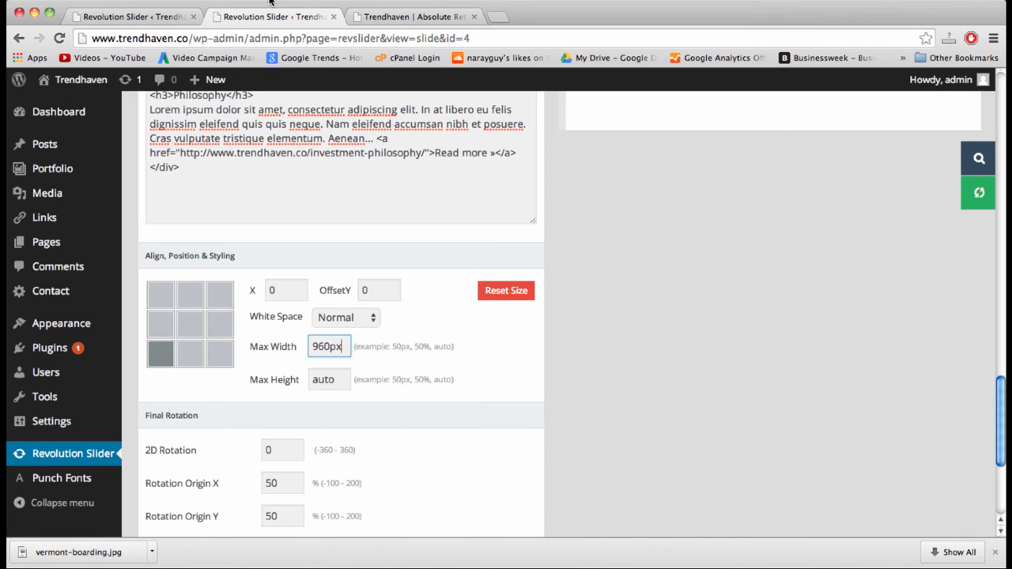
# Review the White Space options for the Philosophy layer, keep Normal, and check the slider on the live homepage
pyautogui.click(364, 320)
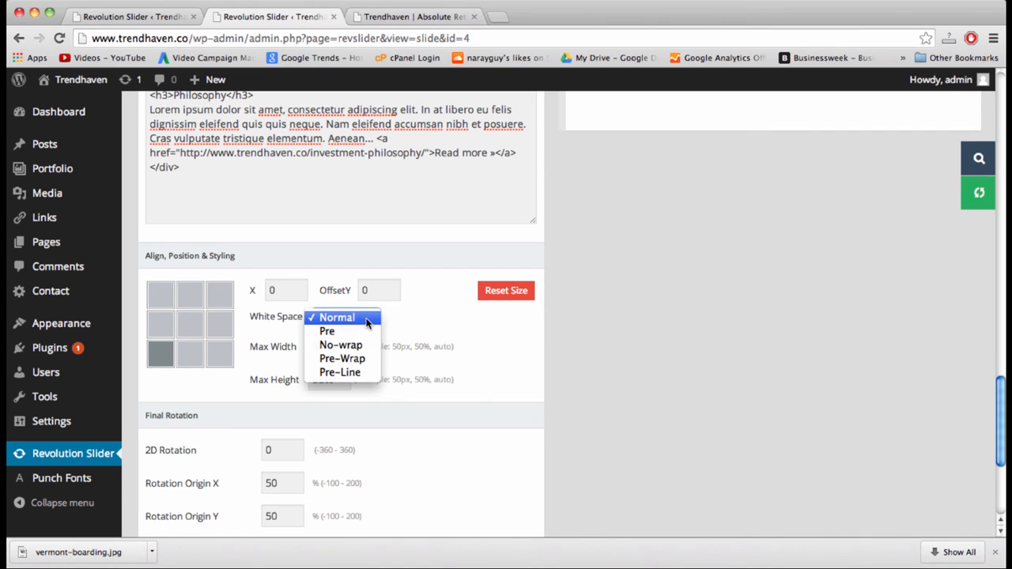
pyautogui.click(366, 320)
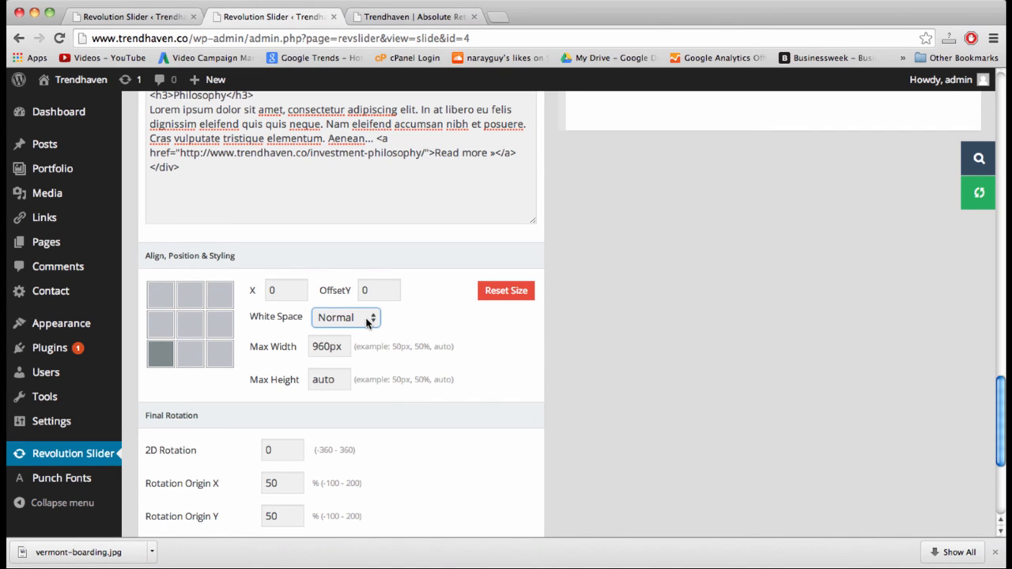
pyautogui.click(367, 320)
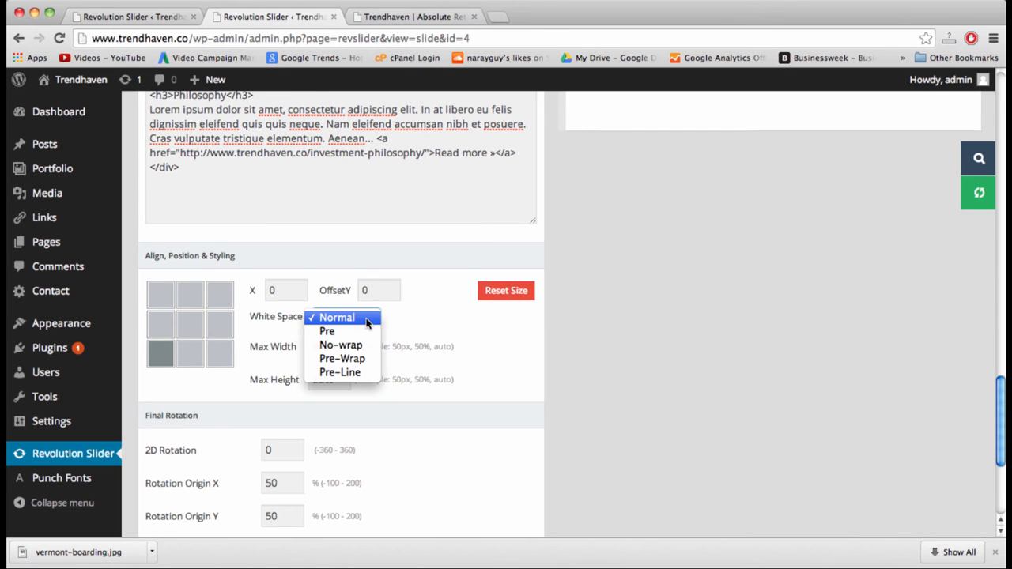
pyautogui.click(366, 320)
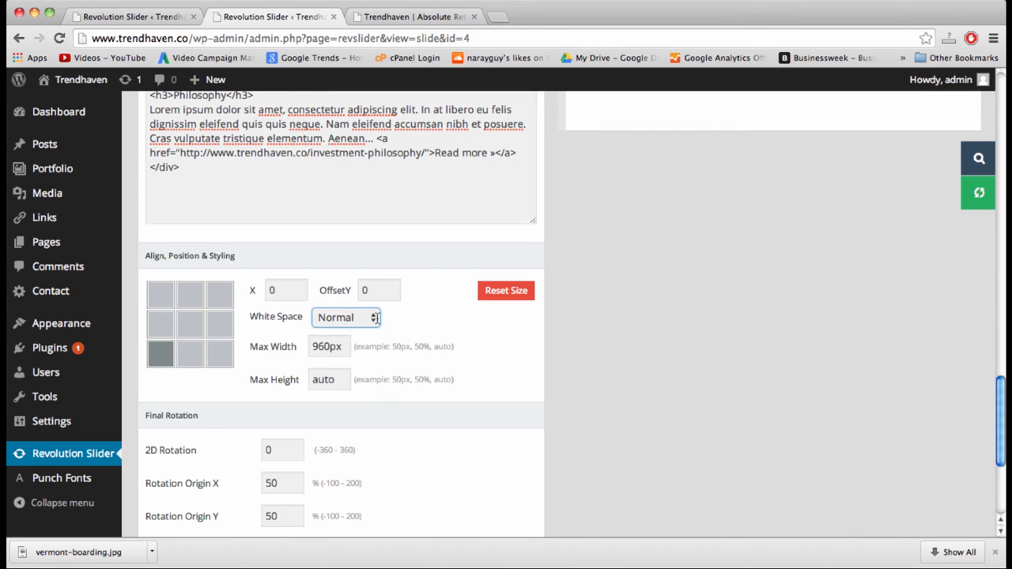
pyautogui.click(423, 24)
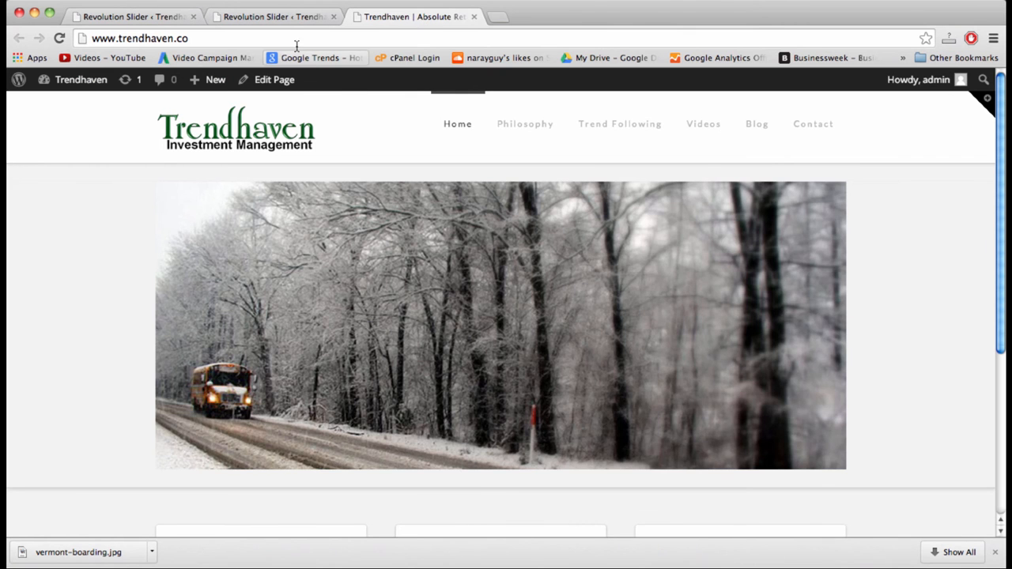
pyautogui.click(299, 13)
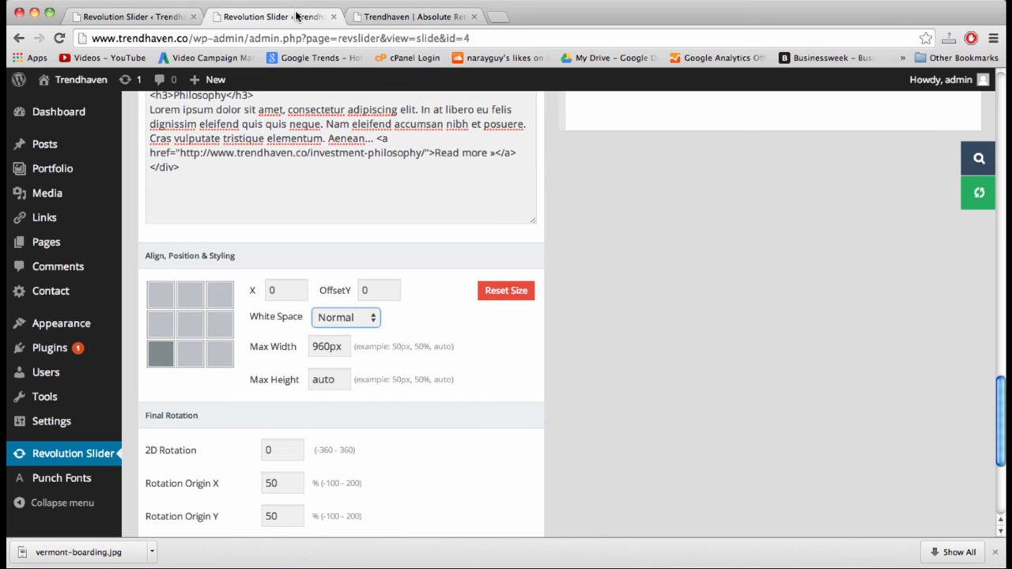
# Open the Layer Animation settings and compare the layer's start and end transitions with the caption movement on the live homepage
pyautogui.scroll(-3, 448, 362)
pyautogui.scroll(-2, 447, 366)
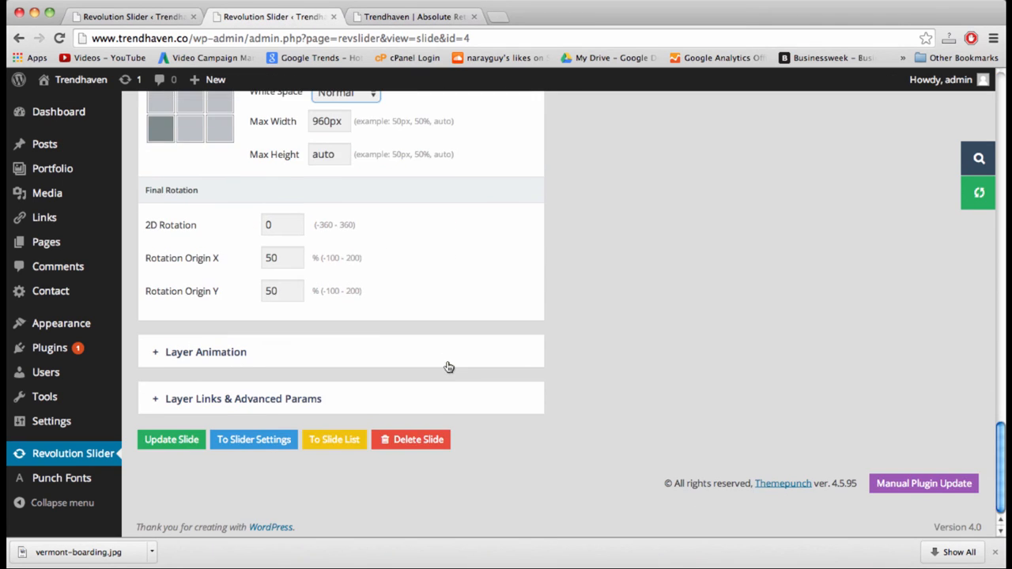
pyautogui.scroll(3, 324, 233)
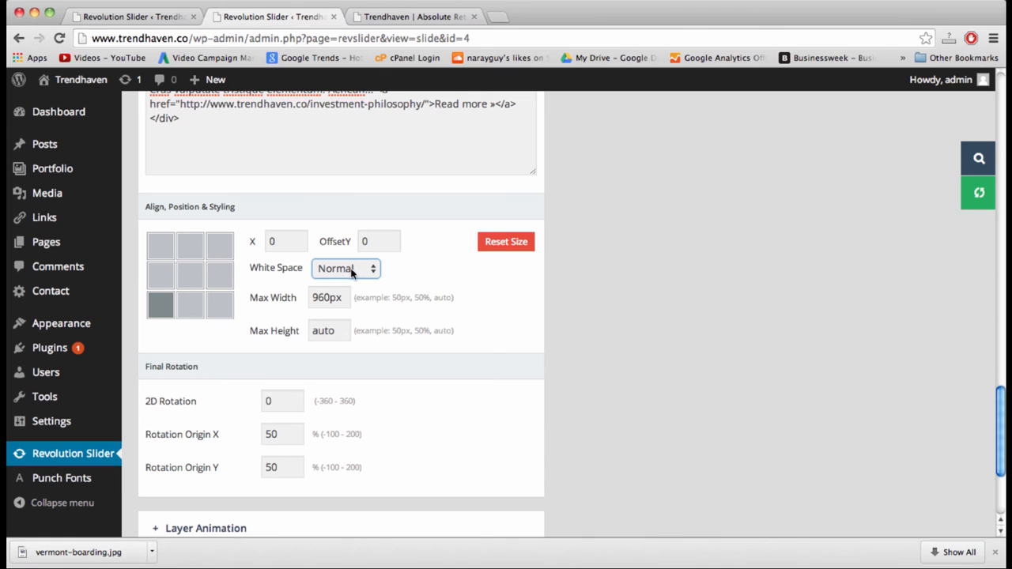
pyautogui.scroll(-4, 596, 329)
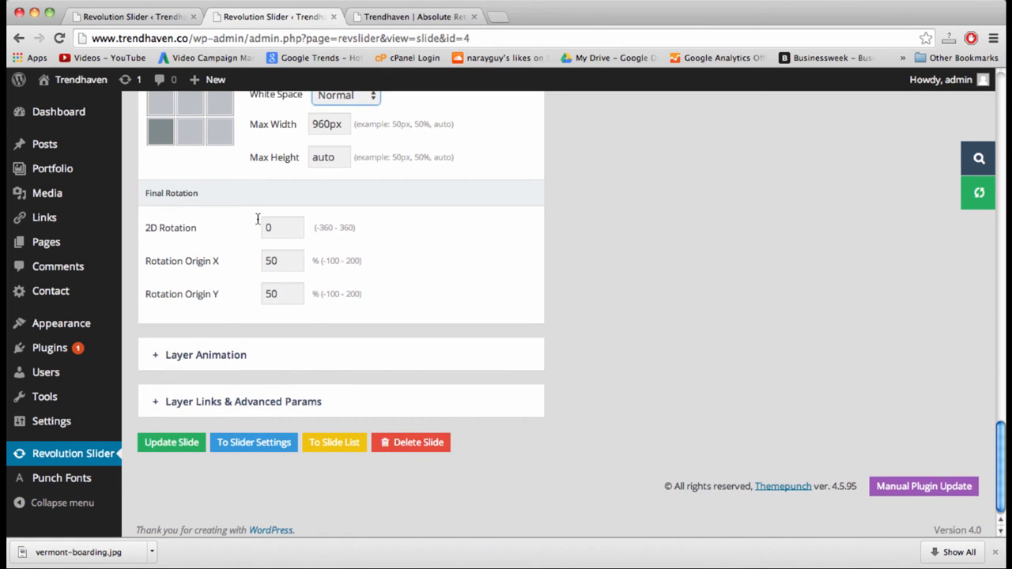
pyautogui.click(275, 364)
pyautogui.scroll(-5, 276, 364)
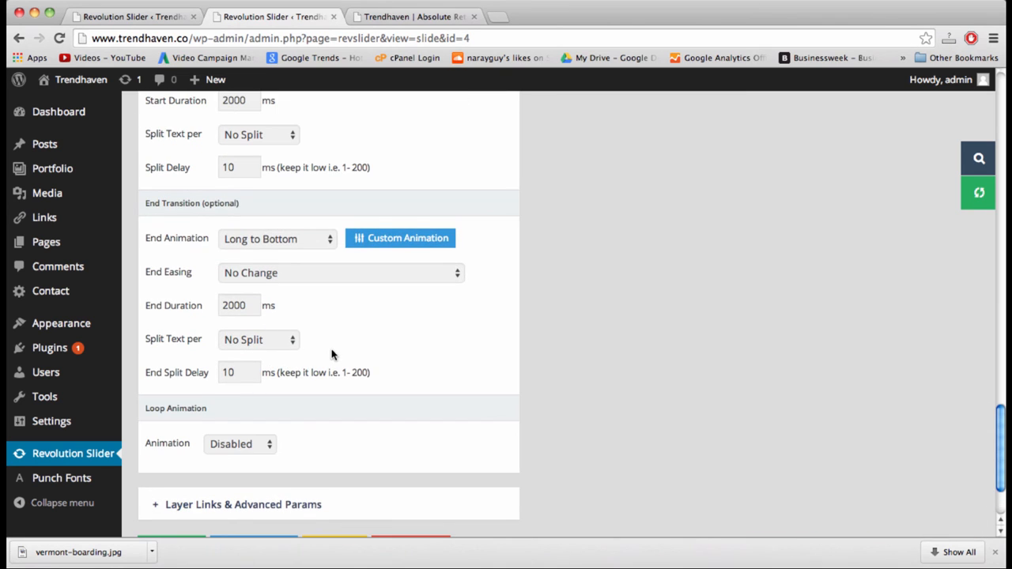
pyautogui.scroll(6, 332, 355)
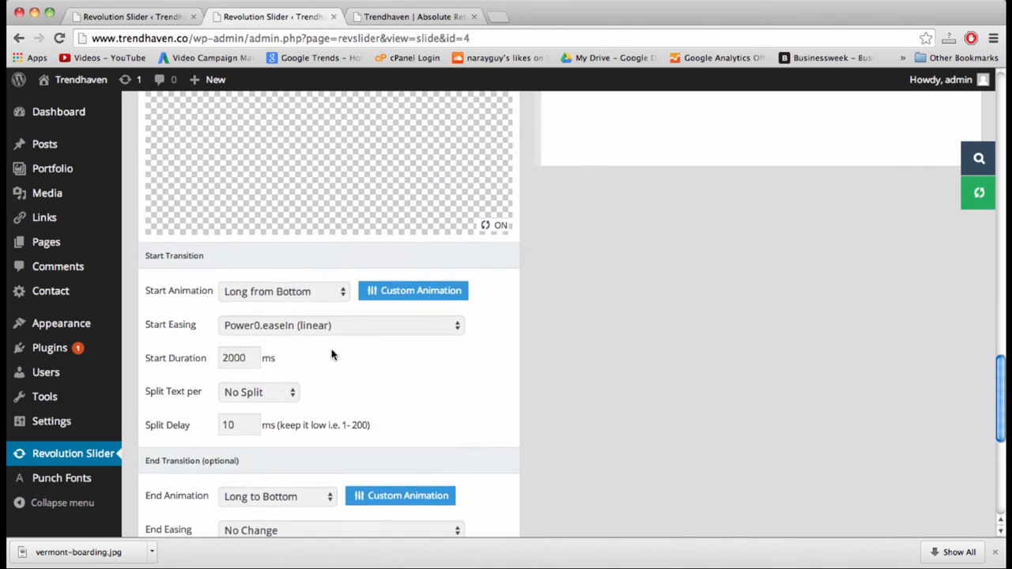
pyautogui.scroll(3, 332, 355)
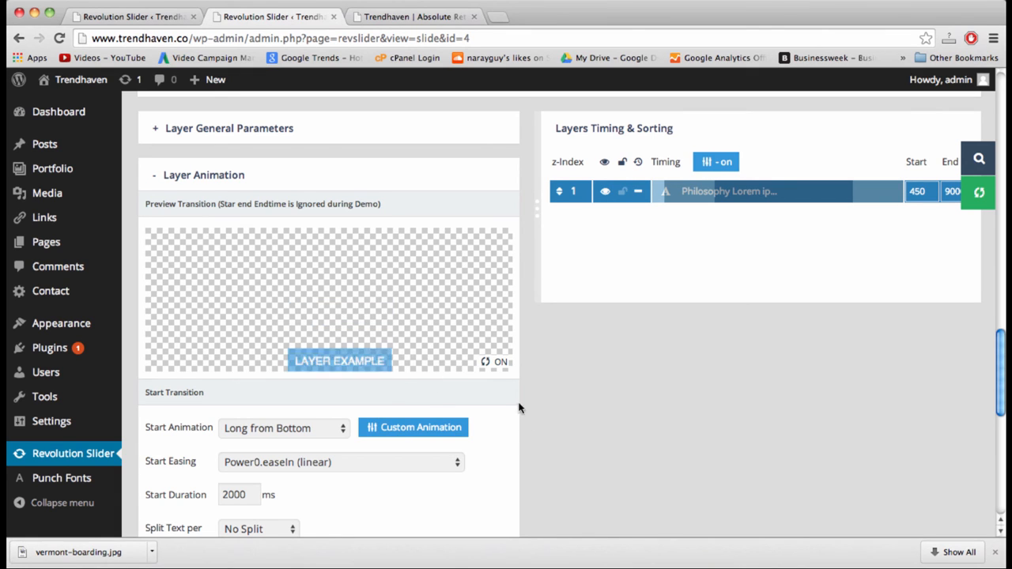
pyautogui.scroll(-2, 591, 439)
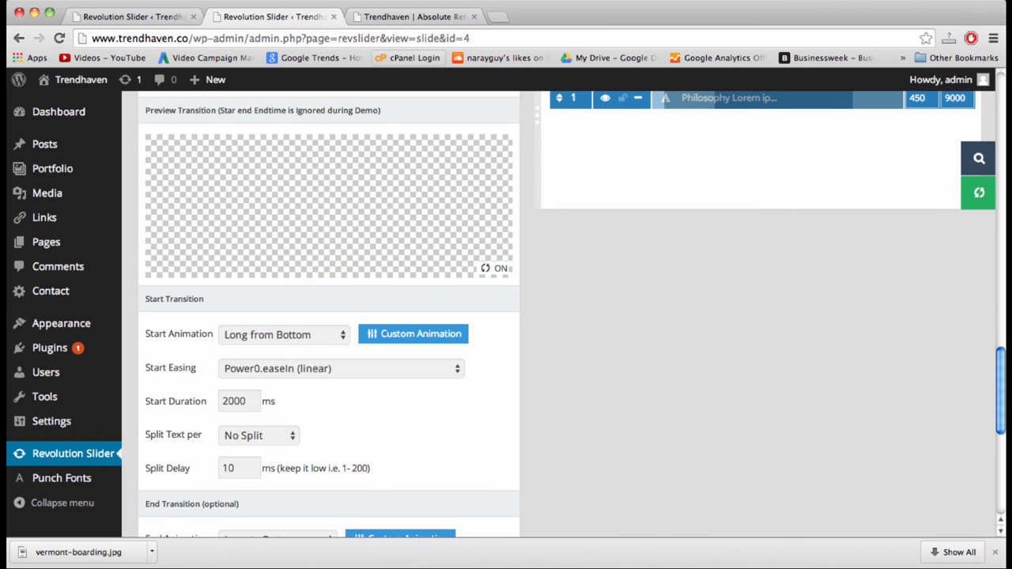
pyautogui.click(415, 17)
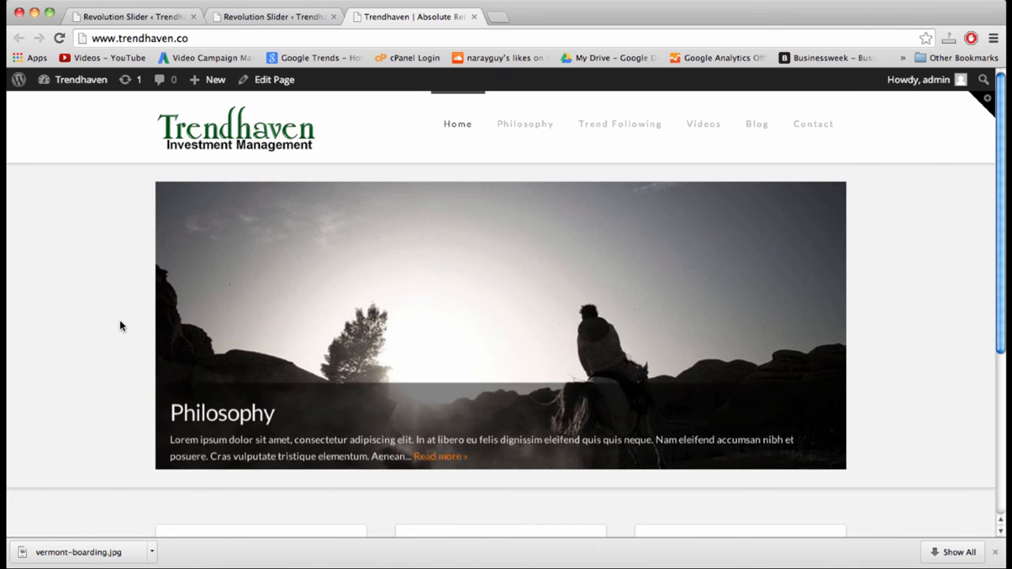
pyautogui.click(290, 16)
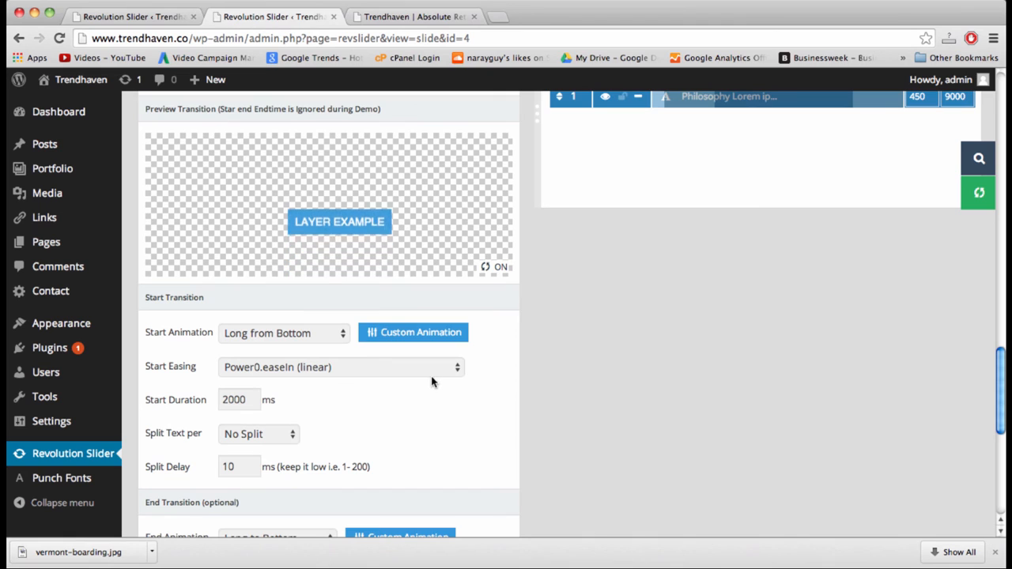
# Try the Short from Bottom start animation for the Philosophy layer, and set it back to Long from Bottom
pyautogui.click(319, 333)
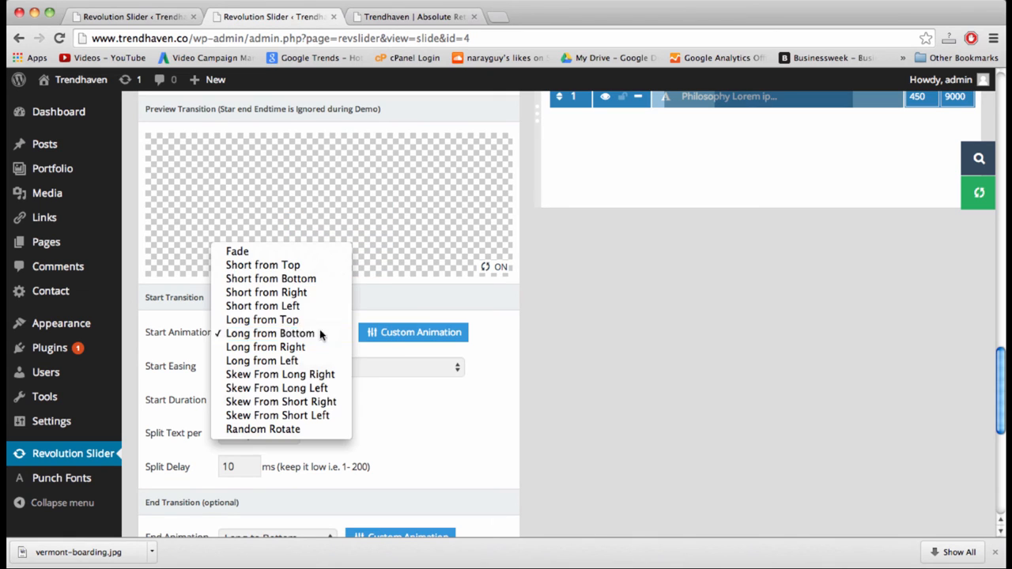
pyautogui.click(319, 333)
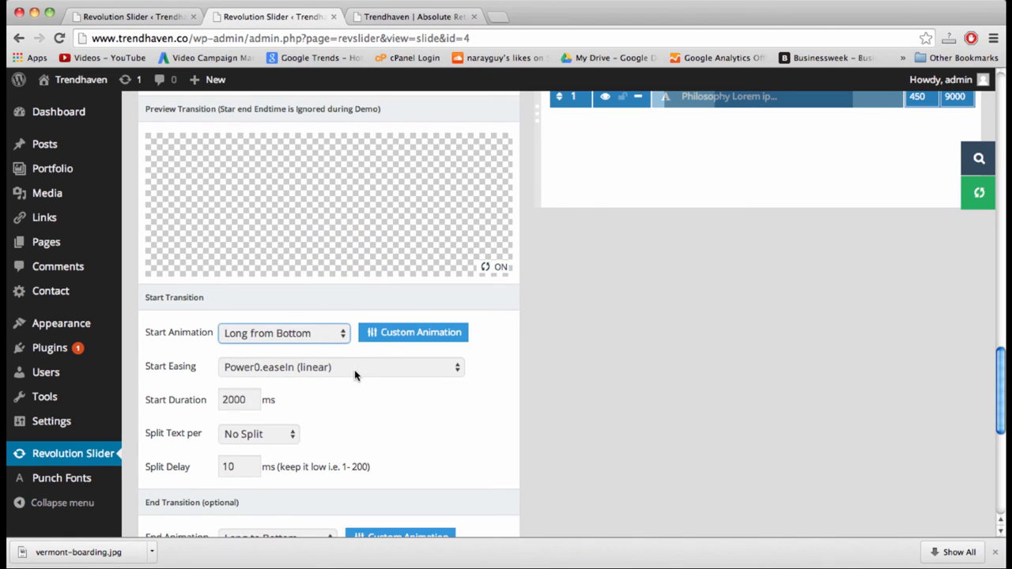
pyautogui.click(252, 336)
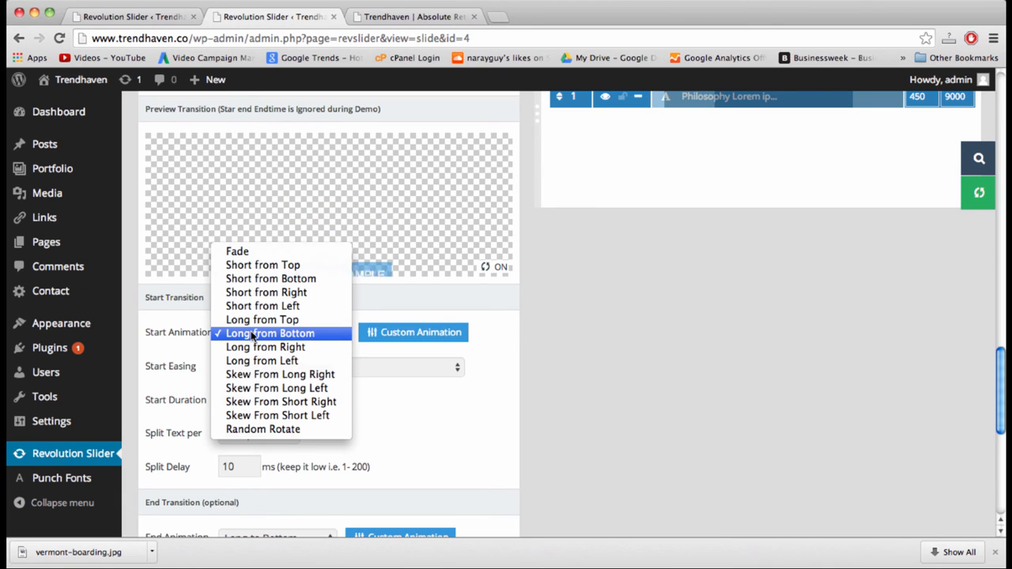
pyautogui.click(246, 279)
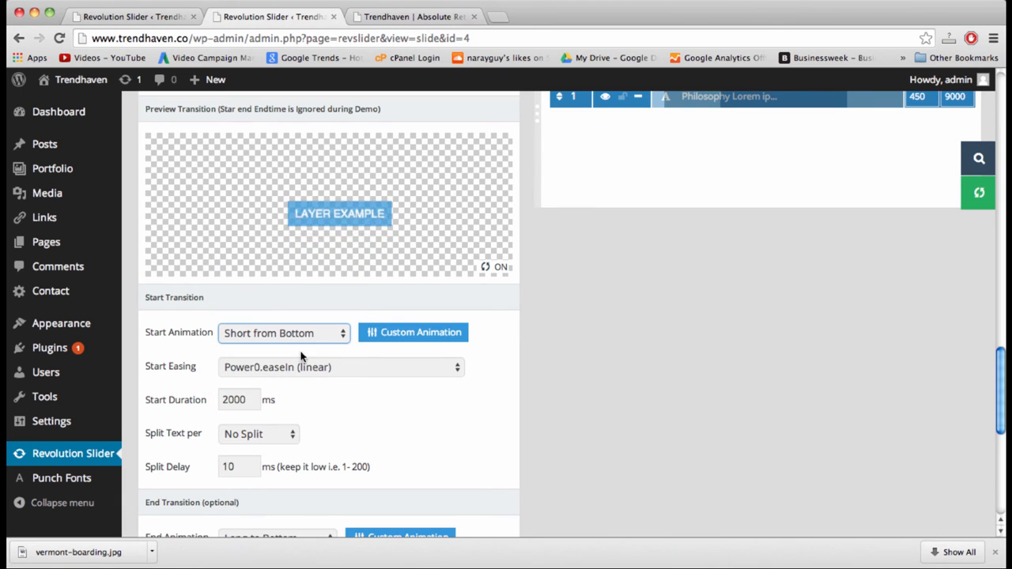
pyautogui.click(326, 338)
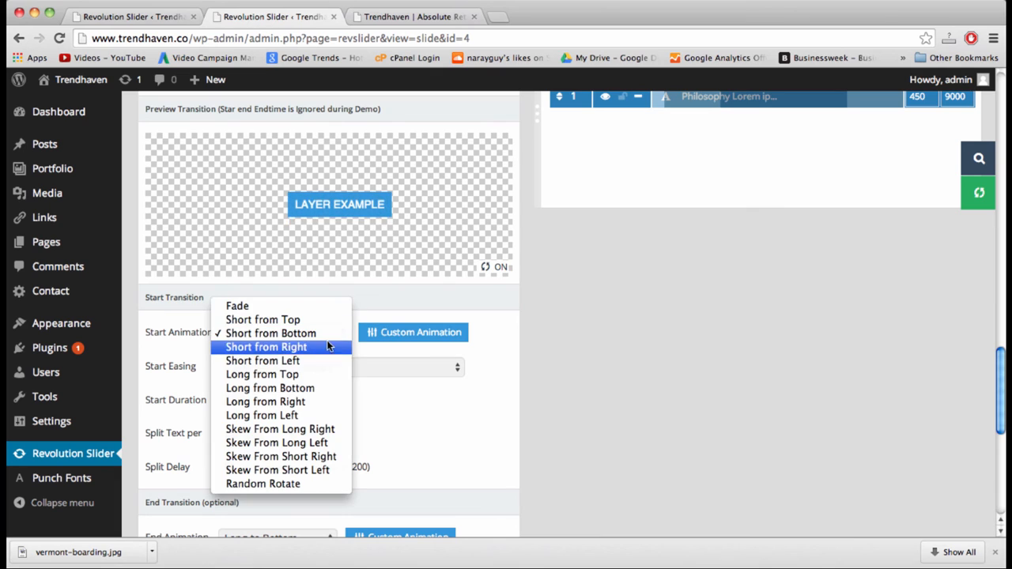
pyautogui.click(320, 390)
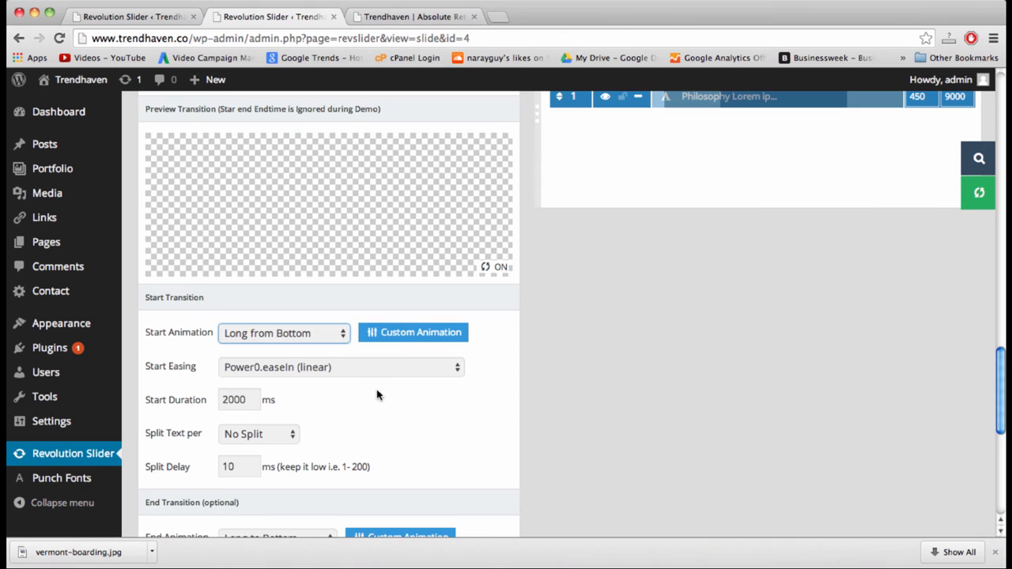
# Review the layer's Start Duration value and the End Transition settings below it
pyautogui.doubleClick(242, 400)
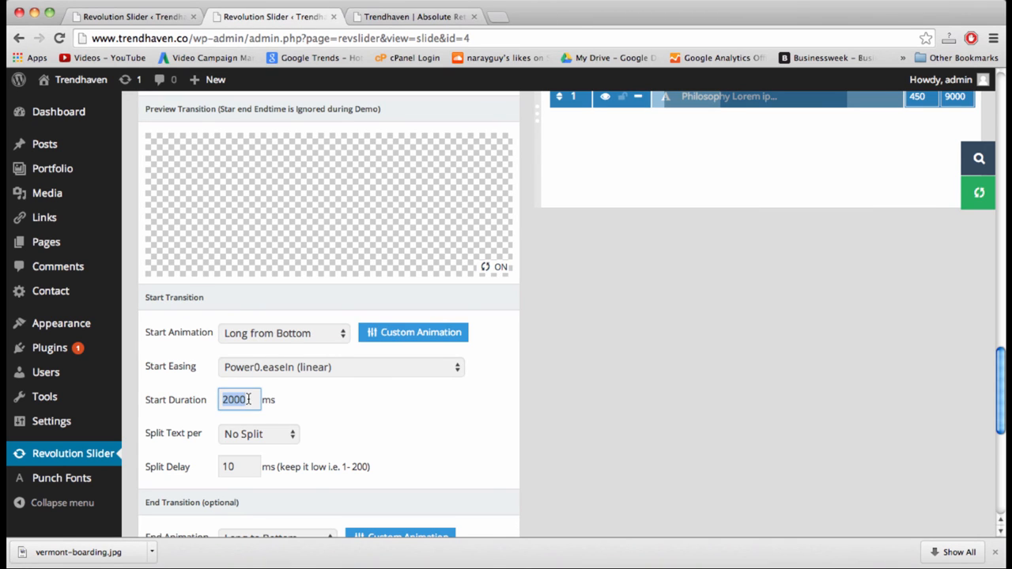
pyautogui.click(248, 399)
pyautogui.scroll(-1, 451, 438)
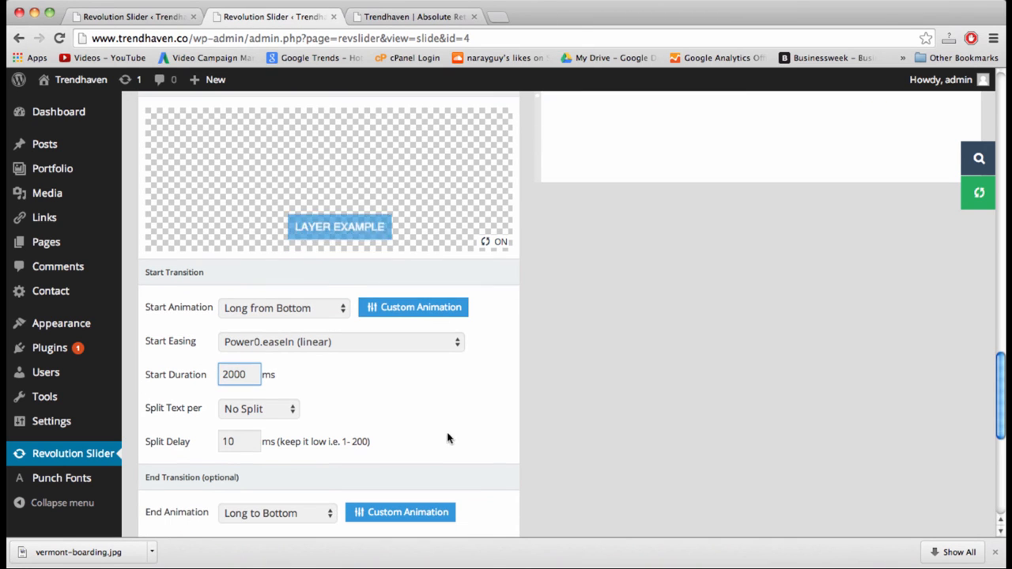
pyautogui.doubleClick(225, 375)
pyautogui.click(229, 375)
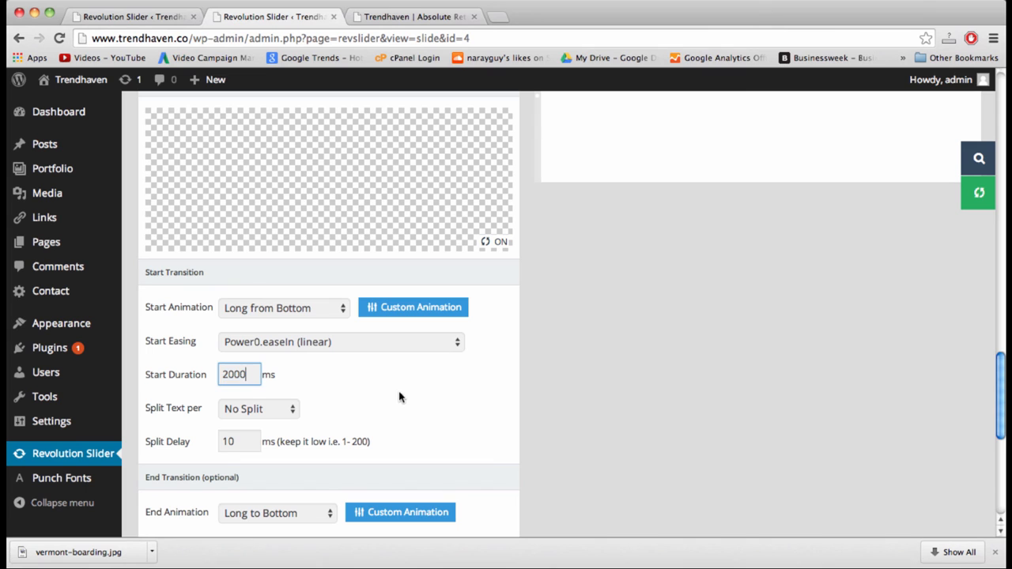
pyautogui.click(492, 419)
pyautogui.scroll(-3, 490, 419)
pyautogui.scroll(-1, 531, 292)
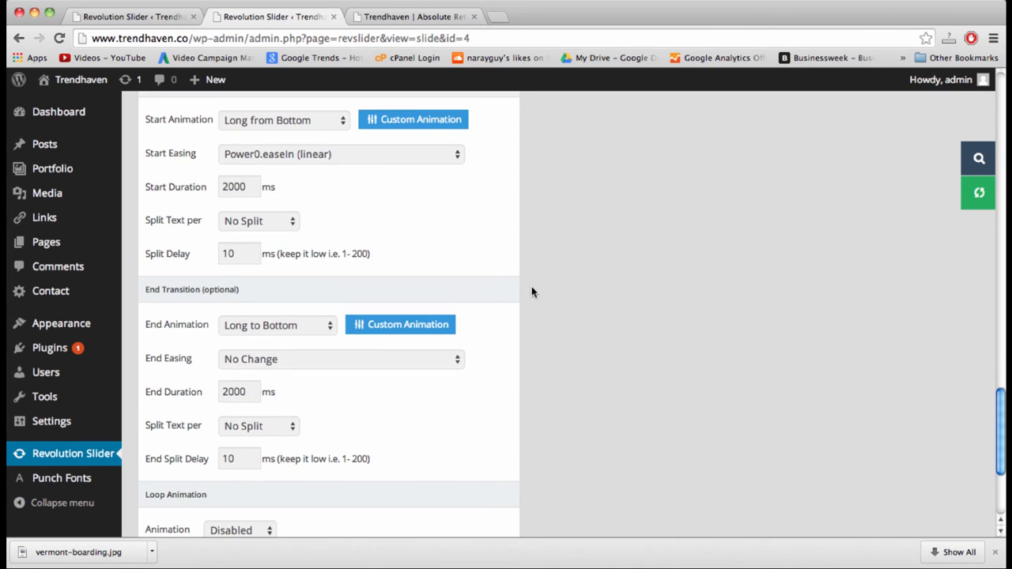
# Compare the Philosophy layer's start transition with its End Animation, End Easing and End Duration settings, and look over the Loop Animation section
pyautogui.scroll(3, 531, 292)
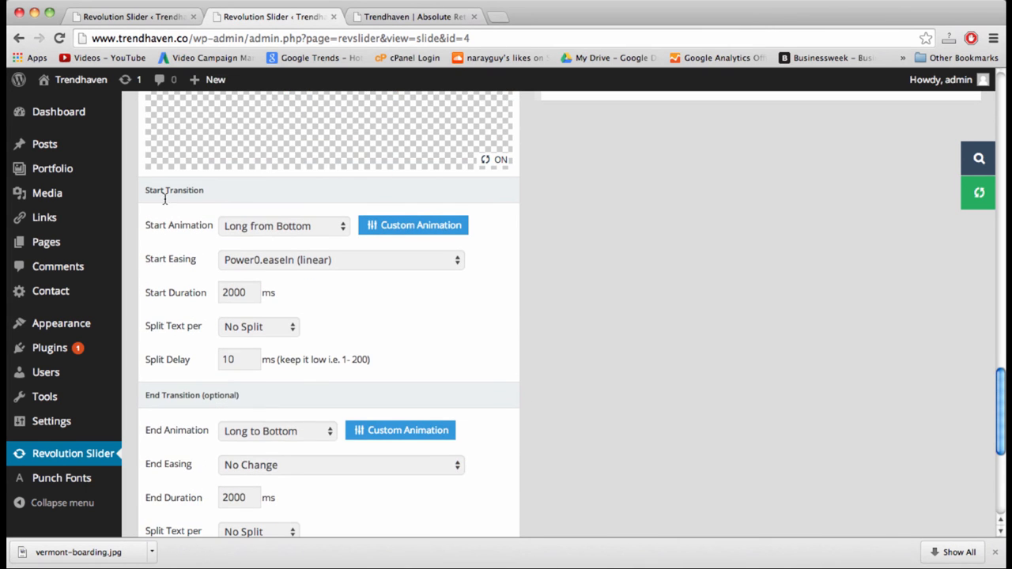
pyautogui.scroll(-2, 234, 392)
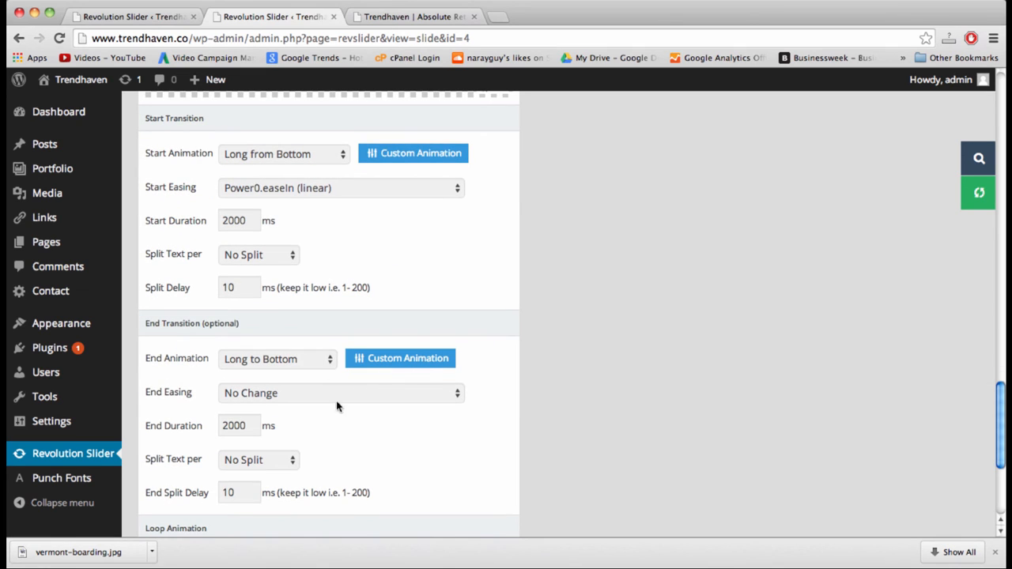
pyautogui.click(285, 369)
pyautogui.click(284, 369)
pyautogui.click(226, 425)
pyautogui.doubleClick(229, 428)
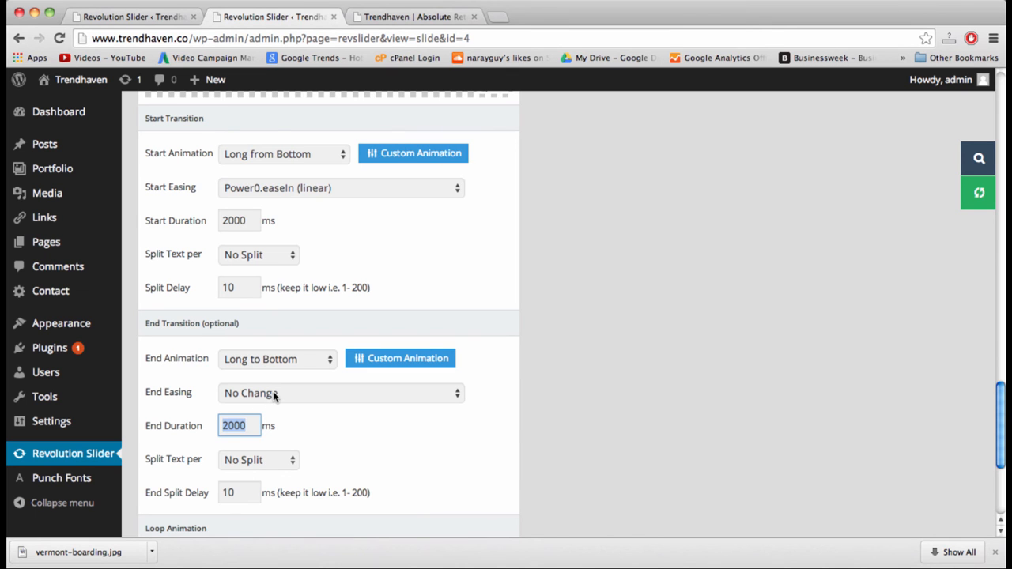
pyautogui.scroll(-5, 545, 427)
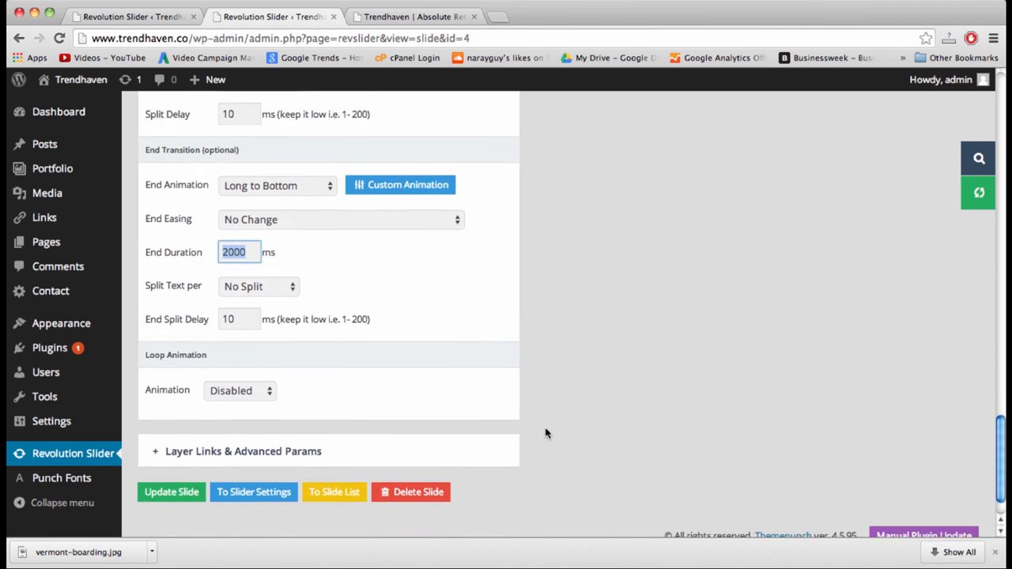
# Reopen the Philosophy layer's general parameters and review its HTML content and its align, position and styling settings
pyautogui.scroll(15, 544, 428)
pyautogui.scroll(-20, 544, 433)
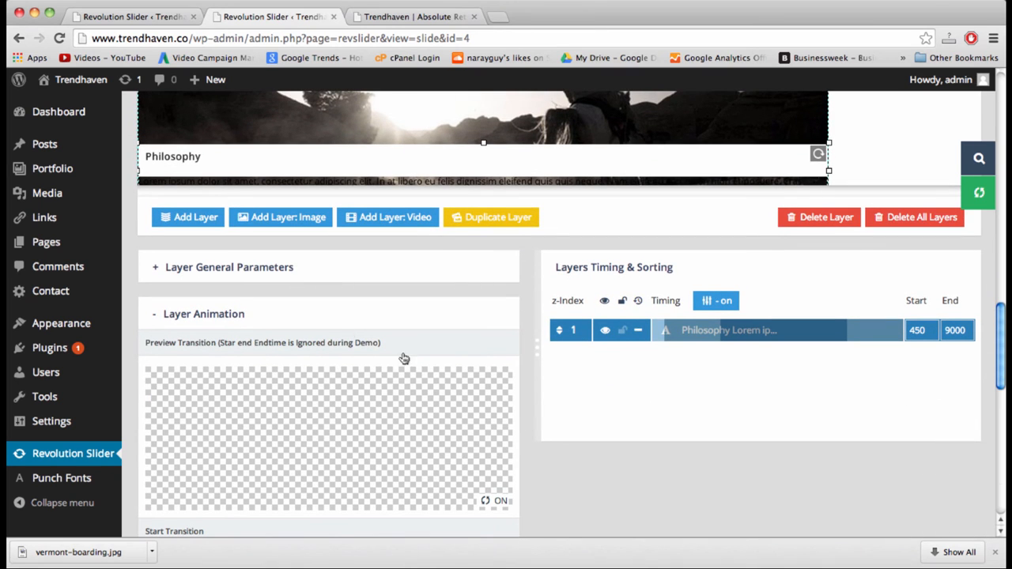
pyautogui.click(225, 278)
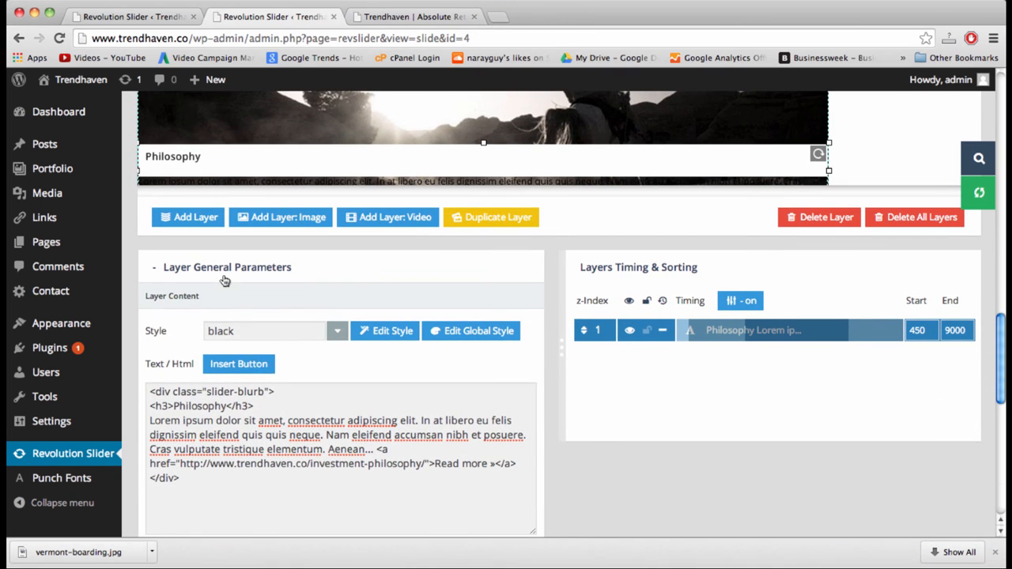
pyautogui.click(222, 483)
pyautogui.scroll(-8, 278, 487)
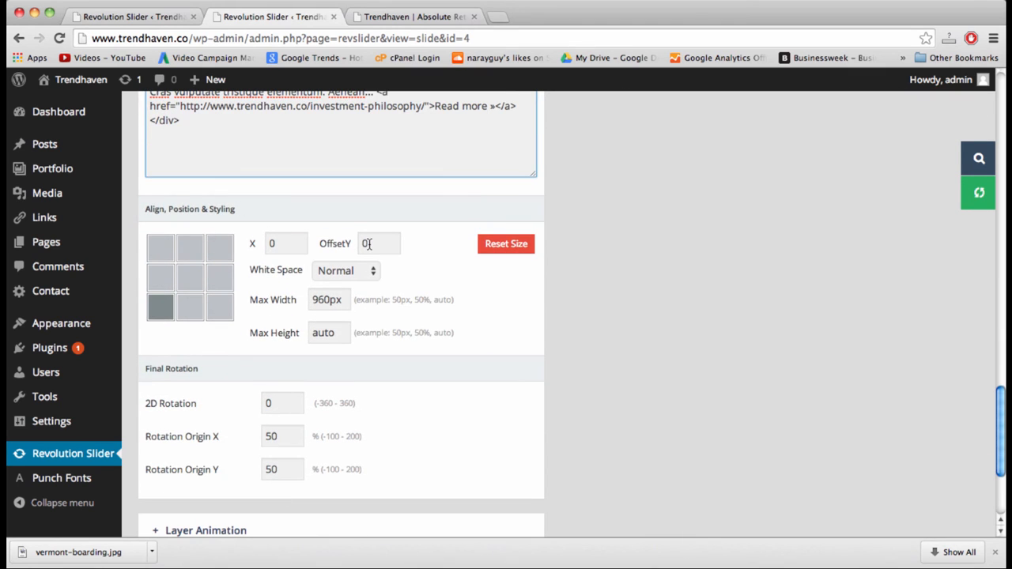
# Expand the Layer Animation section for another look at its transitions, and collapse it again
pyautogui.scroll(-5, 400, 276)
pyautogui.click(357, 340)
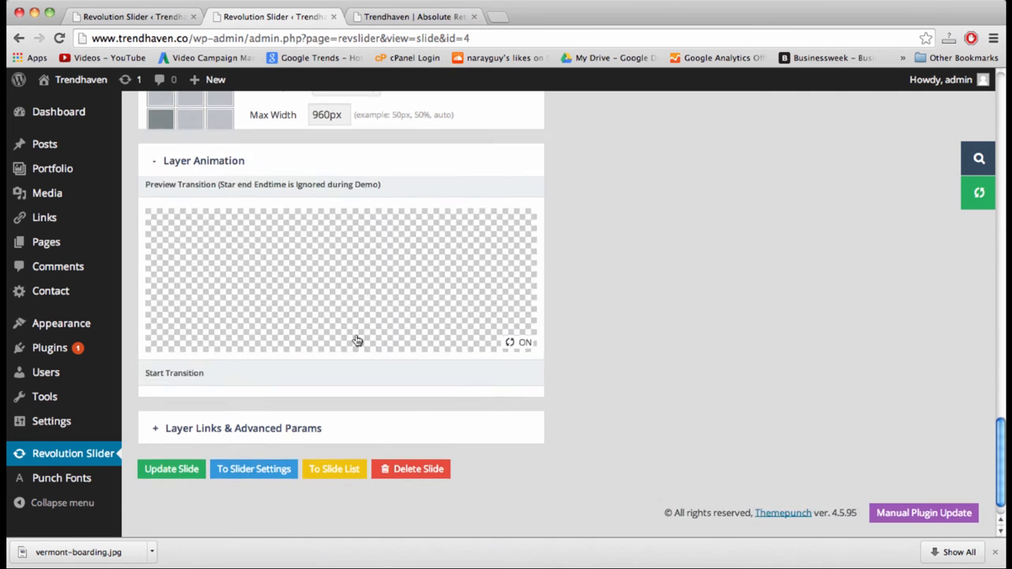
pyautogui.scroll(-5, 357, 341)
pyautogui.scroll(4, 384, 200)
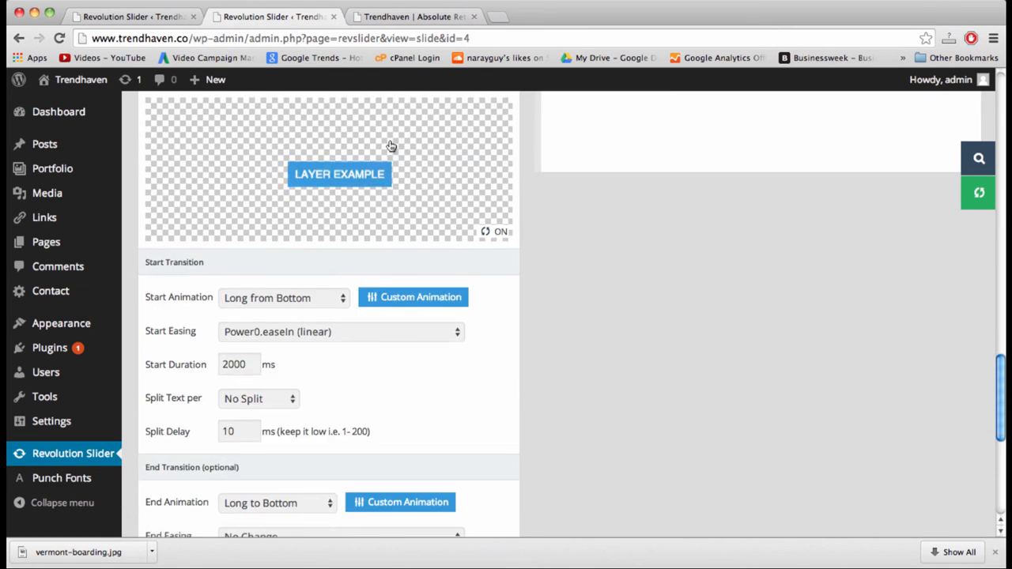
pyautogui.scroll(2, 390, 146)
pyautogui.click(387, 185)
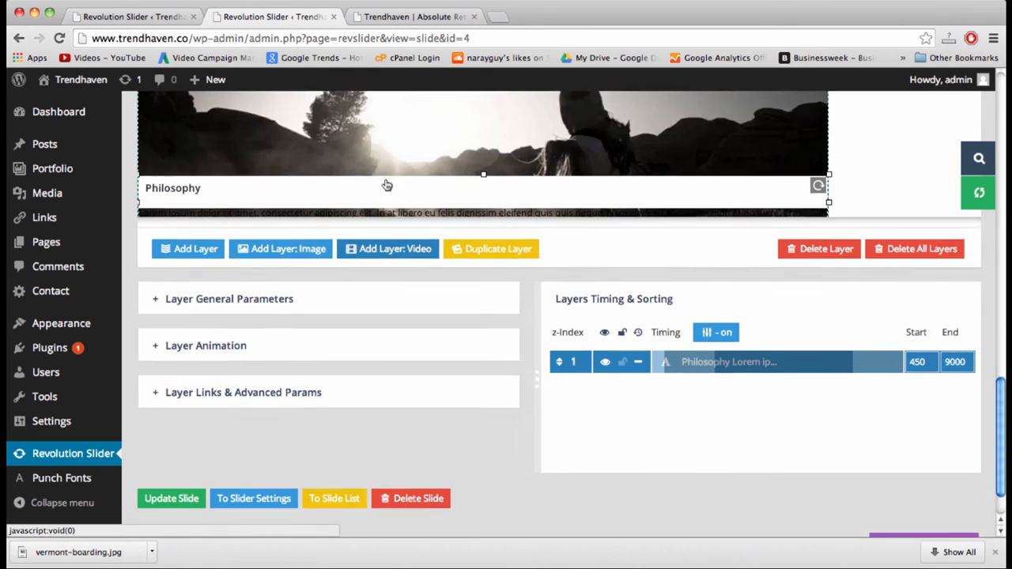
pyautogui.scroll(4, 387, 185)
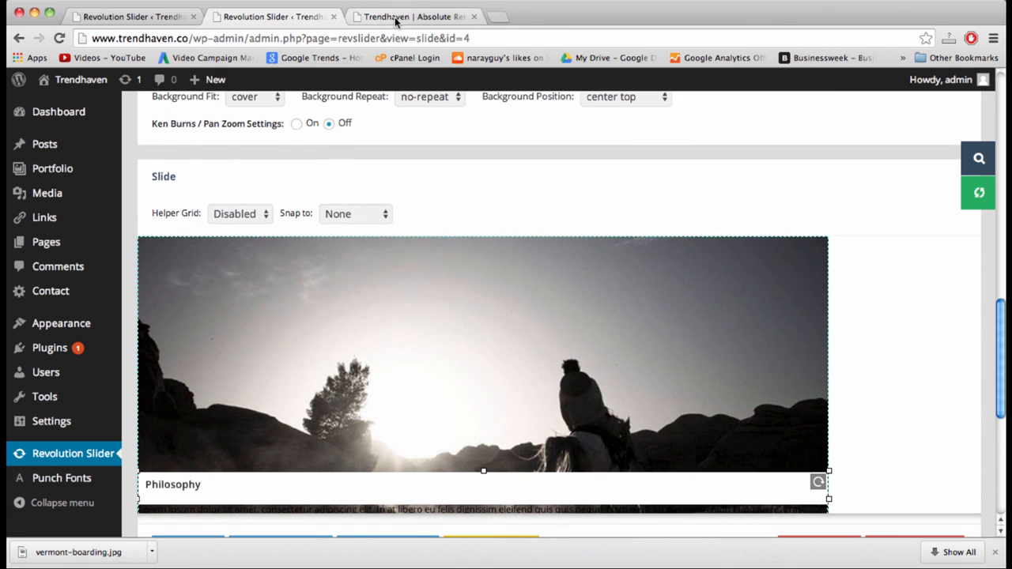
# Switch to the live homepage and examine the Trend Following caption text on the slider
pyautogui.click(395, 17)
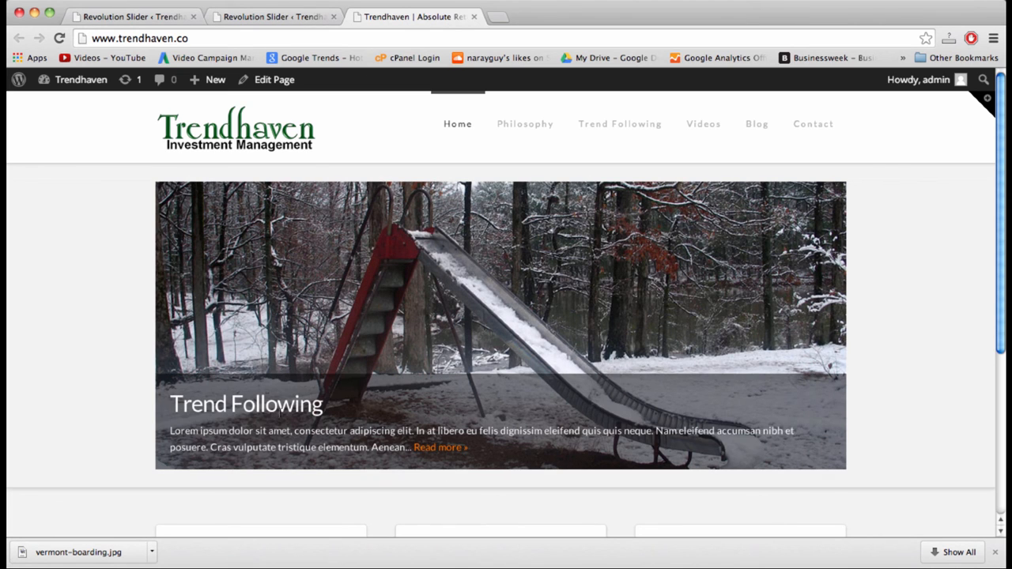
pyautogui.doubleClick(264, 405)
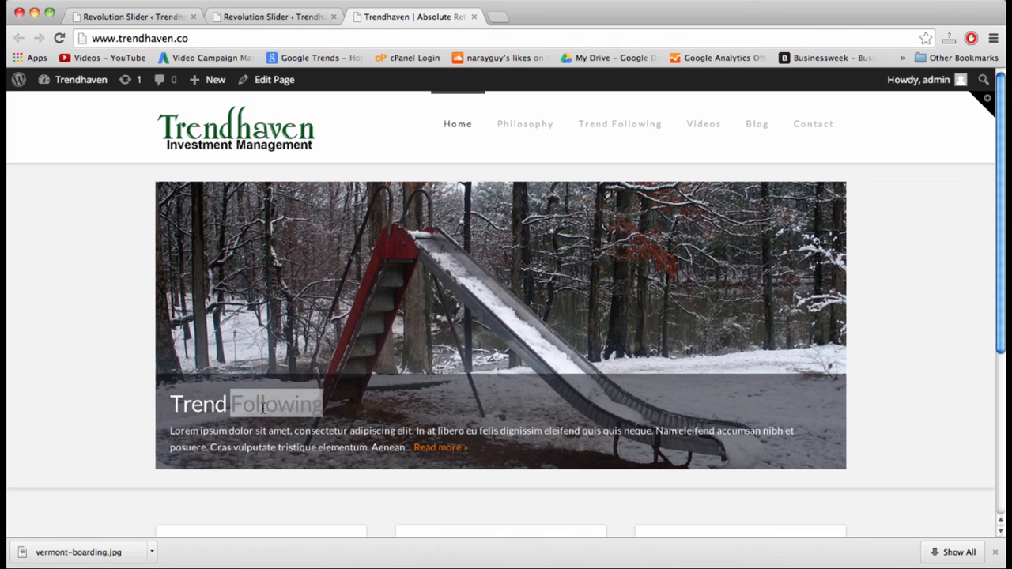
pyautogui.click(212, 417)
pyautogui.doubleClick(210, 412)
pyautogui.doubleClick(248, 405)
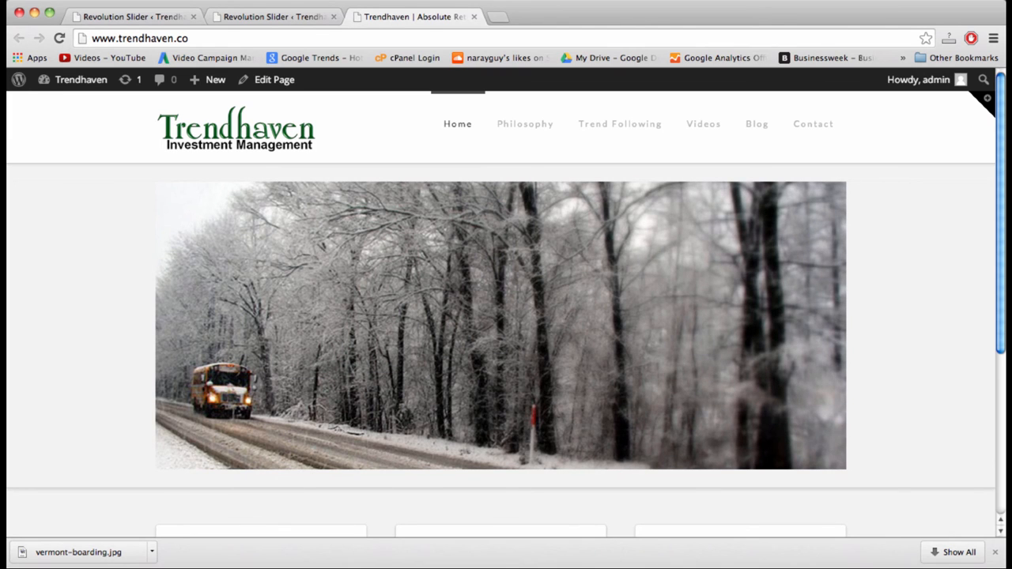
# Return to the slide editor, inspect the Philosophy layer's slider-blurb HTML, and collapse the general parameters
pyautogui.click(305, 19)
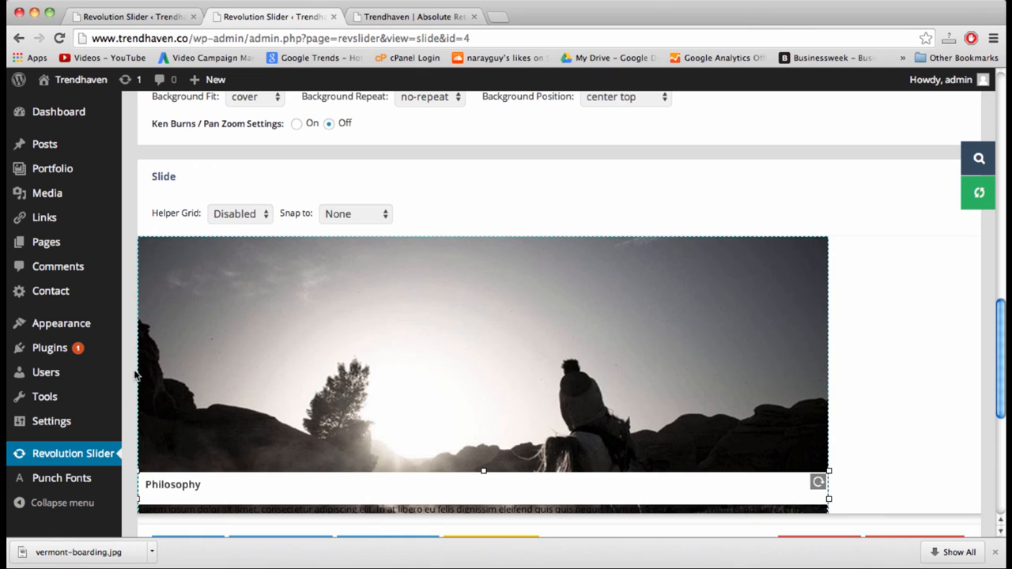
pyautogui.scroll(-5, 136, 376)
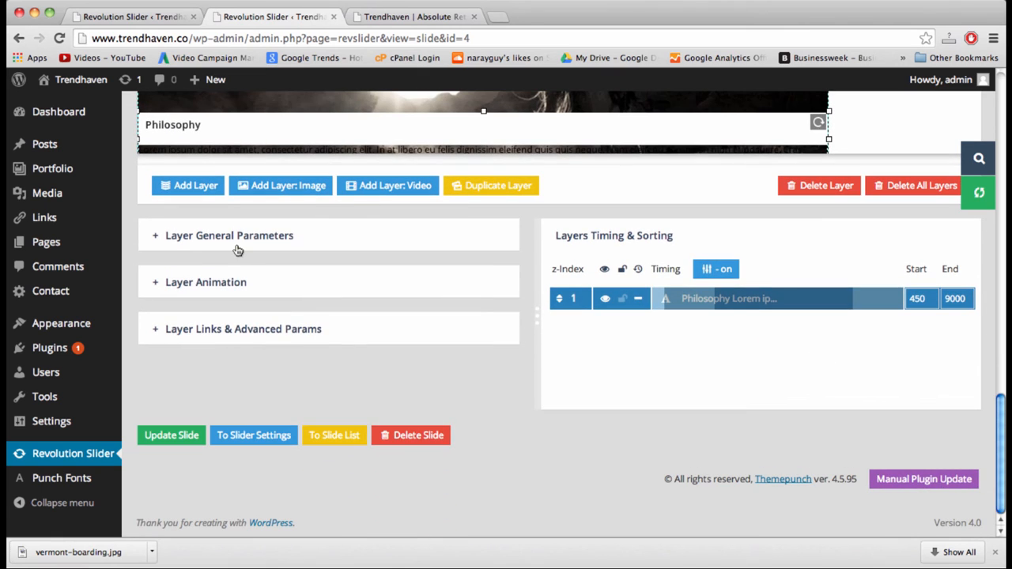
pyautogui.click(237, 251)
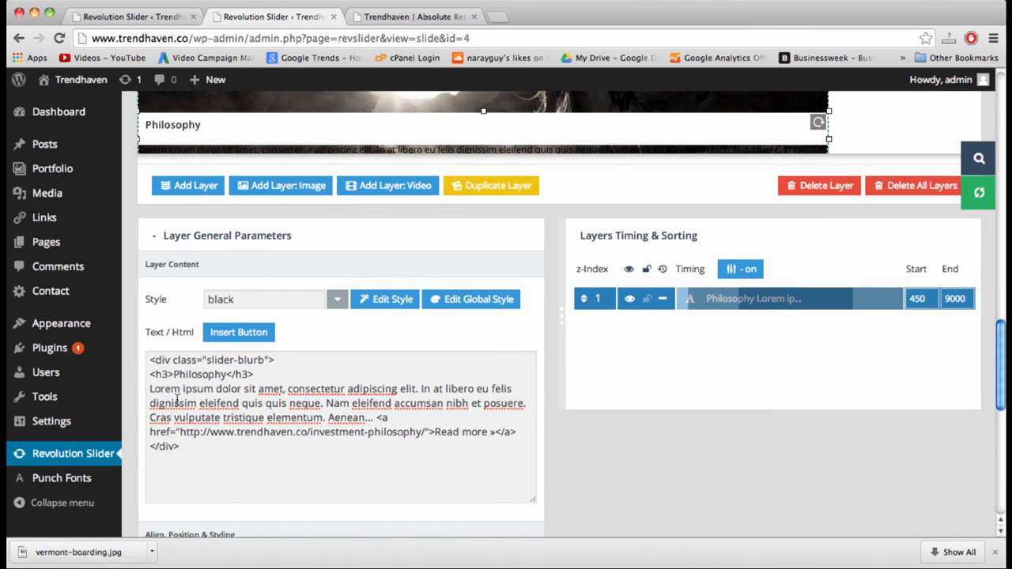
pyautogui.click(265, 236)
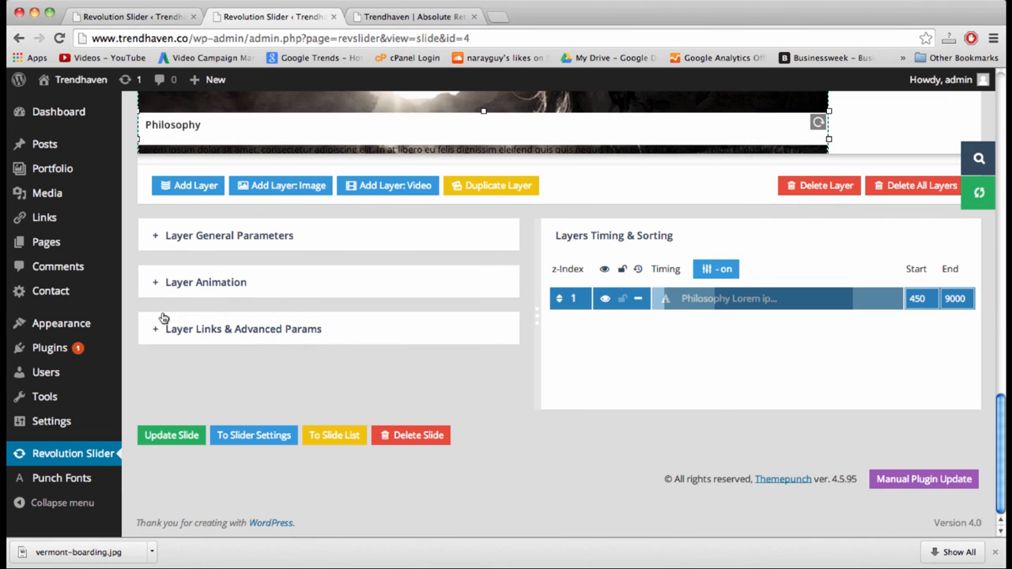
# Open the WordPress theme Customizer for the Trendhaven site and look through its list of sections
pyautogui.moveTo(84, 321)
pyautogui.click(156, 343)
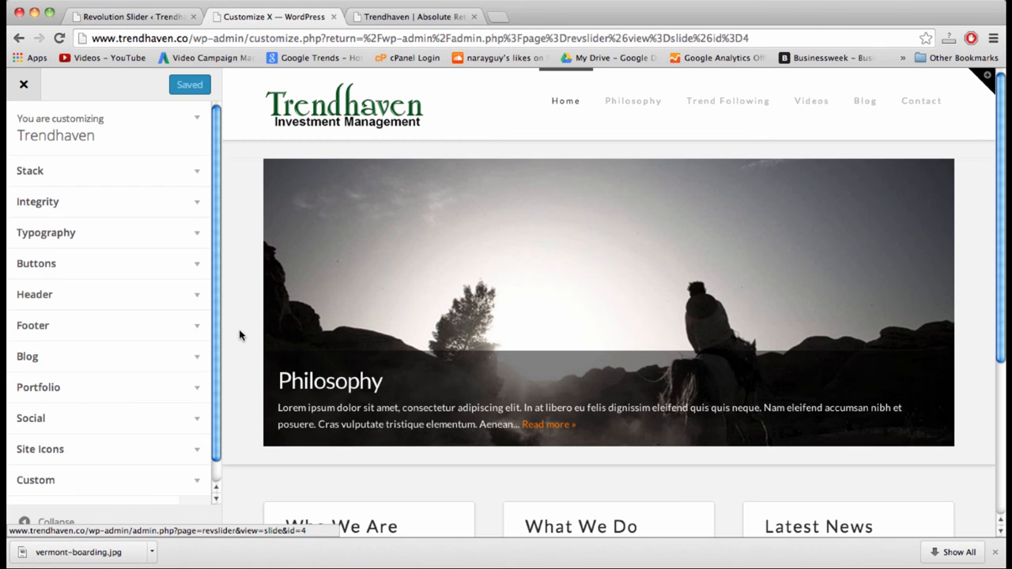
pyautogui.scroll(-3, 241, 334)
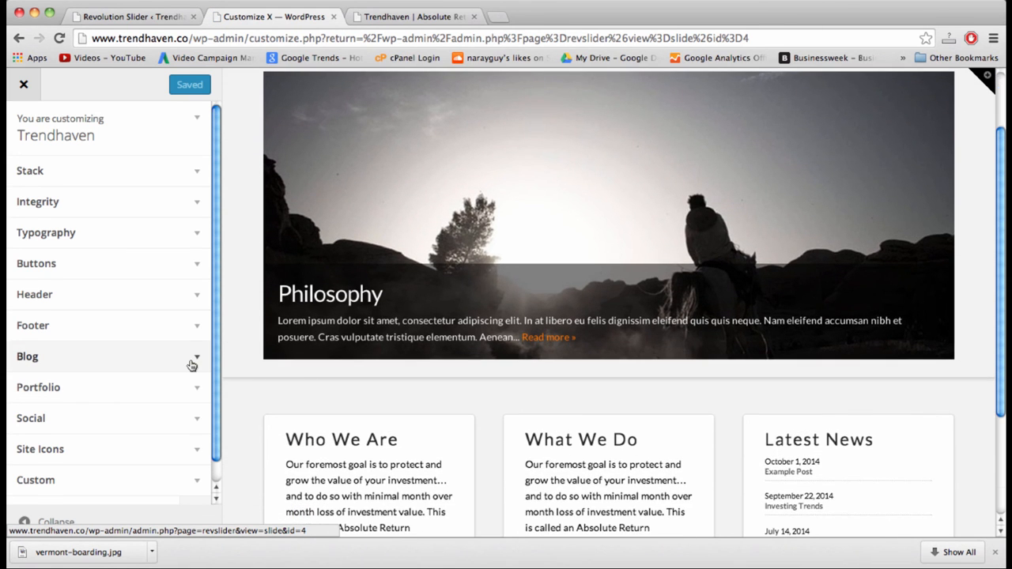
pyautogui.scroll(3, 241, 364)
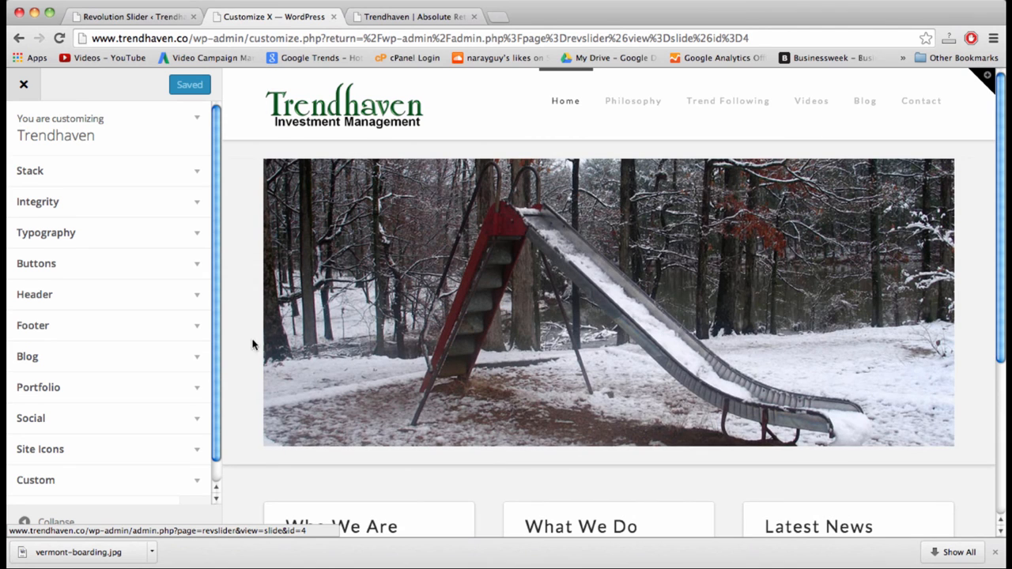
pyautogui.scroll(-1, 164, 365)
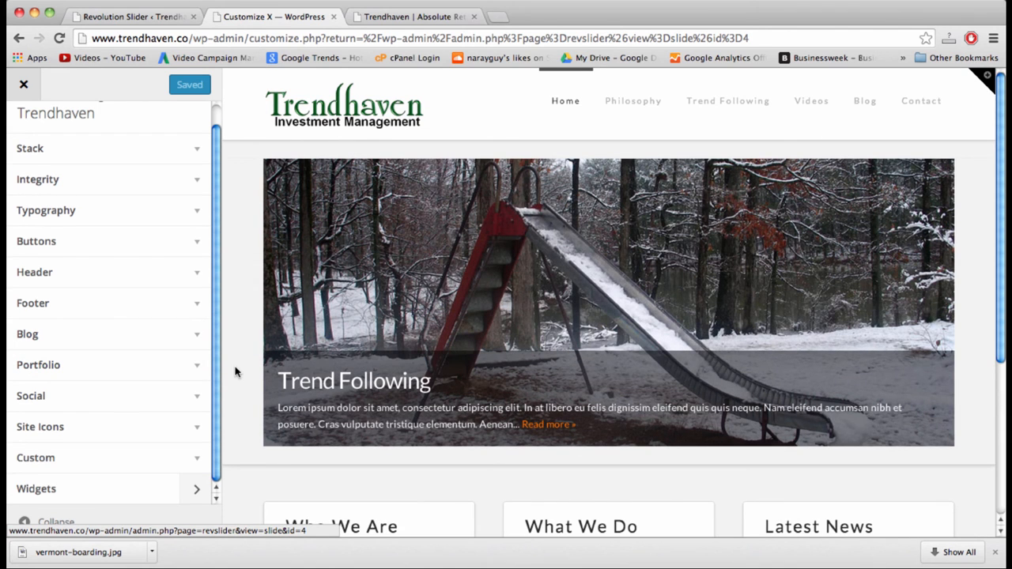
pyautogui.scroll(1, 167, 319)
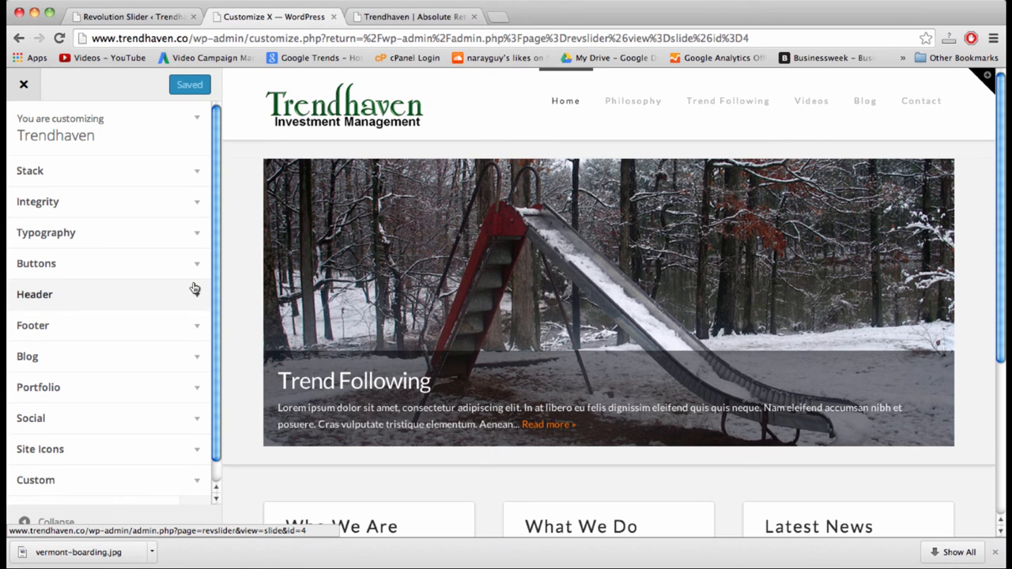
pyautogui.scroll(-1, 194, 288)
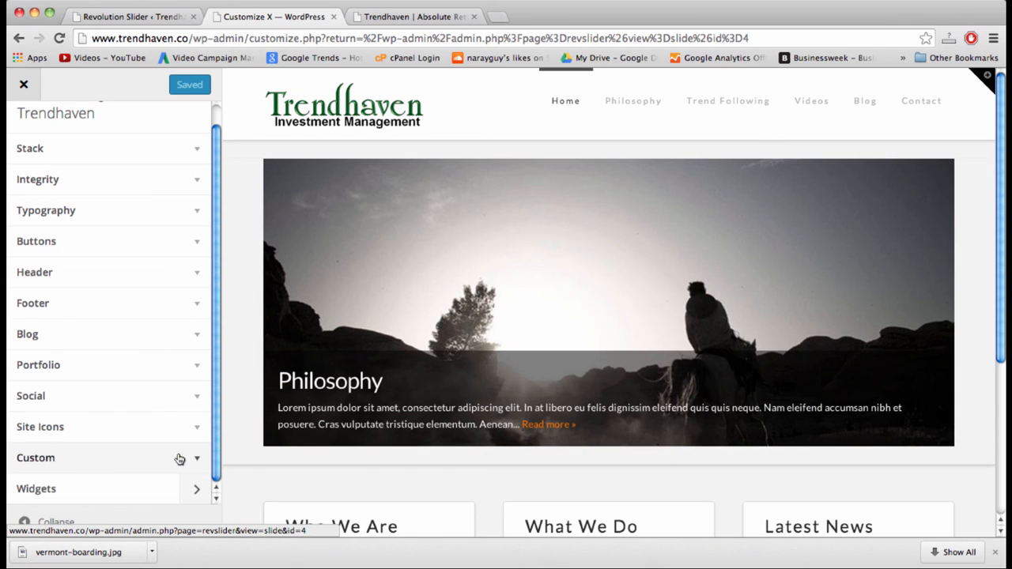
# Expand the Customizer's Custom section and enlarge the CSS box to show more of the code
pyautogui.click(179, 458)
pyautogui.scroll(-5, 175, 403)
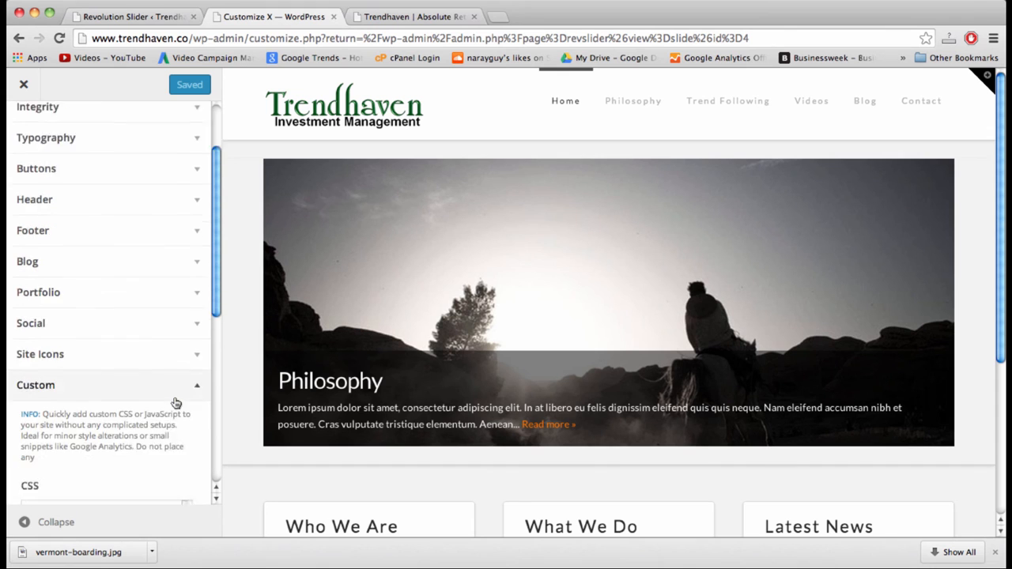
pyautogui.scroll(-3, 175, 401)
pyautogui.scroll(-4, 200, 410)
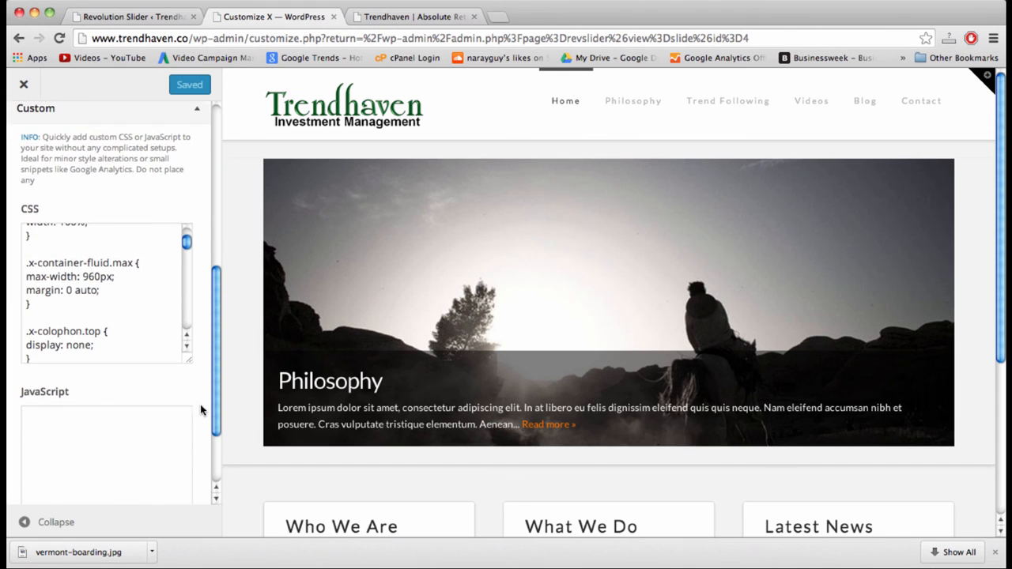
pyautogui.scroll(5, 117, 345)
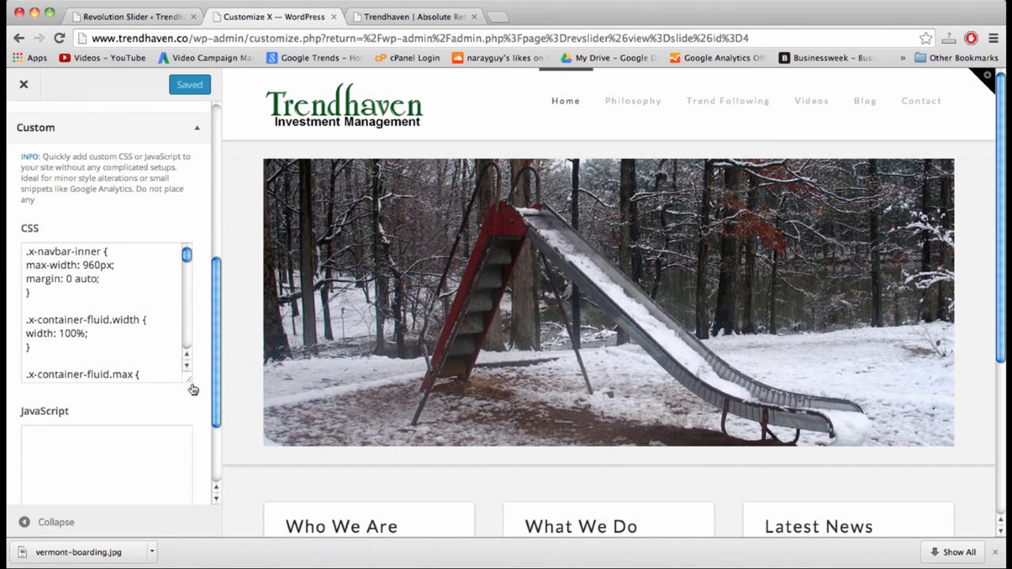
pyautogui.moveTo(191, 388); pyautogui.dragTo(189, 492)
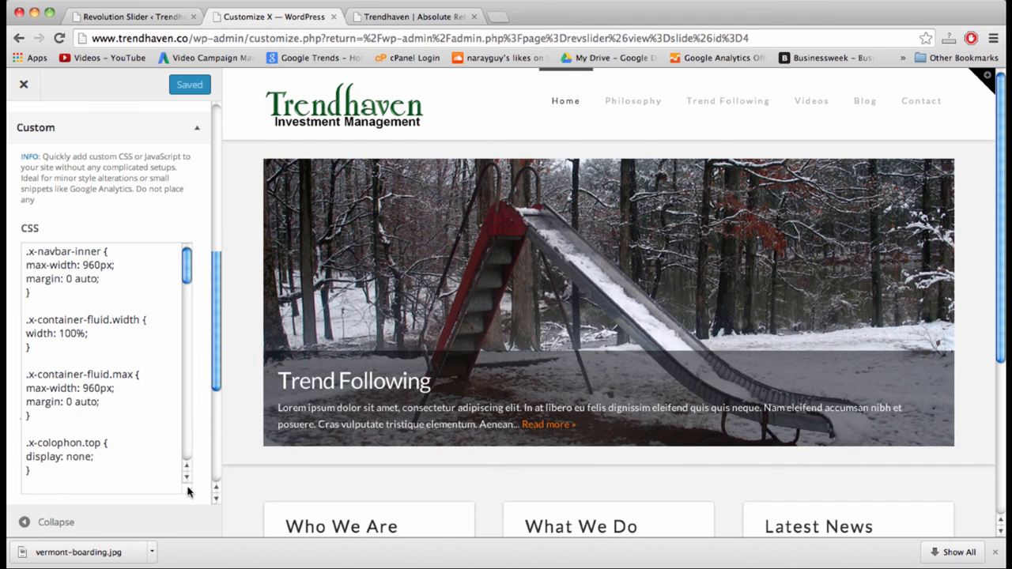
# Look through the custom CSS code to find the .slider-blurb rule that styles the slider captions
pyautogui.scroll(-4, 199, 422)
pyautogui.scroll(-2, 106, 224)
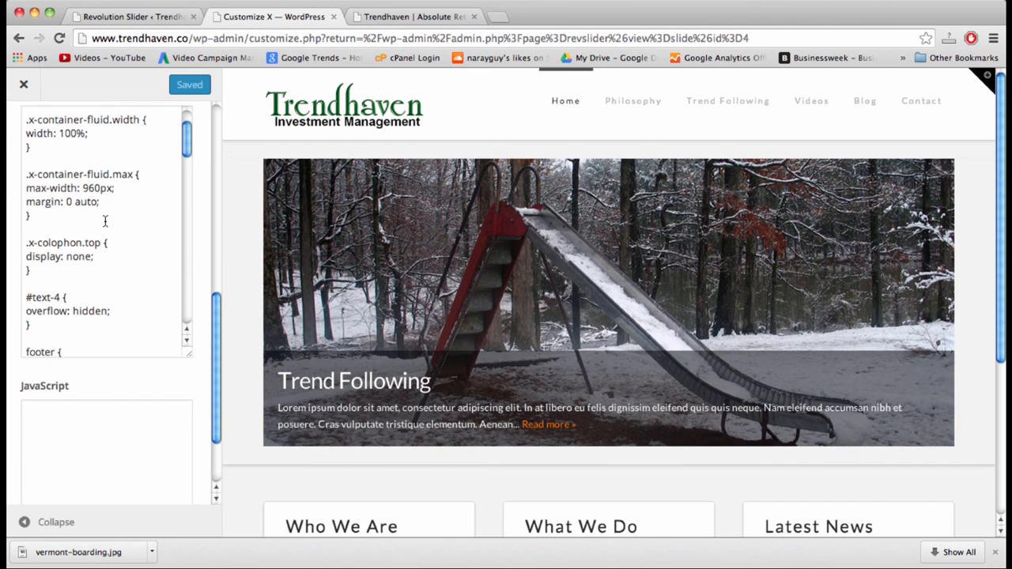
pyautogui.scroll(-2, 119, 226)
pyautogui.scroll(2, 199, 280)
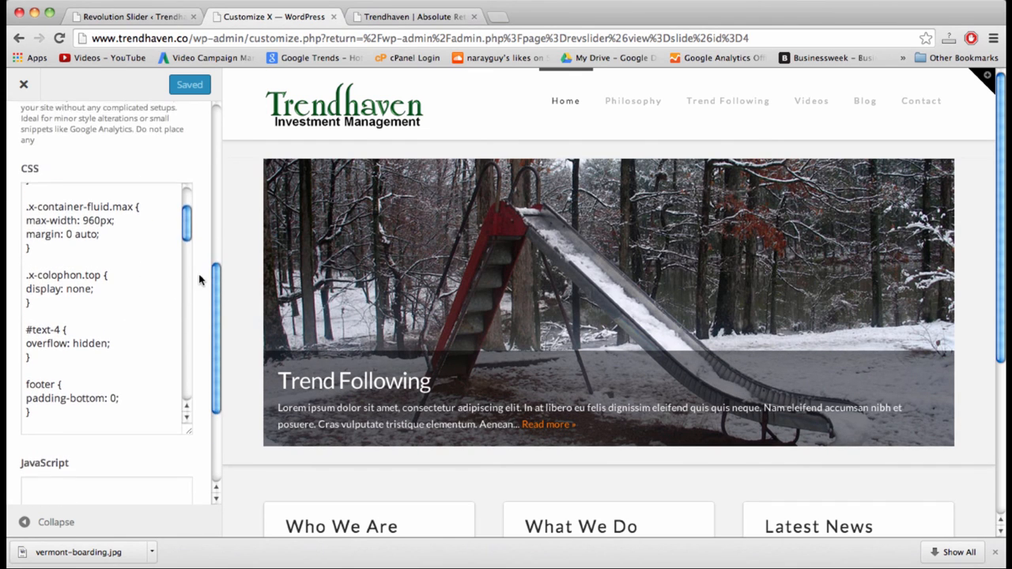
pyautogui.click(119, 282)
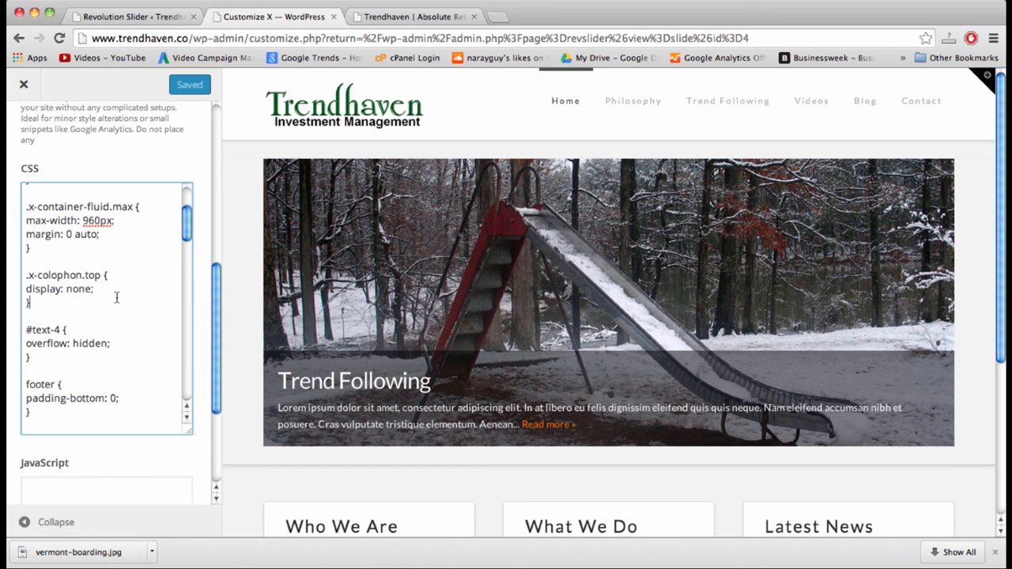
pyautogui.click(121, 343)
pyautogui.click(121, 366)
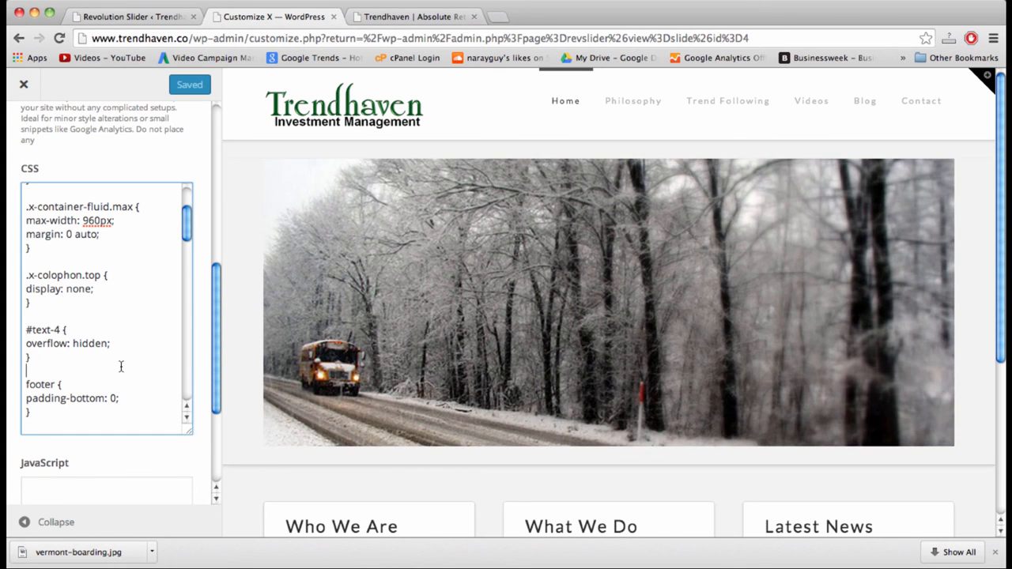
pyautogui.scroll(-3, 129, 344)
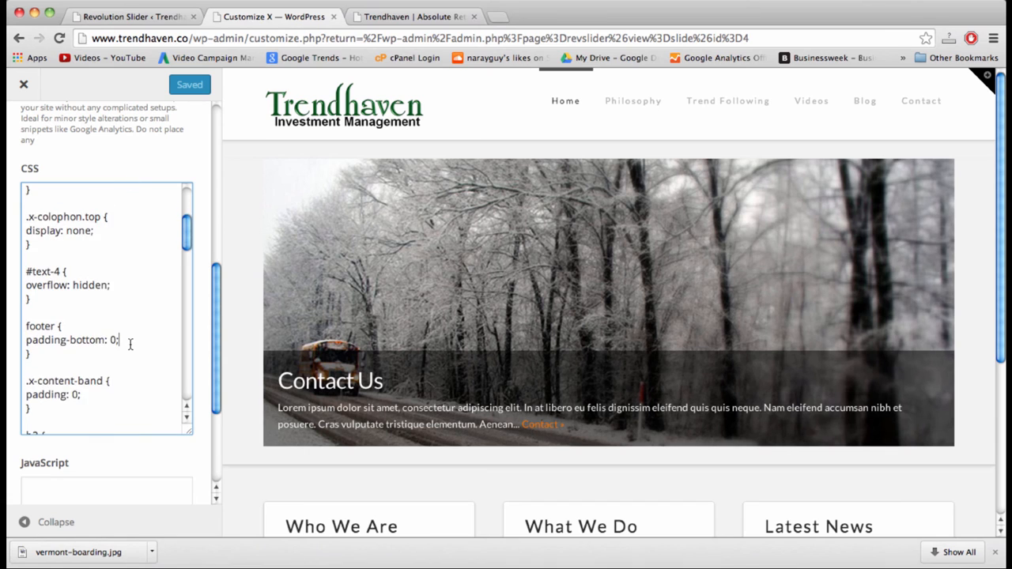
pyautogui.scroll(-5, 130, 344)
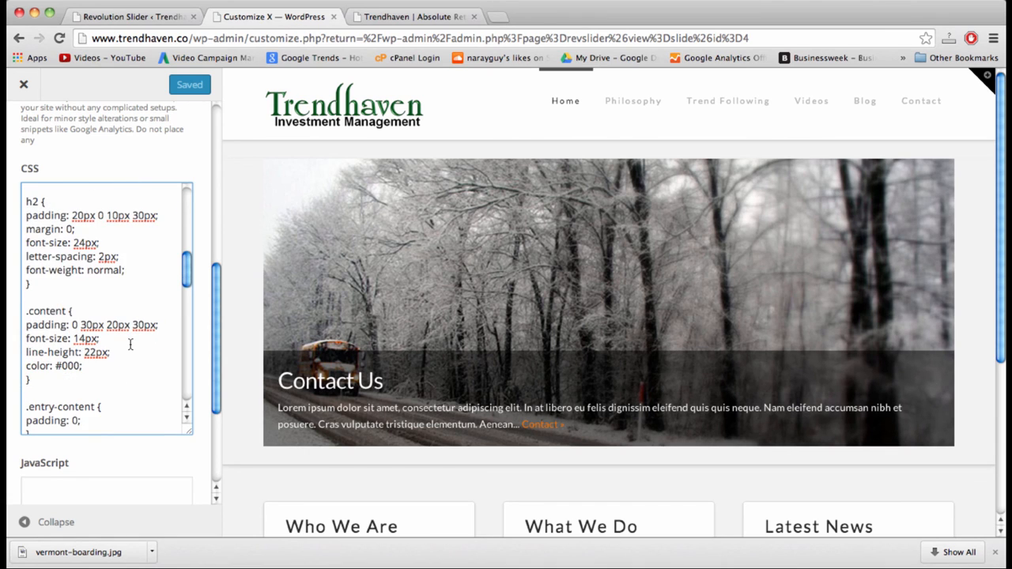
pyautogui.scroll(-6, 130, 344)
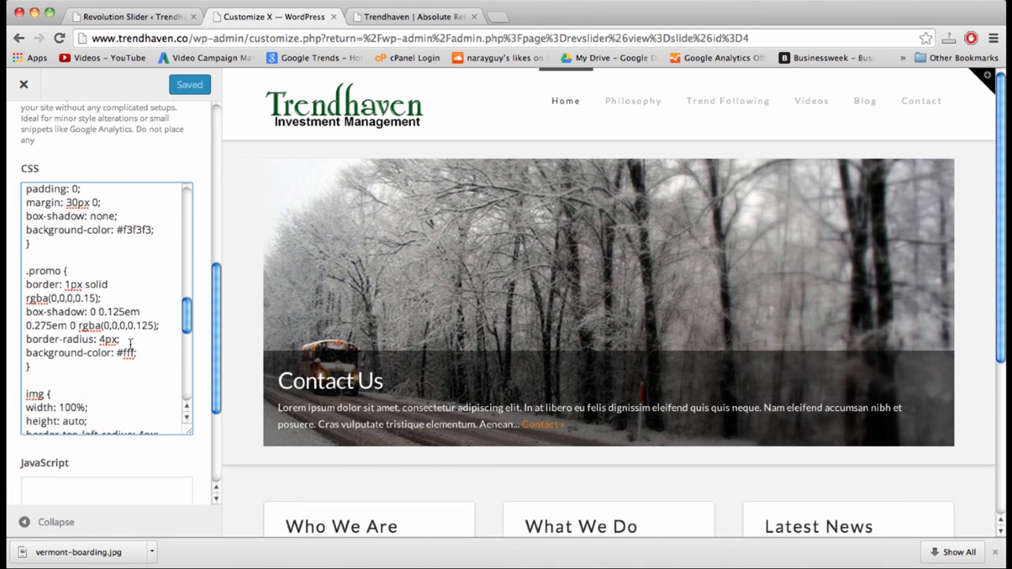
pyautogui.scroll(-4, 131, 344)
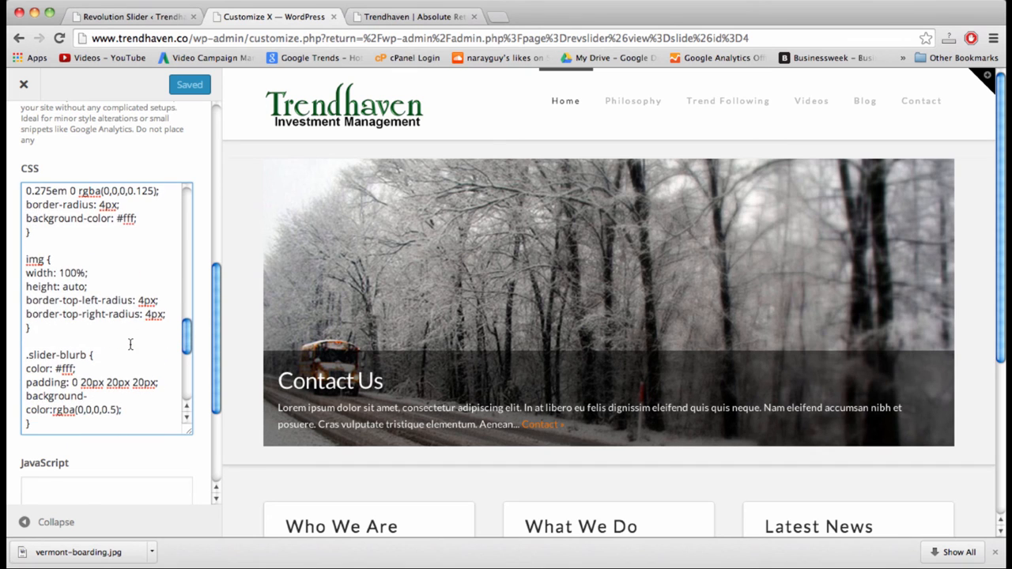
pyautogui.scroll(-2, 130, 343)
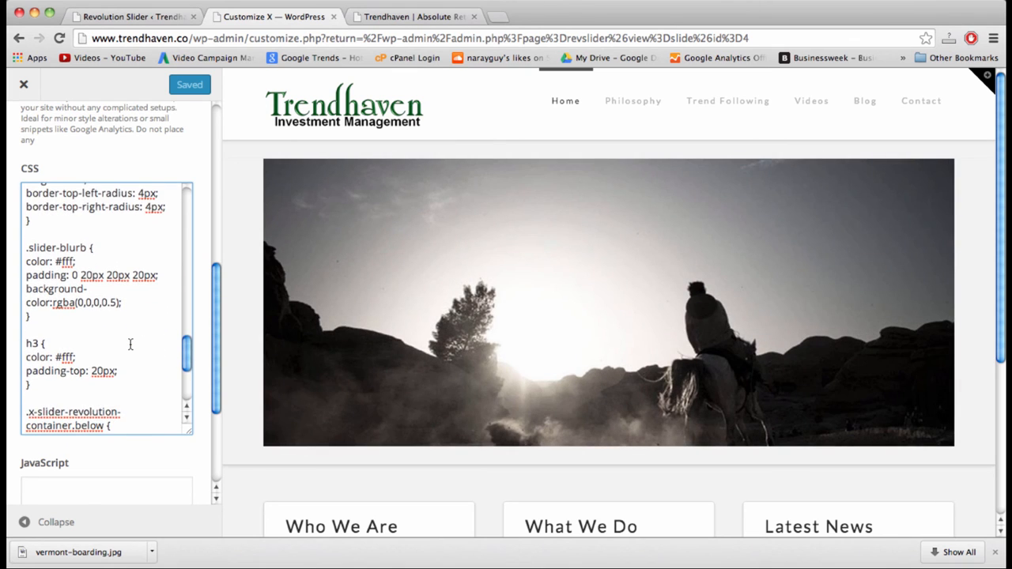
pyautogui.scroll(-1, 130, 344)
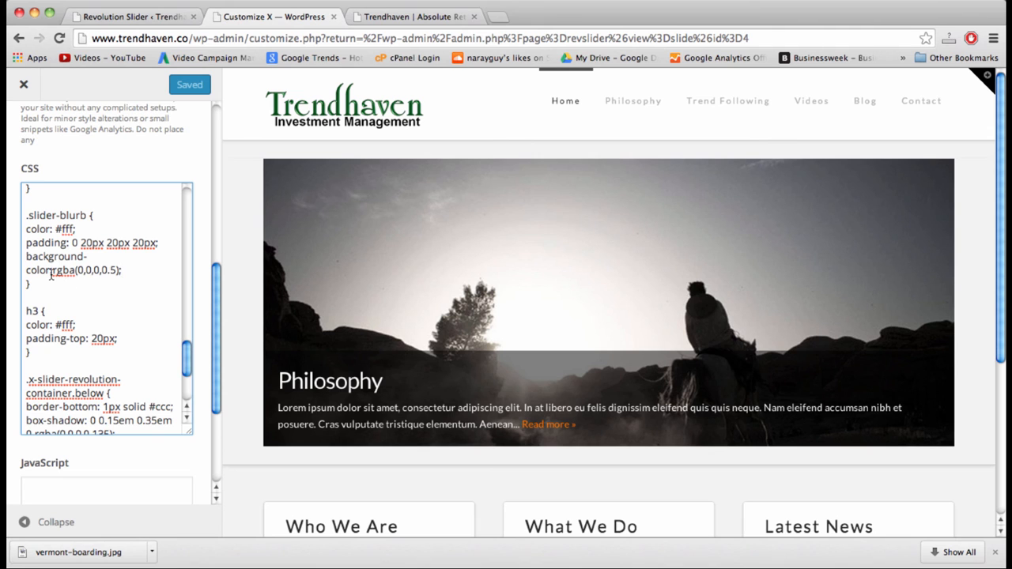
# Highlight the .slider-blurb rule, then the .slider-blurb and h3 rules together, in the custom CSS
pyautogui.moveTo(49, 284); pyautogui.dragTo(25, 216)
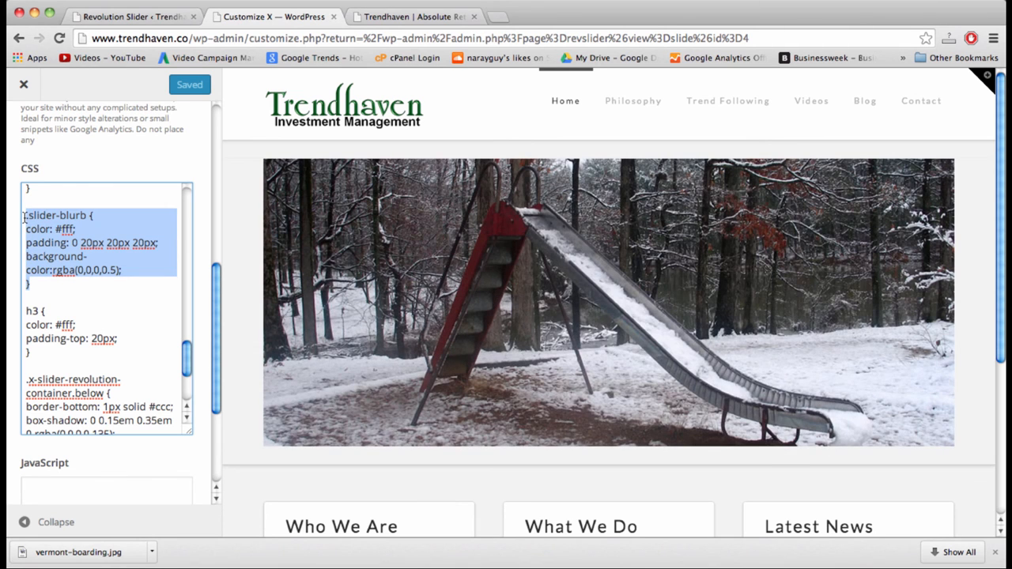
pyautogui.click(39, 283)
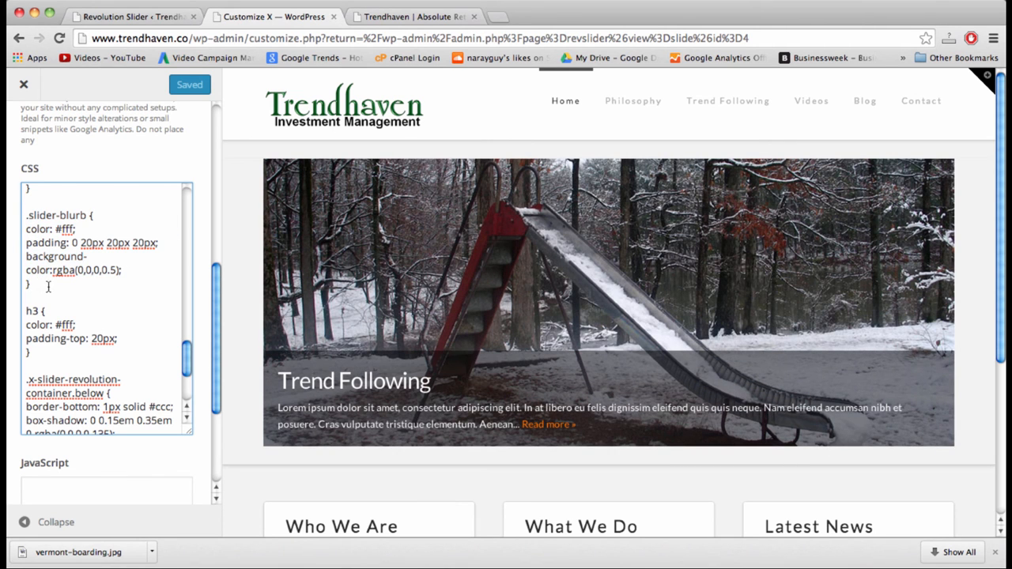
pyautogui.moveTo(49, 286); pyautogui.dragTo(18, 214)
pyautogui.click(48, 352)
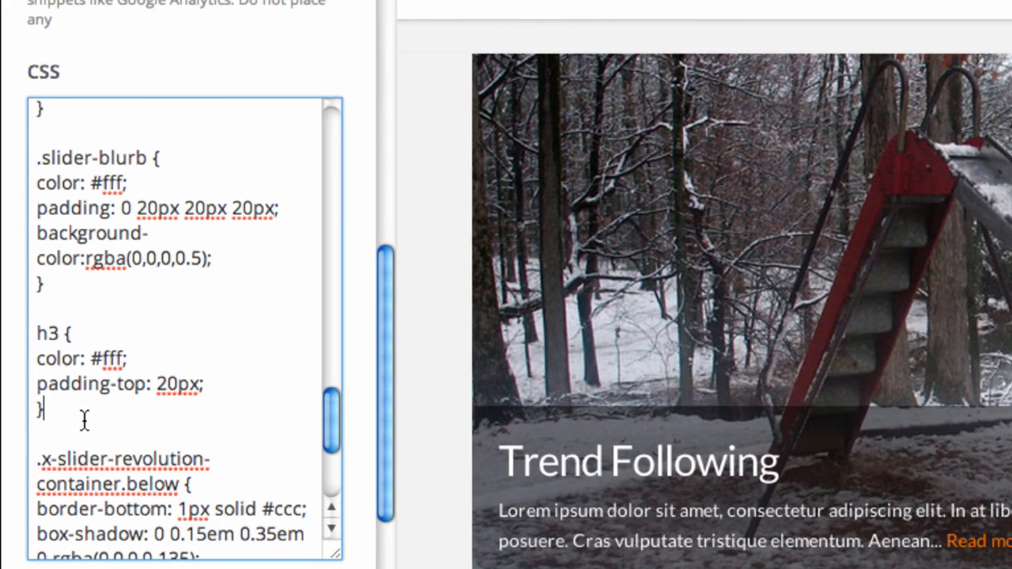
pyautogui.moveTo(85, 420); pyautogui.dragTo(32, 162)
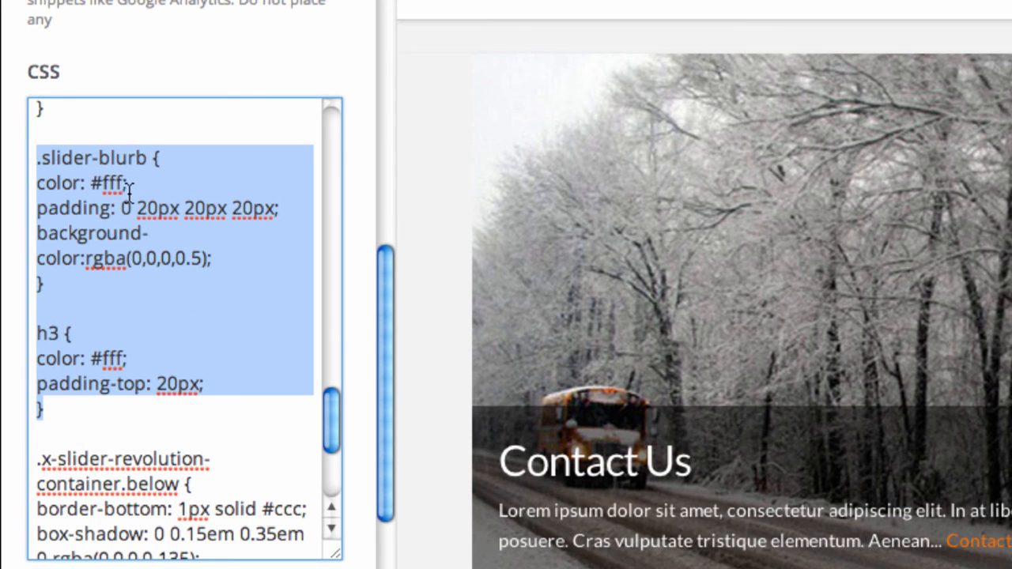
pyautogui.click(101, 156)
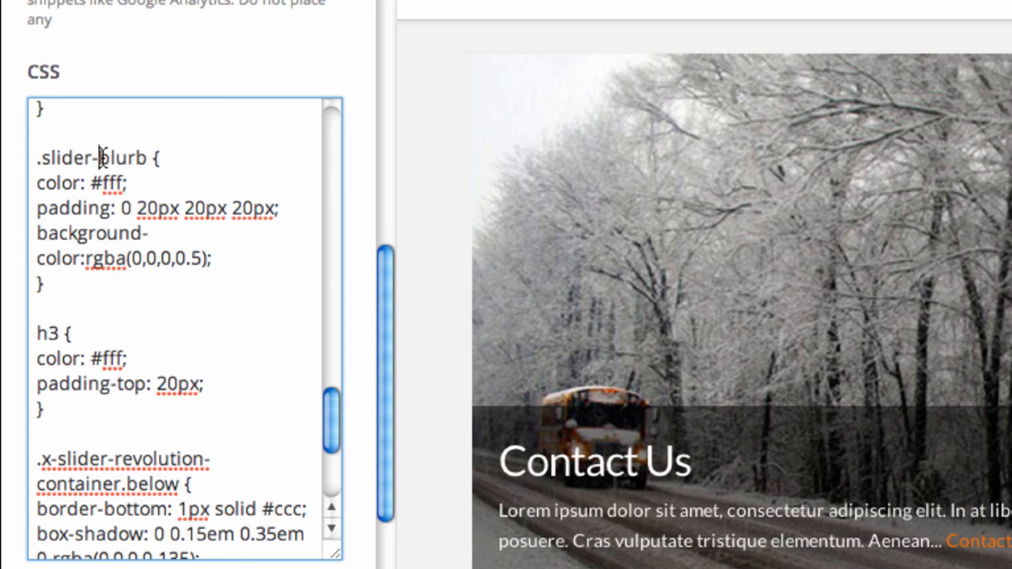
# Insert the example opening tag <div class="slider-blurb"> on its own line above the .slider-blurb rule
pyautogui.click(71, 129)
pyautogui.press('Return')
pyautogui.press('Return')
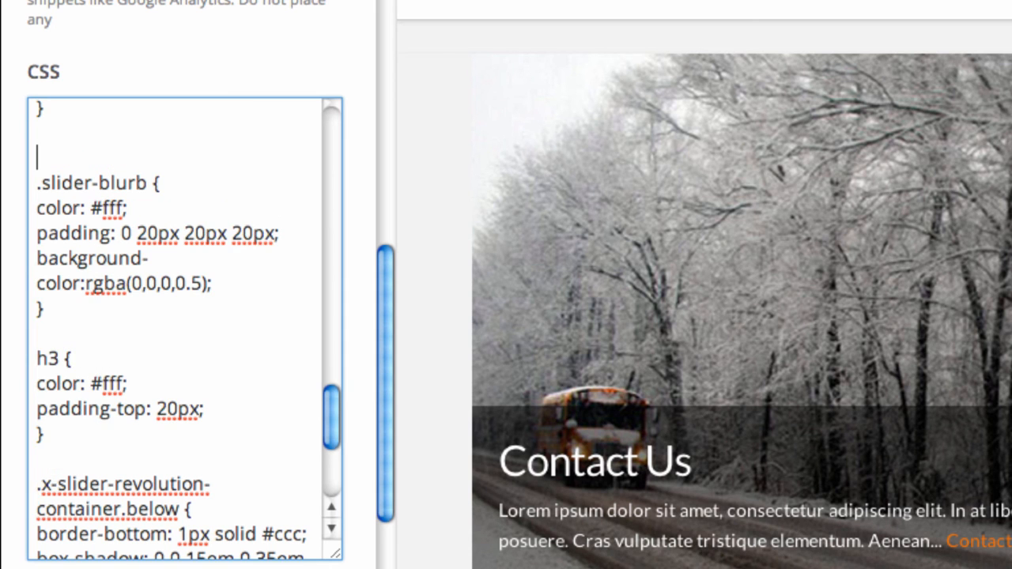
pyautogui.click(69, 151)
pyautogui.write('<d')
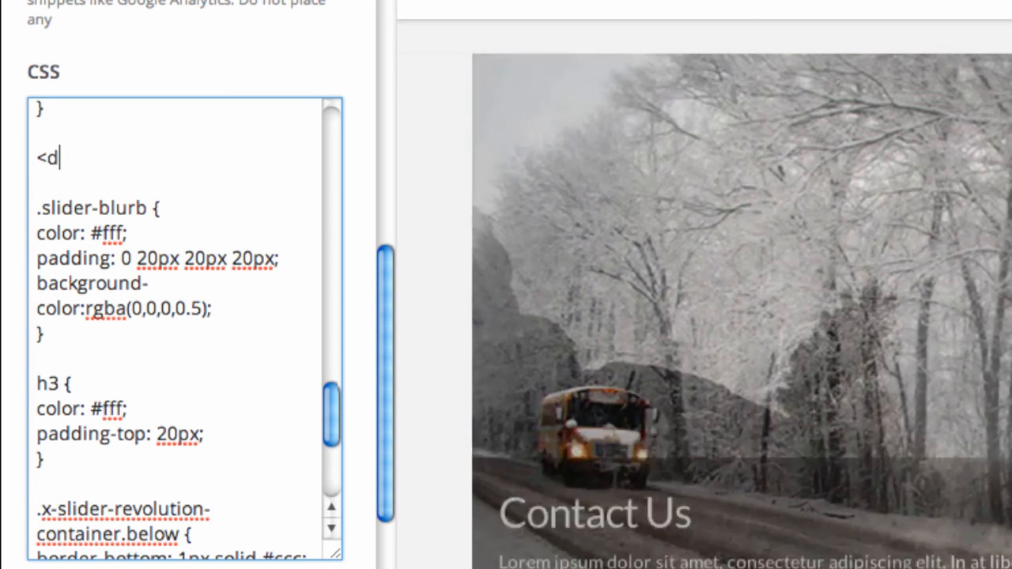
pyautogui.write('iv class="sli')
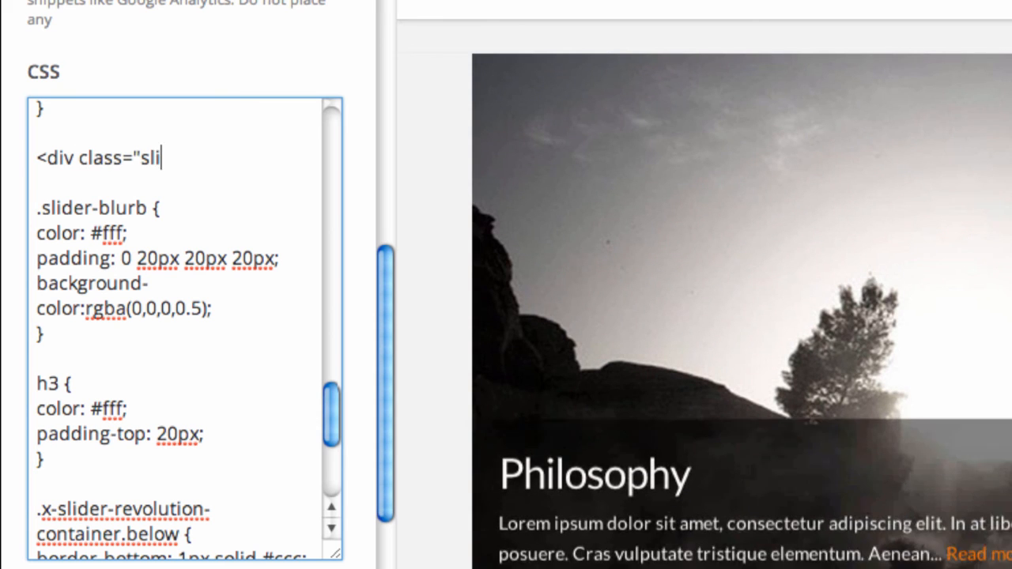
pyautogui.write('der-blrub')
pyautogui.press('BackSpace')
pyautogui.press('BackSpace')
pyautogui.press('BackSpace')
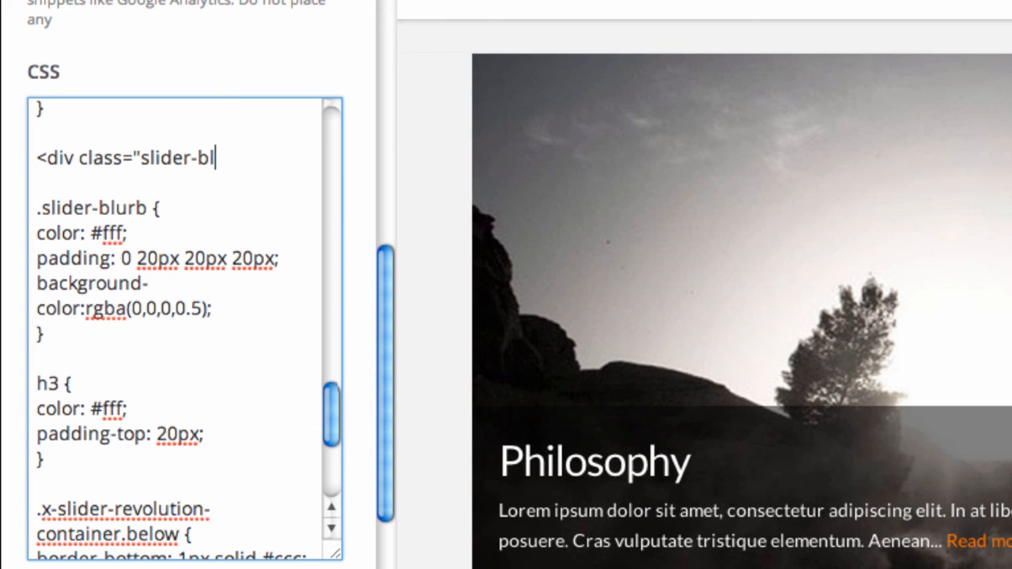
pyautogui.write('urb">')
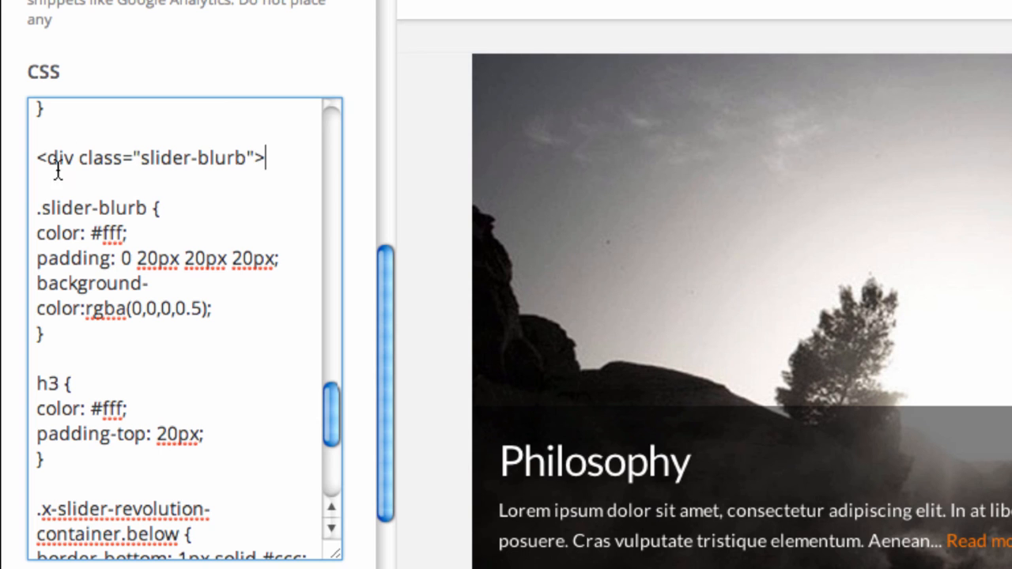
# Complete the example markup below the opening div with the lines "<h3....", "lorem ipsum gargon" and "</div>"
pyautogui.press('Return')
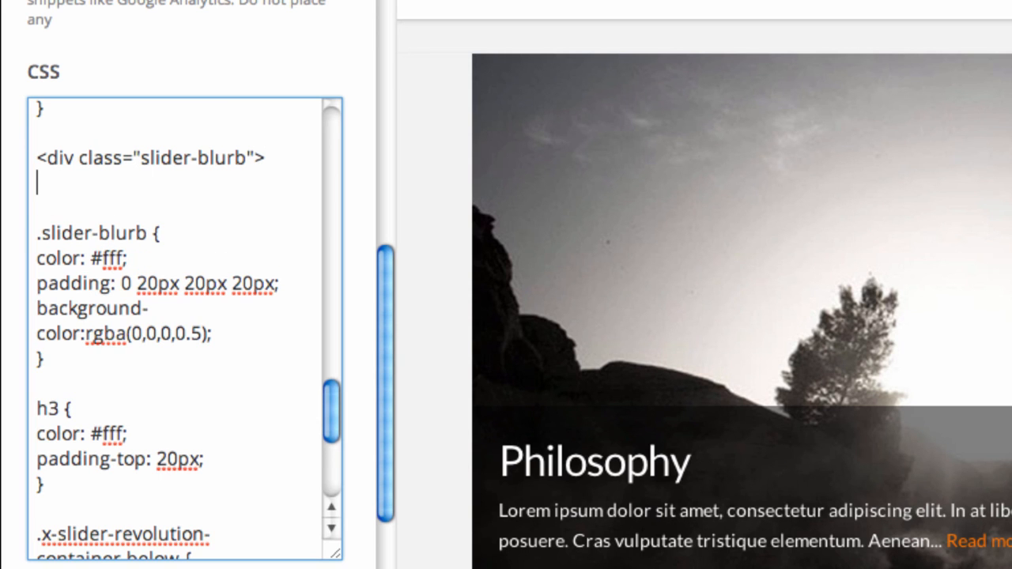
pyautogui.write('<h3....')
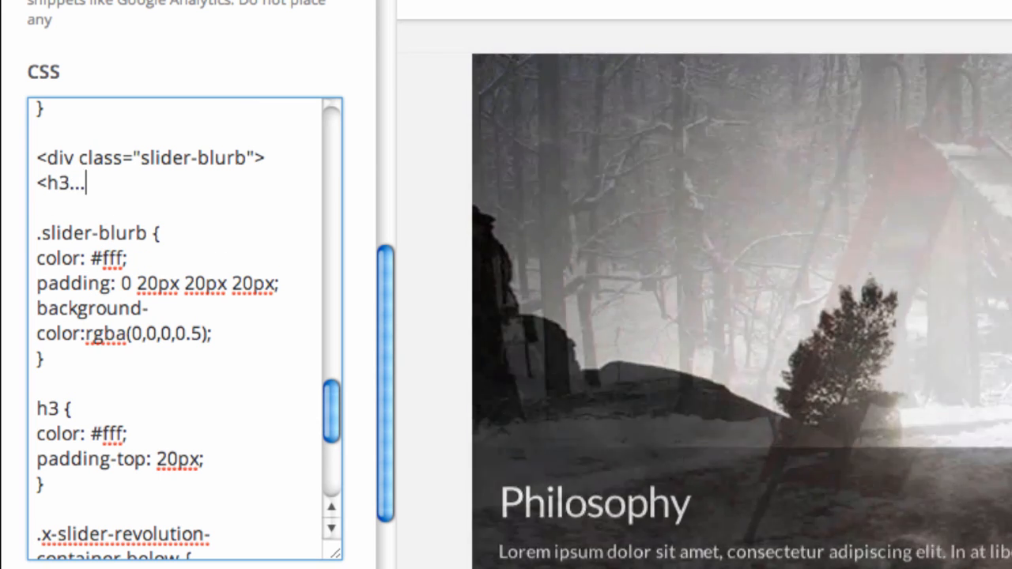
pyautogui.press('Return')
pyautogui.write('lorem ')
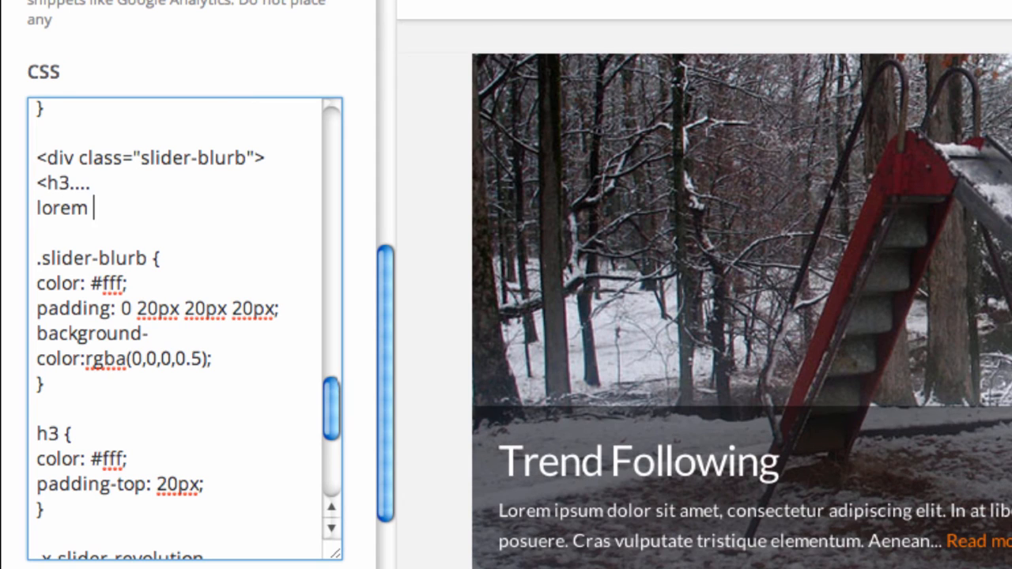
pyautogui.write('ipsum gargon')
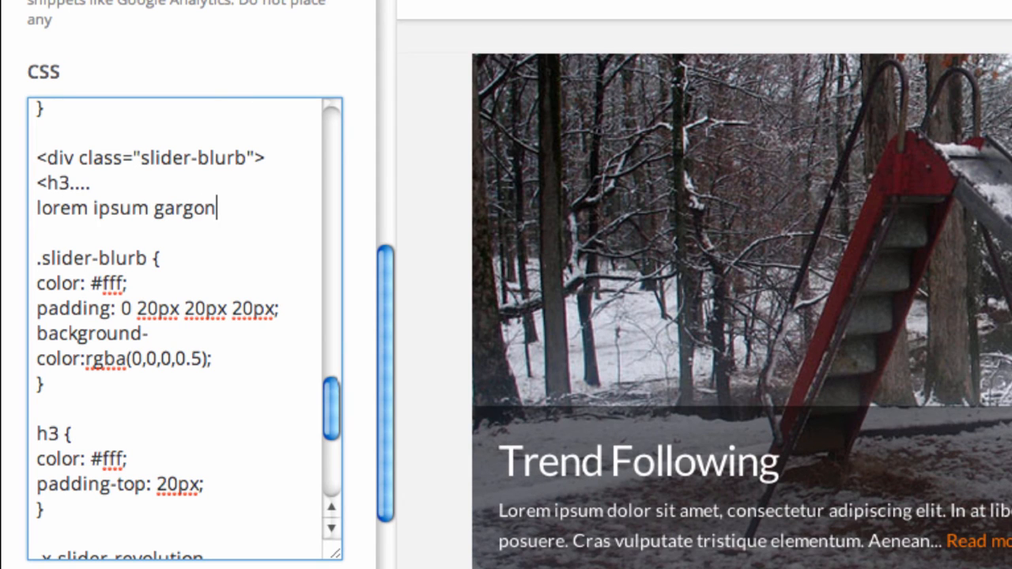
pyautogui.press('Return')
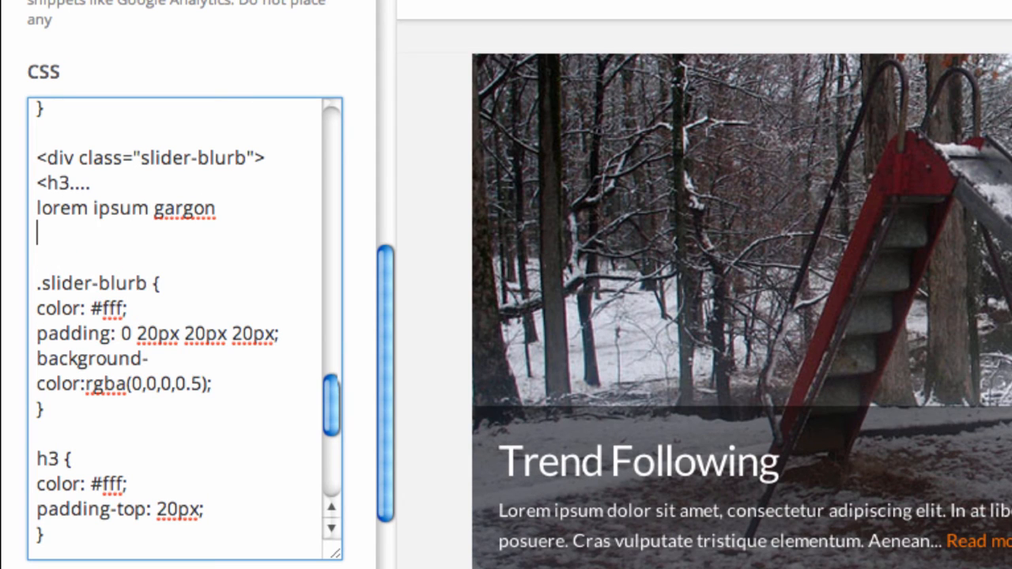
pyautogui.write('</div>')
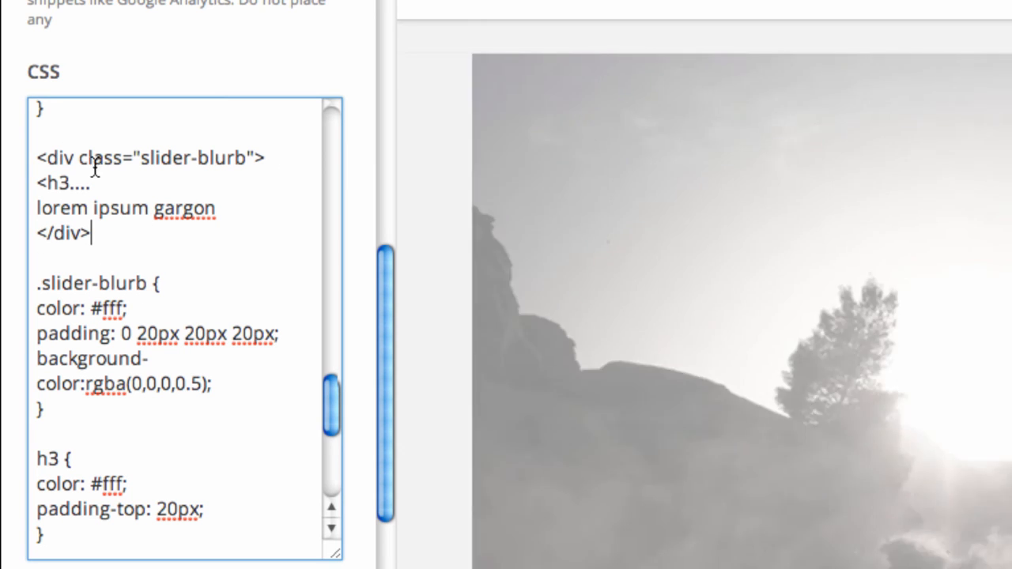
# Compare the class attribute and div block in the example markup with the .slider-blurb selector in the CSS
pyautogui.click(93, 162)
pyautogui.doubleClick(96, 162)
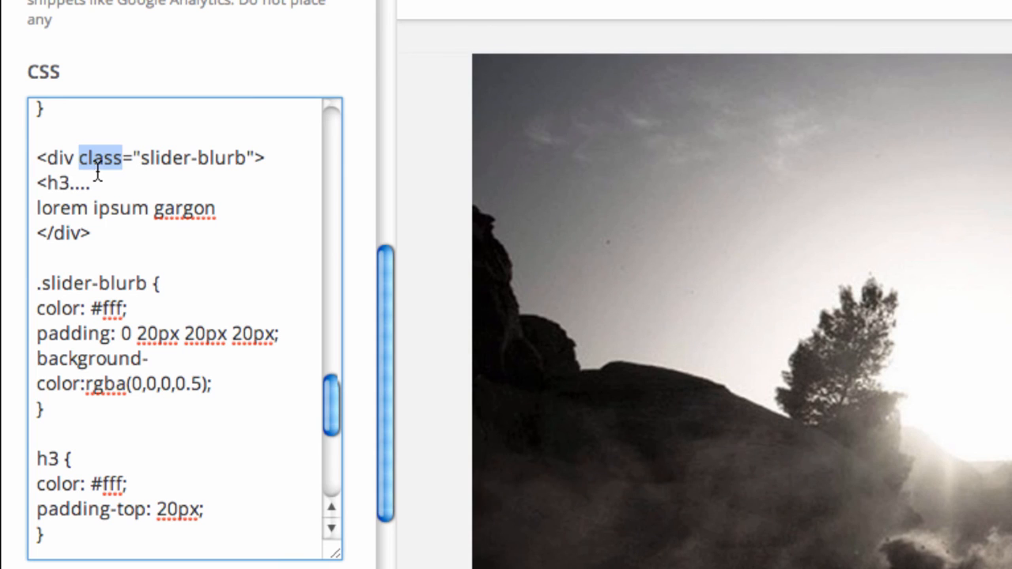
pyautogui.click(42, 286)
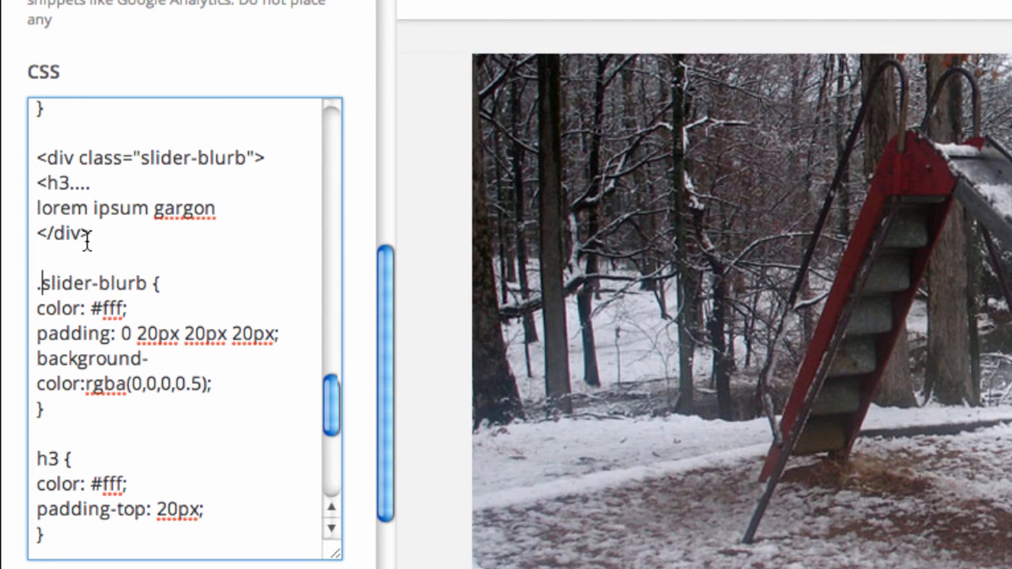
pyautogui.moveTo(117, 243); pyautogui.dragTo(34, 169)
pyautogui.click(82, 300)
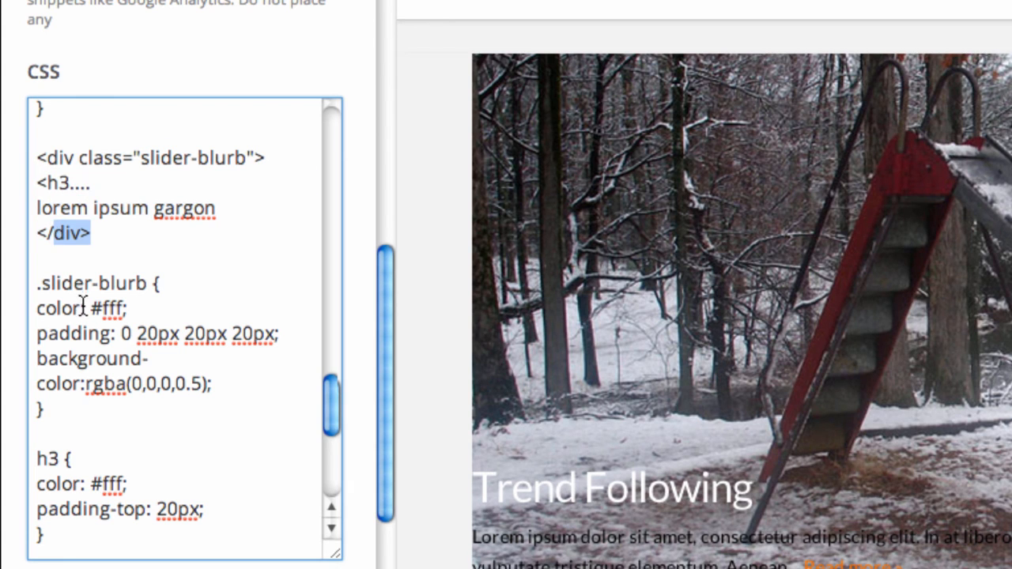
# Examine the text color, padding and background-color declarations in the .slider-blurb rule
pyautogui.doubleClick(103, 310)
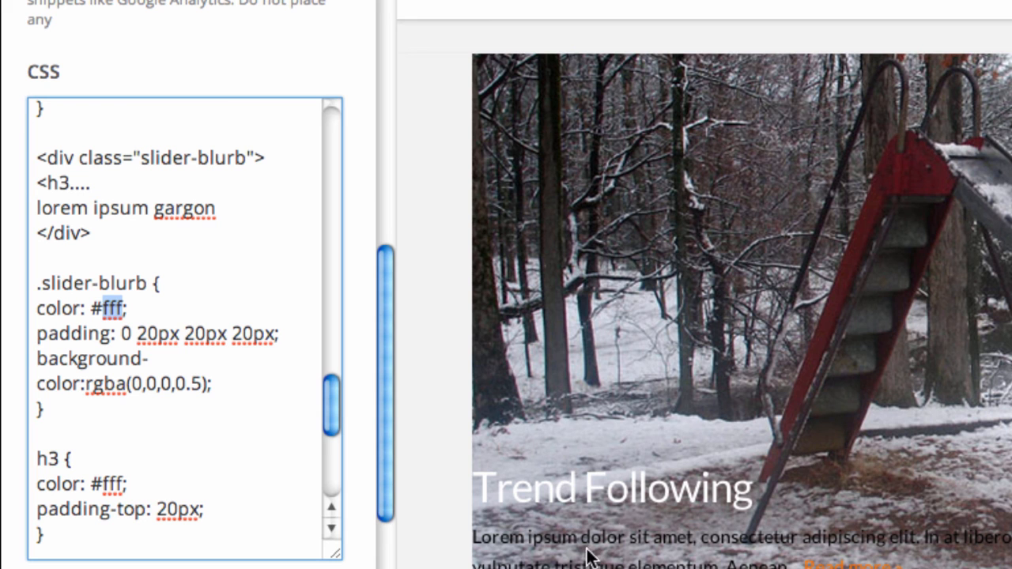
pyautogui.click(126, 336)
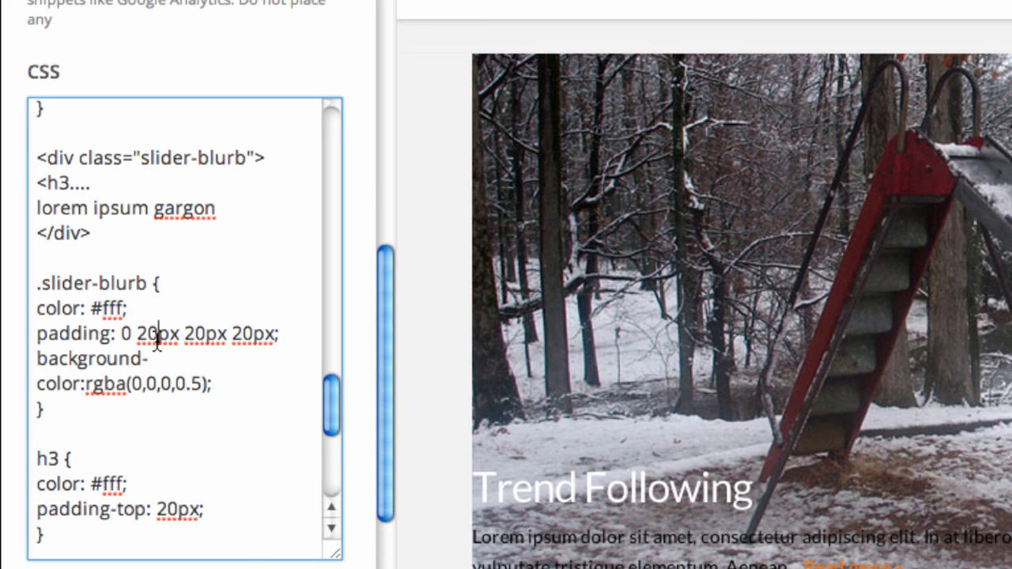
pyautogui.doubleClick(157, 335)
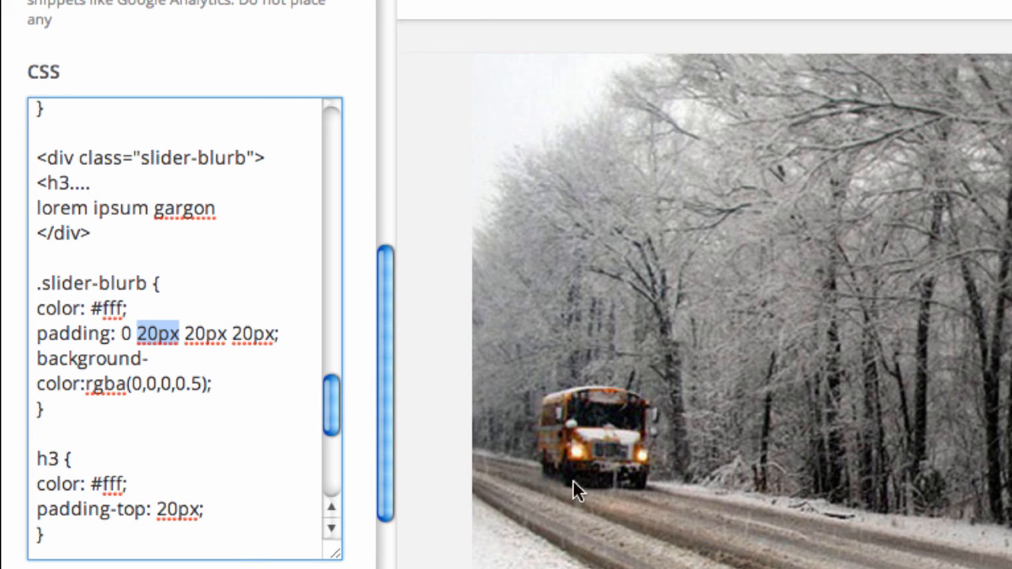
pyautogui.doubleClick(106, 358)
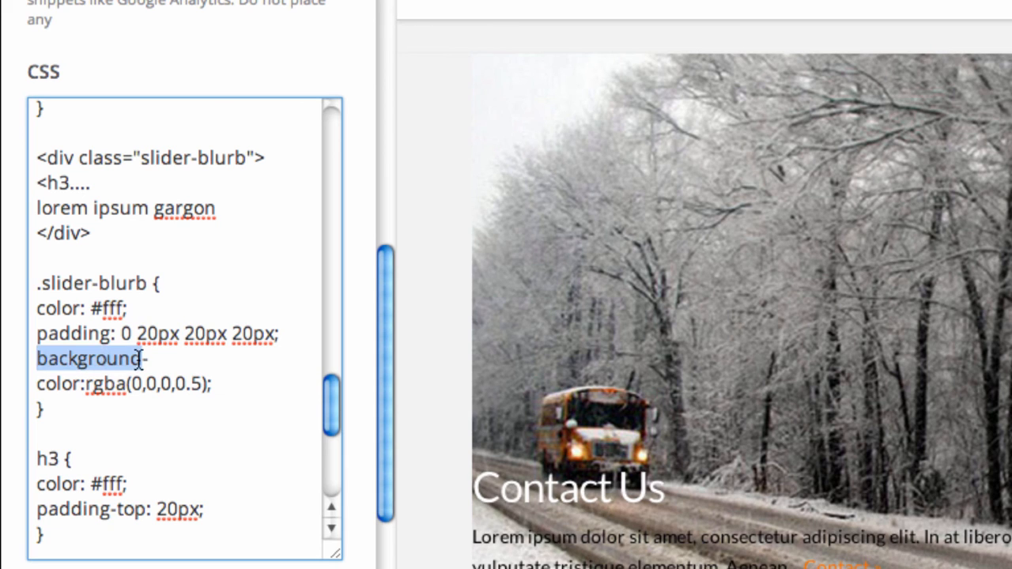
pyautogui.click(140, 360)
pyautogui.keyDown('shift'); pyautogui.click(85, 384); pyautogui.keyUp('shift')
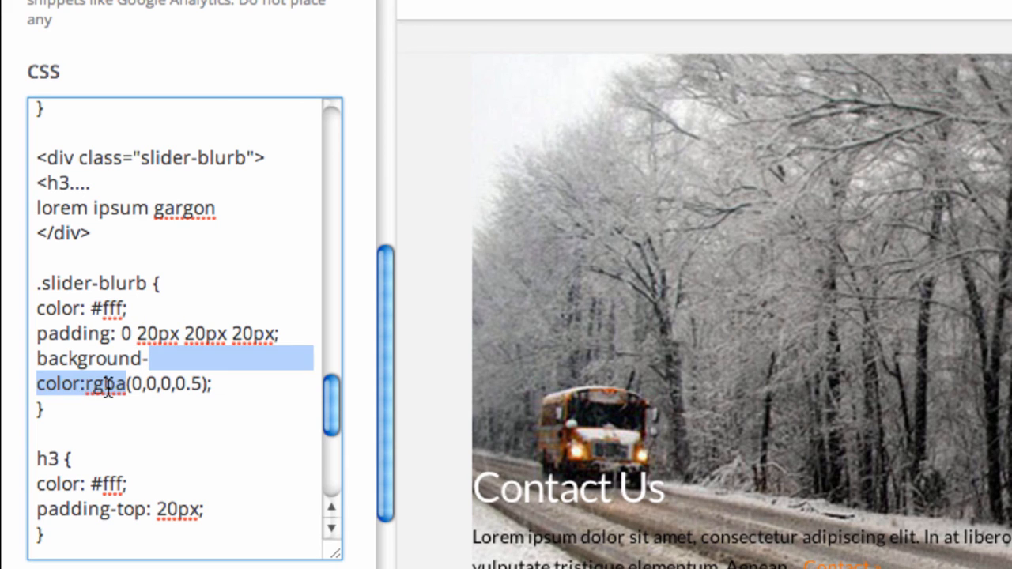
pyautogui.click(108, 385)
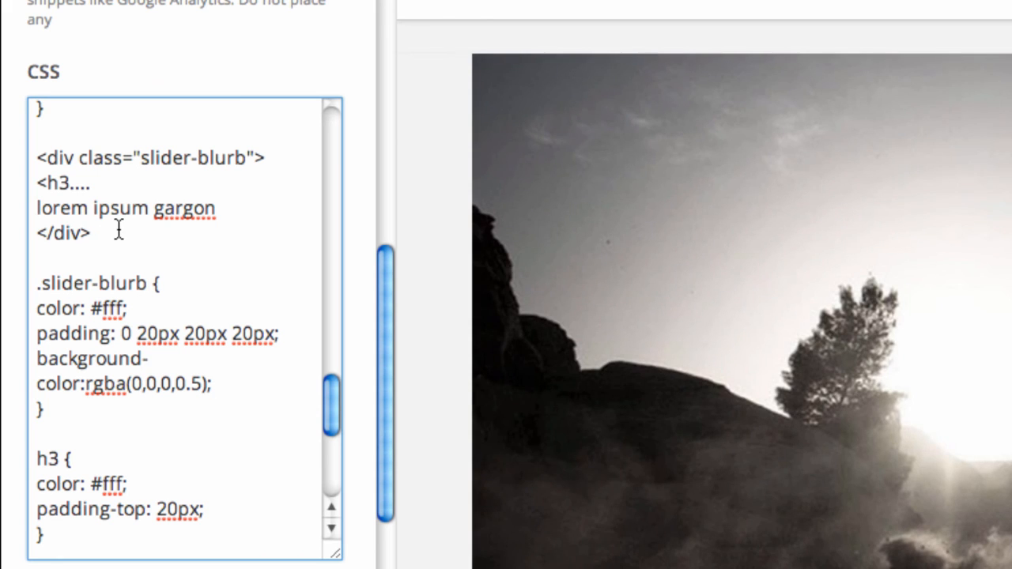
# Examine the example slider-blurb div block and the color value in the h3 rule
pyautogui.moveTo(118, 229); pyautogui.dragTo(37, 162)
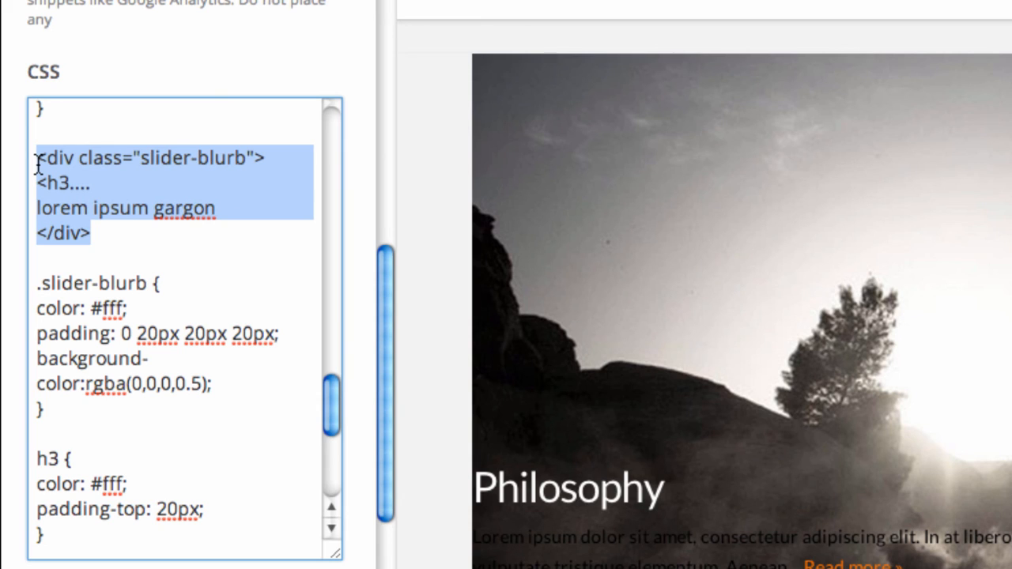
pyautogui.click(122, 261)
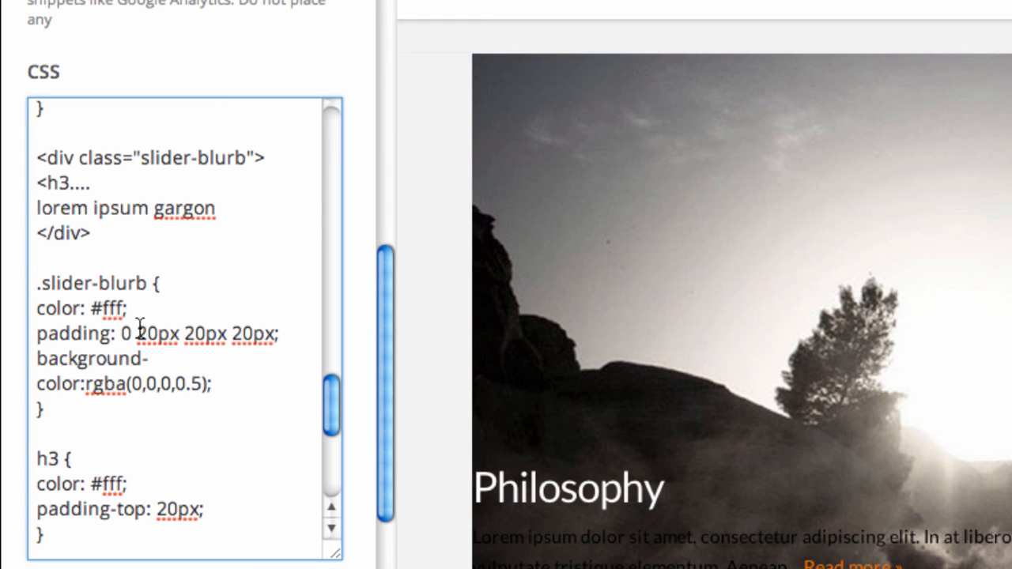
pyautogui.scroll(-1, 135, 218)
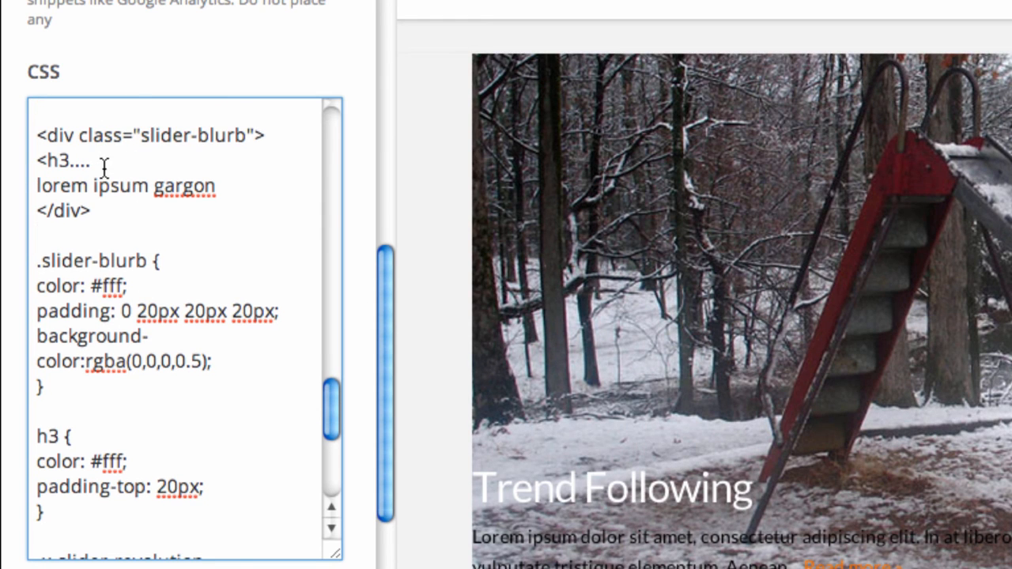
pyautogui.doubleClick(109, 462)
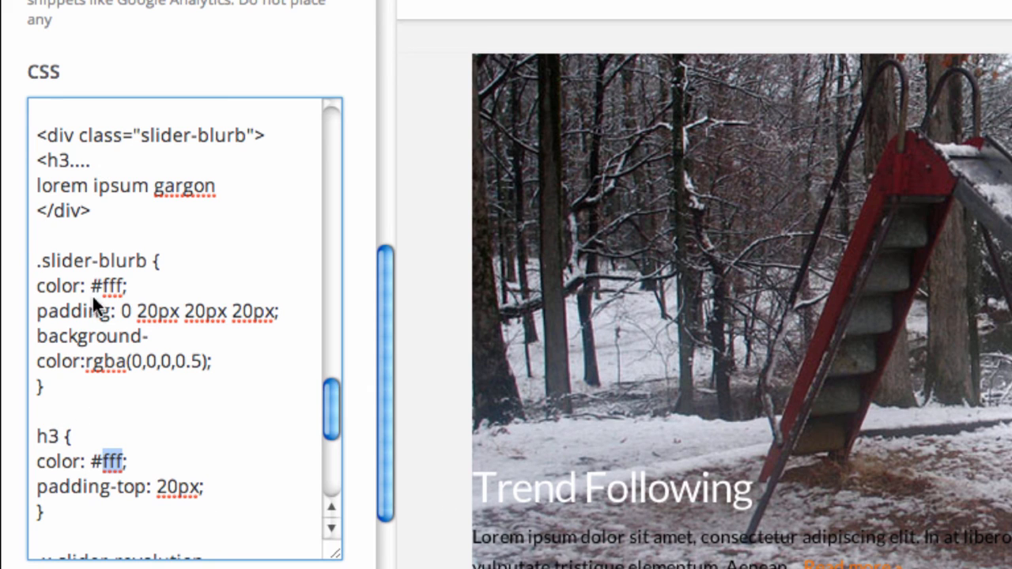
# Copy the example slider-blurb div markup and delete it with its extra blank lines from above the .slider-blurb rule
pyautogui.click(101, 211)
pyautogui.moveTo(101, 210); pyautogui.dragTo(34, 141)
pyautogui.hotkey('ctrl', 'c')
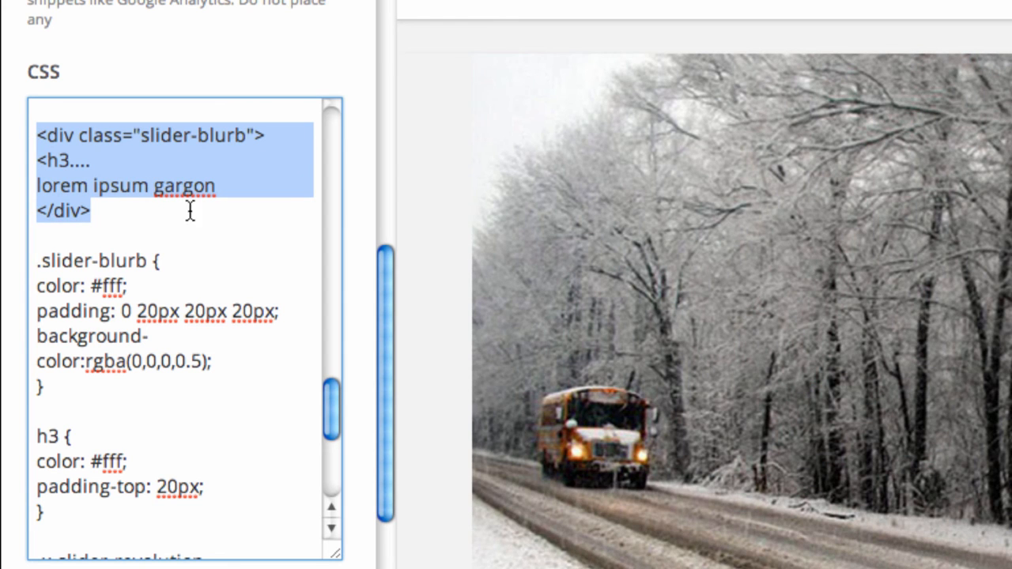
pyautogui.scroll(2, 160, 219)
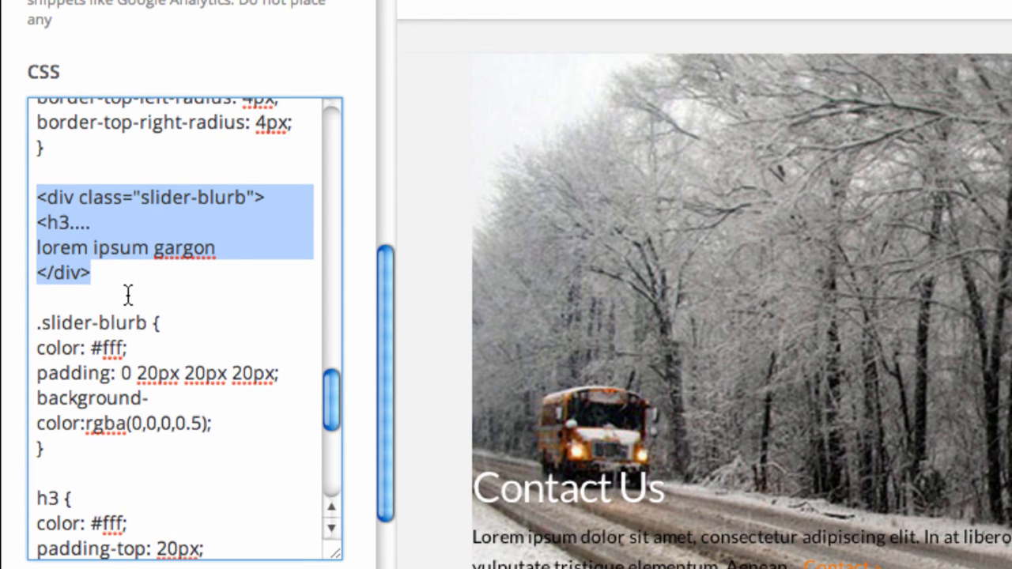
pyautogui.press('BackSpace')
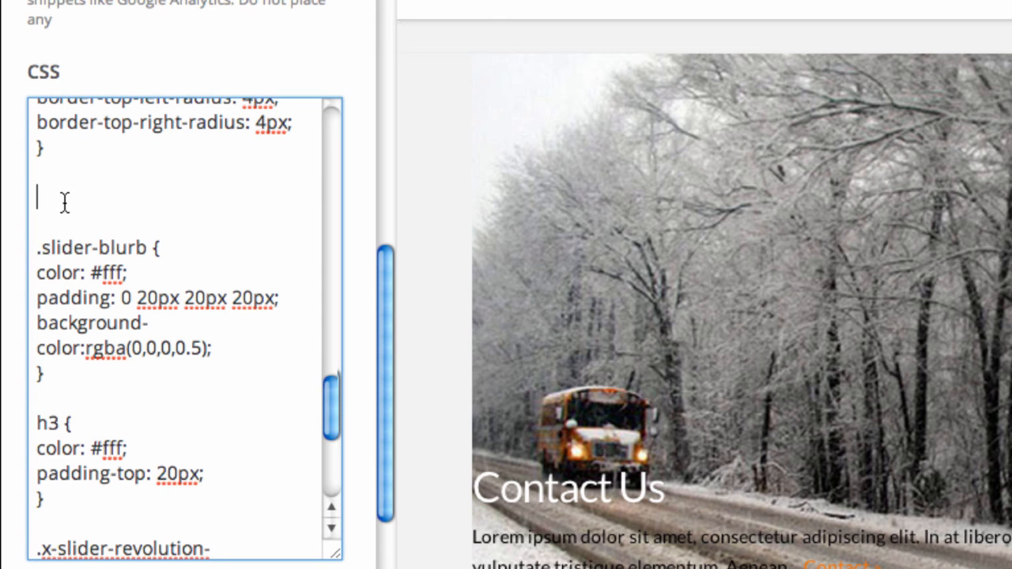
pyautogui.press('BackSpace')
pyautogui.press('BackSpace')
# Review the color, padding and background-color declarations of the .slider-blurb rule against the slide caption in the preview
pyautogui.click(100, 222)
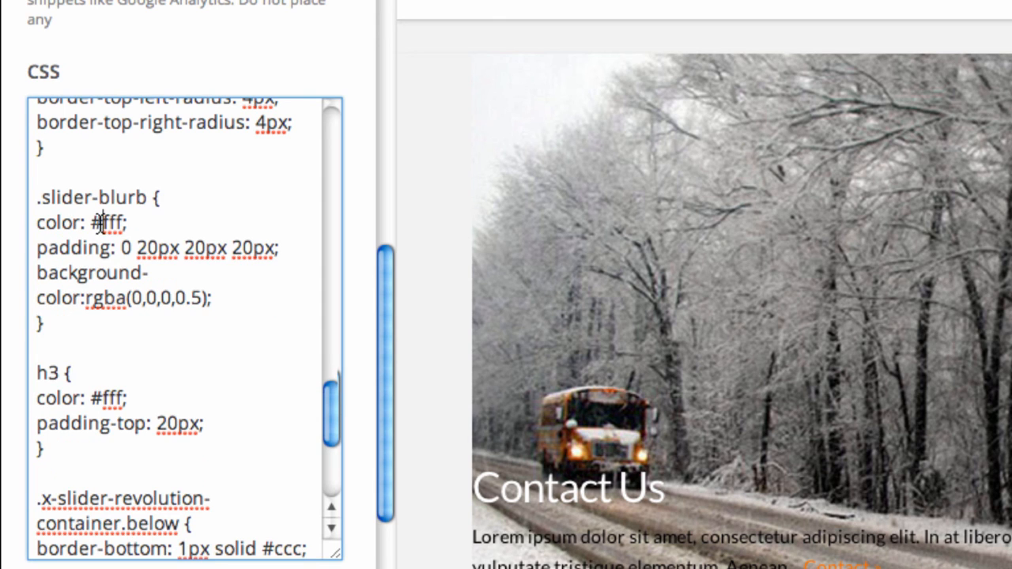
pyautogui.scroll(1, 151, 225)
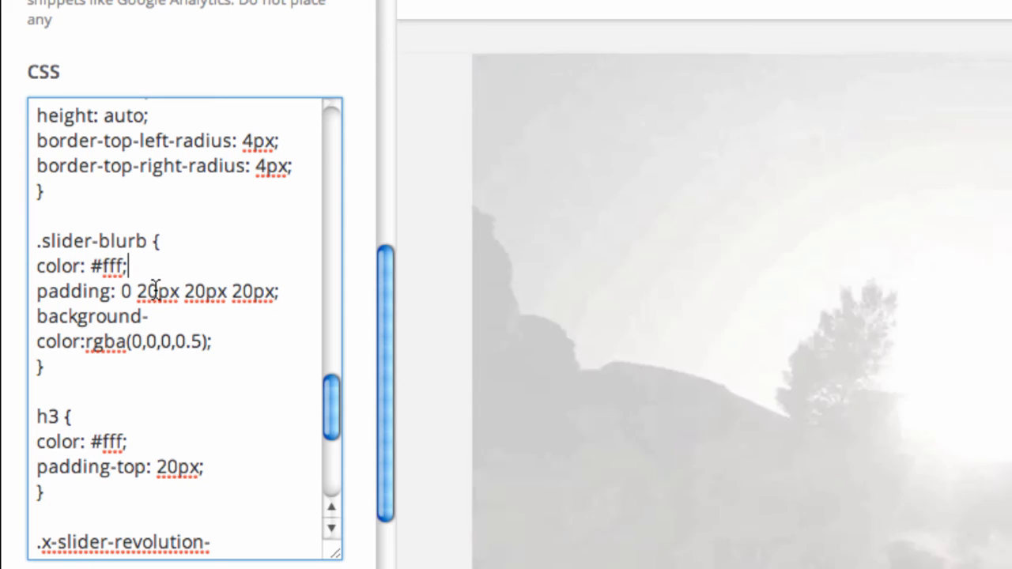
pyautogui.click(158, 292)
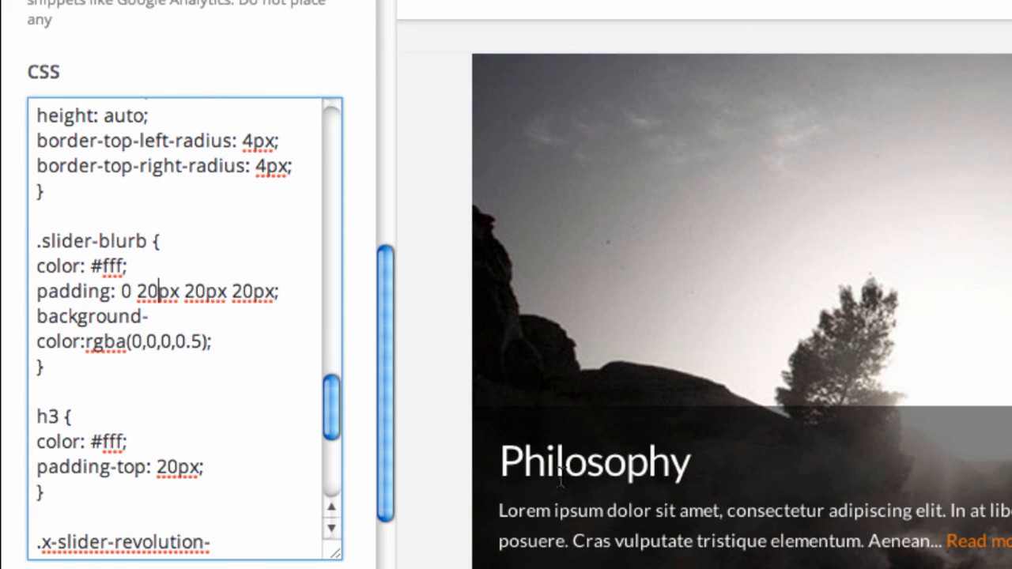
pyautogui.click(220, 346)
pyautogui.click(187, 491)
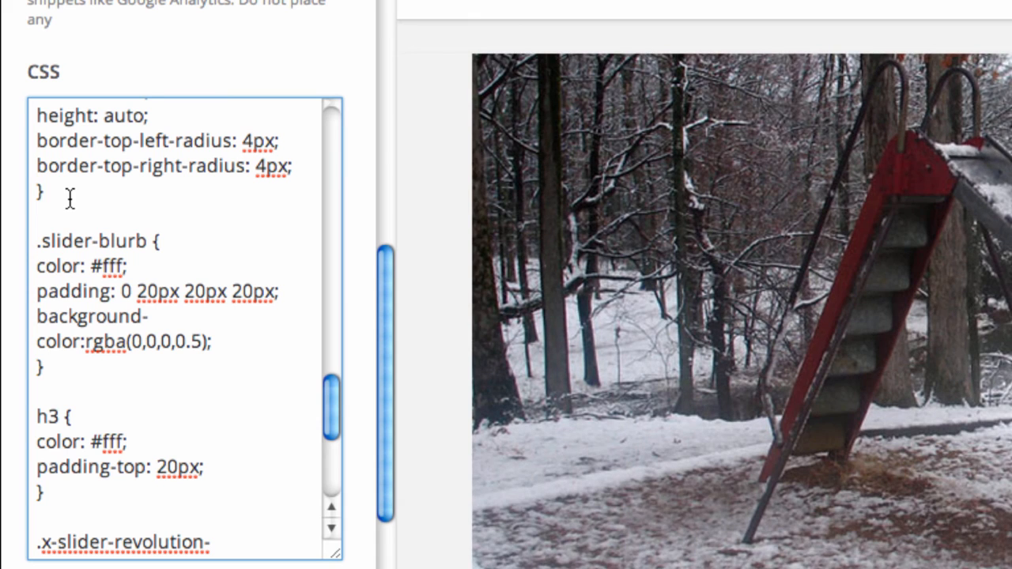
# Paste the copied example div markup back above the .slider-blurb rule
pyautogui.click(70, 199)
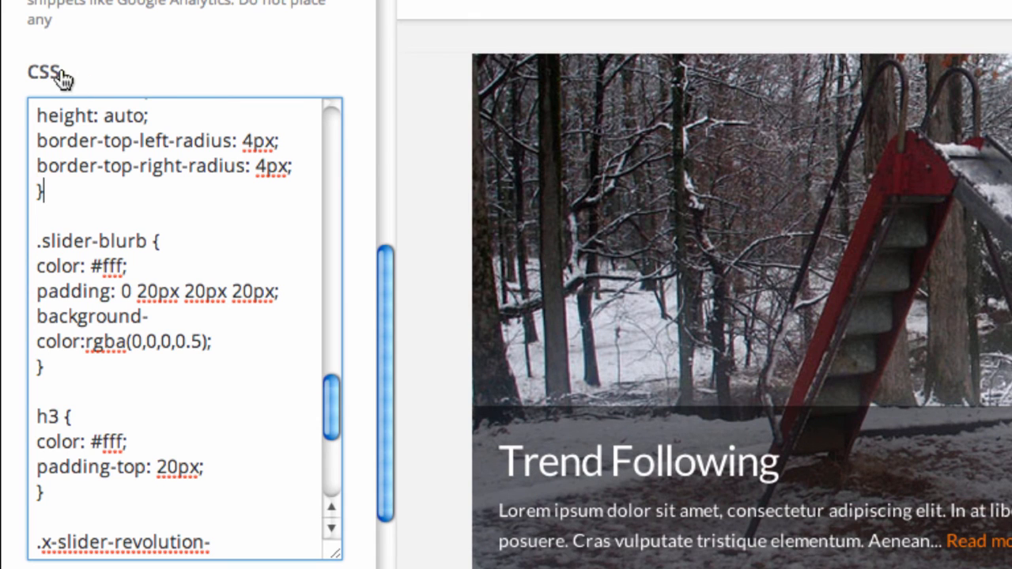
pyautogui.hotkey('ctrl', 'v')
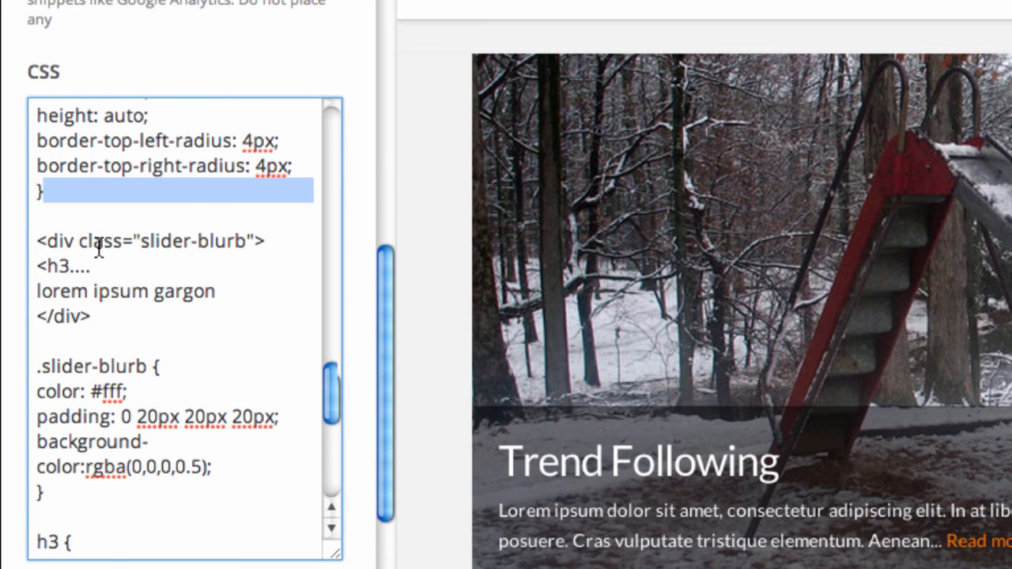
pyautogui.click(84, 334)
pyautogui.click(123, 322)
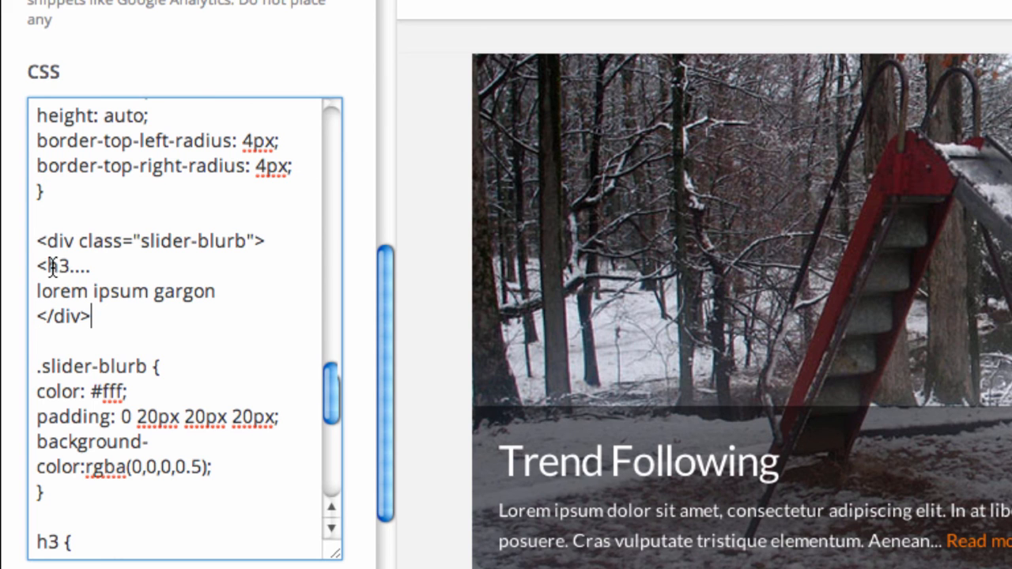
# Remove the pasted example div markup and its extra blank lines from the custom CSS
pyautogui.keyDown('shift'); pyautogui.click(35, 242); pyautogui.keyUp('shift')
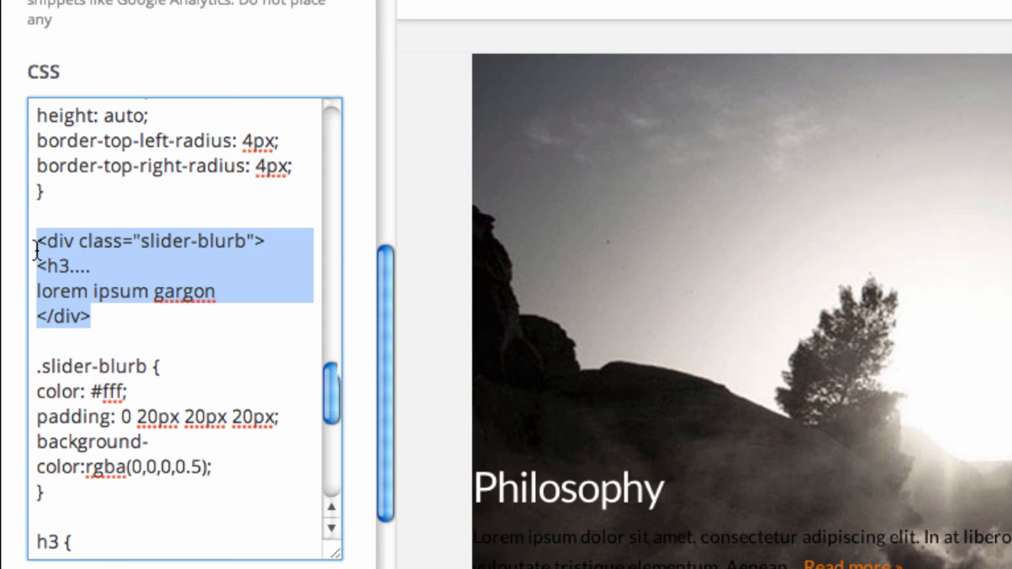
pyautogui.press('BackSpace')
pyautogui.press('BackSpace')
pyautogui.press('BackSpace')
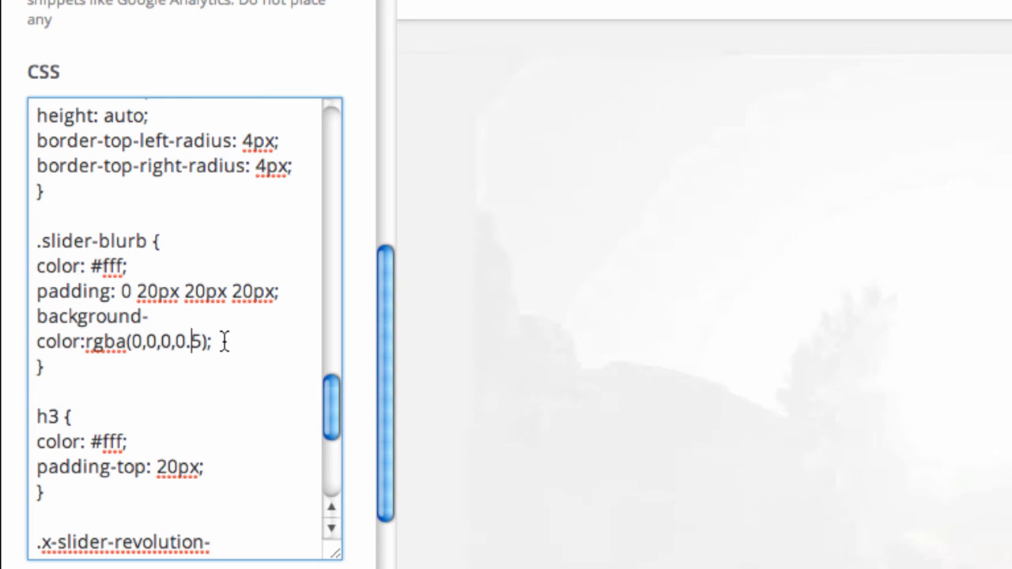
pyautogui.click(225, 341)
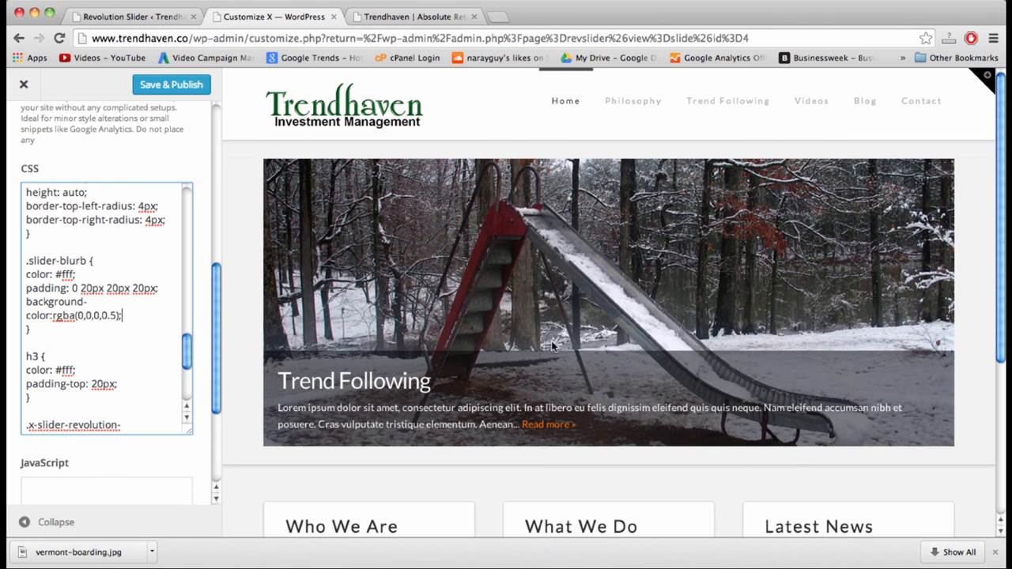
# Close the theme Customizer without saving its changes and return to the Revolution Slider admin page
pyautogui.click(335, 17)
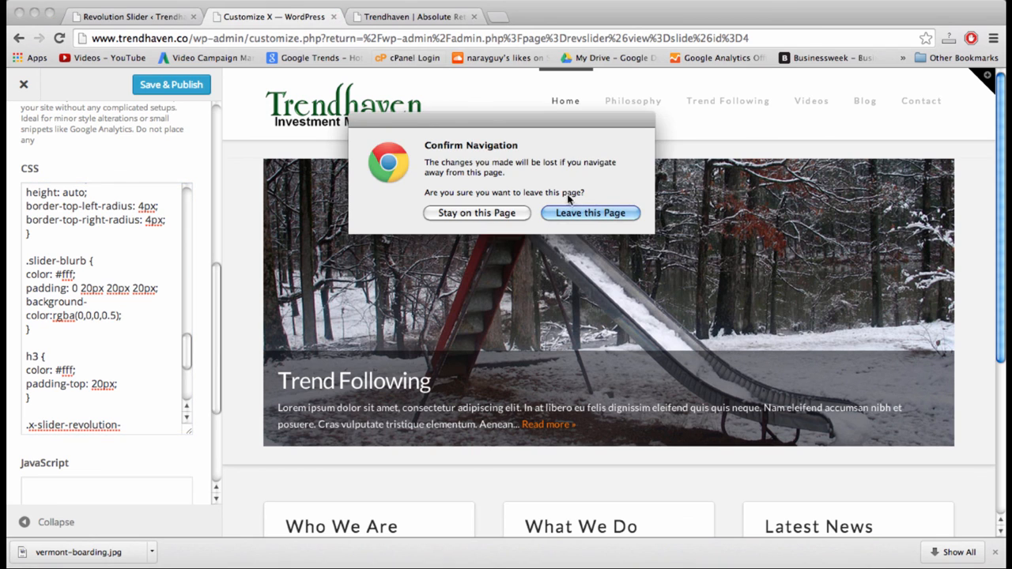
pyautogui.click(587, 215)
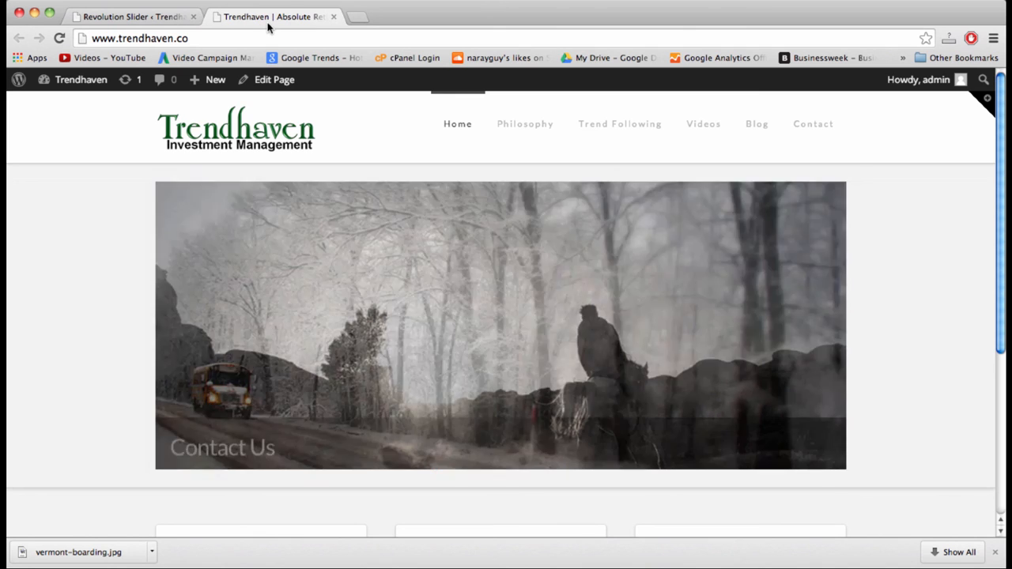
pyautogui.click(134, 17)
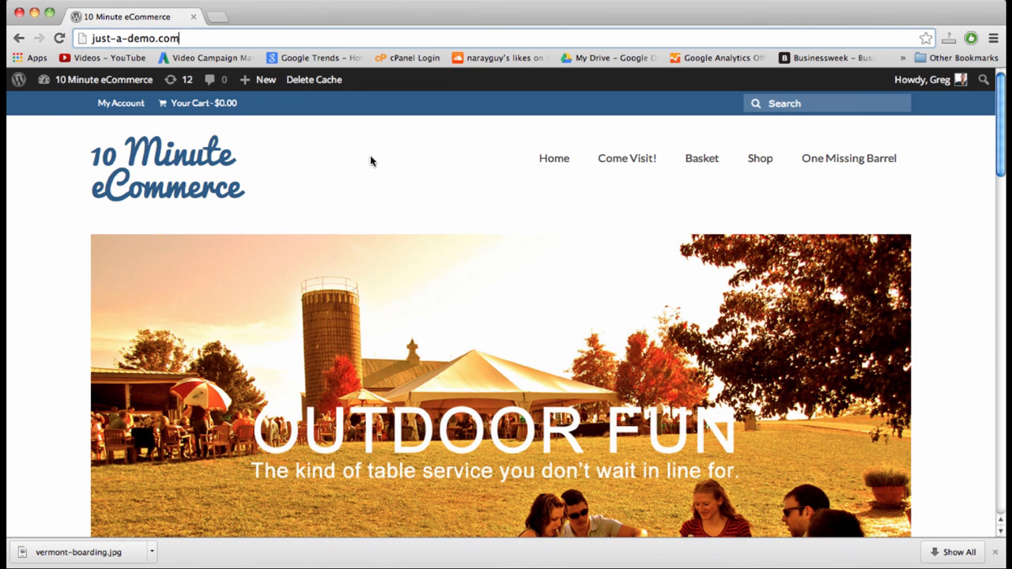
# Look over the homepage slider on the just-a-demo.com demo store
pyautogui.scroll(-5, 378, 189)
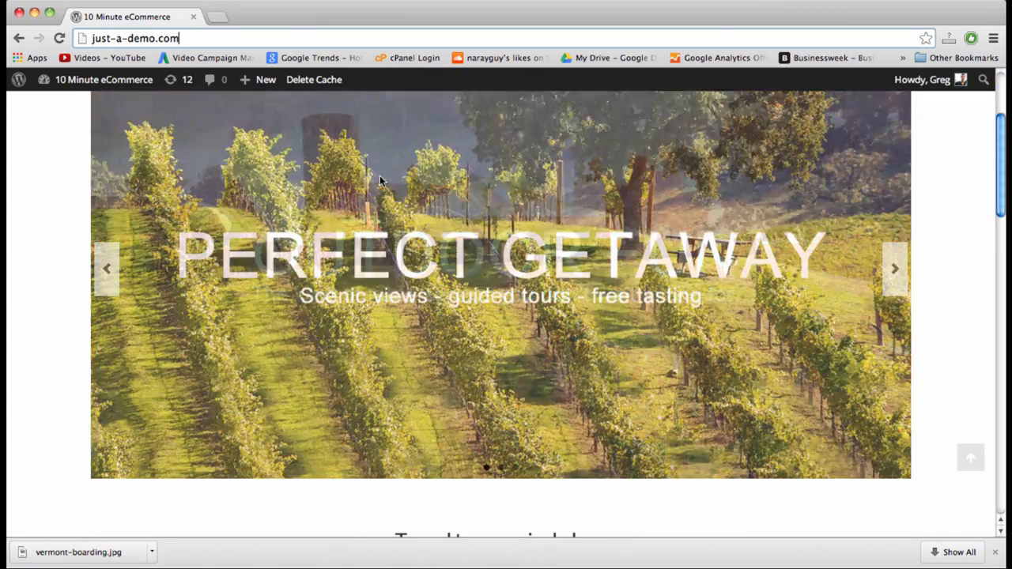
pyautogui.scroll(5, 381, 181)
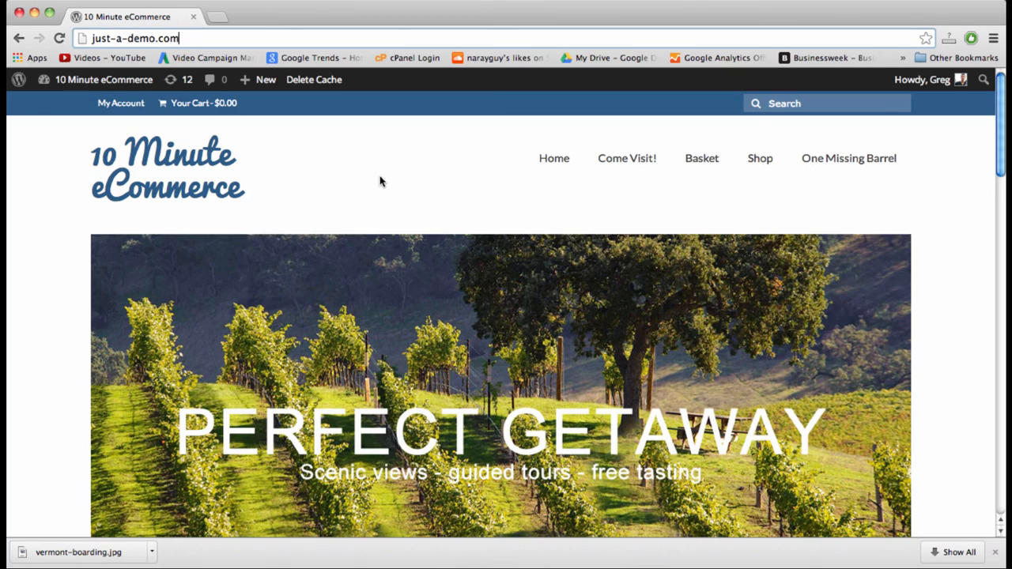
pyautogui.scroll(-1, 381, 181)
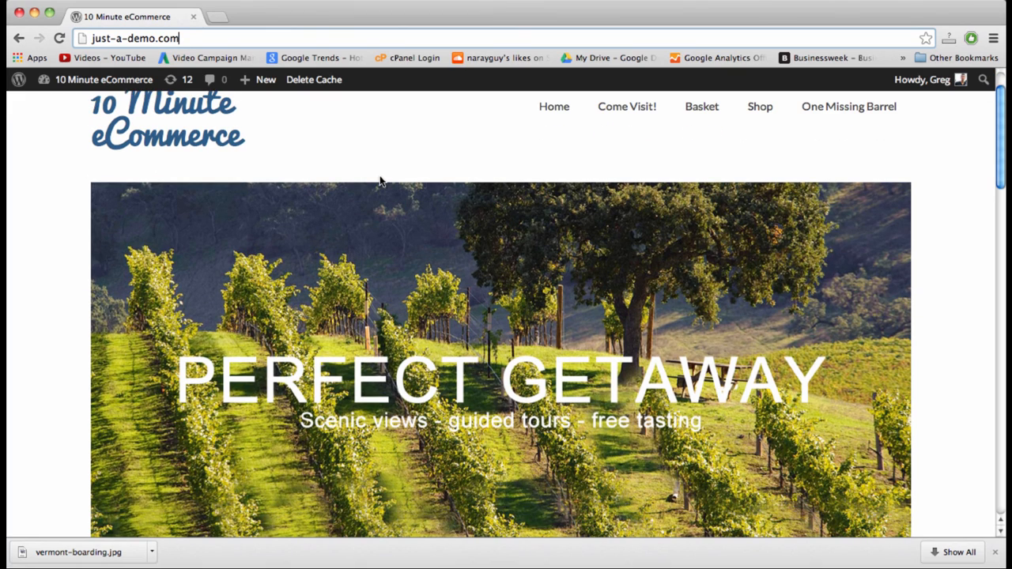